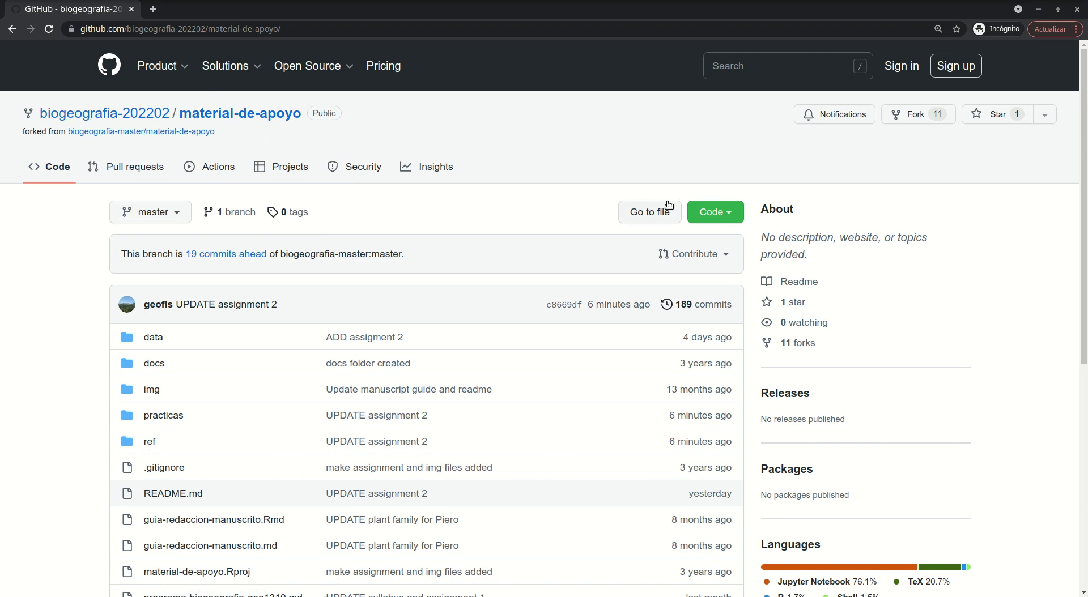
Examine the files in the repository's practicas folder, including the practica-2 files, and return to the repository's root.
click(734, 216)
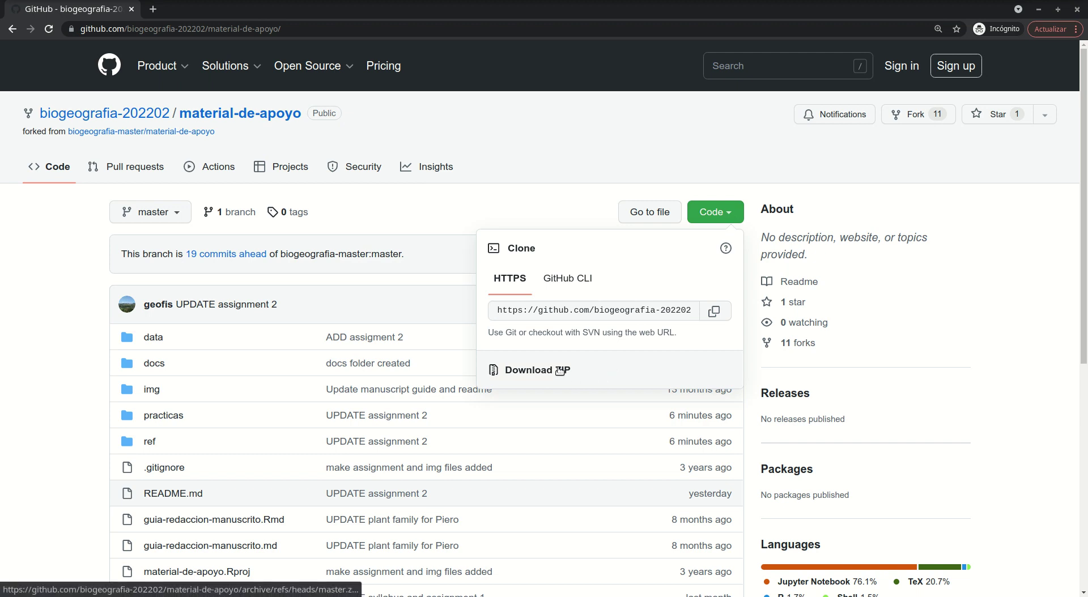
click(87, 402)
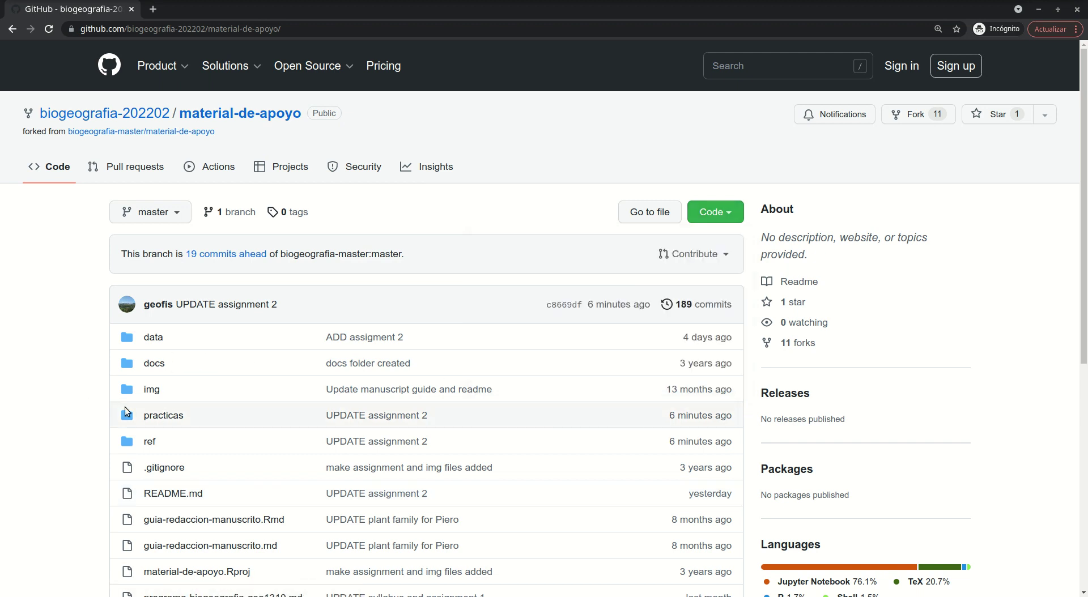
click(162, 416)
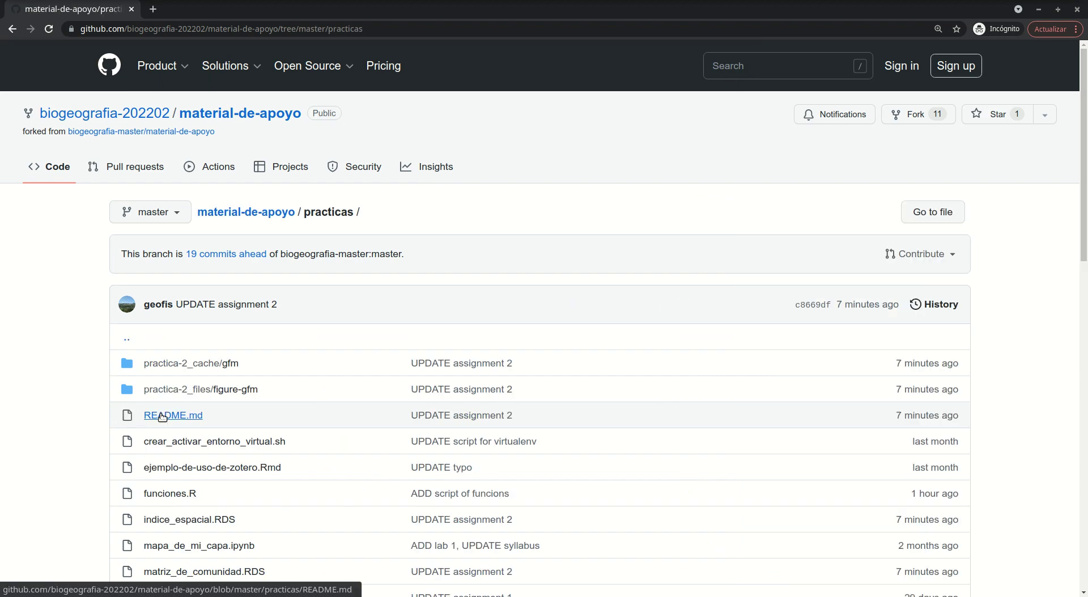
scroll(162, 417, down, 2)
scroll(227, 454, down, 2)
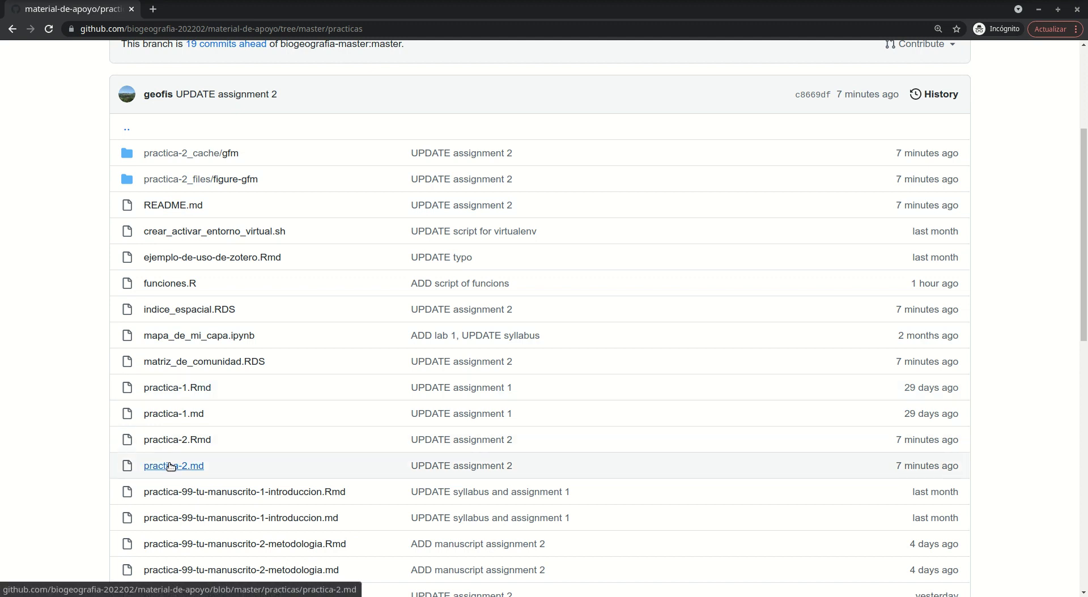
scroll(171, 466, down, 1)
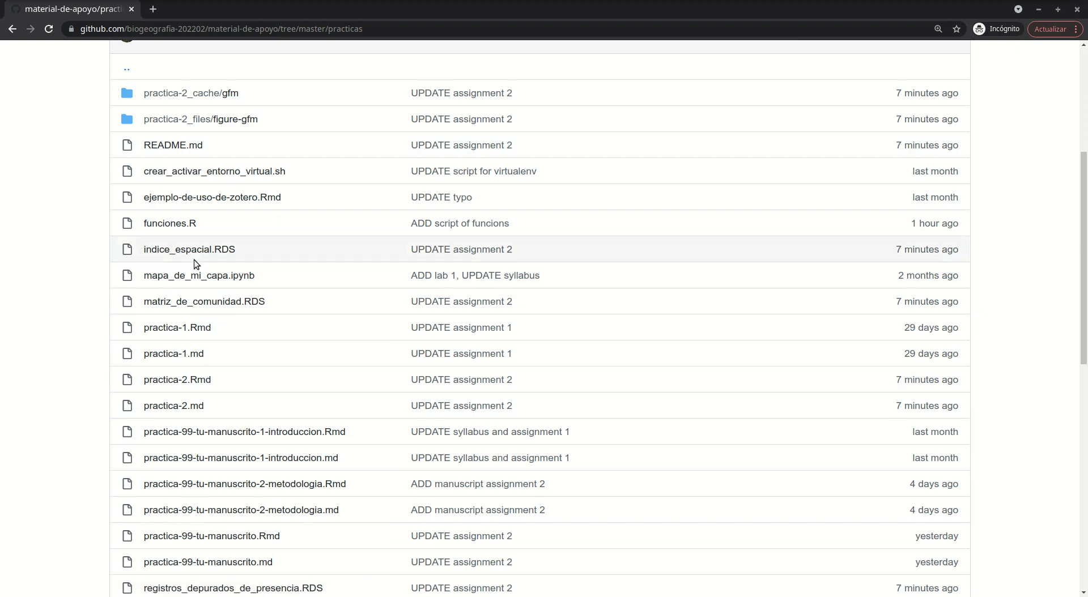
scroll(194, 260, up, 4)
click(245, 152)
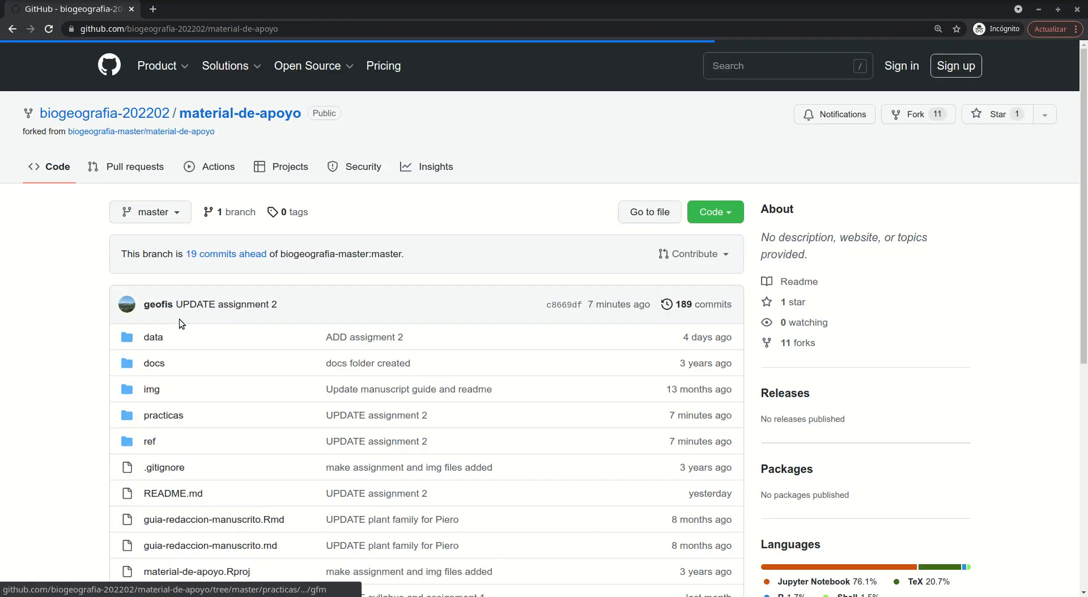
click(152, 338)
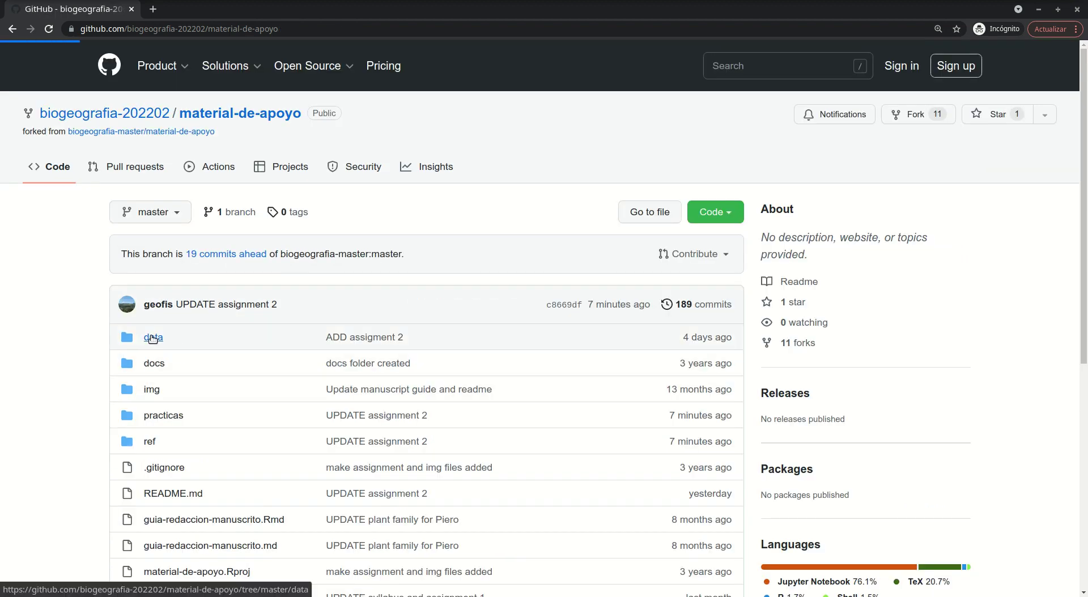
click(259, 213)
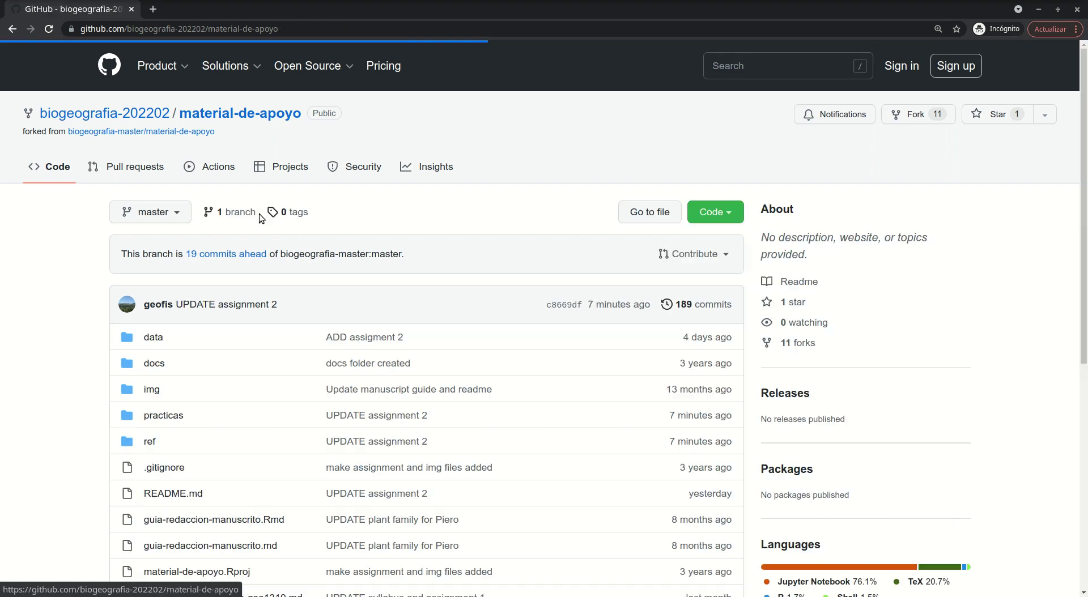
Download the material-de-apoyo repository as a ZIP archive into the demos folder.
click(718, 215)
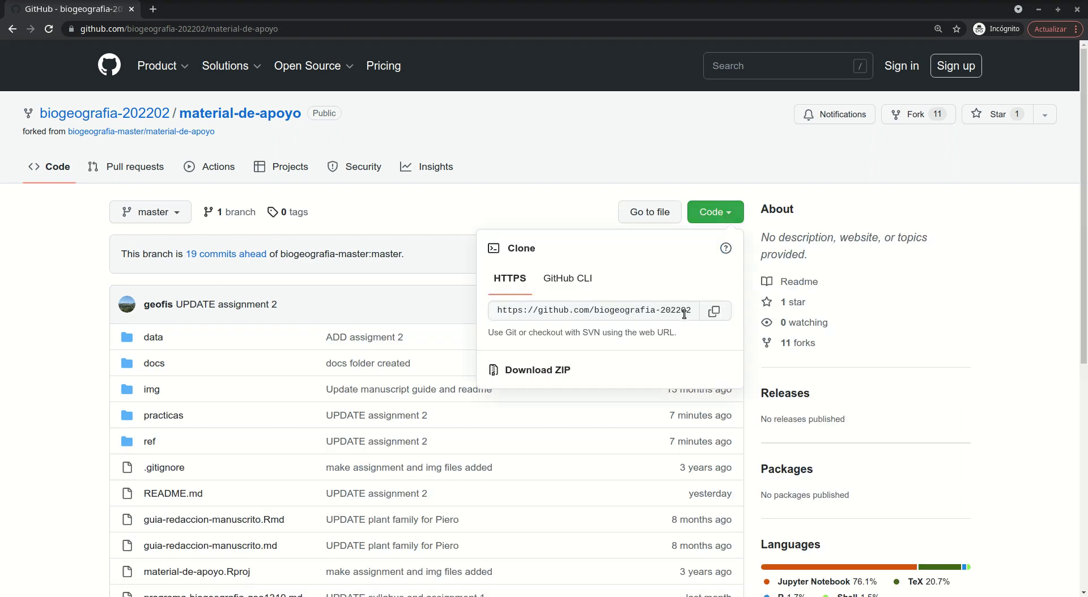
click(539, 369)
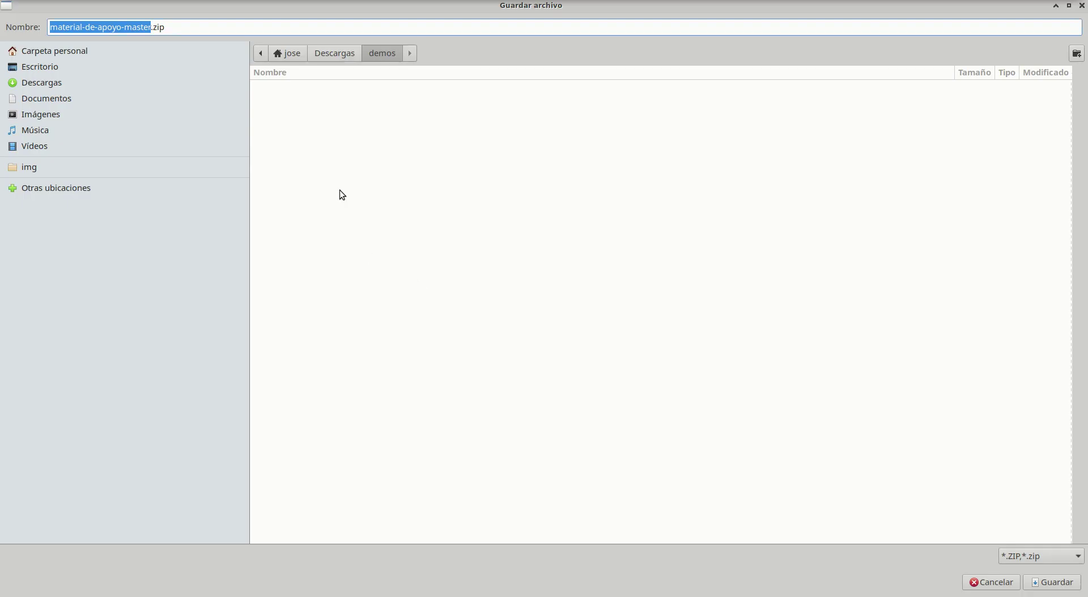
click(1049, 582)
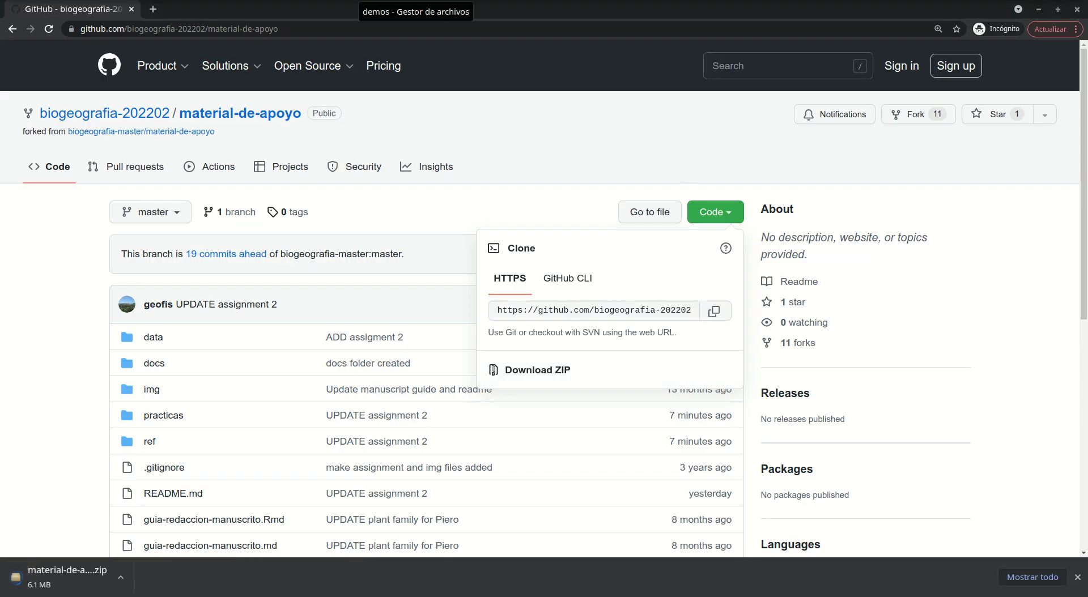
Switch to the file manager, extract material-de-apoyo-master.zip in the demos folder and permanently delete the archive.
click(415, 0)
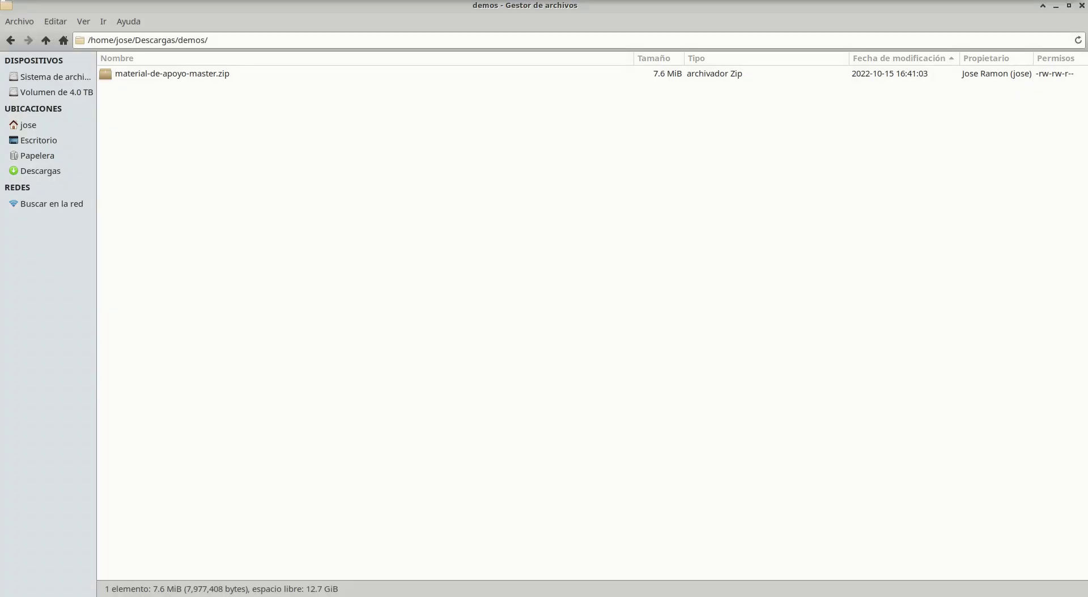
right_click(182, 74)
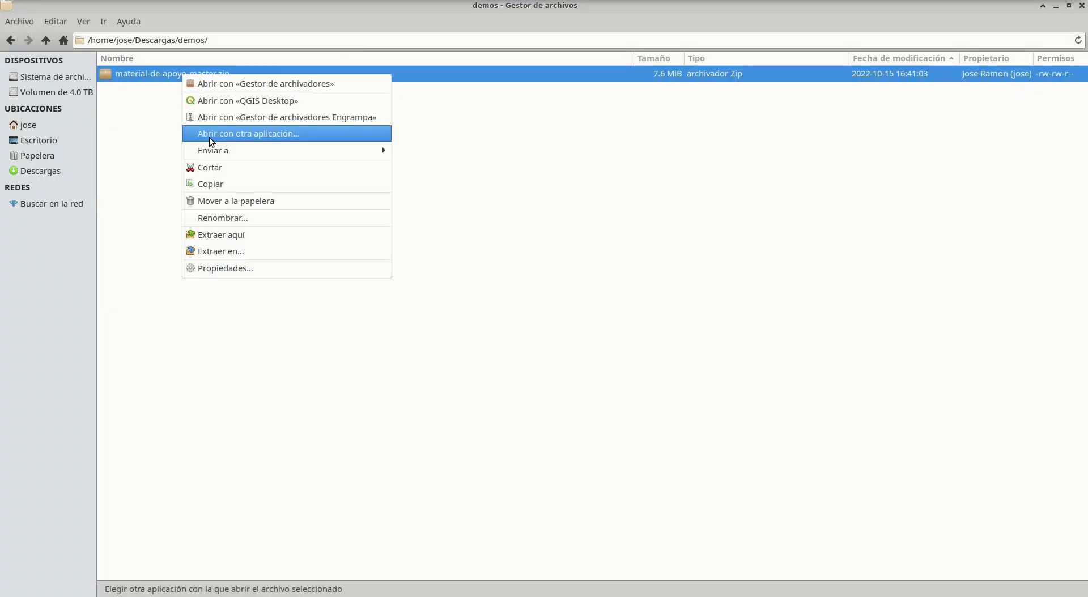
click(255, 233)
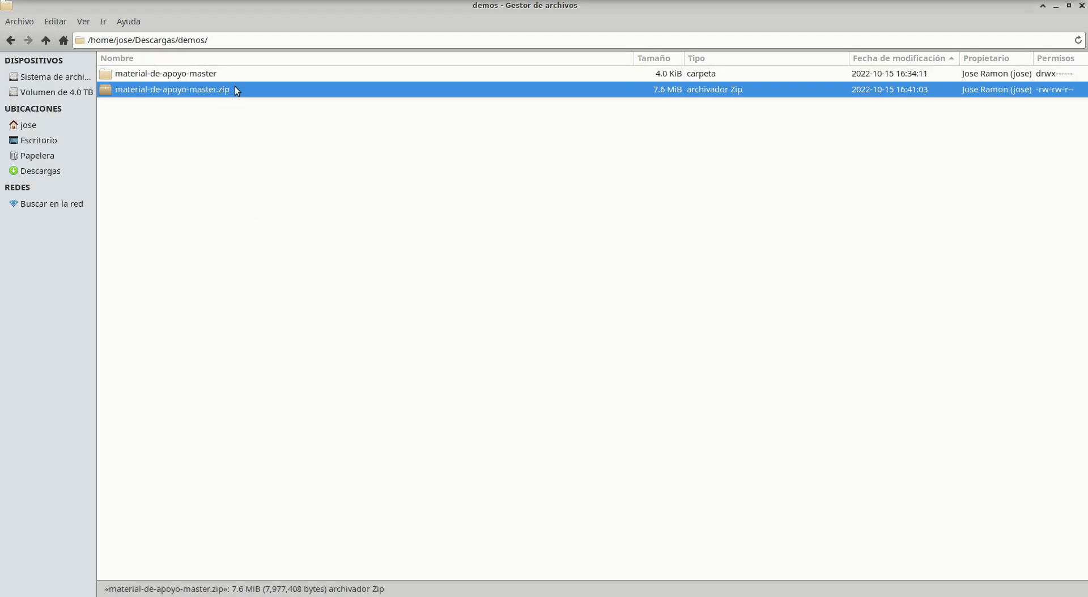
key(shift+Delete)
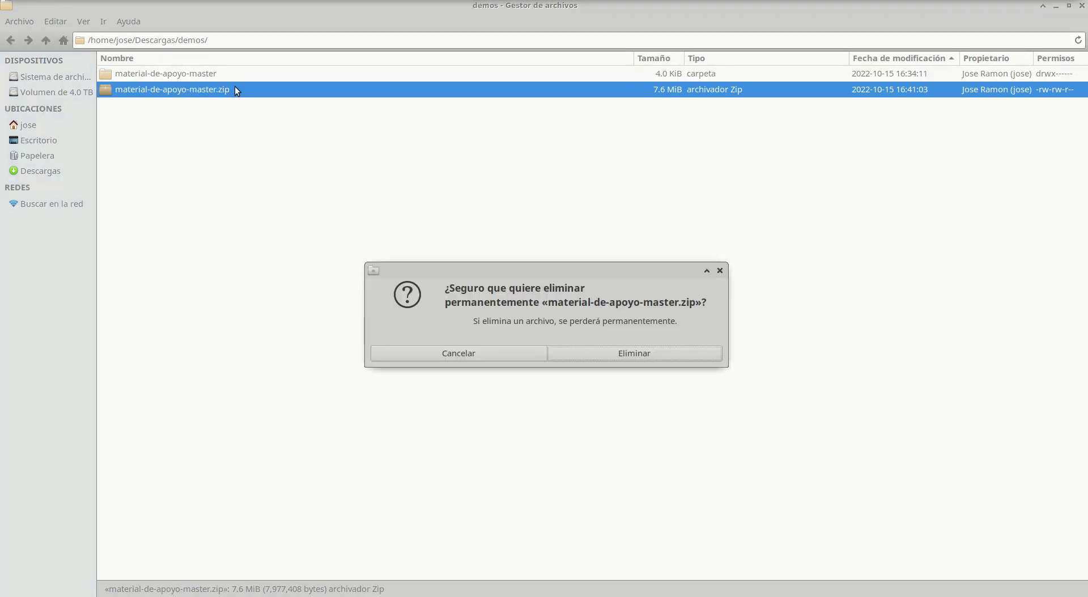
key(Return)
Rename the extracted folder as material-de-apoyo.
key(Up)
key(F2)
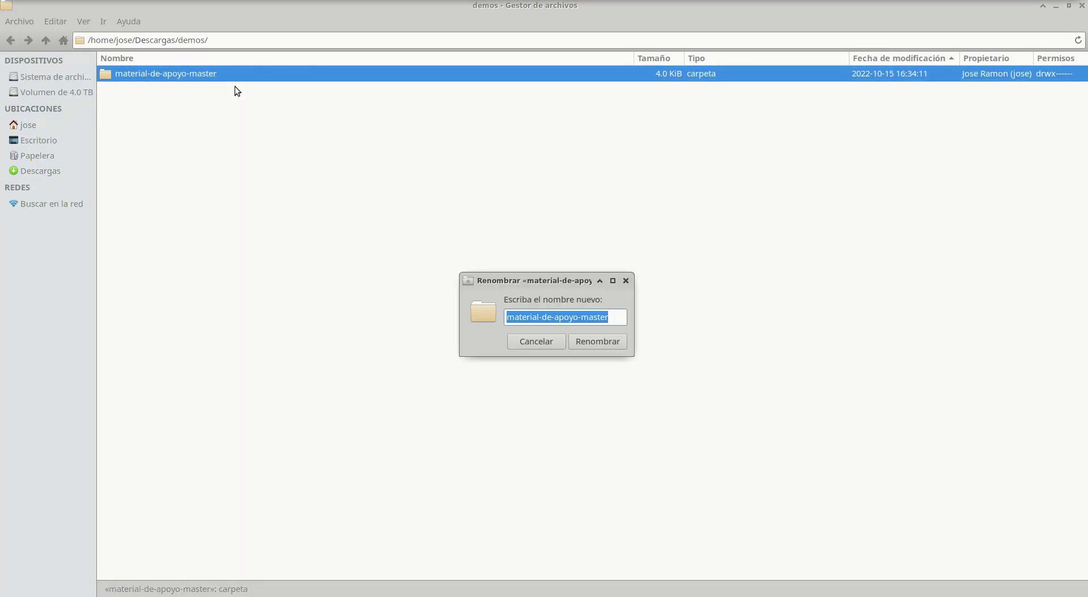
key(End)
key(BackSpace)
key(BackSpace)
key(BackSpace)
key(BackSpace)
key(BackSpace)
key(BackSpace)
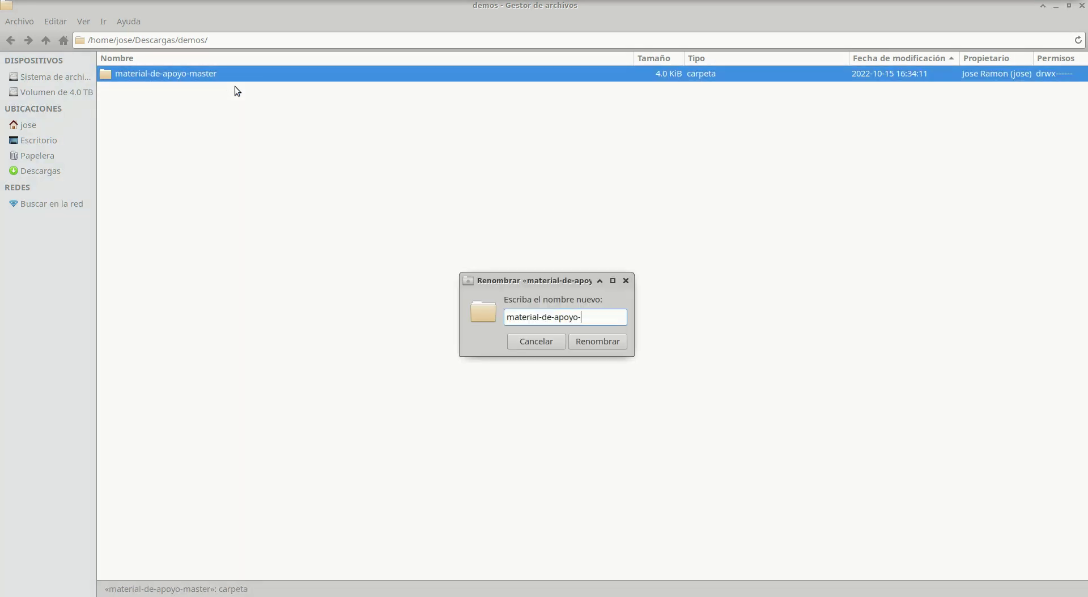
text(o)
key(Return)
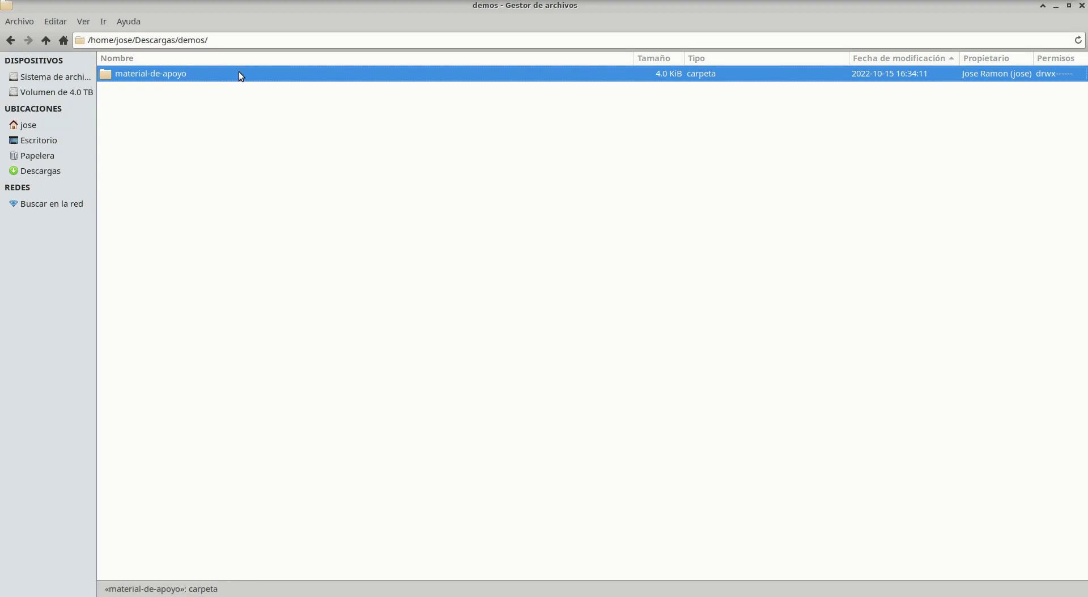
Open the material-de-apoyo folder, sort its contents by name and compare its data and practicas folders with the GitHub repository.
double_click(234, 73)
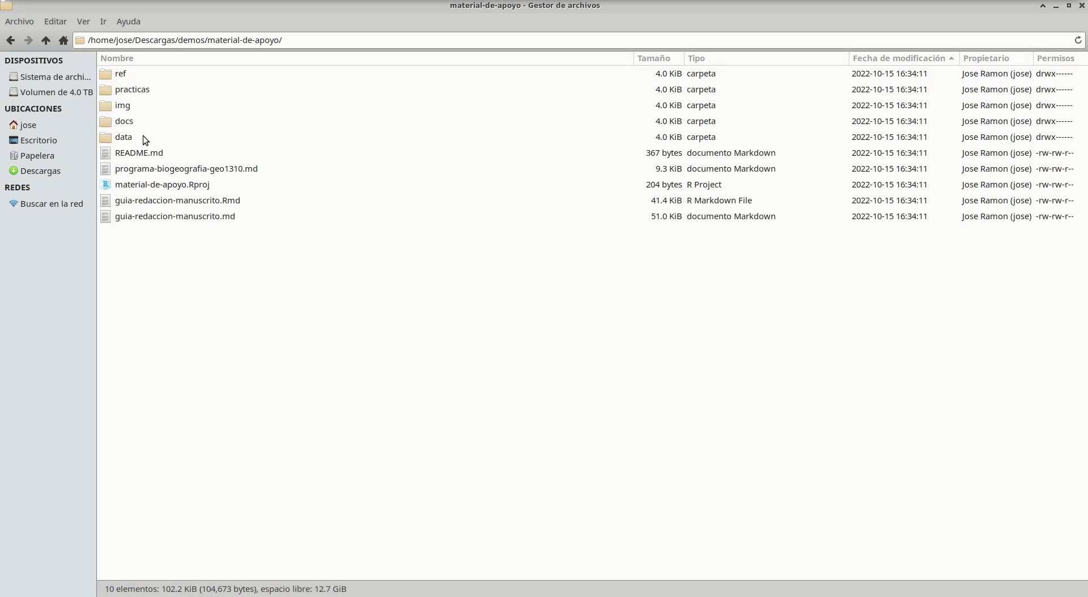
click(164, 58)
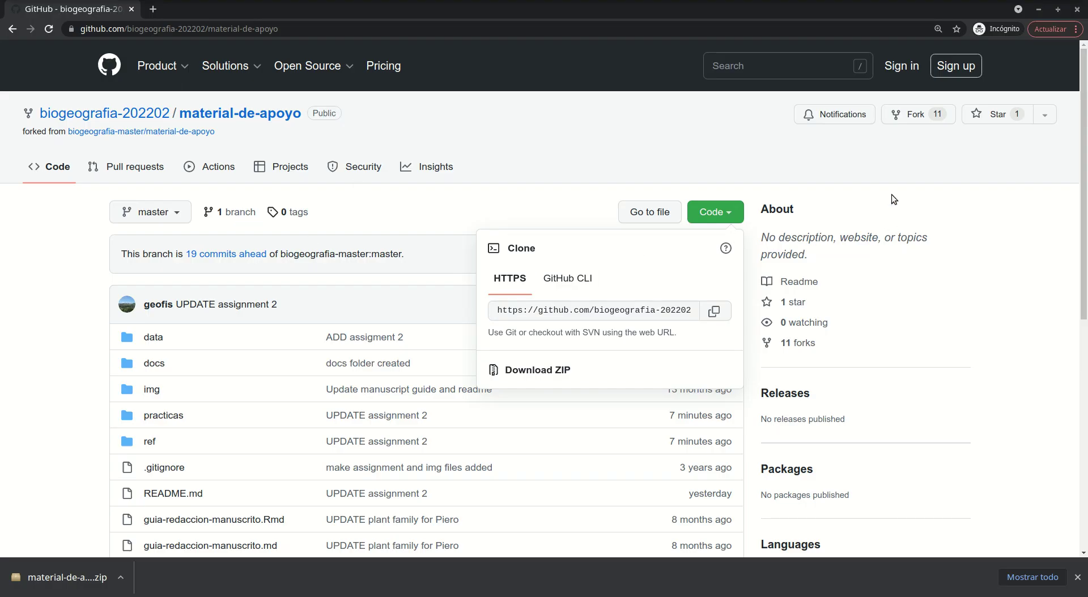
click(894, 200)
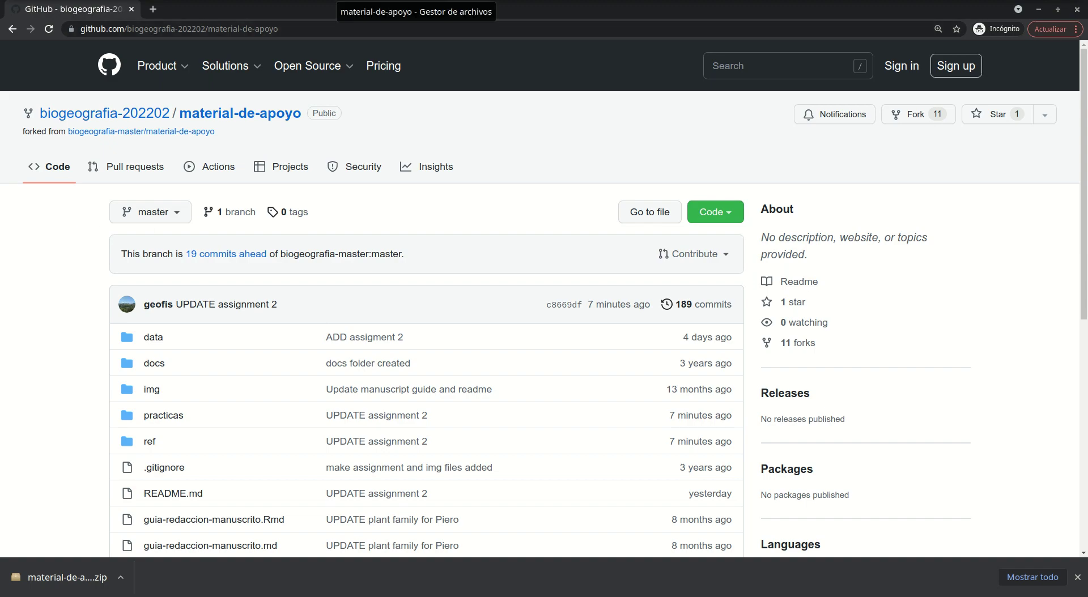
key(alt+Tab)
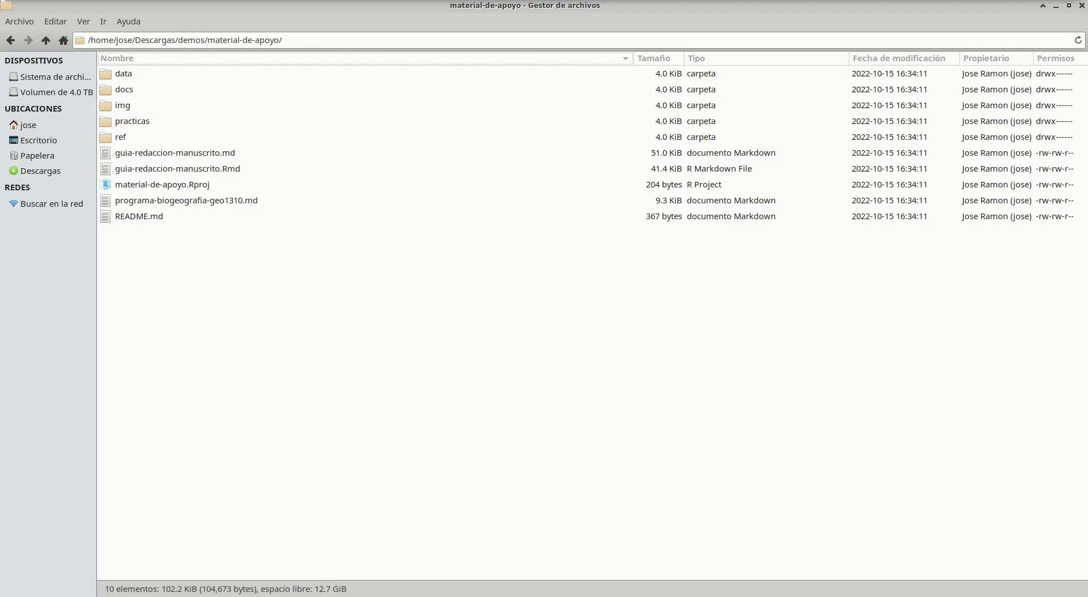
click(127, 121)
click(130, 72)
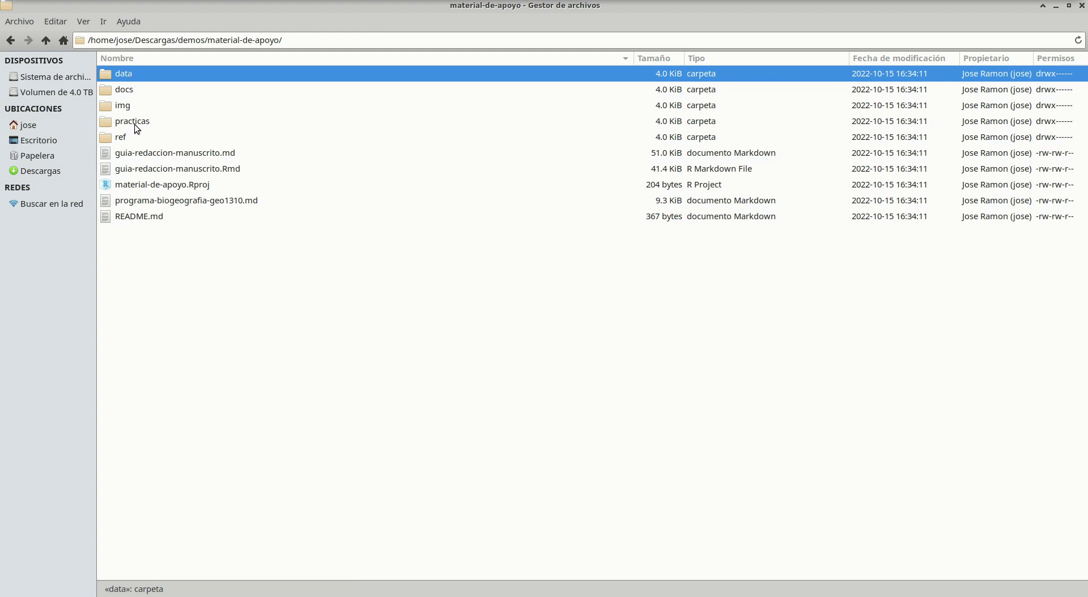
click(135, 123)
click(138, 73)
Switch to the browser and open Práctica 2, on downloading and visualizing GBIF data, from the README's practical assignments.
key(alt+Tab)
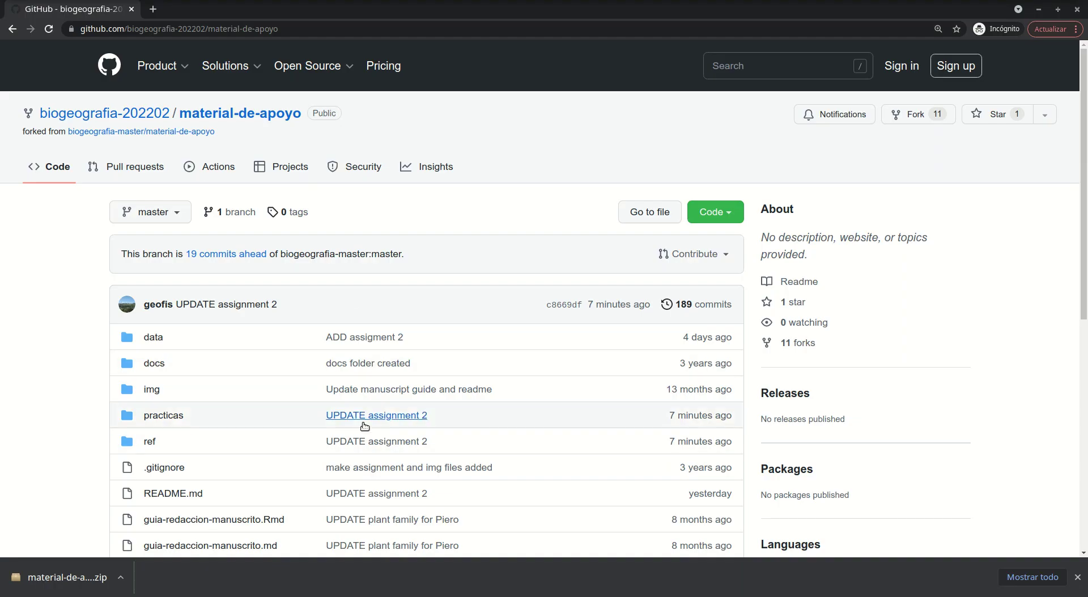
drag(1085, 259, 1085, 487)
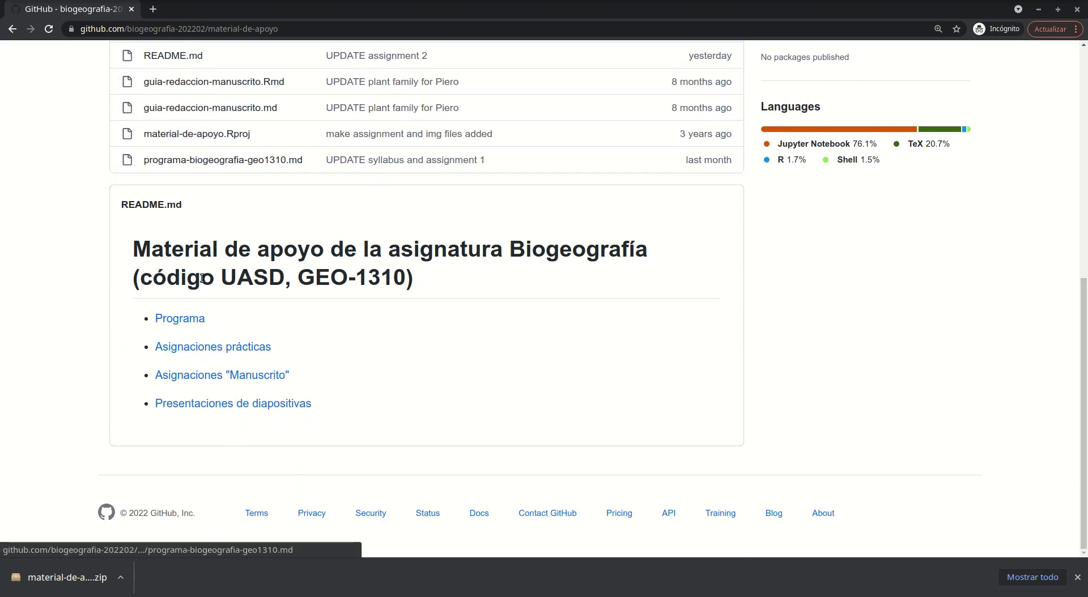
scroll(239, 187, up, 4)
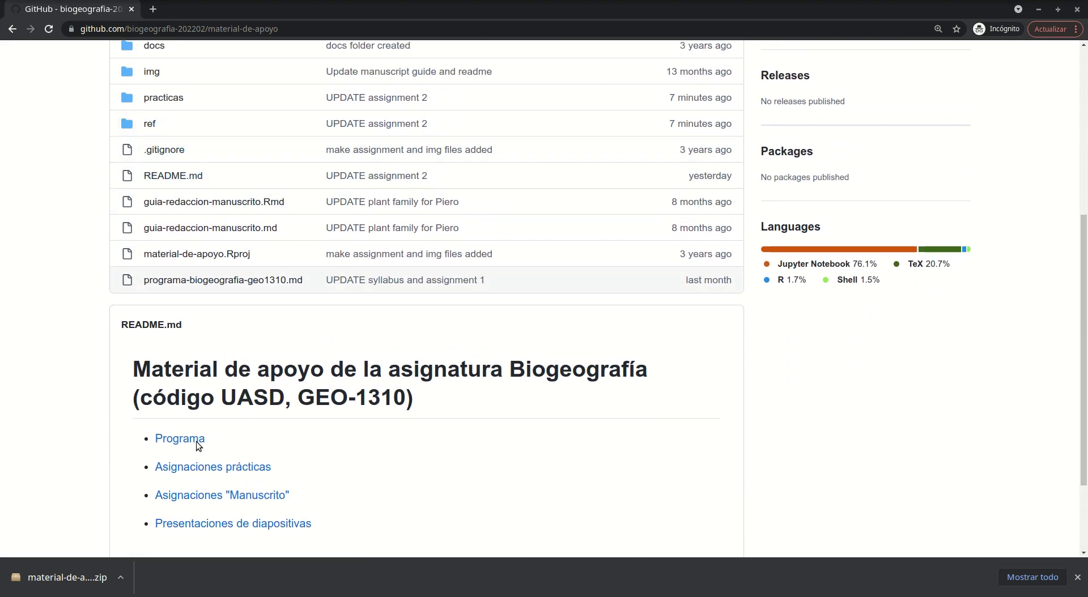
click(223, 470)
scroll(317, 431, down, 3)
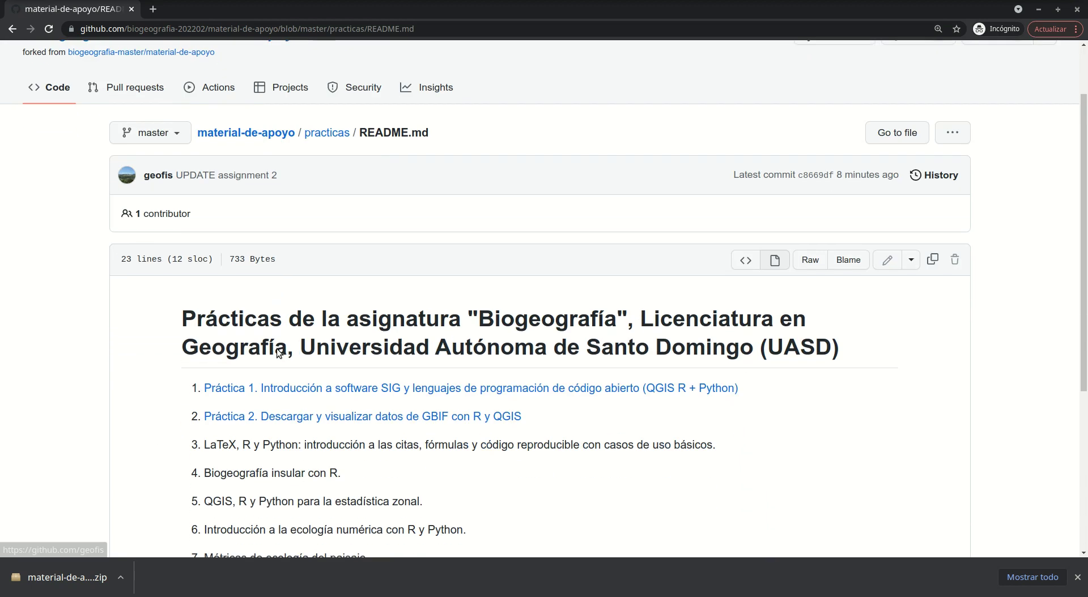
click(349, 412)
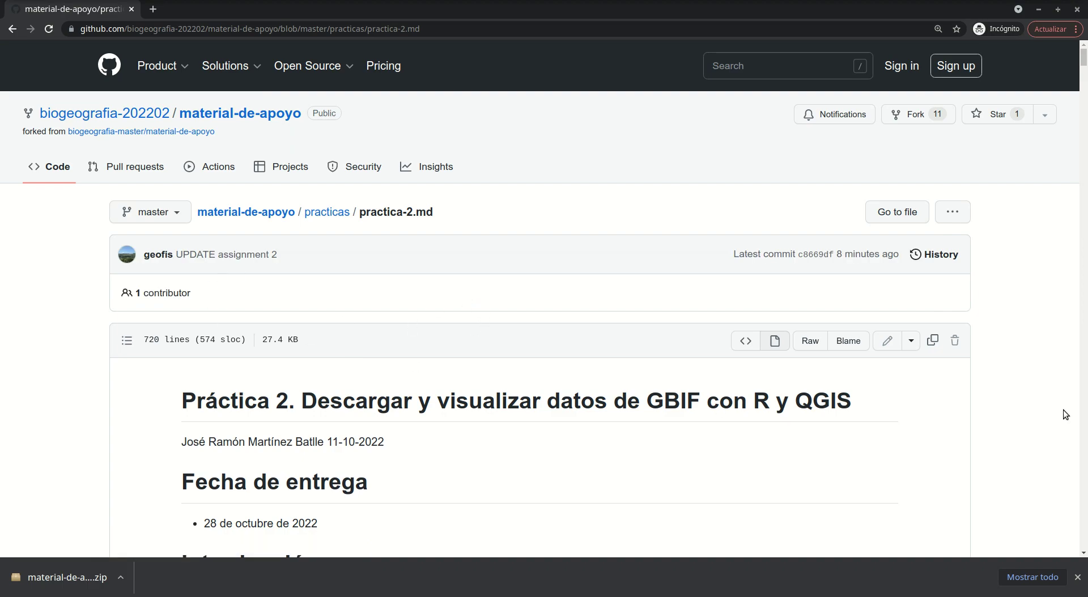
Look through the Práctica 2 document, including the section on exporting files for QGIS, and return to its beginning.
scroll(1061, 413, down, 8)
drag(1084, 72, 1084, 310)
click(1085, 393)
click(1085, 393)
click(1085, 393)
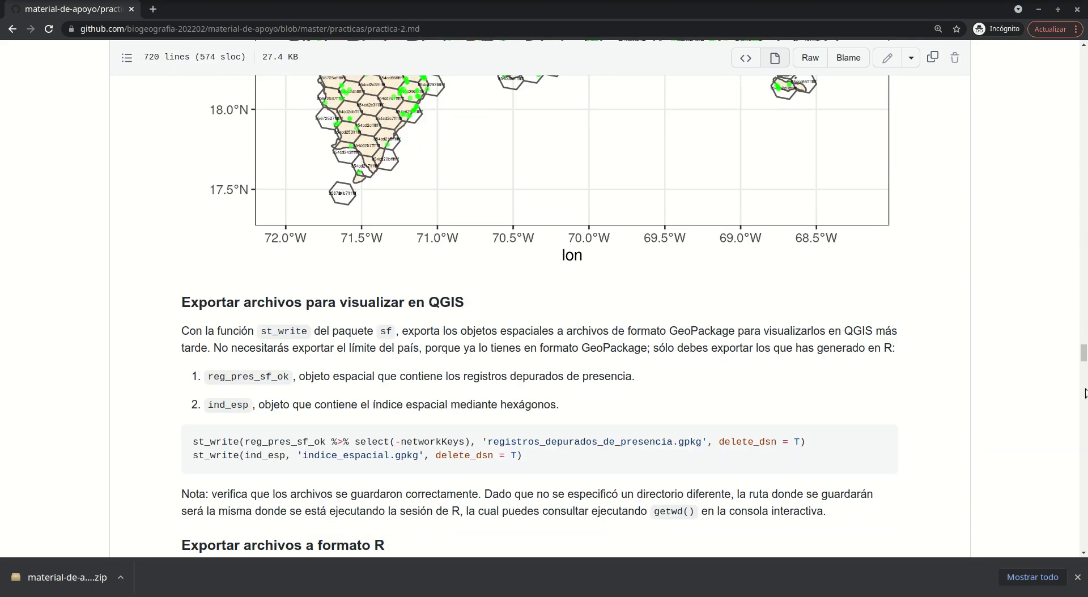
click(1084, 397)
drag(1084, 368, 1084, 53)
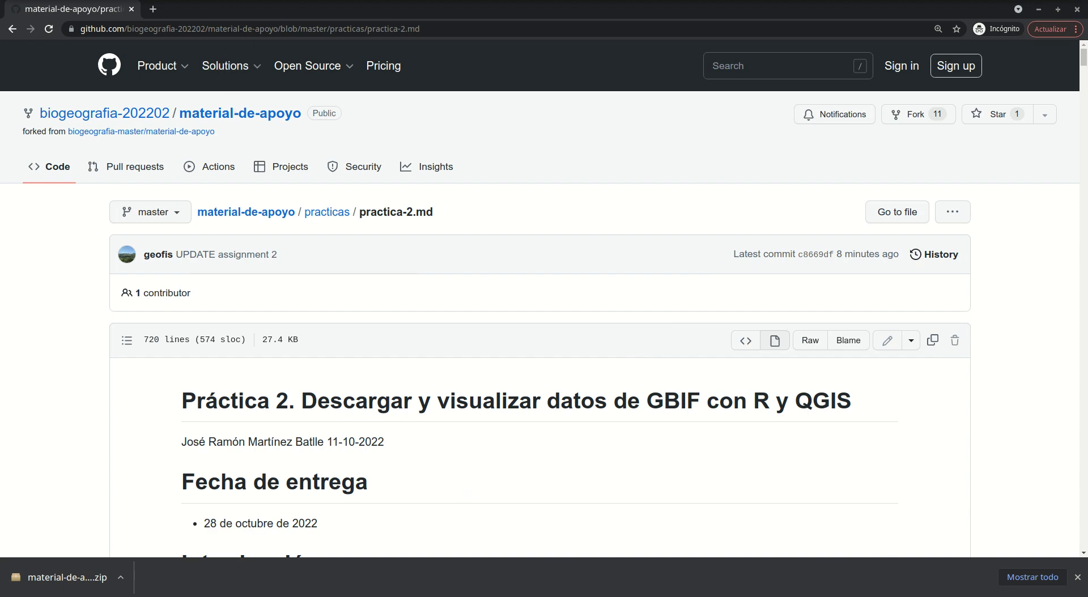
Launch RStudio, open material-de-apoyo.Rproj with it from the file manager, and close the RStudio window that has no project.
key(super)
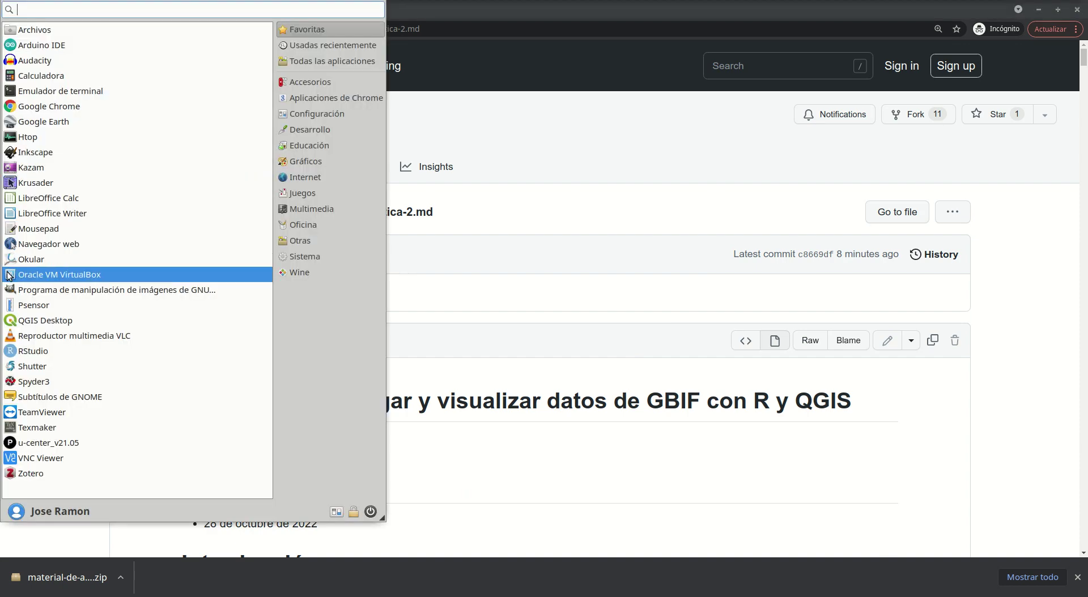
click(41, 352)
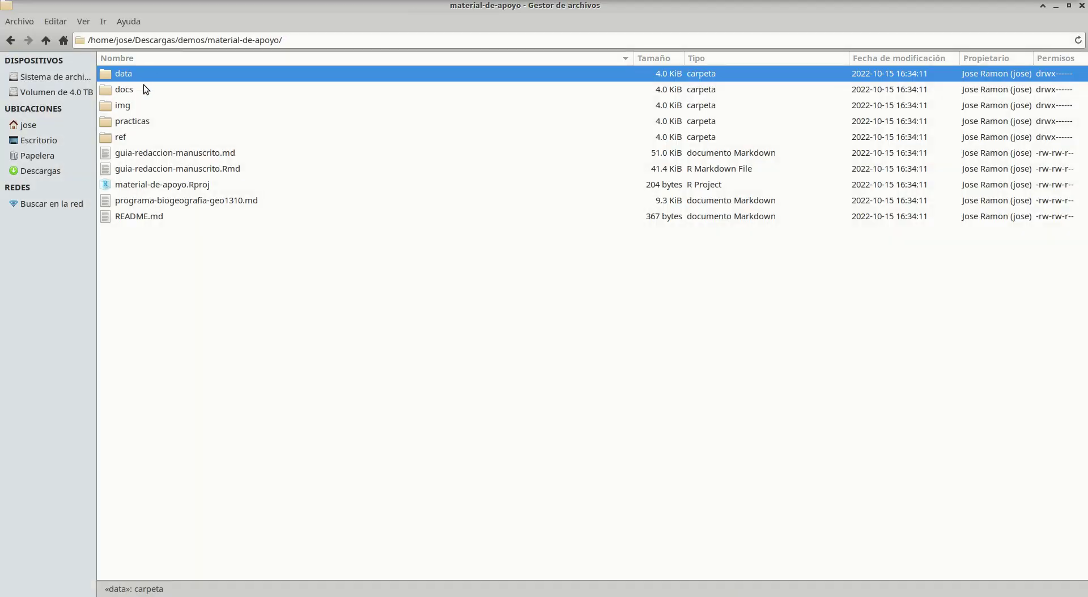
right_click(154, 185)
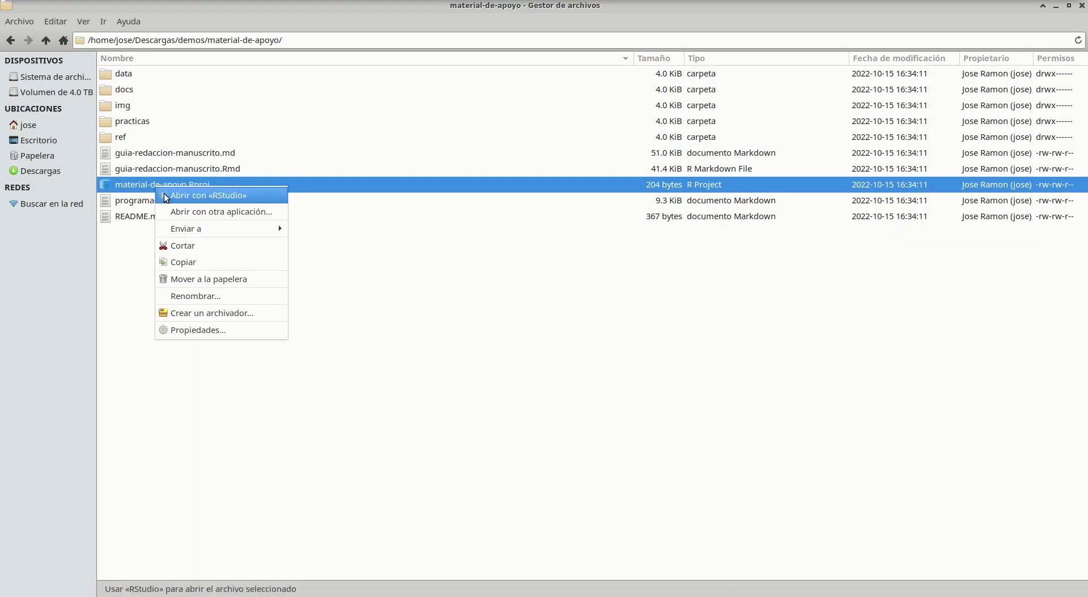
click(166, 196)
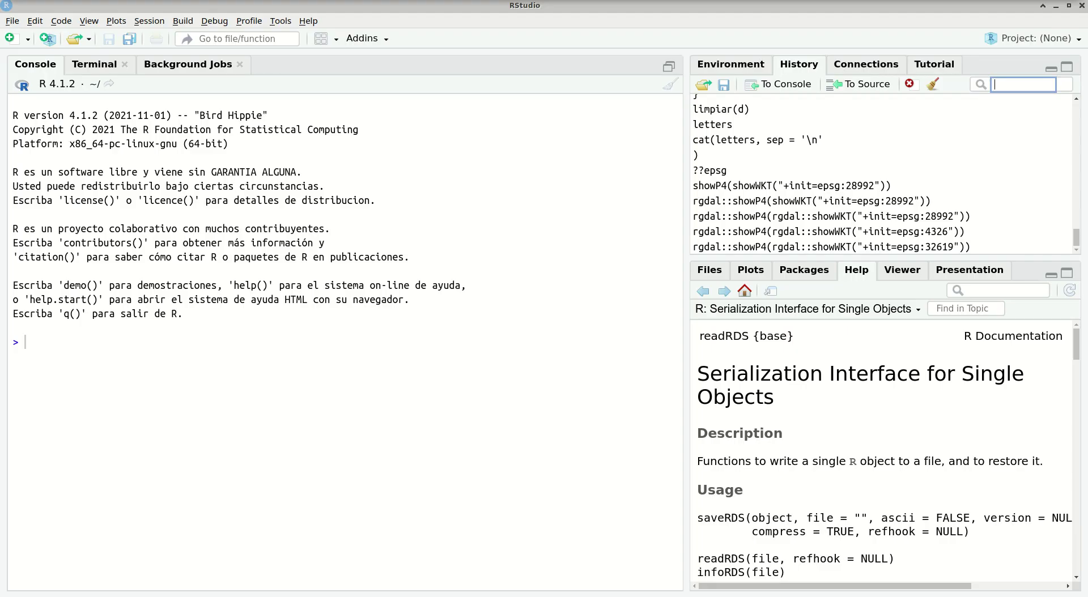
click(1082, 6)
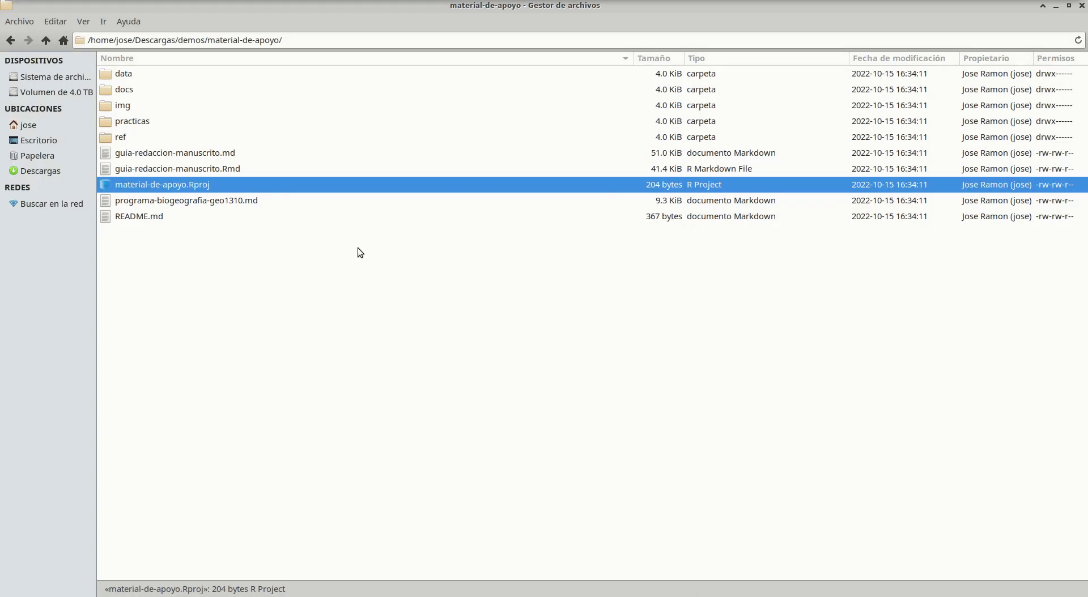
Open material-de-apoyo.Rproj in RStudio, show the project folder in a new file manager window and close that window.
right_click(172, 185)
click(213, 199)
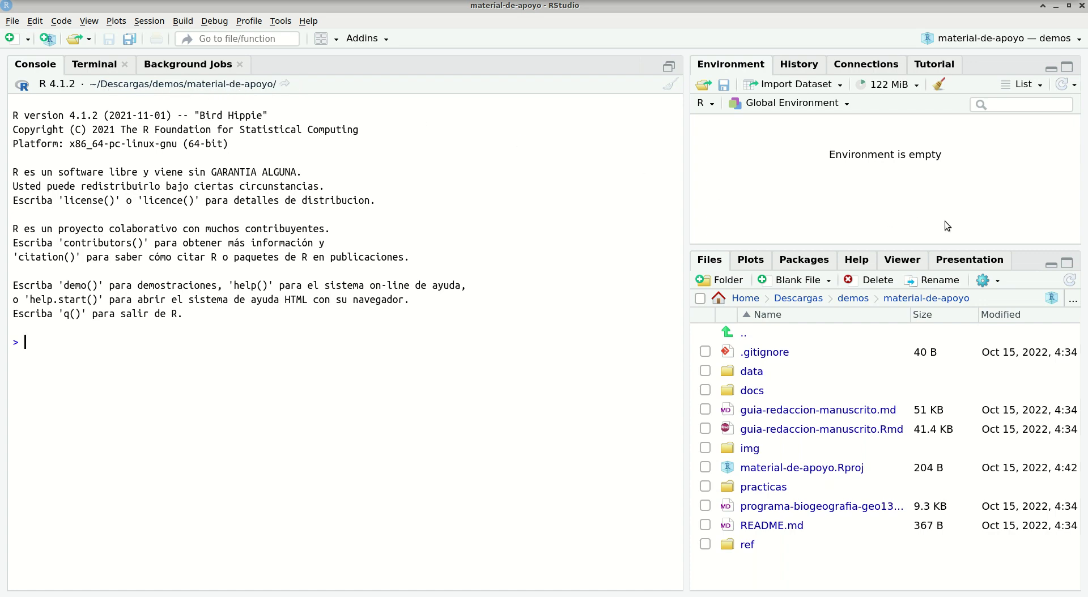
click(995, 280)
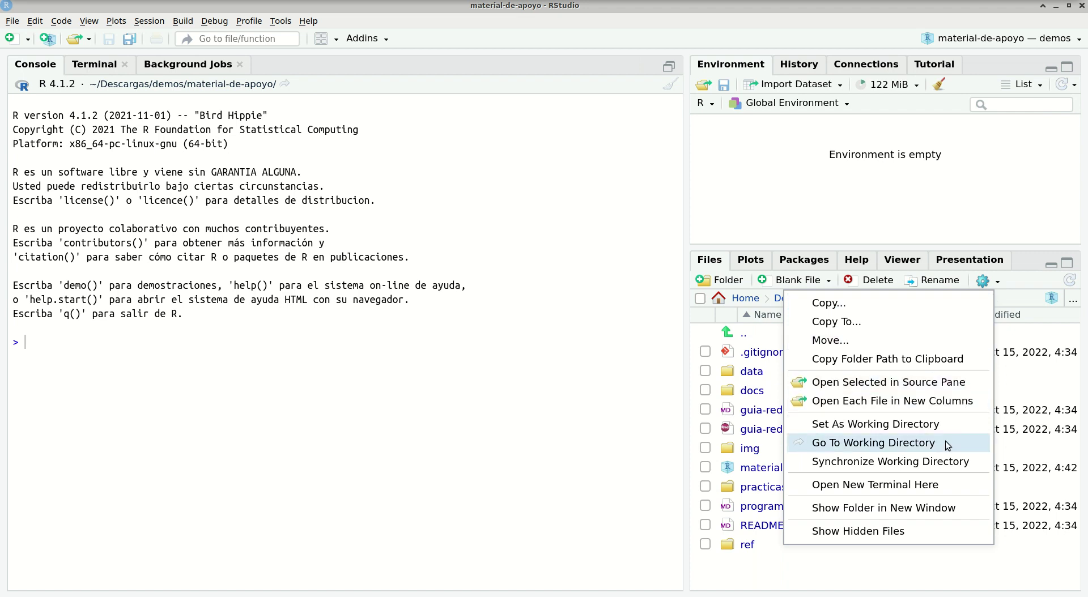
click(902, 509)
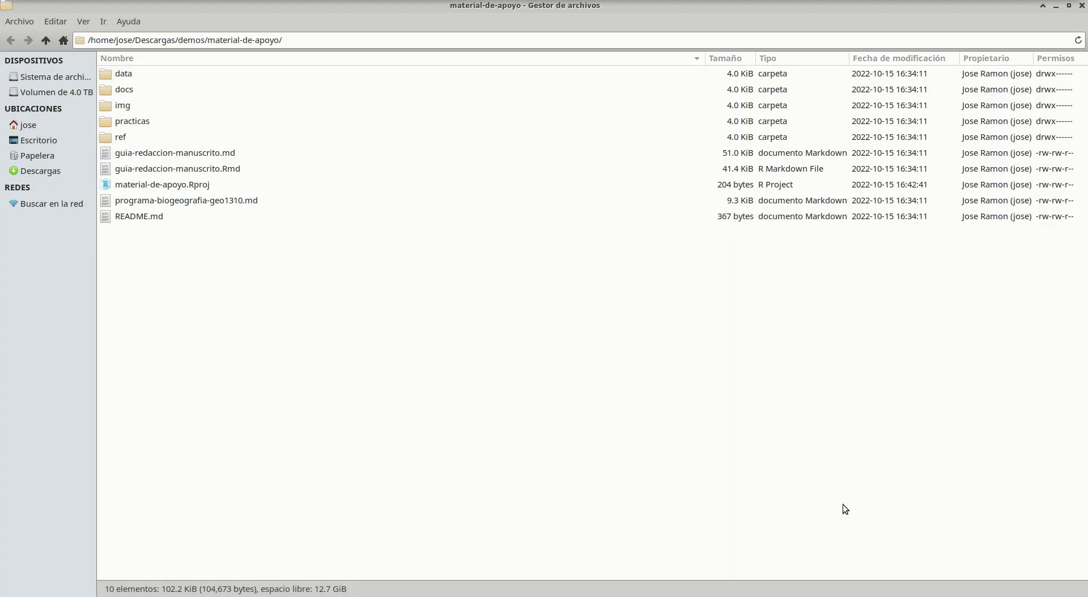
click(1082, 7)
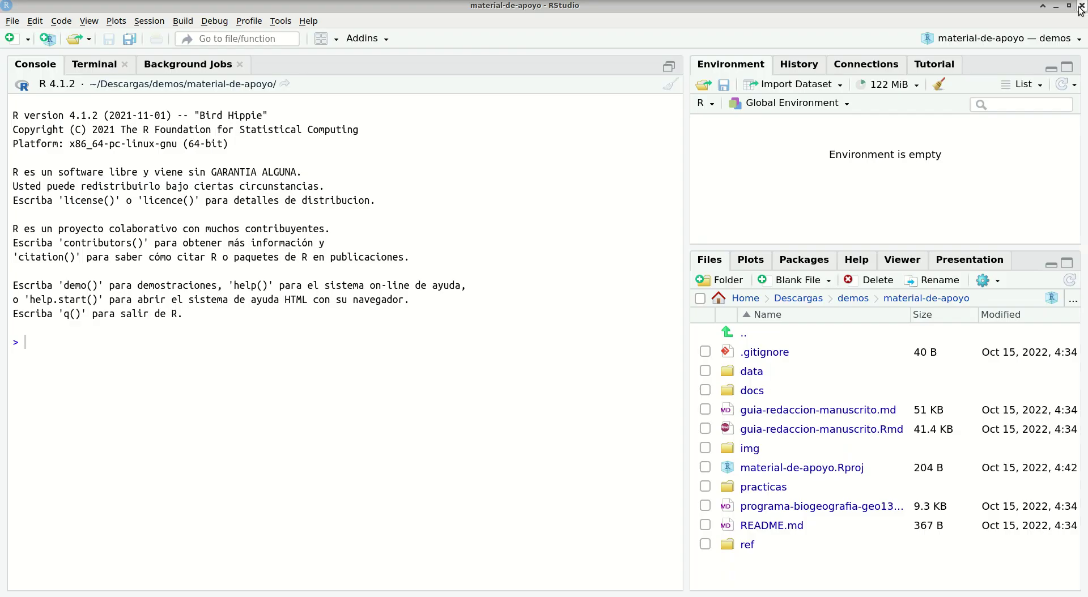
Open practica-2.Rmd from the practicas folder and look over its opening sections, returning to the document header.
click(756, 488)
scroll(771, 454, down, 3)
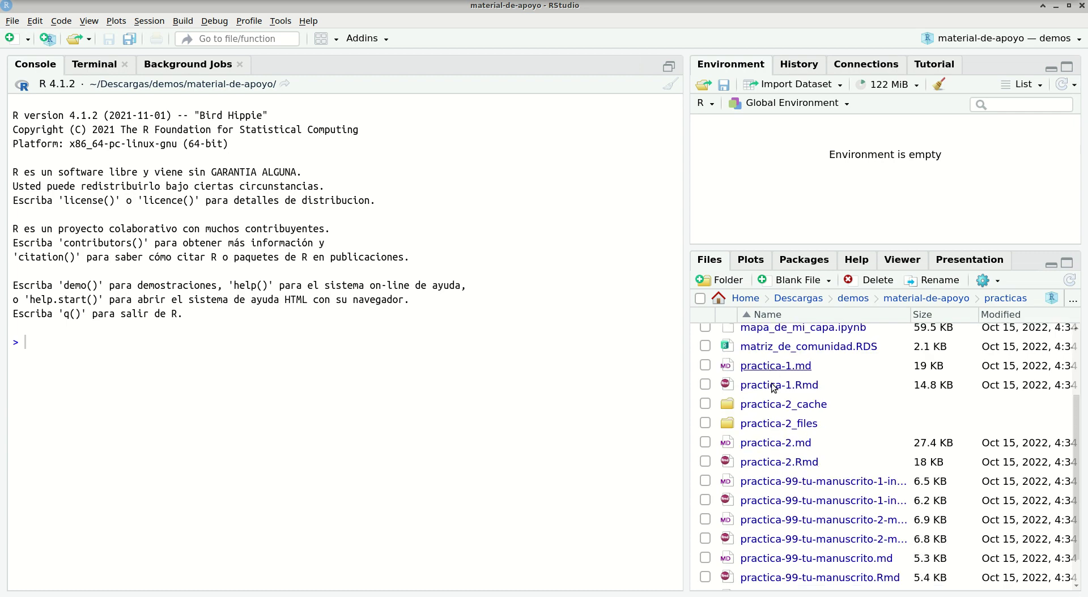
click(778, 462)
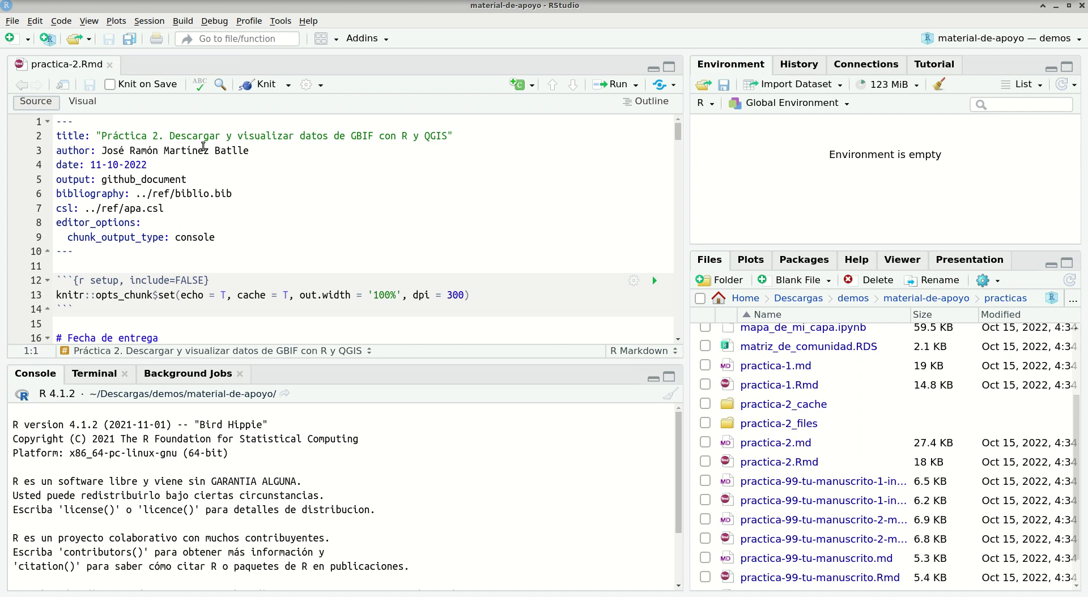
click(204, 146)
scroll(207, 143, down, 8)
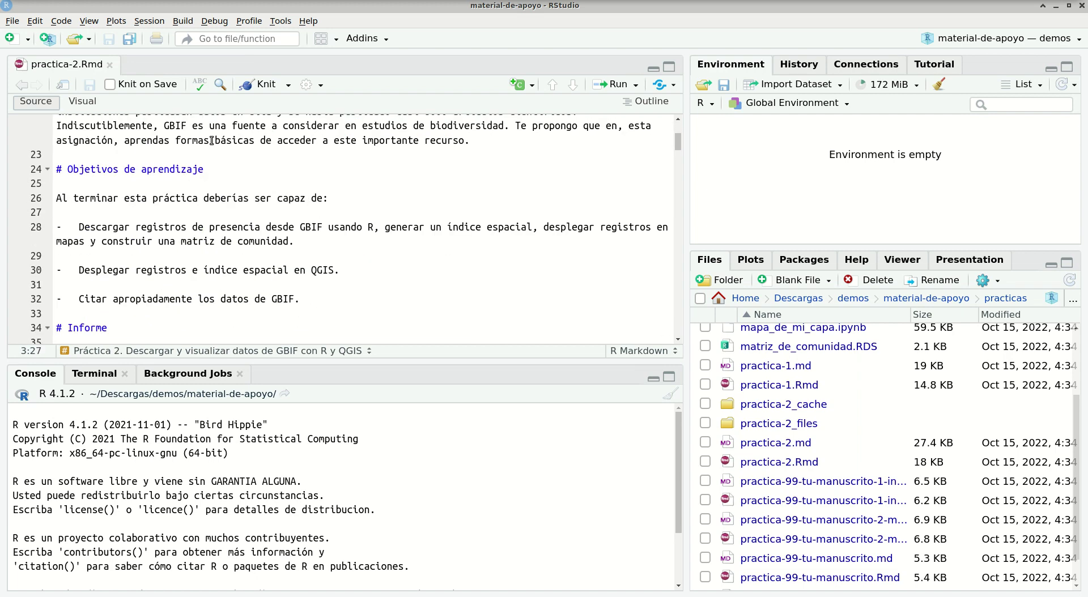
scroll(212, 140, down, 3)
scroll(211, 140, up, 10)
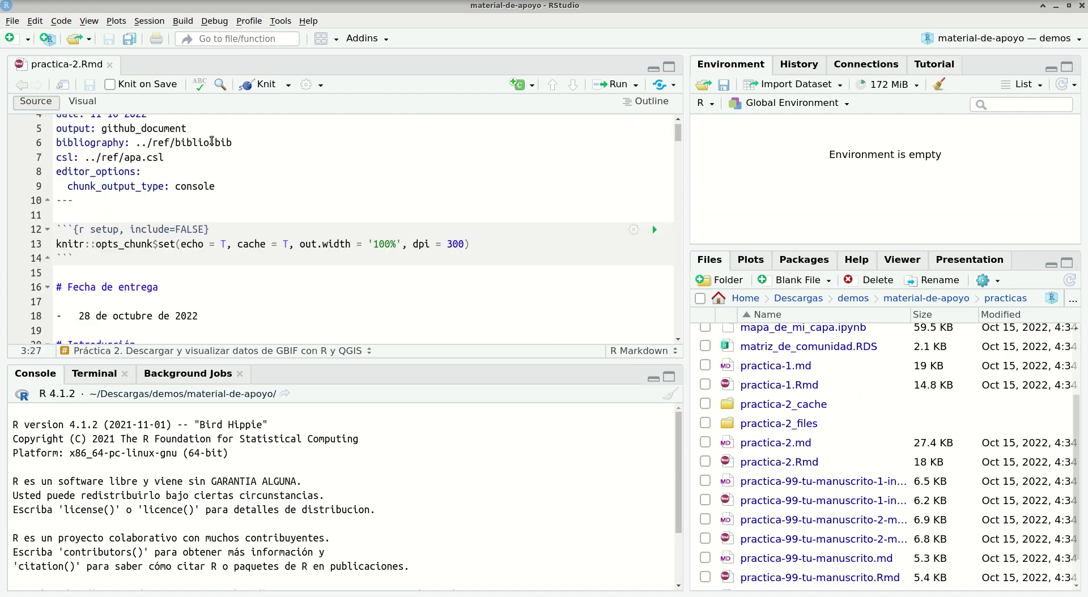
scroll(212, 142, up, 2)
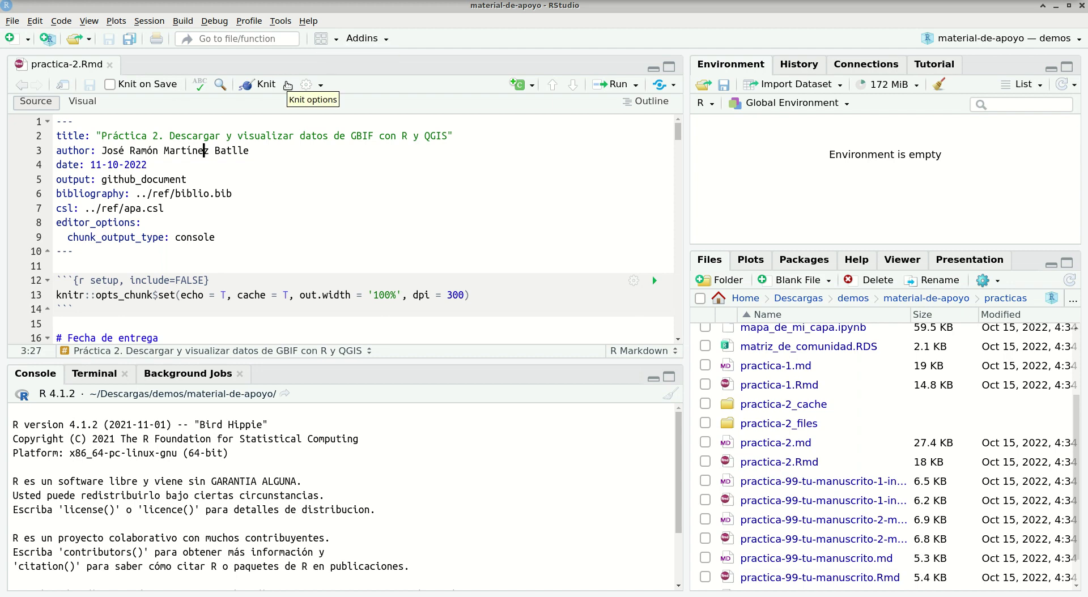
Open practica-2.md, look through its rendered version on GitHub as far as the species frequency table, and close the file in RStudio.
click(786, 445)
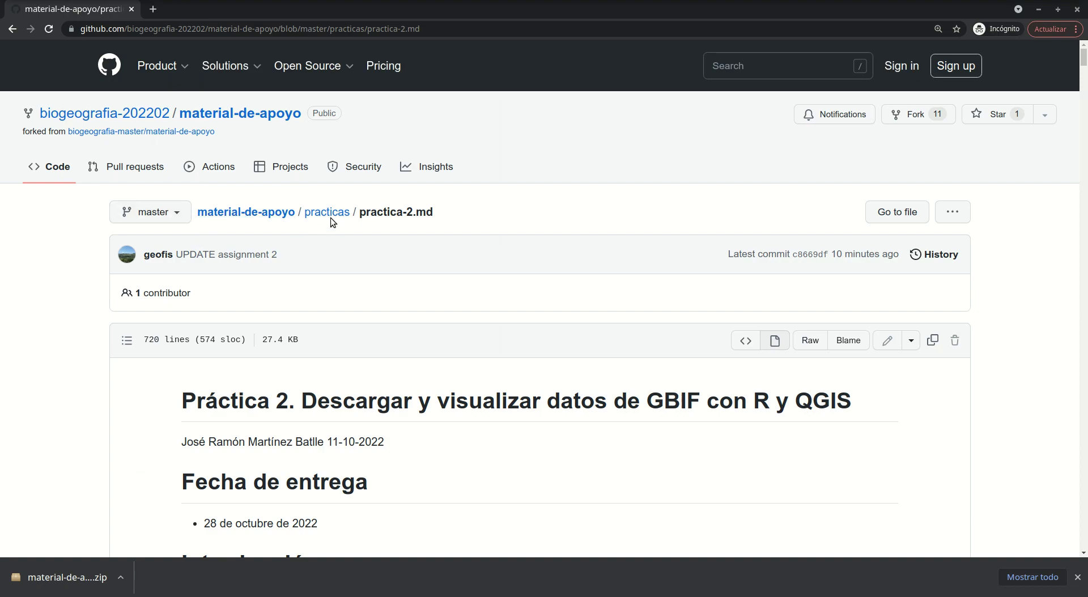
scroll(430, 362, down, 12)
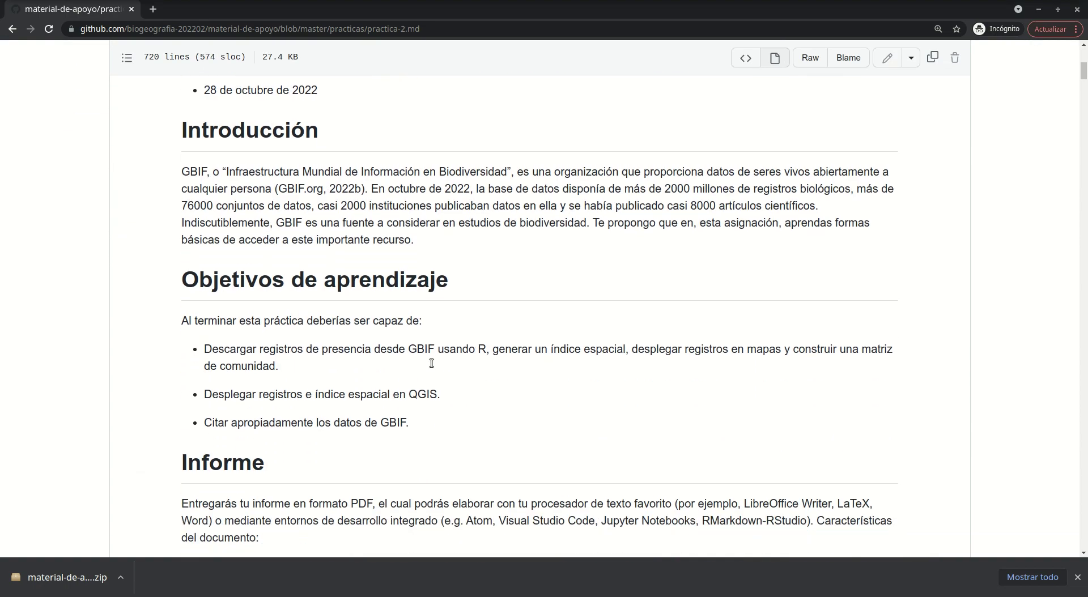
scroll(432, 363, down, 13)
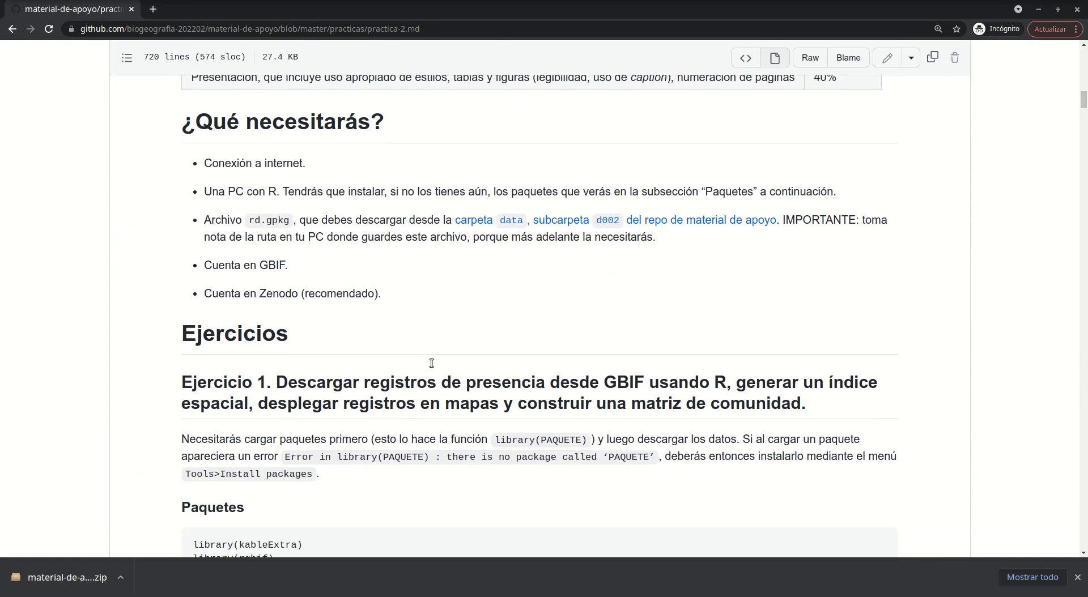
scroll(431, 363, down, 6)
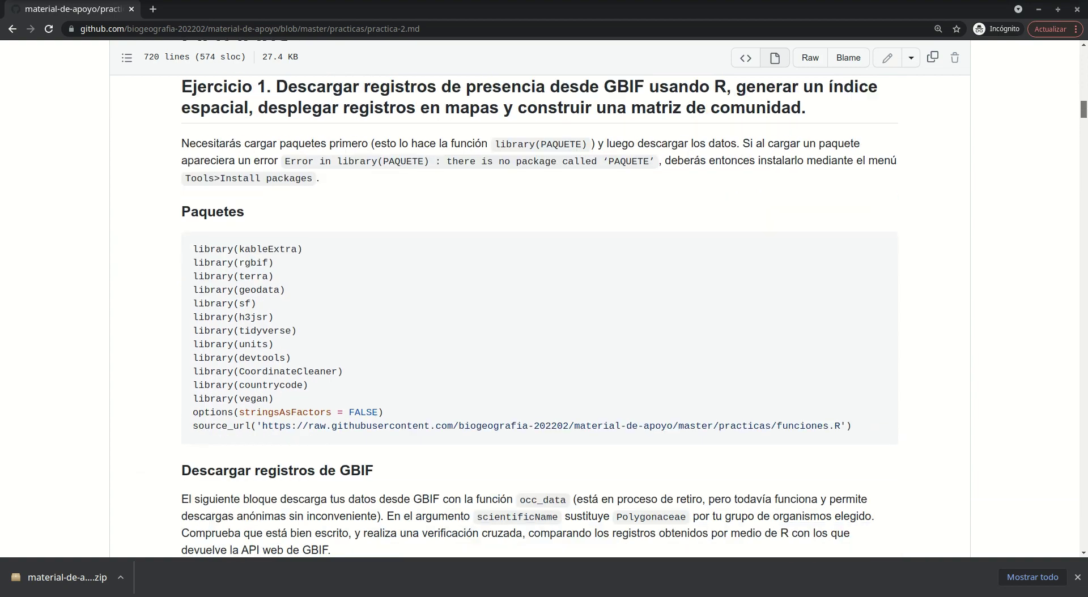
scroll(430, 363, down, 10)
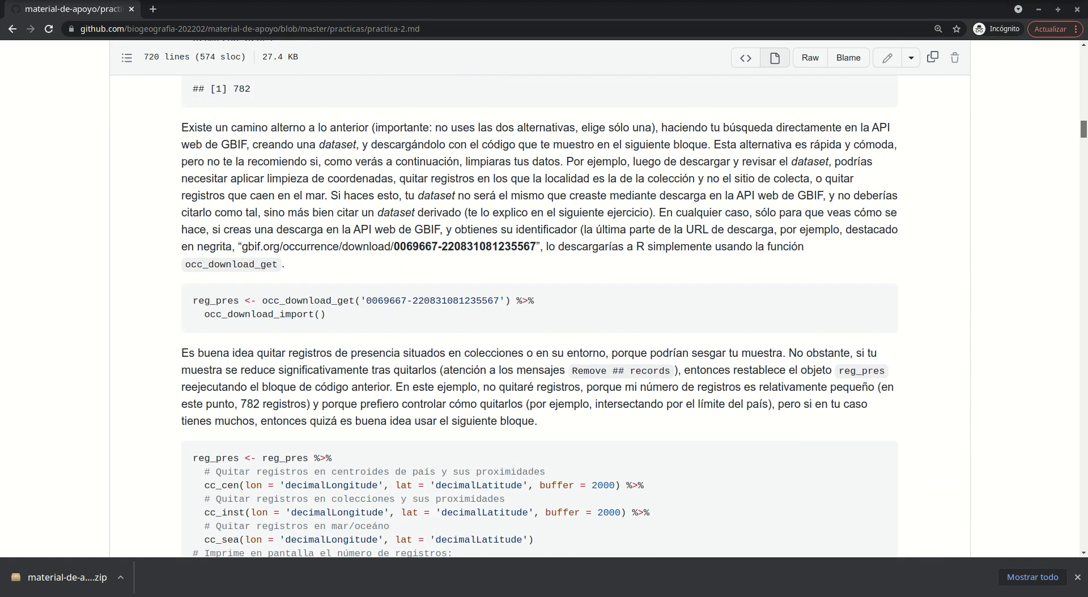
drag(1083, 140, 1082, 138)
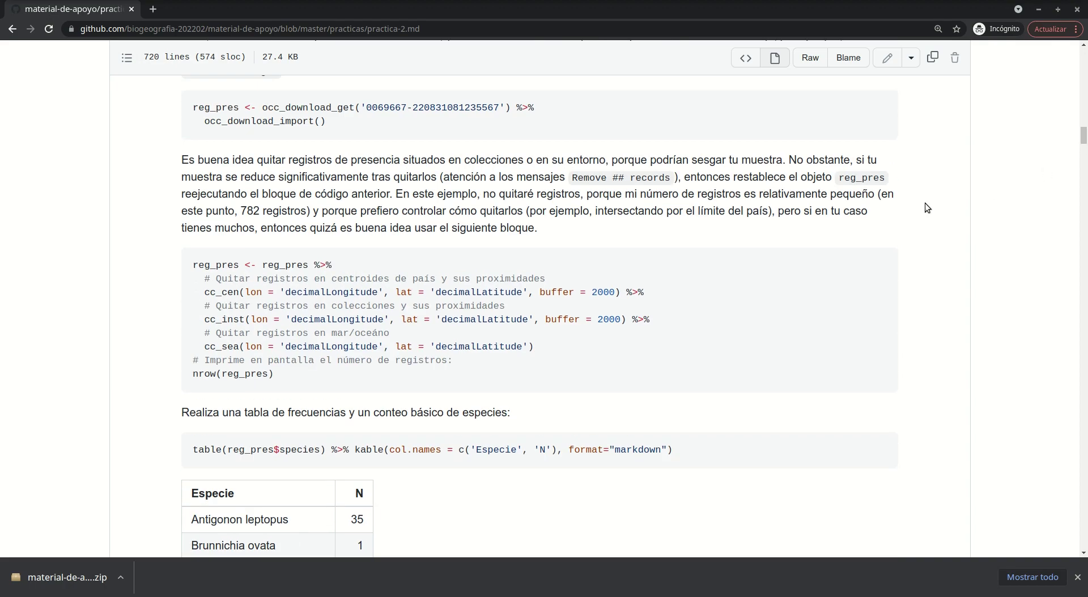
key(alt+Tab)
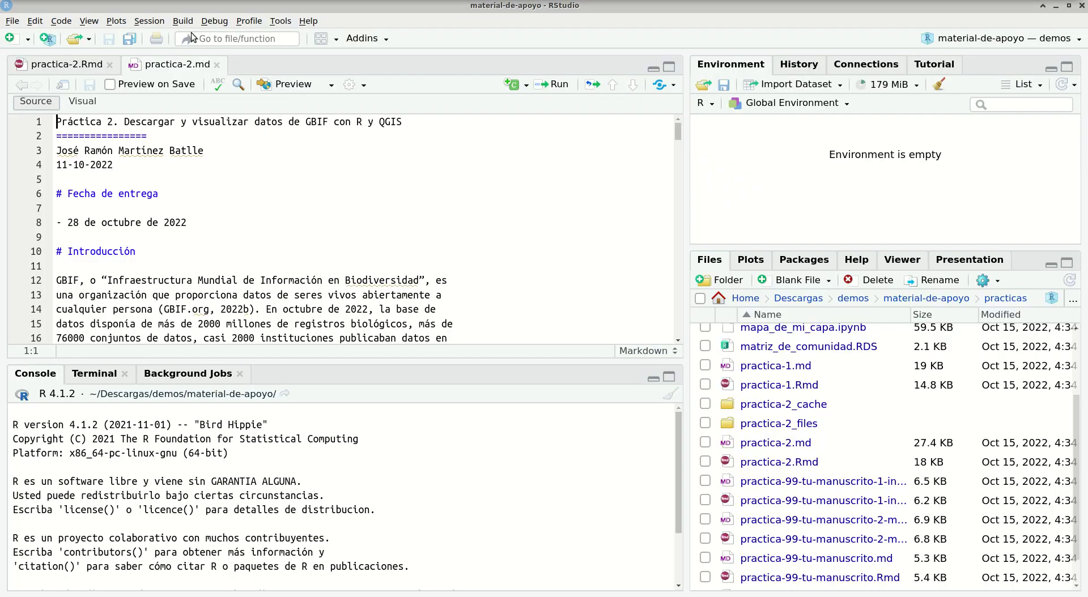
click(217, 65)
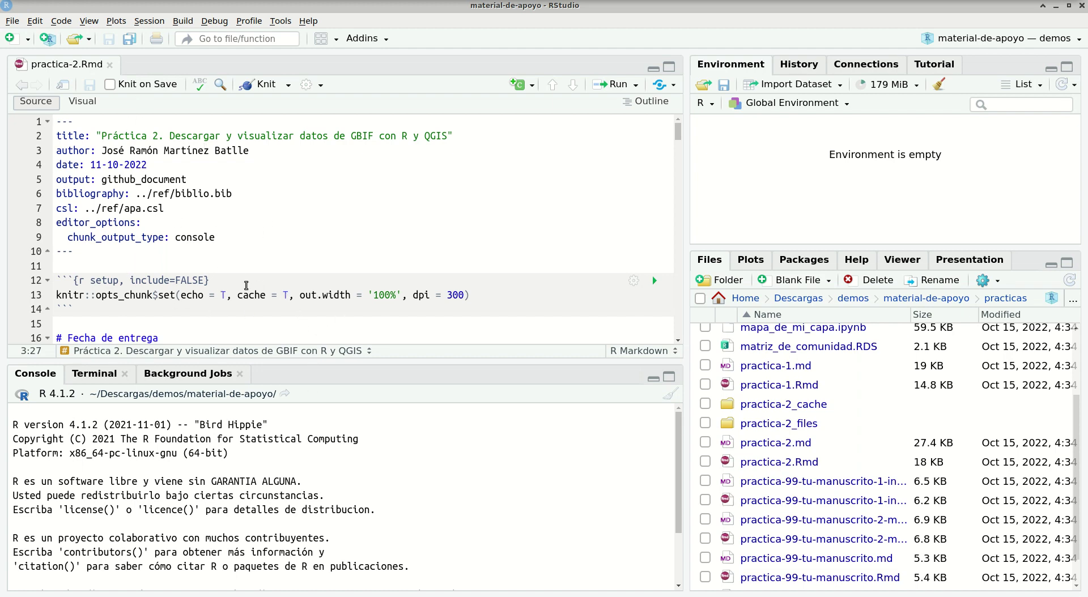
Go through the practica-2.Rmd source from the Fecha de entrega section to the Objetivos de aprendizaje heading.
scroll(246, 285, down, 3)
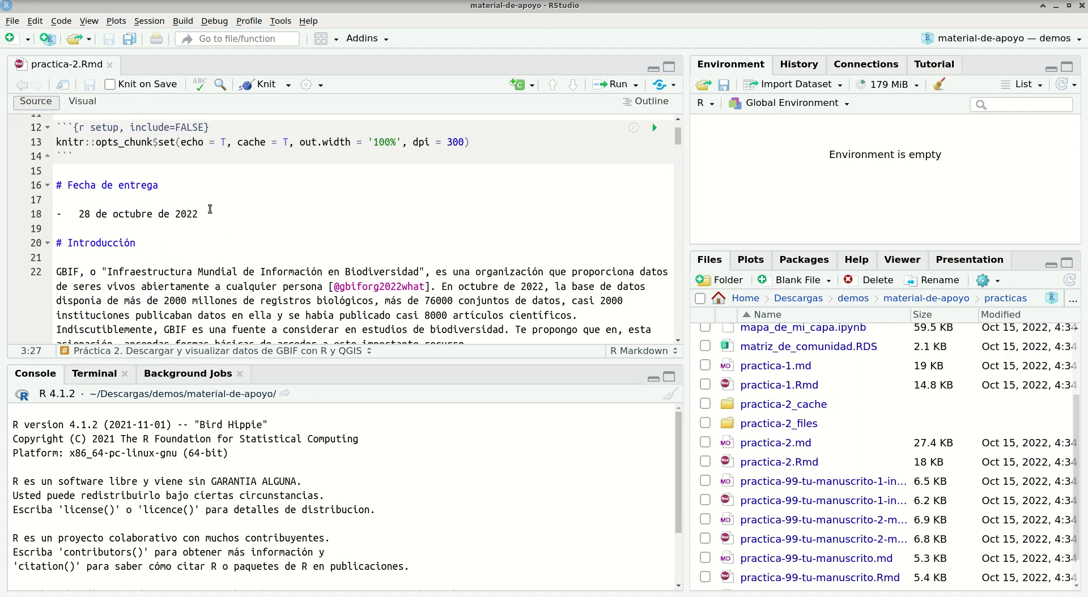
click(211, 213)
key(Home)
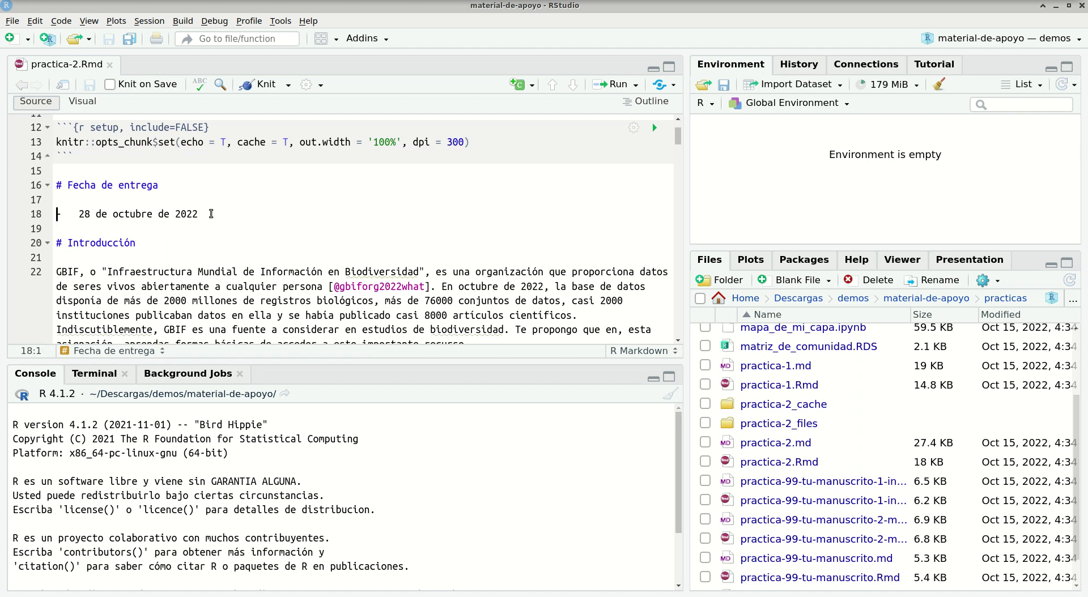
key(shift+End)
key(Down)
key(Down)
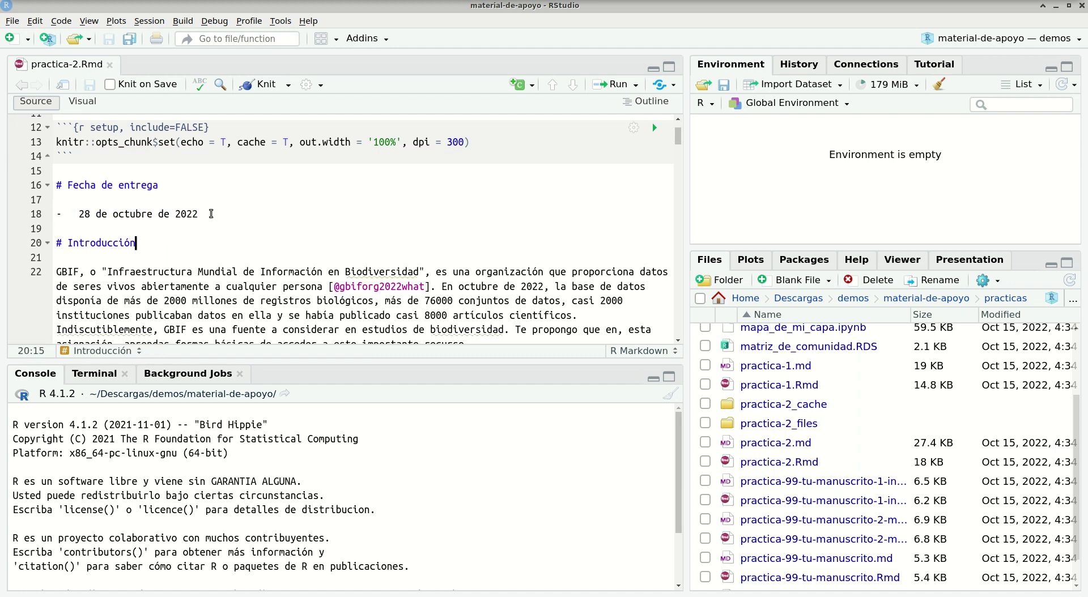
key(Down)
key(Down)
key(Down)
key(Down)
key(Down)
key(Down)
key(Down)
key(Down)
key(Down)
key(Down)
key(Down)
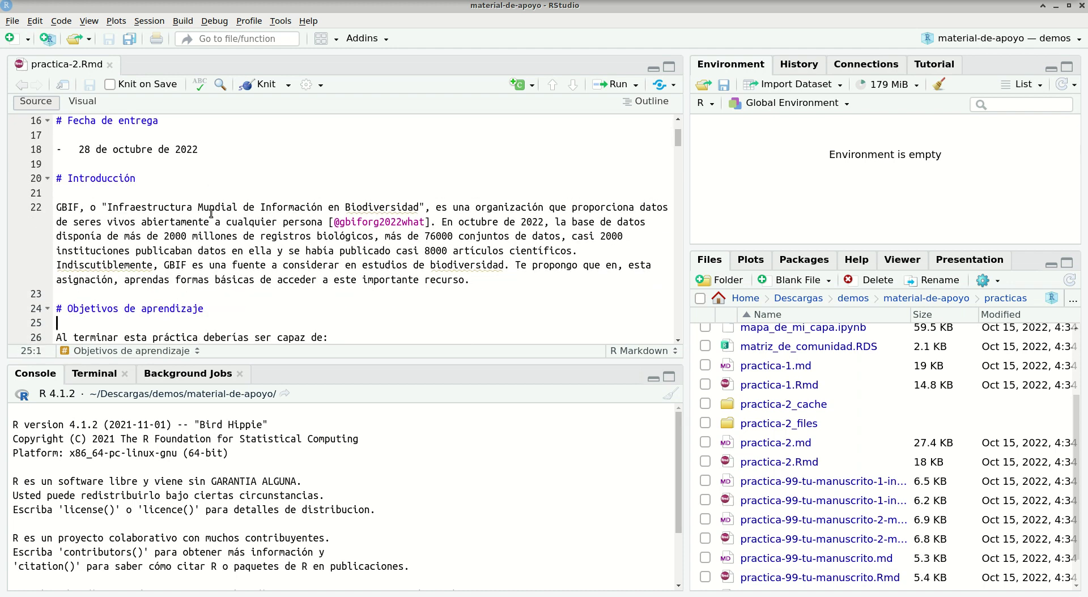
click(194, 206)
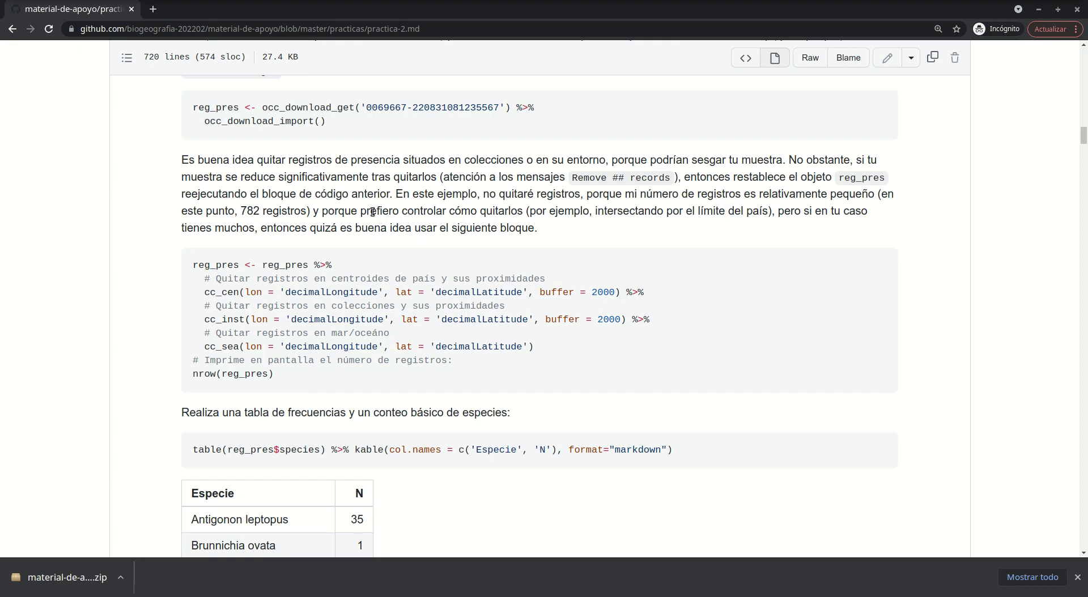
scroll(372, 212, up, 10)
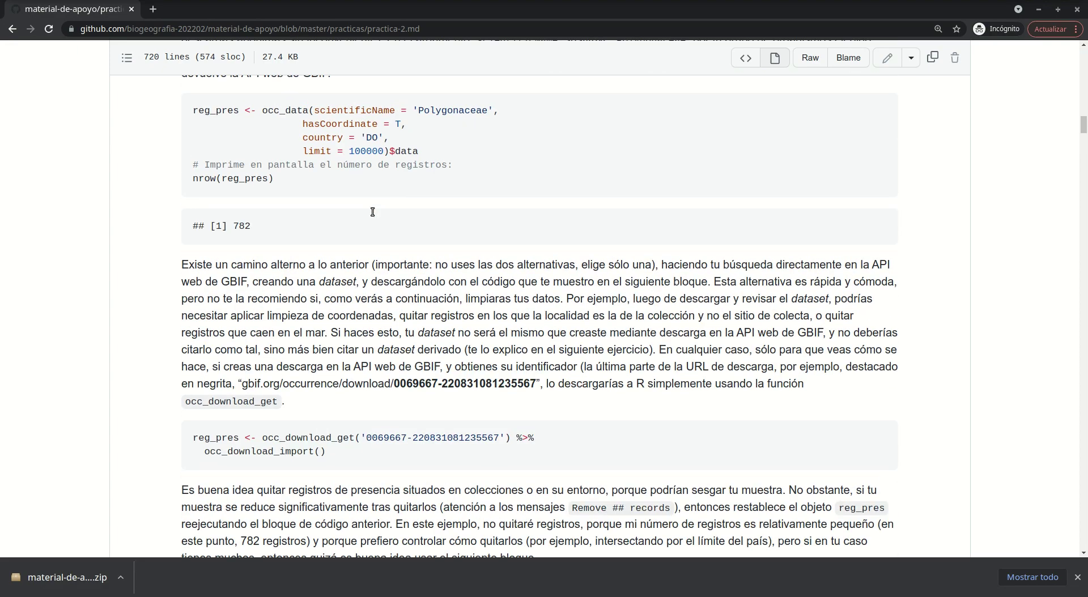
scroll(542, 312, up, 20)
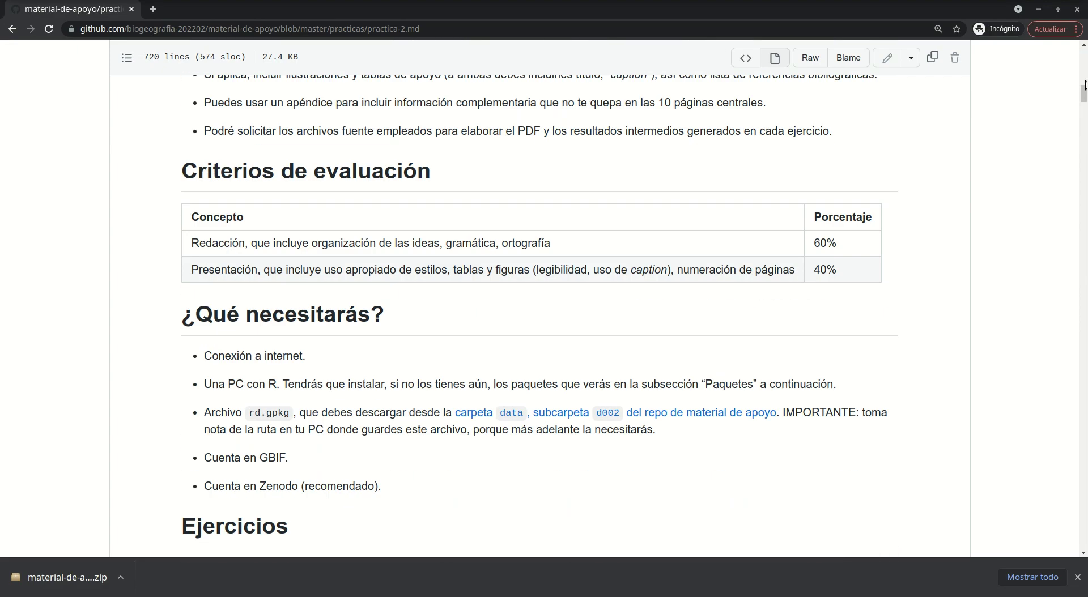
scroll(885, 156, up, 6)
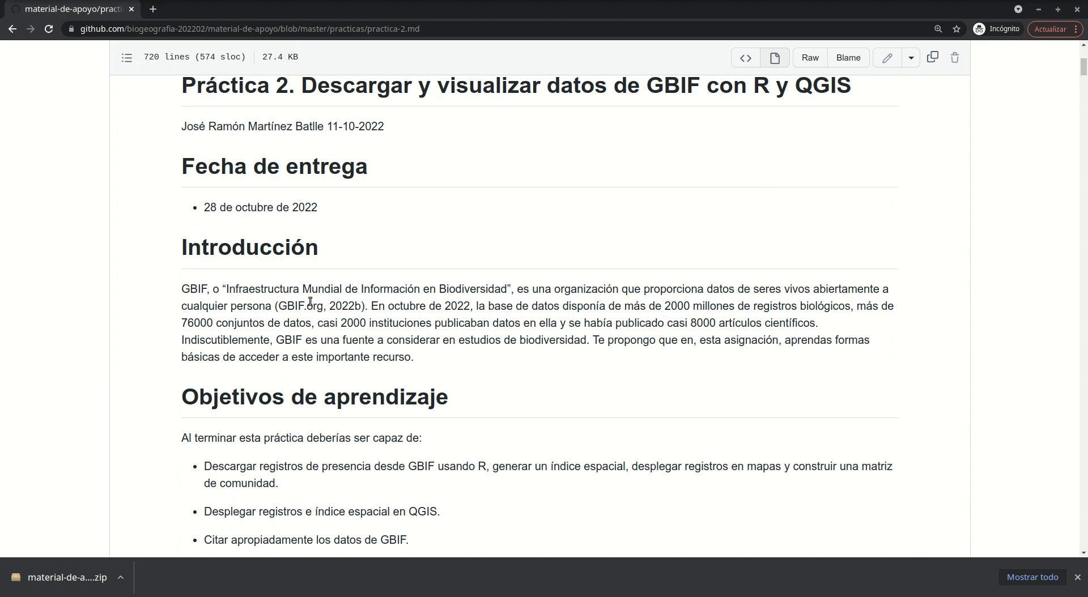
key(alt+Tab)
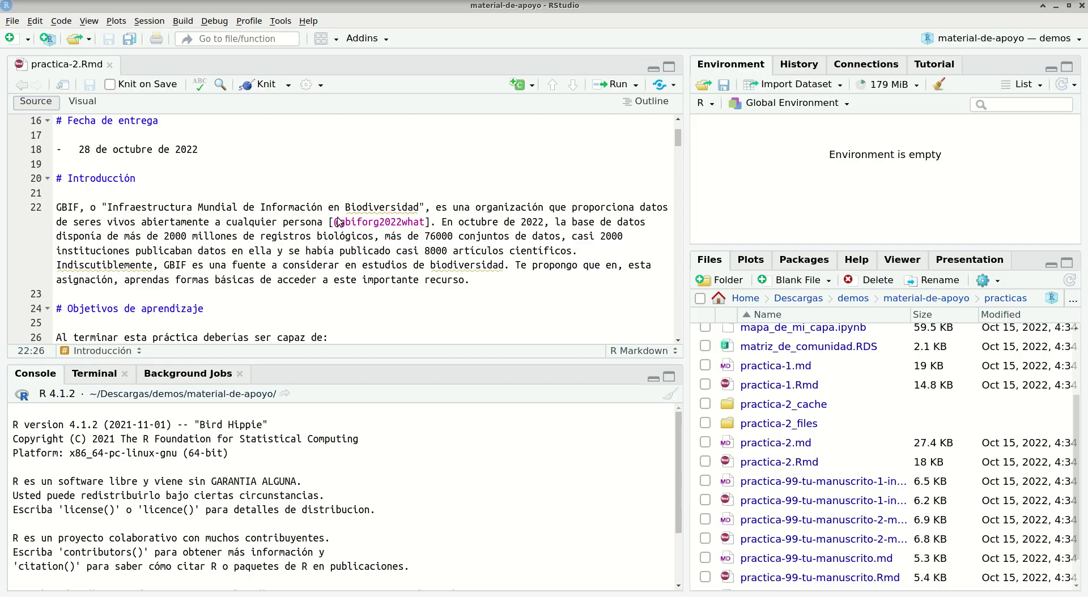
click(336, 223)
drag(337, 223, 433, 222)
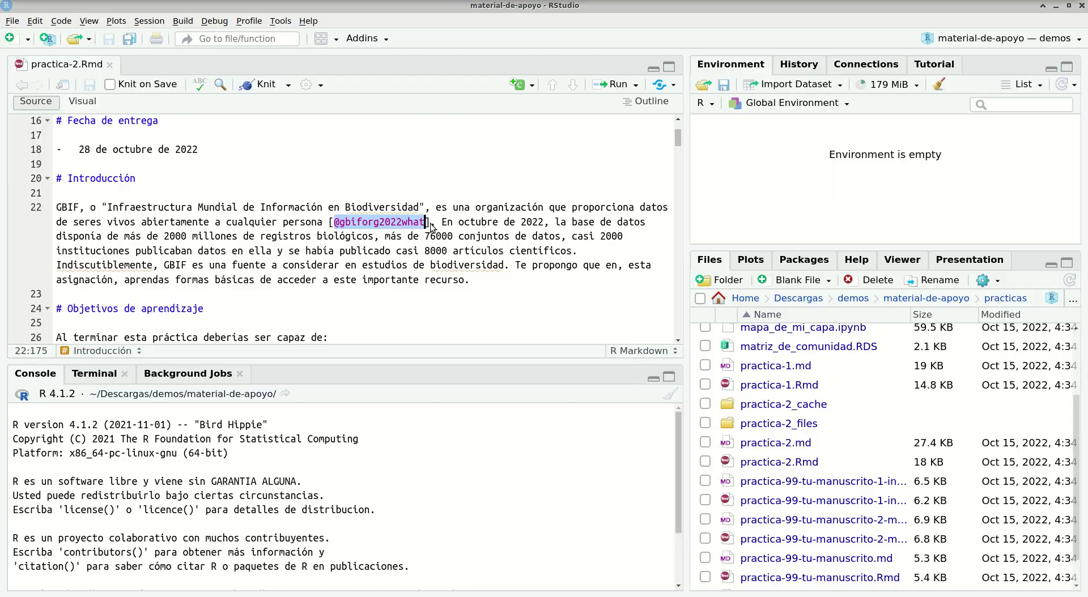
key(alt+Tab)
drag(280, 308, 362, 305)
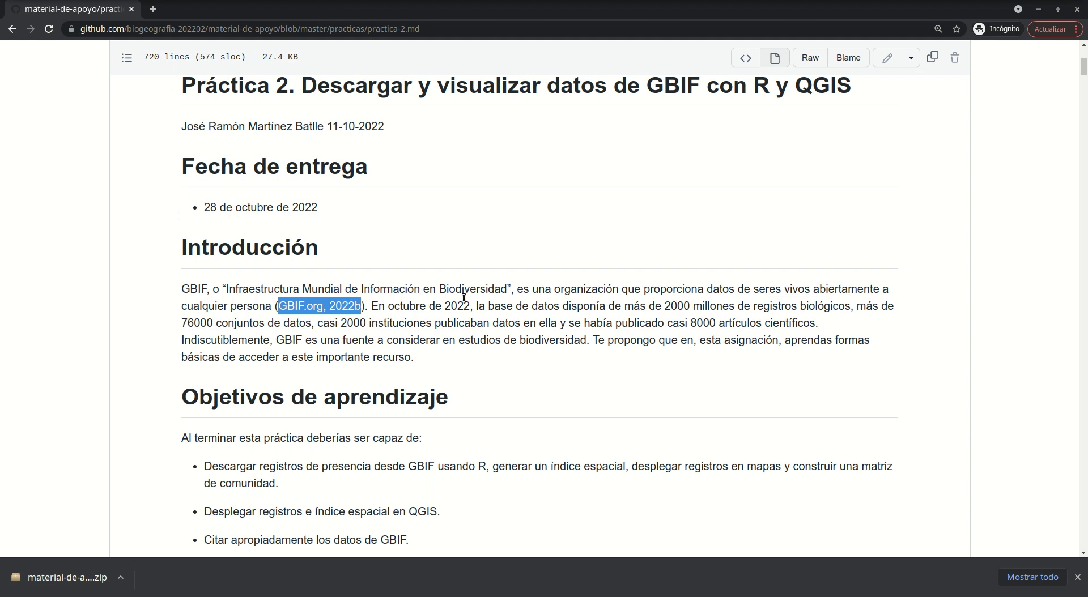
key(alt+Tab)
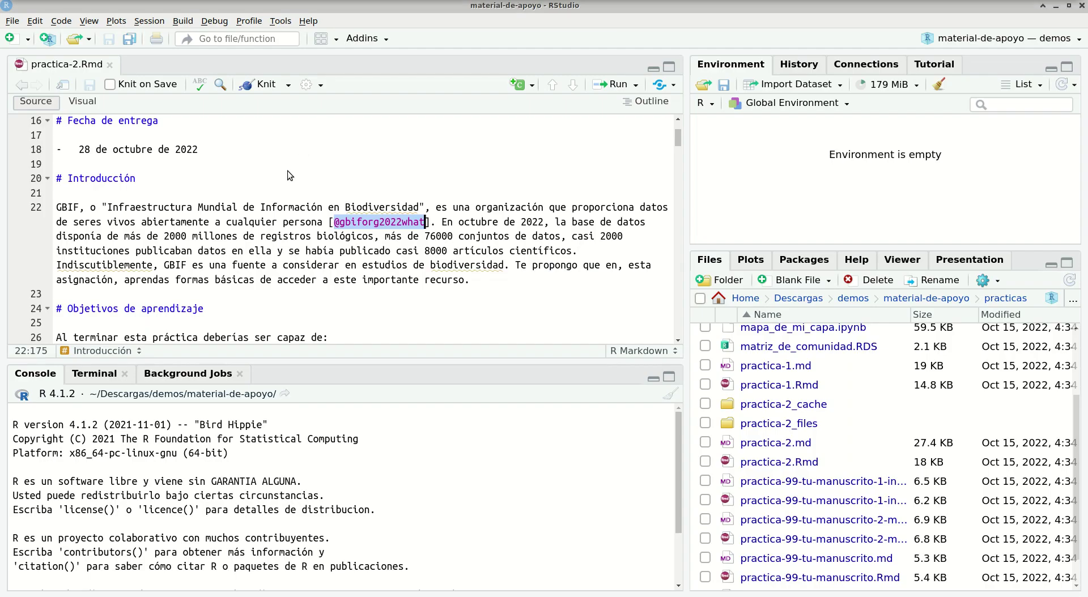
click(322, 224)
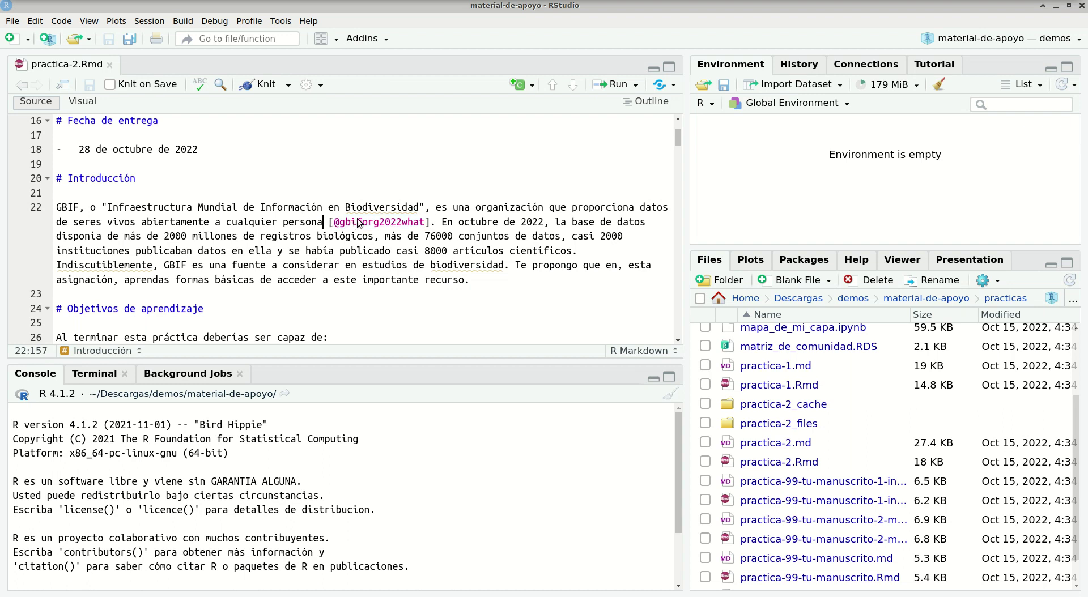
key(alt+Tab)
key(alt+Tab)
Read through the learning objectives and report requirements in practica-2.Rmd down to the Criterios de evaluación section.
key(Down)
key(Down)
key(Down)
key(Down)
key(Down)
key(Down)
key(Down)
key(Down)
key(Down)
key(Down)
key(Down)
key(Down)
key(Down)
key(Down)
key(Down)
key(Down)
key(Down)
key(Down)
key(Down)
key(Down)
key(Down)
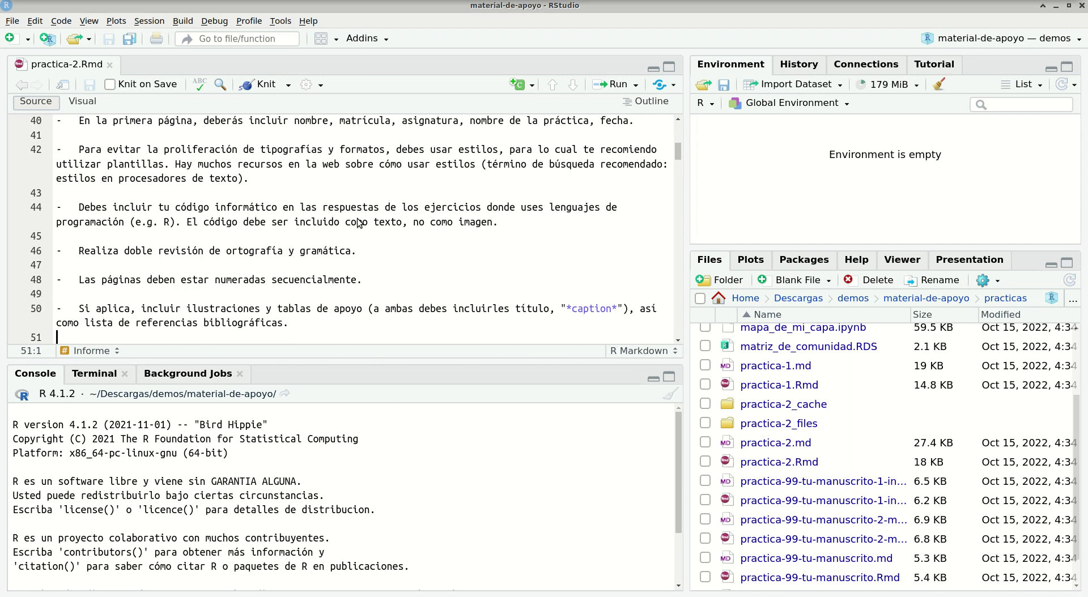
key(Down)
key(Down)
key(Down)
key(Down)
key(Down)
key(Down)
key(Down)
key(Down)
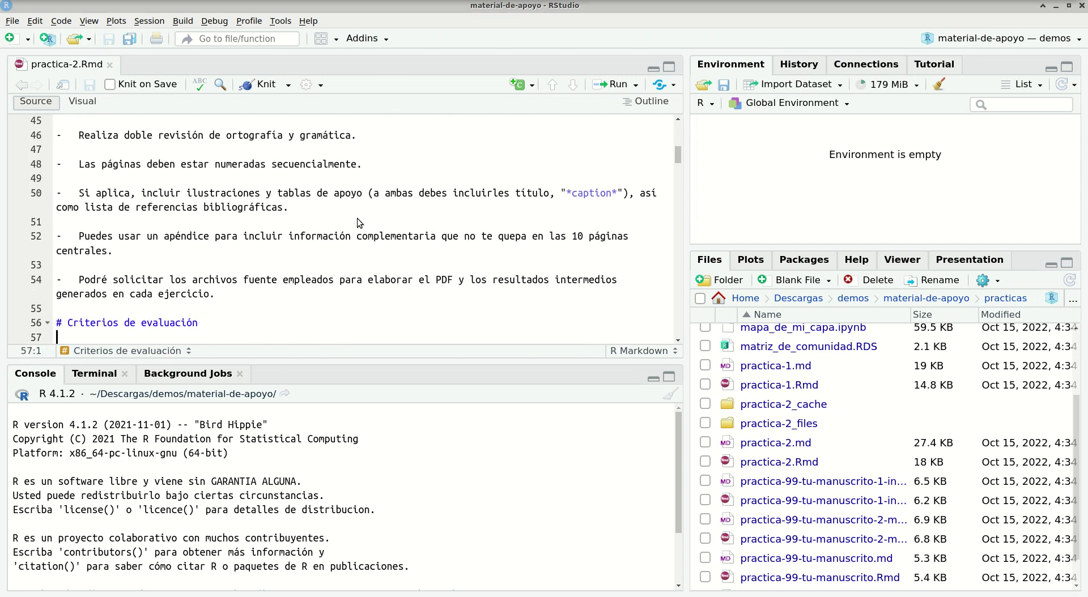
Examine the criterios_eval data frame code in the chunk under the Criterios de evaluación heading.
text(```{r, echo=F} library(kableExtra))
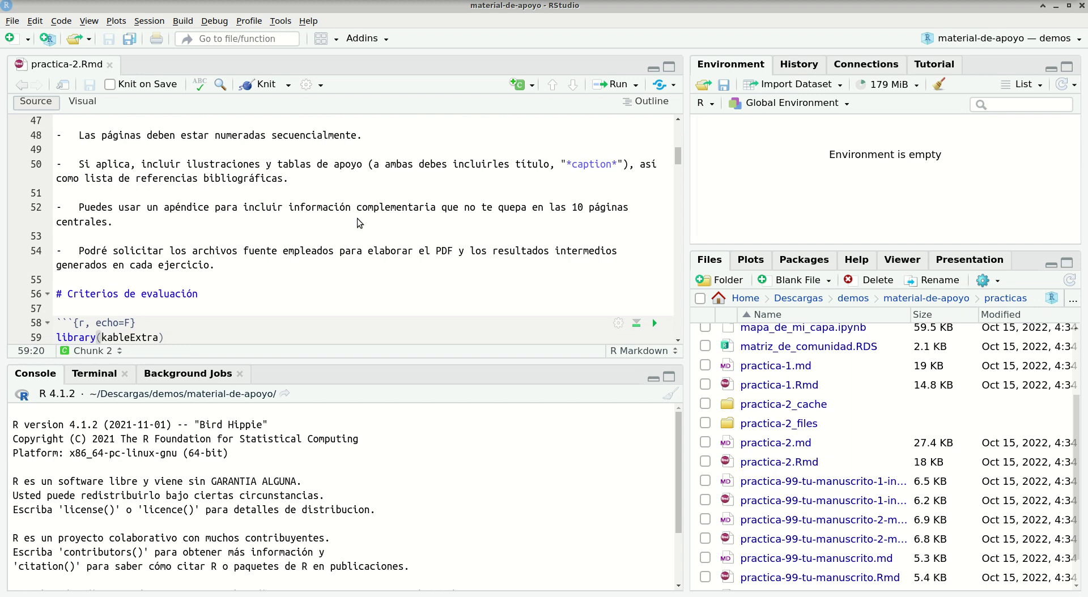
key(Return)
text(criterios_eval <- data.frame()
key(Return)
text(Concepto = c('Redacción, que incluye organización de las ideas, gramática, ortografía', 'Presentación, que incluye uso apropiado de estilos, tablas y figuras (legibilidad, uso de *caption*), numeración de páginas'),)
key(Return)
text(Porcentaje = c('60%', '40%'))
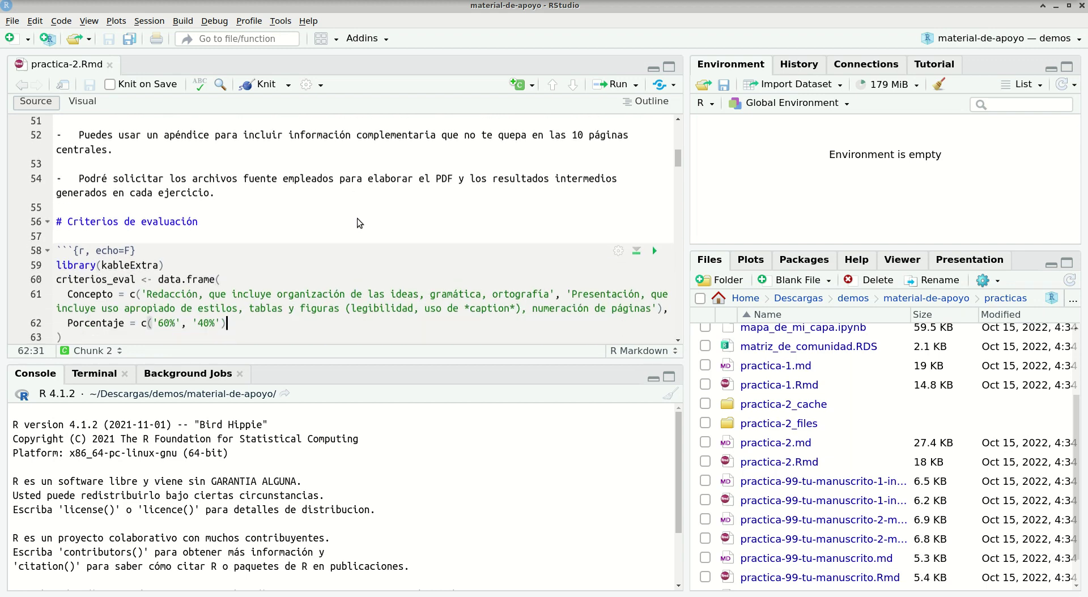
key(Up)
key(Up)
key(Up)
key(Up)
key(Up)
key(Down)
key(Home)
Switch to practica-2.md on GitHub, examine the rendered Criterios de evaluación table, and return to RStudio.
key(alt+Tab)
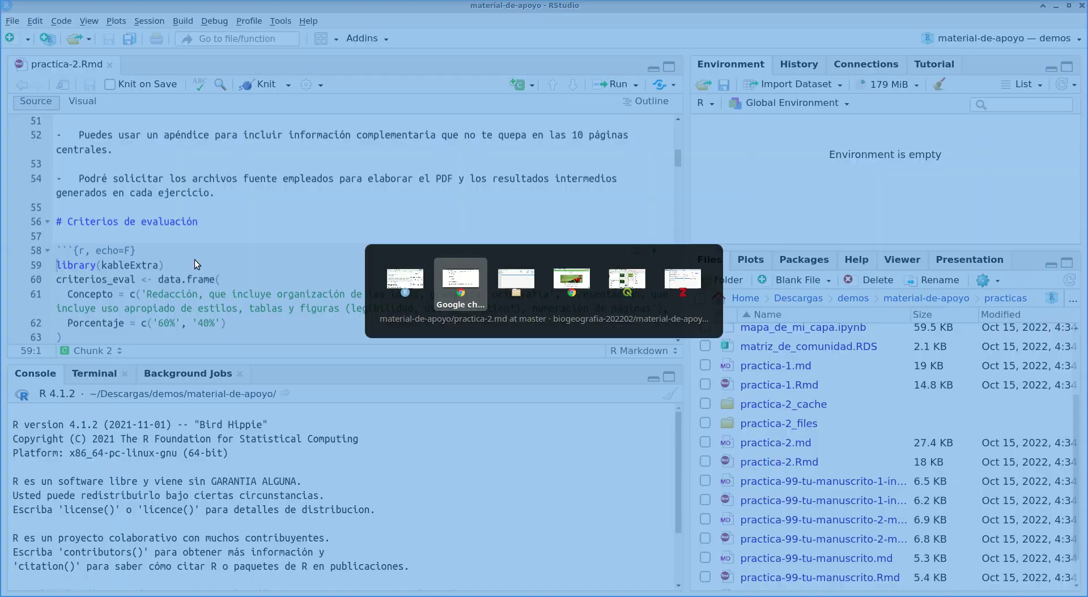
scroll(487, 314, down, 10)
scroll(486, 318, down, 6)
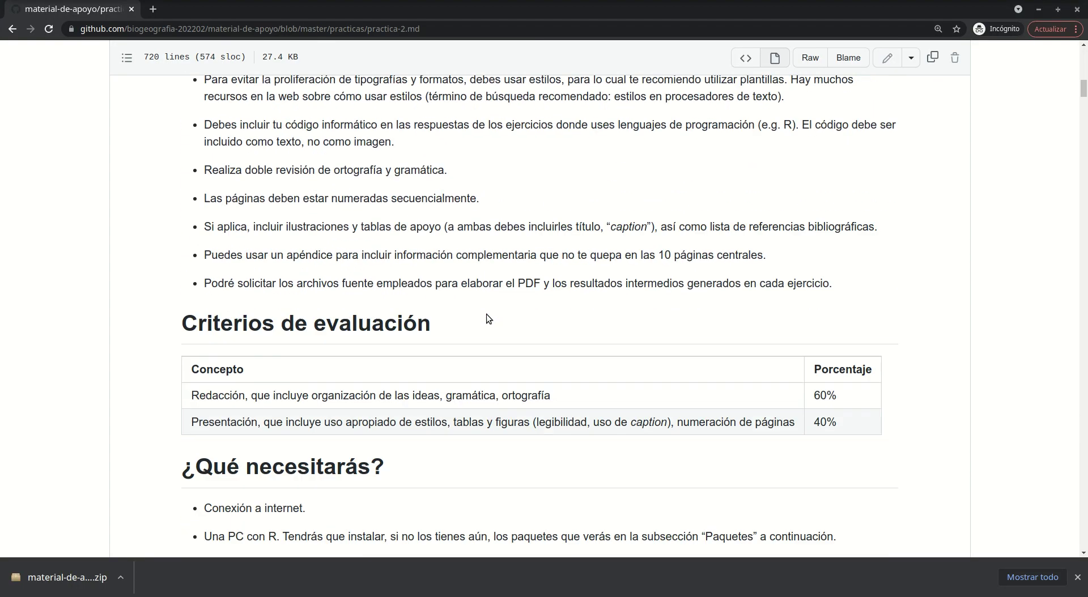
key(alt+Tab)
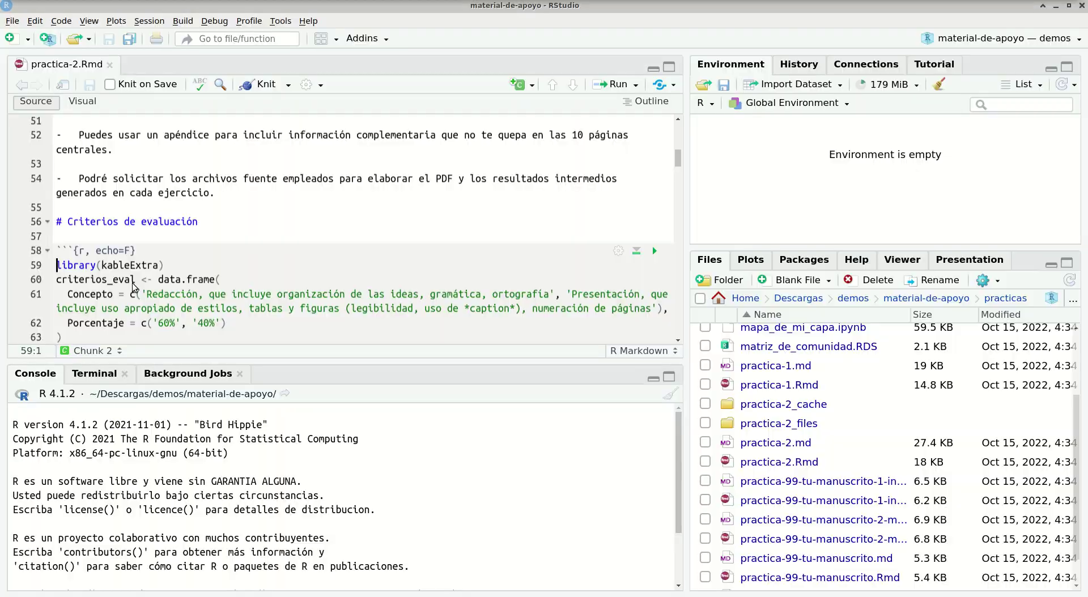
Read the ¿Qué necesitarás? and Ejercicio 1 sections of practica-2.Rmd down to the Paquetes chunk.
scroll(229, 294, down, 2)
scroll(229, 294, down, 2)
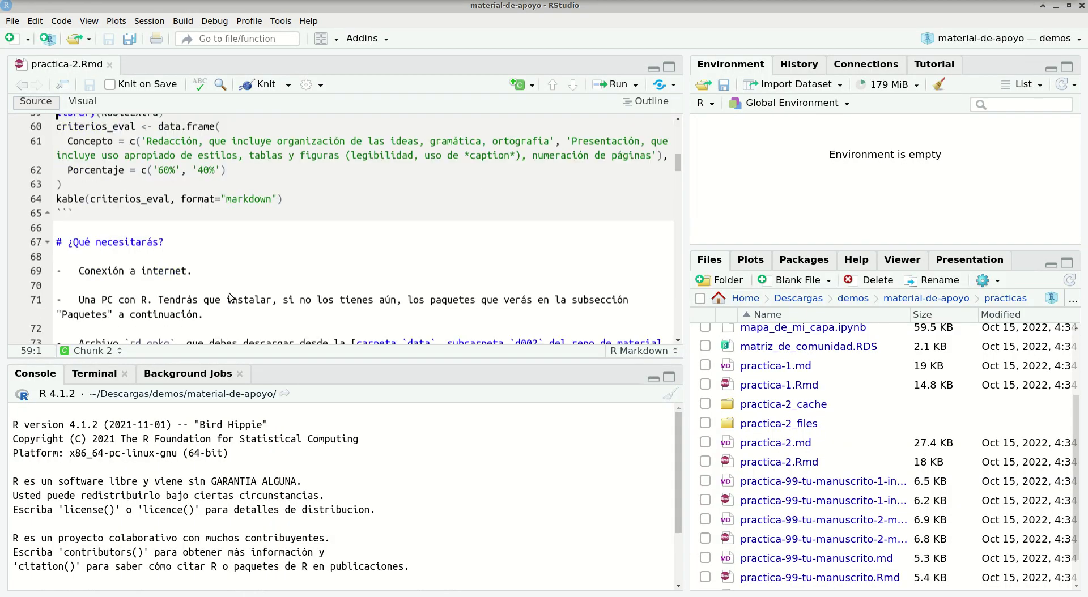
scroll(162, 186, down, 8)
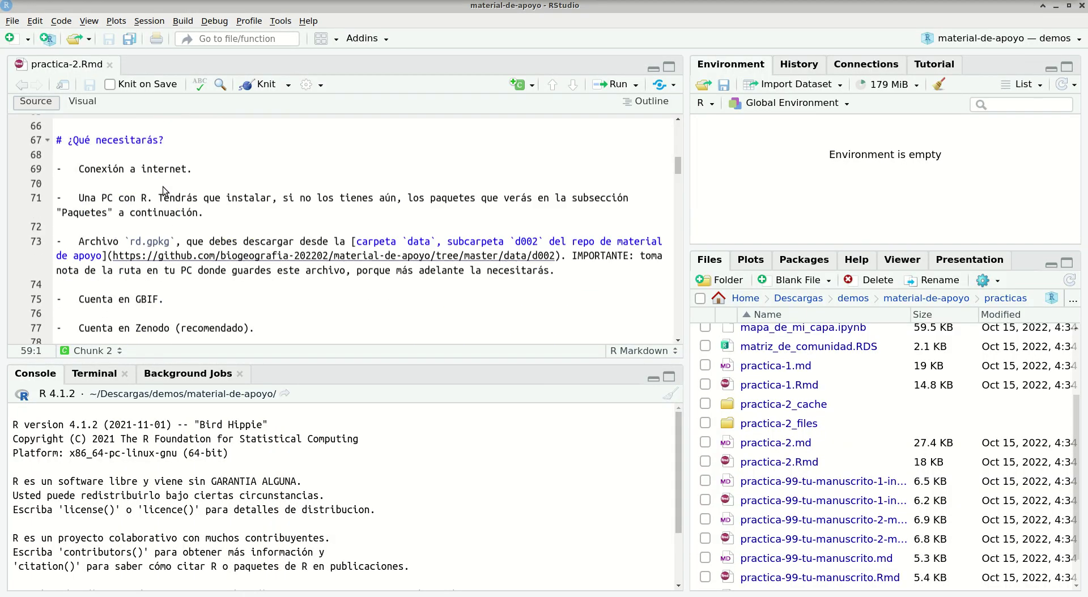
scroll(168, 220, down, 2)
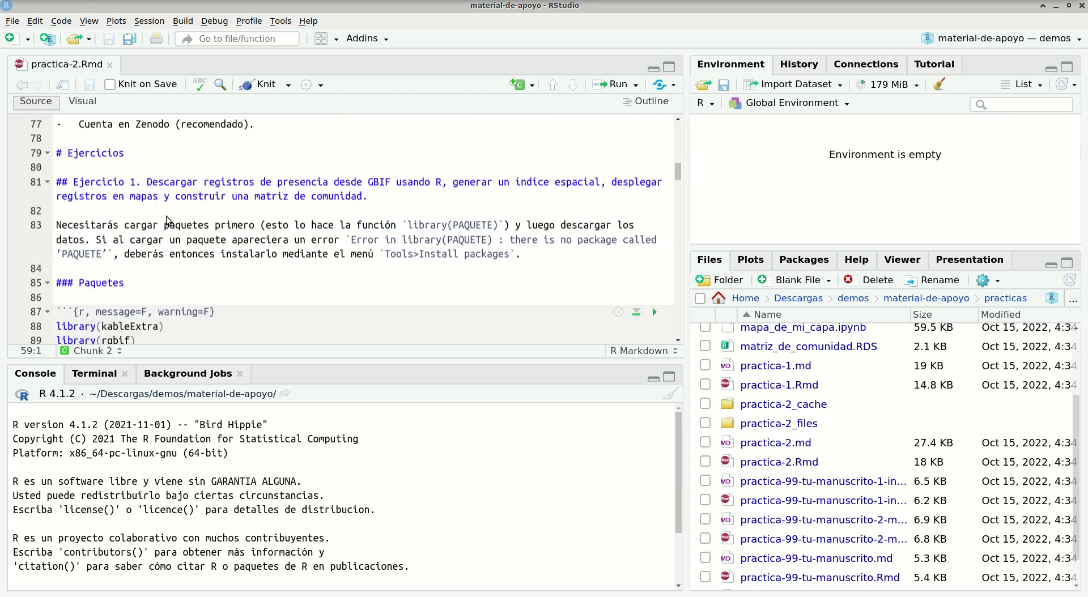
scroll(165, 216, down, 2)
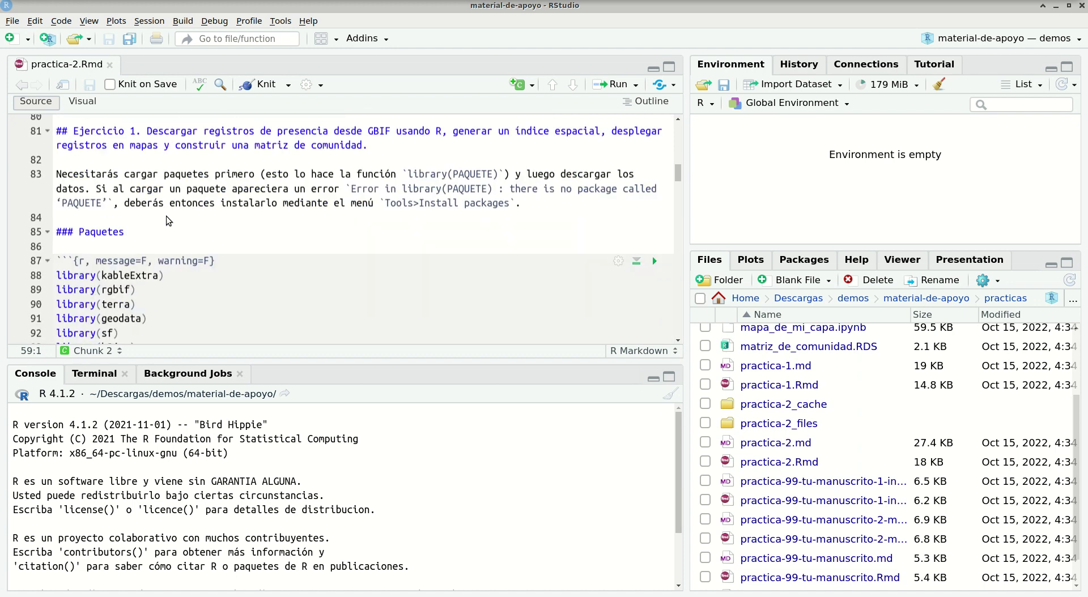
Select all code lines of the Paquetes chunk, from library(kableExtra) to the end of the source_url call.
click(125, 276)
key(Home)
key(shift+Down)
key(shift+Down)
key(shift+Down)
key(shift+Down)
key(shift+Down)
key(shift+Down)
key(shift+Down)
key(shift+Down)
key(shift+Down)
key(shift+Down)
key(shift+Down)
key(shift+Down)
key(shift+Down)
key(shift+Down)
key(shift+Down)
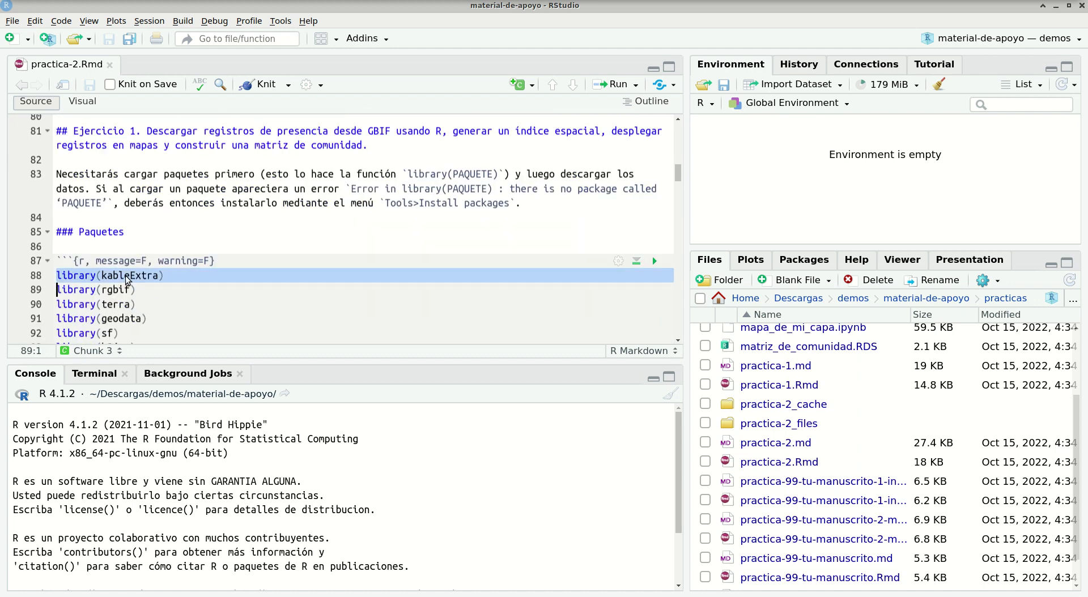
key(shift+Down)
key(shift+Down)
key(shift+Up)
key(shift+Up)
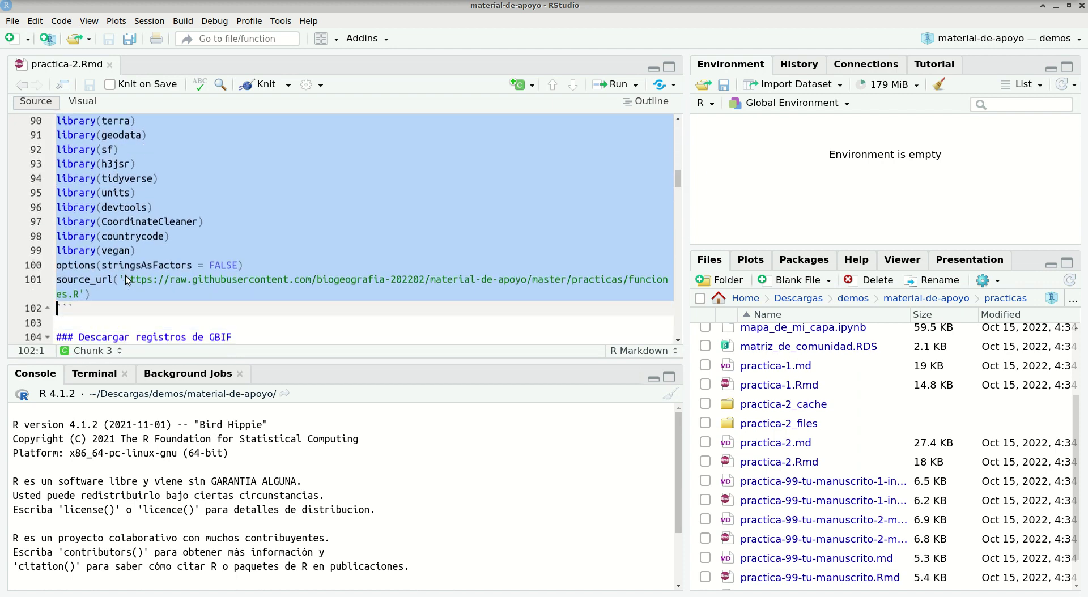
key(shift+Left)
Switch to practica-2.md on GitHub and copy the whole code block under Paquetes.
key(alt+Tab)
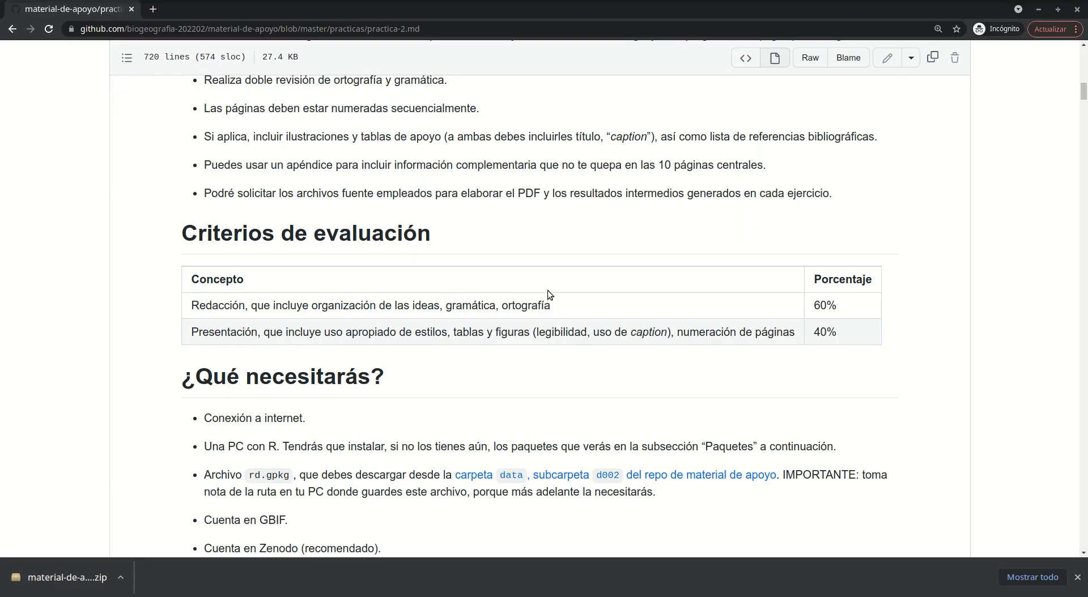
scroll(547, 290, down, 10)
mouse_move(408, 333)
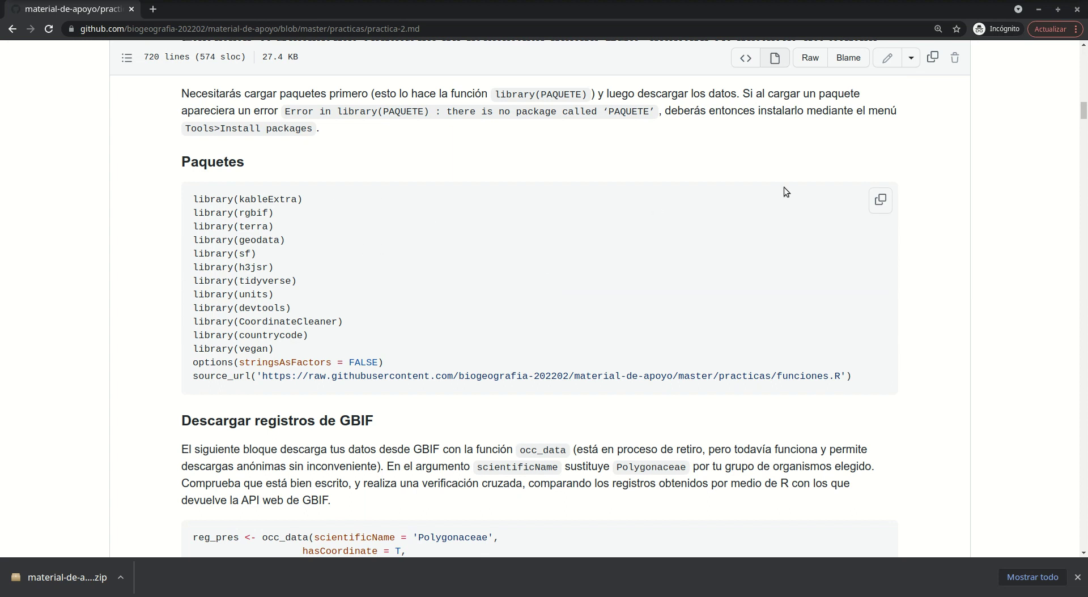
click(881, 200)
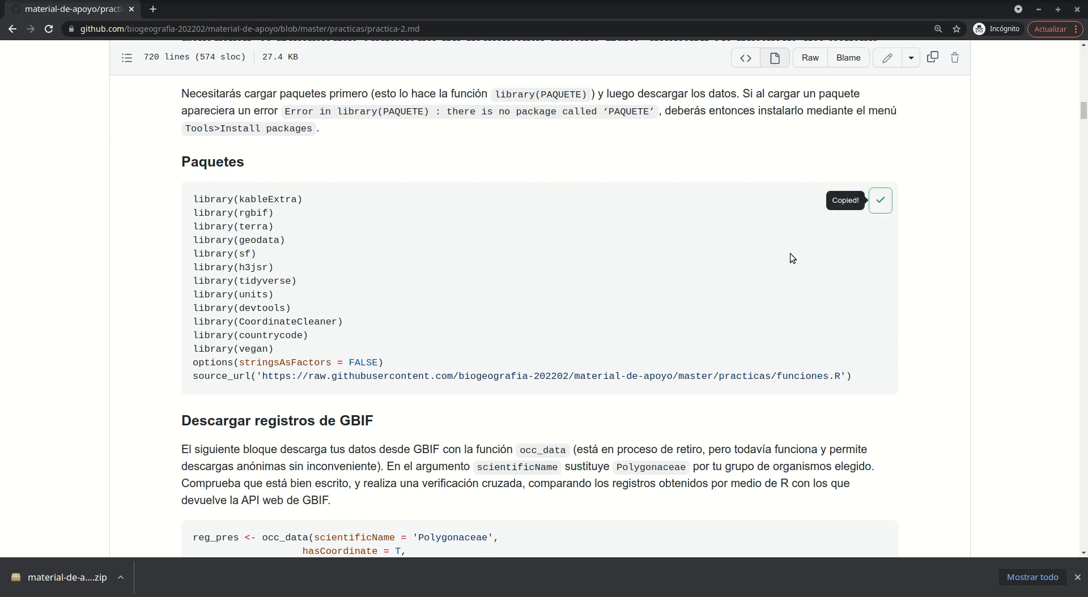
mouse_move(870, 199)
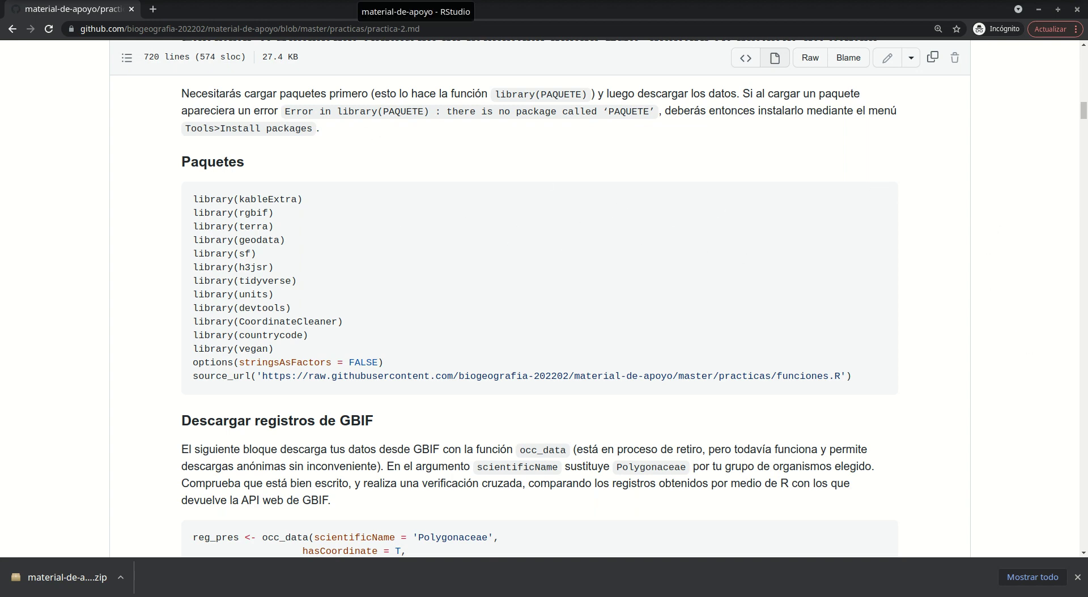
Switch to RStudio, create a new R script, and paste the copied package-loading code into it.
key(alt+Tab)
click(12, 25)
mouse_move(68, 37)
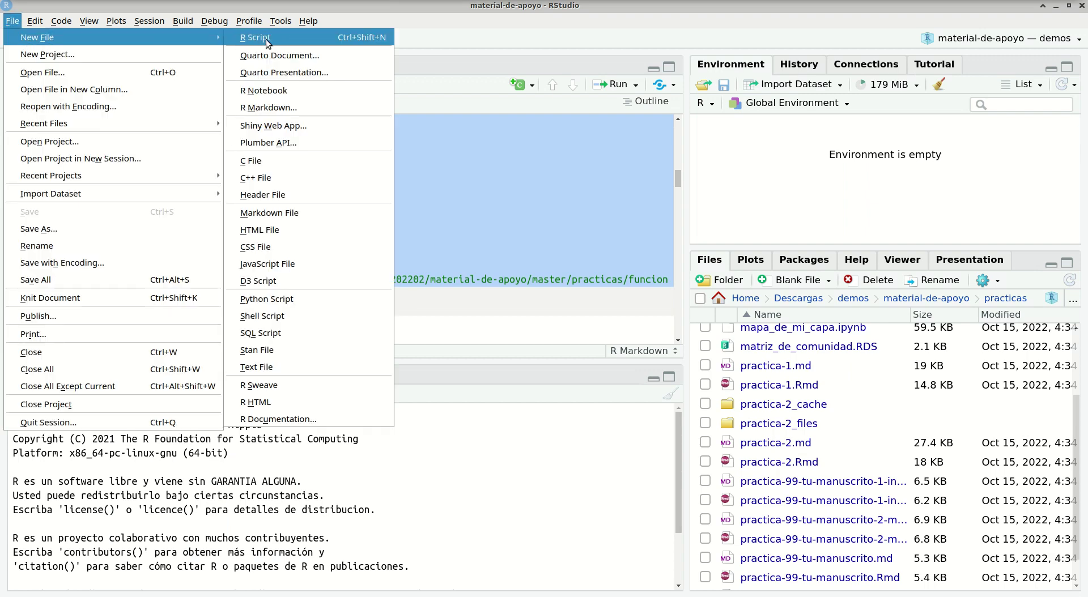
click(266, 38)
key(ctrl+v)
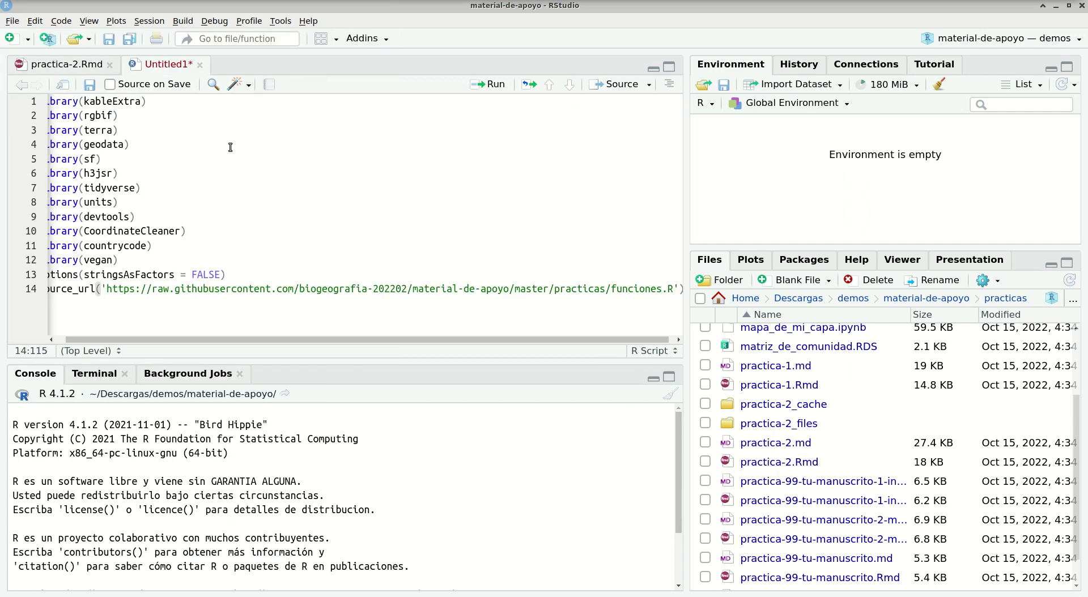
key(Home)
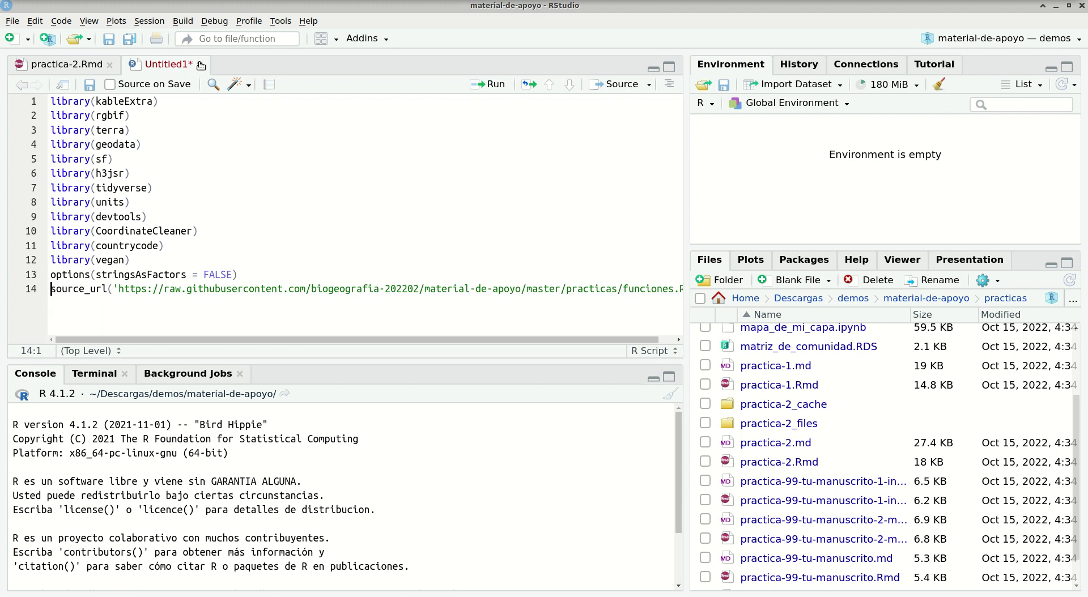
Switch to GitHub, examine the occ_data code under Descargar registros de GBIF, and return to RStudio.
key(alt+Tab)
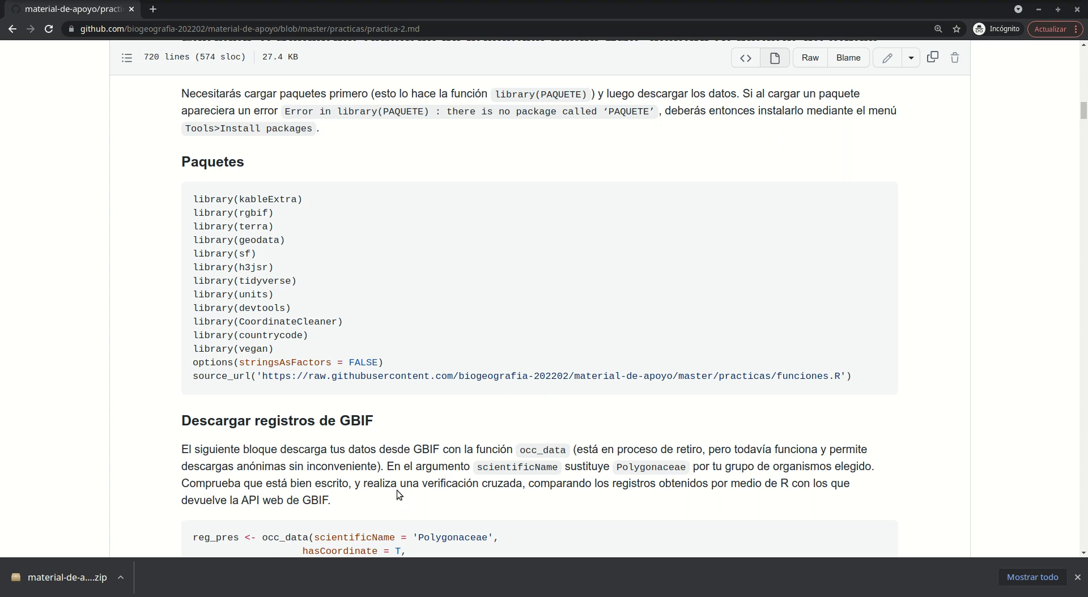
scroll(391, 499, down, 3)
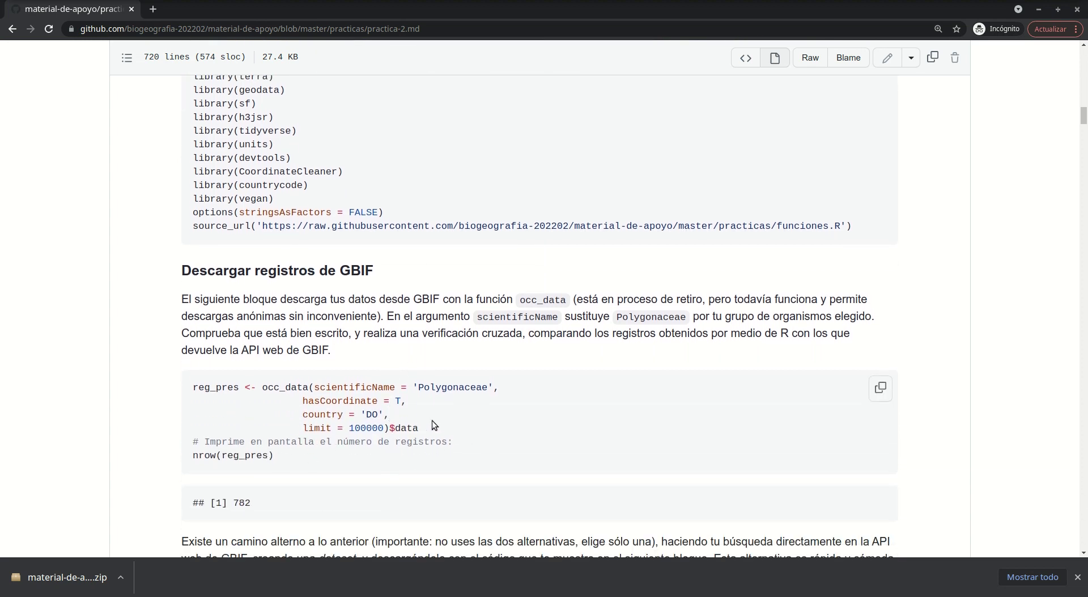
key(alt+Tab)
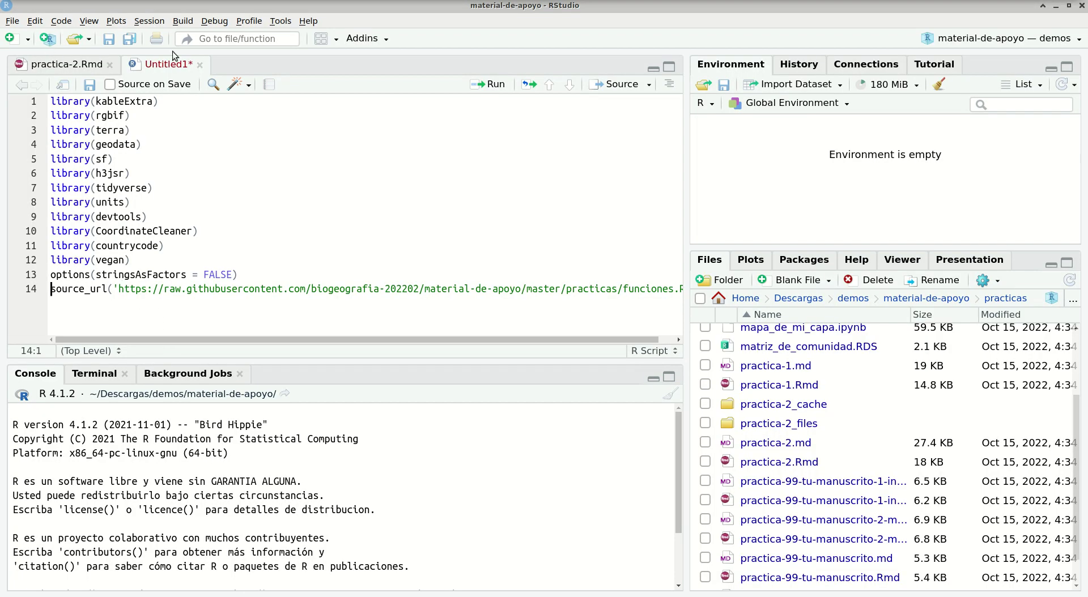
Close the untitled R script without saving its changes.
click(199, 65)
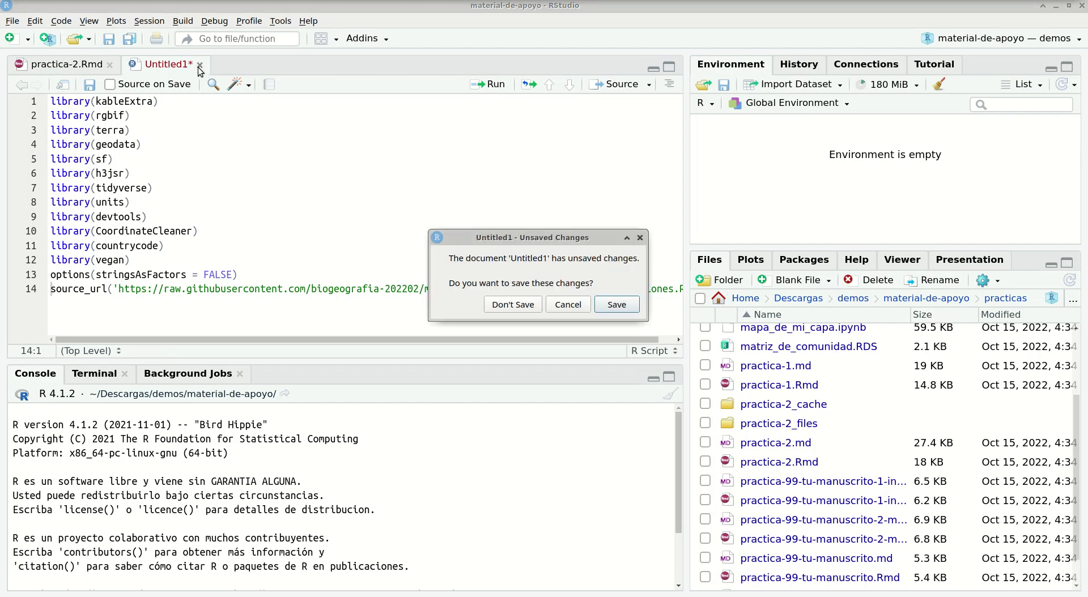
click(497, 304)
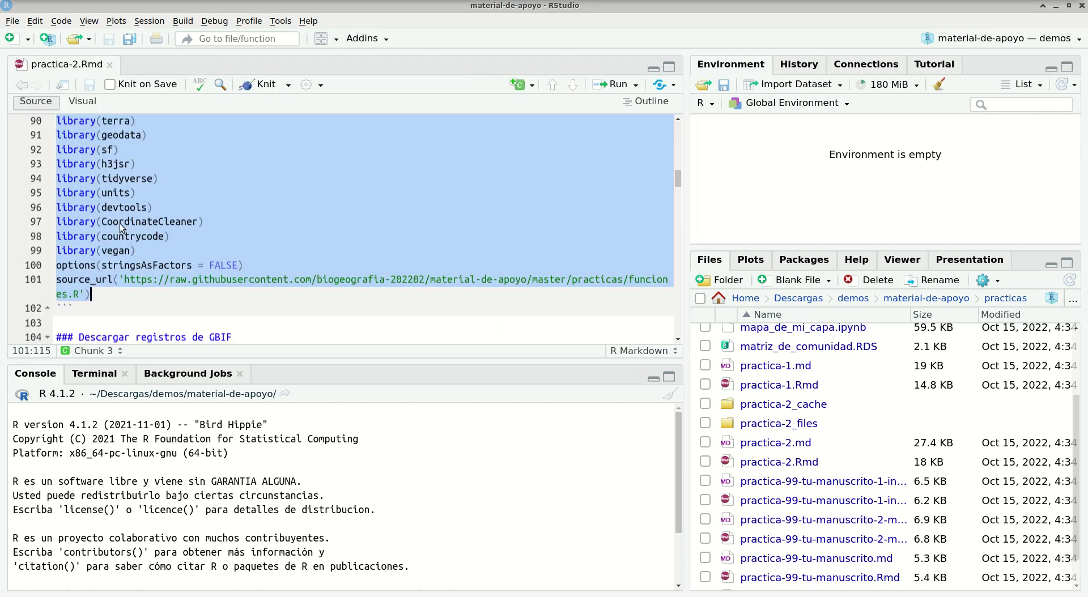
Review the chunk output options and run the selected lines of the Paquetes chunk in the console.
click(309, 85)
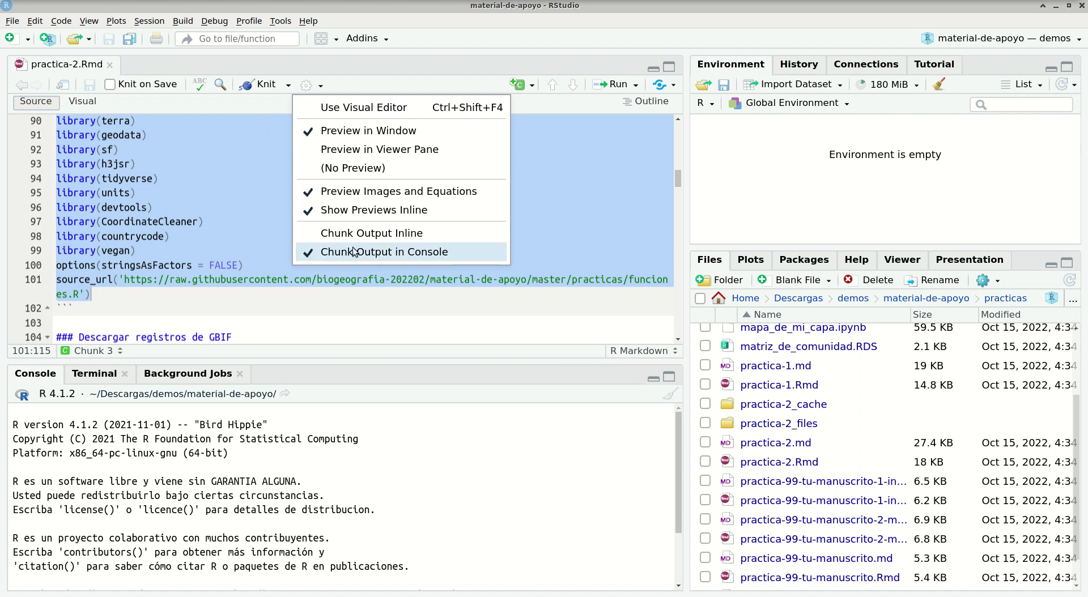
click(188, 223)
scroll(151, 193, up, 2)
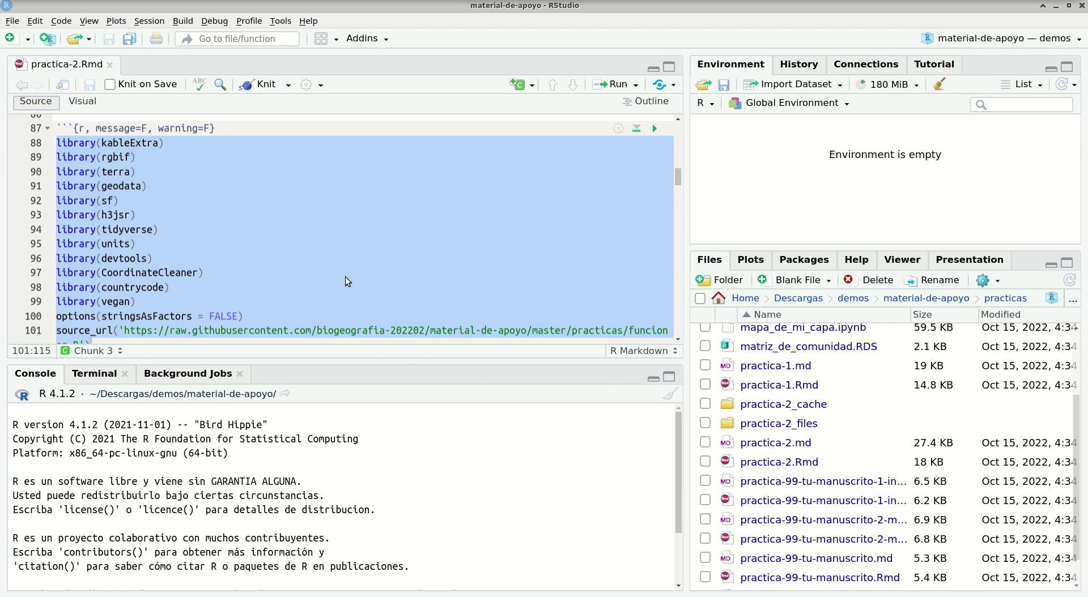
key(ctrl+Return)
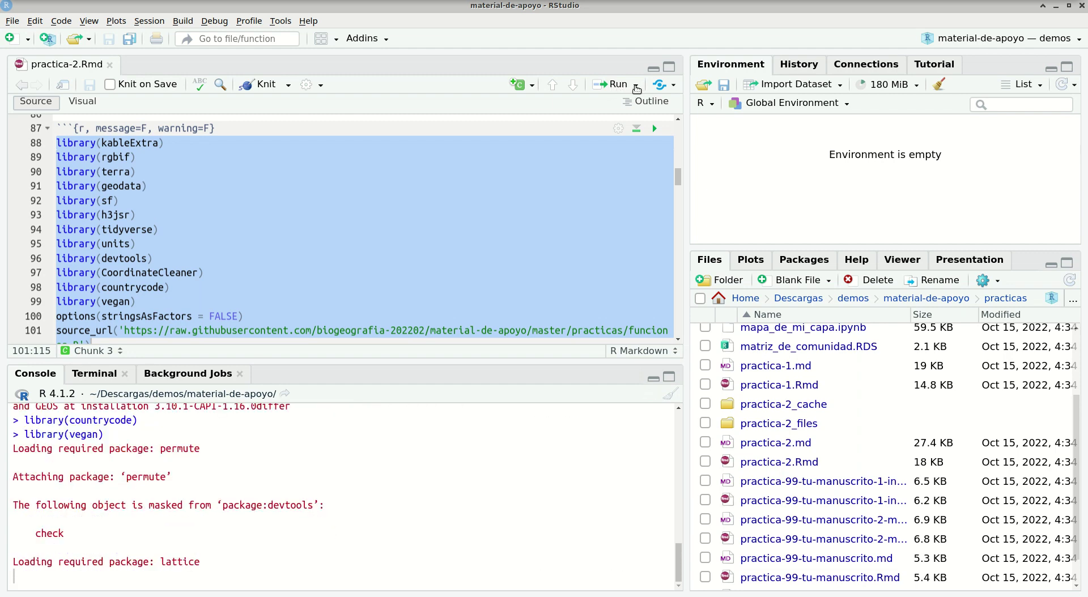
click(637, 85)
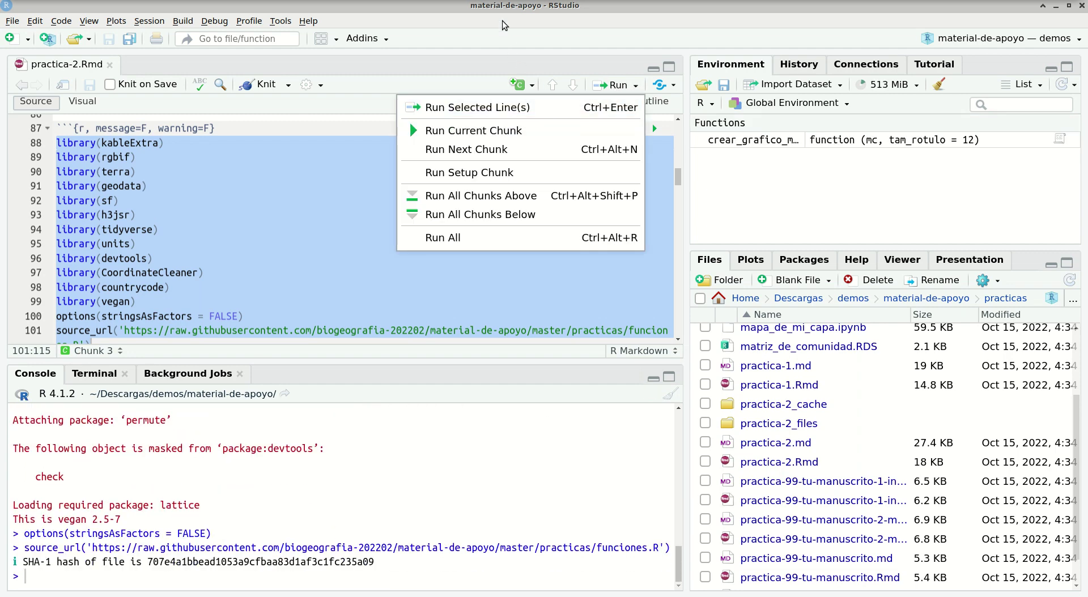
click(475, 46)
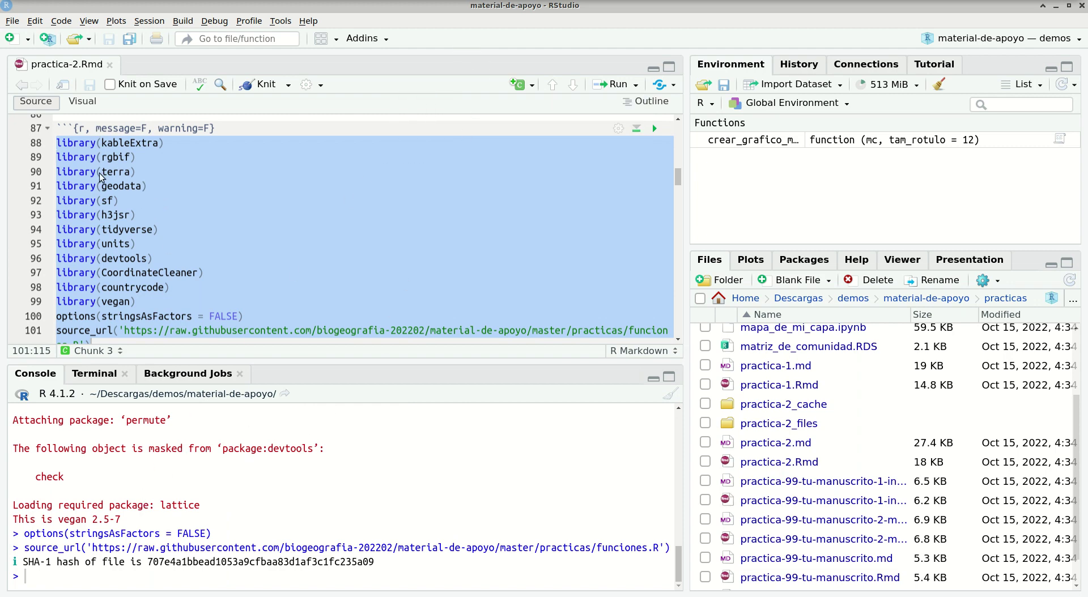
Add the line library(PAQUETE) below library(vegan) in the Paquetes chunk.
click(193, 303)
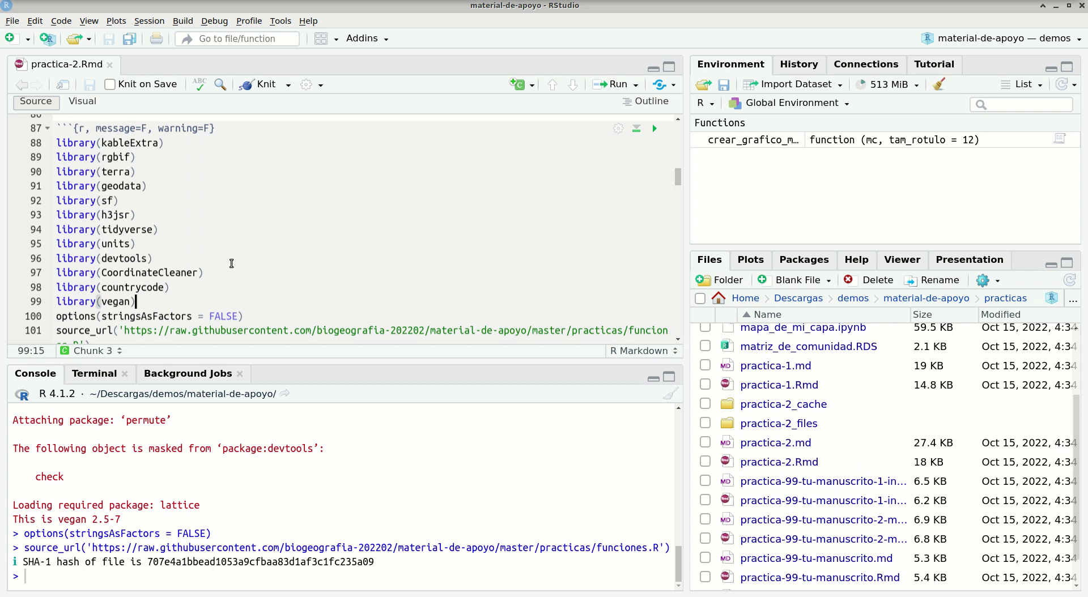
key(Return)
text(libr)
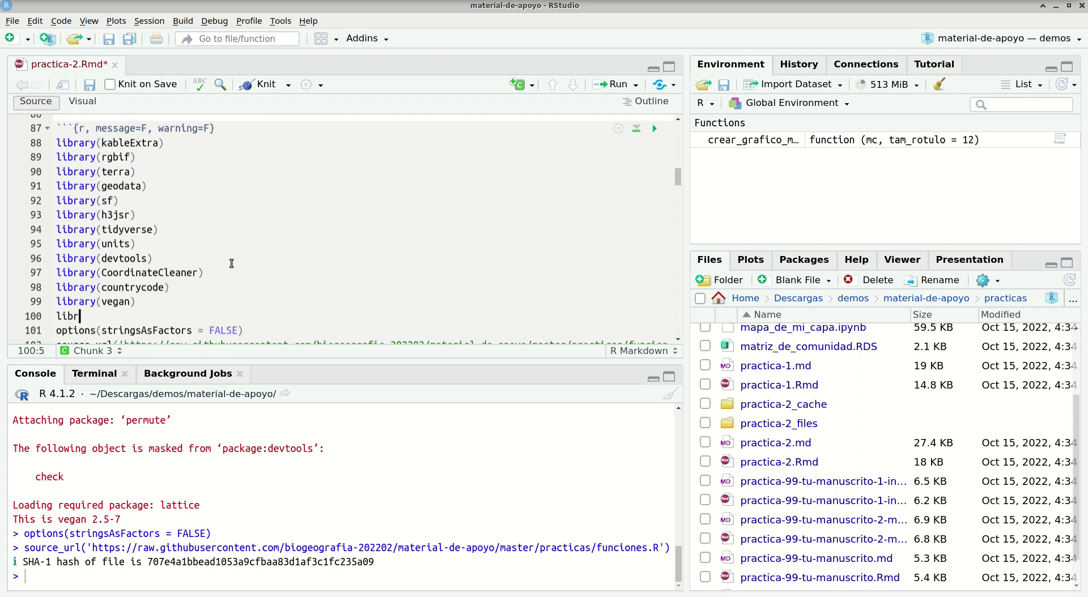
text(ary(PAQUETE)
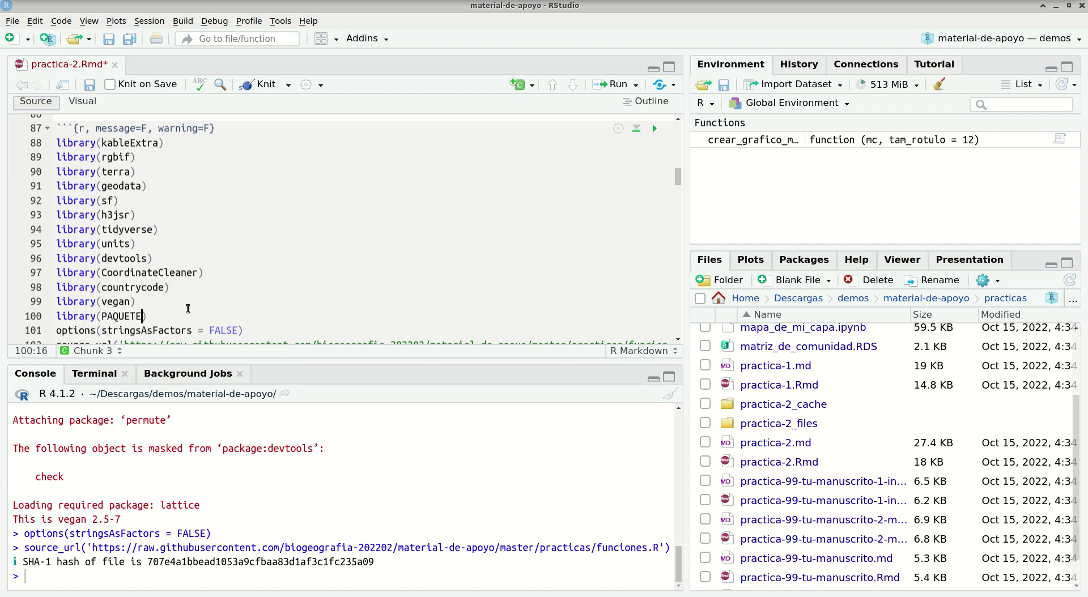
key(Down)
key(Down)
key(End)
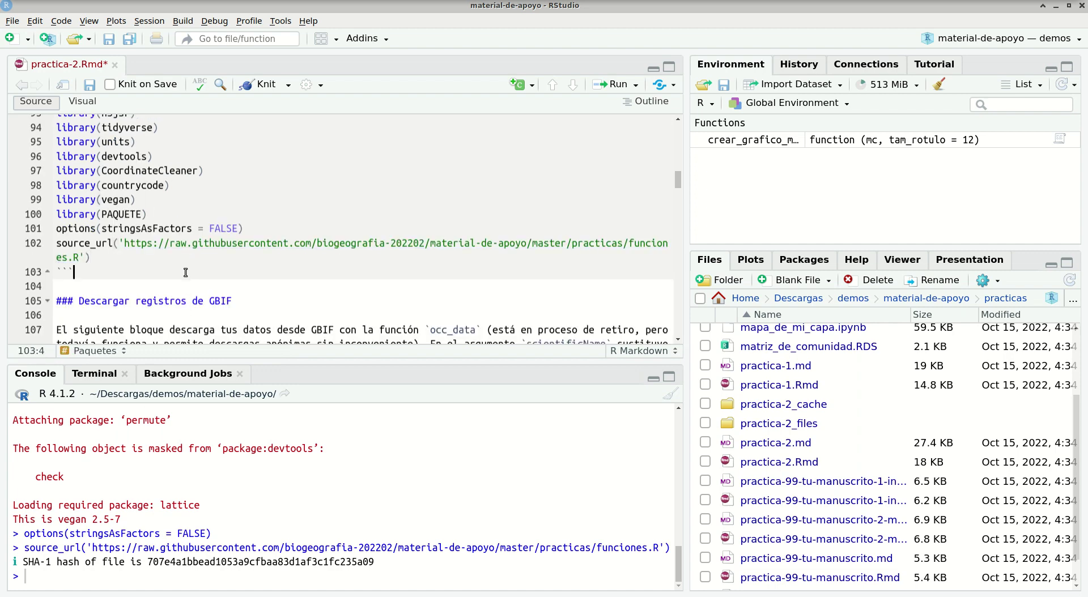
click(182, 301)
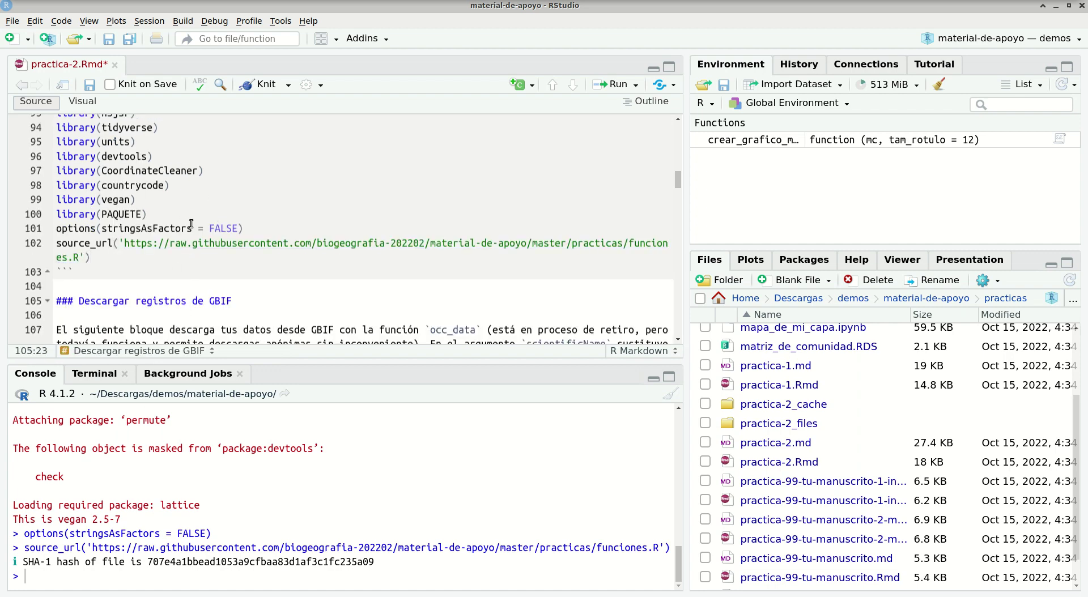
Save practica-2.Rmd with the added library(PAQUETE) line.
click(160, 214)
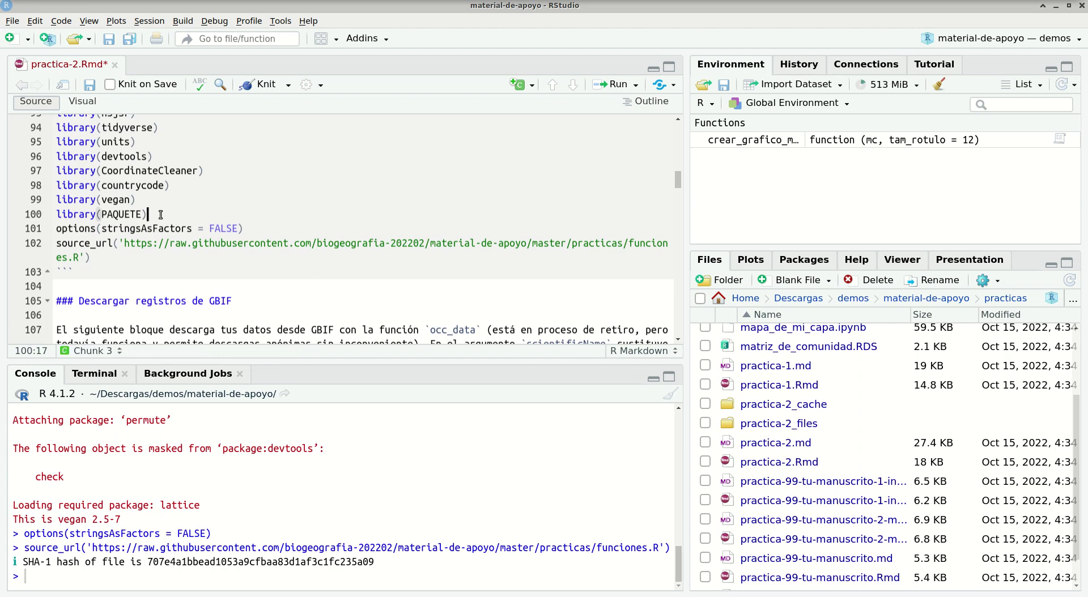
key(Home)
key(shift+End)
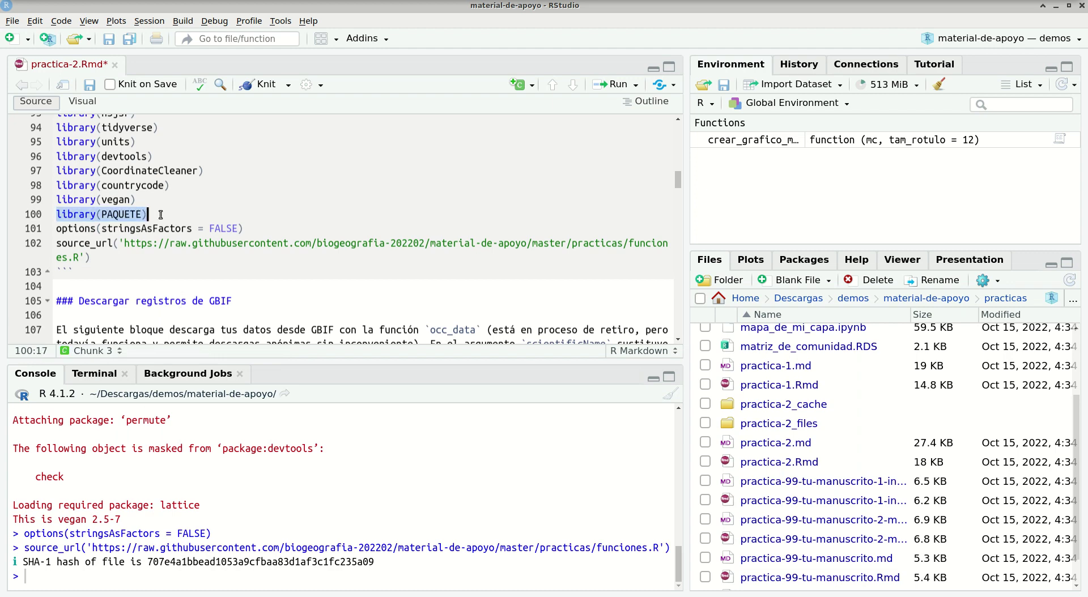
key(Up)
key(Up)
key(Up)
key(Up)
key(Up)
key(Up)
key(Up)
key(Up)
key(Up)
key(Up)
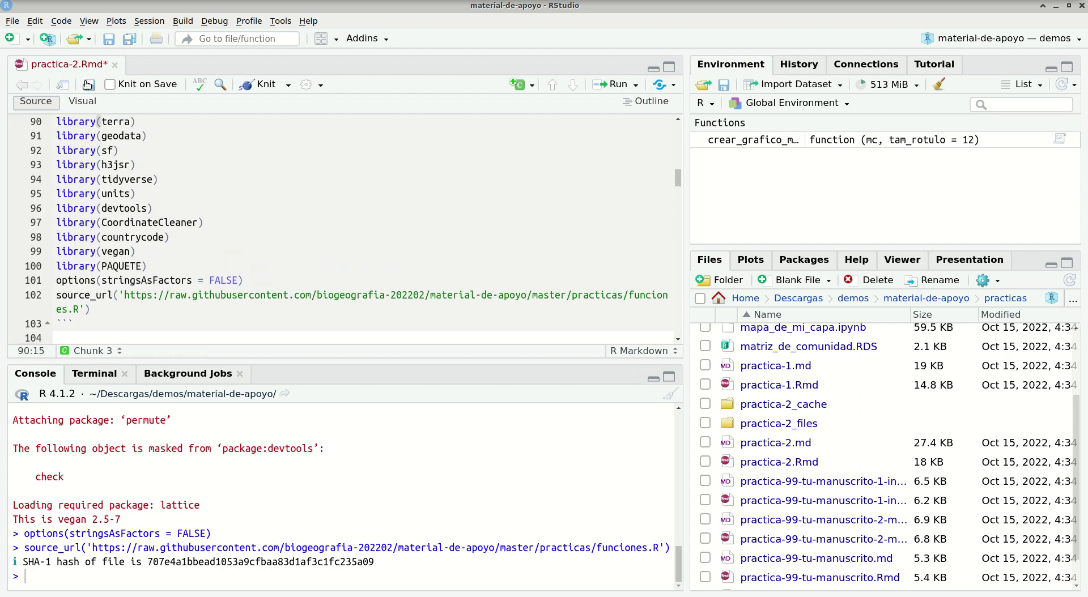
click(89, 84)
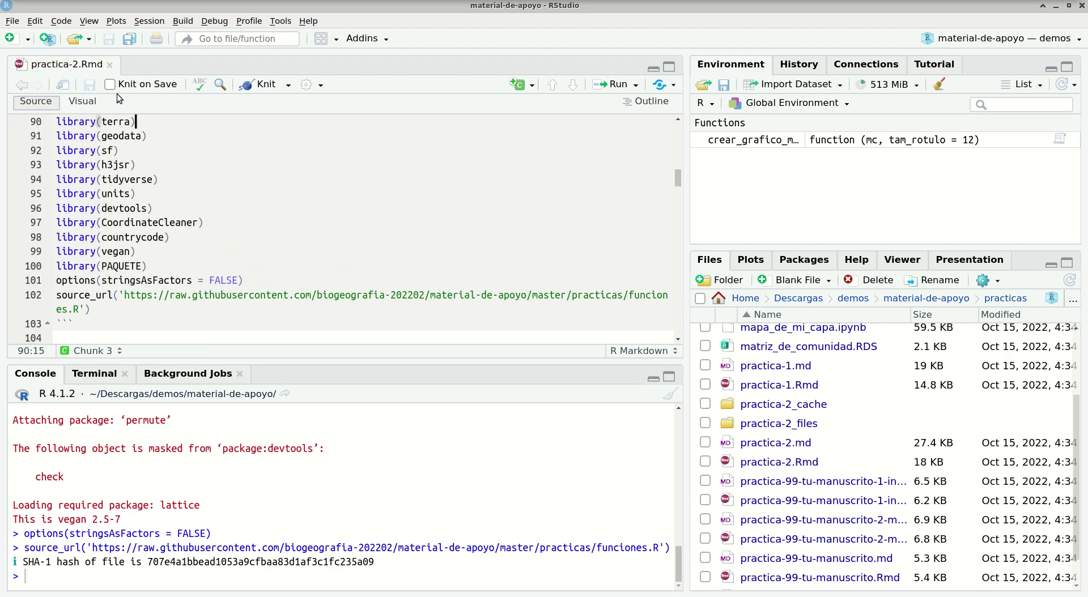
Try to load the placeholder package by running the library(PAQUETE) line in the console.
click(151, 265)
key(Home)
key(shift+End)
key(ctrl+Return)
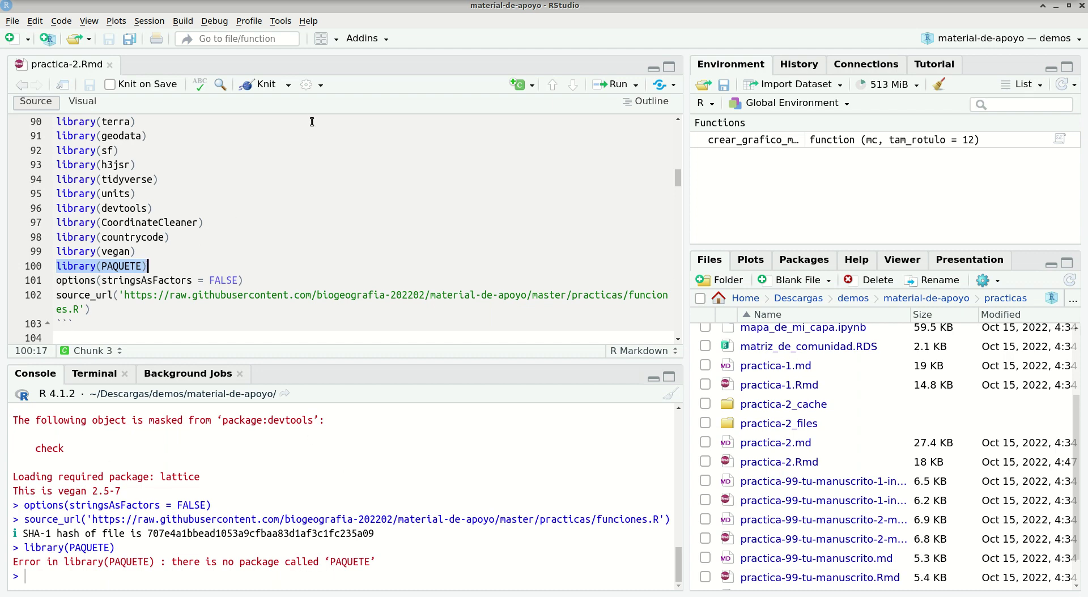
Start a package installation from CRAN, enter PAQUETE as the package name, then clear it and cancel without installing.
click(282, 22)
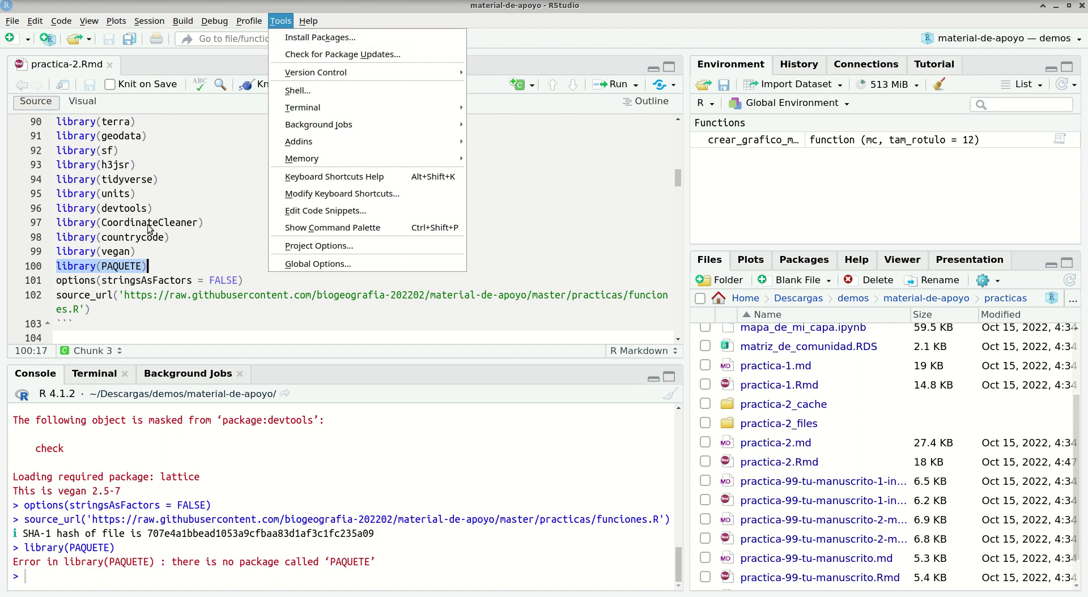
mouse_move(306, 26)
click(282, 37)
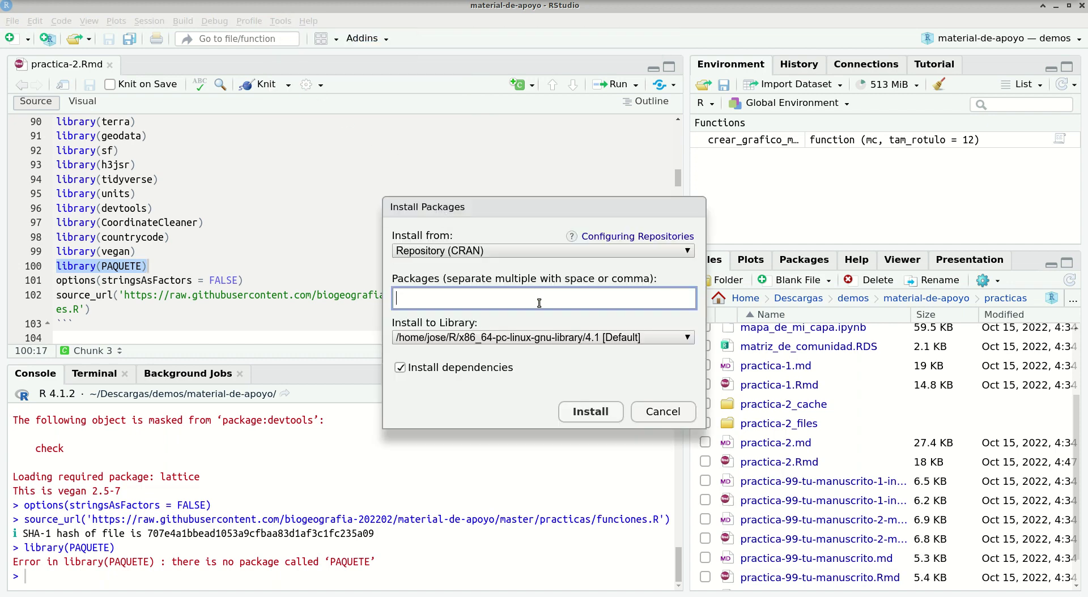
text(PAQUET)
key(BackSpace)
key(BackSpace)
text(ETE)
key(ctrl+a)
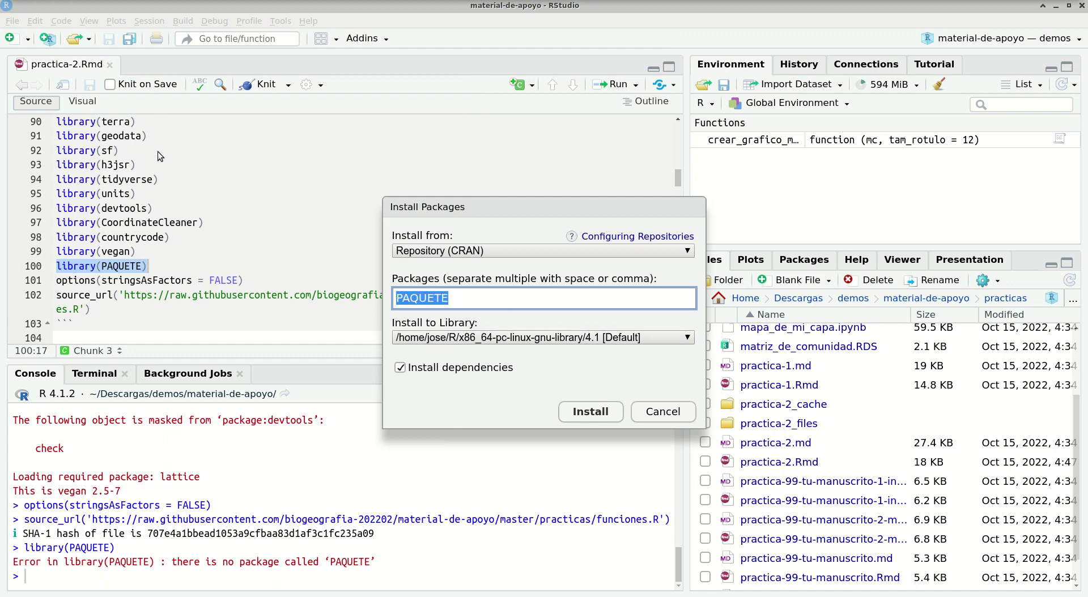
key(BackSpace)
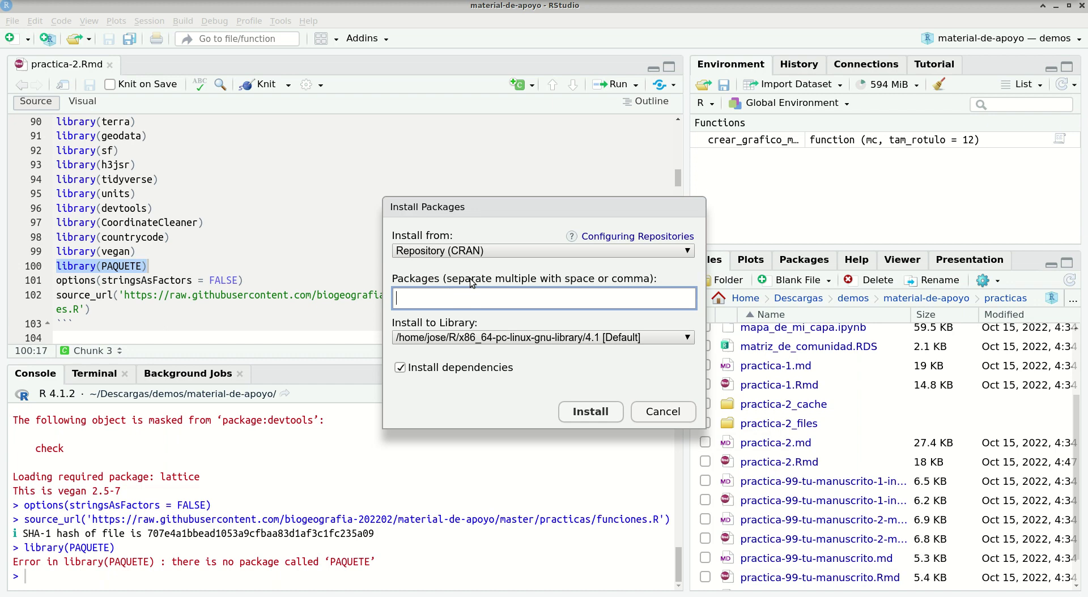
key(Escape)
Delete the library(PAQUETE) line from the Paquetes chunk and save practica-2.Rmd.
key(BackSpace)
key(Delete)
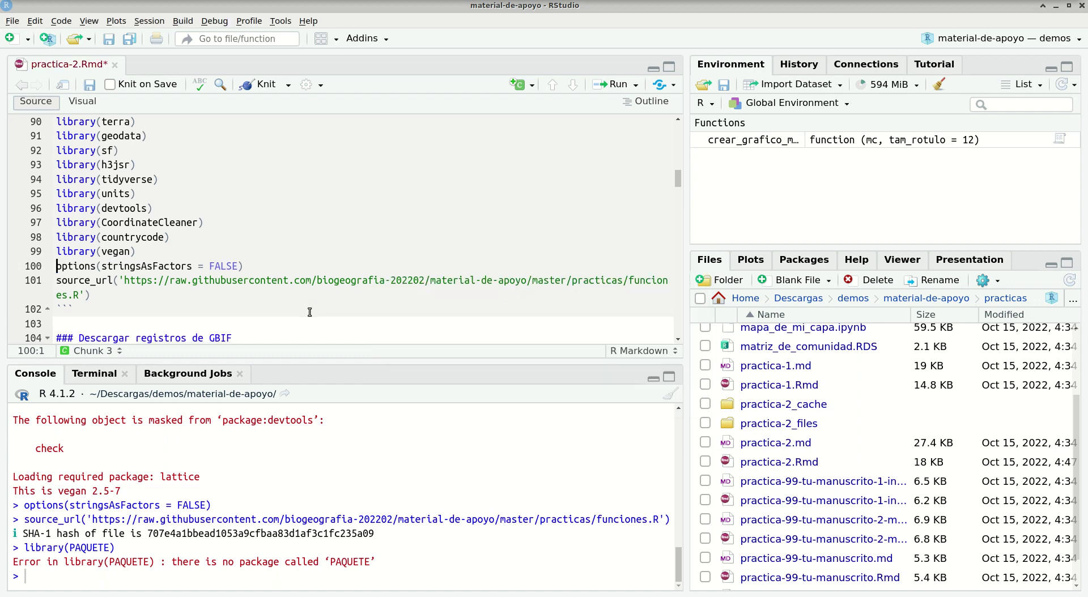
key(ctrl+s)
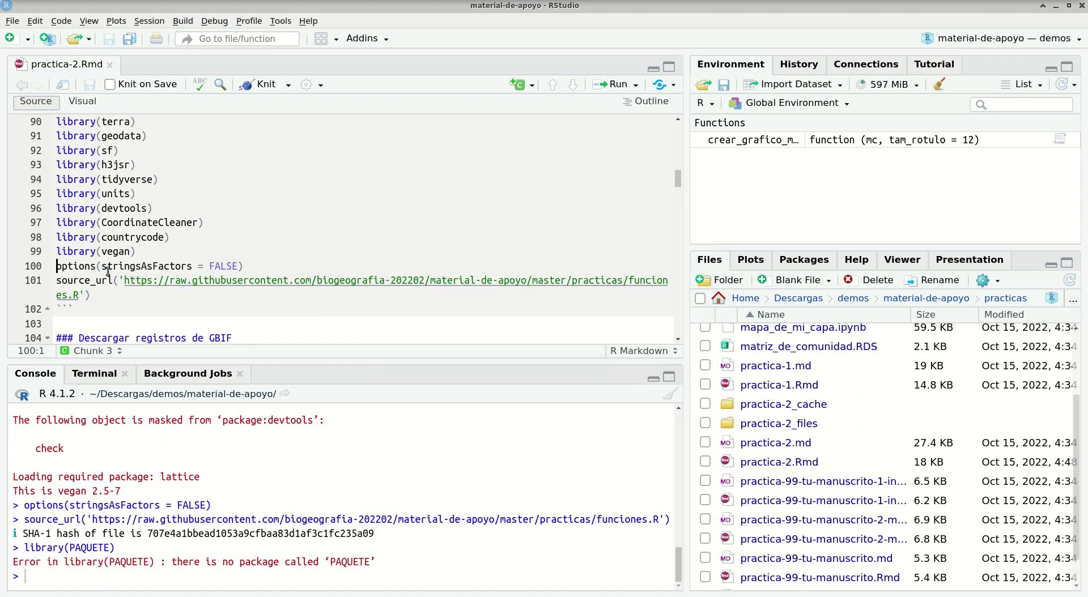
Run the reg_pres occ_data lines under Descargar registros de GBIF to download the georeferenced Polygonaceae records for country DO.
scroll(102, 269, down, 5)
scroll(108, 271, up, 2)
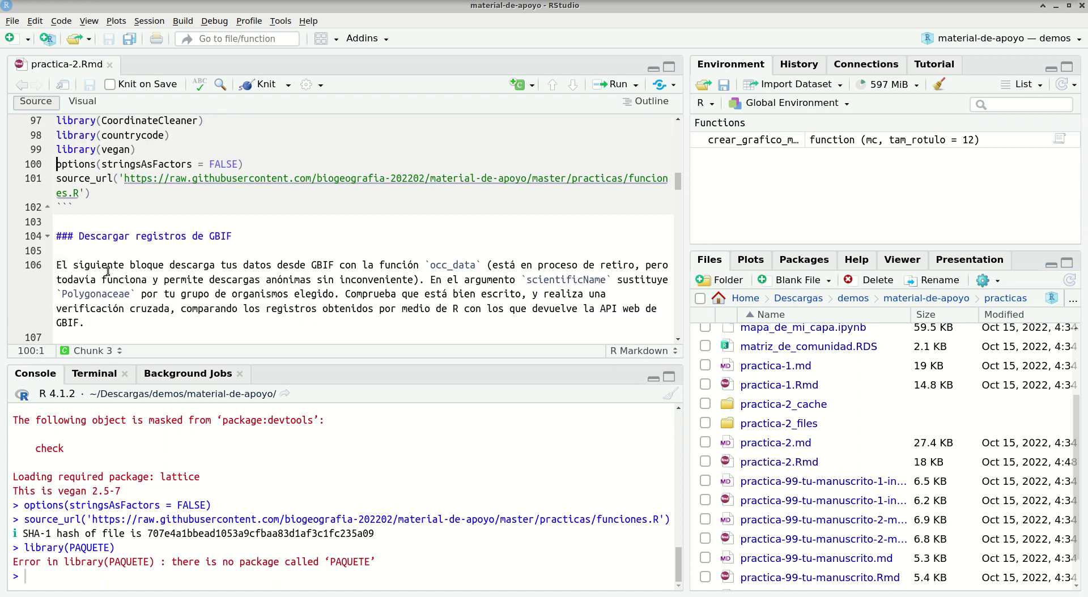
scroll(108, 271, down, 2)
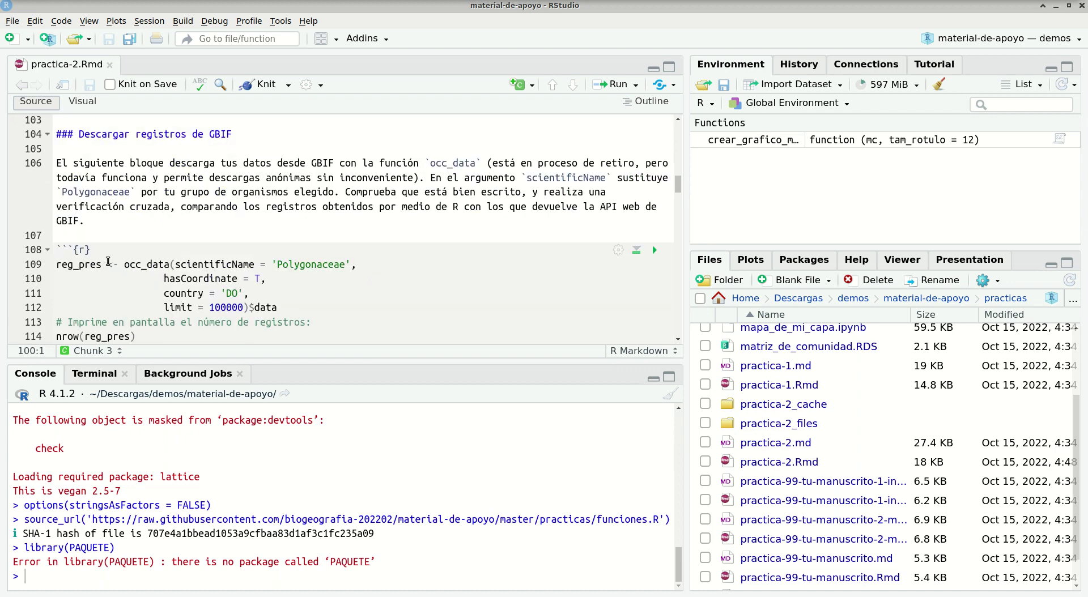
click(108, 264)
key(Home)
key(shift+Down)
key(shift+Down)
key(shift+Down)
key(shift+Down)
key(shift+Left)
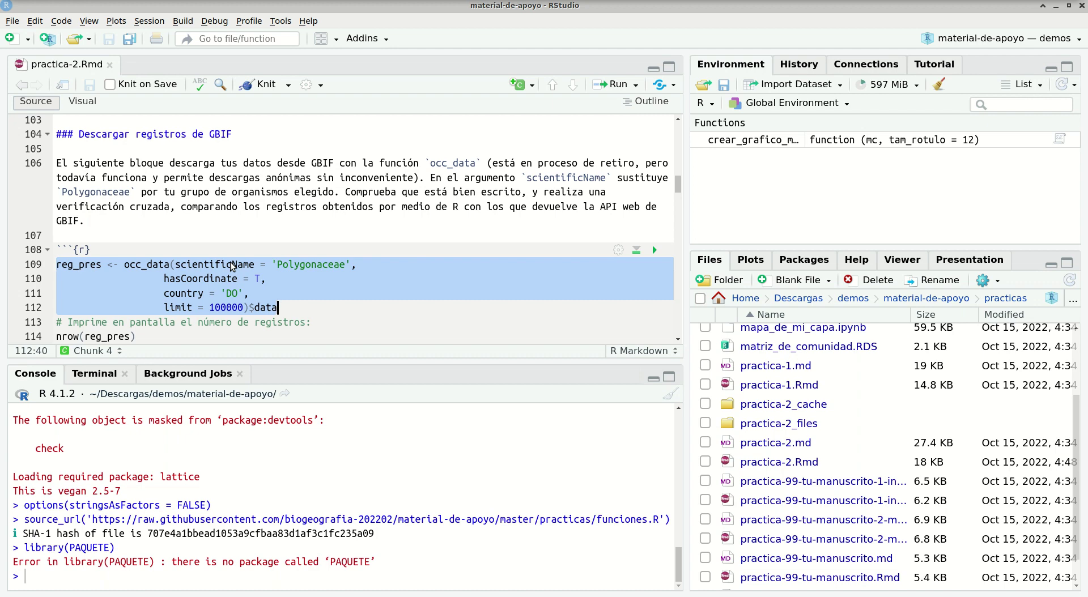
key(ctrl+Return)
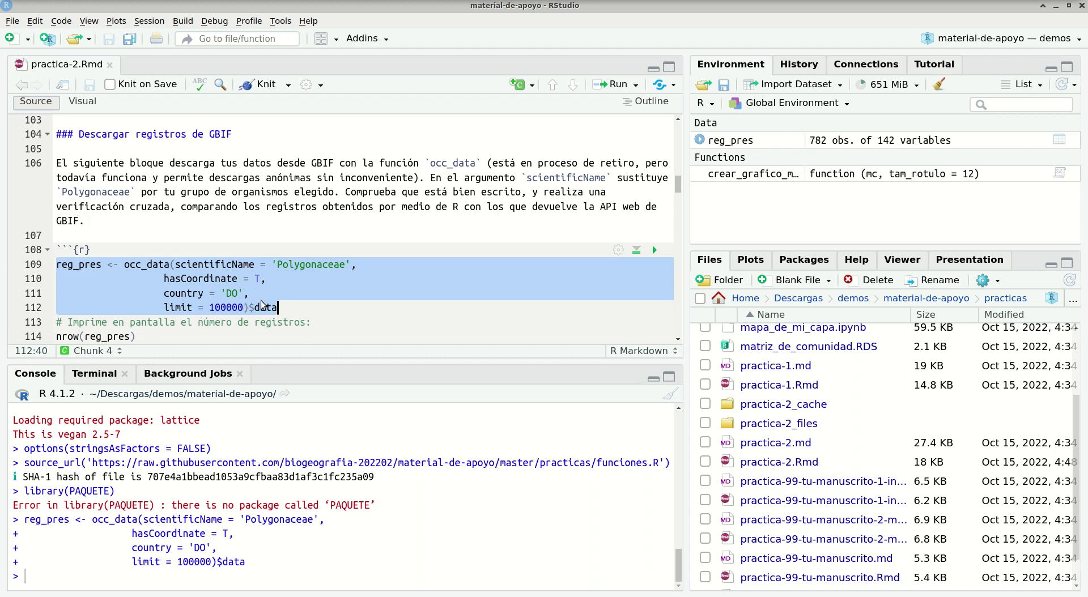
Run the record-count comment and the nrow(reg_pres) line of the same chunk in the console.
click(287, 307)
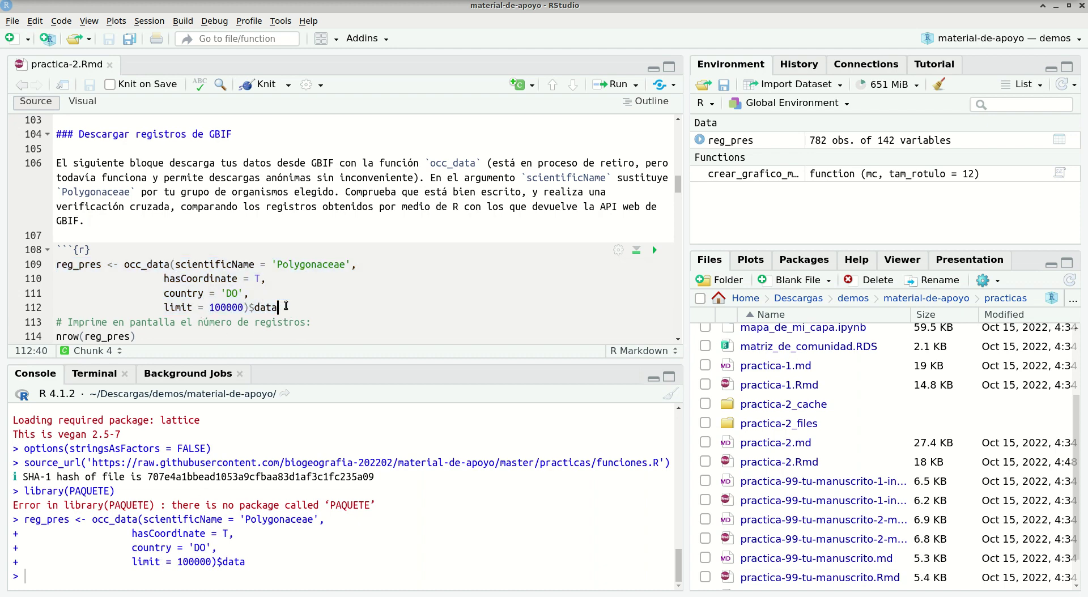
key(Down)
key(Down)
key(Down)
key(Down)
key(Down)
key(Up)
key(Up)
key(Up)
key(Up)
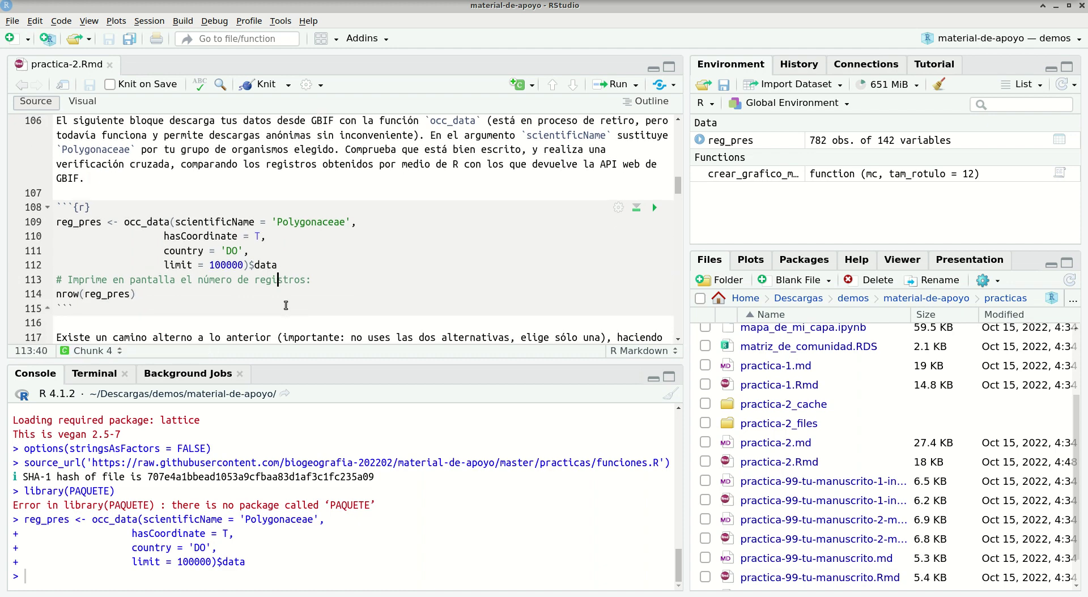
key(ctrl+Return)
key(ctrl+Return)
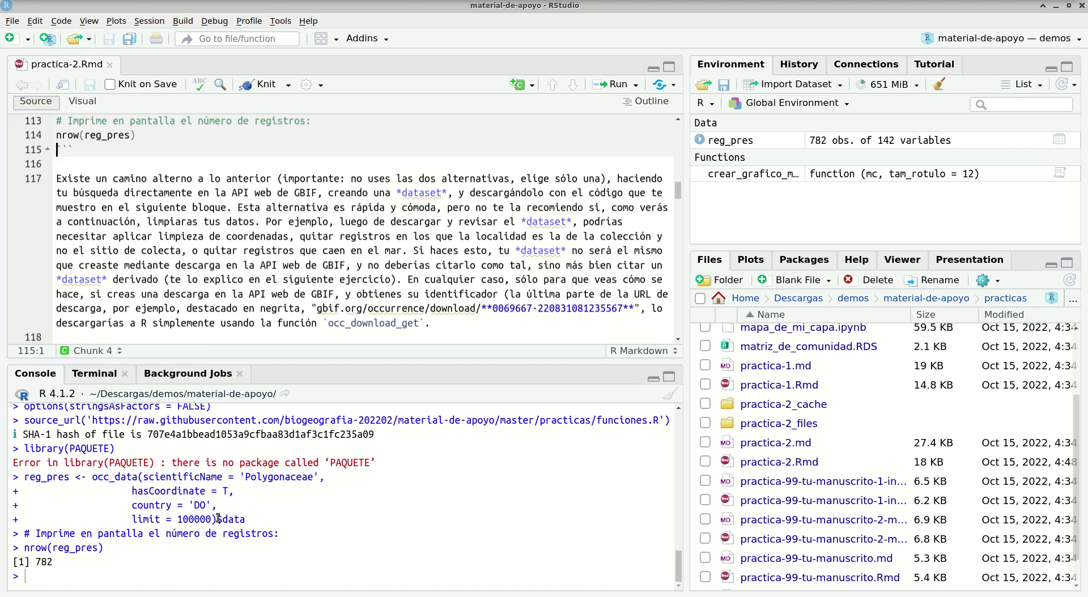
Examine the $data part of the executed occ_data call and the nrow(reg_pres) line in the chunk.
drag(217, 518, 252, 515)
scroll(216, 184, up, 3)
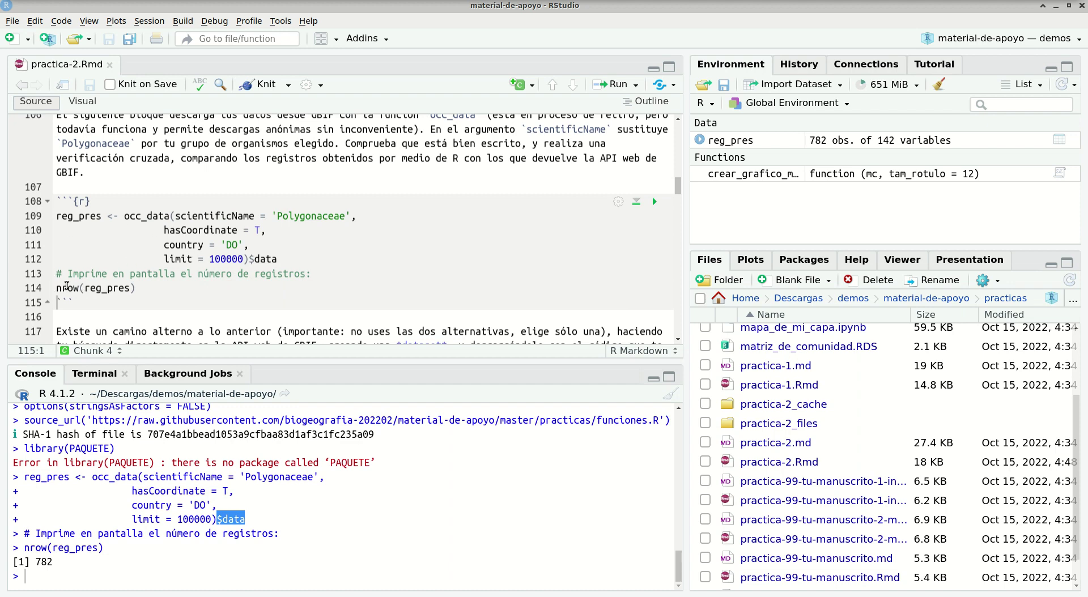
drag(57, 289, 137, 290)
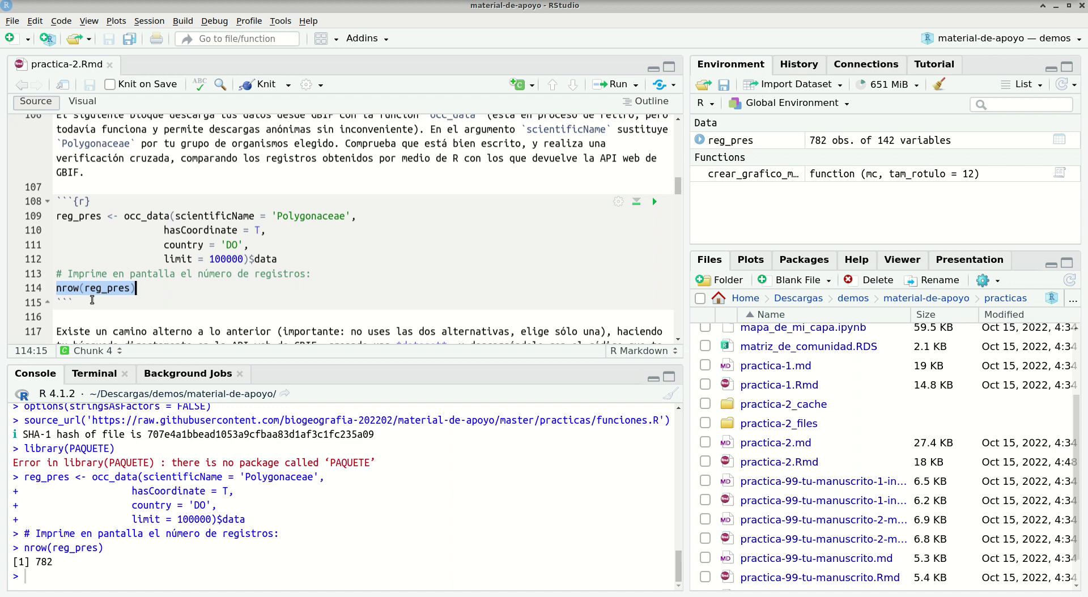
Examine the alternative occ_download_get chunk, including its download identifier and the occ_download_import() call.
scroll(93, 300, down, 4)
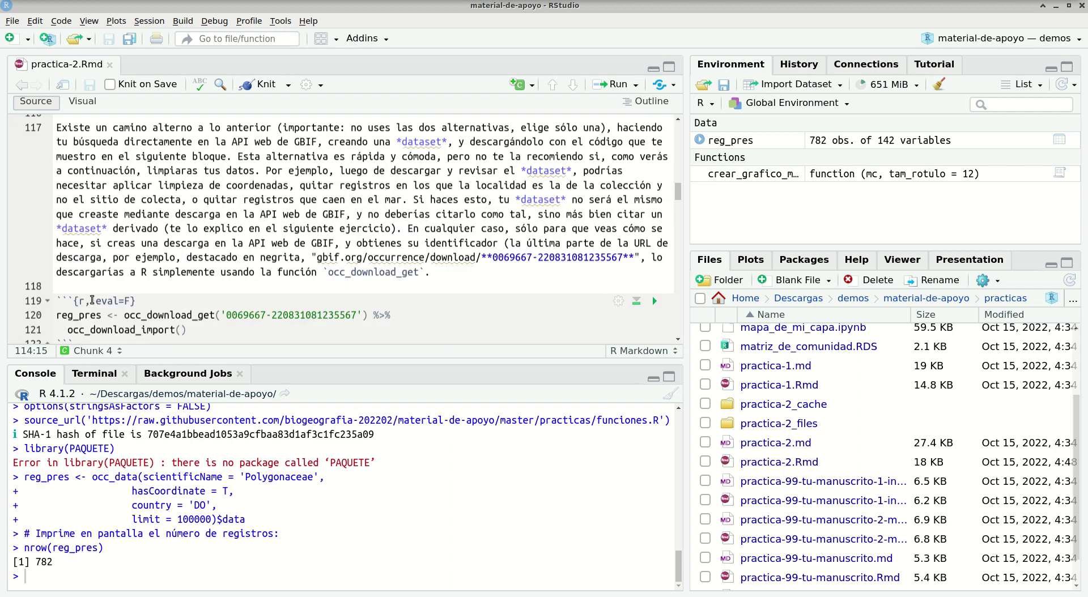
click(86, 315)
drag(118, 315, 216, 315)
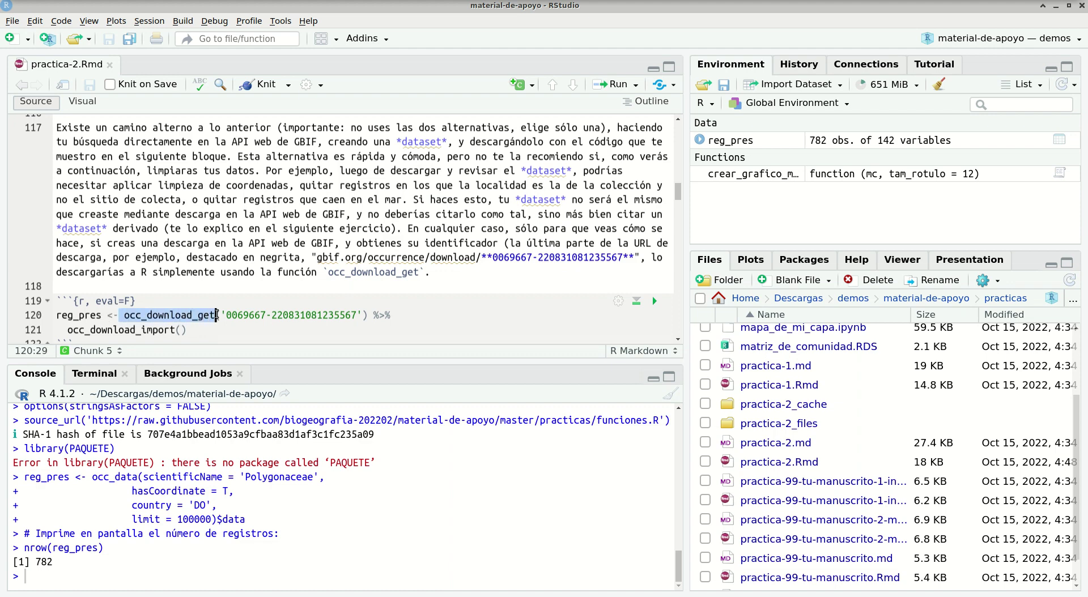
click(222, 315)
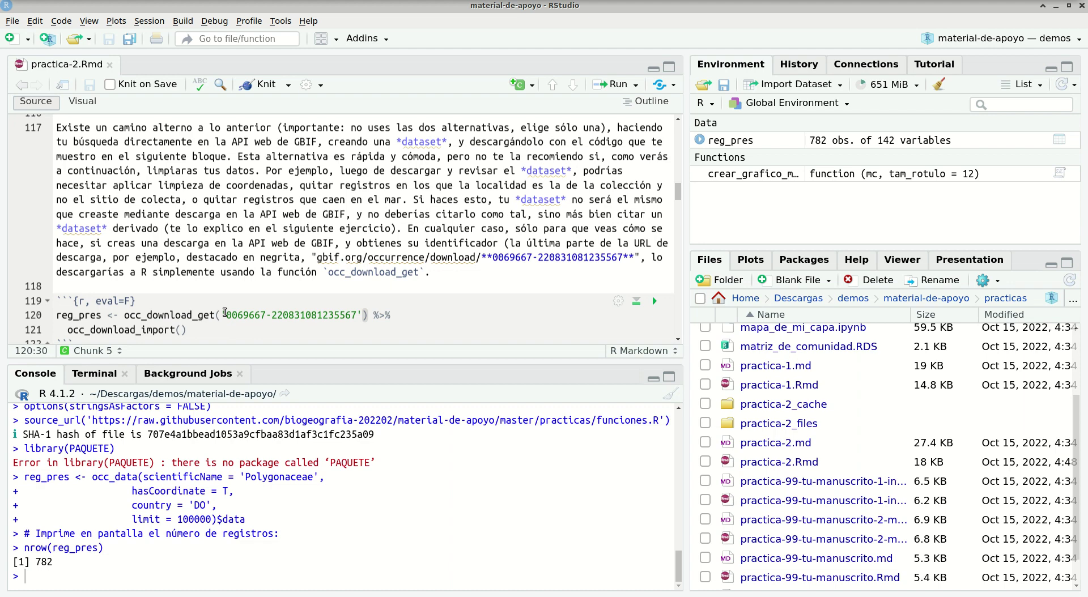
drag(226, 315, 358, 313)
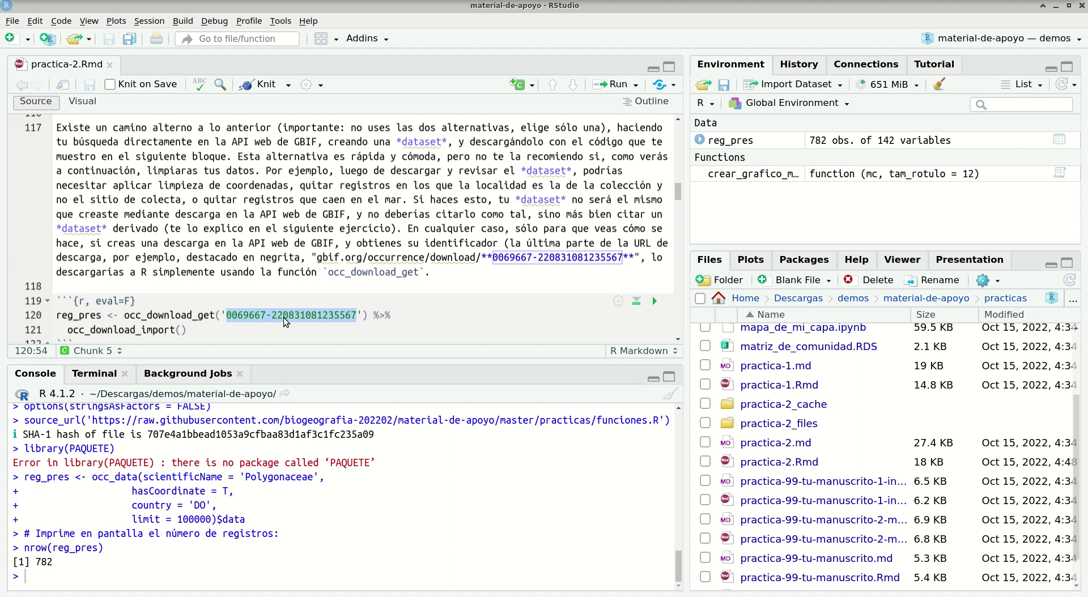
scroll(283, 317, down, 2)
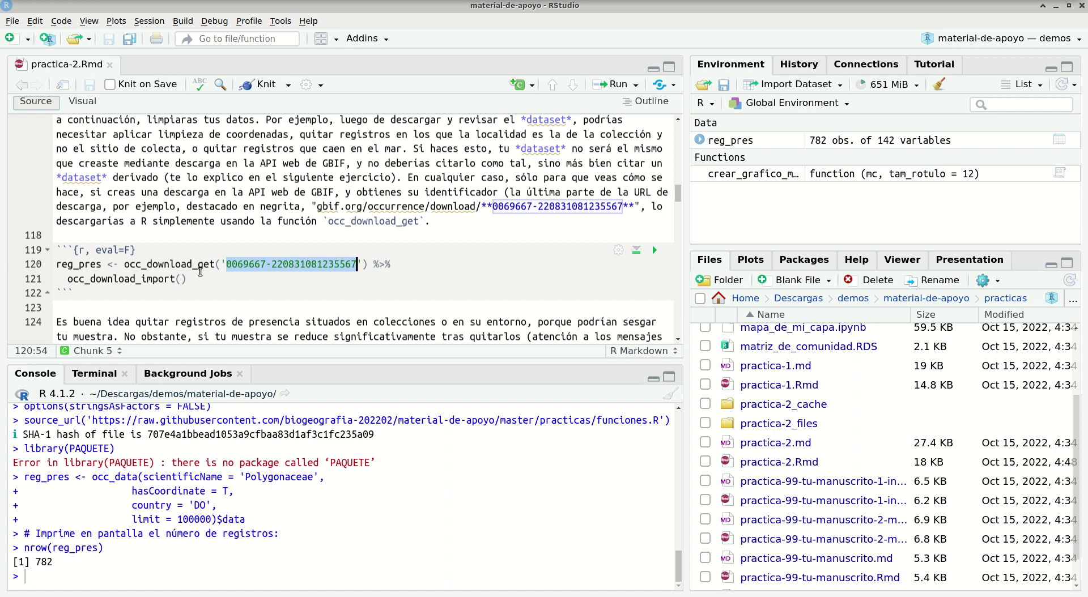
key(Down)
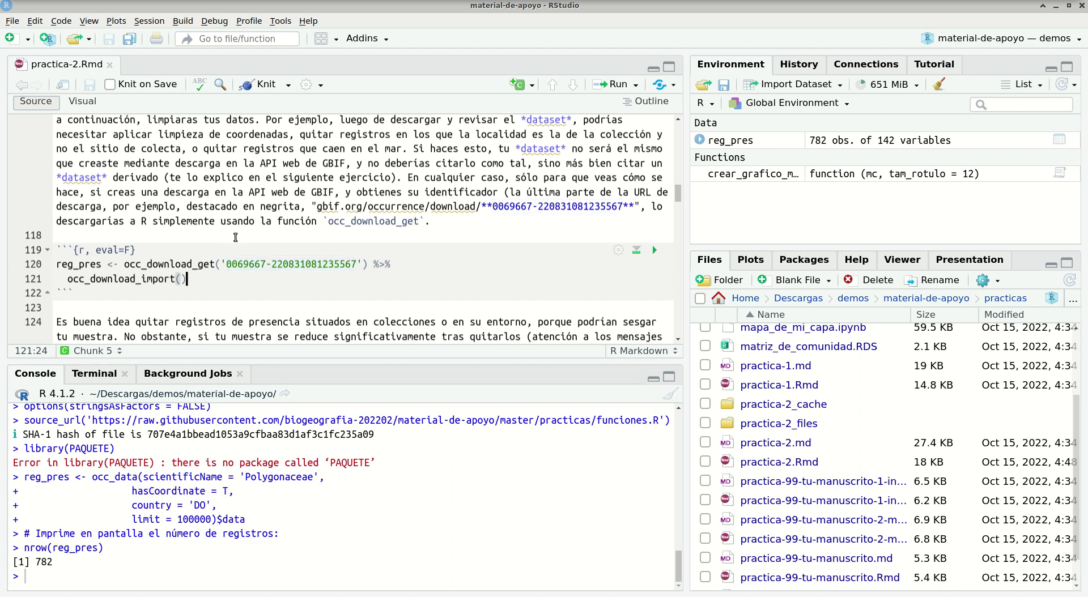
Review the eval=F option and code lines of the occ_download_get chunk, plus the following paragraph and chunk on removing records.
scroll(235, 237, down, 3)
click(126, 173)
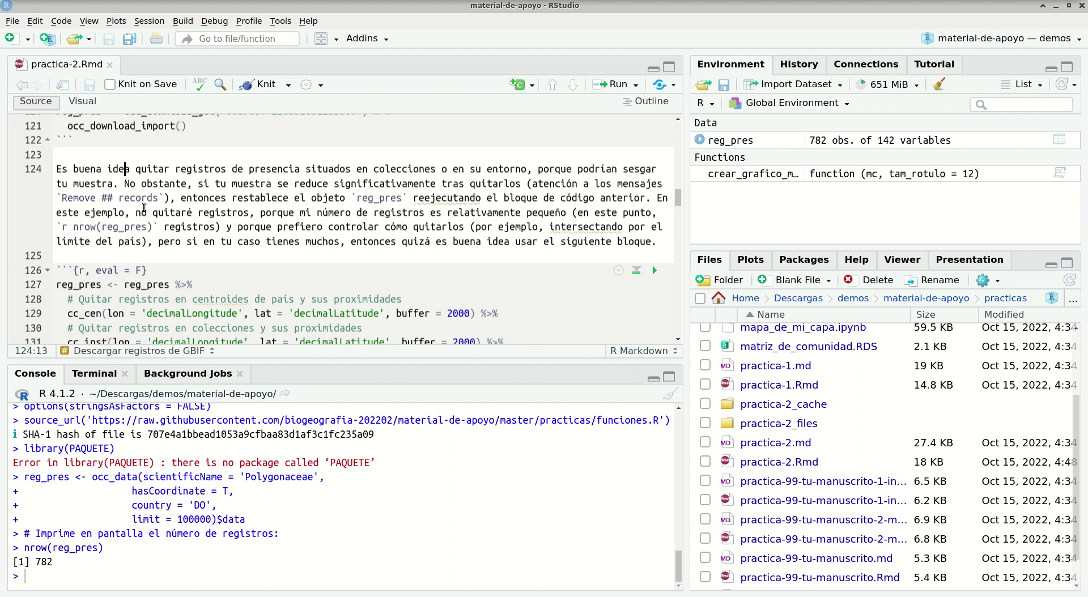
scroll(145, 208, down, 2)
scroll(145, 208, up, 4)
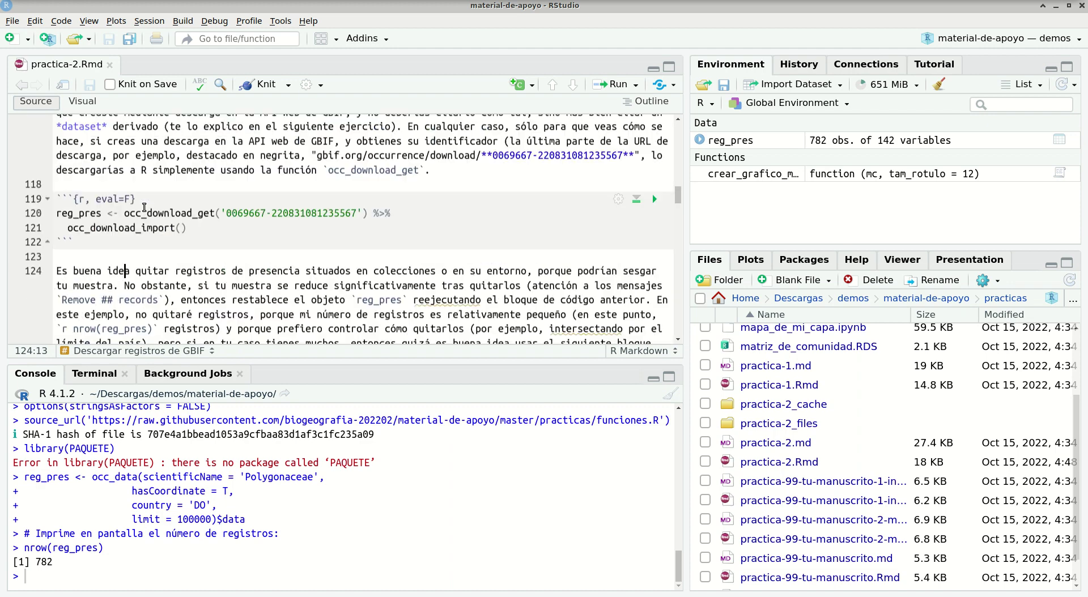
drag(86, 202, 129, 200)
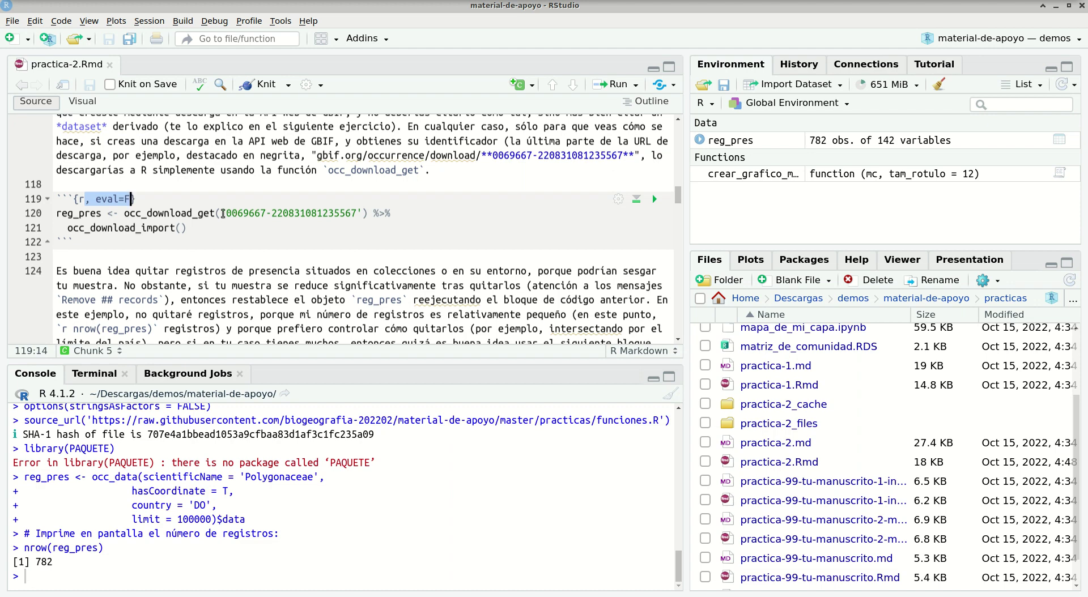
drag(222, 214, 365, 214)
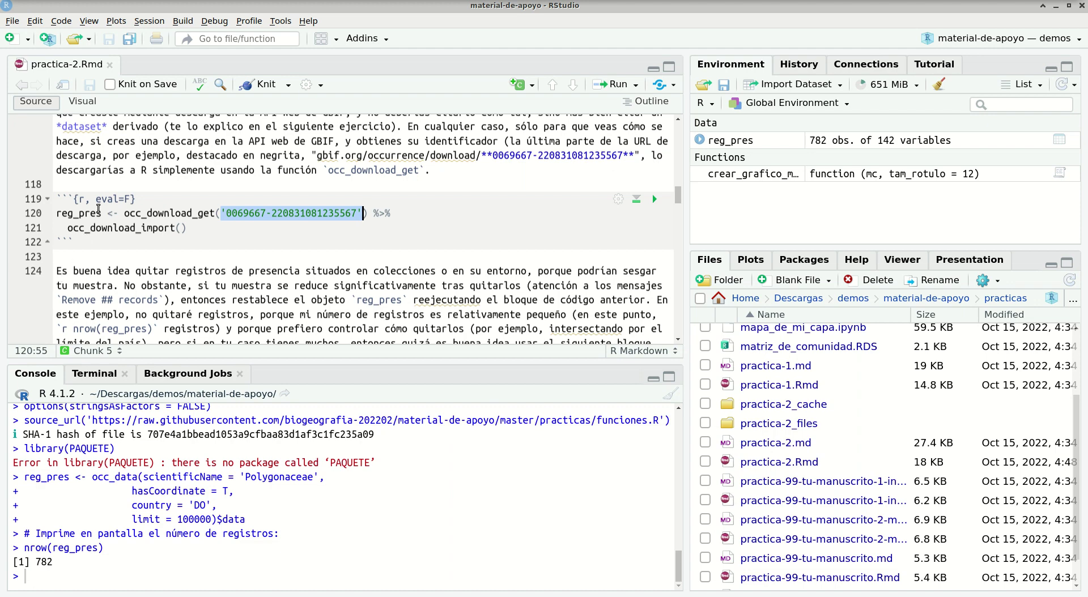
drag(84, 199, 130, 199)
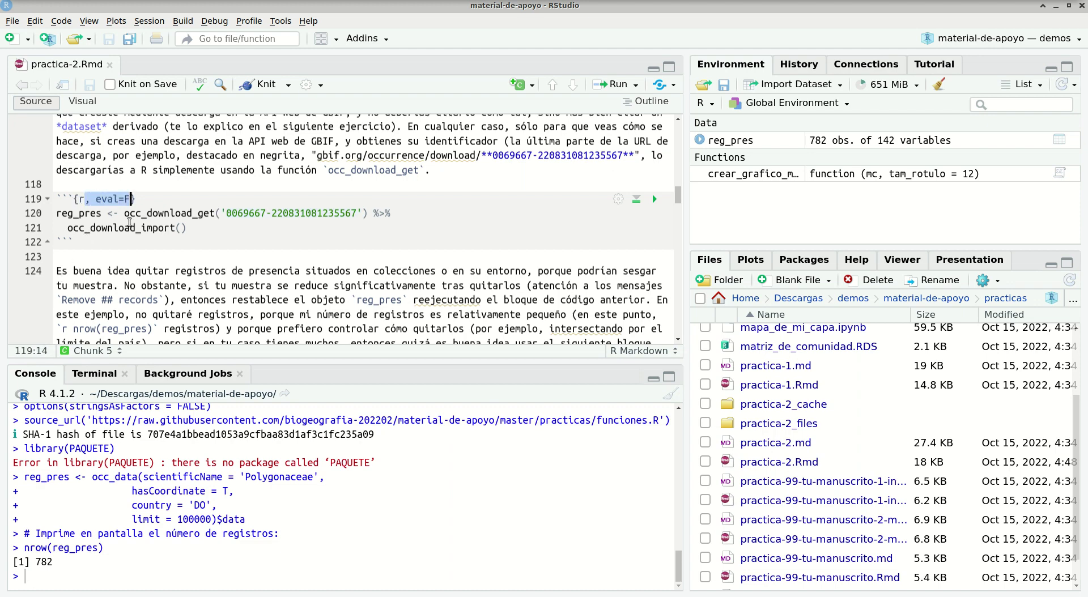
click(130, 215)
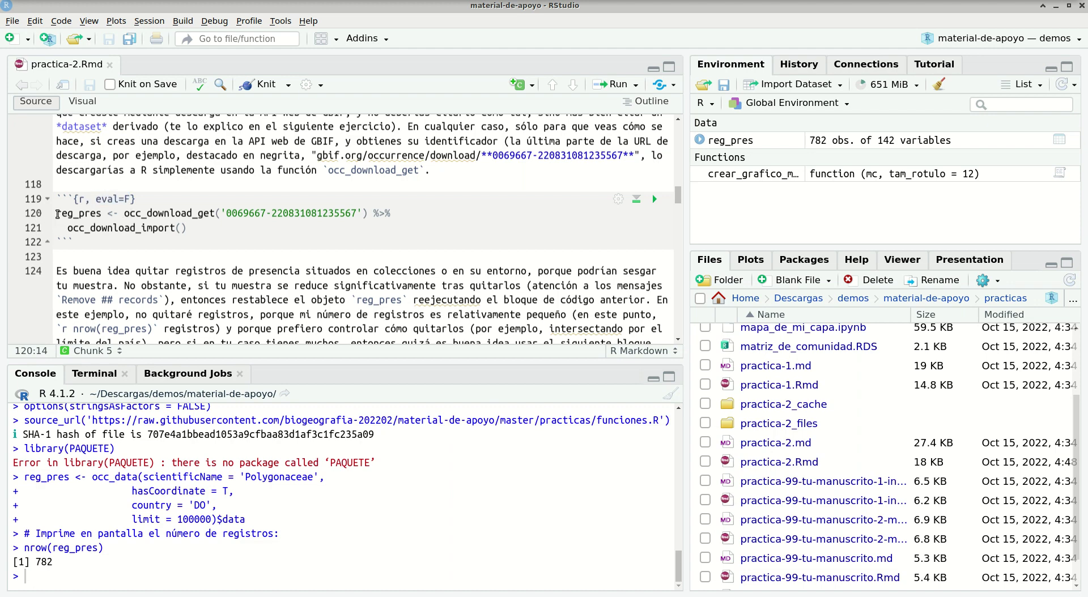
drag(56, 213, 189, 229)
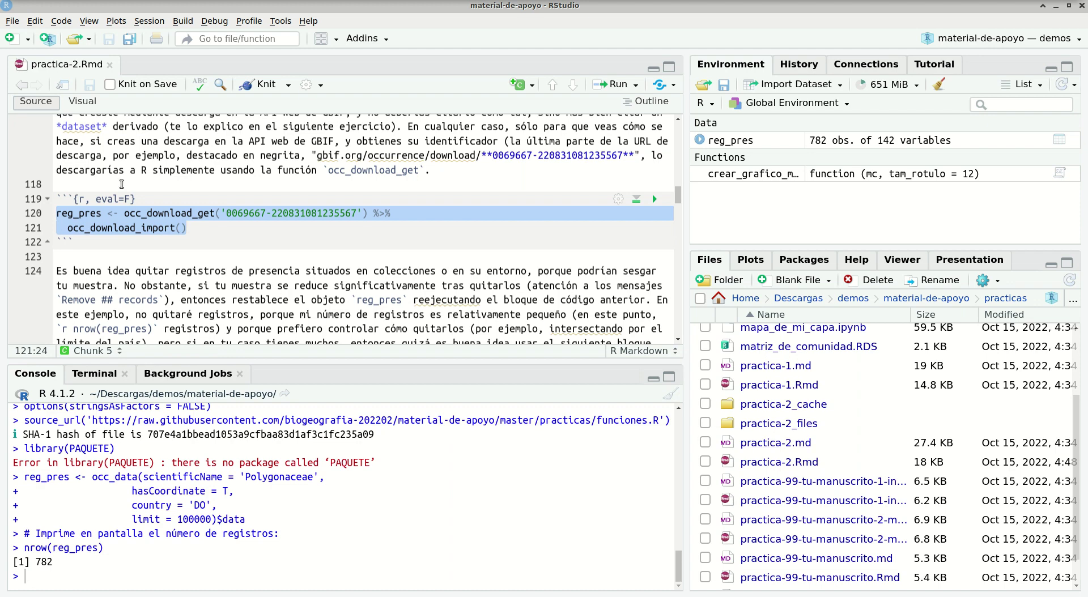
scroll(125, 198, down, 5)
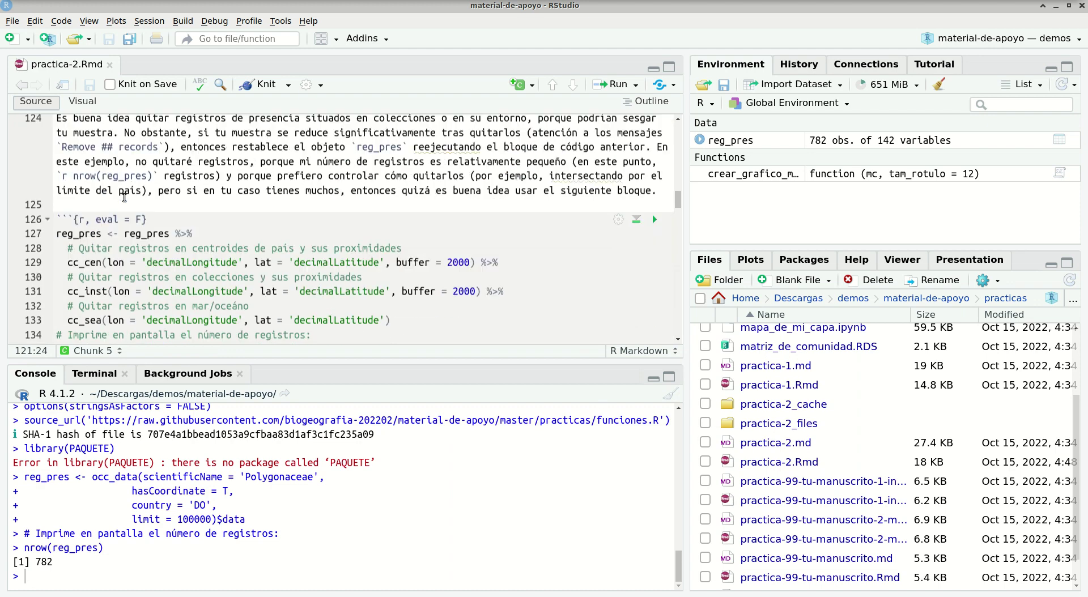
scroll(124, 198, up, 2)
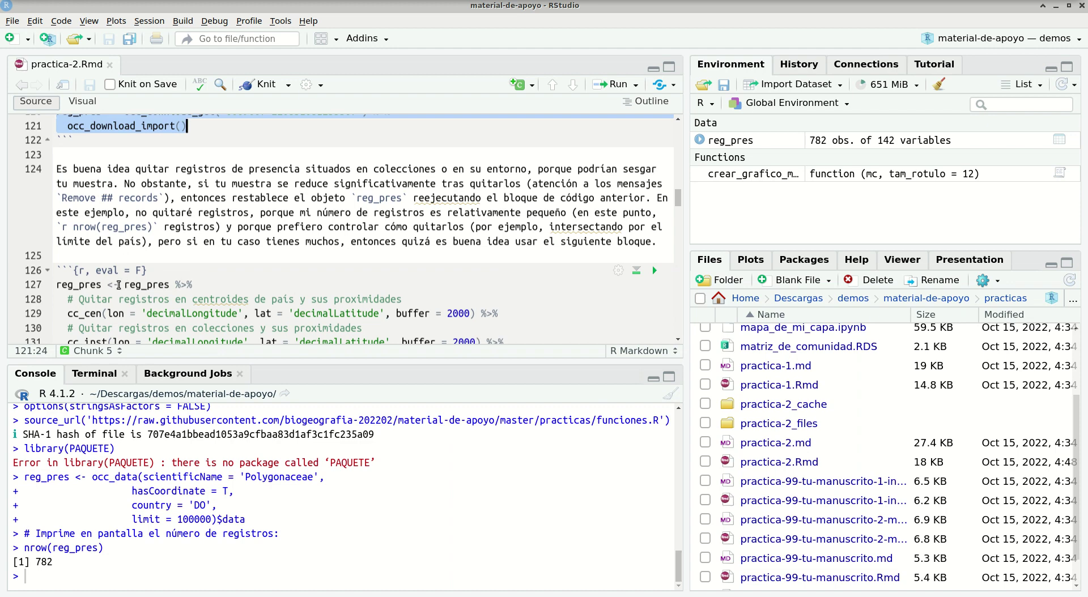
Examine the cc_cen, cc_inst and cc_sea filter lines in the eval = F chunk that removes presence records.
scroll(82, 284, down, 2)
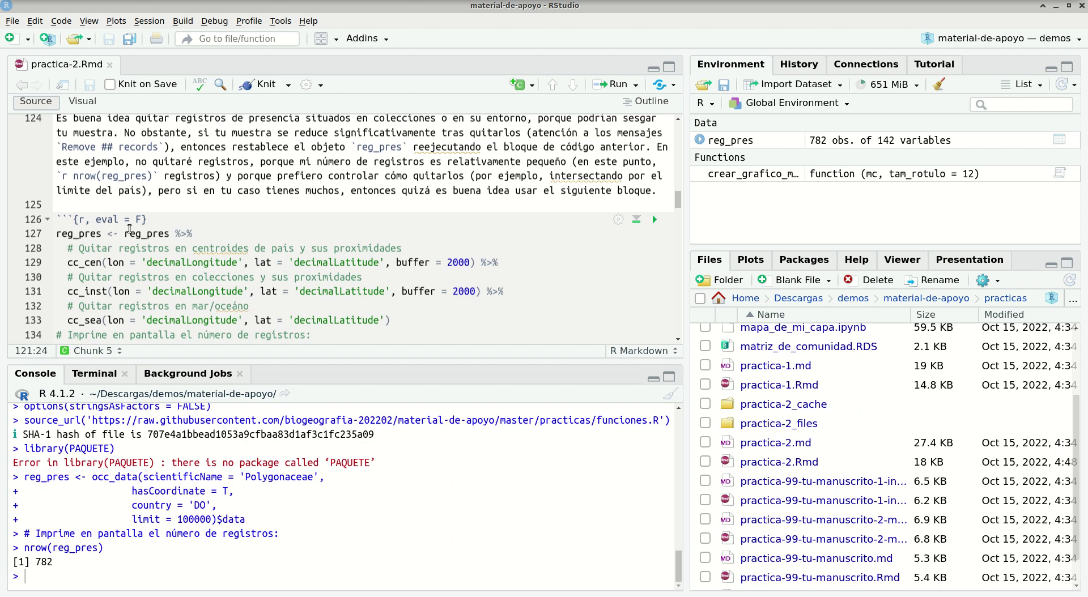
click(114, 242)
drag(67, 292, 511, 297)
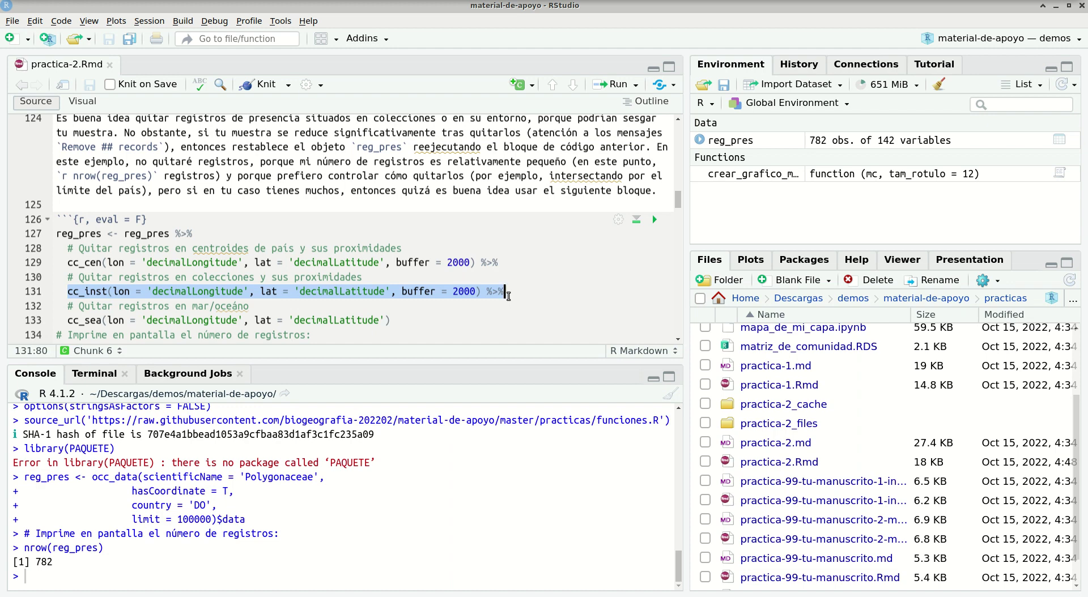
click(161, 294)
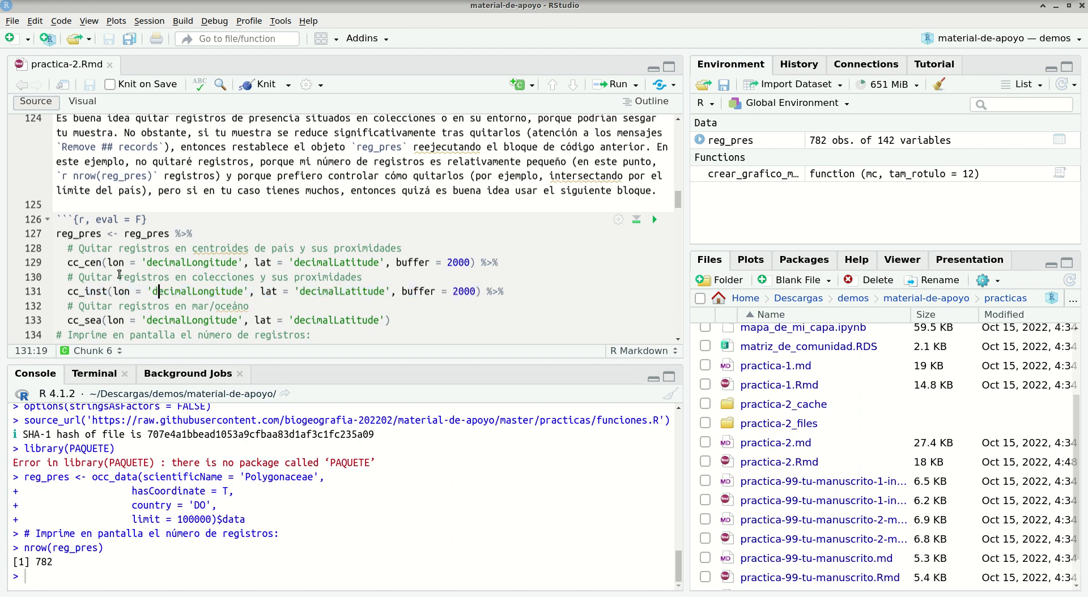
drag(68, 262, 501, 259)
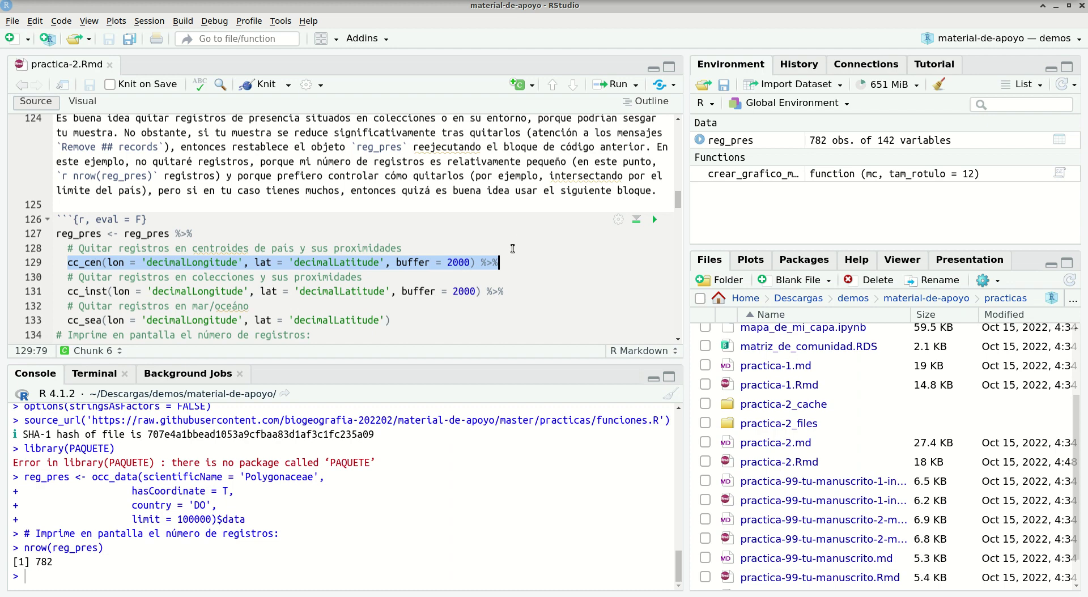
scroll(220, 294, down, 2)
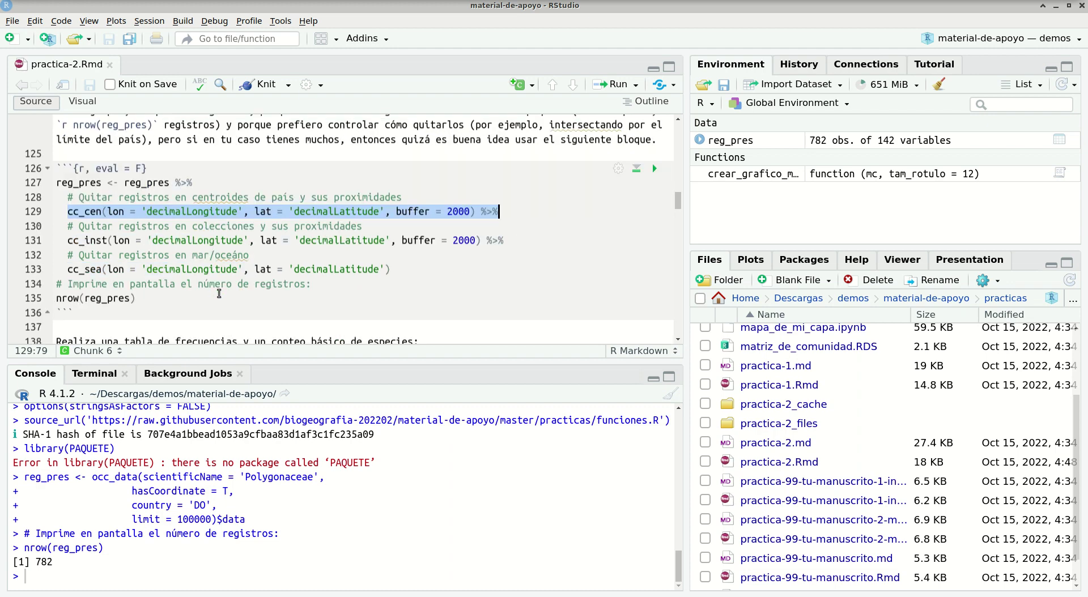
click(109, 273)
click(70, 272)
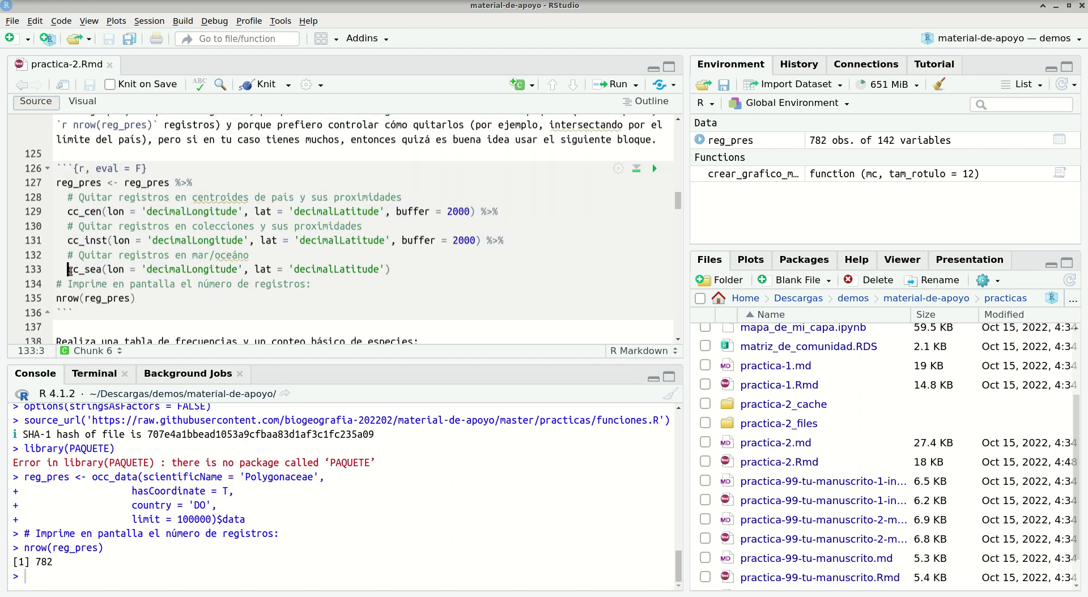
drag(69, 272, 430, 273)
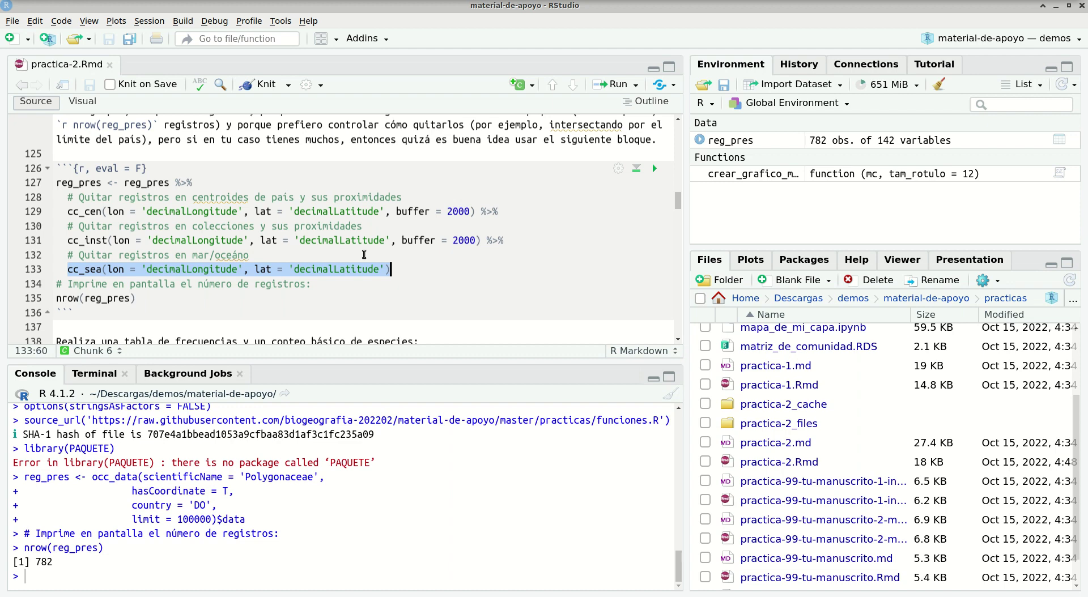
click(101, 269)
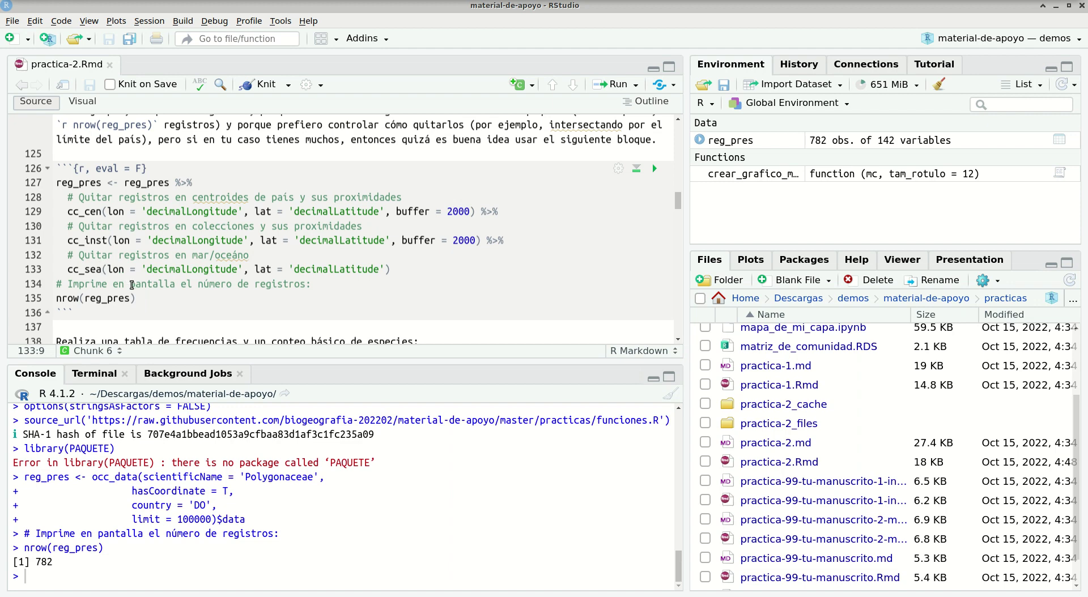
Go to the species frequency-table chunk, switch to the browser and review the rendered table in the published practica-2.md on GitHub.
scroll(130, 282, down, 3)
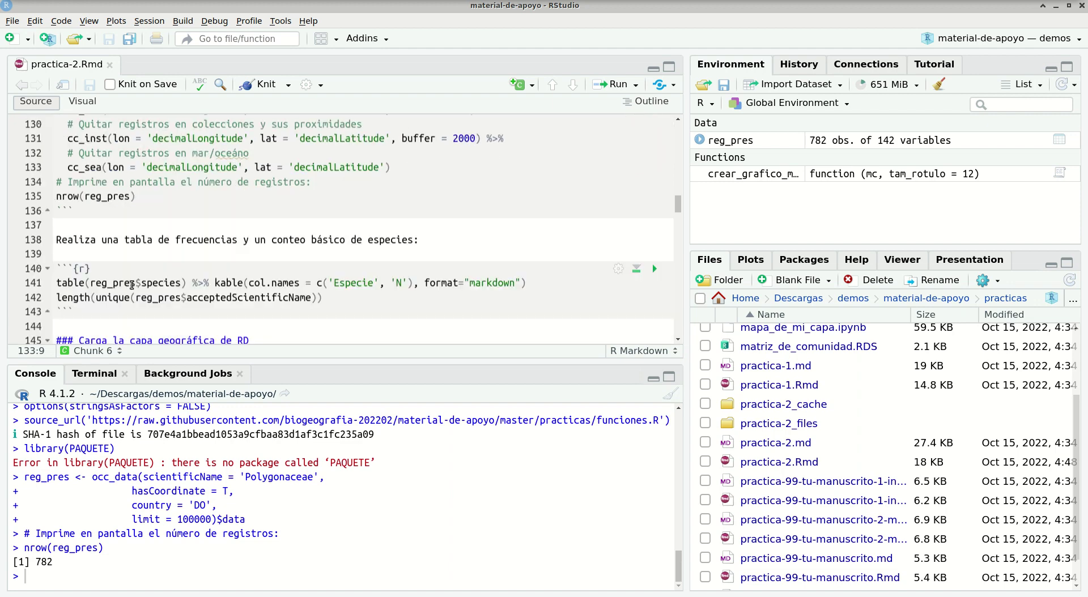
click(132, 284)
key(Home)
key(alt+Tab)
key(alt+Tab)
key(alt+Tab)
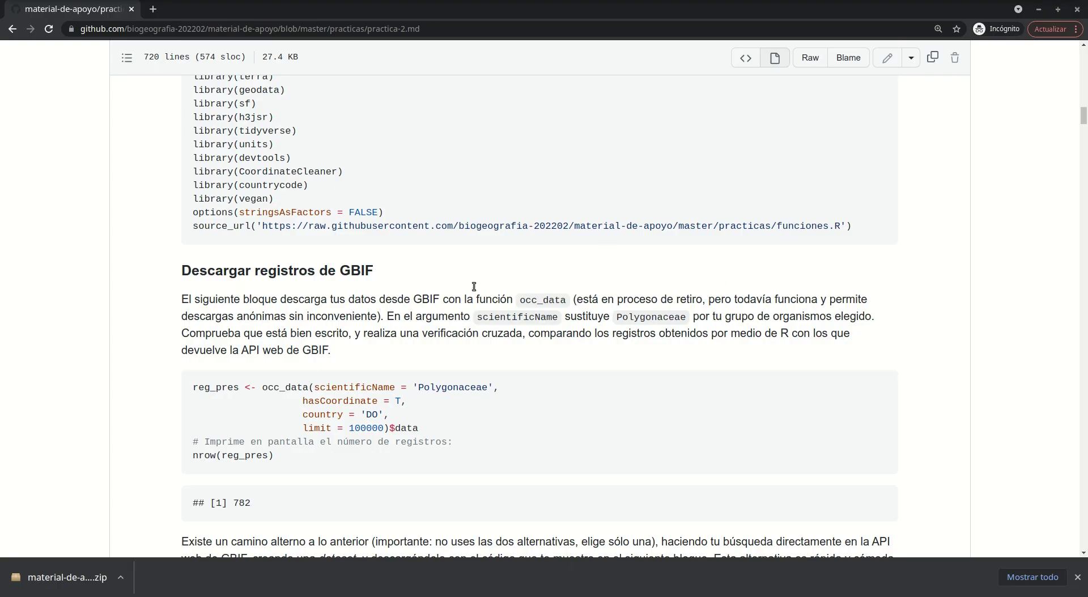
scroll(389, 216, down, 7)
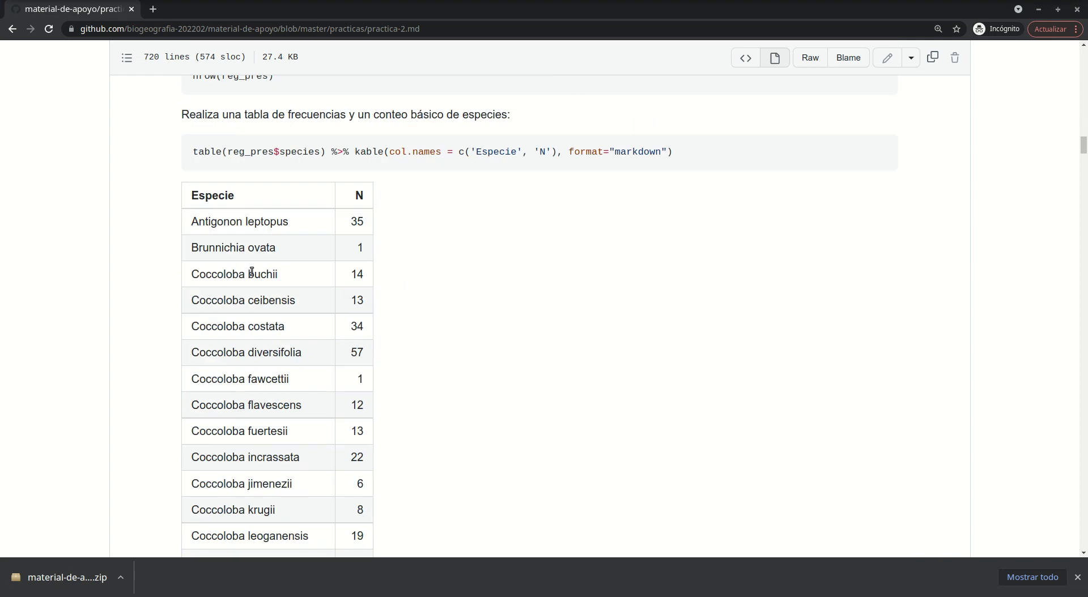
key(alt+Tab)
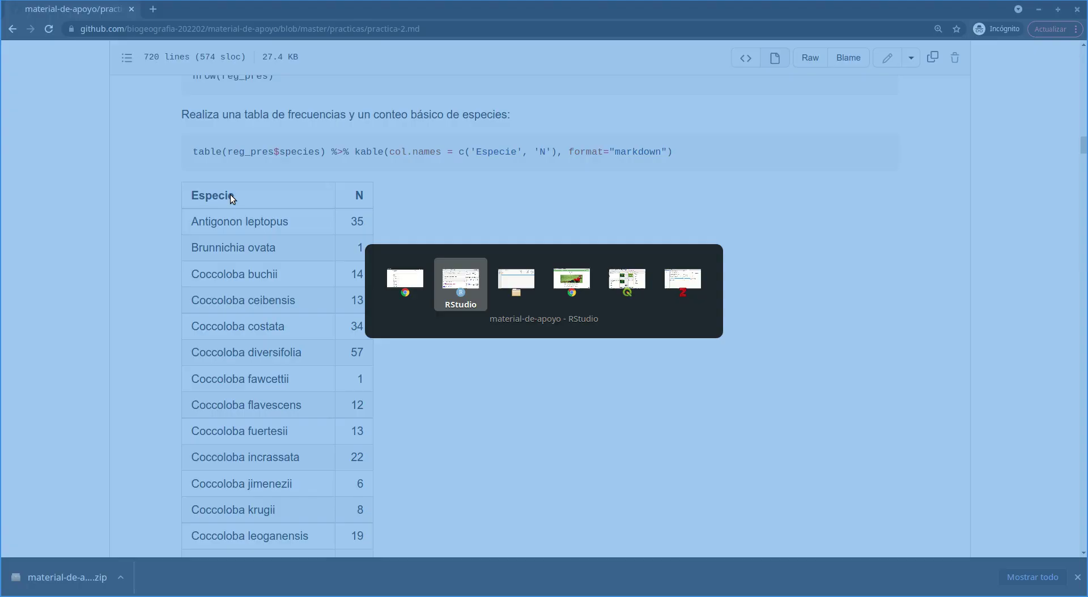
Try replacing species with acceptedScientificName in the table() line, and undo the edit.
double_click(146, 286)
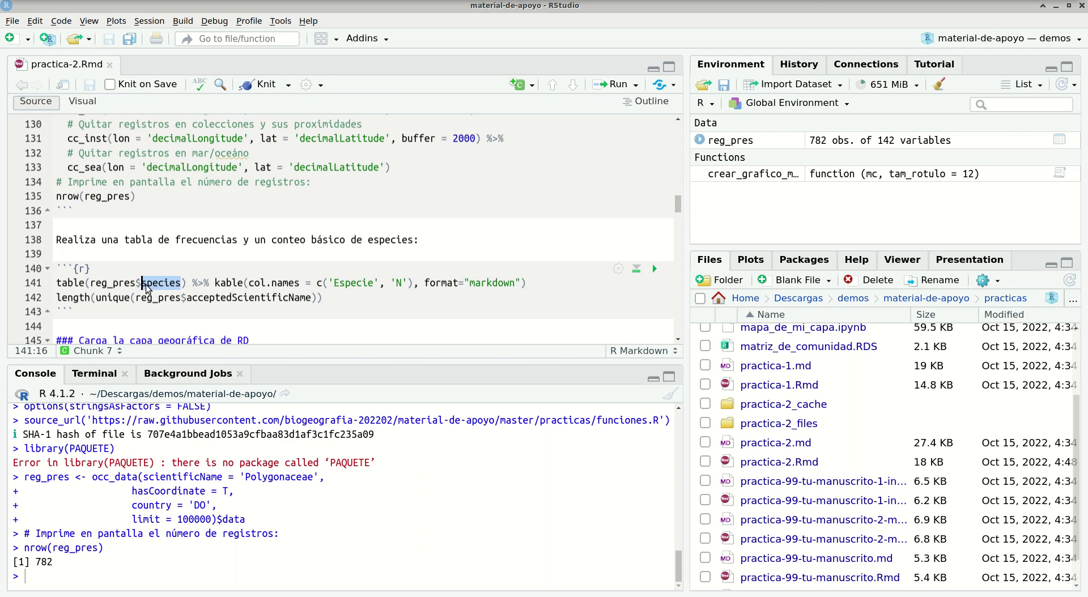
text(accep)
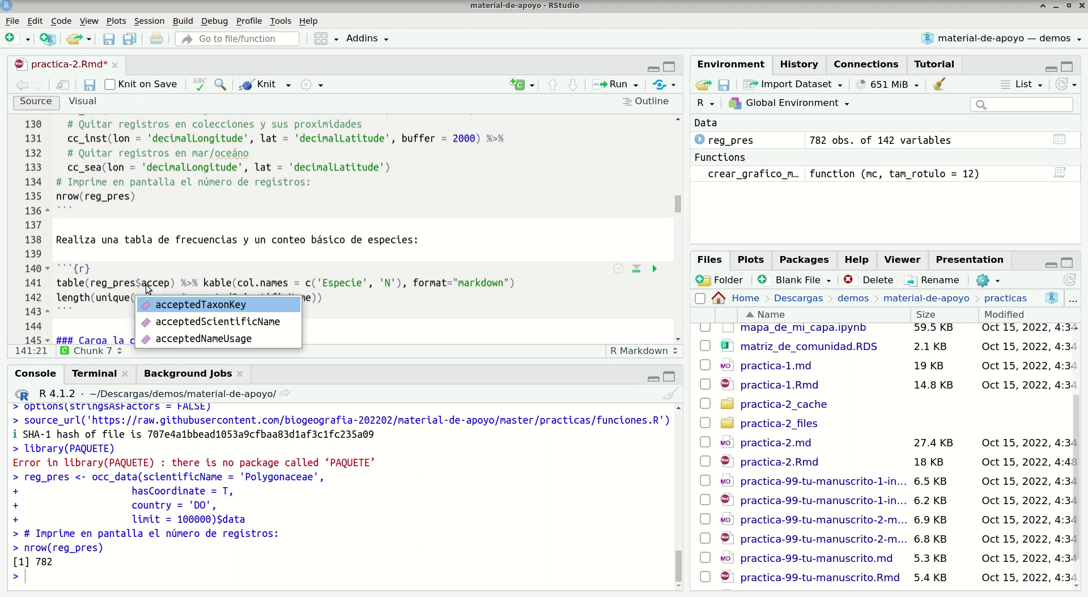
key(Down)
key(Return)
key(Home)
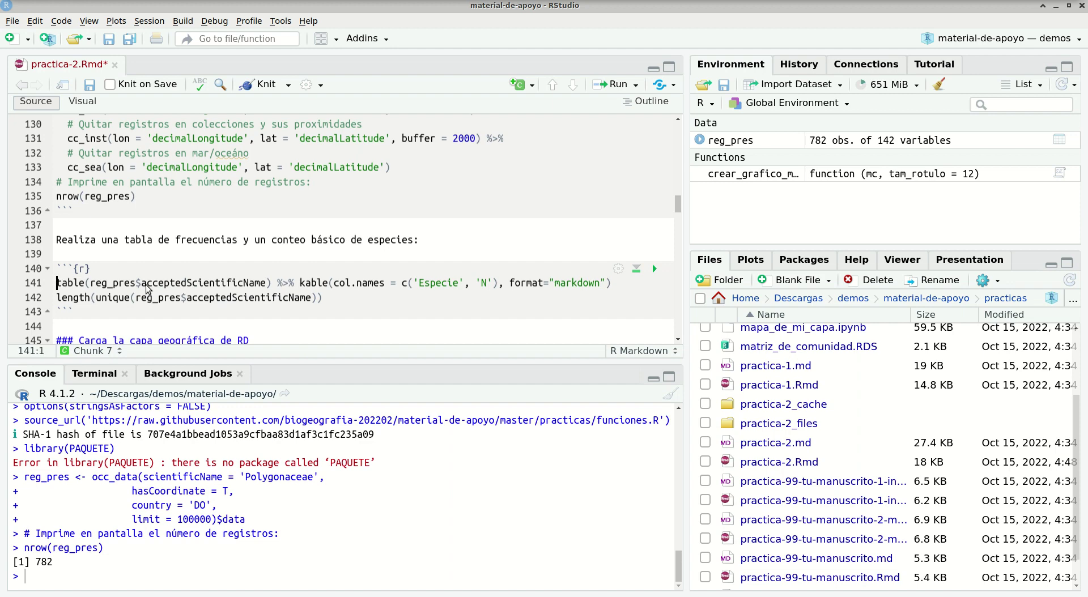
key(ctrl+z)
key(ctrl+z)
key(ctrl+z)
key(ctrl+z)
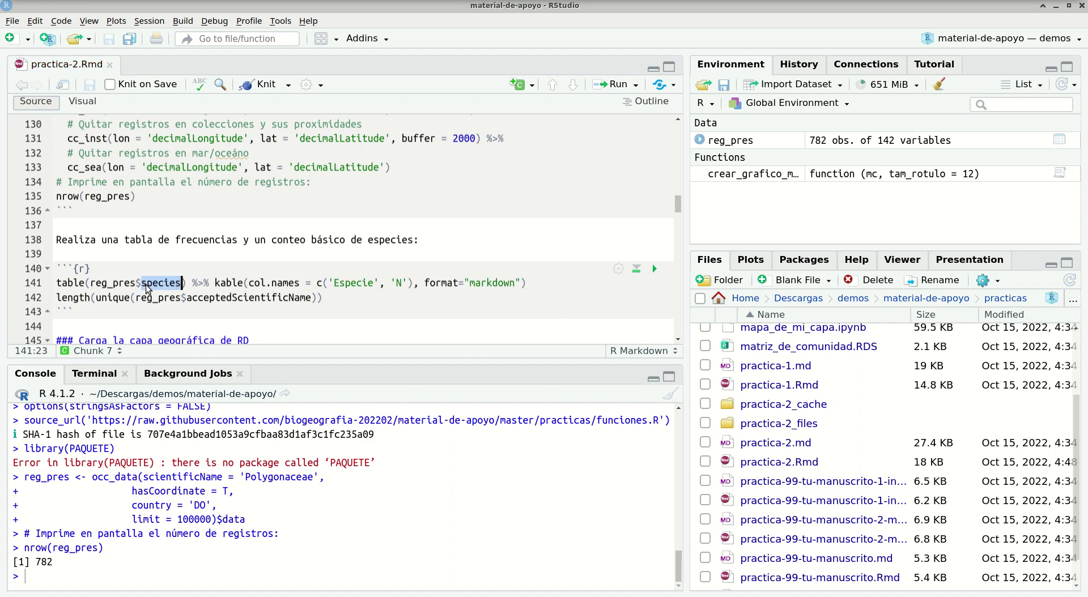
Run the table(reg_pres$species) line with kable in the console and compare its output with the published page in the browser.
key(shift+Down)
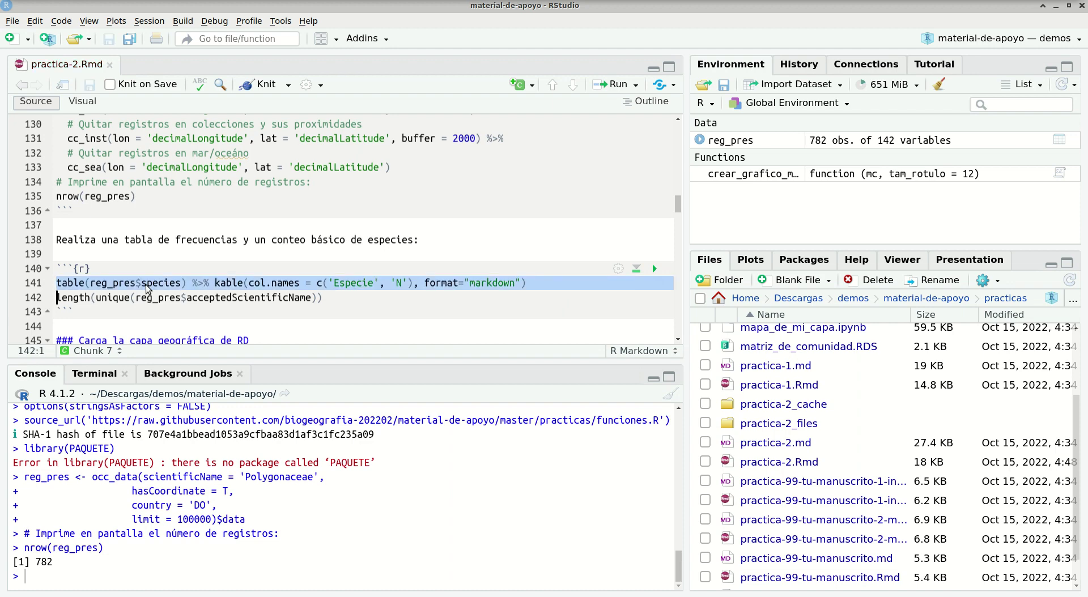
key(shift+Left)
key(ctrl+Return)
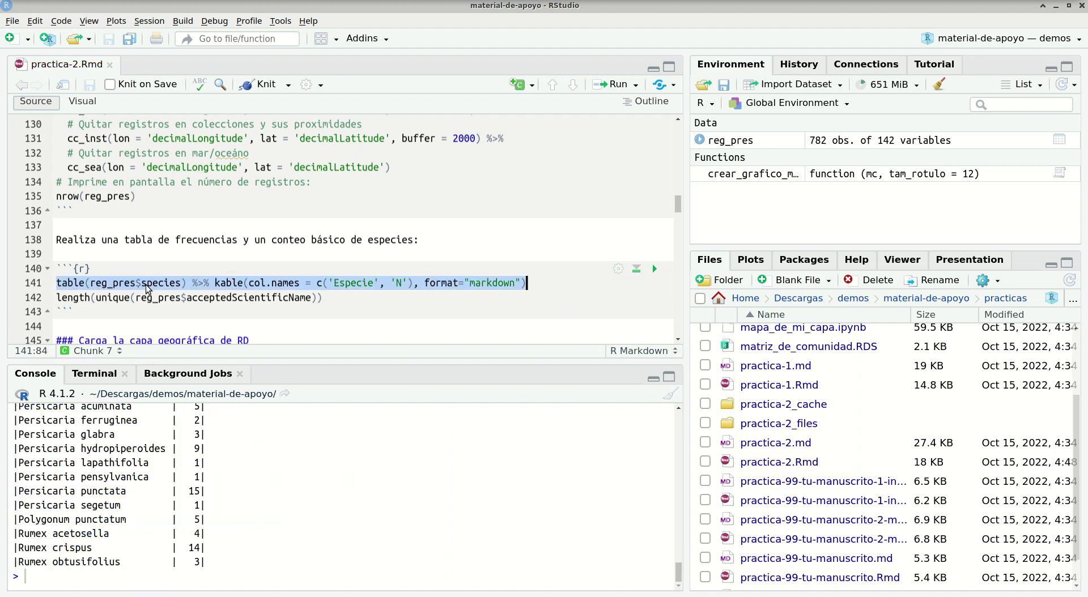
scroll(96, 505, up, 10)
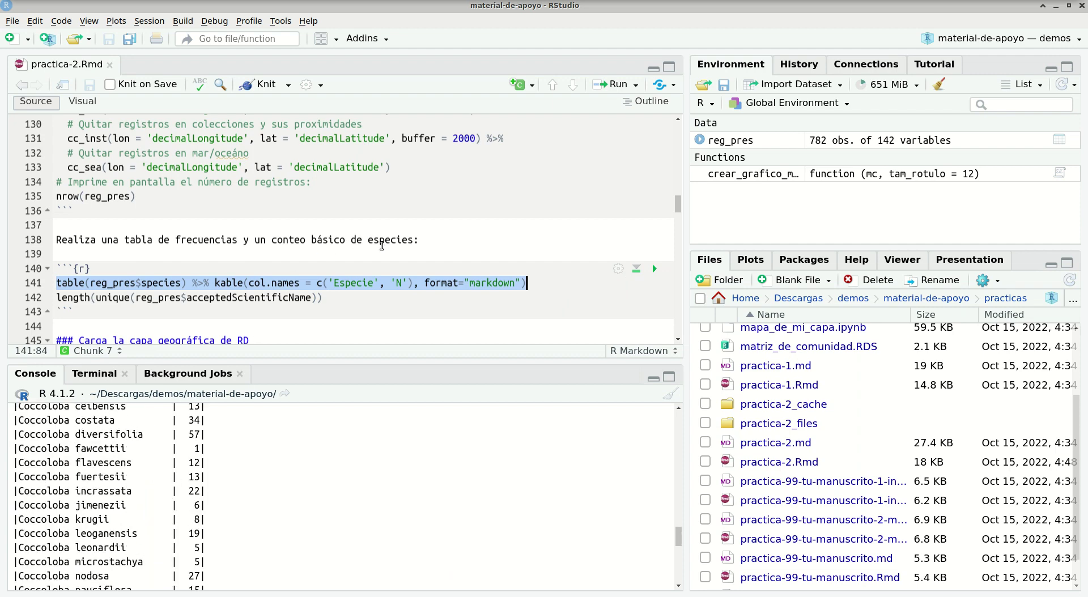
key(alt+Tab)
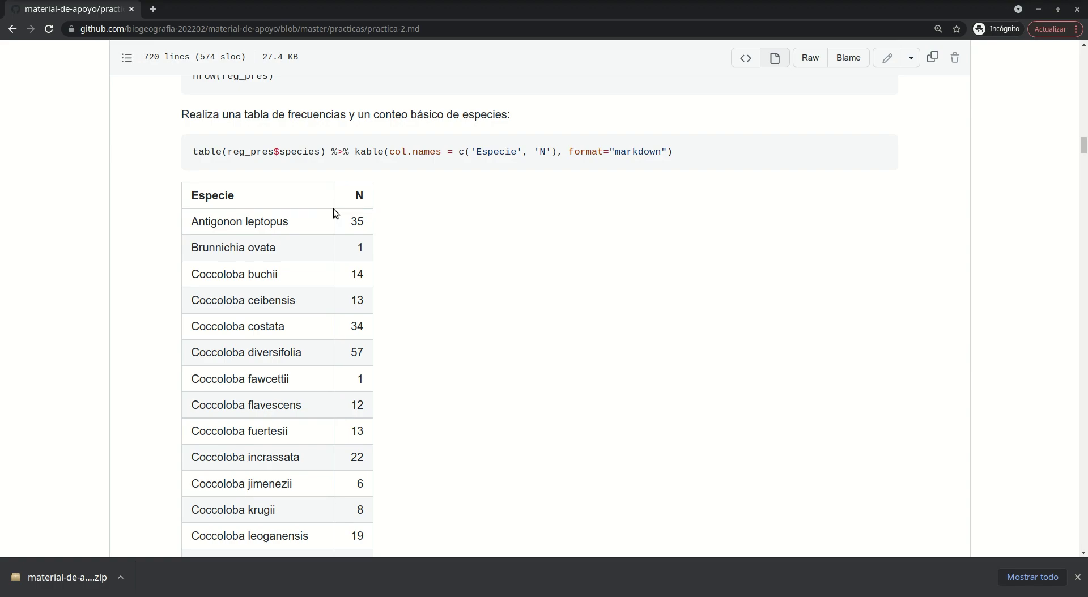
key(alt+Tab)
Run the length(unique(reg_pres$acceptedScientificName)) line of the same chunk in the console.
click(165, 298)
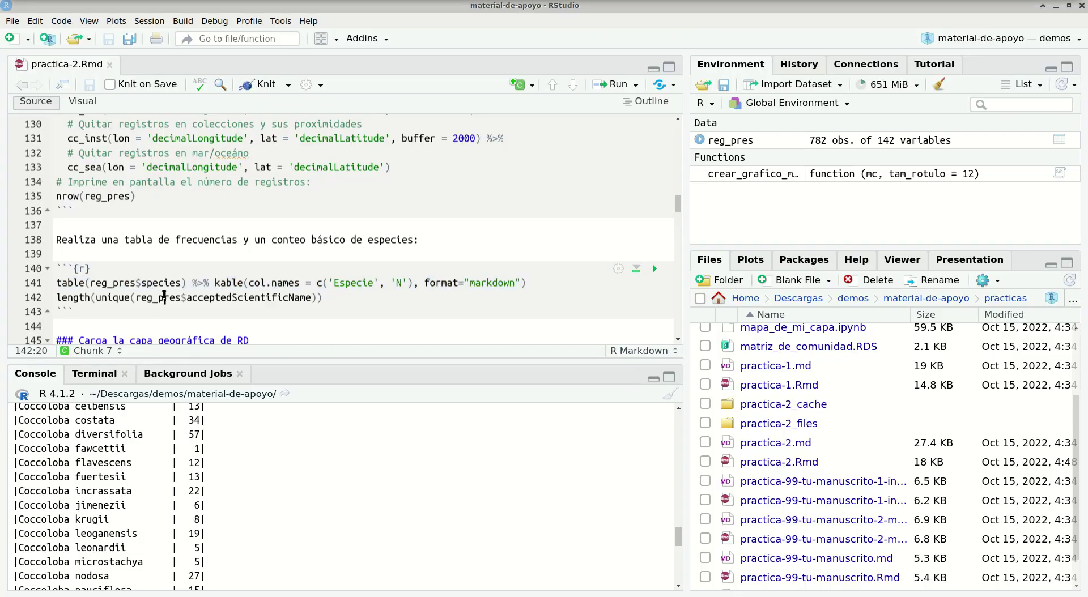
key(Home)
key(shift+End)
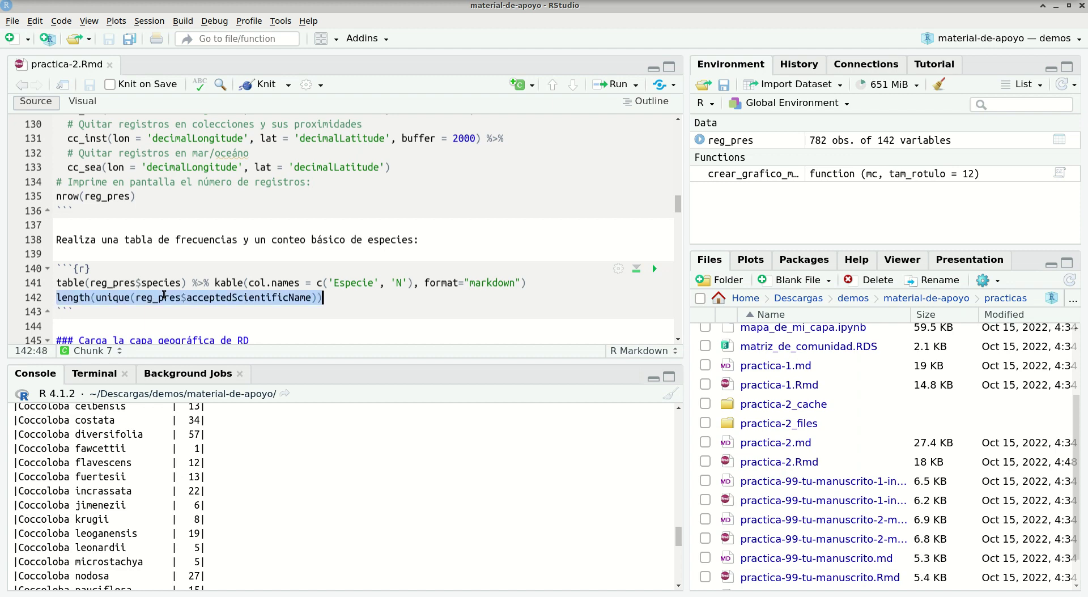
key(ctrl+Return)
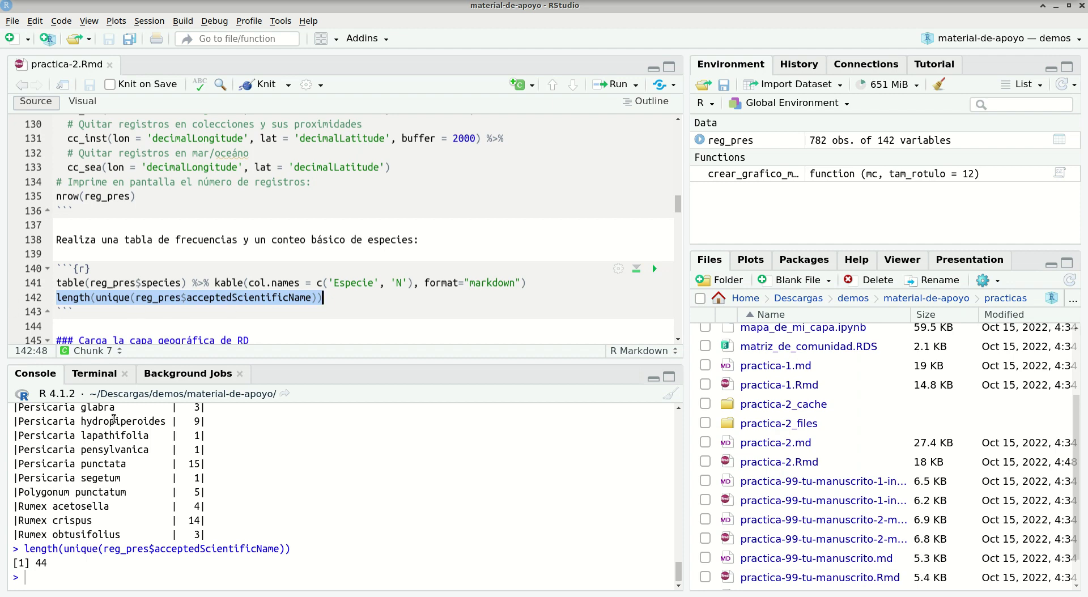
Read the instructions under "Carga la capa geográfica de RD" about downloading rd.gpkg and adapting its path in st_read.
click(140, 306)
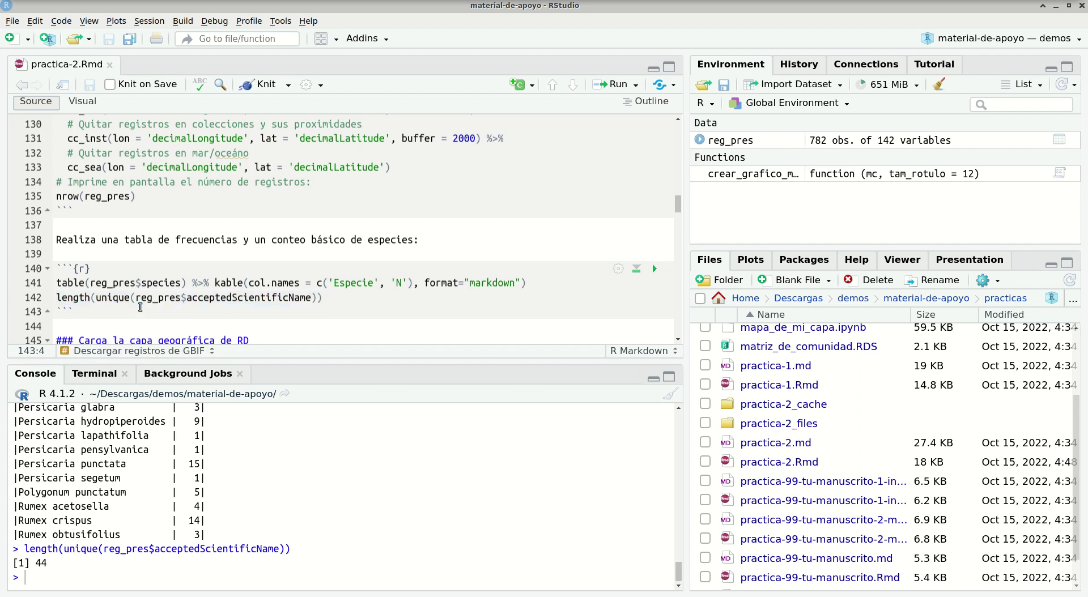
key(Down)
key(Down)
key(Down)
key(Down)
key(Down)
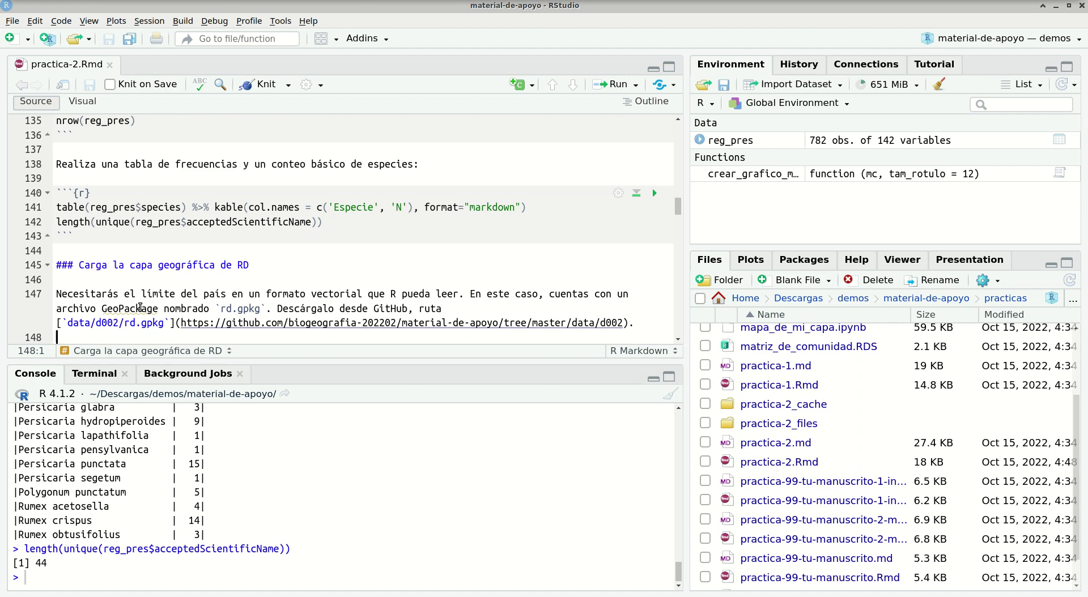
key(Down)
key(Down)
key(Down)
key(Down)
key(Down)
key(Down)
key(Down)
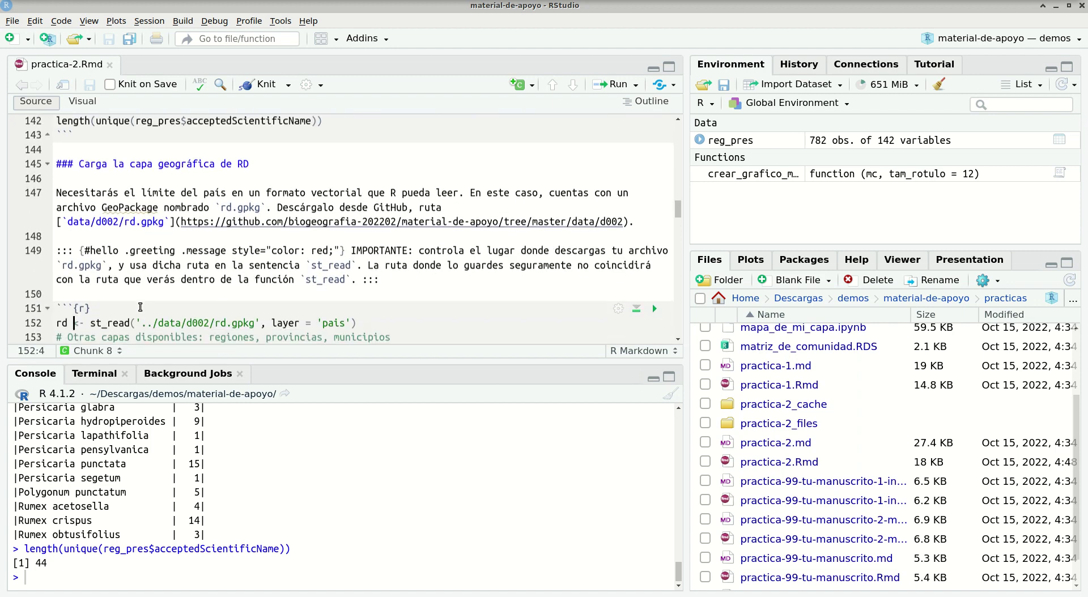
Examine the chunk that reads the país layer with st_read, plots rd and builds the 2 km rd_extra buffer.
key(Down)
key(Down)
key(Down)
key(Down)
key(Down)
key(Down)
key(Down)
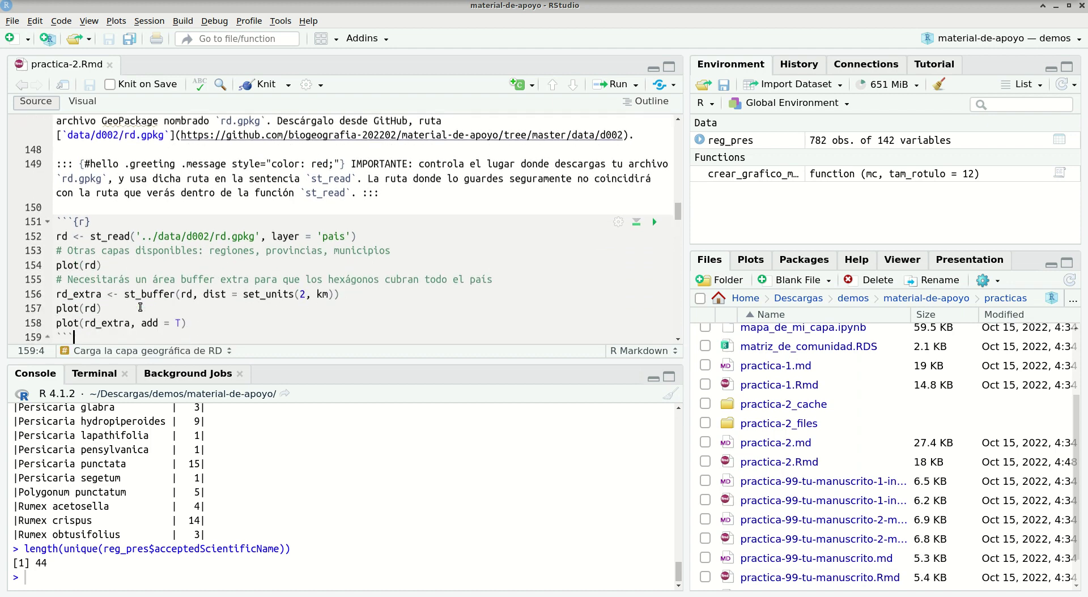
key(Up)
key(Up)
key(Up)
key(Up)
key(Up)
key(Up)
key(Up)
key(Home)
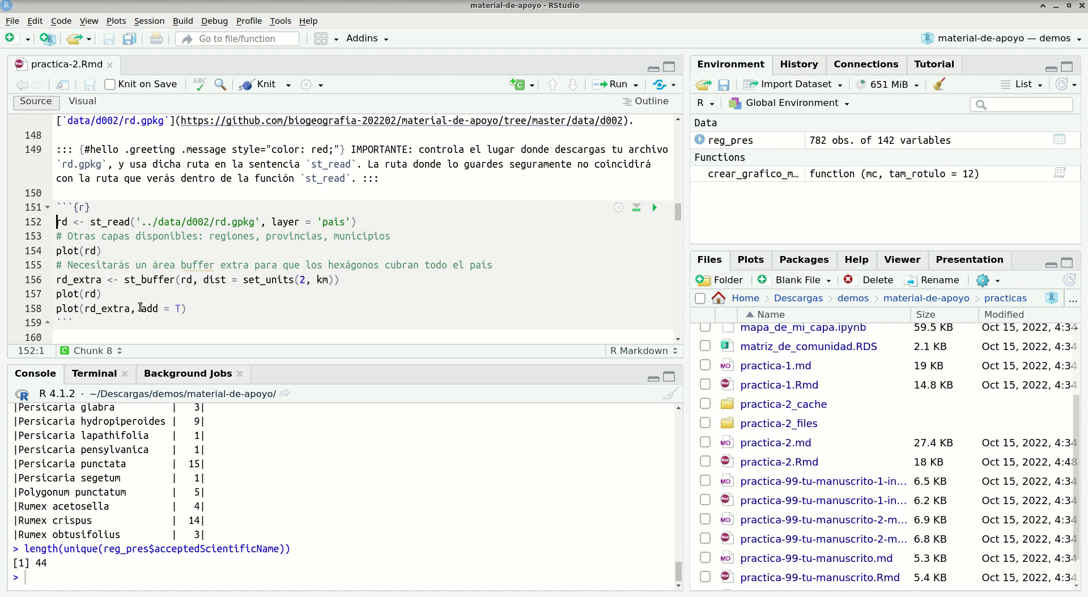
Revisit the eval = F record-removal chunk and highlight its code from the reg_pres assignment through nrow(reg_pres).
click(184, 211)
key(Page_Up)
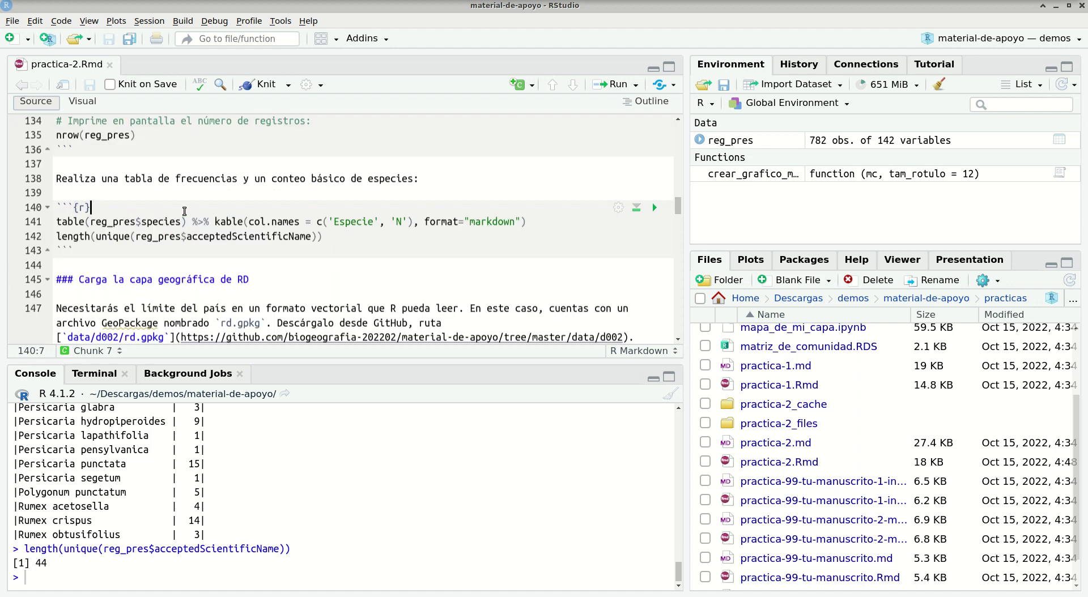
key(Page_Up)
key(Down)
key(Down)
key(Down)
key(Up)
key(Home)
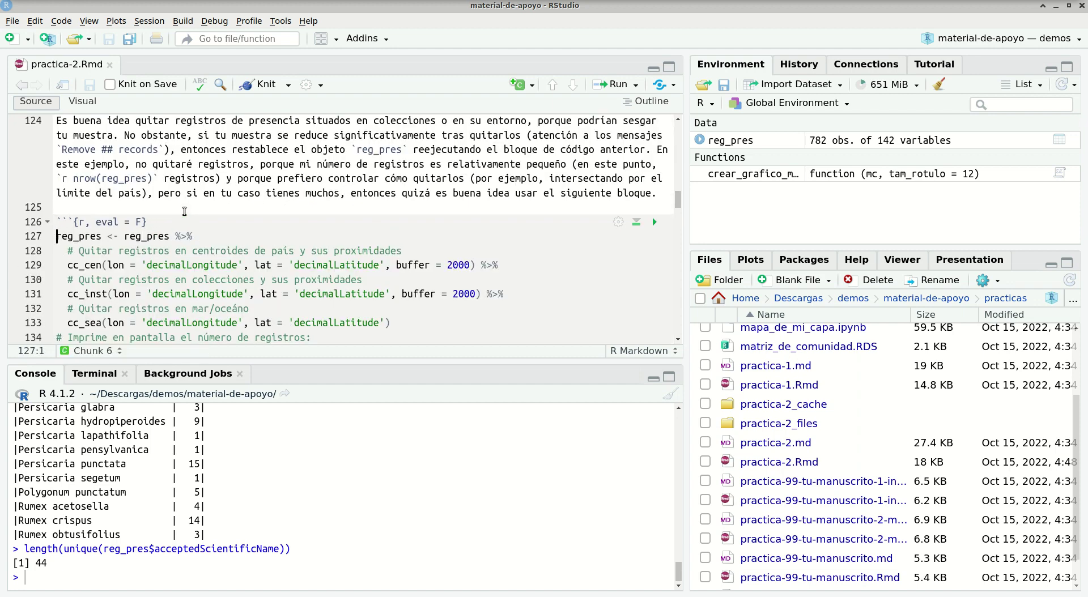
key(shift+Down)
key(shift+Down)
key(shift+Down)
key(shift+Down)
key(shift+Down)
key(shift+Down)
key(shift+Down)
key(shift+Down)
key(shift+Down)
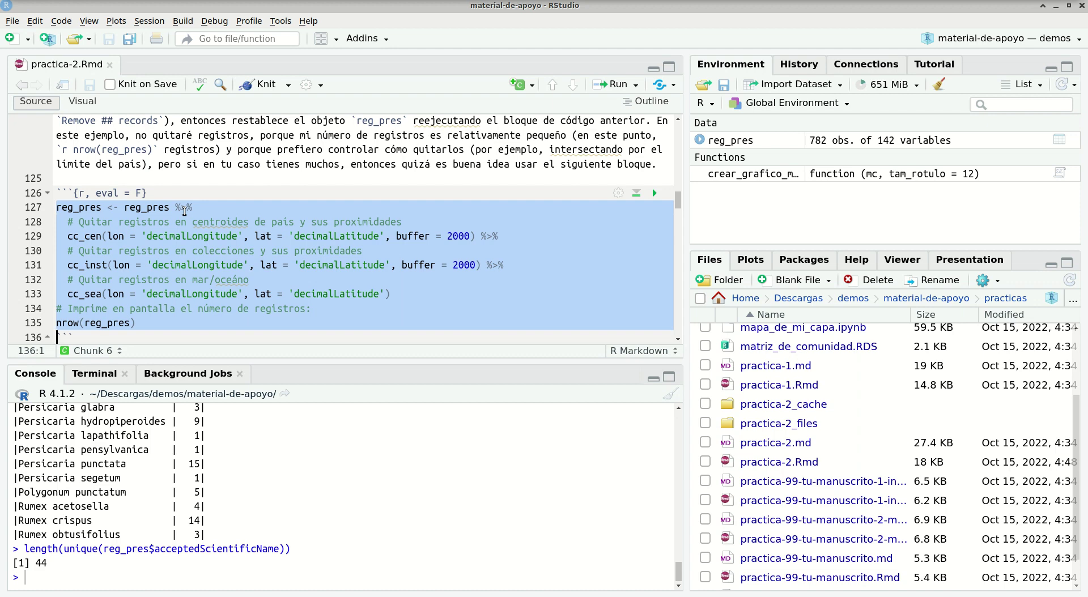
Return past the frequency-table chunk to the "Carga la capa geográfica de RD" section and review its st_read chunk.
key(Down)
key(Down)
key(Down)
key(Down)
key(Down)
key(Down)
key(Down)
key(Down)
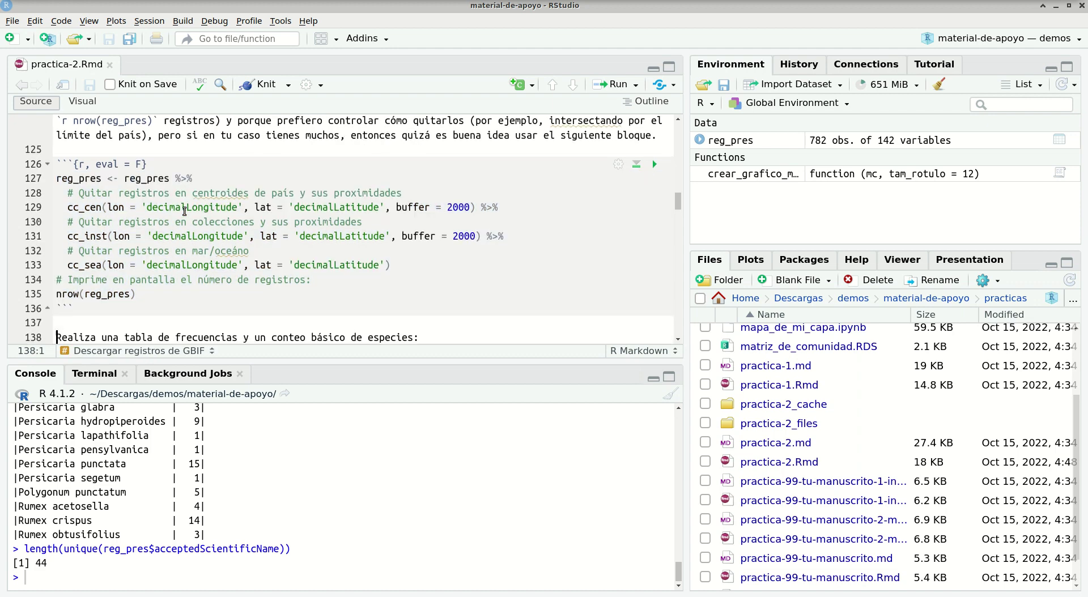
key(Down)
key(Down)
key(Down)
key(Down)
key(Down)
key(Down)
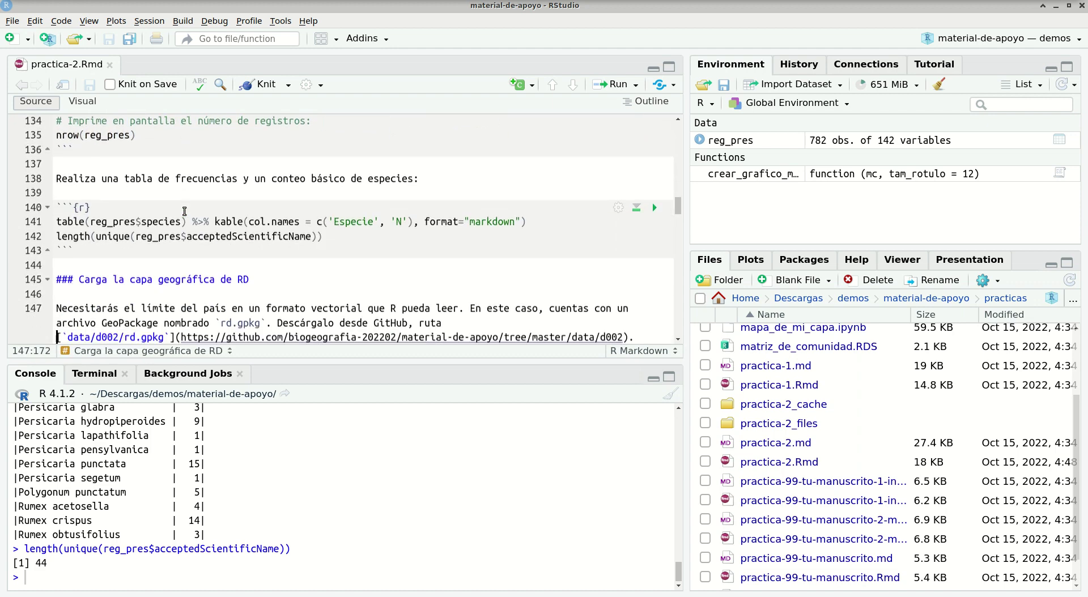
key(Down)
key(Down)
key(Down)
key(Down)
key(Down)
key(Down)
key(Down)
key(Down)
key(Down)
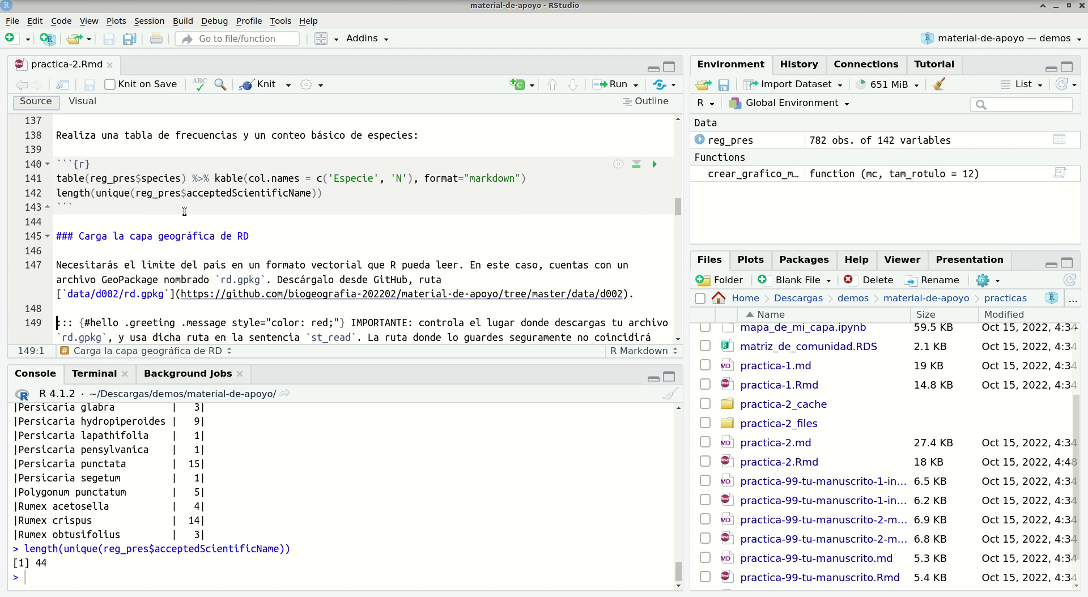
key(Up)
key(Up)
key(Up)
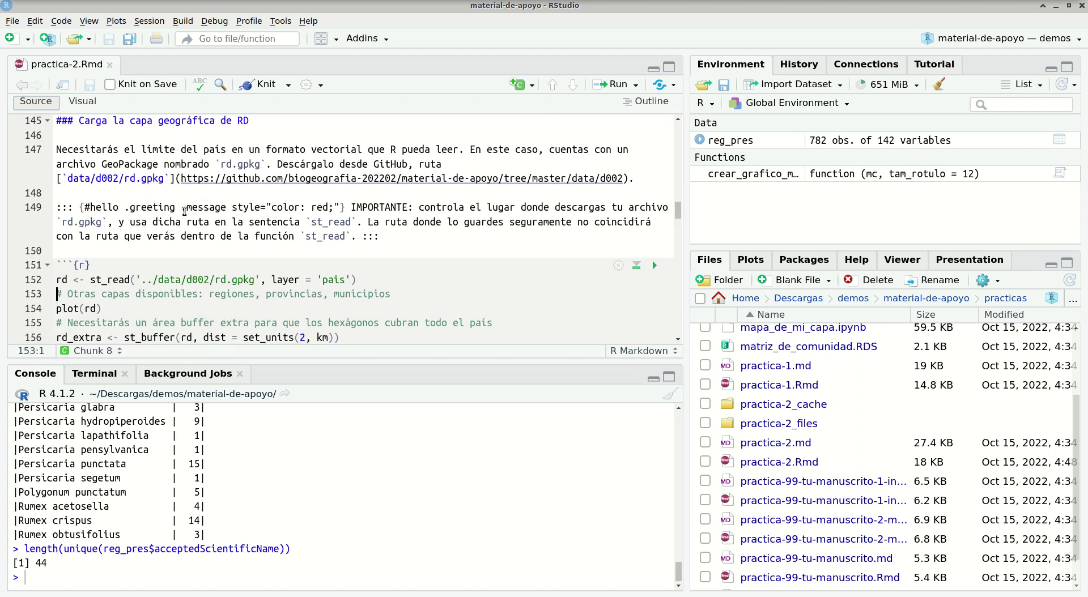
key(shift+End)
key(Home)
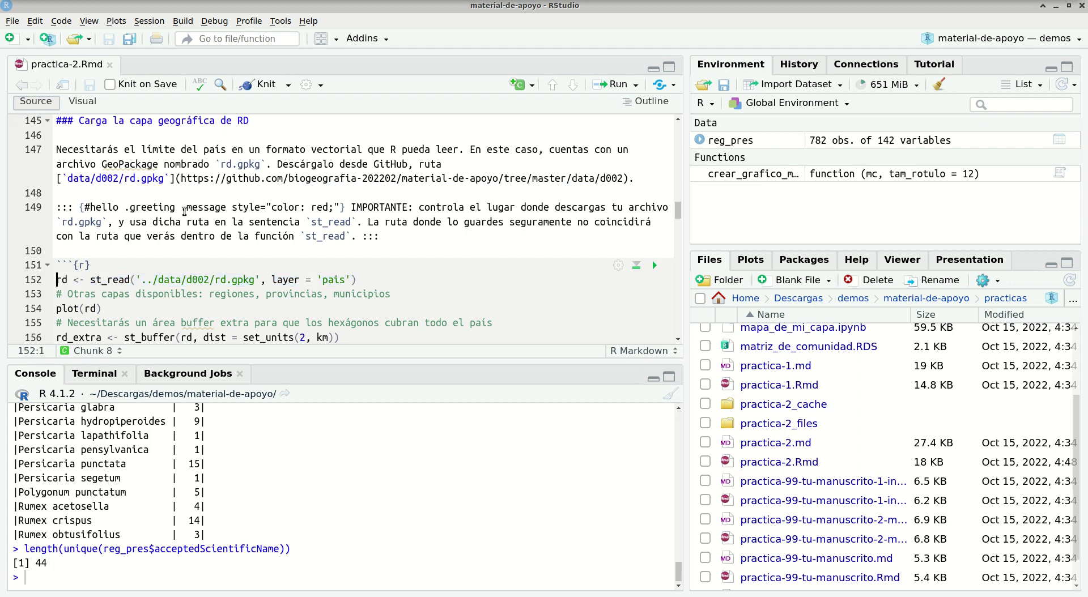
key(shift+End)
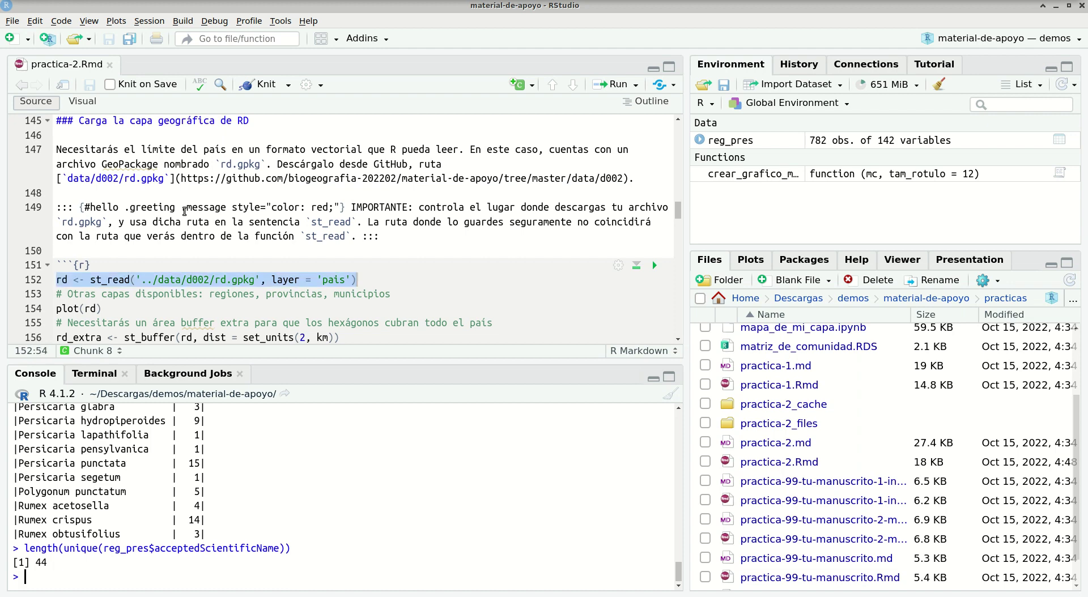
key(ctrl+Return)
key(ctrl+Right)
key(ctrl+Right)
key(ctrl+Right)
key(ctrl+Right)
key(ctrl+Right)
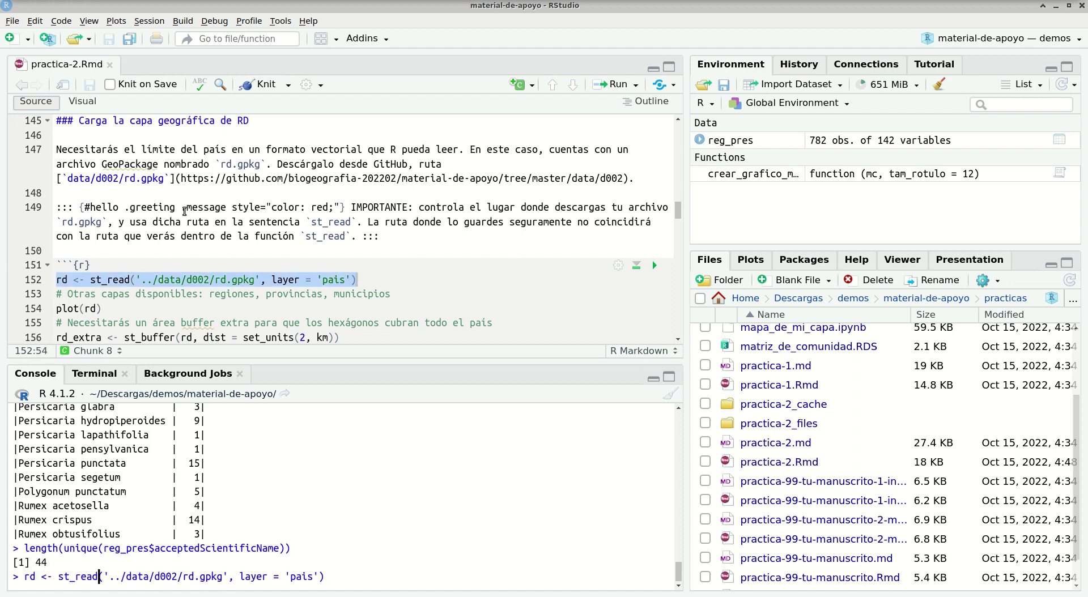
key(Left)
key(Left)
key(Home)
key(shift+End)
key(BackSpace)
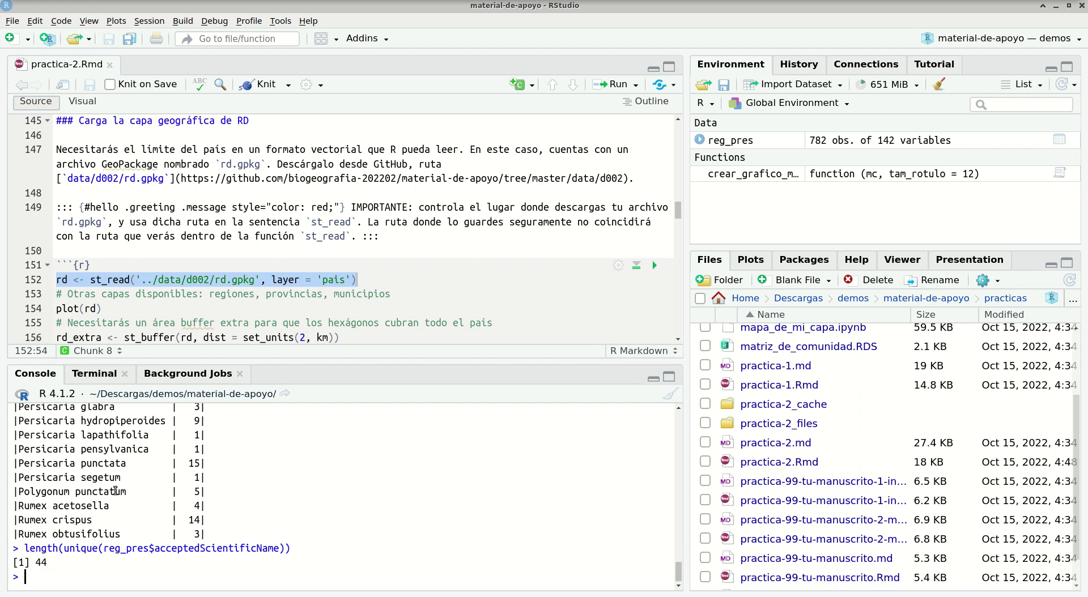
click(998, 280)
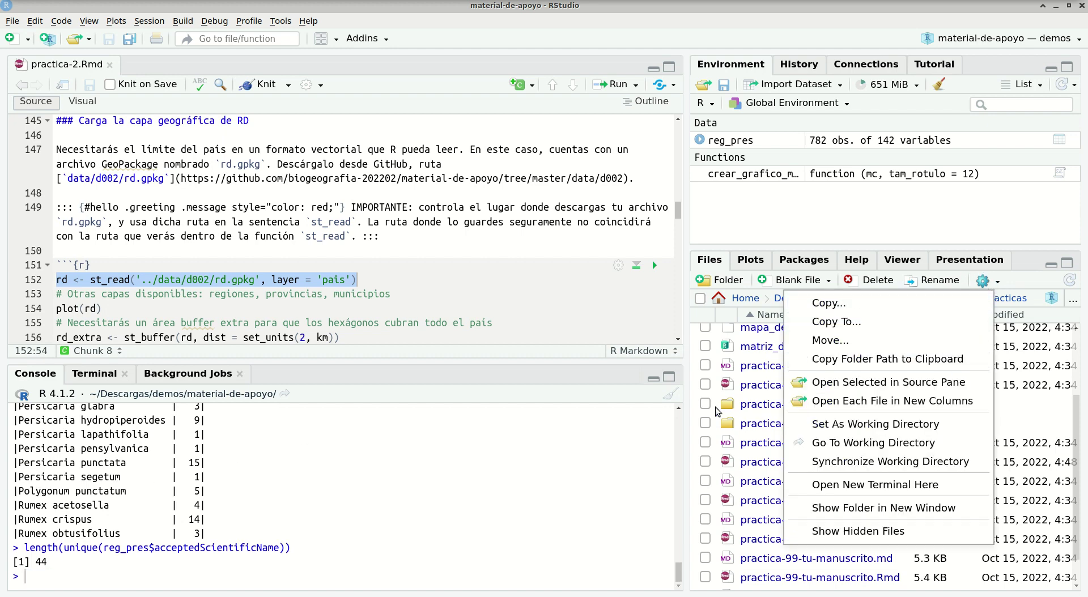
click(1084, 424)
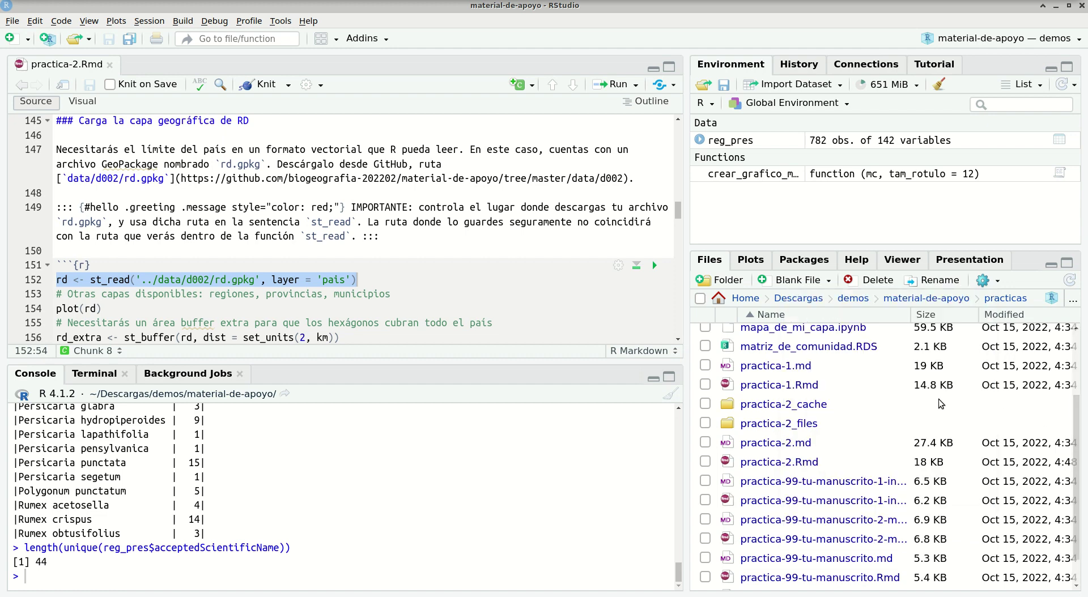
scroll(1077, 424, up, 3)
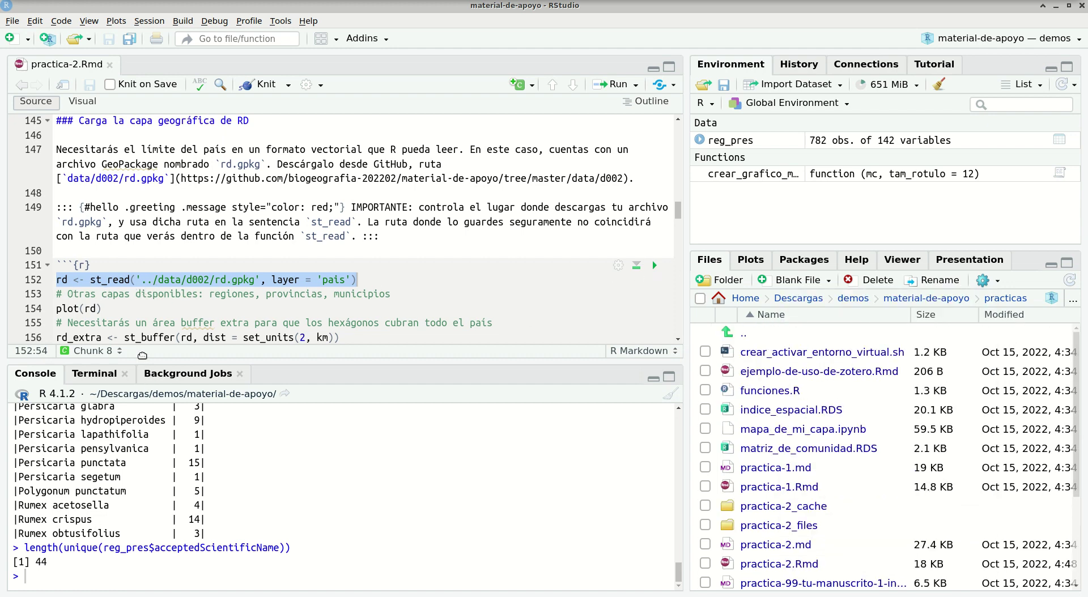
Copy the rd st_read line into the console and shorten its file path to 'data/d002/rd.gpkg' for the material-de-apoyo working directory.
right_click(144, 284)
click(169, 308)
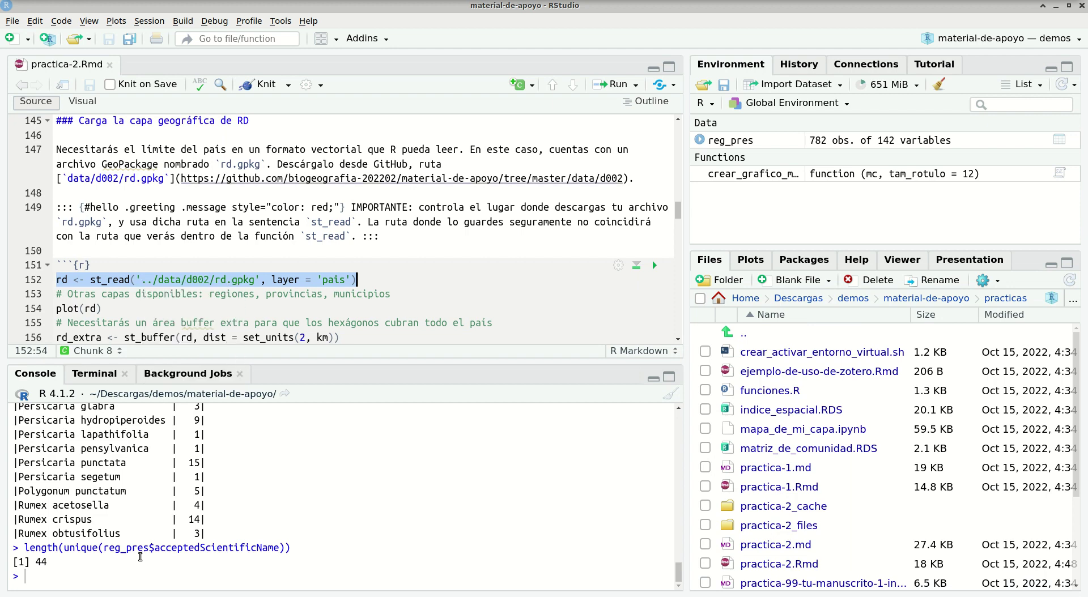
key(ctrl+v)
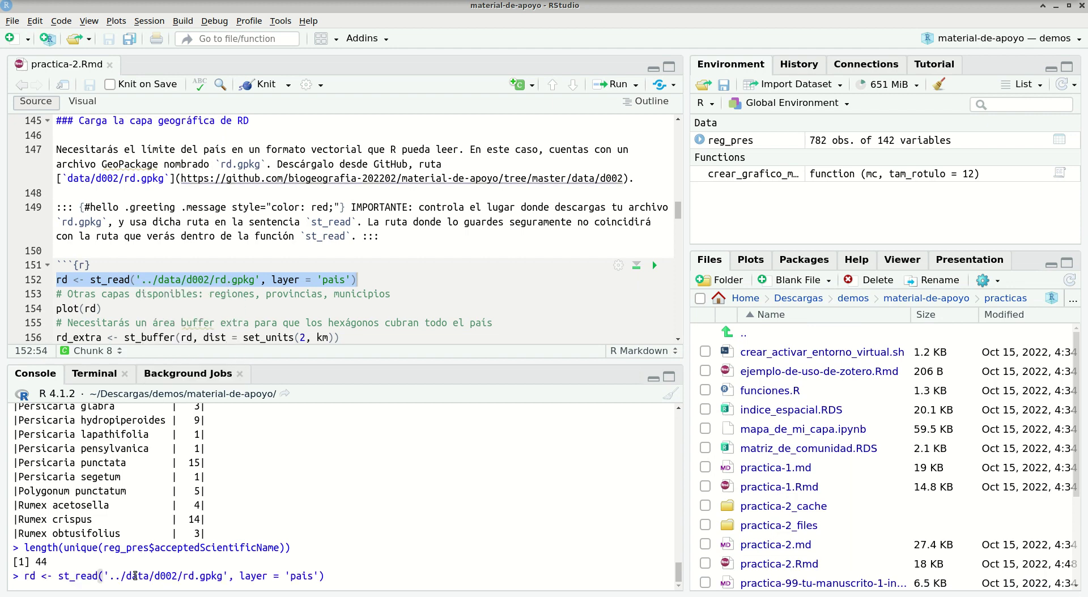
key(ctrl+Left)
key(ctrl+Left)
key(ctrl+Left)
key(ctrl+Left)
key(ctrl+Left)
key(ctrl+Left)
key(ctrl+Left)
key(ctrl+Left)
key(ctrl+Left)
key(ctrl+Left)
click(744, 334)
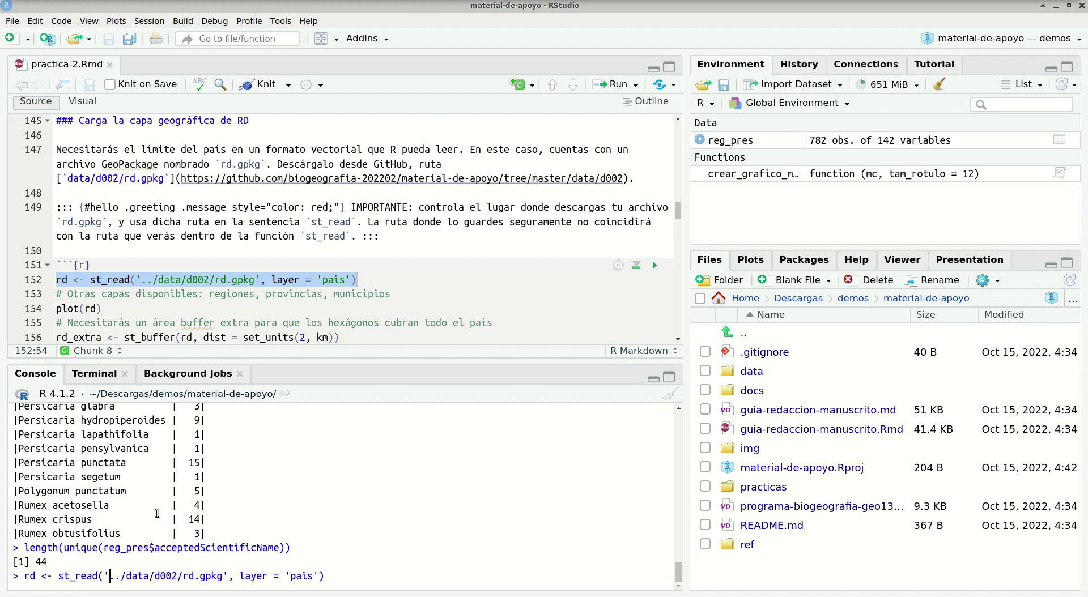
key(Delete)
key(Delete)
key(Delete)
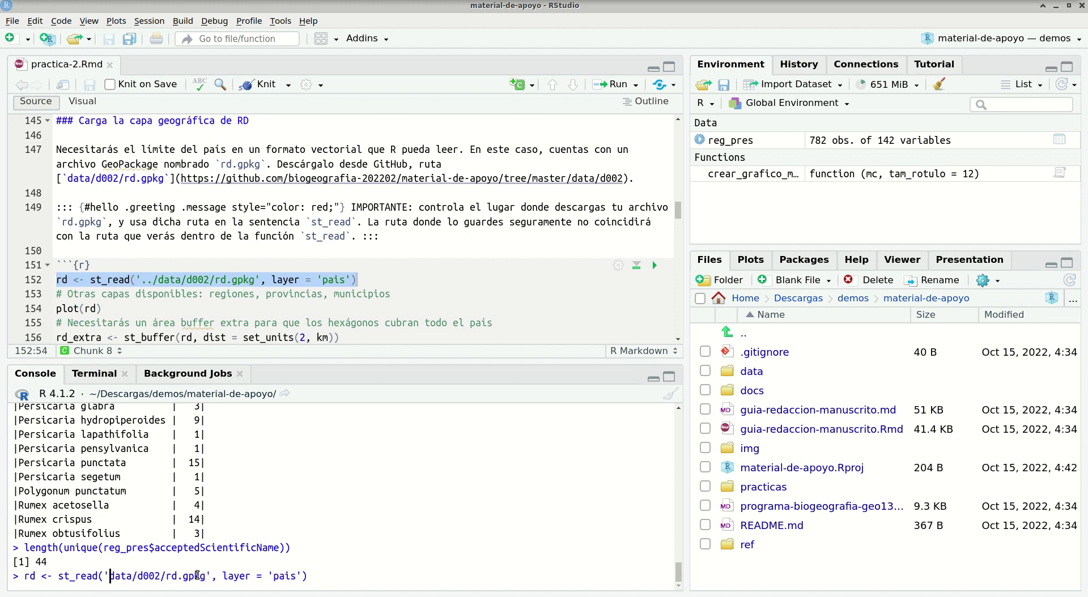
Check the data/d002 folder for the rd.gpkg file and return to the material-de-apoyo folder.
click(752, 373)
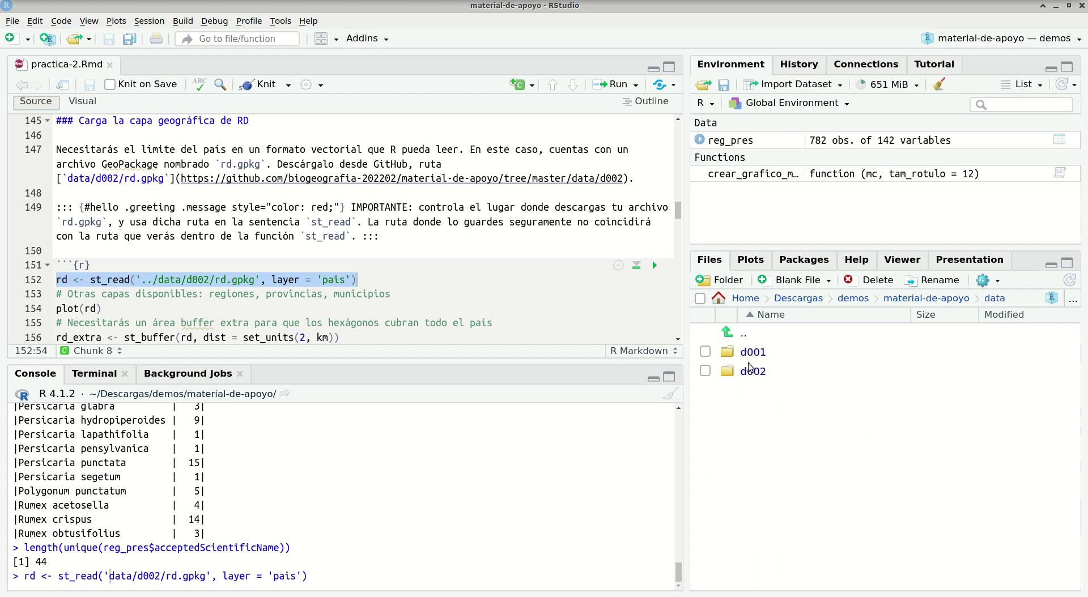
click(751, 371)
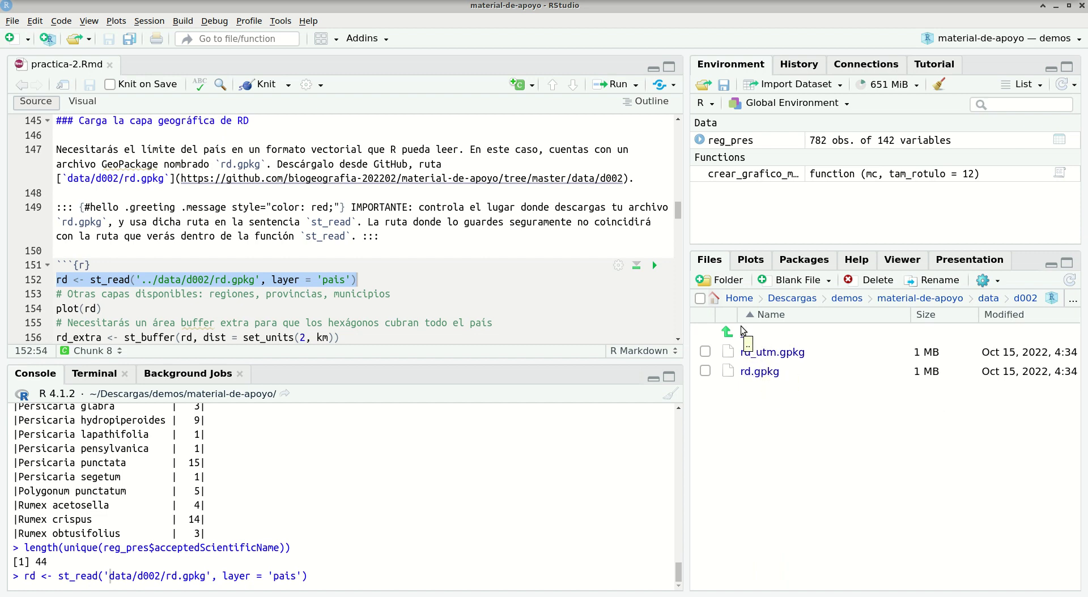
click(743, 336)
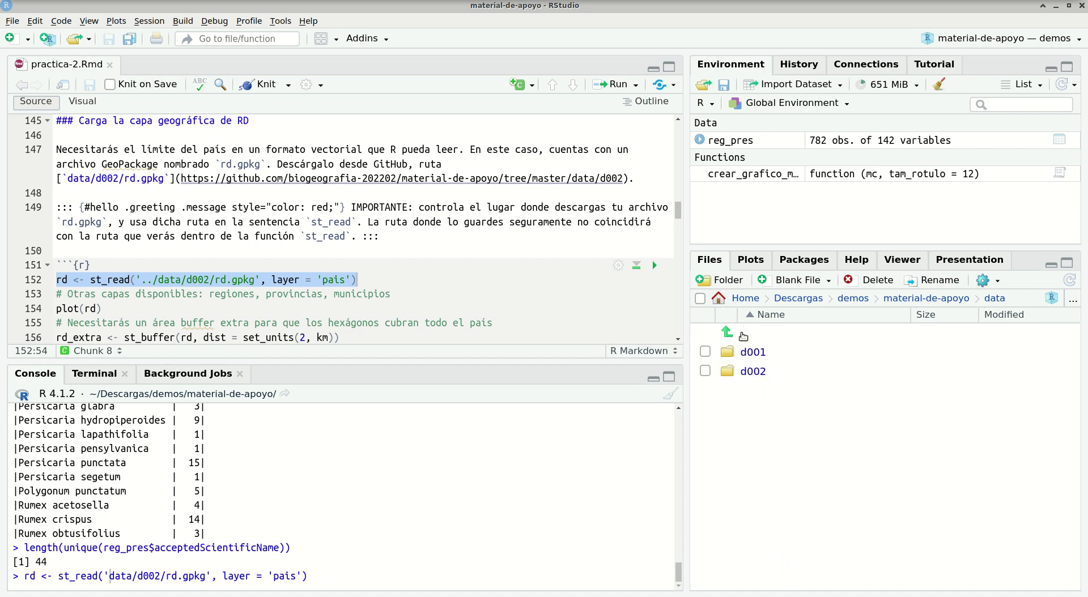
click(743, 336)
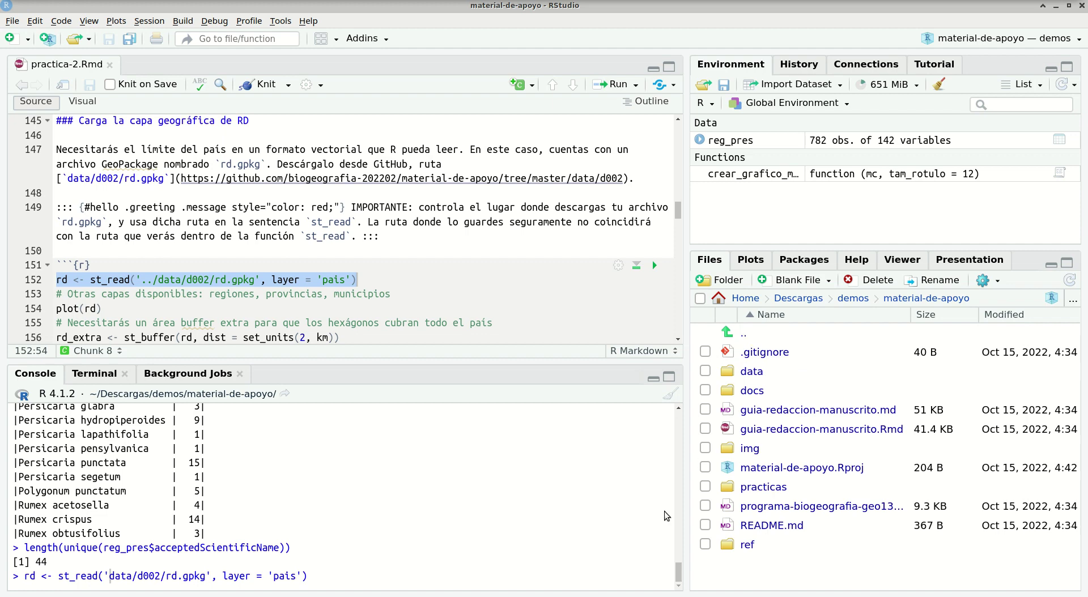
Clear the unexecuted st_read command from the console.
key(End)
key(shift+Home)
key(BackSpace)
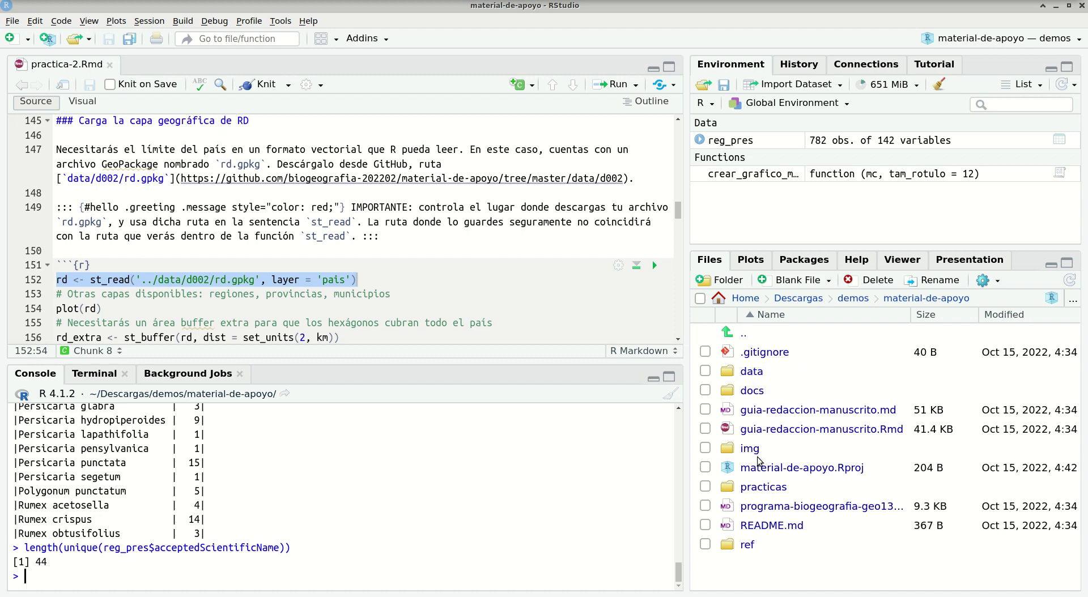
Set the practicas folder as the working directory.
click(761, 487)
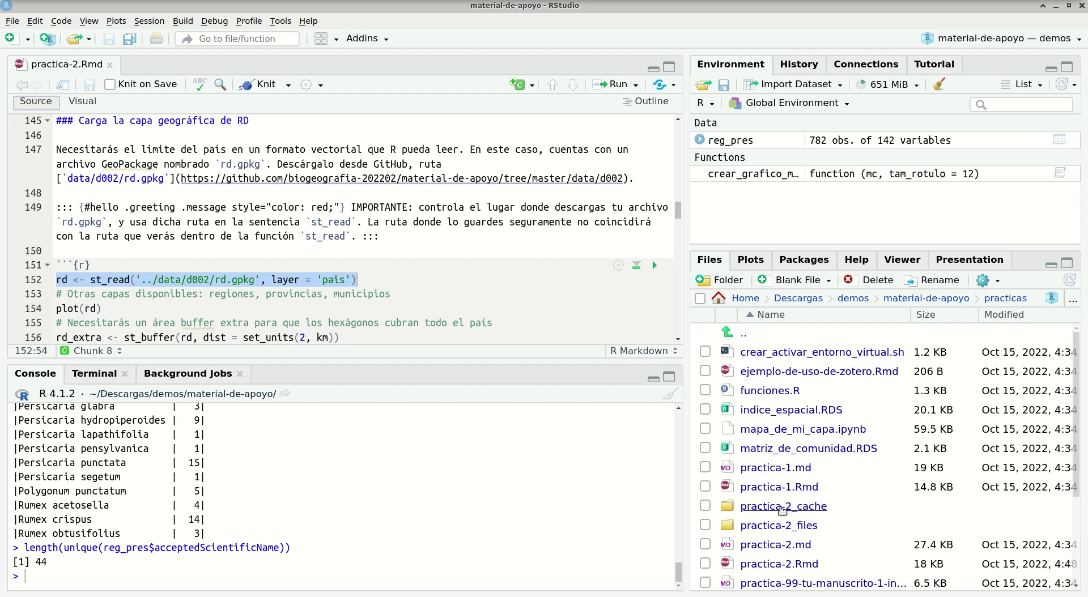
scroll(785, 498, down, 2)
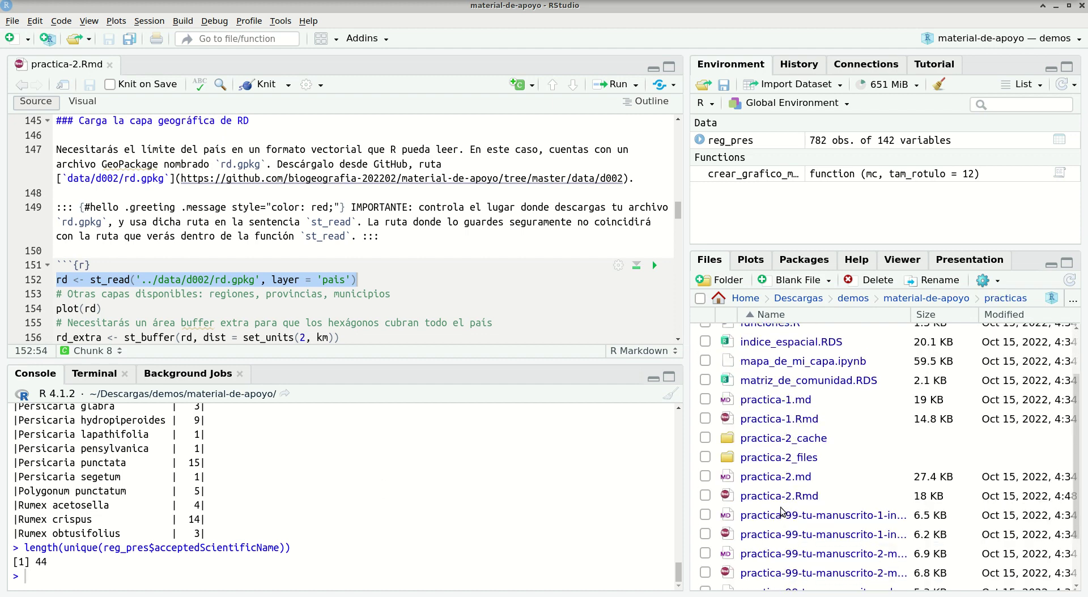
click(997, 284)
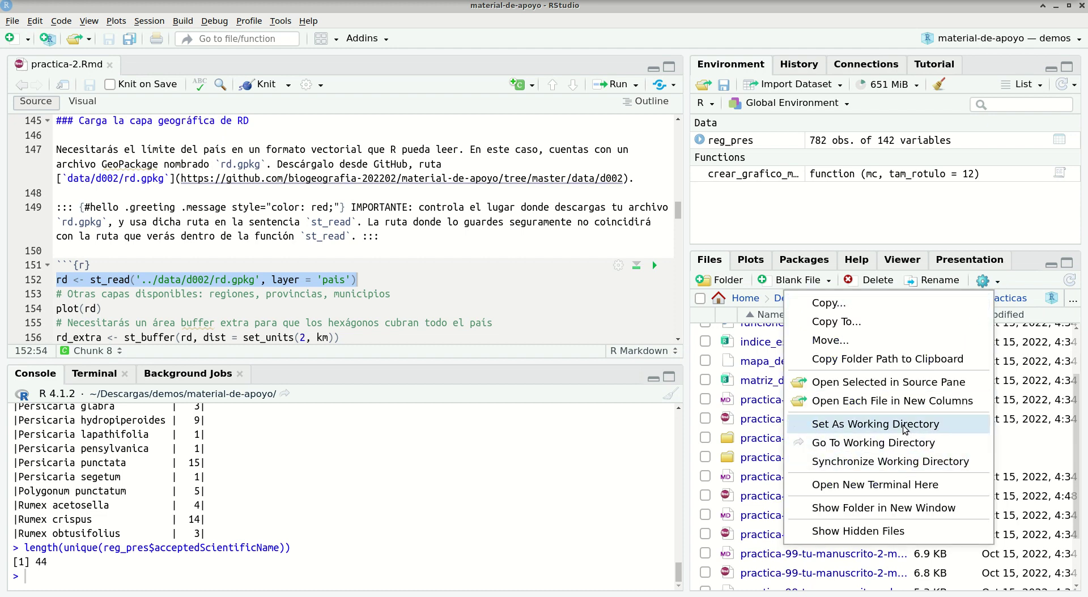
click(875, 423)
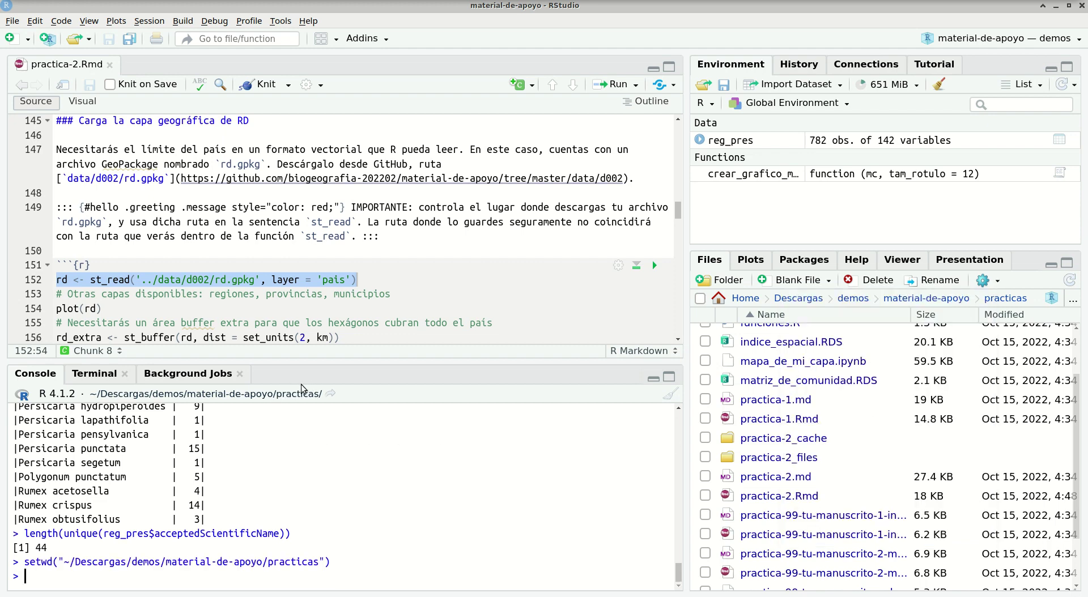
Trace the st_read path ../data/d002/rd.gpkg through the project folders starting from practicas, and return to the practicas folder.
click(204, 280)
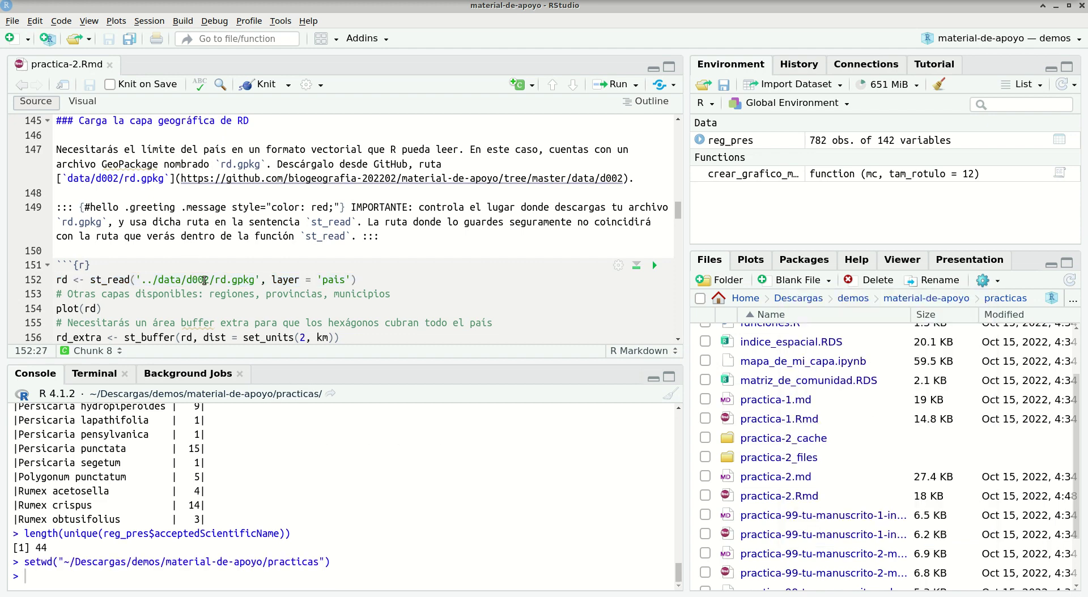
key(Home)
key(shift+End)
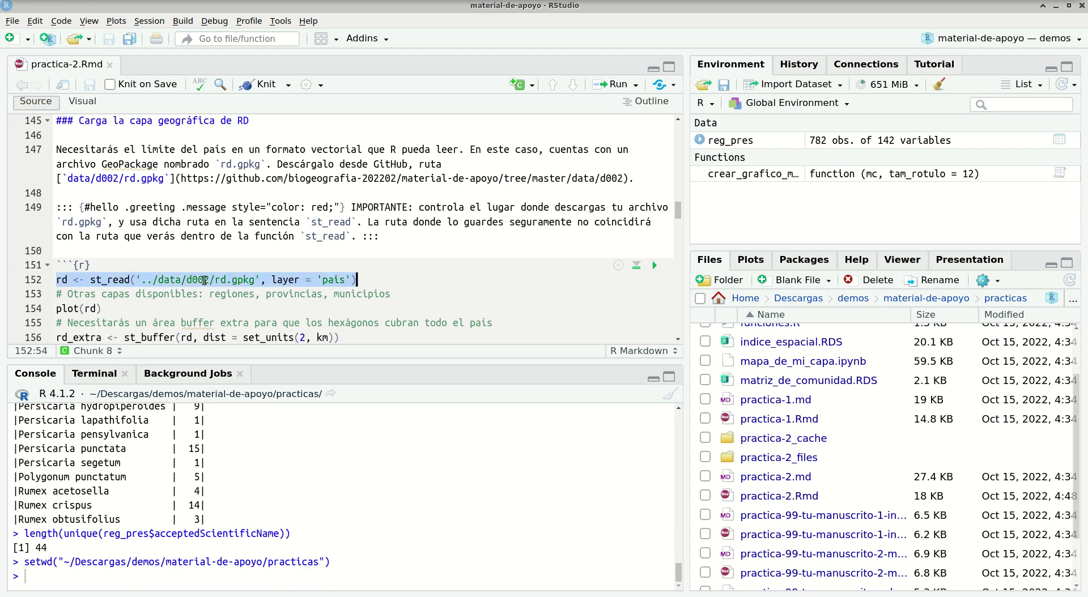
click(146, 279)
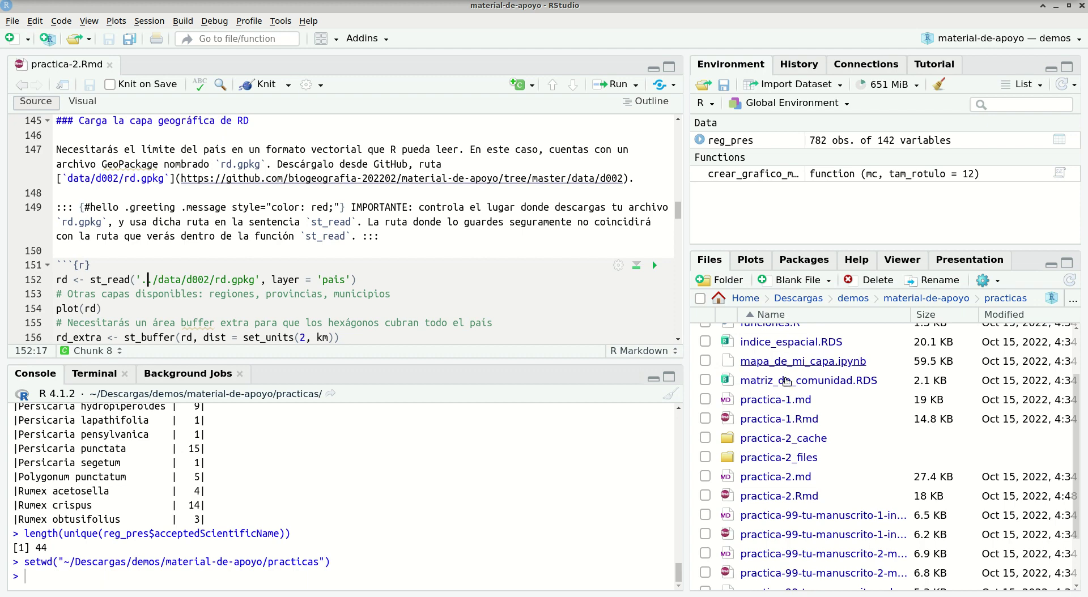
scroll(787, 391, up, 3)
click(746, 333)
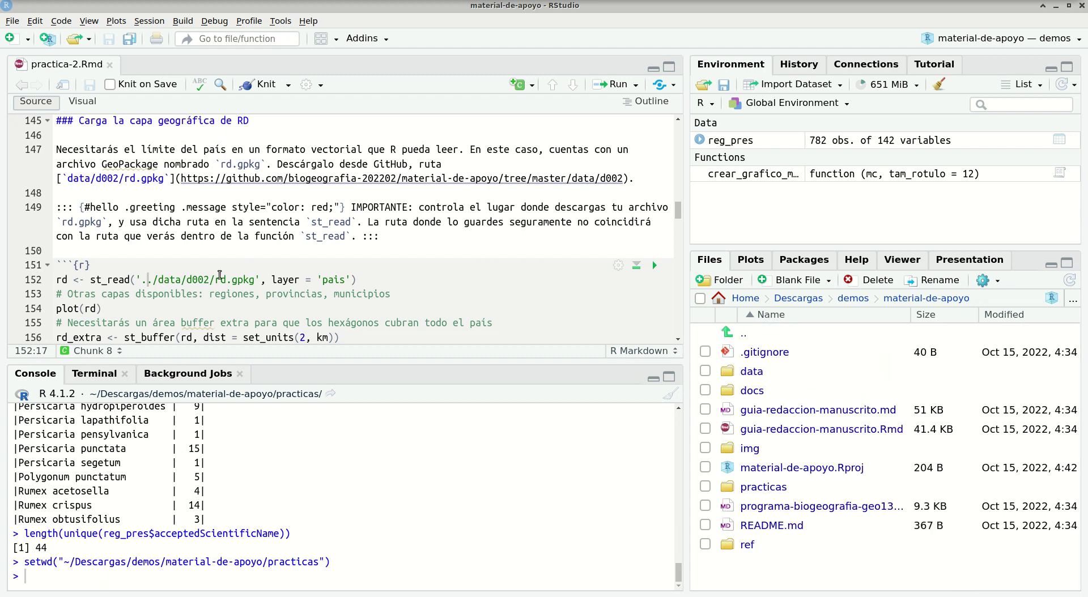
click(759, 372)
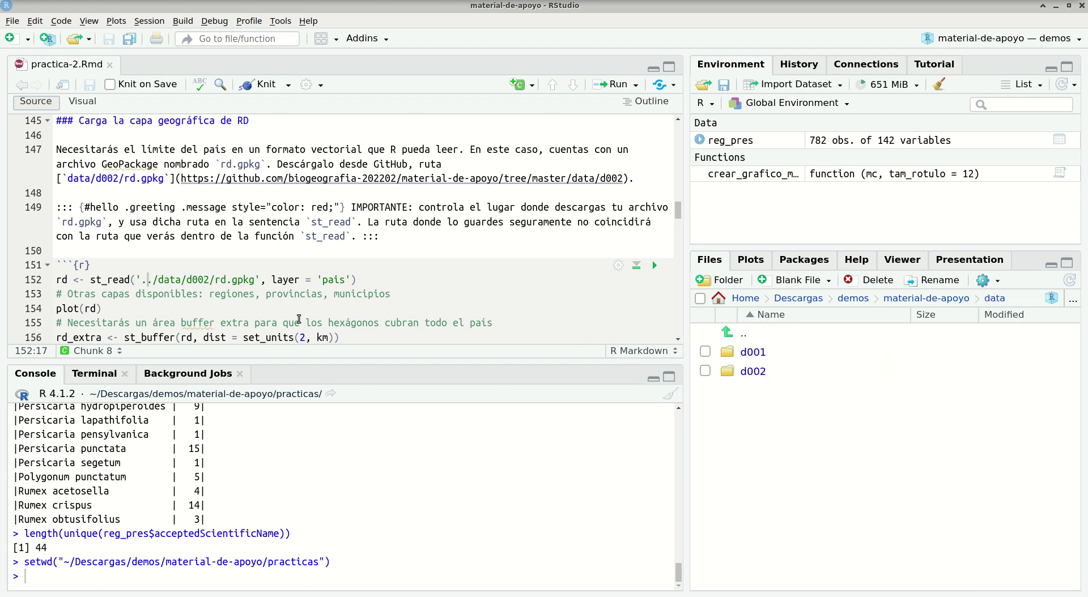
click(753, 372)
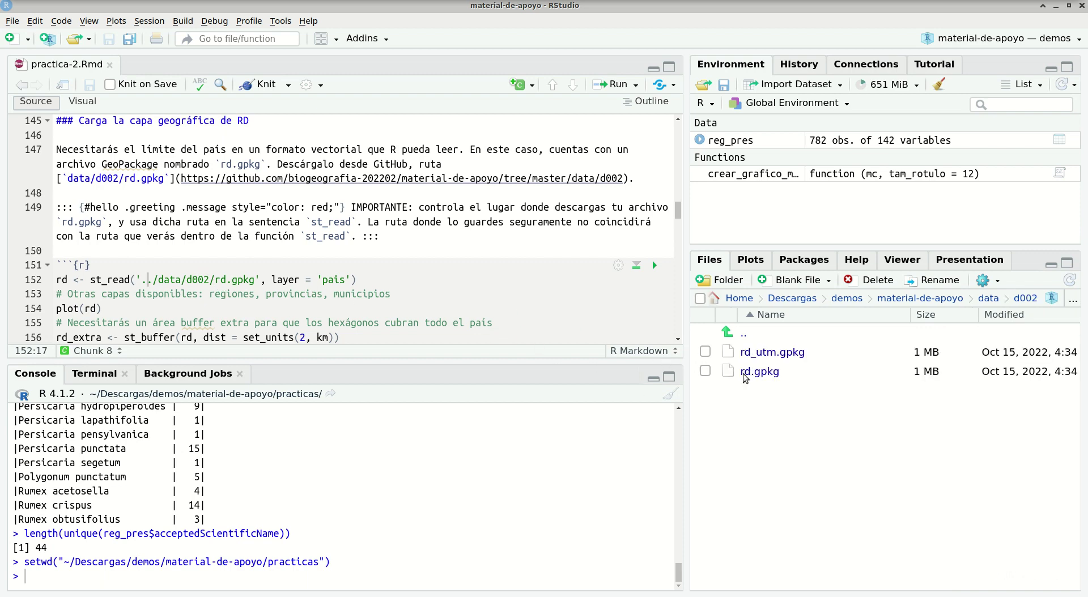
click(745, 335)
click(746, 335)
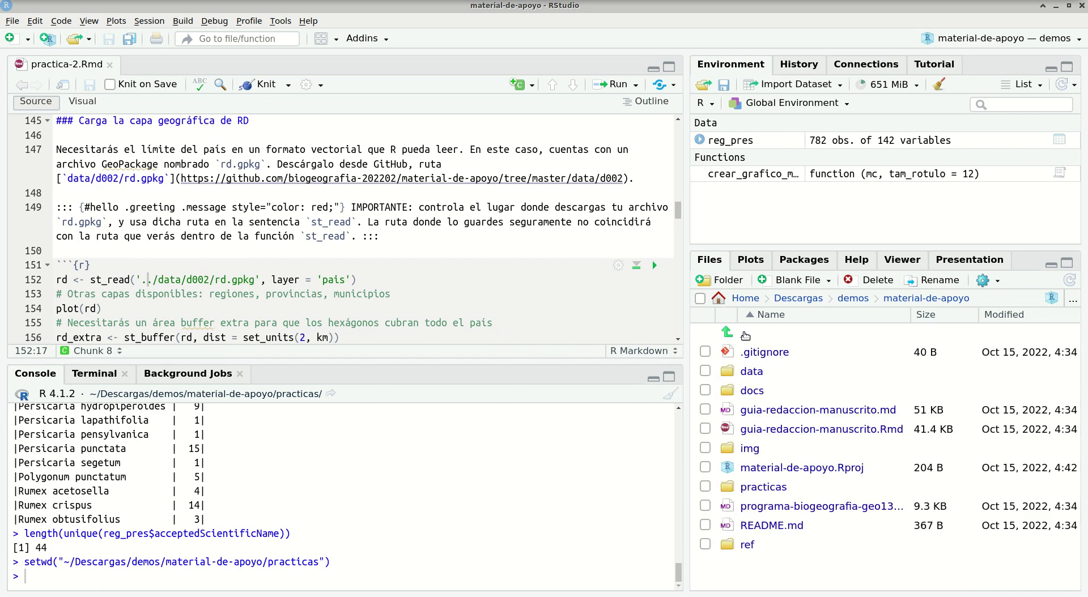
click(763, 487)
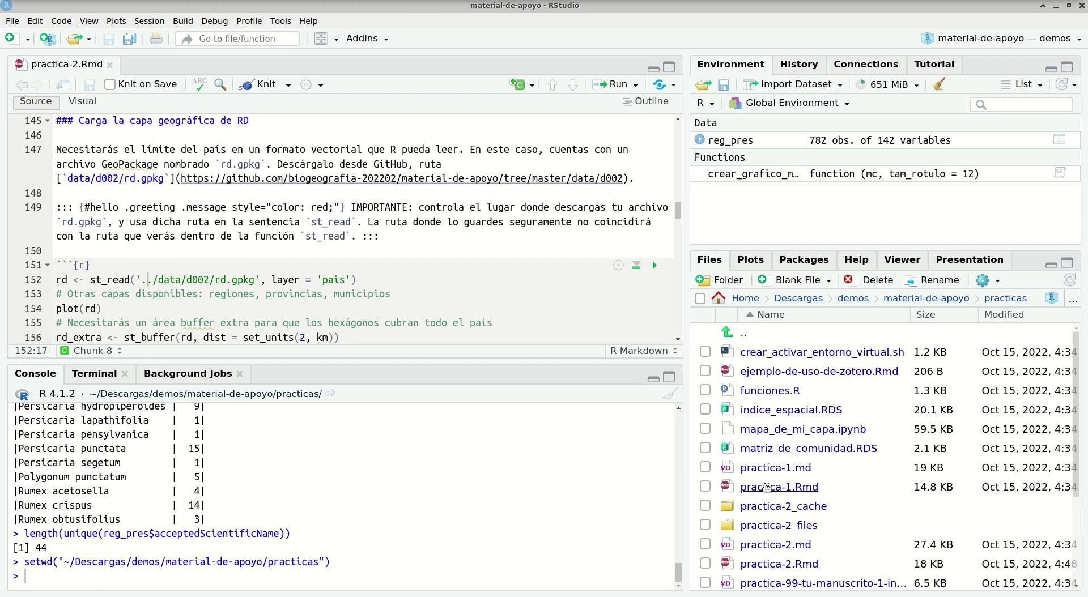
Run the chunk's st_read line to load the país layer as rd, and plot rd.
click(186, 281)
key(ctrl+Return)
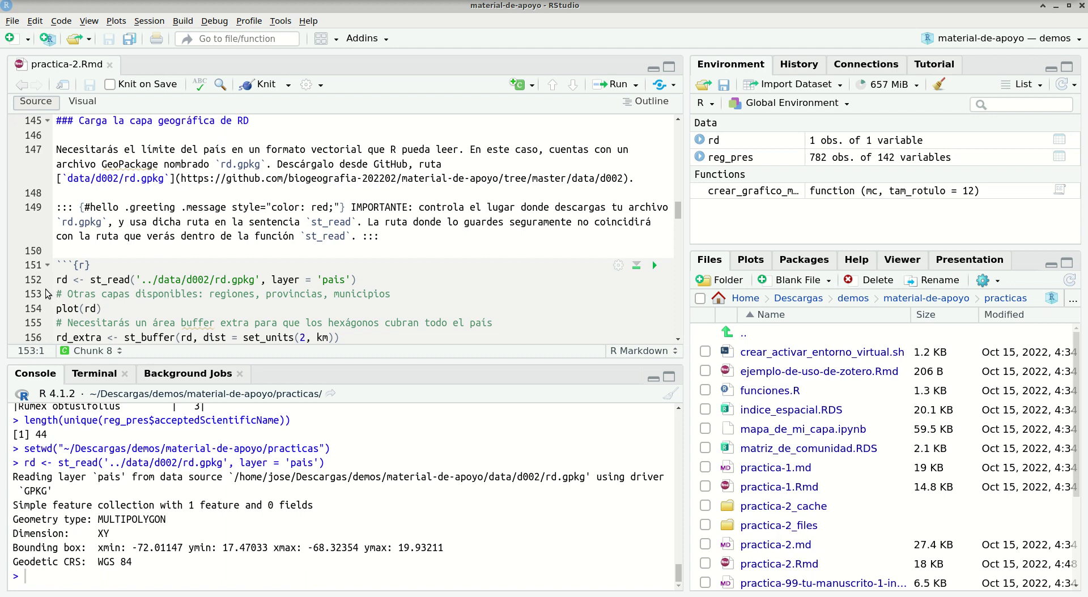
key(Down)
key(ctrl+Return)
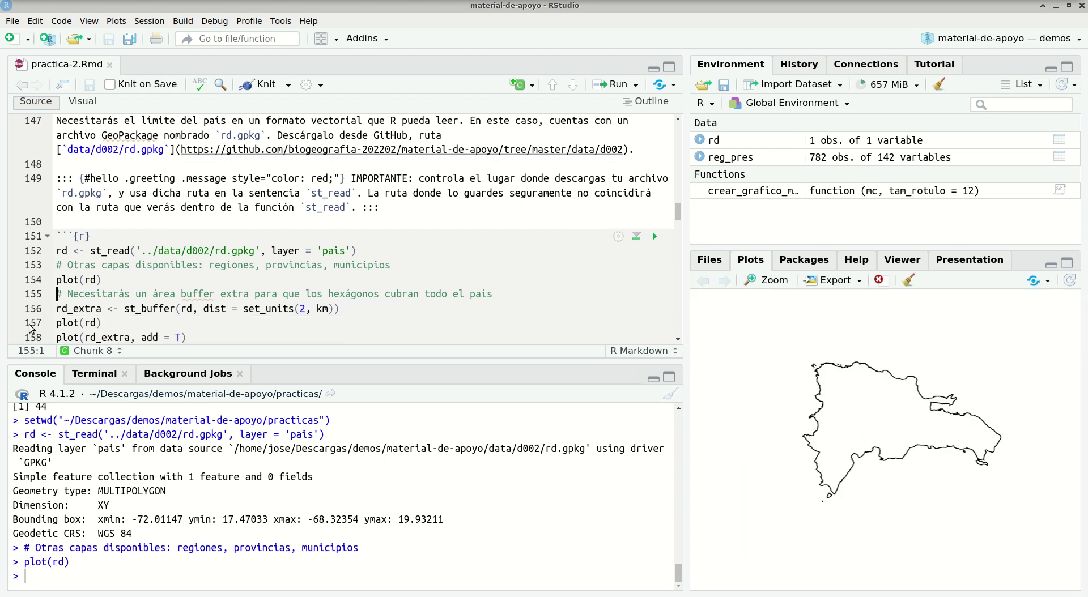
Examine the country outline plot in a maximized zoom window and close it.
click(766, 282)
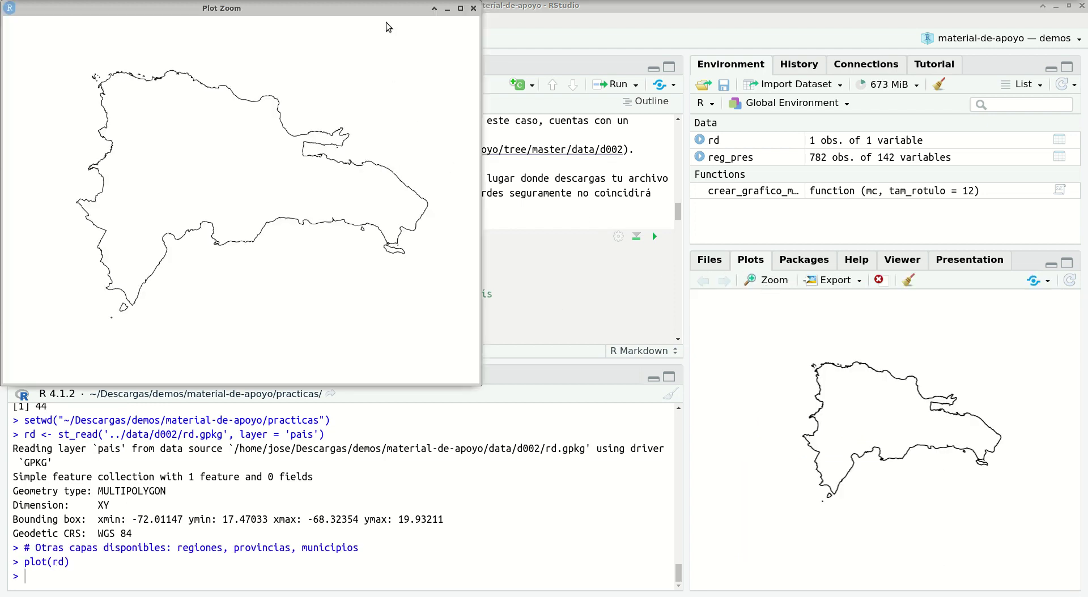
click(460, 9)
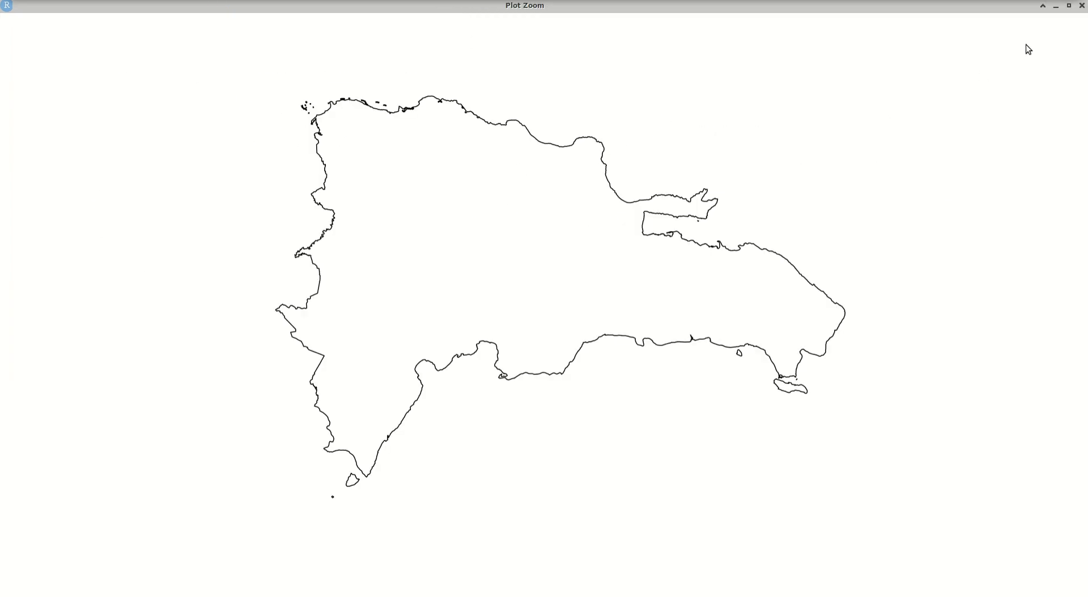
click(1082, 5)
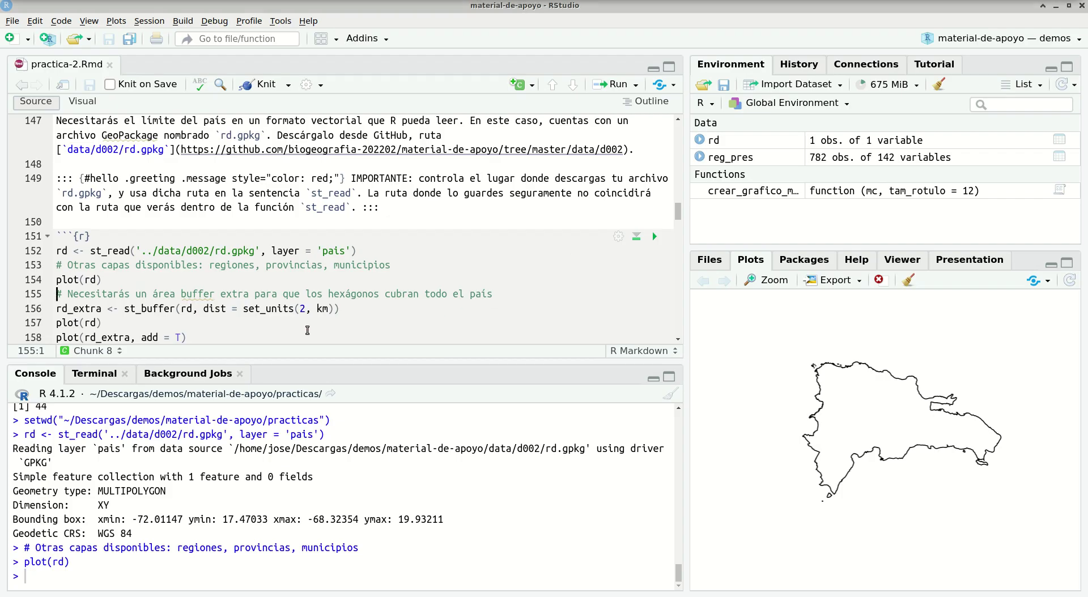
Create the 2 km rd_extra buffer around rd by running its chunk line, and plot rd with rd_extra added on top.
key(Down)
key(ctrl+Return)
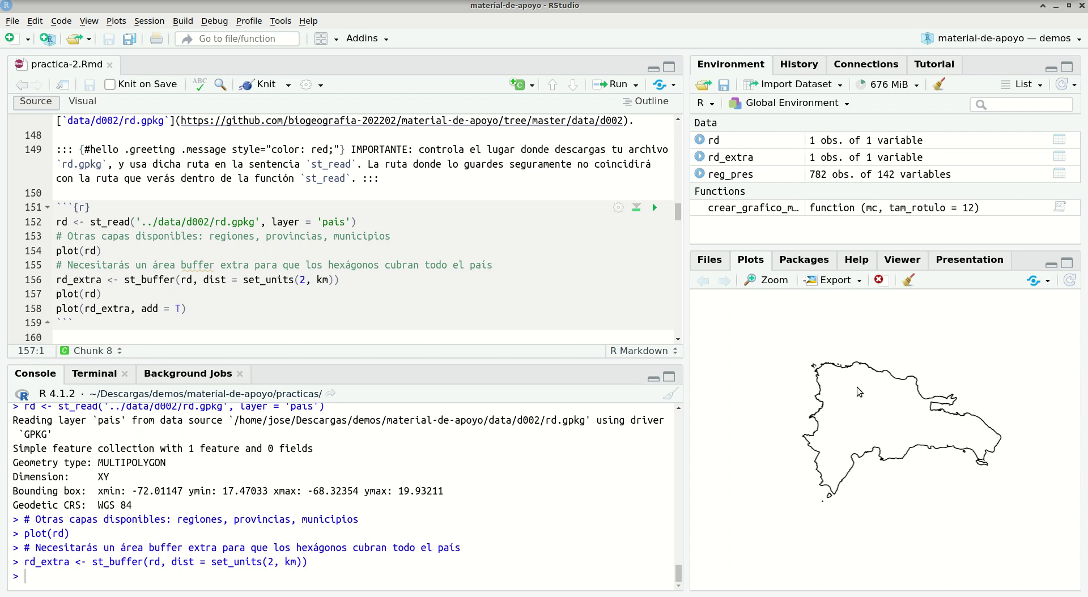
key(ctrl+Return)
key(ctrl+Return)
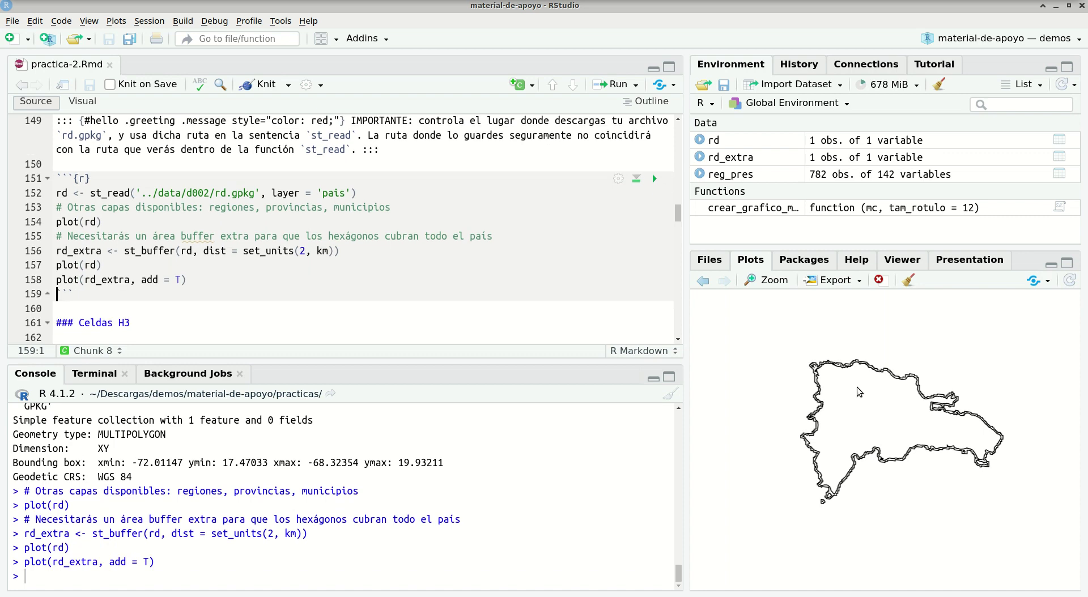
Examine the overlaid rd and rd_extra outlines in an enlarged plot window, close it, and return to the chunk.
click(766, 280)
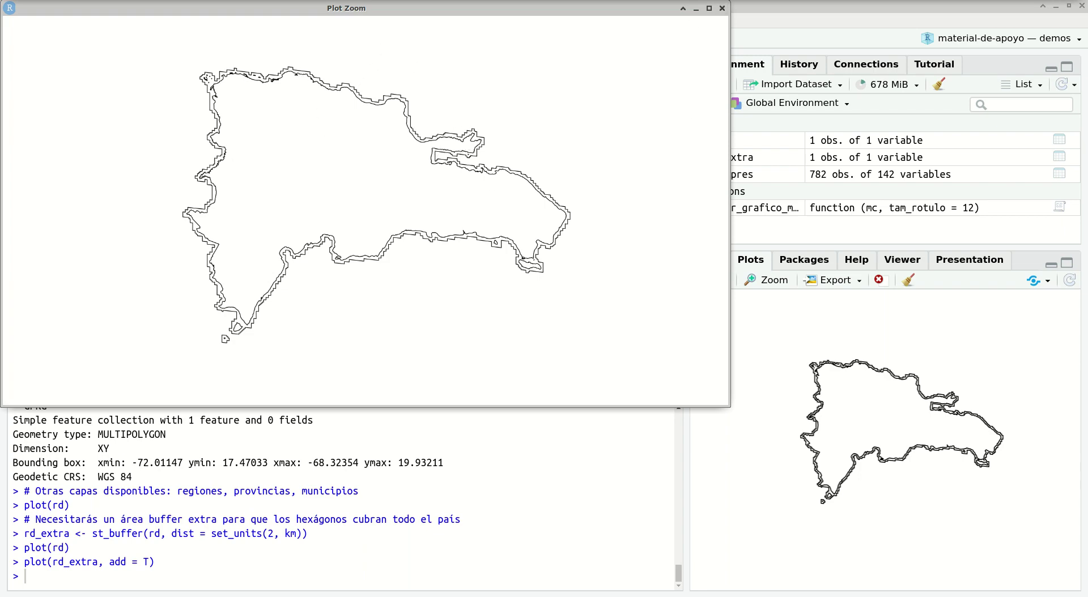
click(722, 8)
click(310, 269)
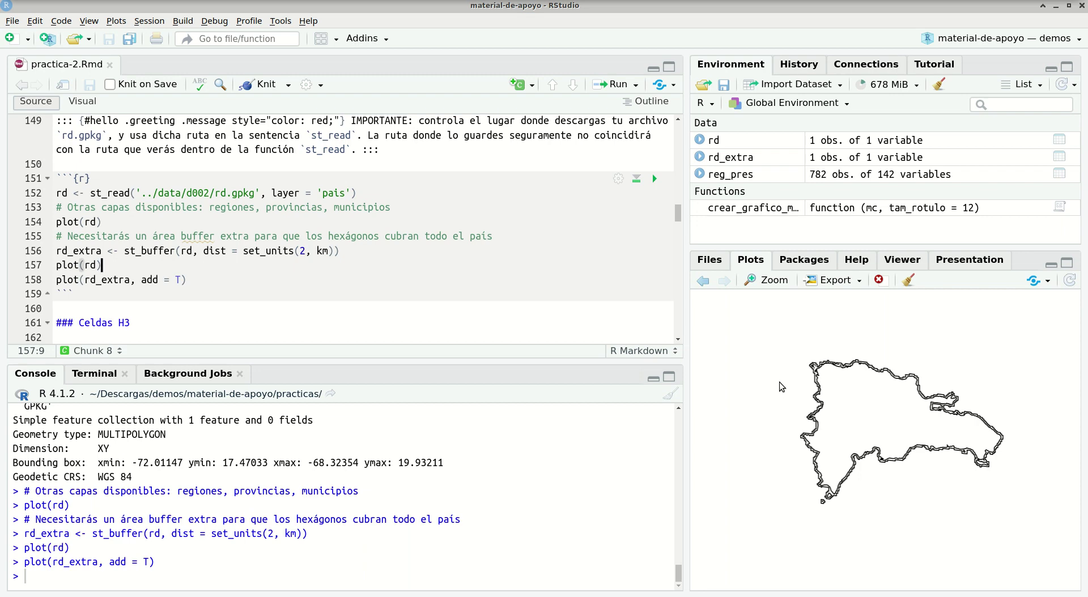
Read through the Celdas H3 section and place the cursor at the start of its chunk's resolucion line.
key(Down)
key(Down)
key(Down)
key(Down)
key(Down)
key(Down)
key(Down)
key(Down)
key(Down)
key(Down)
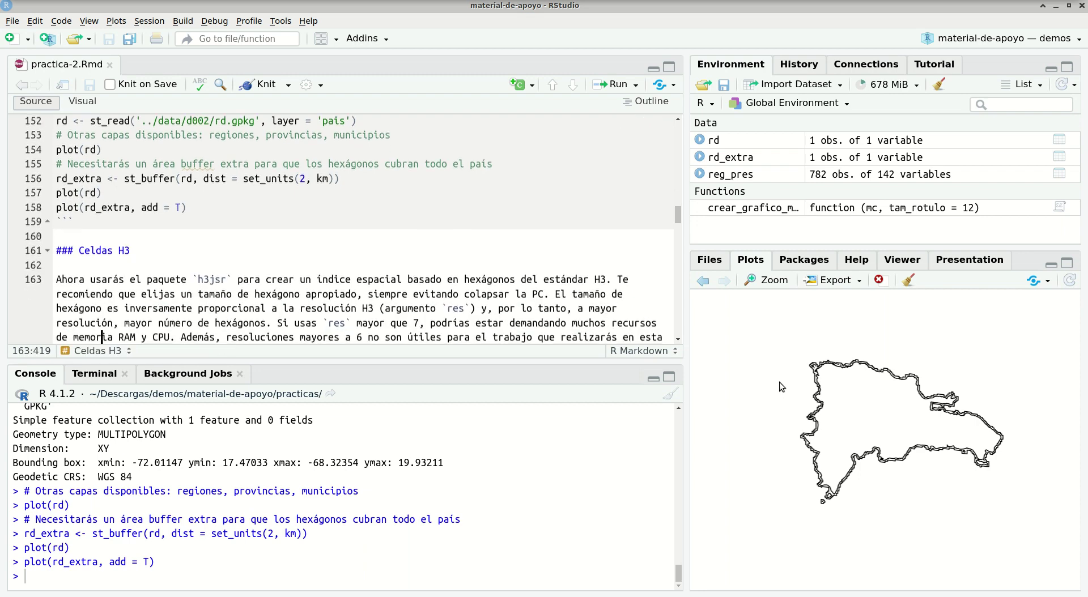
key(Down)
key(Down)
key(Down)
key(Down)
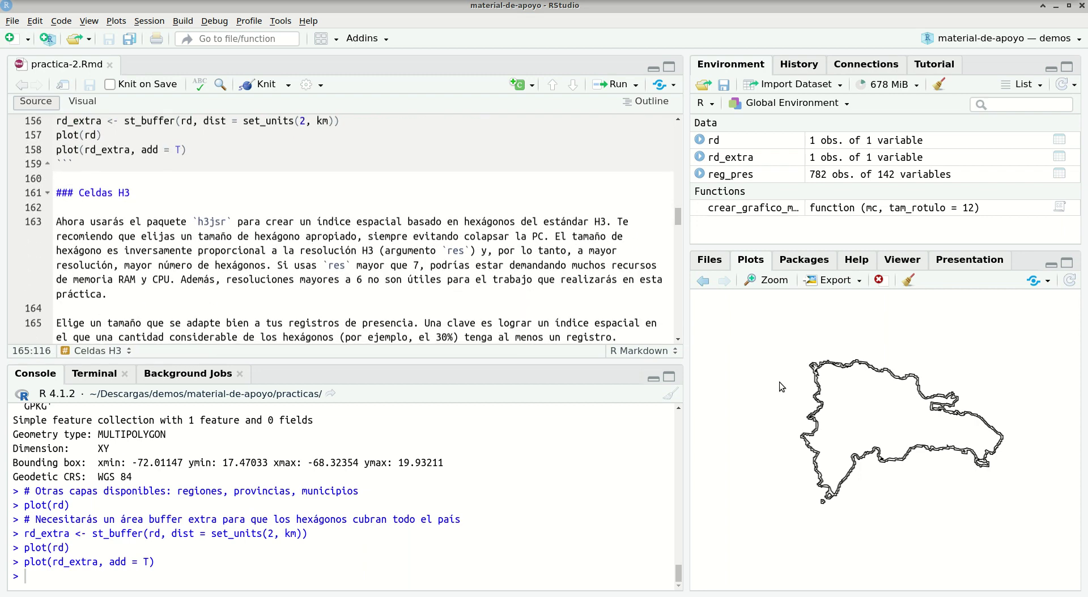
key(Down)
key(Down)
key(Down)
key(Down)
key(Down)
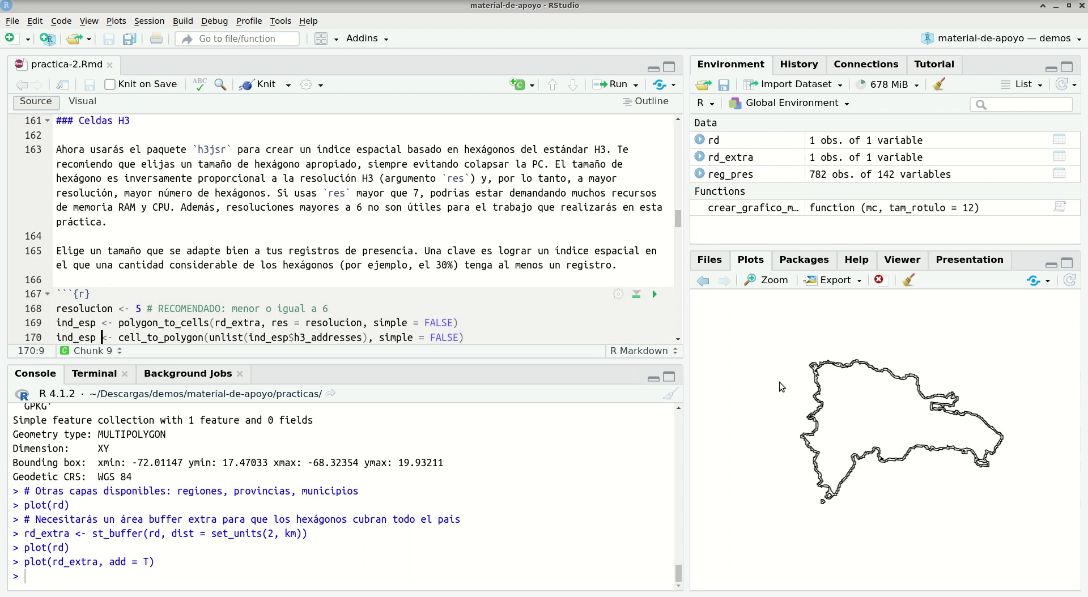
key(Up)
key(Up)
key(Home)
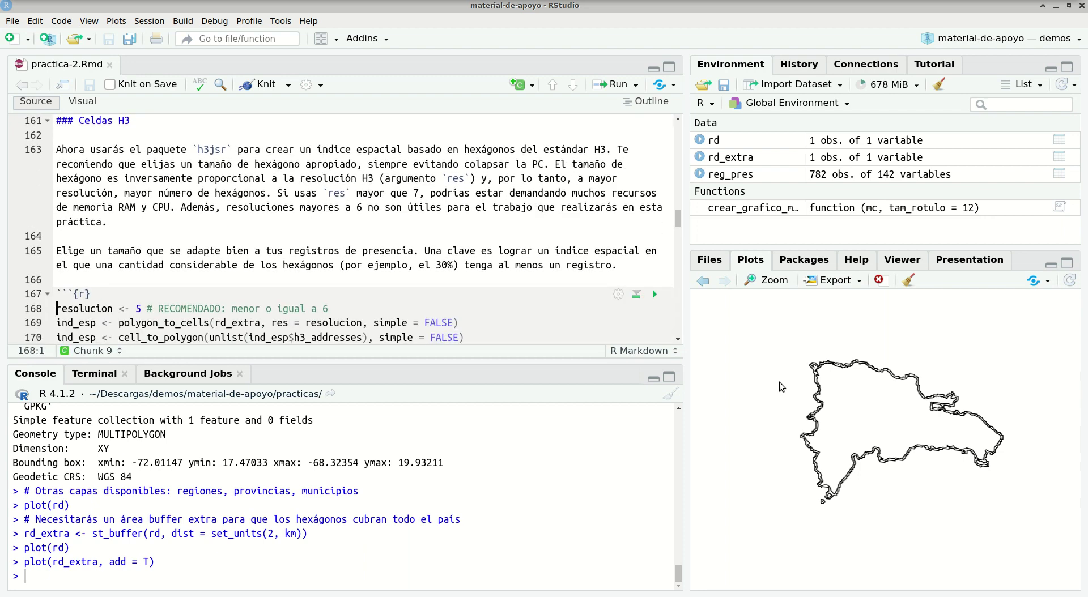
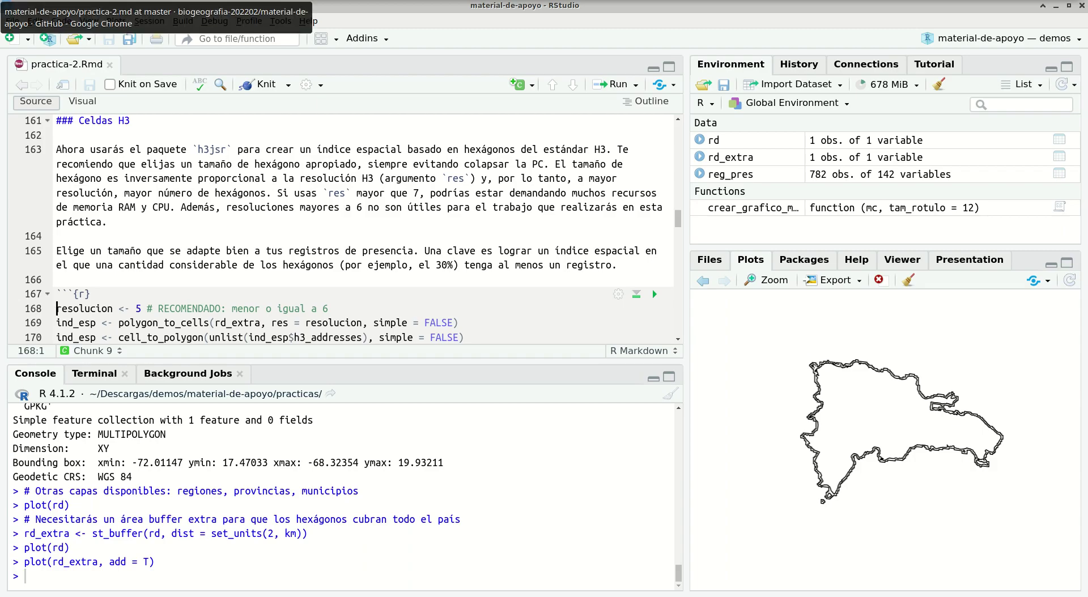
Switch to Chrome and open the h3geo.org site in a new tab.
click(250, 1)
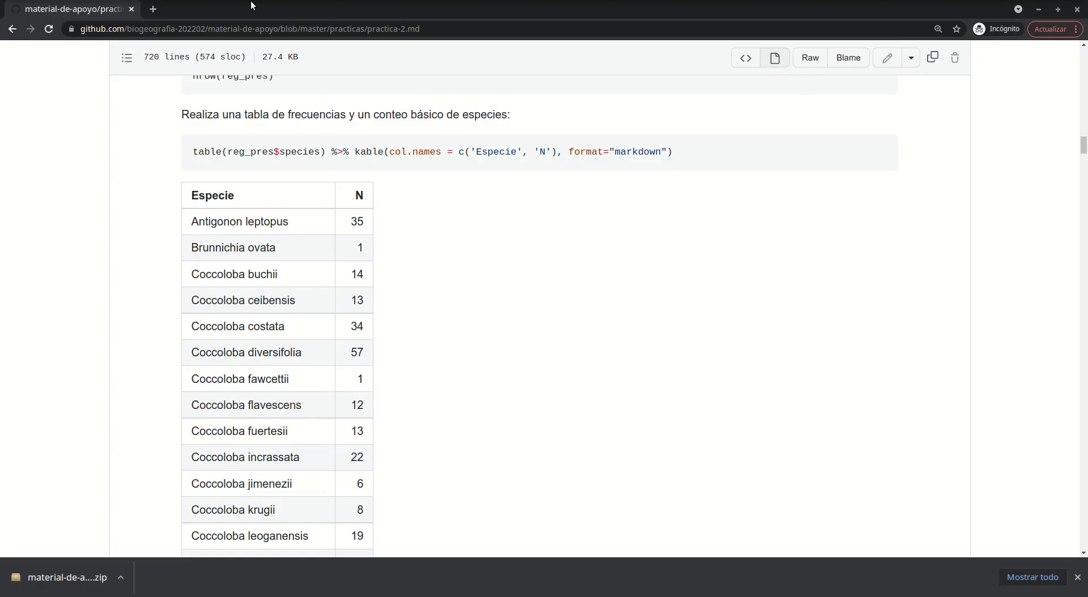
click(158, 8)
text(h3)
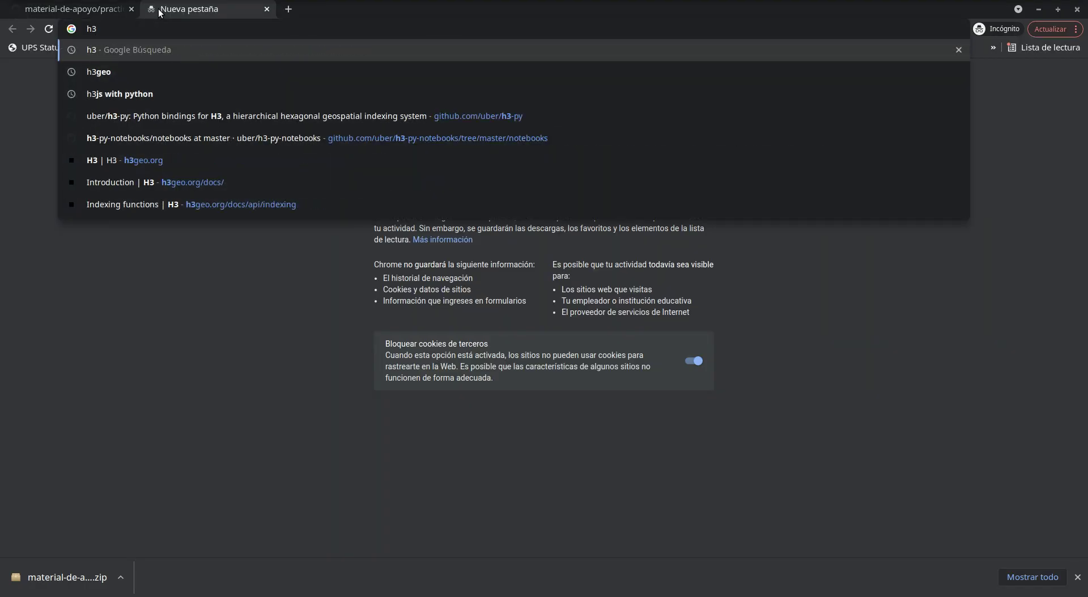
text(g)
key(Down)
key(Down)
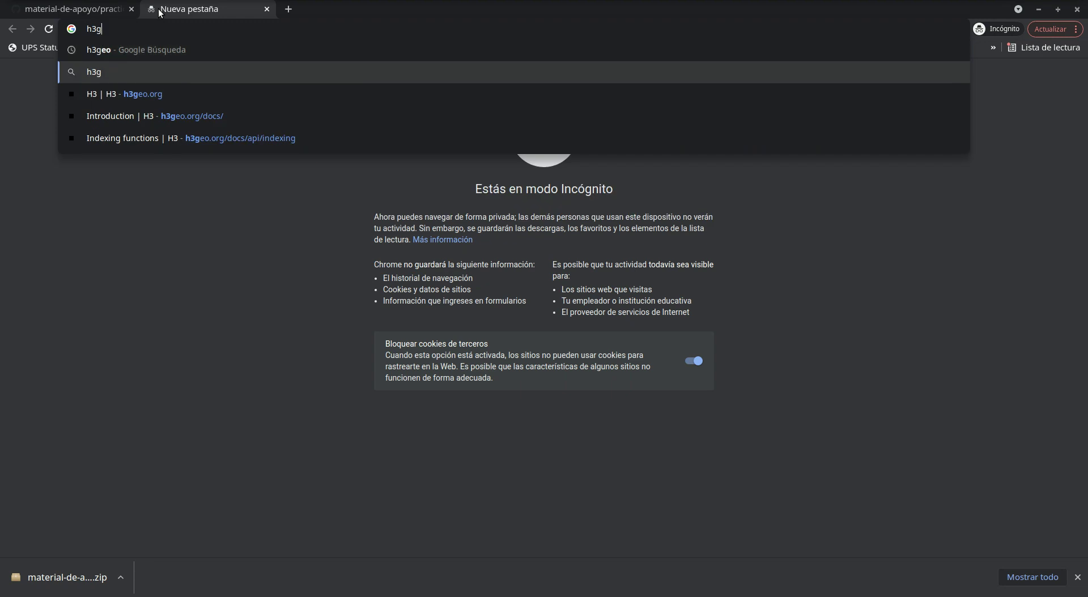
key(Return)
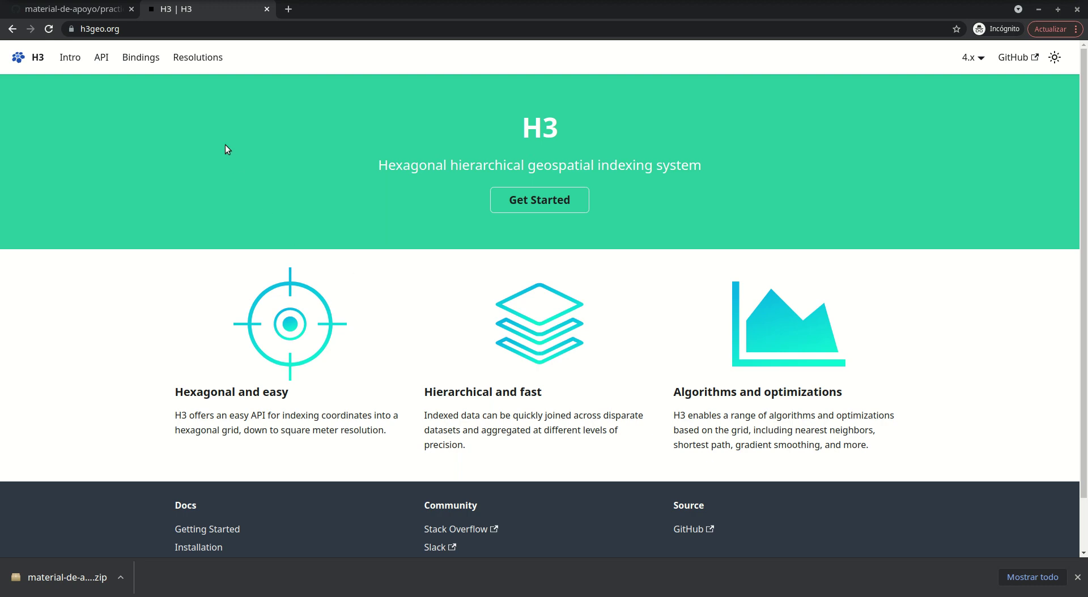
Open the H3 Resolutions page and examine the Cell counts table across the resolutions.
click(198, 57)
scroll(538, 383, down, 3)
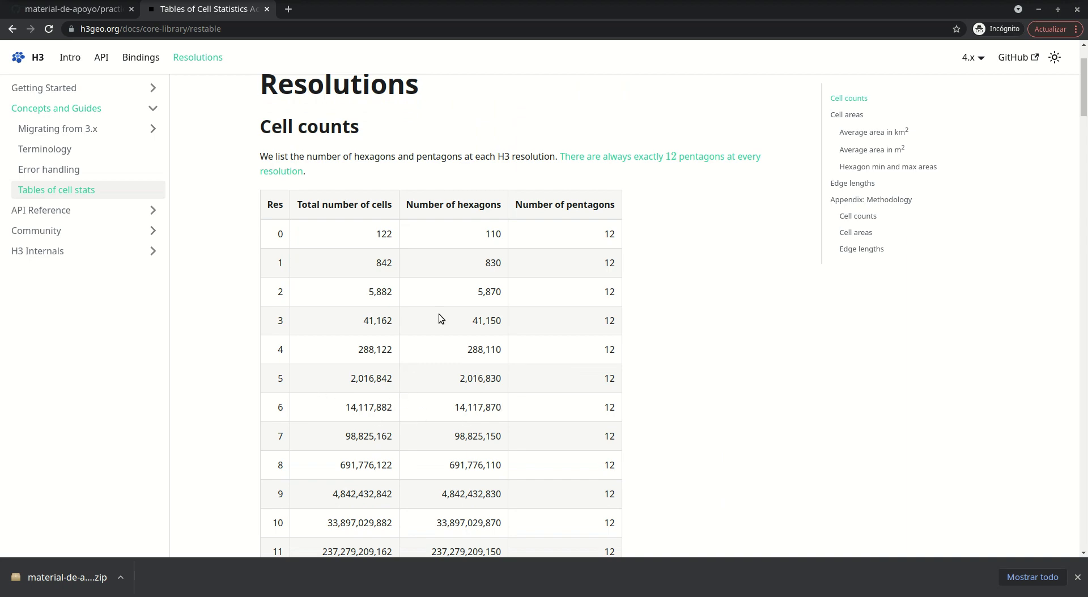
scroll(699, 400, down, 8)
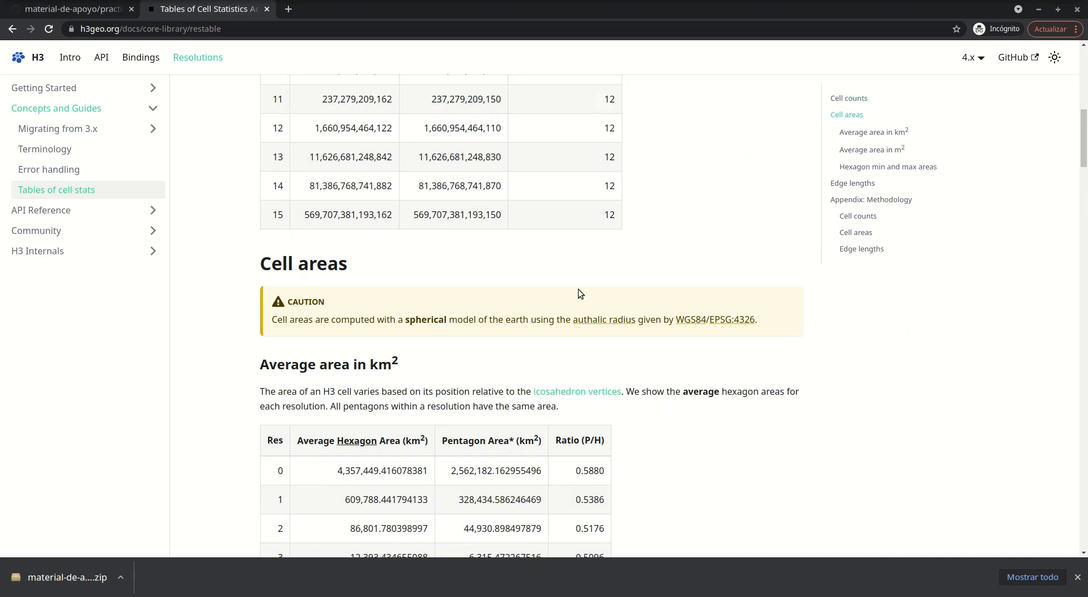
scroll(600, 315, down, 2)
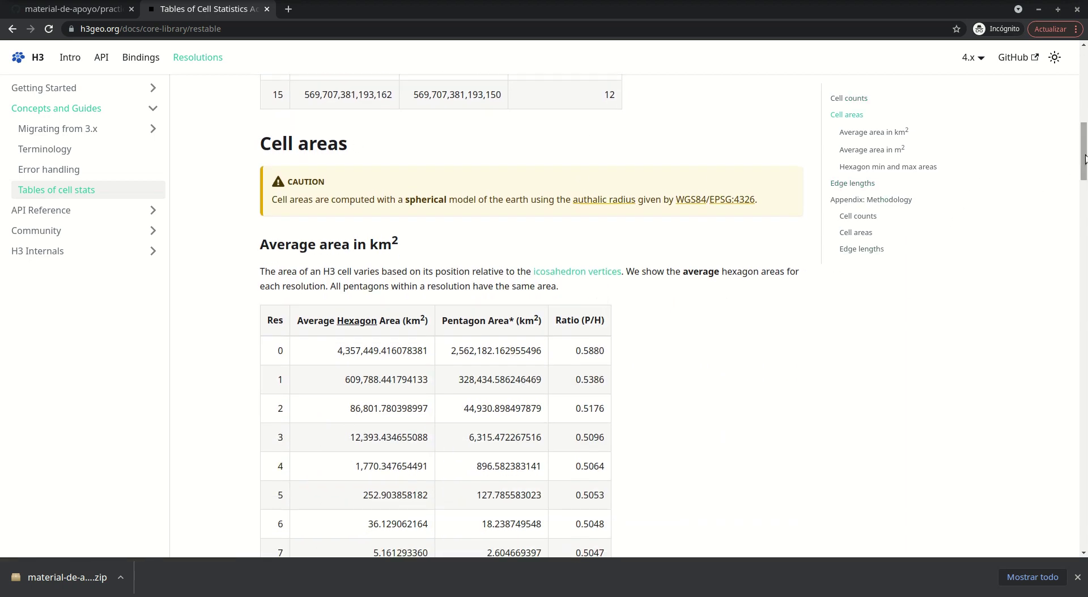
drag(1083, 162, 1084, 101)
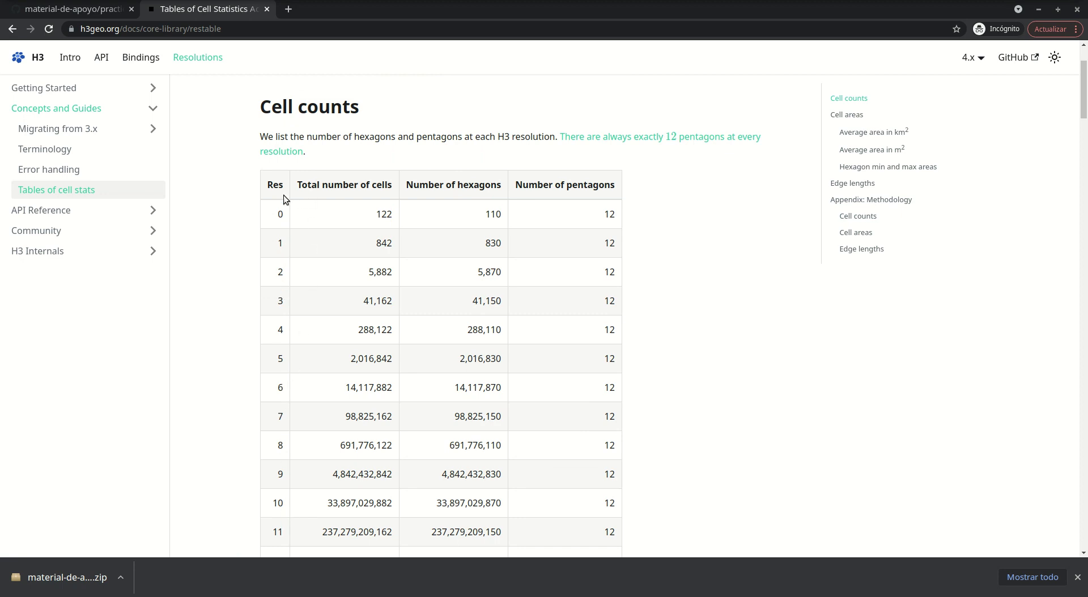
scroll(288, 291, down, 2)
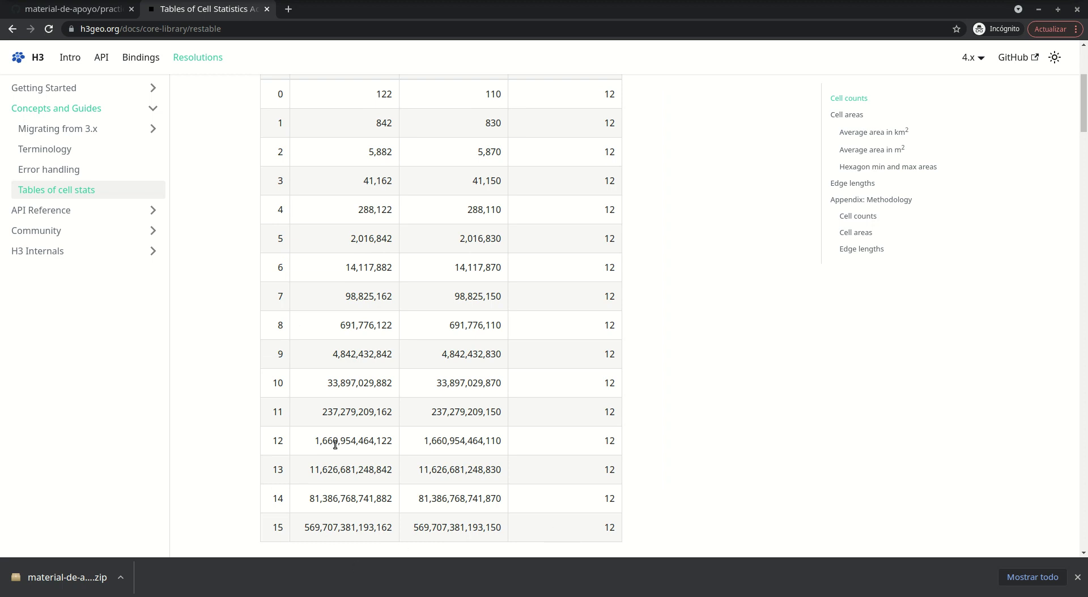
scroll(335, 445, up, 2)
Examine the average cell area tables and the methodology appendix, close the H3 page, and switch back to RStudio.
scroll(335, 445, down, 7)
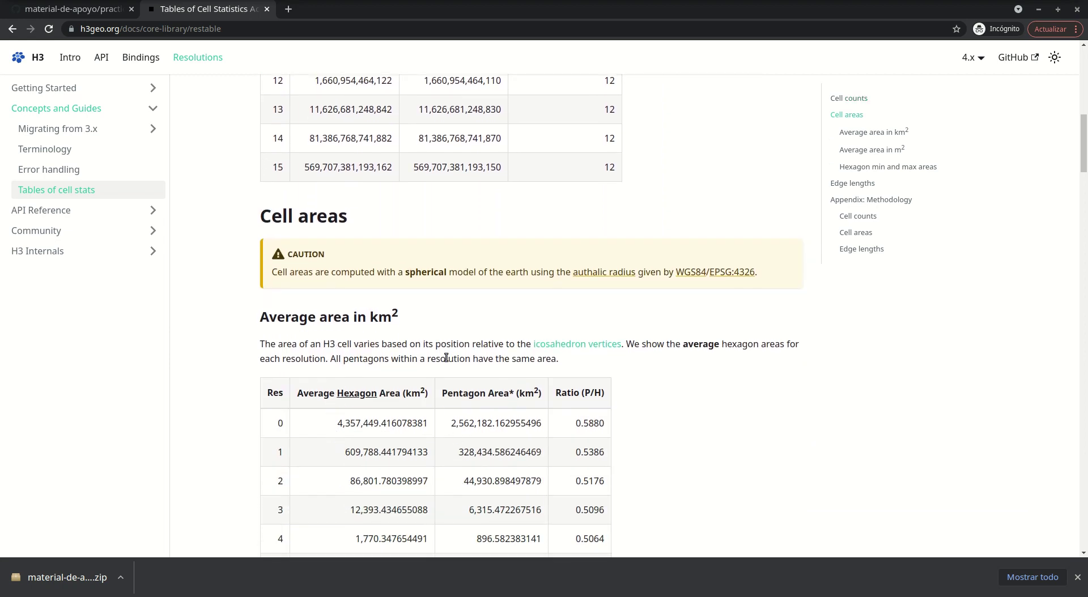
scroll(393, 448, down, 6)
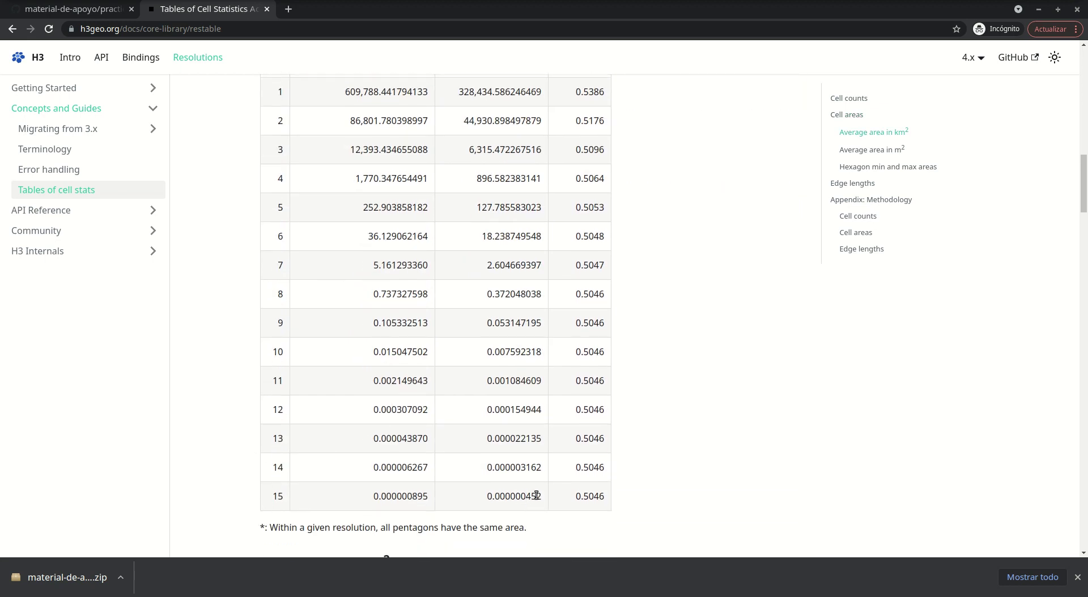
scroll(538, 499, up, 4)
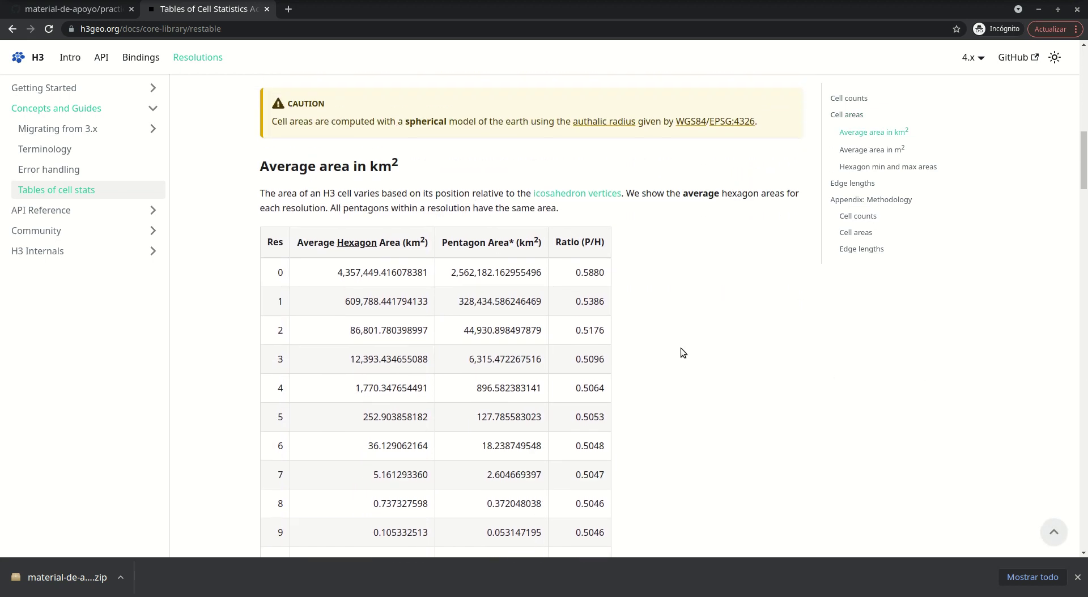
scroll(680, 351, down, 10)
scroll(679, 348, down, 1)
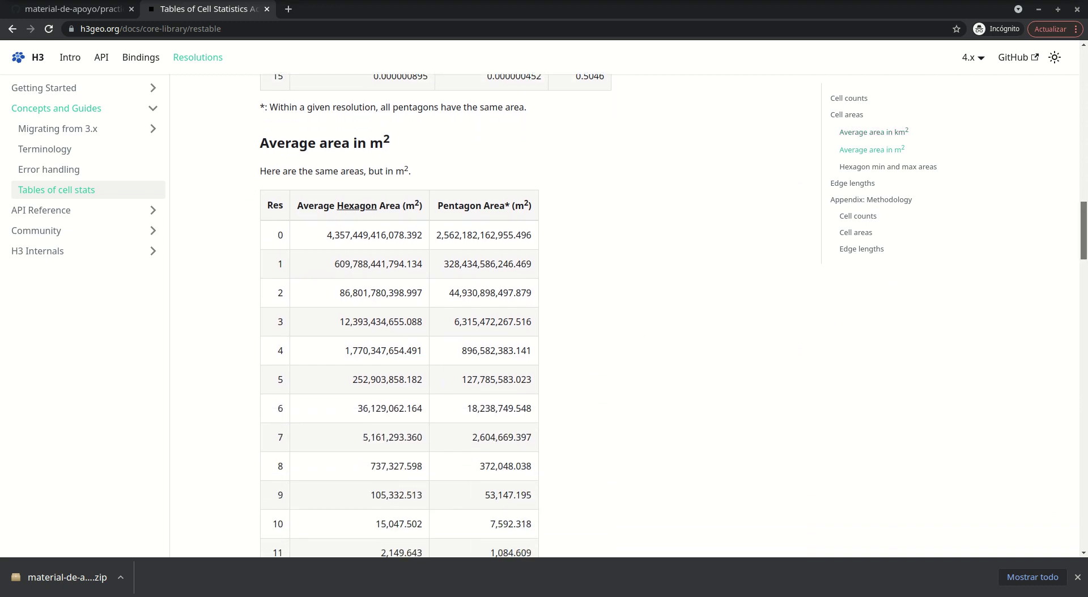
scroll(754, 333, down, 12)
scroll(556, 225, down, 20)
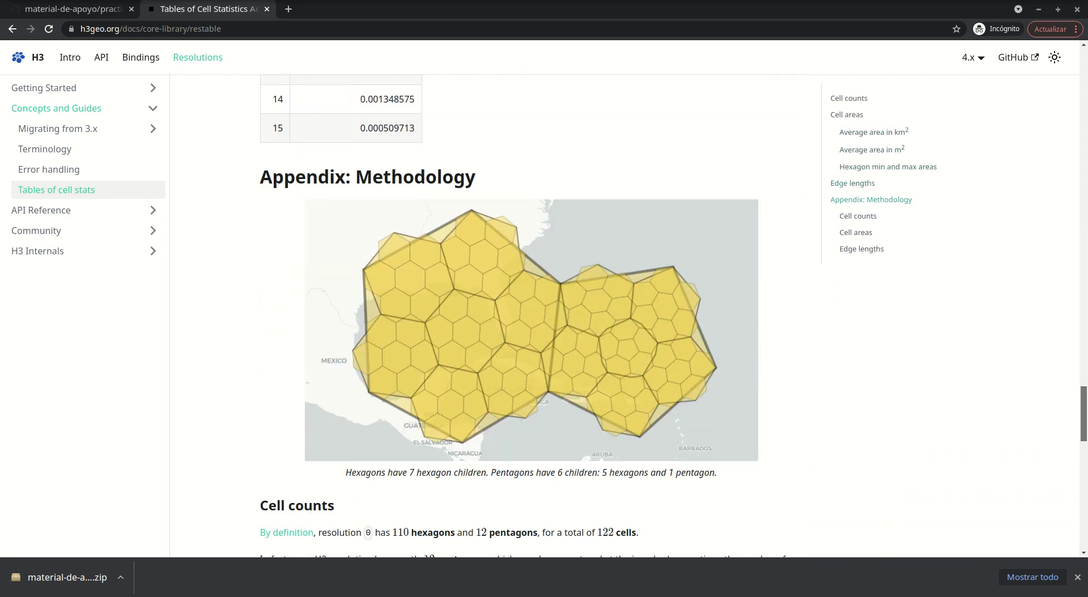
click(267, 9)
key(alt+Tab)
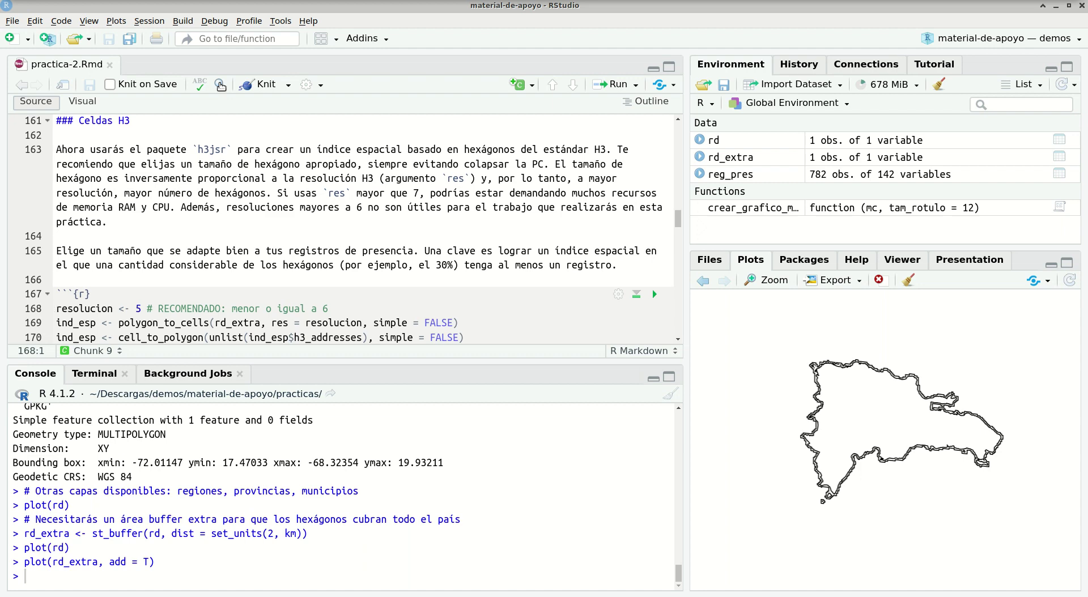
Run the Celdas H3 chunk line by line to build the ind_esp hexagons from rd_extra at resolution 5 and plot them over rd.
key(ctrl+Return)
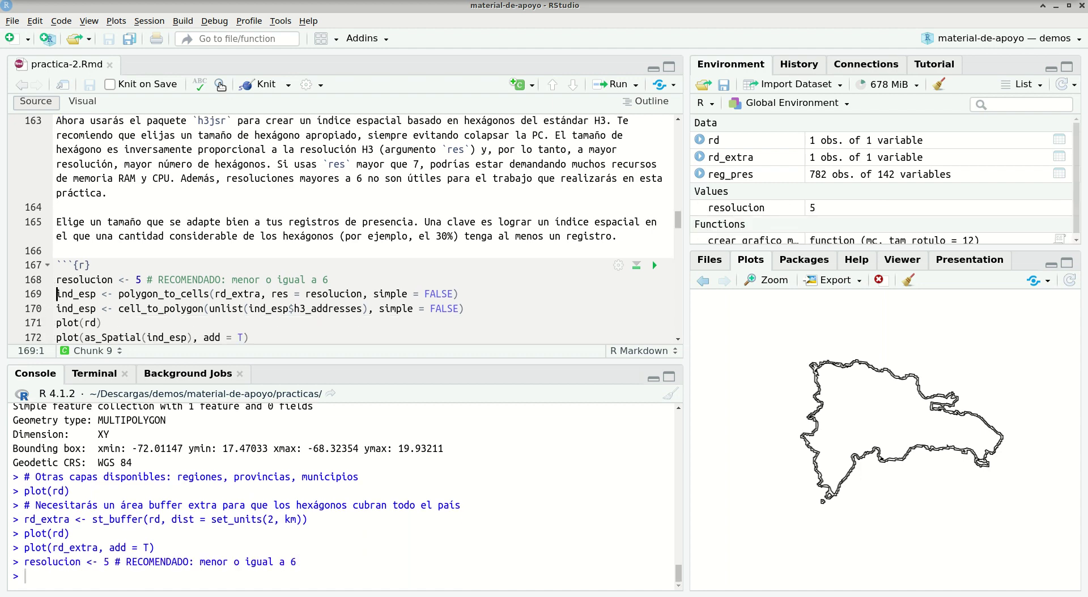
key(ctrl+Return)
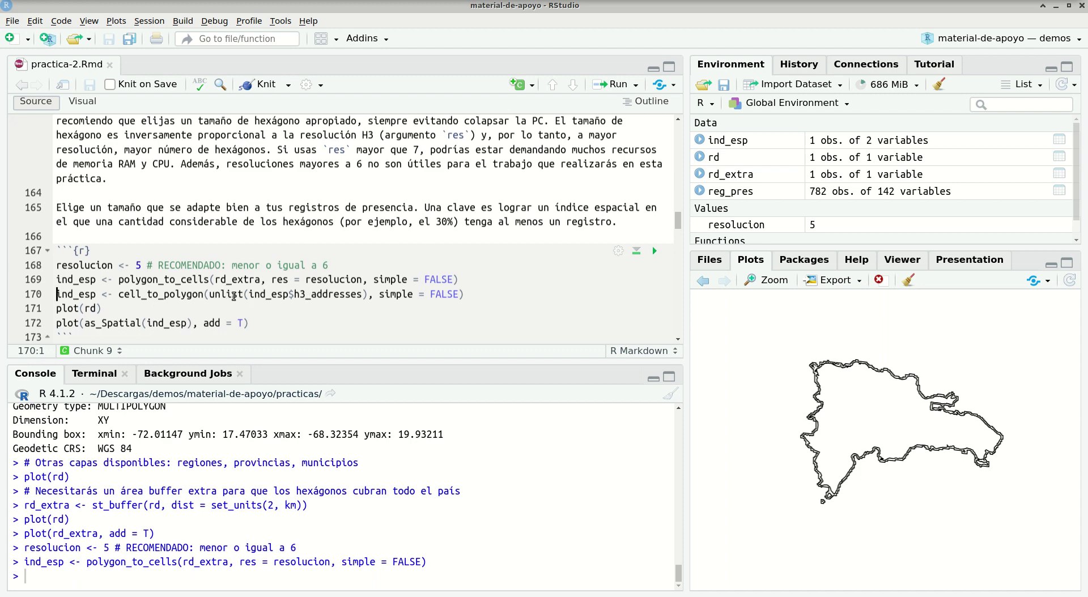
key(ctrl+Return)
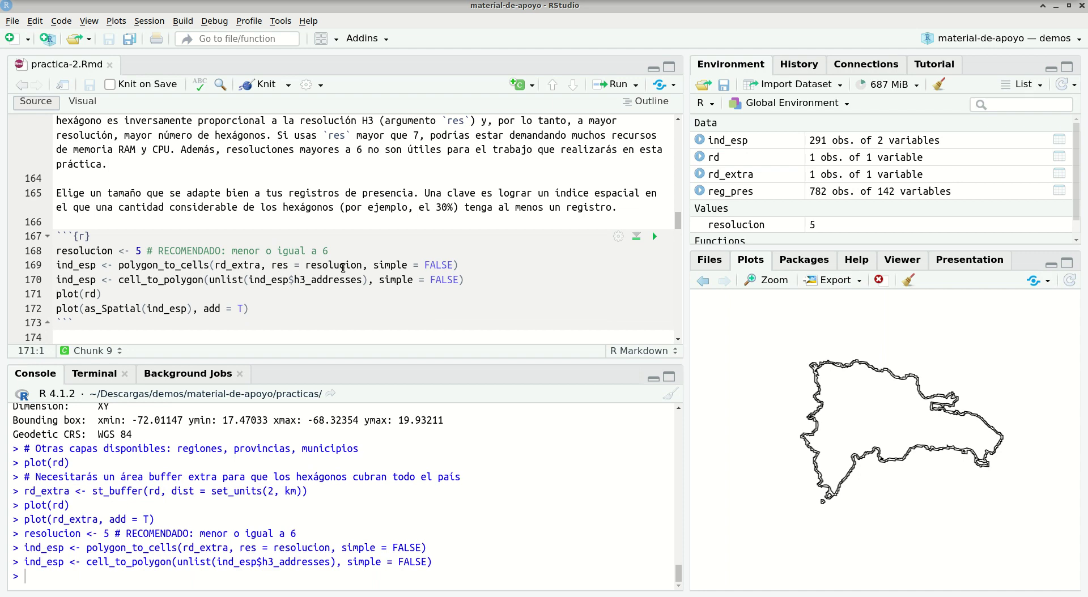
key(ctrl+Return)
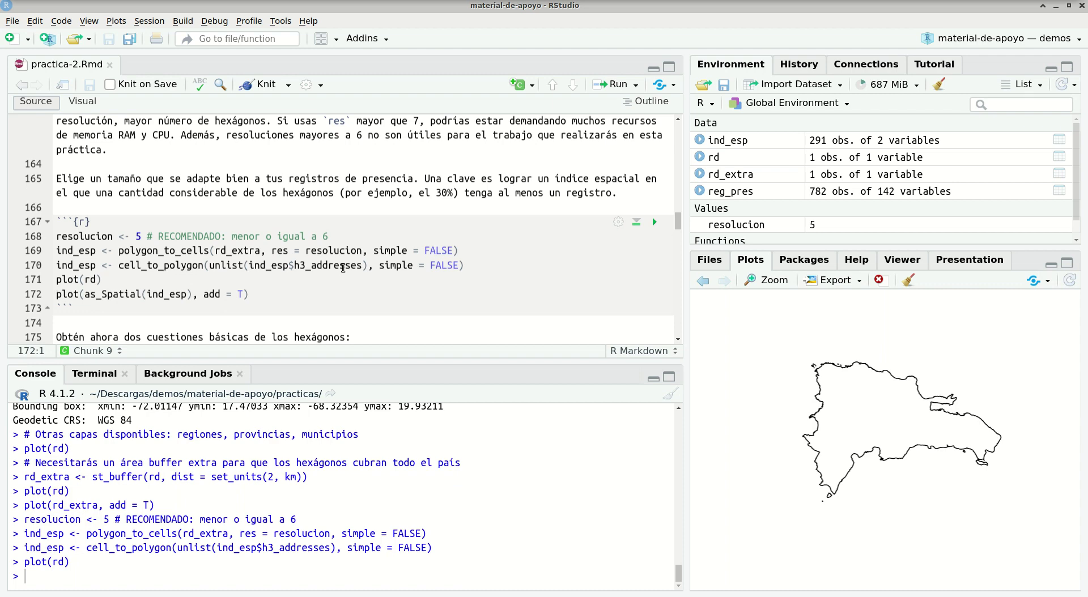
key(ctrl+Return)
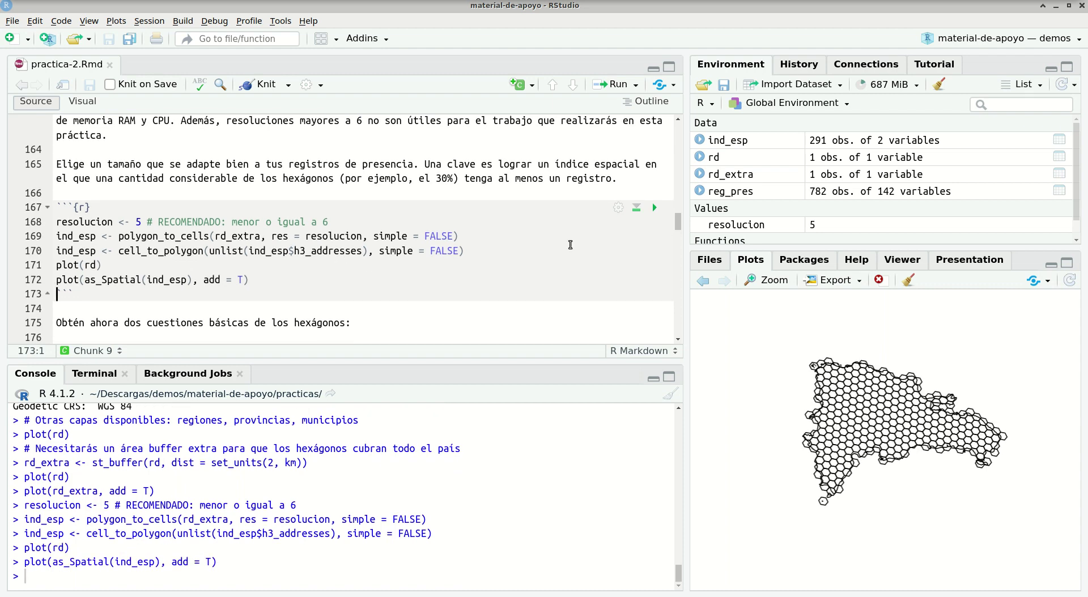
Examine the hexagon grid in an enlarged plot window and move that window aside so the chunk's code can be read.
click(771, 280)
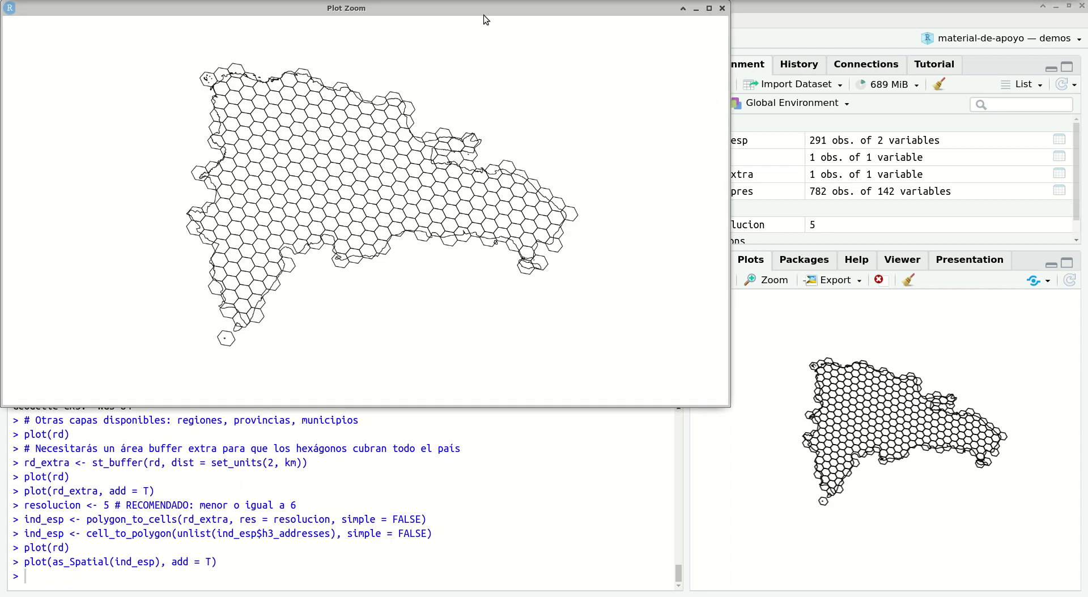
drag(463, 11, 771, 133)
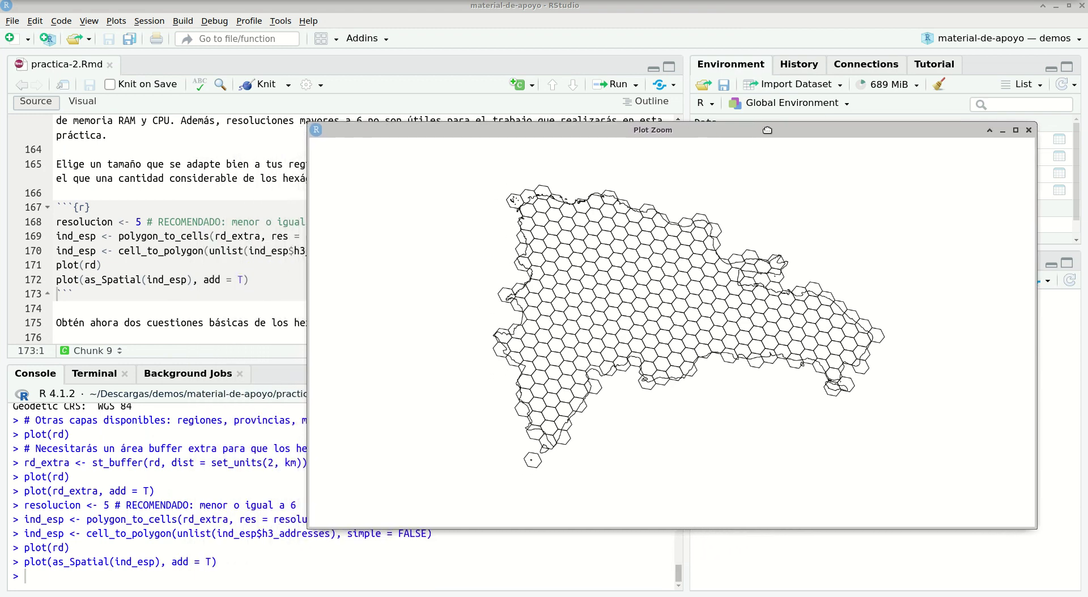
drag(472, 132, 624, 117)
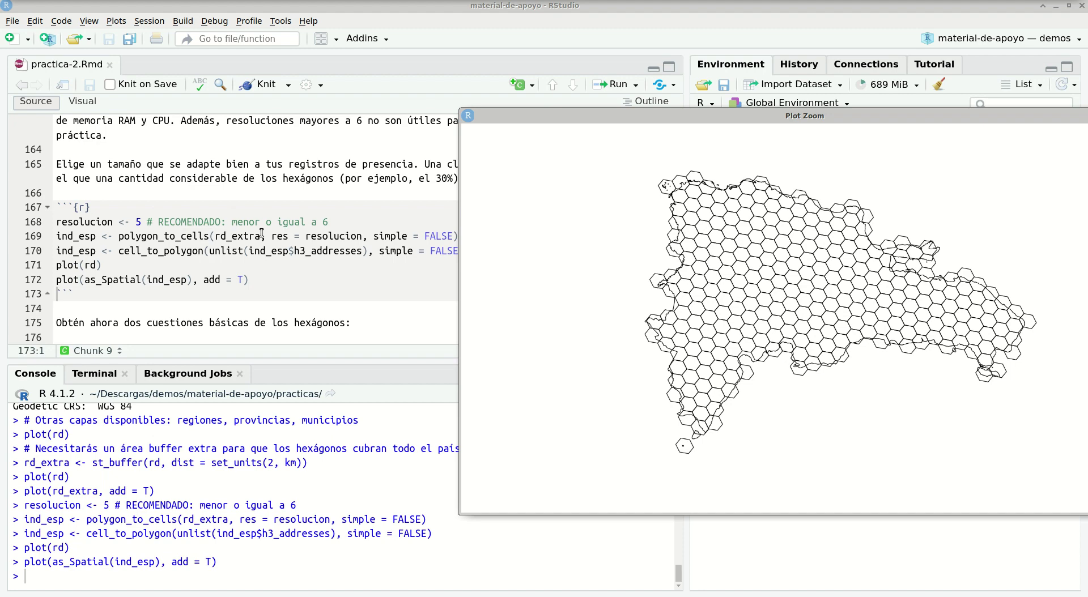
Change plot(rd) to plot(rd_extra) in the H3 chunk and rerun its two plotting lines.
click(86, 263)
key(Right)
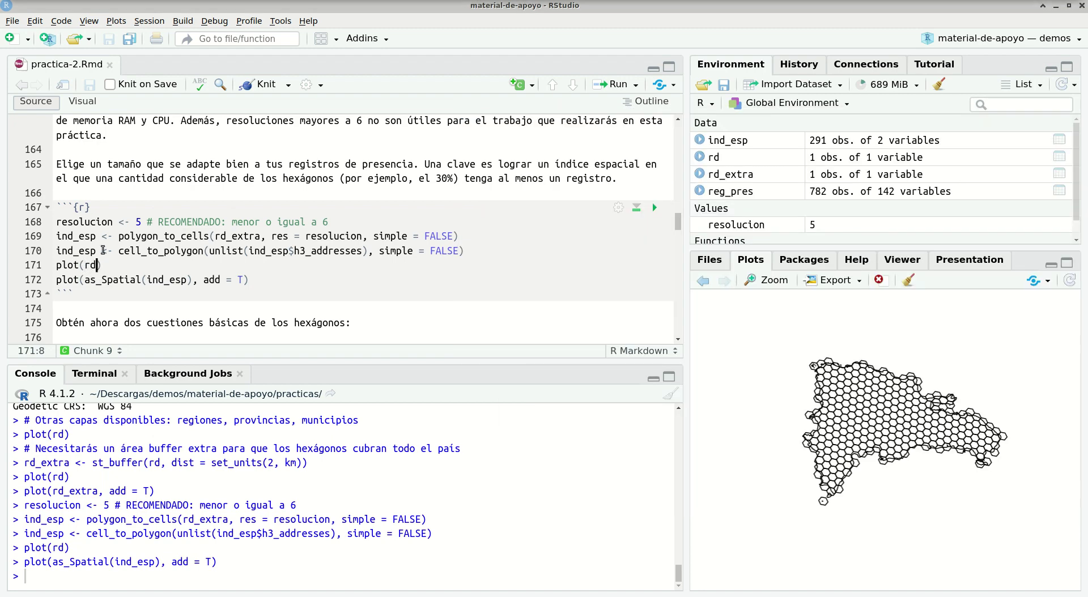
text(_extra)
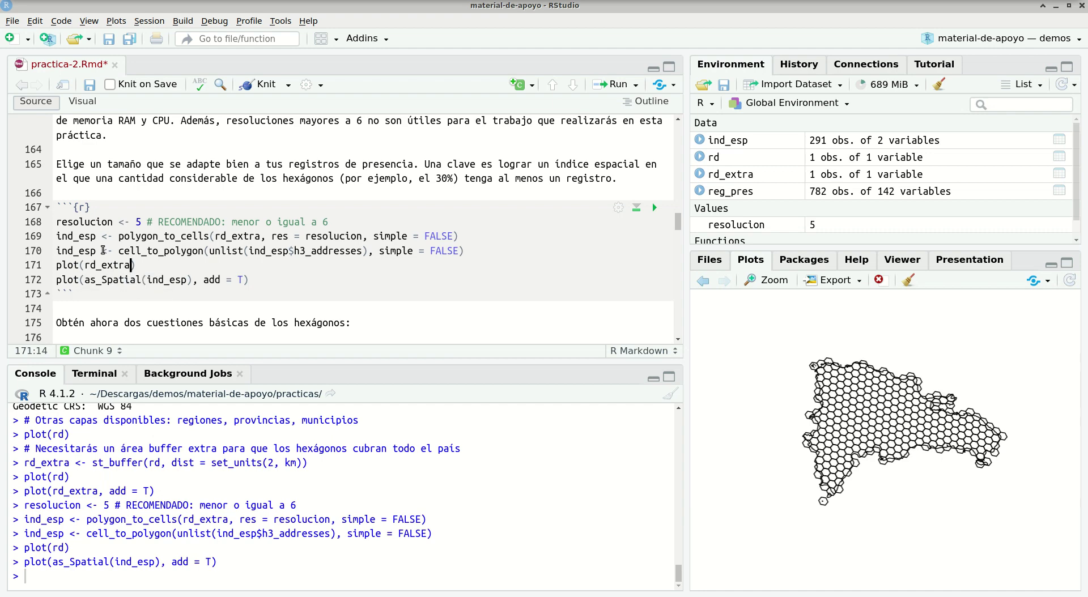
key(Home)
key(shift+Down)
key(shift+Down)
key(shift+Left)
key(ctrl+Return)
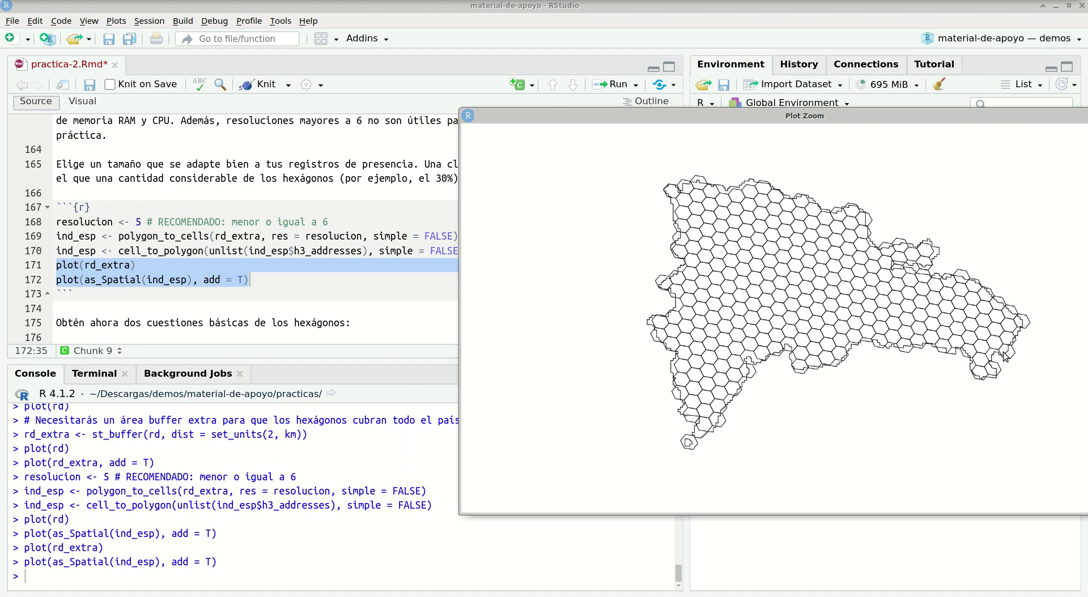
Add the line plot(rd, add=T) at the end of the H3 chunk, run it, and view the result in the enlarged plot.
click(268, 277)
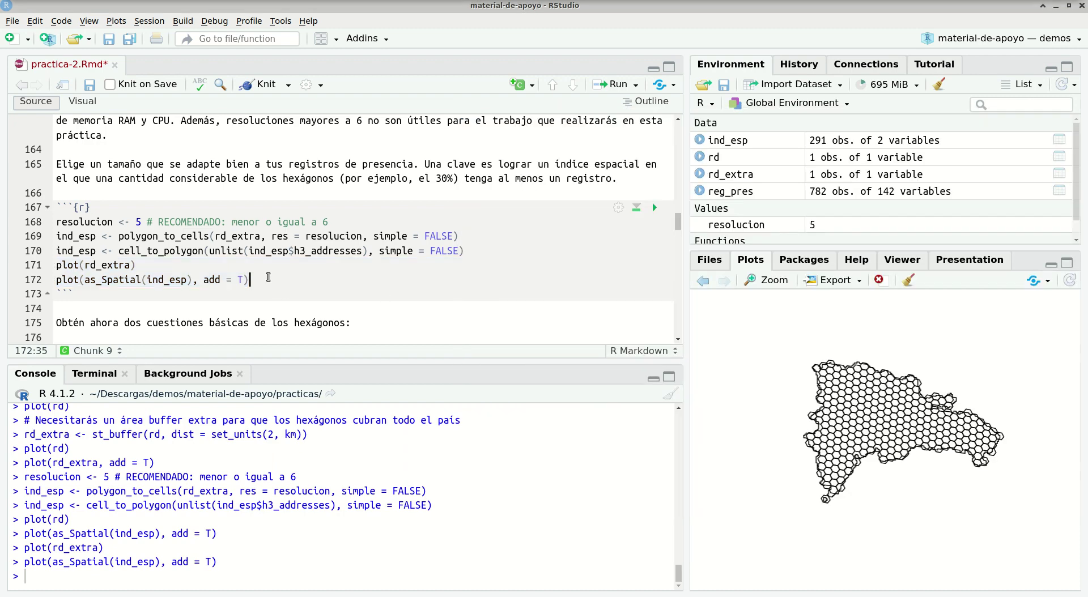
key(Return)
text(plot(rd)
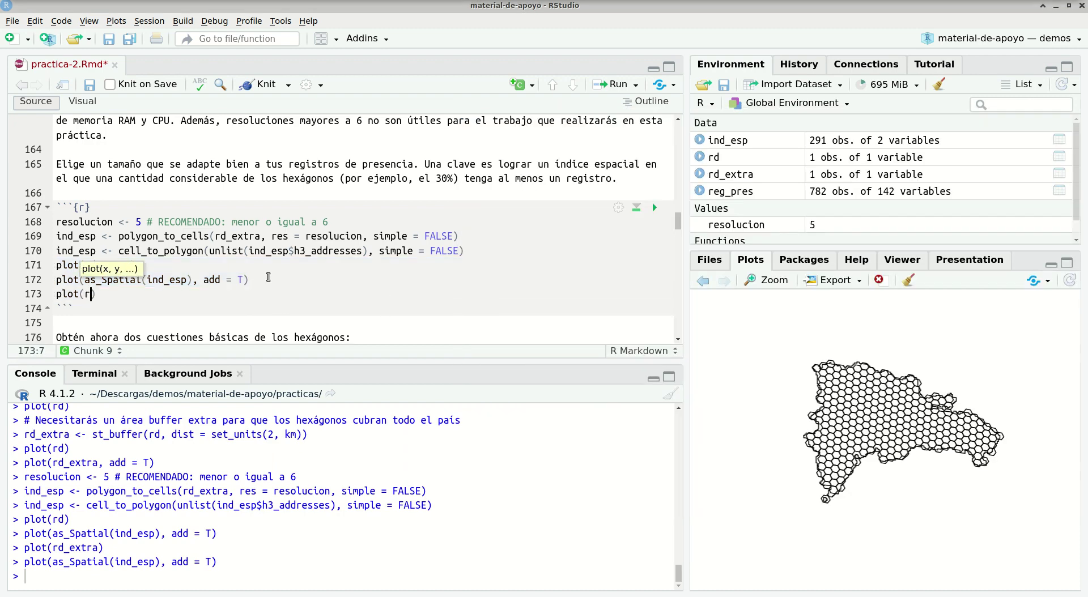
text(, add=T)
key(ctrl+Return)
key(alt+Tab)
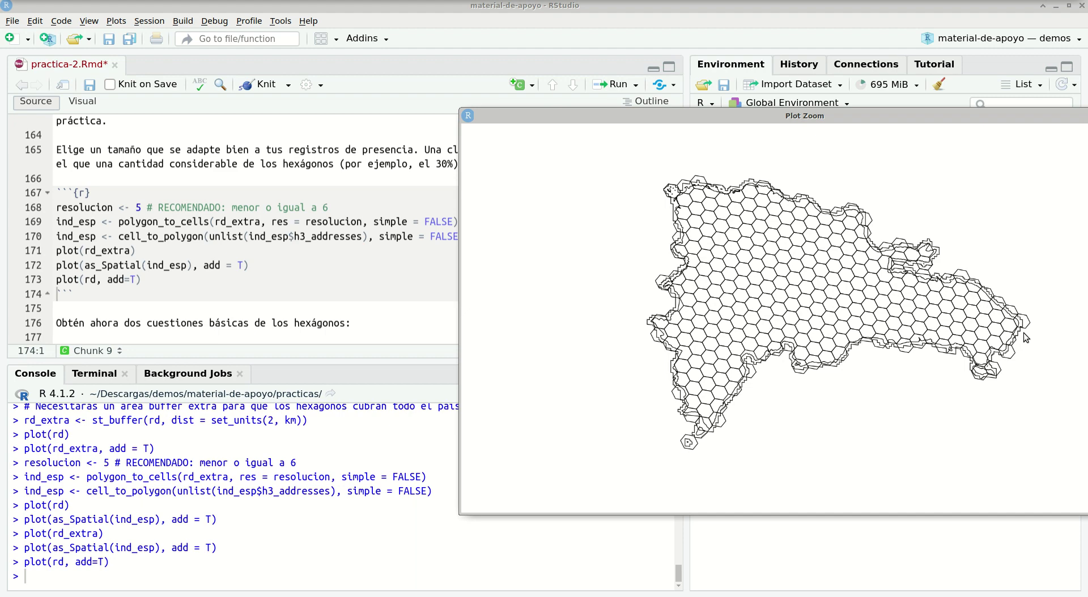
Run nrow(ind_esp) in the next chunk to print the number of hexagons.
click(132, 279)
key(Down)
key(Down)
key(Down)
key(Down)
key(Down)
key(Down)
key(Down)
key(Down)
key(Down)
key(Down)
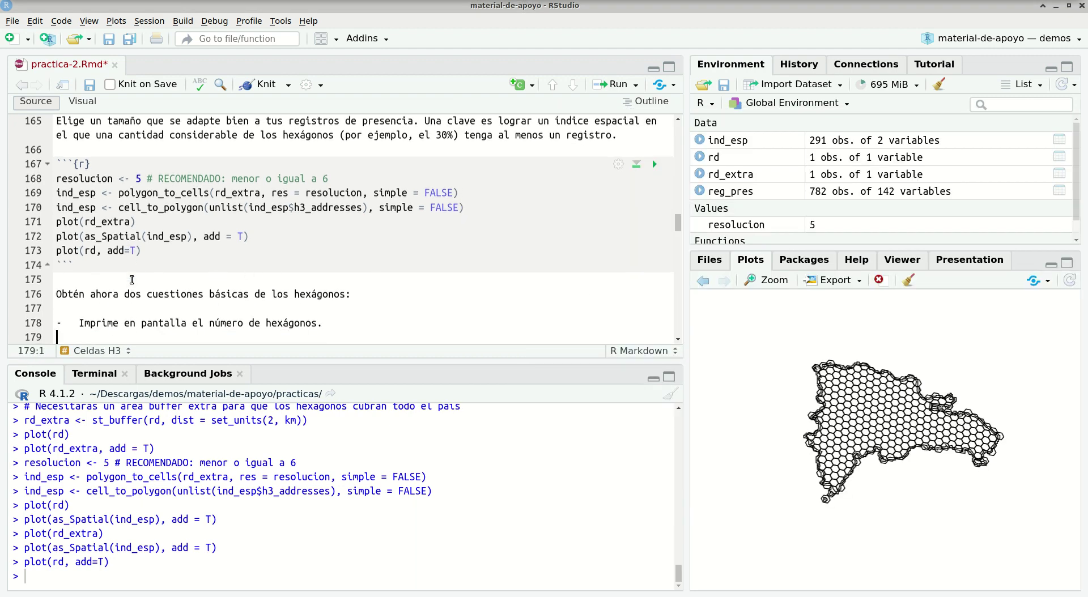
key(Up)
key(Up)
key(End)
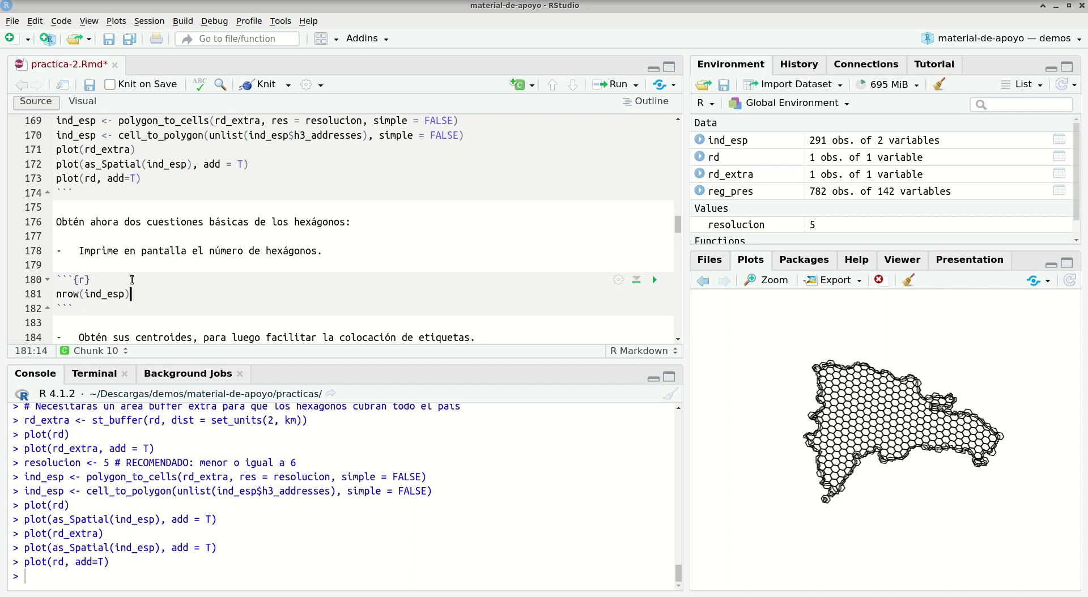
key(ctrl+Return)
Check the enlarged hexagon plot, then run the ind_esp_centroides chunk to compute the hexagon centroids with their lon and lat columns.
key(Down)
key(Down)
key(Down)
key(Down)
key(Down)
key(Down)
key(Down)
key(Down)
key(Down)
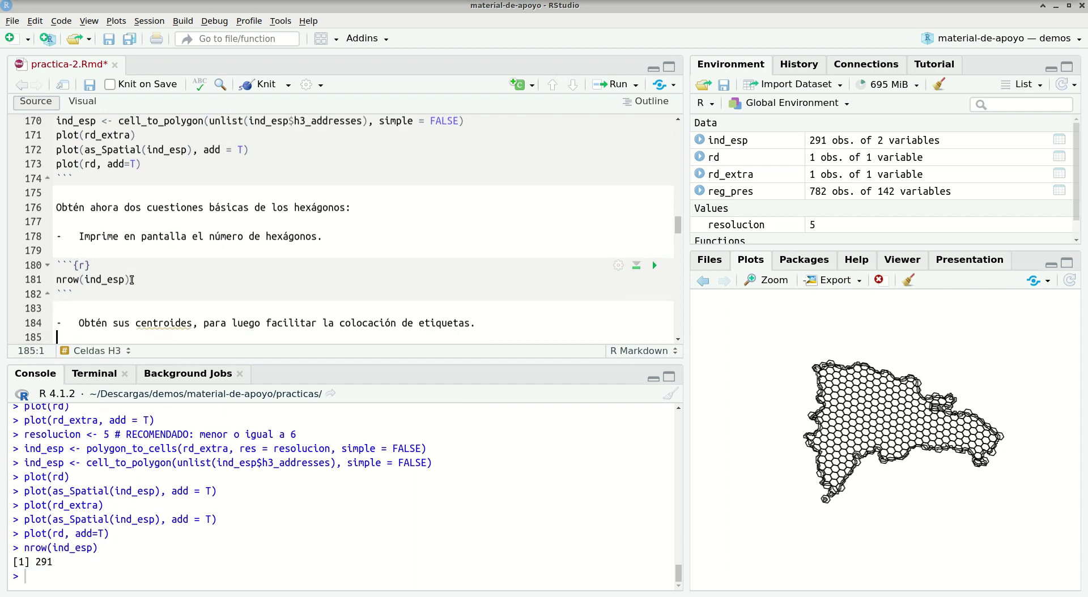
key(Up)
key(Up)
key(Up)
key(Up)
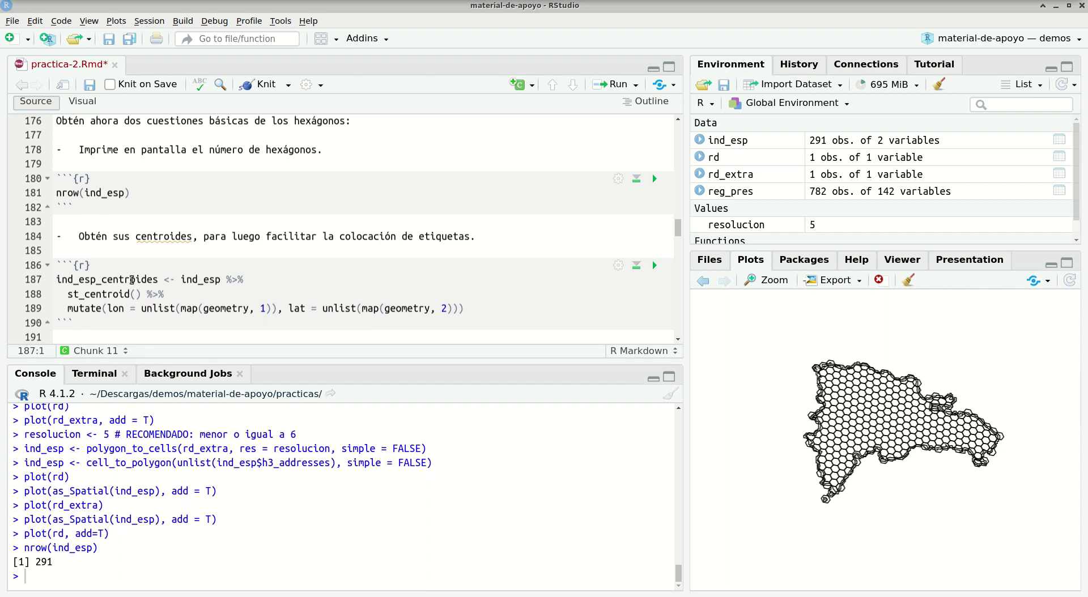
key(alt+Tab)
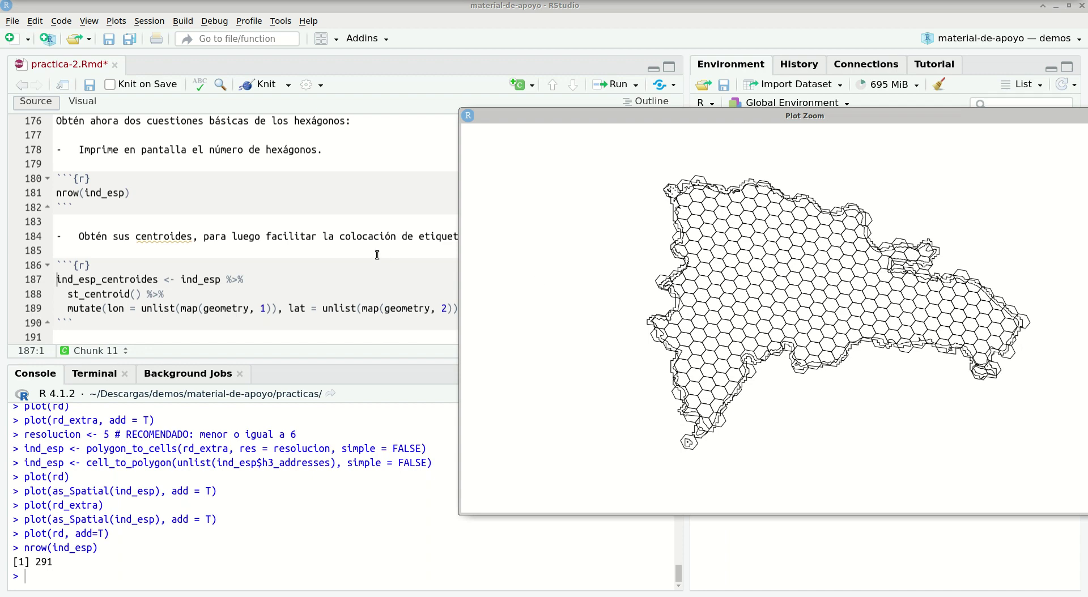
key(alt+Tab)
key(ctrl+Return)
Plot ind_esp and overlay ind_esp_centroides with cex = 0.2, running the lines one by one, and inspect the maximized plot window.
key(Down)
key(Down)
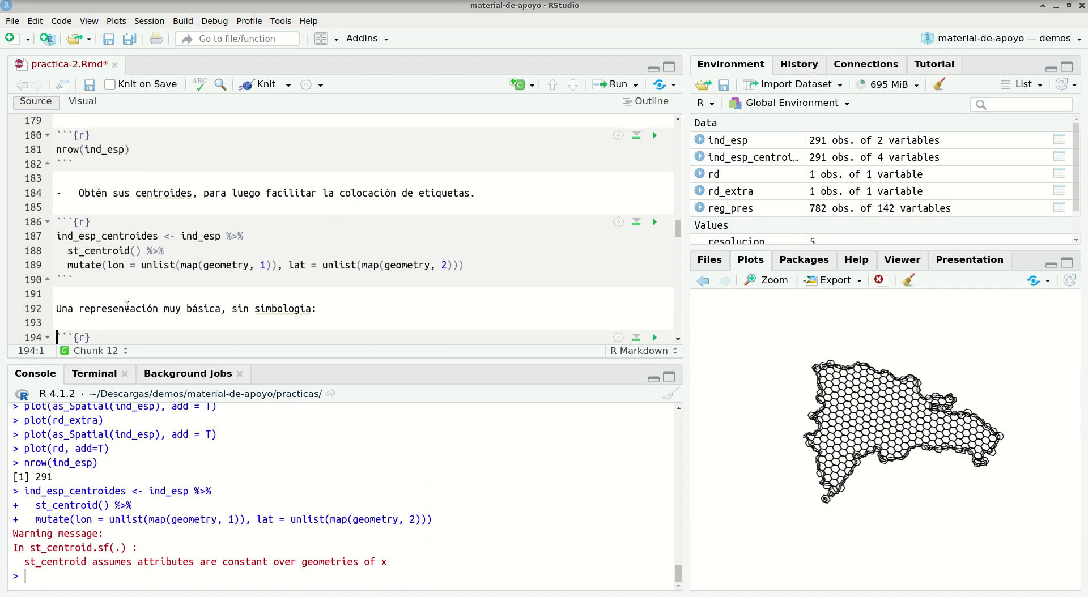
key(Down)
key(Down)
key(Down)
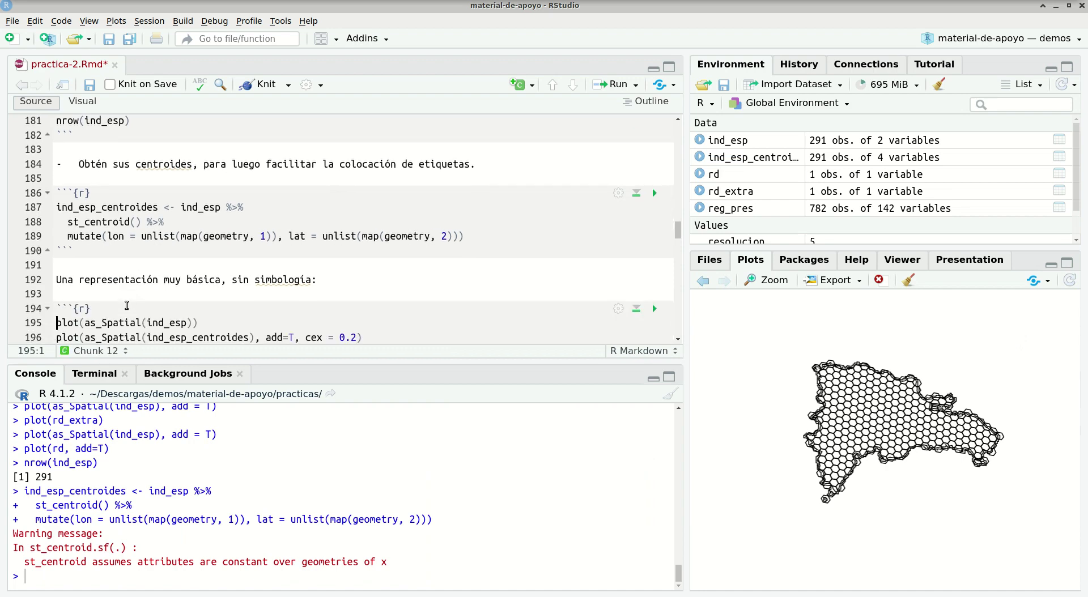
key(Up)
key(shift+Down)
key(shift+Down)
key(shift+Down)
key(shift+Down)
key(shift+Up)
key(shift+Up)
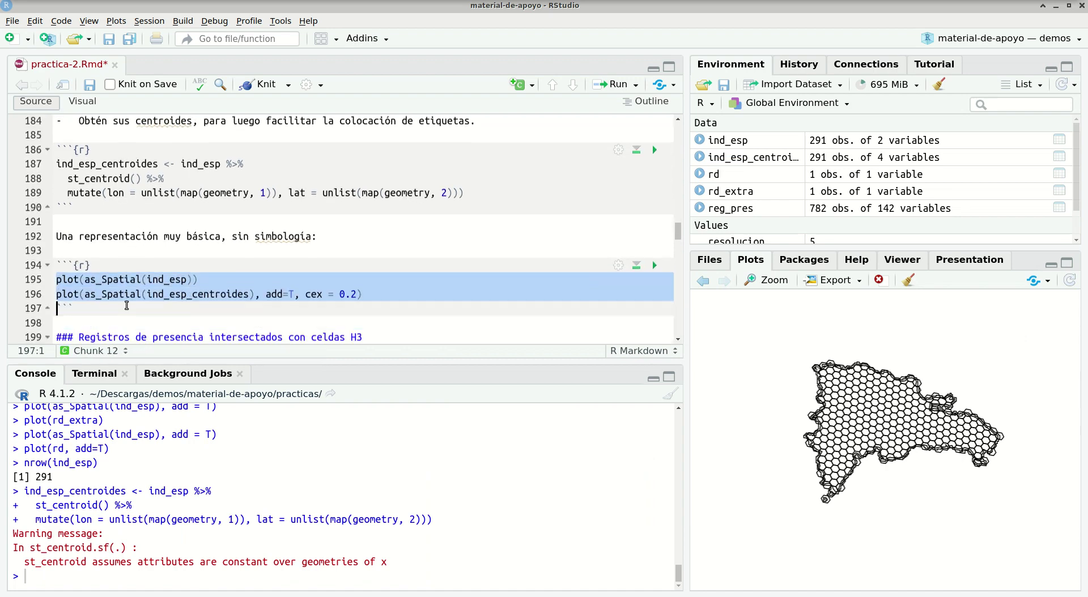
key(shift+Left)
key(Left)
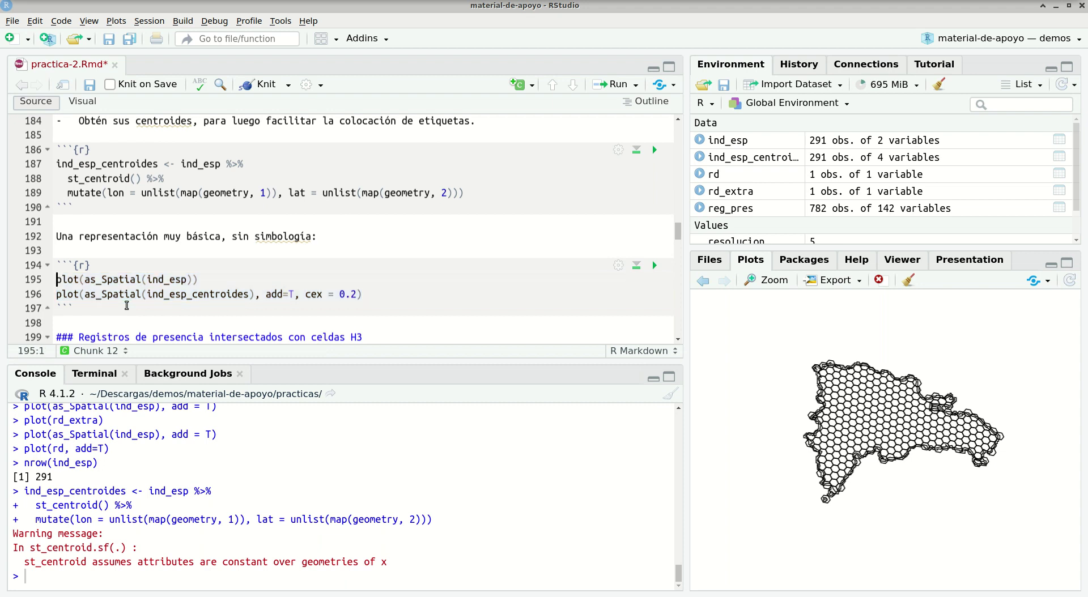
key(ctrl+Return)
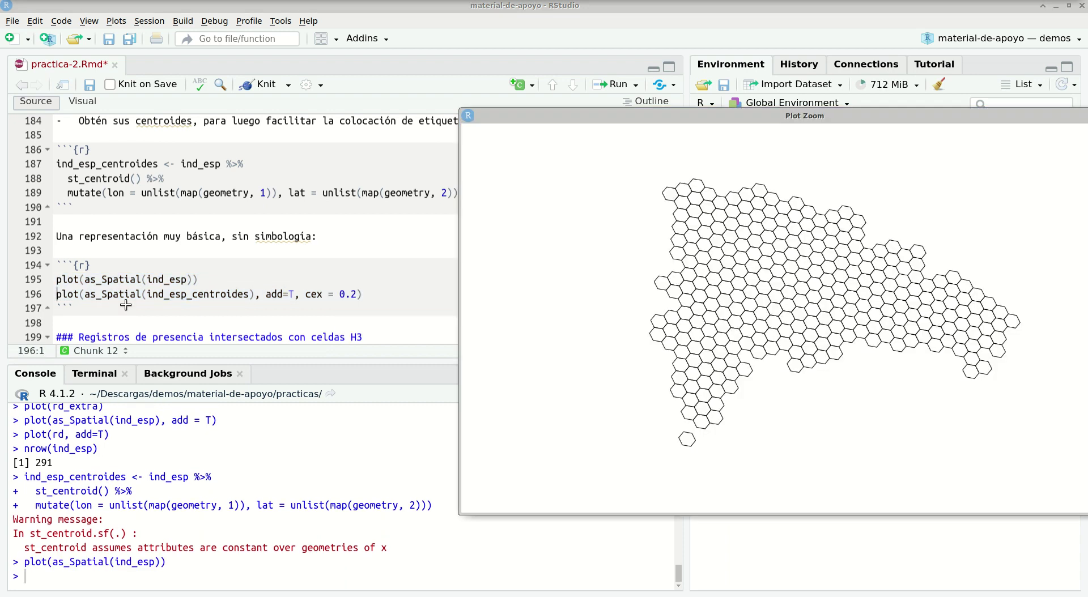
key(ctrl+Return)
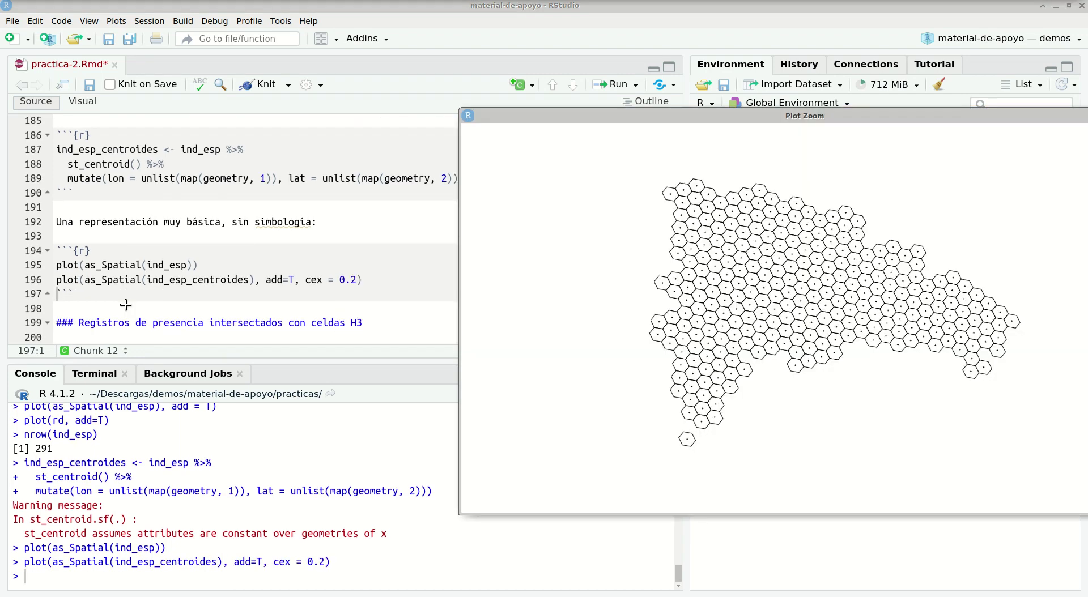
double_click(763, 116)
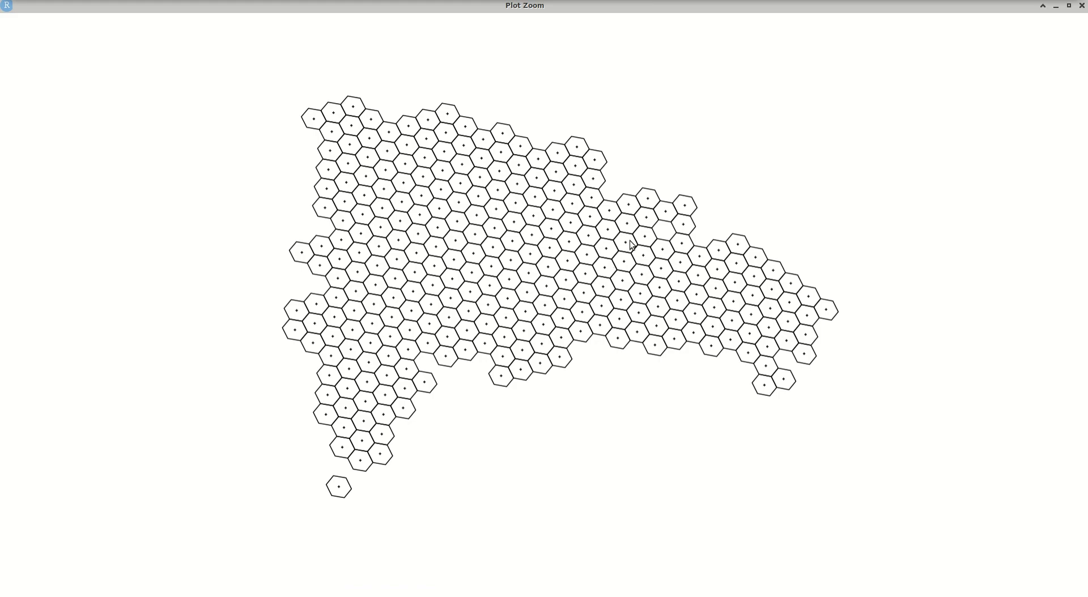
key(alt+Tab)
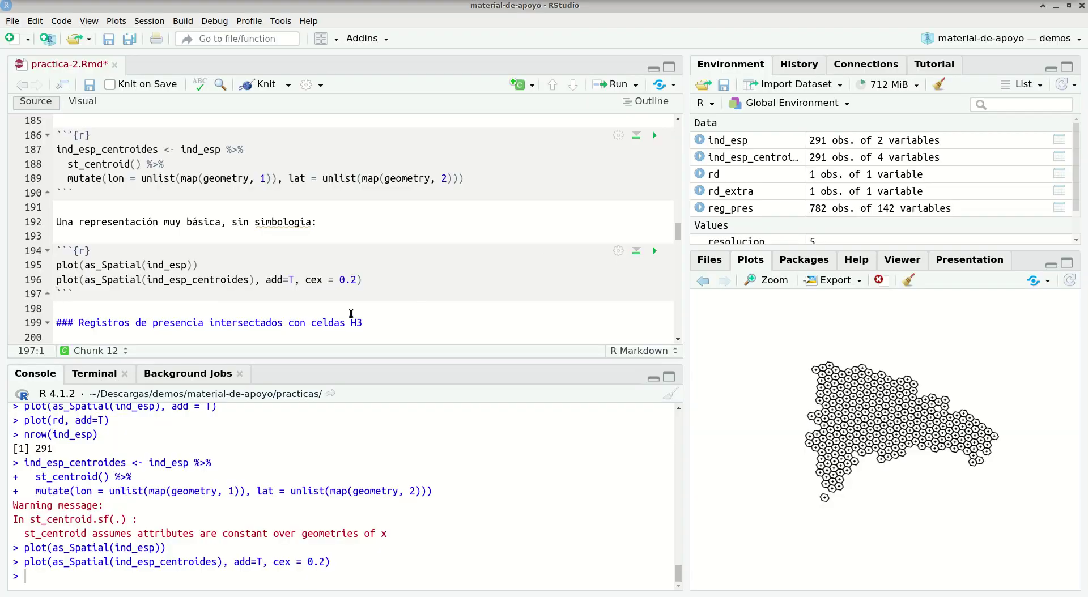
Change the centroid plot's cex to 0.5, rerun that line, and check the enlarged plot.
click(341, 280)
key(Delete)
text(5)
key(Home)
key(ctrl+shift+Return)
key(alt+Tab)
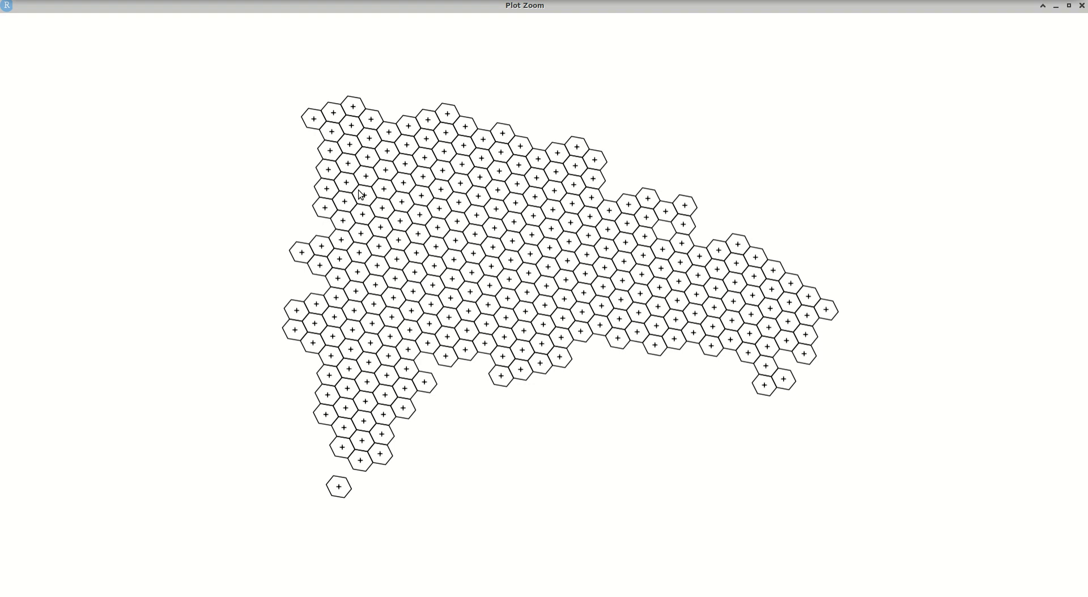
key(alt+Tab)
Run the st_as_sf chunk to create reg_pres_sf from reg_pres, using decimalLongitude and decimalLatitude as coordinates and crs 4326.
key(Down)
key(Down)
key(Down)
key(Down)
key(Down)
key(Down)
key(Down)
key(Down)
key(Down)
key(Down)
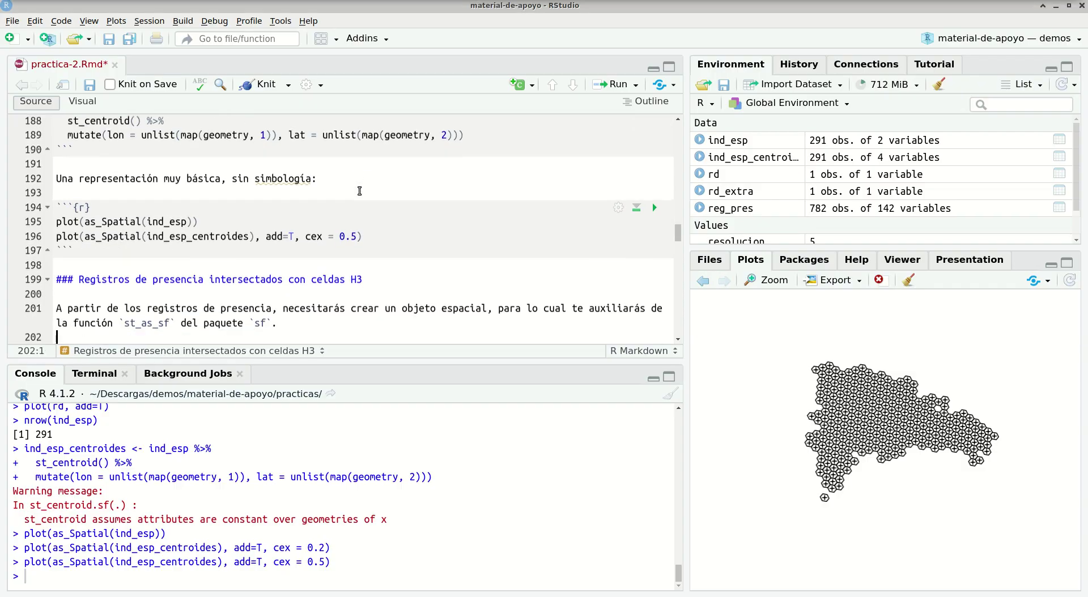
scroll(360, 192, down, 2)
key(Up)
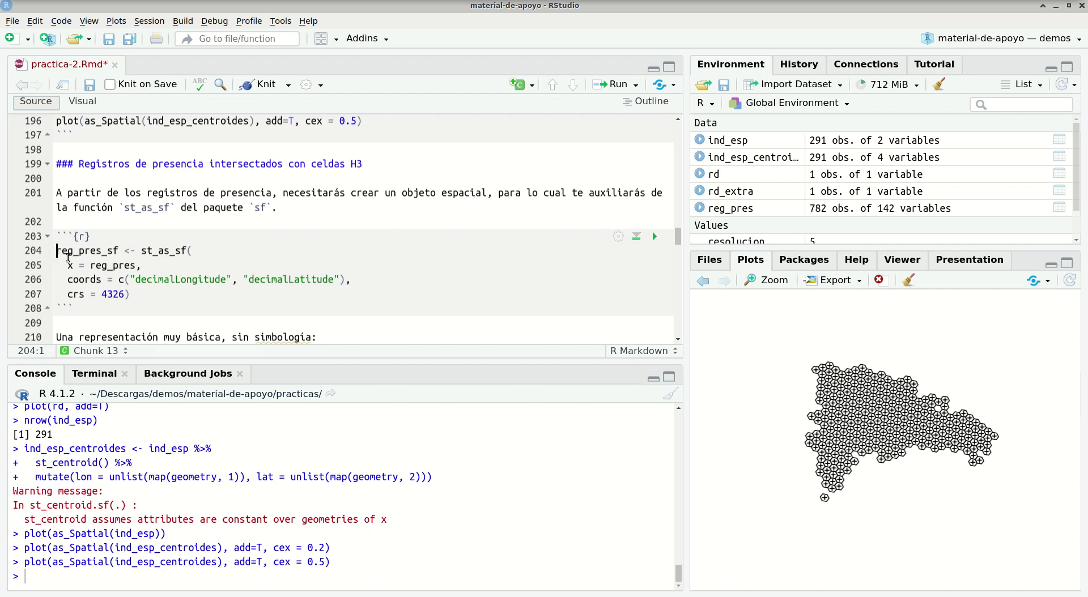
double_click(93, 266)
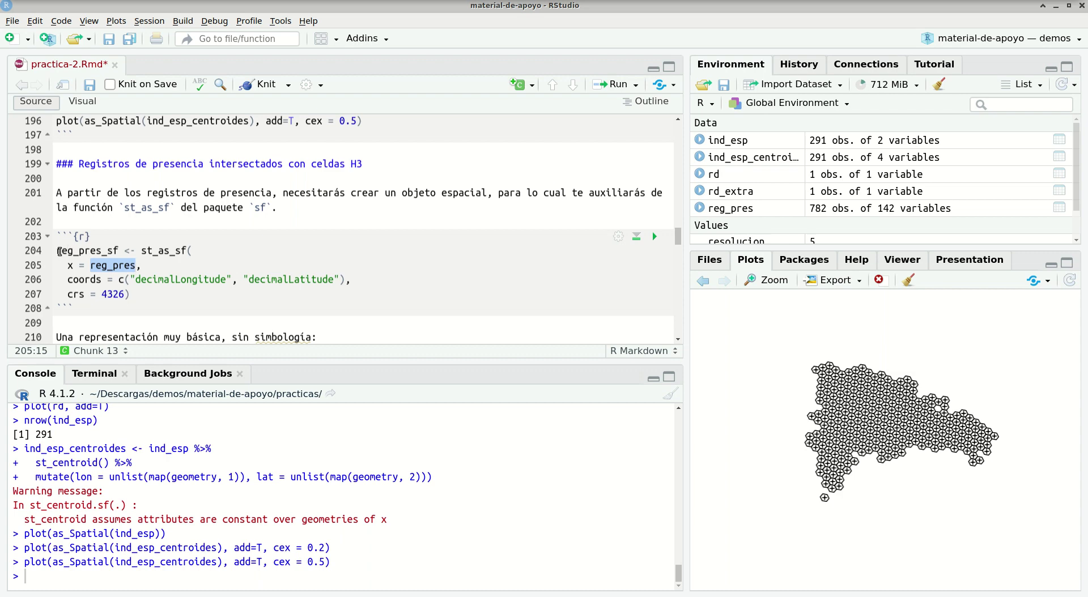
click(57, 250)
key(ctrl+Return)
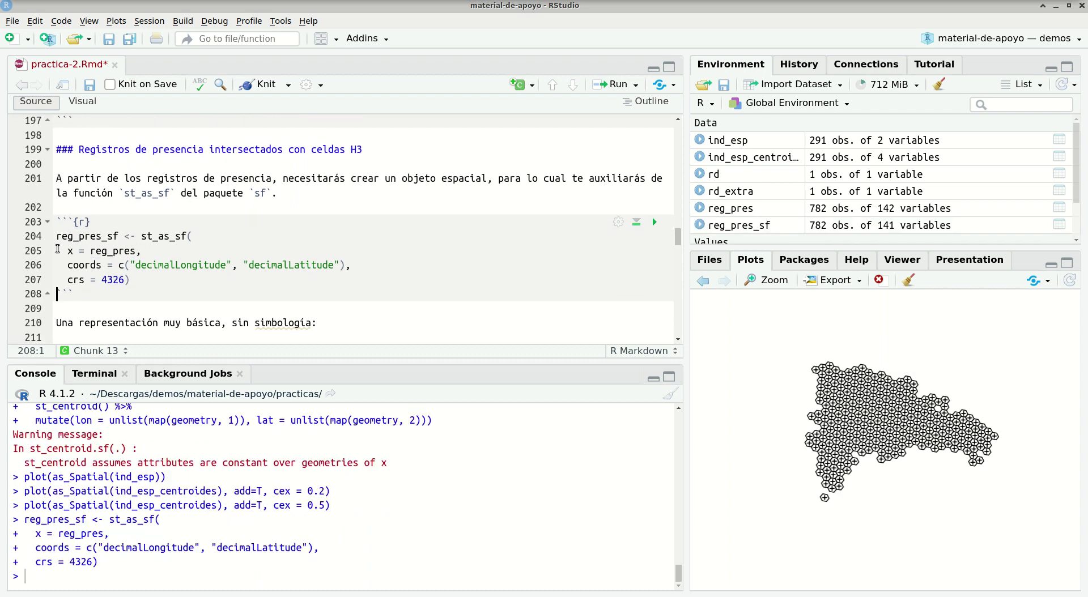
drag(96, 279, 131, 279)
click(161, 301)
scroll(161, 301, down, 3)
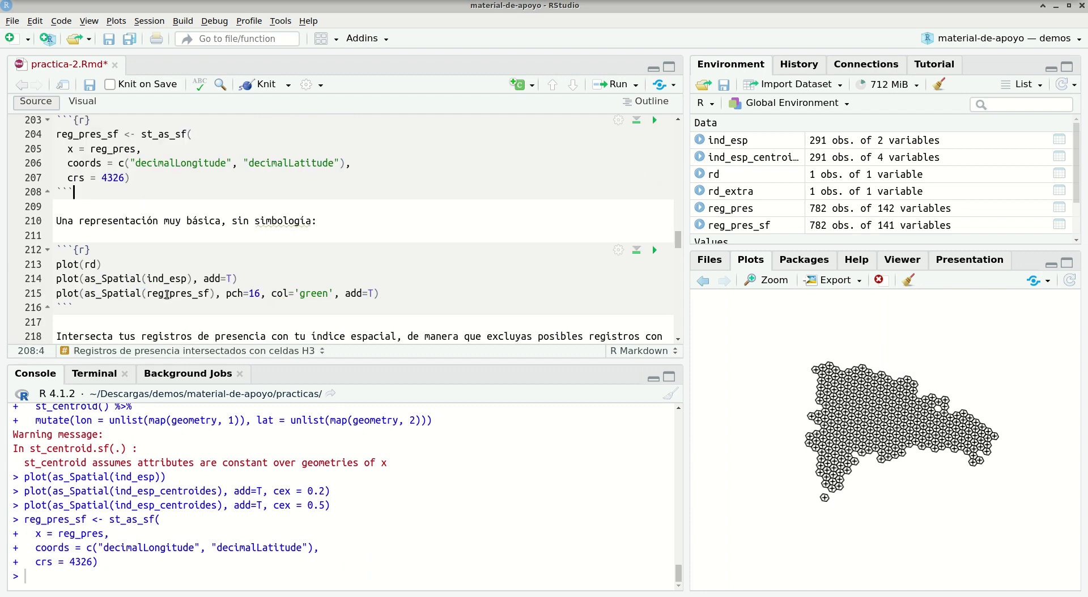
Plot rd, ind_esp and the green reg_pres_sf points line by line, and inspect the combined map in the enlarged plot.
click(144, 250)
key(Down)
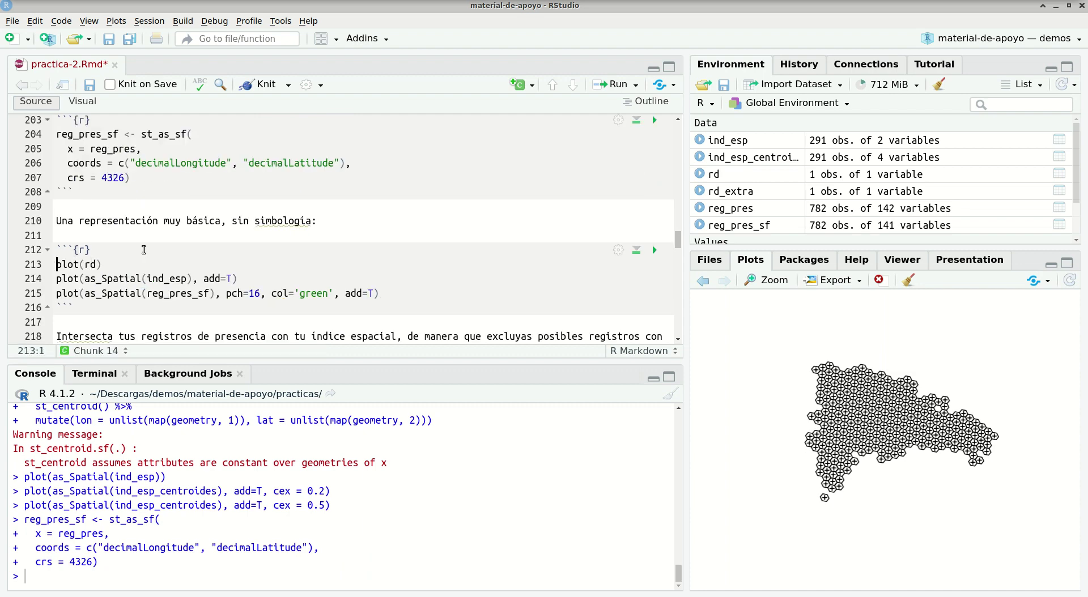
key(shift+Down)
key(shift+Down)
key(shift+Down)
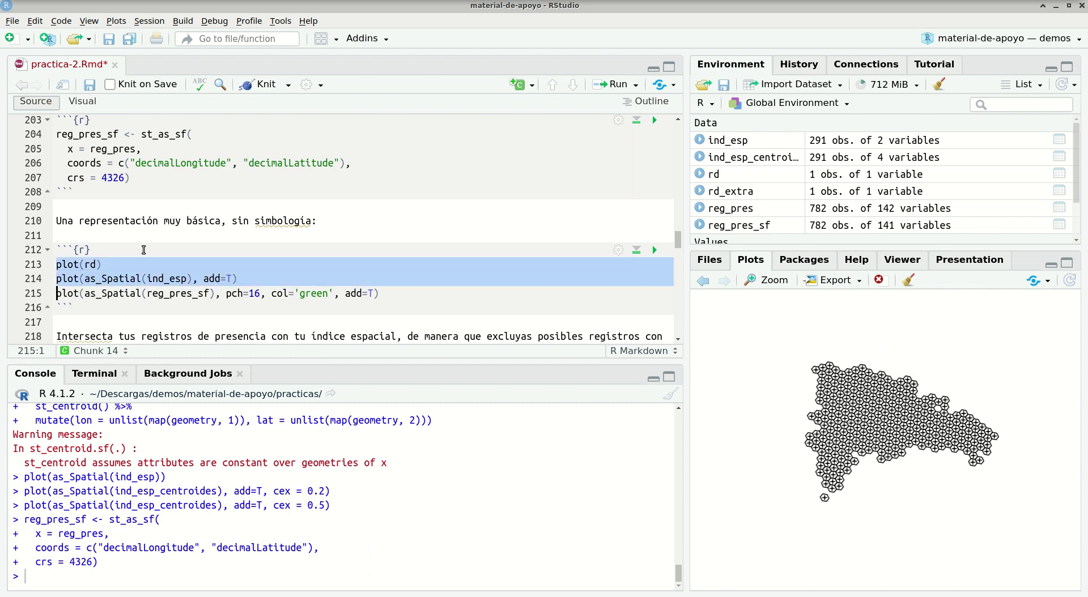
key(Left)
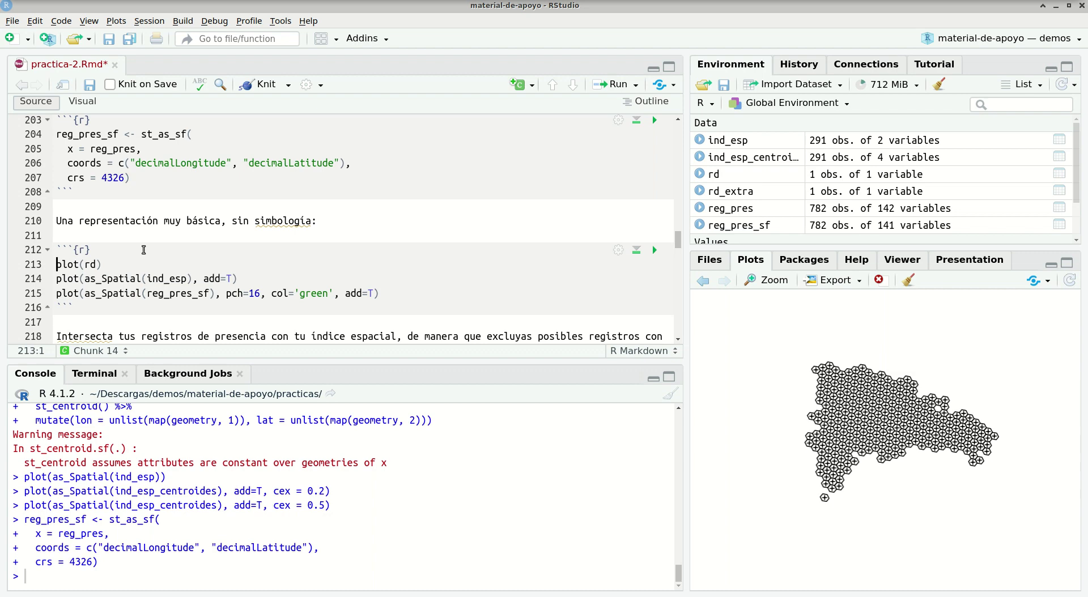
key(ctrl+Return)
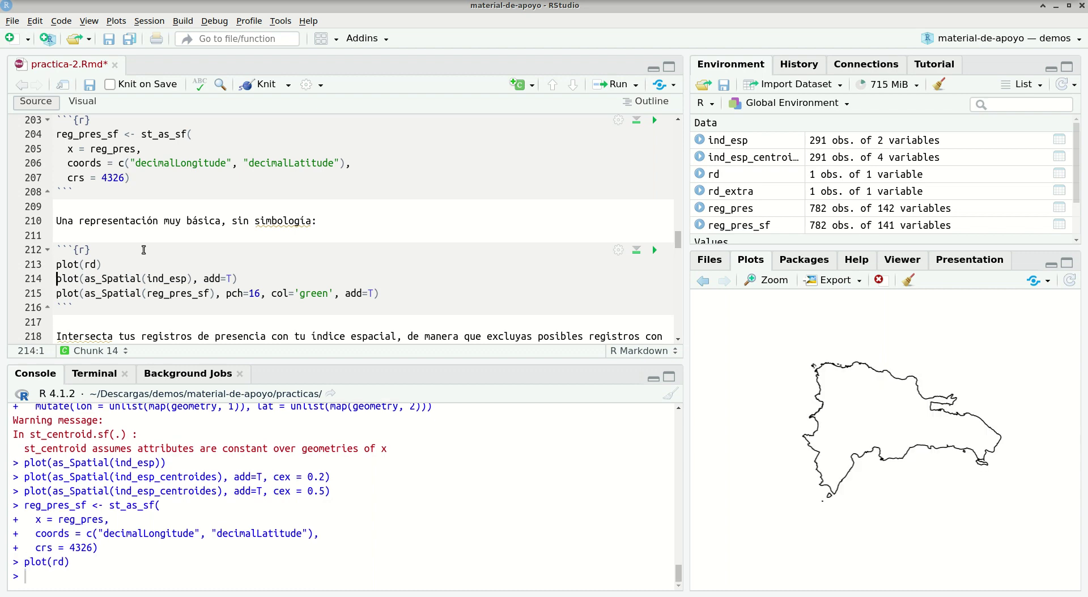
key(ctrl+Return)
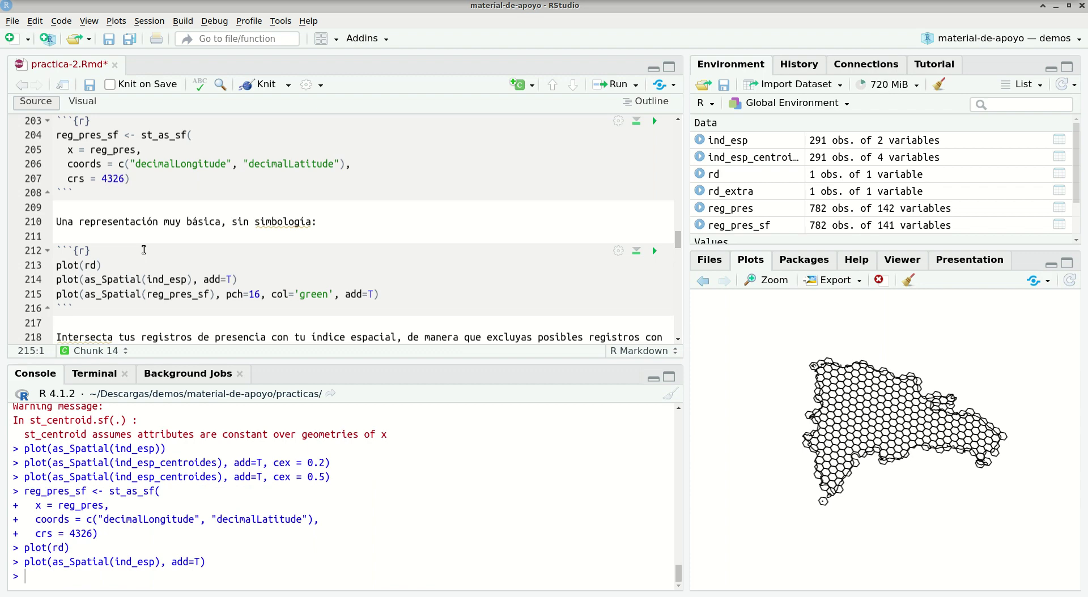
key(ctrl+Return)
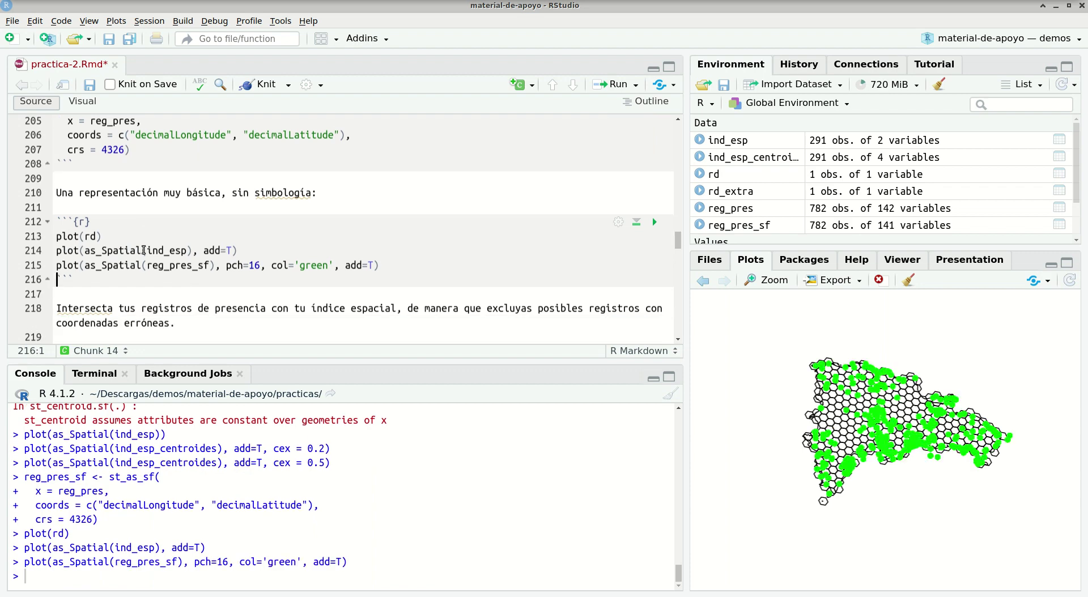
key(alt+Tab)
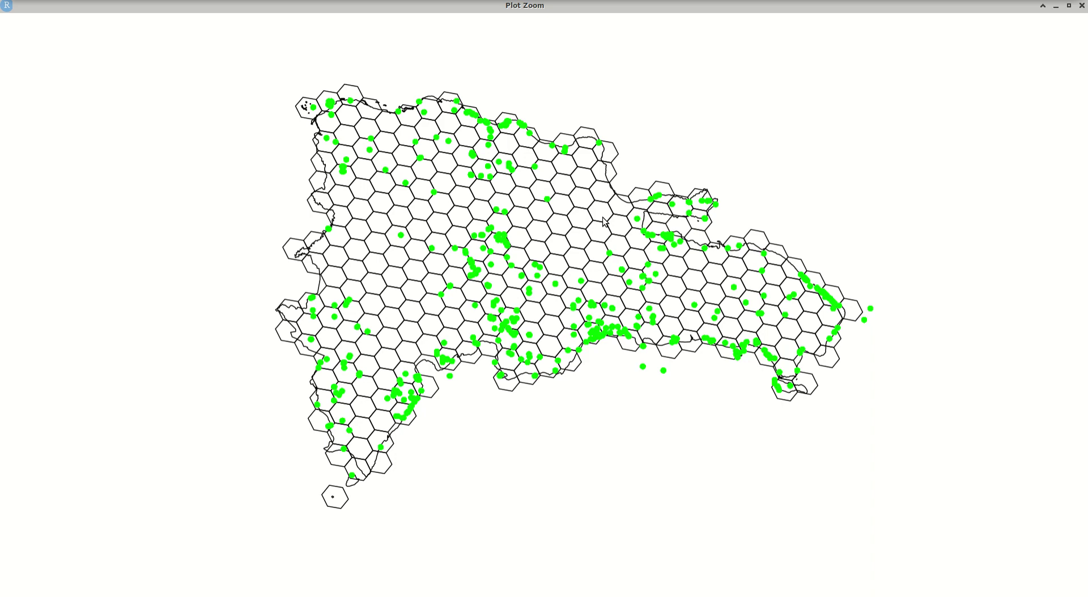
key(alt+Tab)
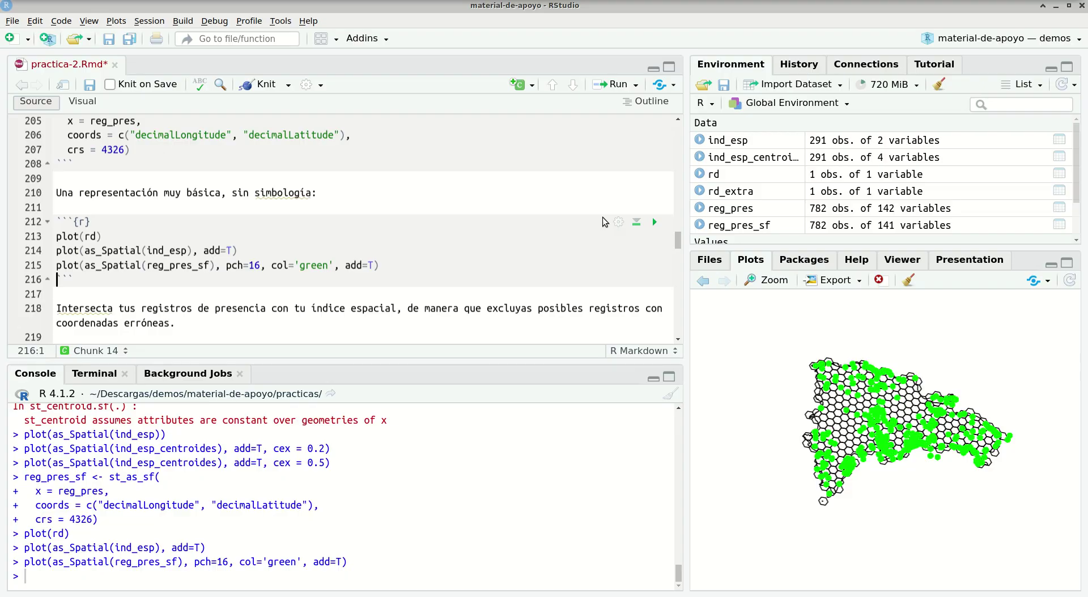
Create reg_pres_sf_ok by intersecting reg_pres_sf with the union of ind_esp, then print it and examine its summary in the console.
key(Down)
key(Down)
key(Down)
key(Down)
key(Down)
key(Down)
key(Down)
key(Down)
key(Down)
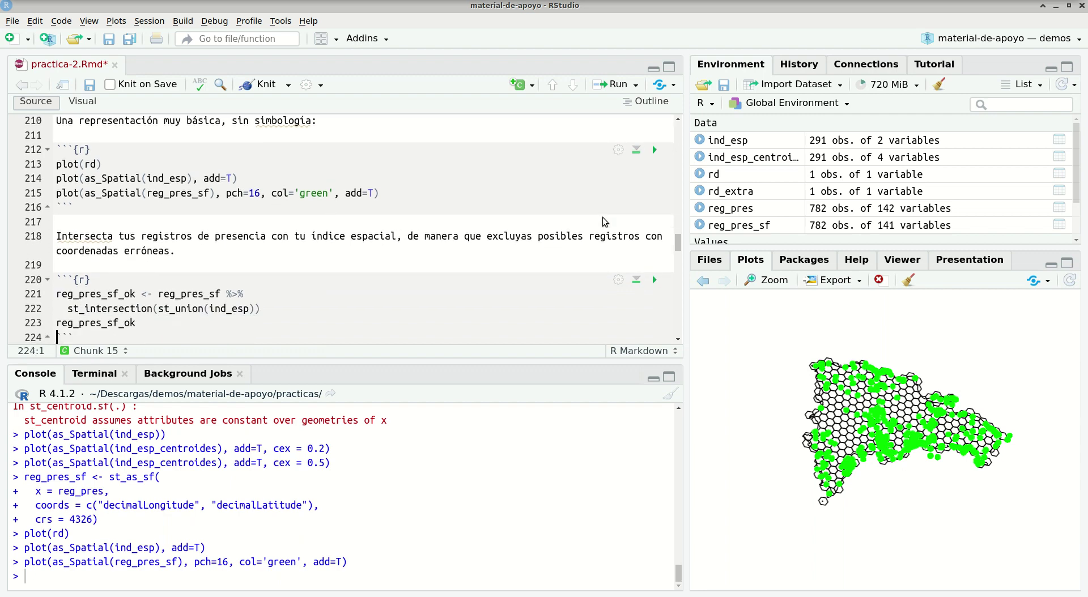
key(Up)
key(Up)
key(Up)
key(Up)
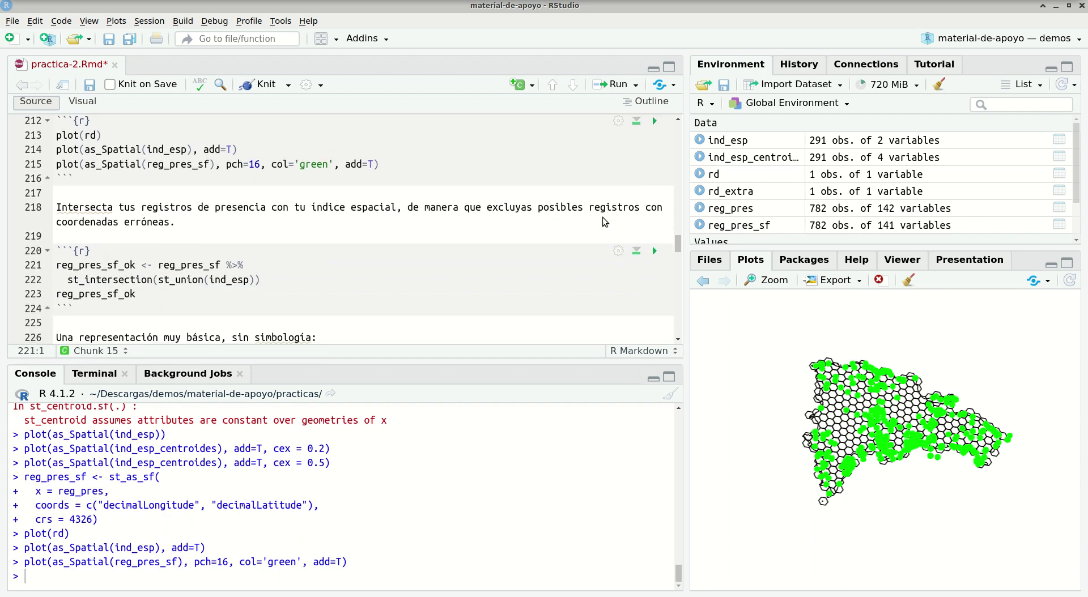
key(Down)
key(Down)
key(Down)
key(Down)
key(Down)
key(Down)
key(Up)
key(Up)
key(Up)
key(Up)
key(Up)
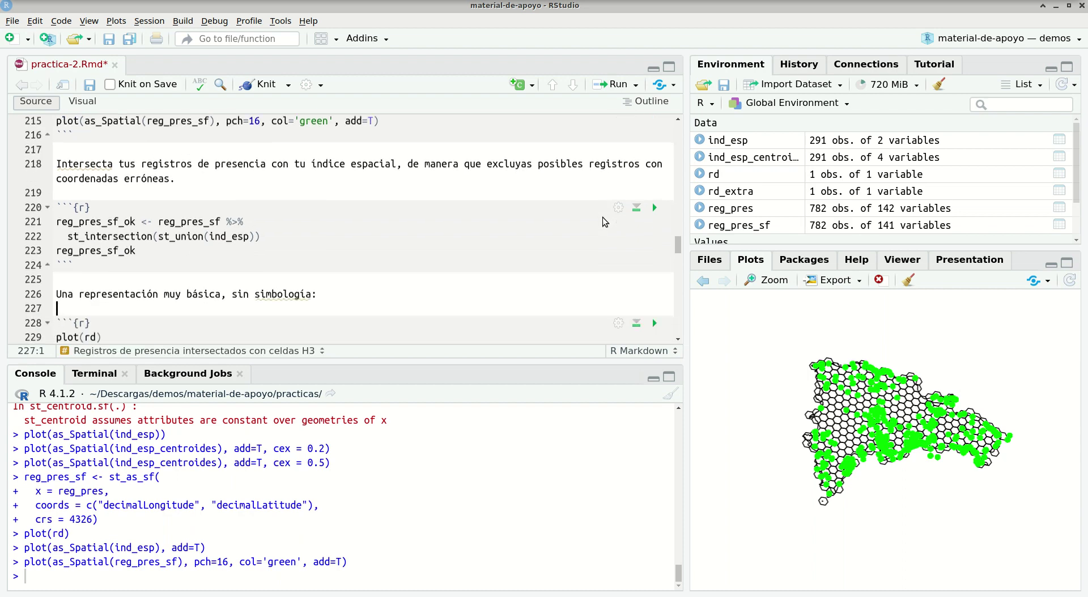
key(Up)
key(Up)
key(Up)
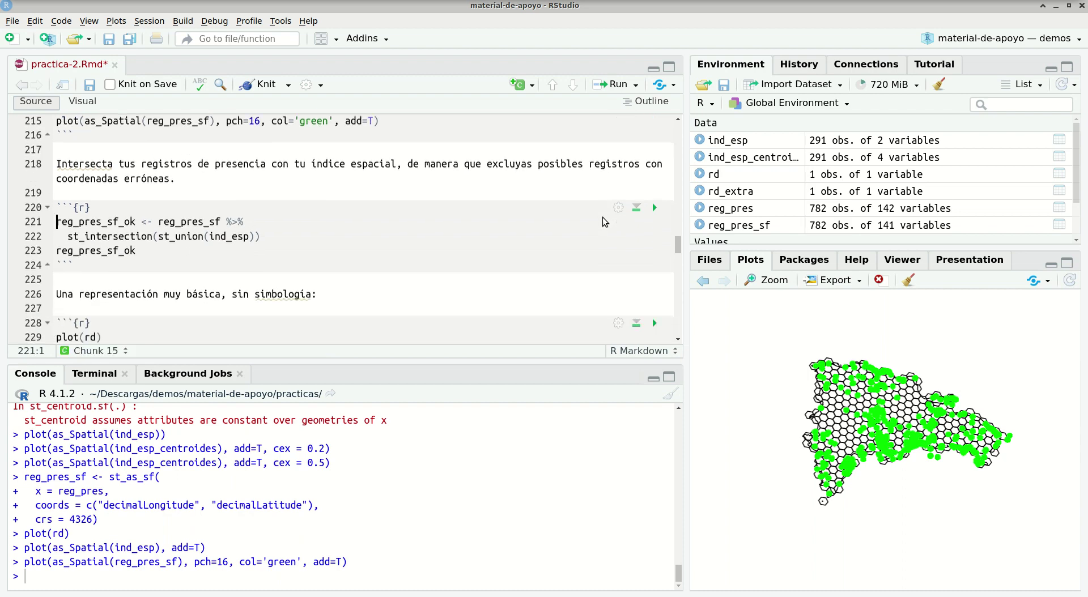
key(ctrl+Return)
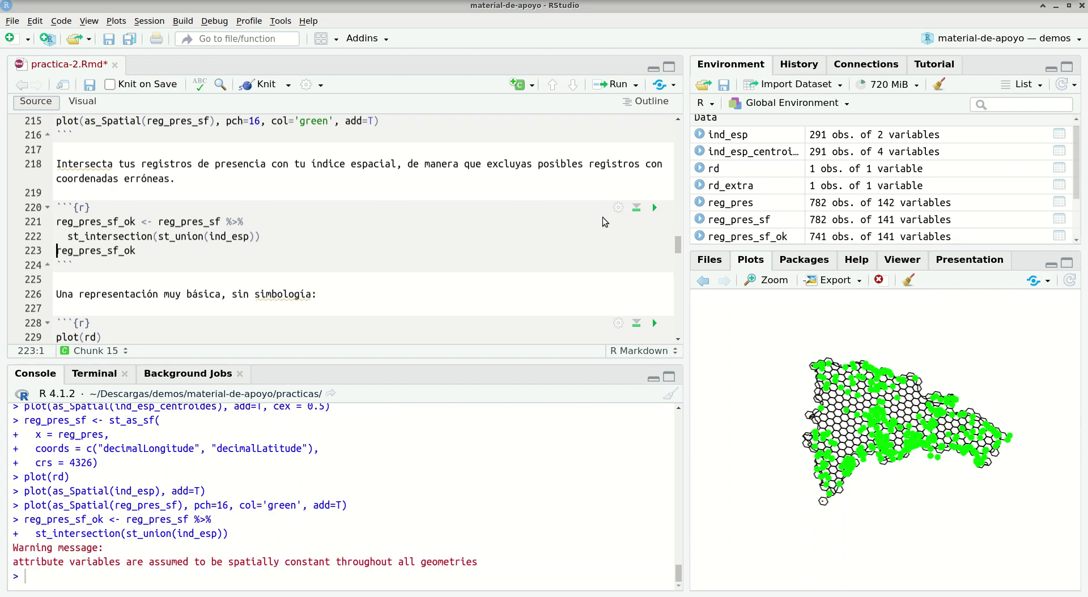
key(ctrl+Return)
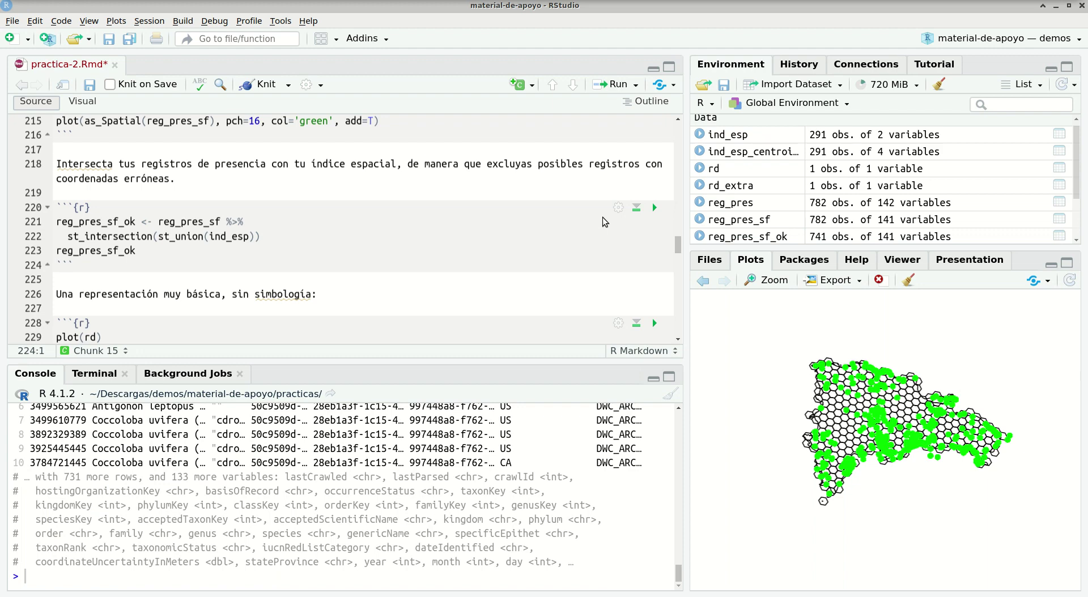
scroll(95, 490, up, 5)
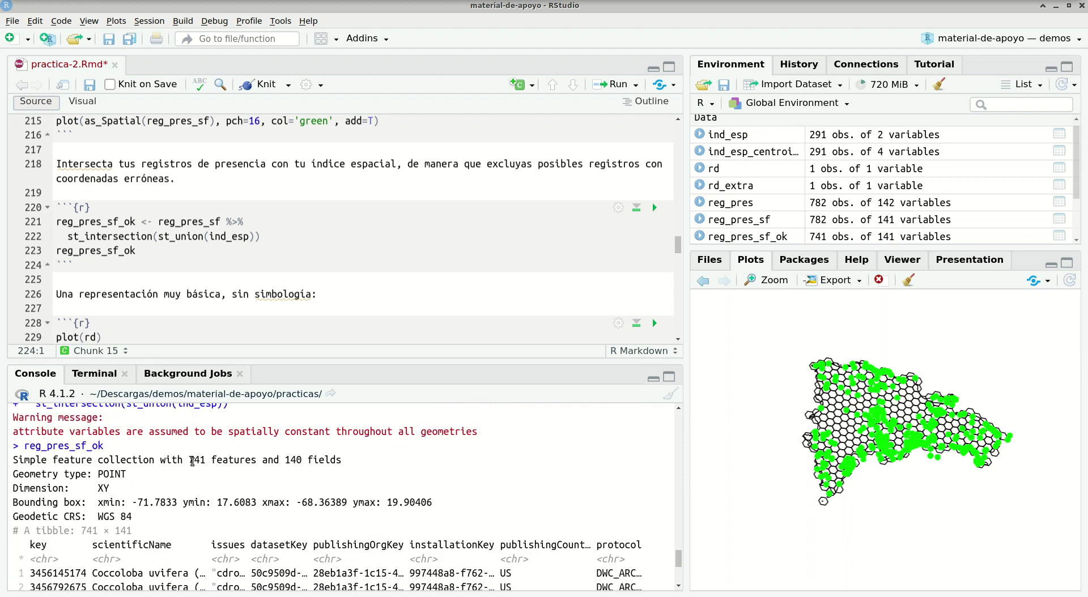
Select the three plotting lines for rd, ind_esp and reg_pres_sf_ok in the chunk after the intersection.
scroll(100, 275, down, 3)
click(96, 235)
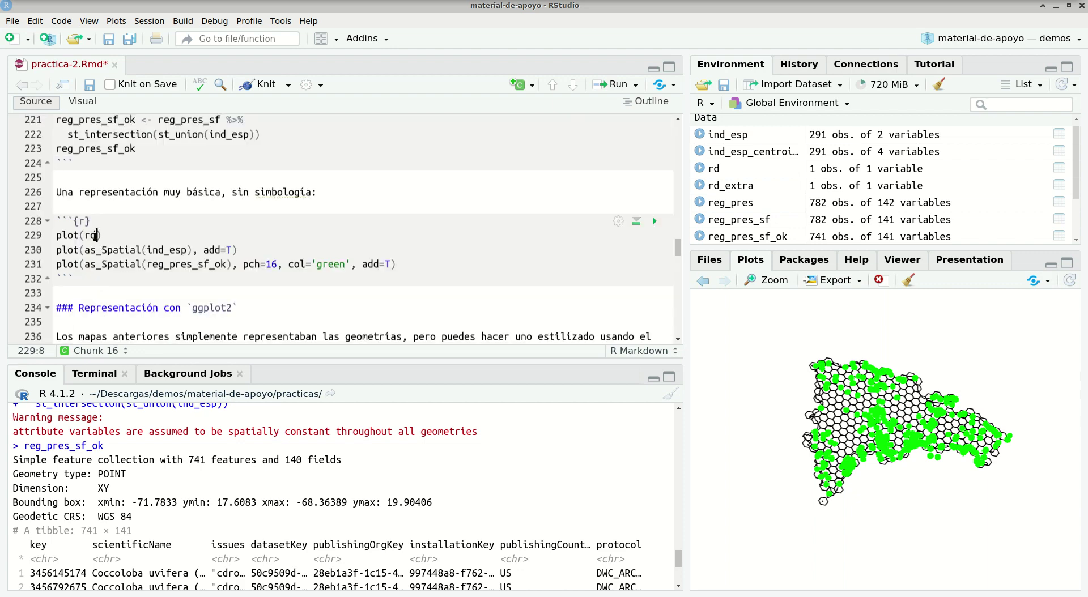
key(shift+Down)
key(shift+Down)
key(shift+Down)
key(shift+Left)
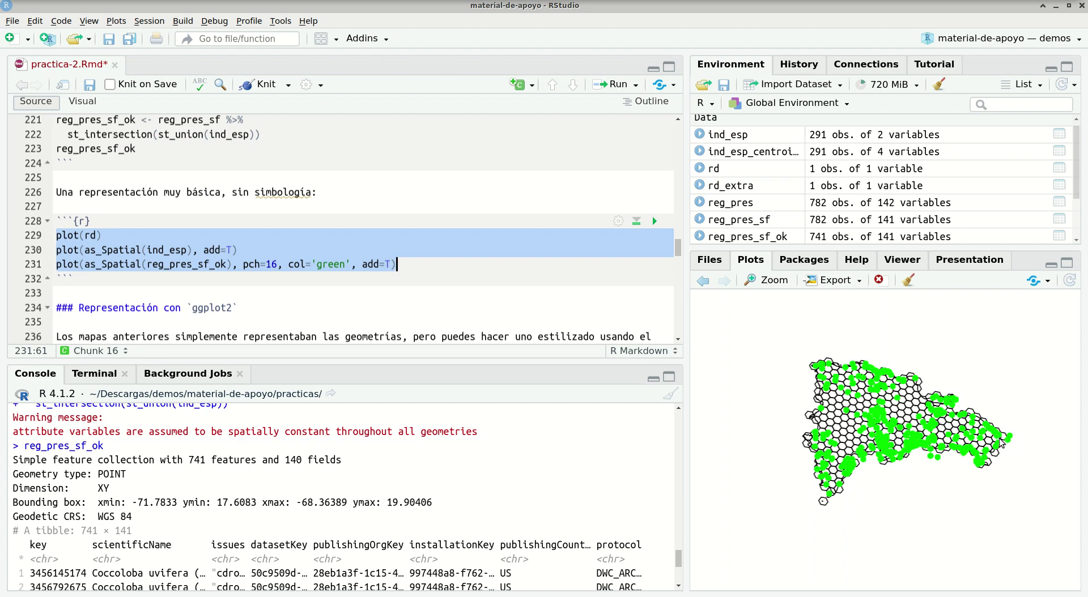
Open a new graphics device with dev.new(), maximize its window and return to the practica-2.Rmd source.
click(97, 220)
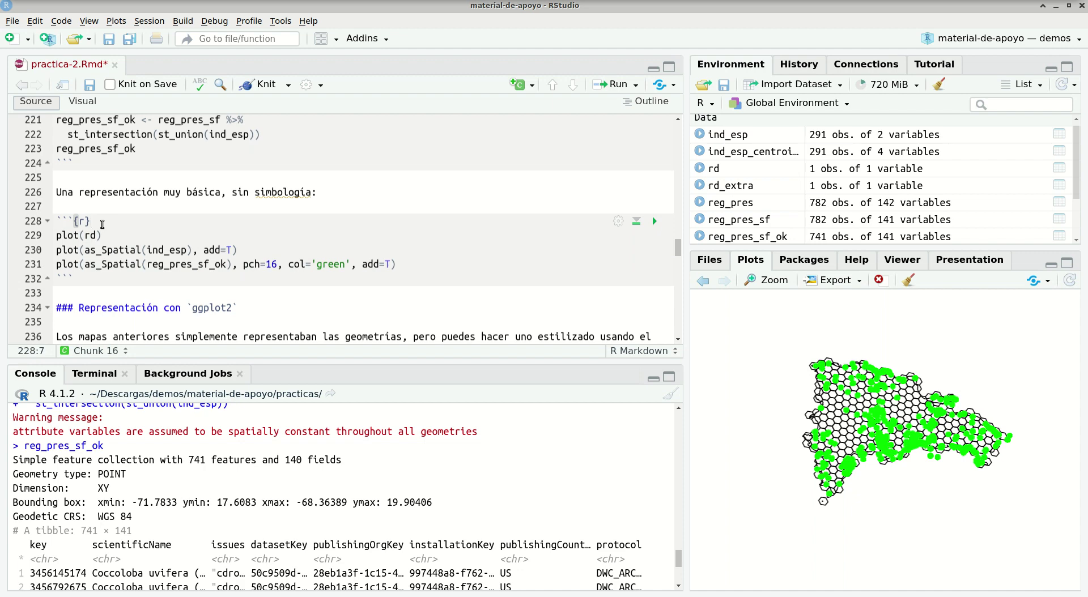
key(ctrl+2)
text(dev.new())
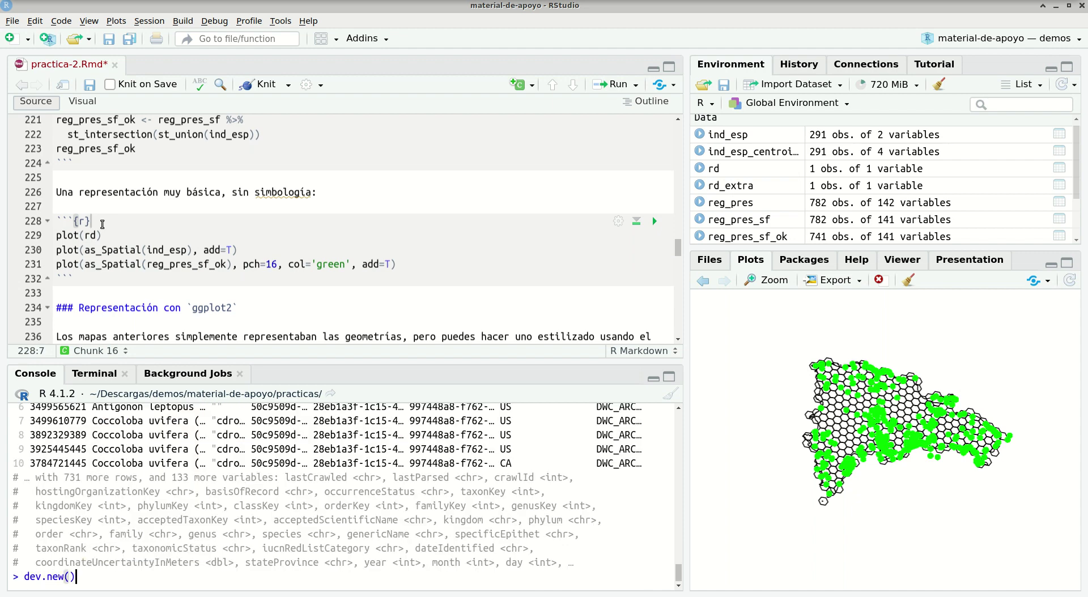
key(Return)
key(alt+space)
key(x)
key(alt+Tab)
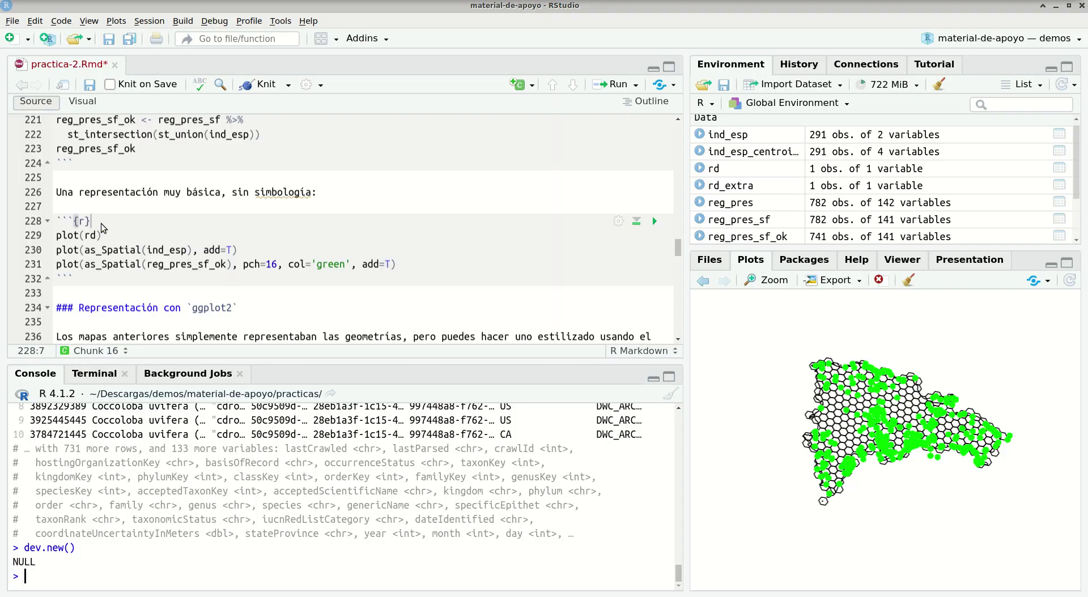
Run the three plot lines for rd, ind_esp and reg_pres_sf_ok, and compare the new map with the Plot Zoom map.
key(Right)
key(shift+Down)
key(shift+Down)
key(shift+Down)
key(shift+Left)
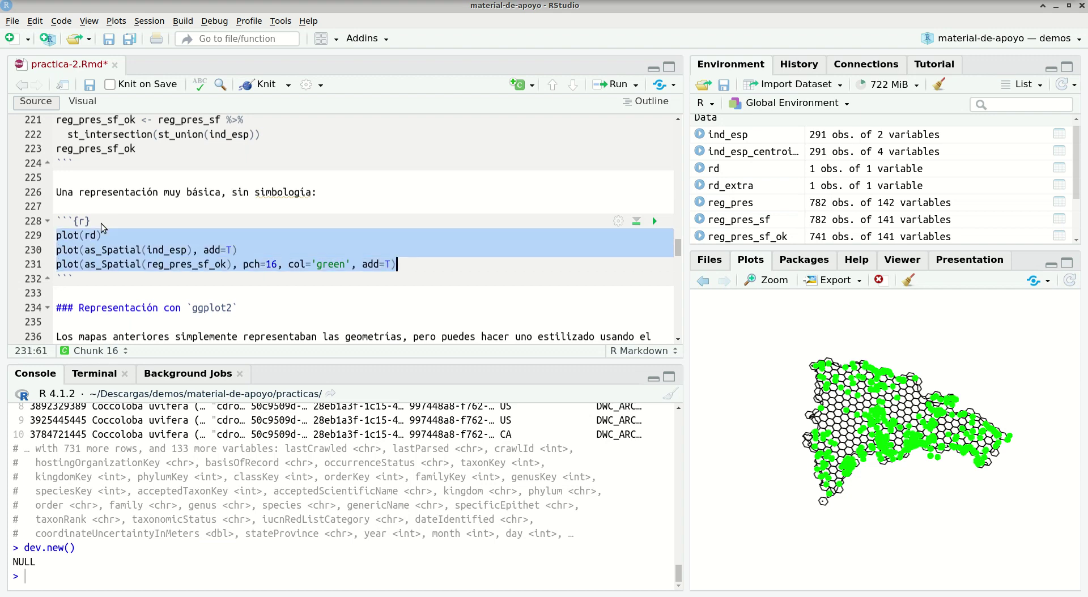
key(ctrl+Return)
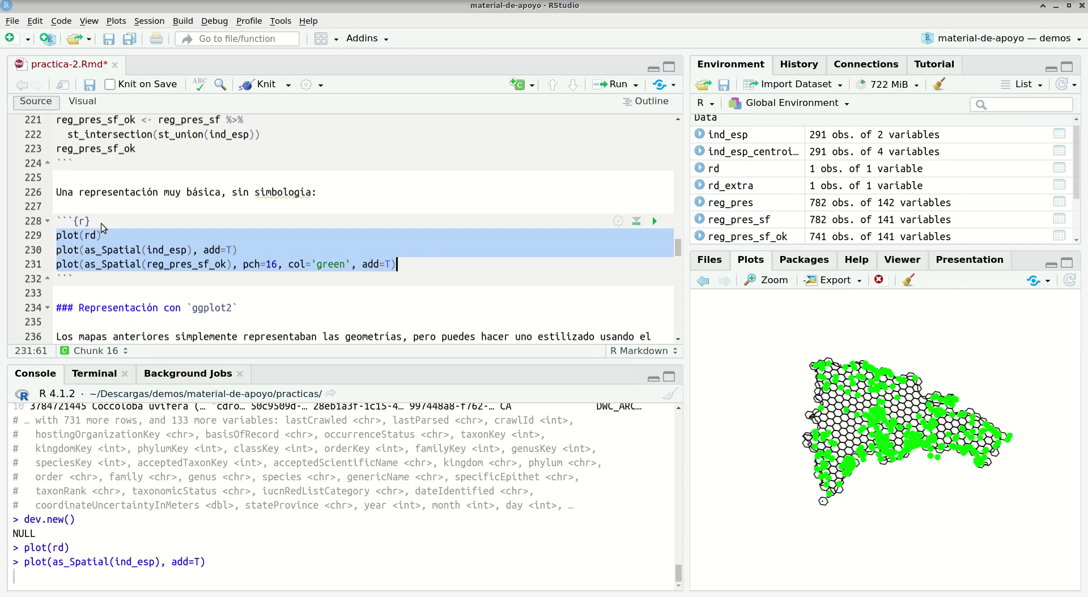
key(alt+Tab)
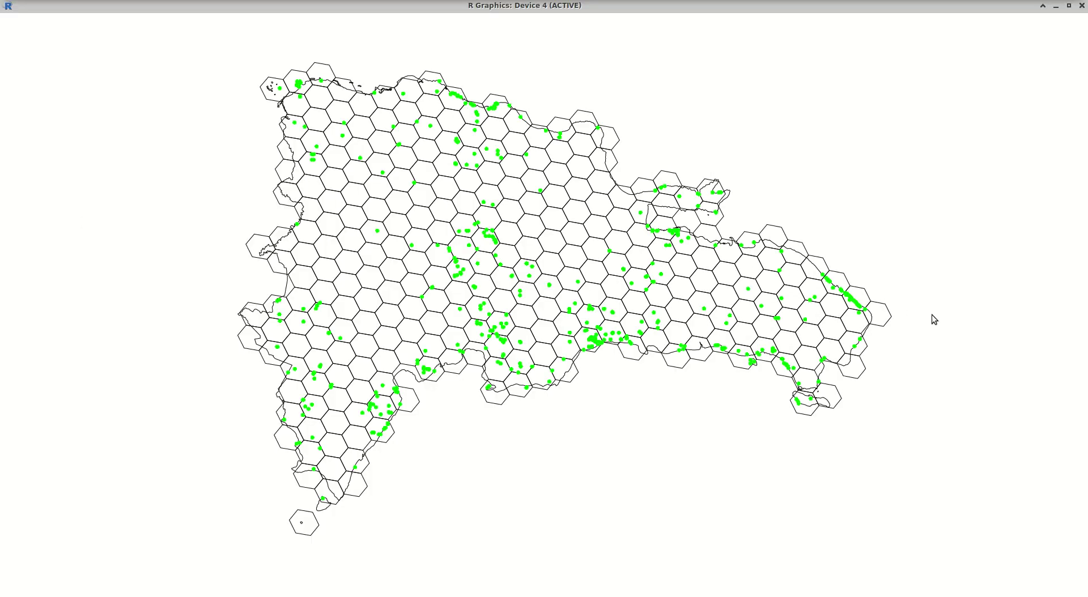
key(alt+Tab)
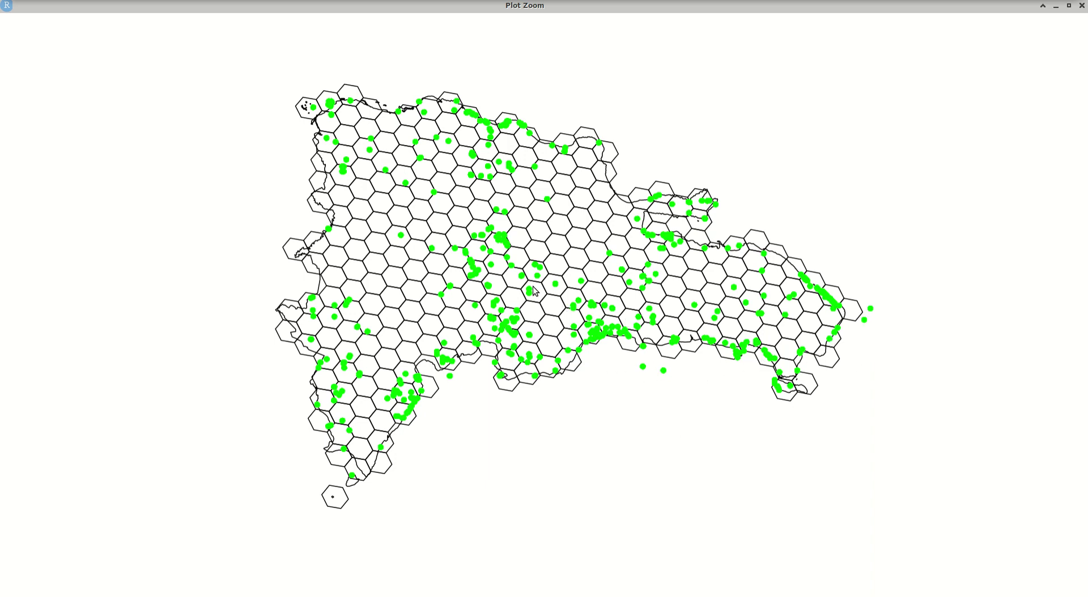
key(alt+Tab)
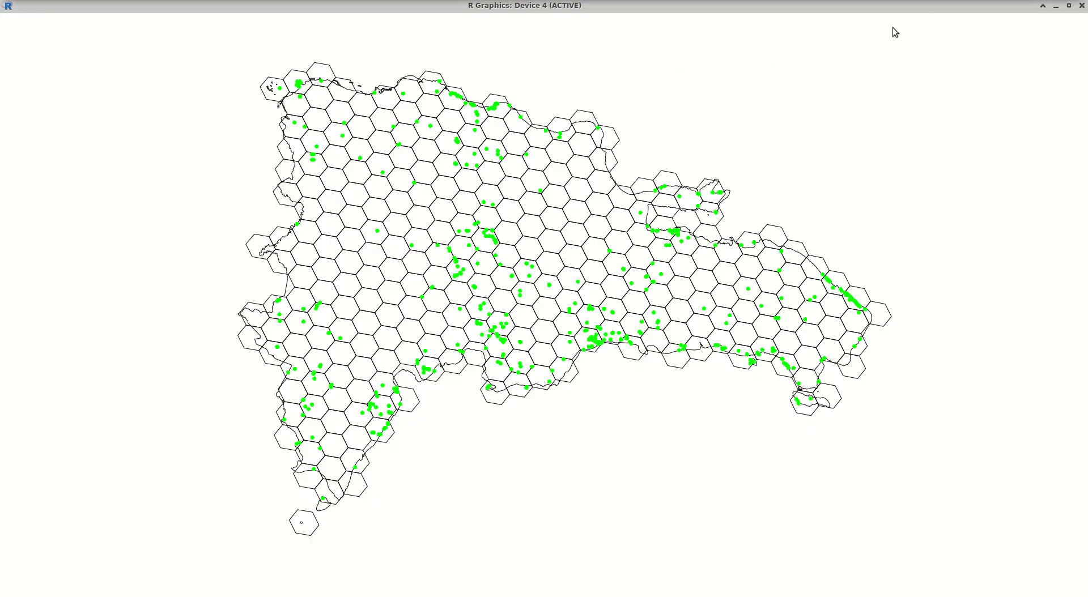
Close the graphics device and Plot Zoom windows, and clear all plots from the history.
click(1082, 5)
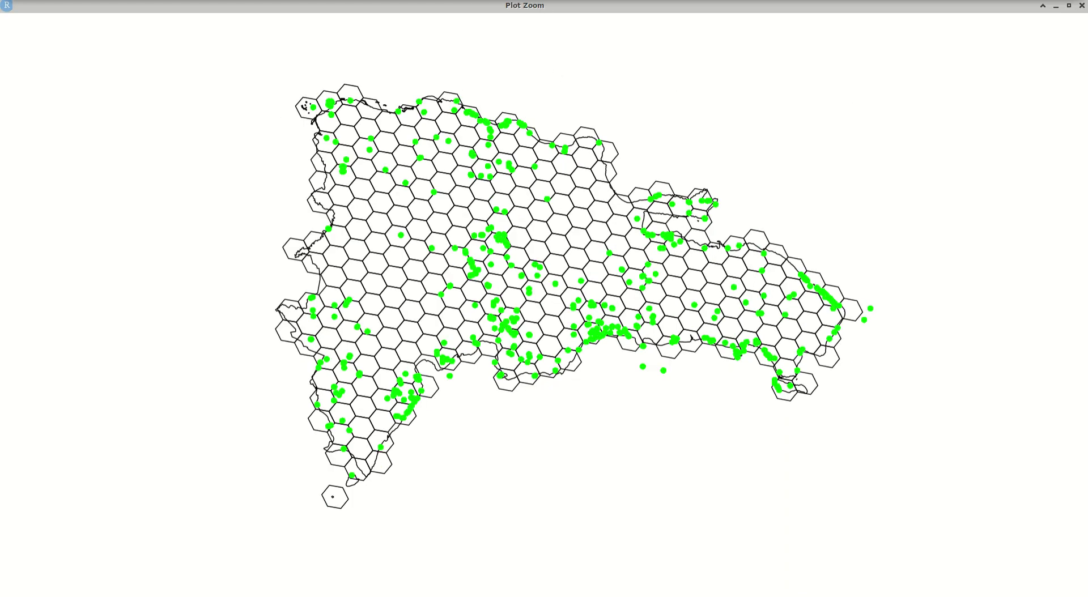
click(1082, 5)
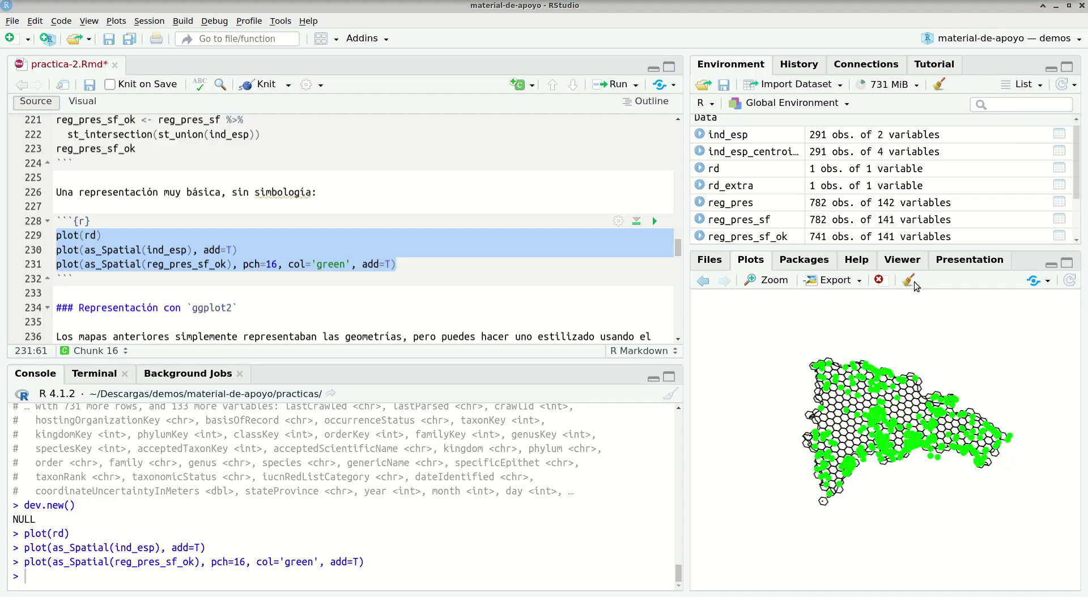
click(911, 281)
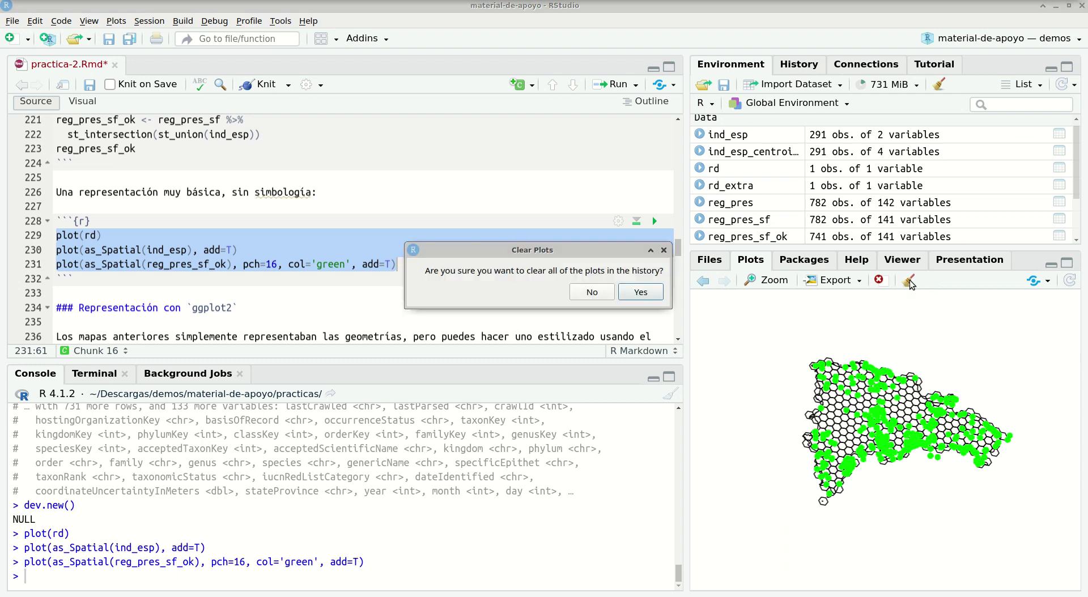
click(641, 292)
Open another graphics device with dev.new() for the ggplot2 map and return to the ggplot2 chunk.
click(267, 274)
scroll(267, 274, down, 2)
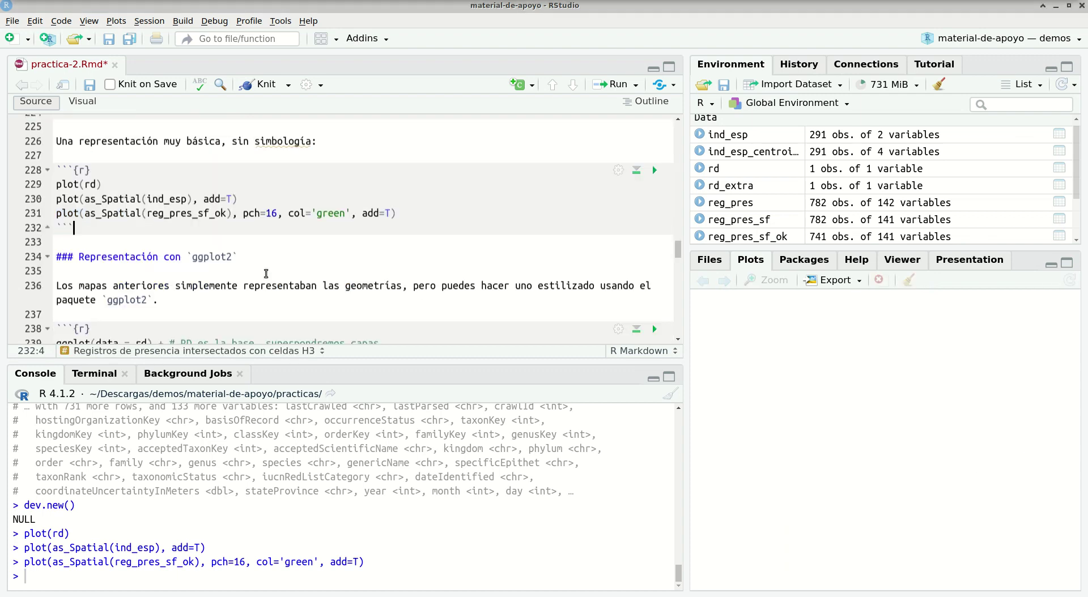
scroll(266, 274, down, 2)
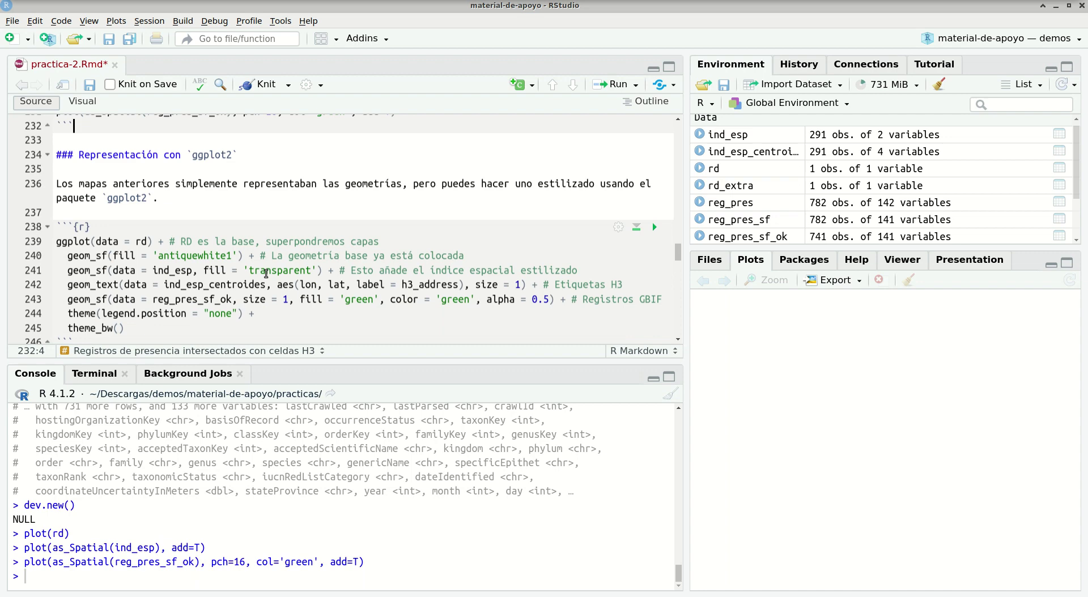
click(257, 242)
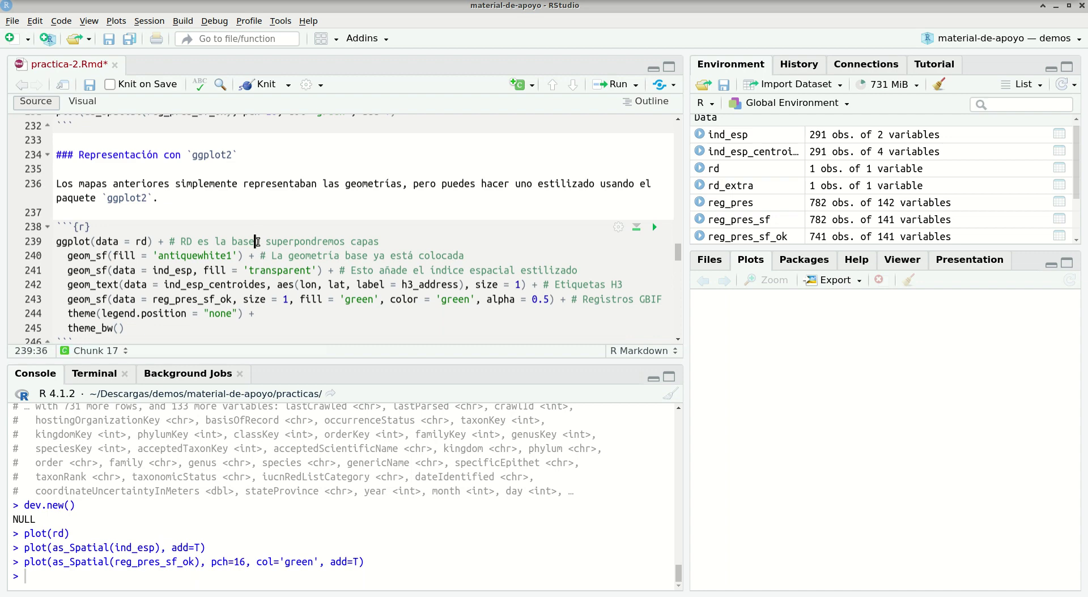
key(ctrl+2)
text(dev.new())
key(Return)
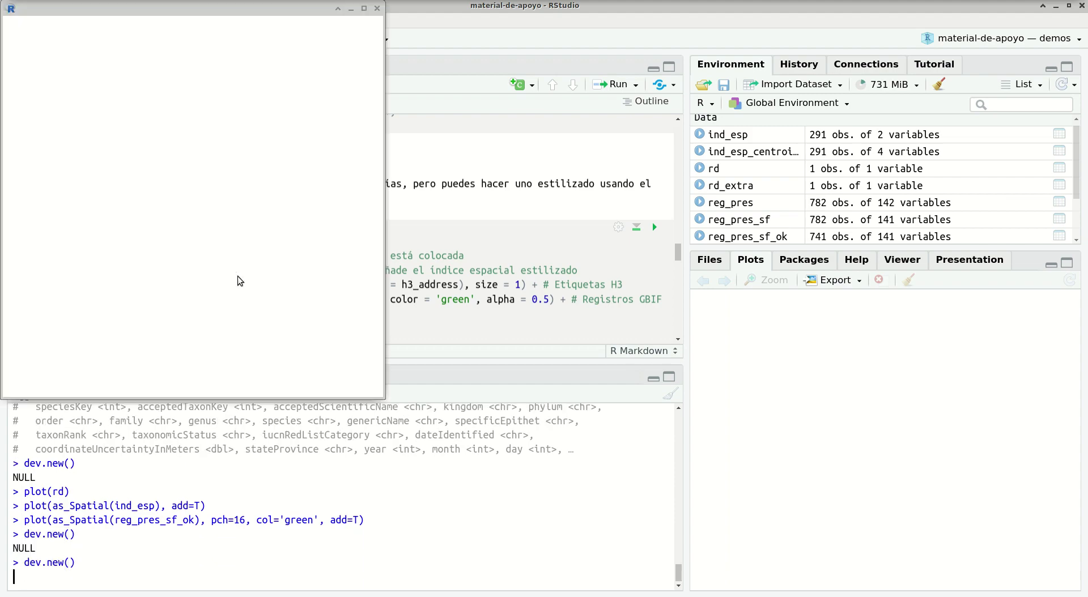
key(alt+Tab)
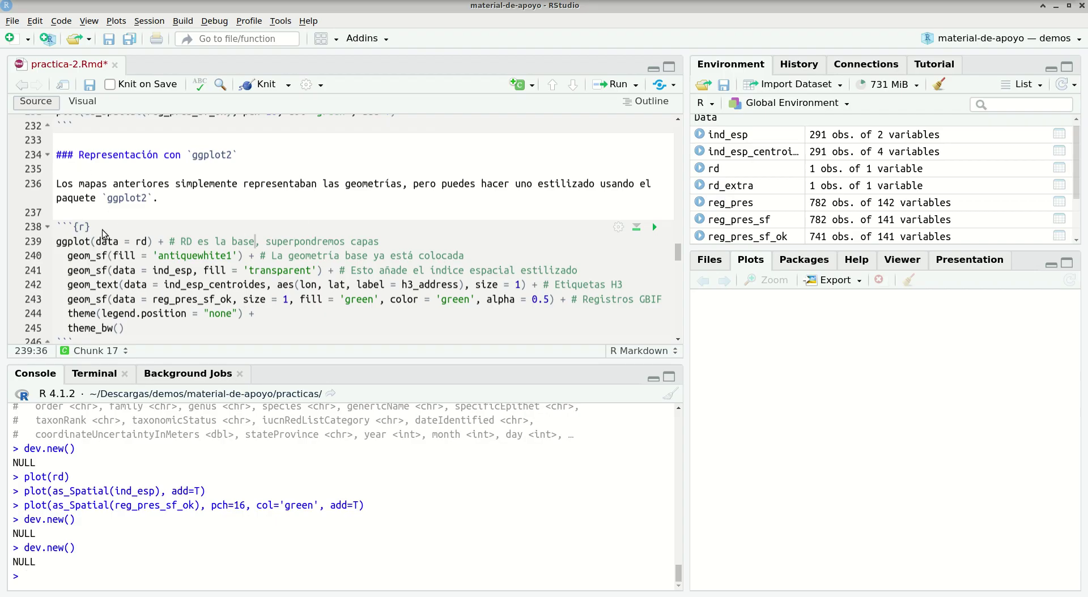
Run the whole ggplot statement, from ggplot(data = rd) through theme_bw(), to draw the styled map in the graphics device.
click(99, 230)
key(Right)
key(shift+Down)
key(shift+Down)
key(shift+Down)
key(shift+Down)
key(shift+Down)
key(shift+Down)
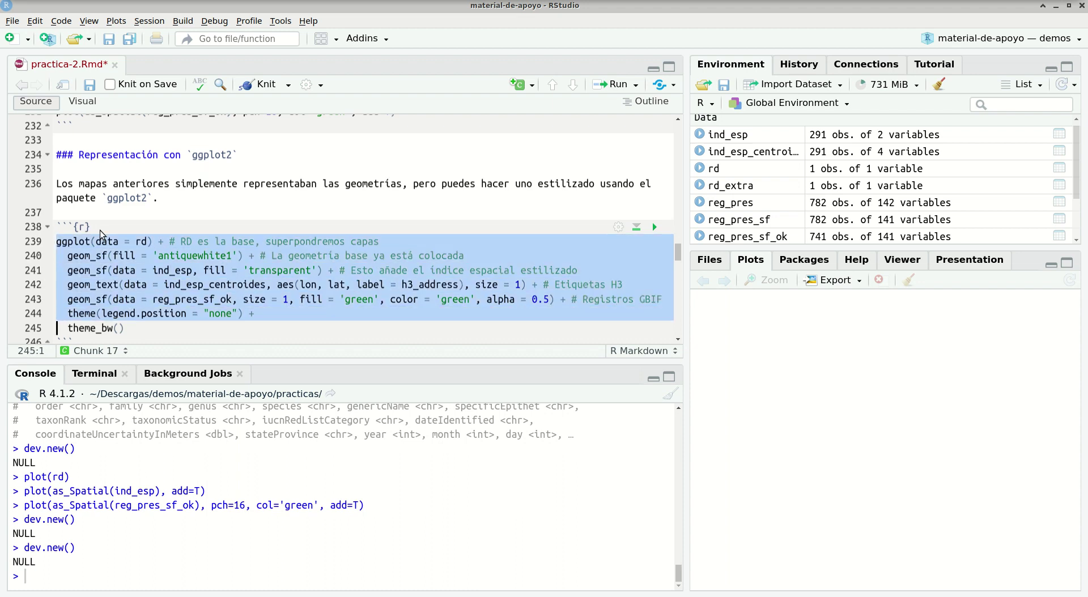
key(shift+End)
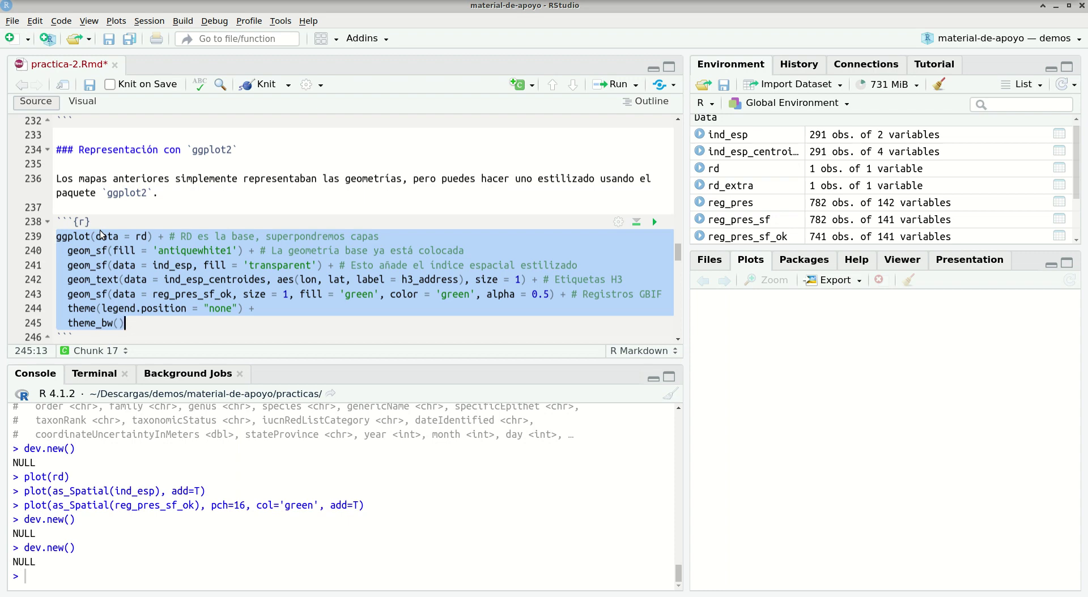
key(ctrl+Return)
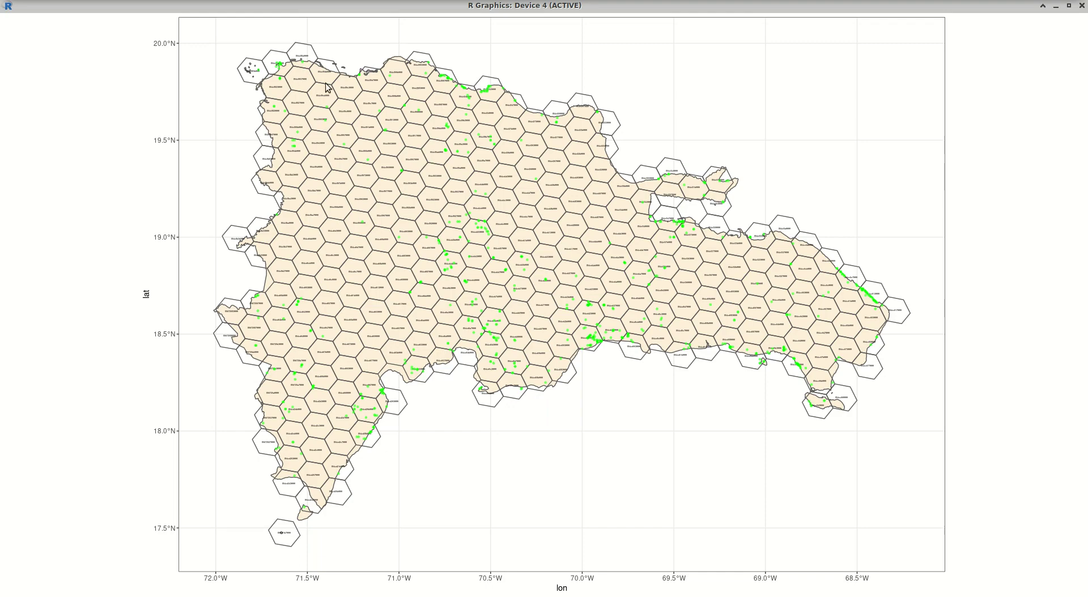
Compare the layers of the styled map with the corresponding ggplot code lines.
key(alt+Tab)
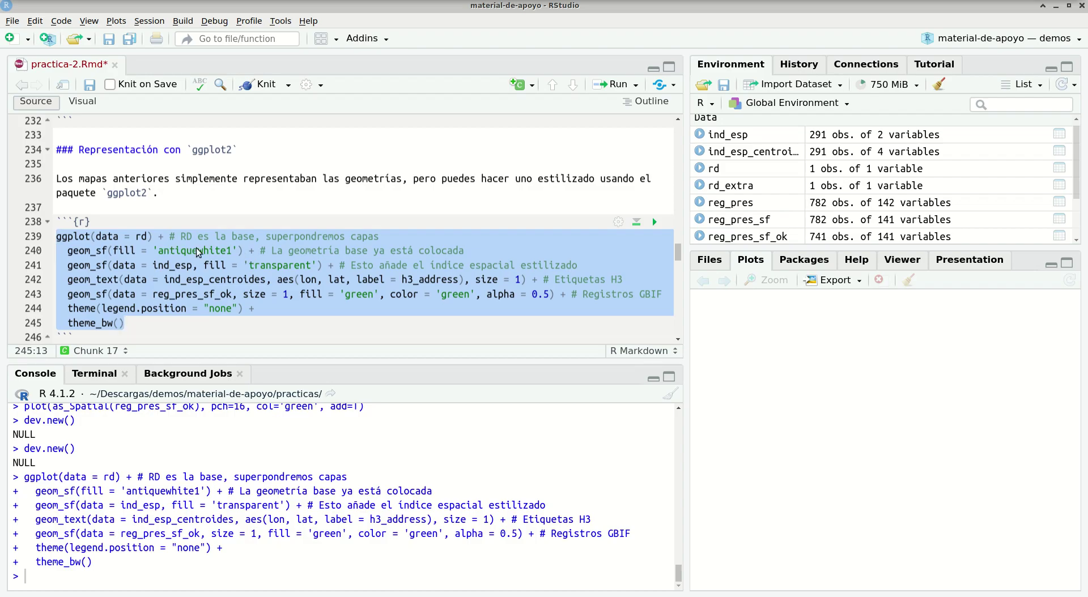
key(alt+Tab)
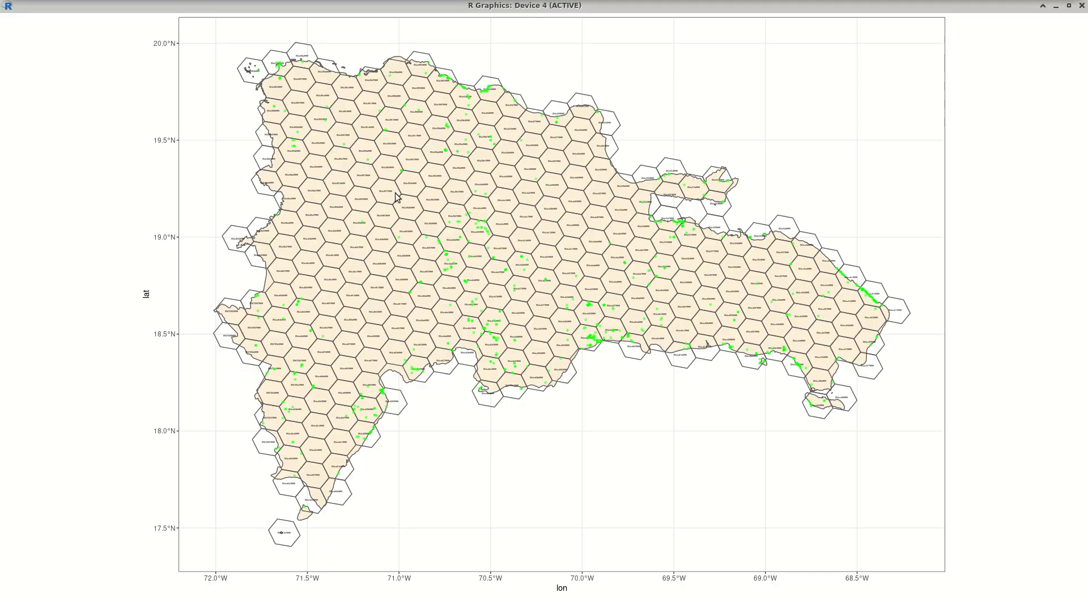
key(alt+Tab)
key(alt+Tab)
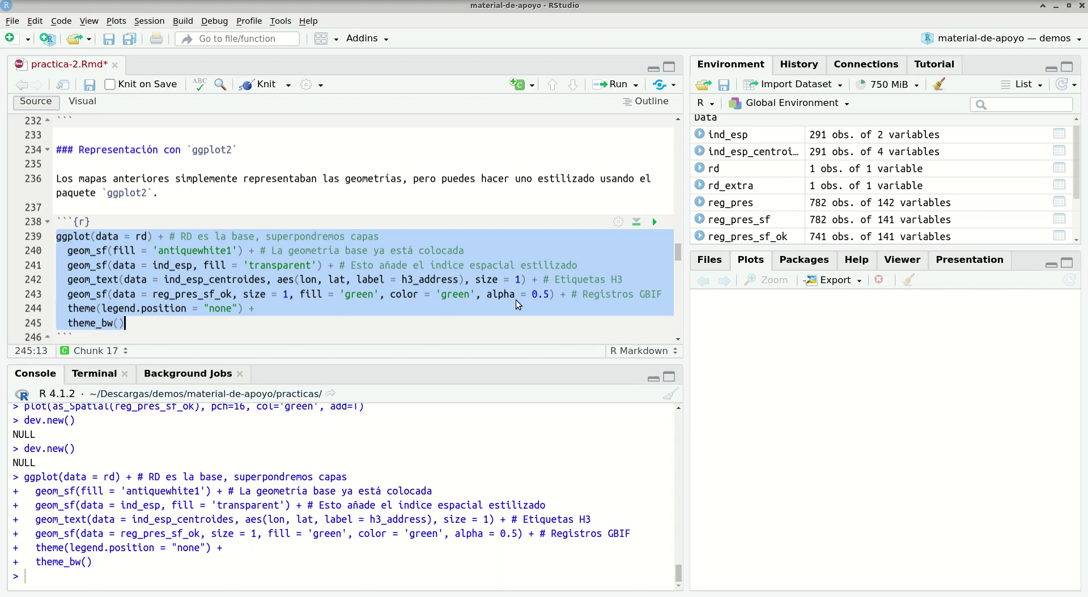
key(alt+Tab)
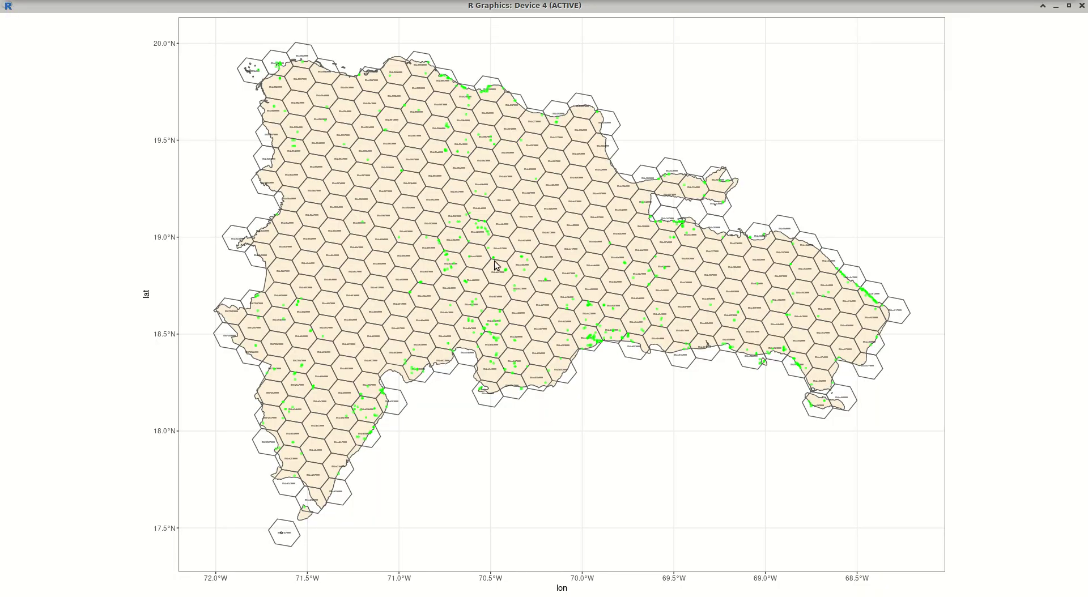
key(alt+Tab)
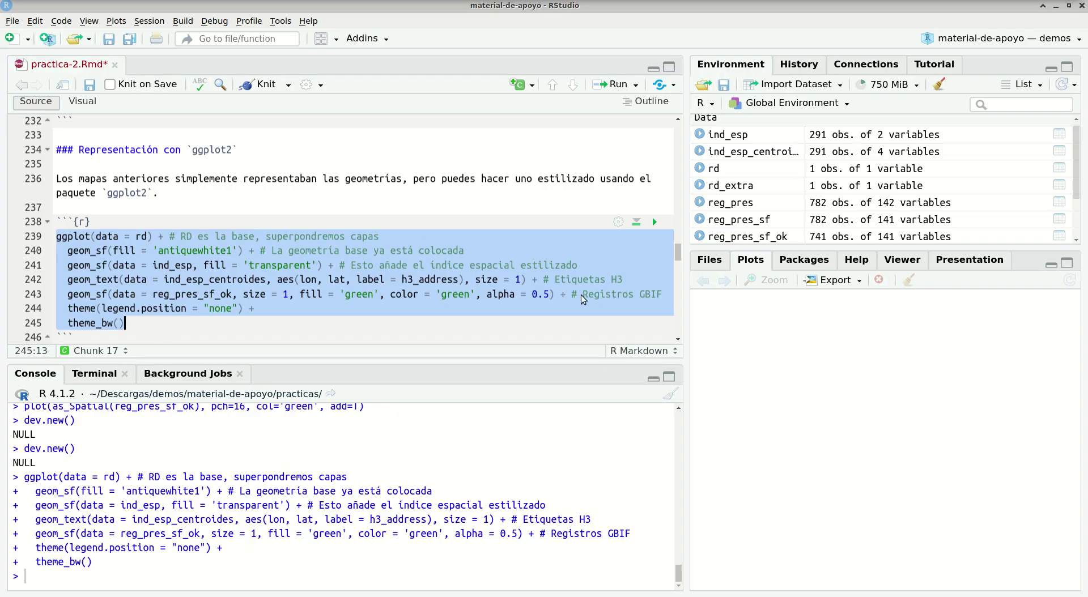
Set size to 2 in both the geom_text H3 label layer and the geom_sf GBIF records layer.
click(290, 295)
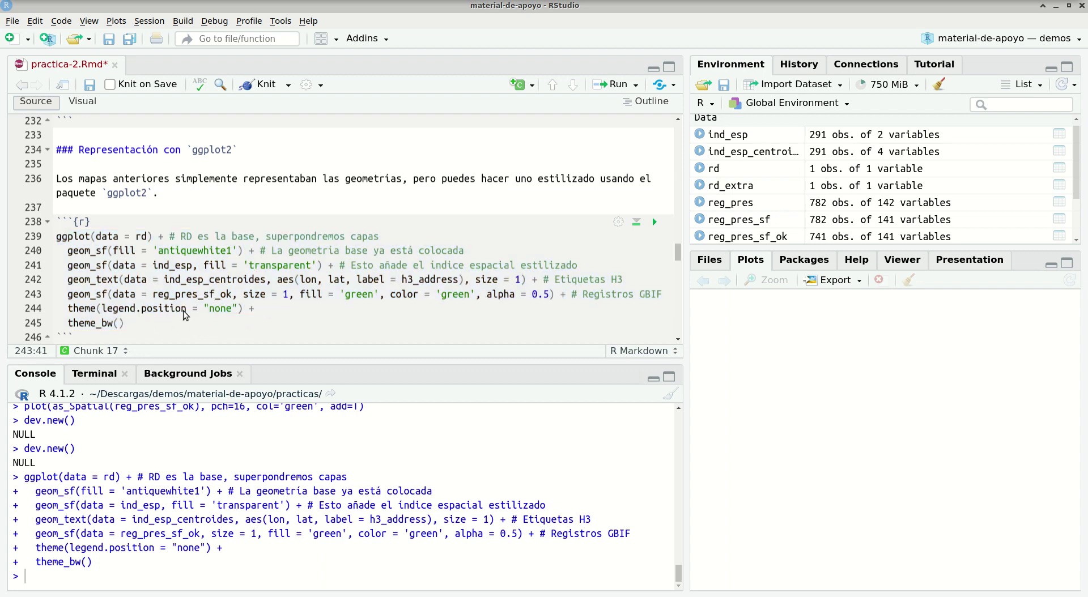
key(alt+Tab)
key(alt+Tab)
key(ctrl+Right)
key(ctrl+Right)
key(ctrl+Right)
key(ctrl+Right)
key(ctrl+Right)
key(ctrl+Right)
key(ctrl+Right)
key(ctrl+Right)
key(ctrl+Right)
key(ctrl+Right)
key(Up)
key(Up)
key(Up)
key(Down)
key(Down)
key(ctrl+Right)
key(ctrl+Right)
key(Delete)
text(2)
Re-run the edited ggplot statement to redraw the map, and save practica-2.Rmd.
key(Up)
key(Up)
key(Up)
key(Up)
key(Down)
key(ctrl+Return)
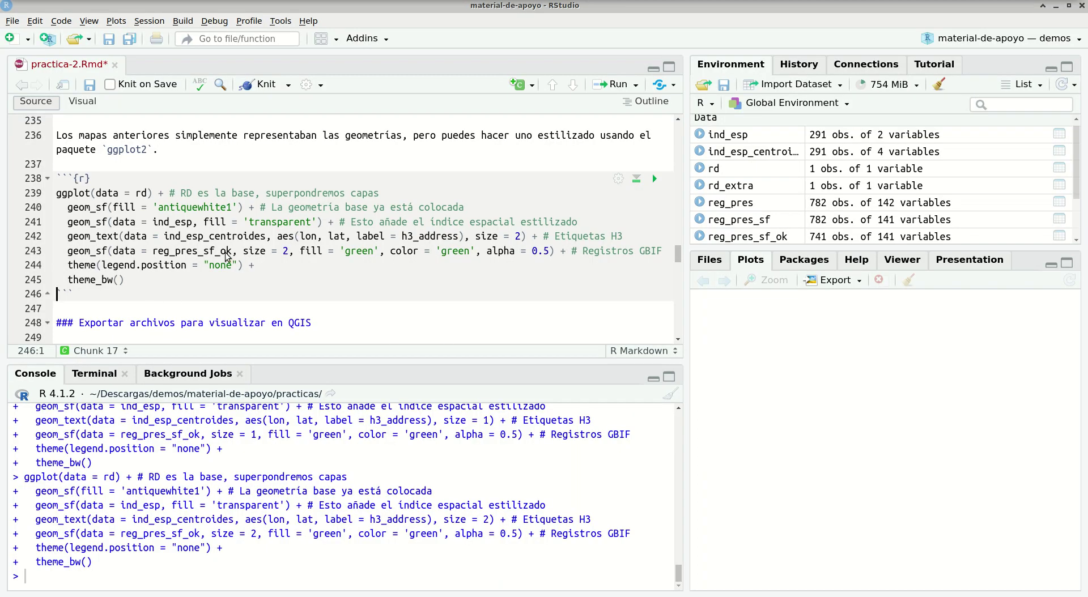
key(ctrl+s)
Run the st_write lines exporting registros_depurados_de_presencia.gpkg and indice_espacial.gpkg, and check both files in the practicas folder with the name column widened.
scroll(249, 293, down, 5)
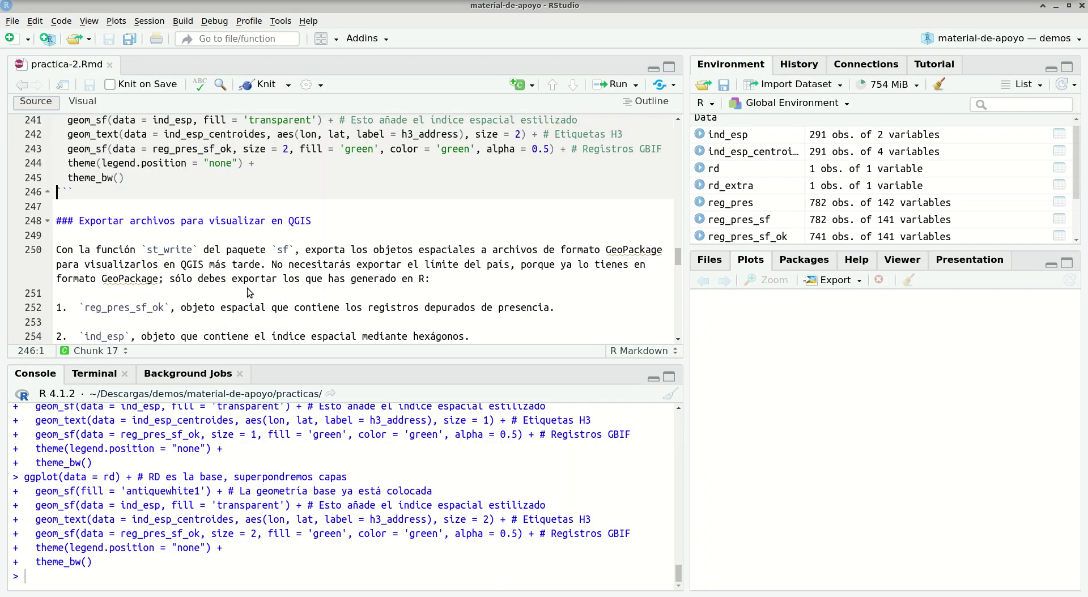
click(188, 257)
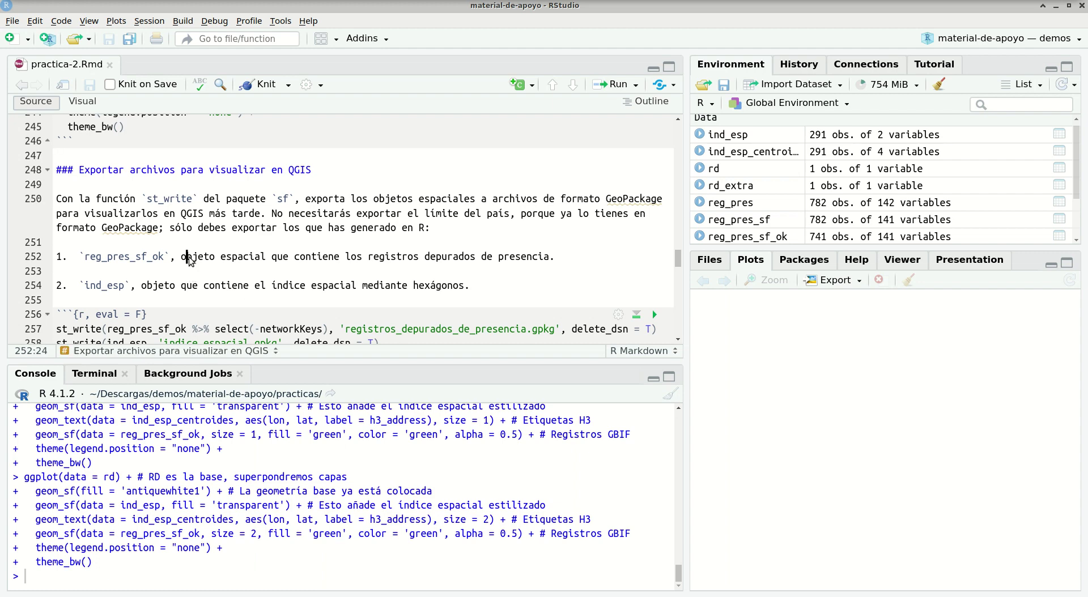
scroll(108, 273, down, 2)
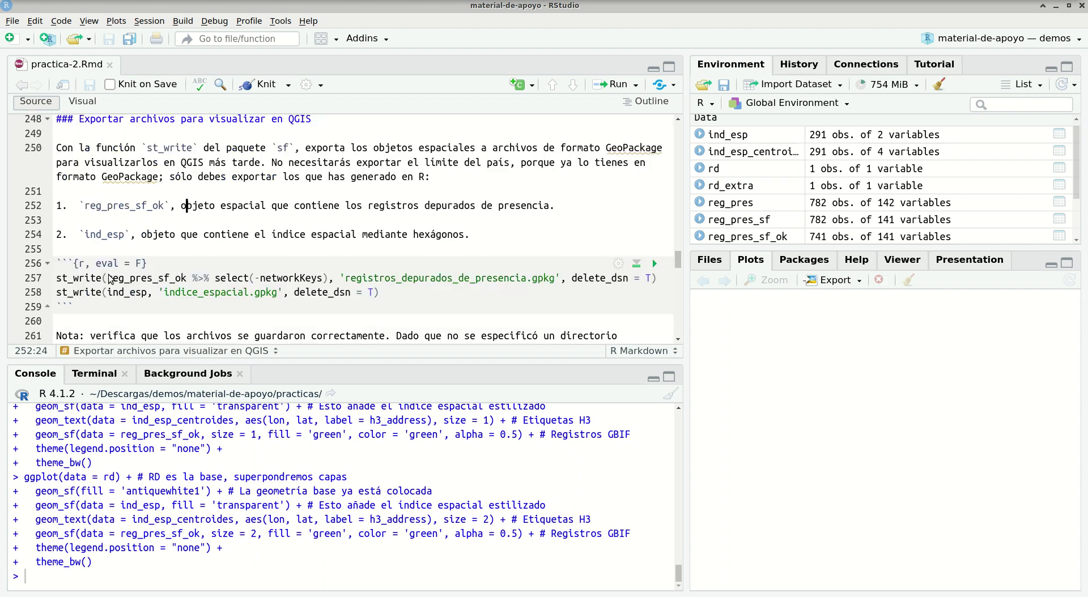
click(57, 278)
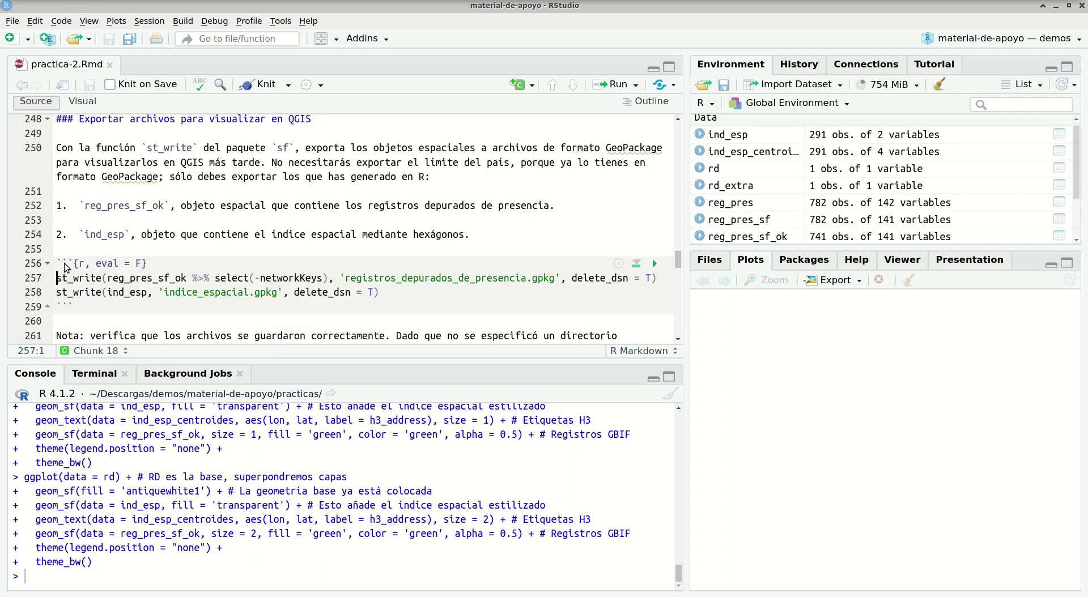
key(shift+Down)
key(shift+Down)
key(shift+Left)
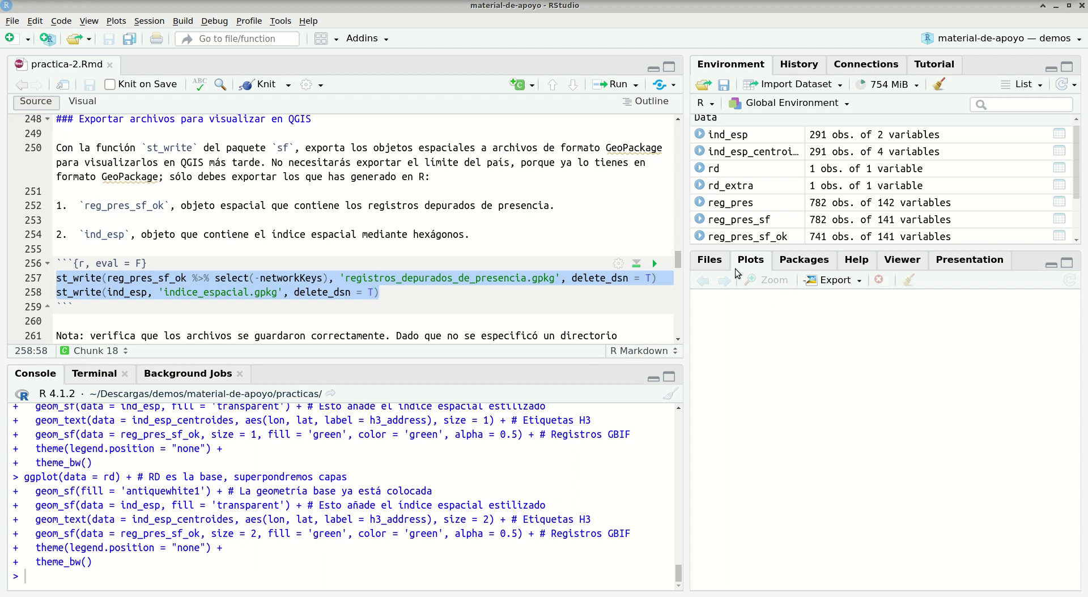
click(708, 261)
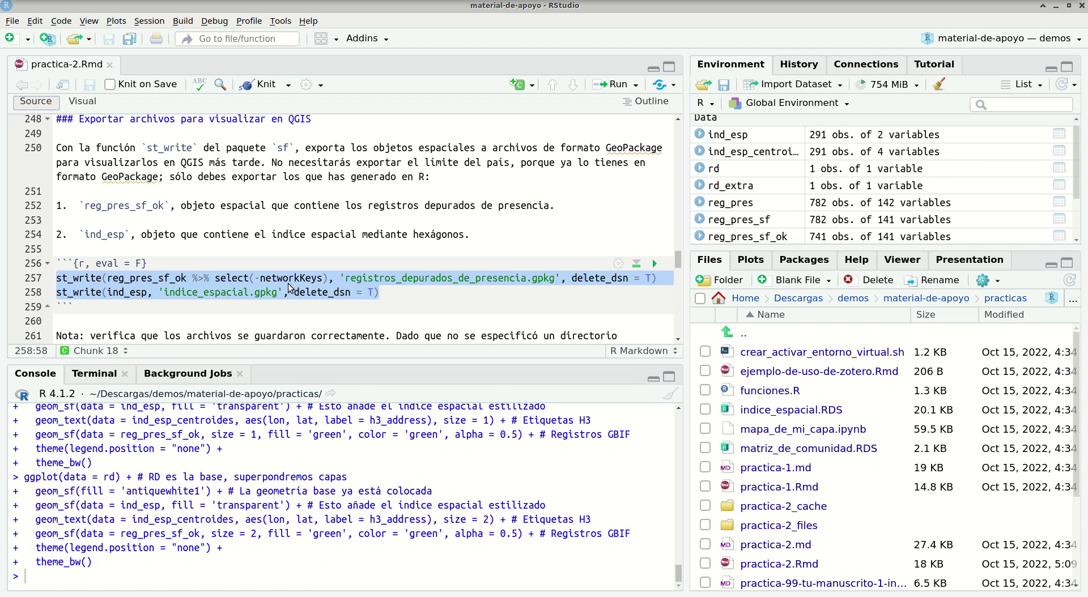
key(ctrl+Return)
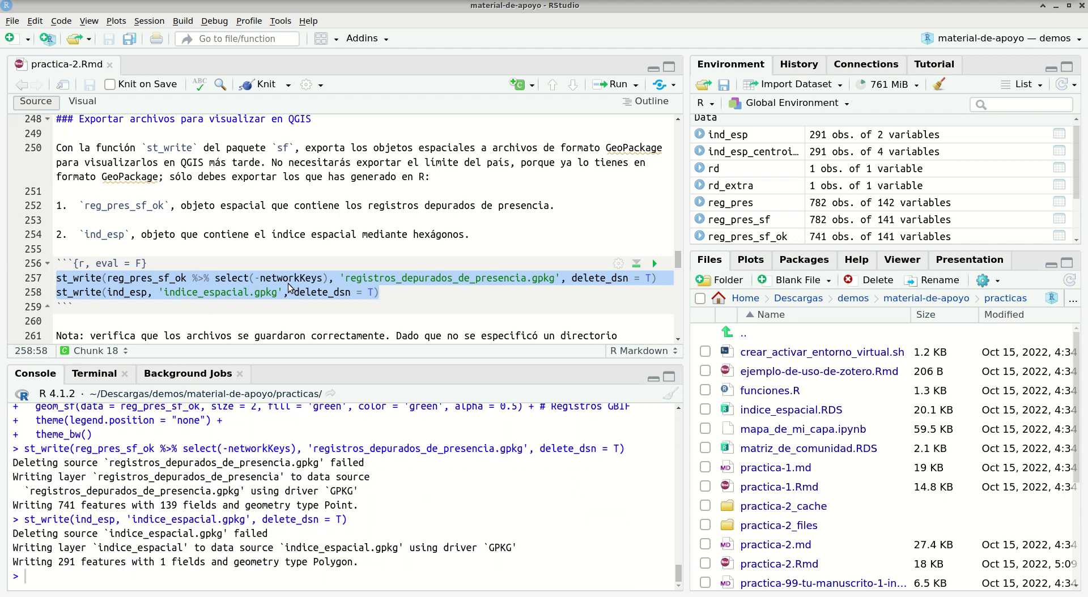
scroll(792, 498, down, 3)
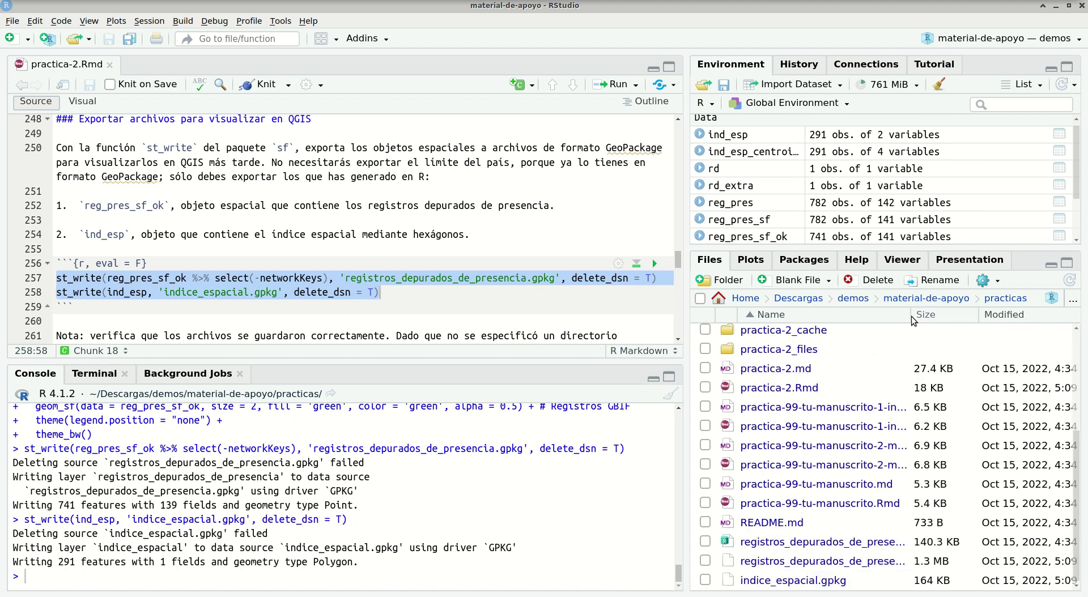
drag(912, 315, 954, 315)
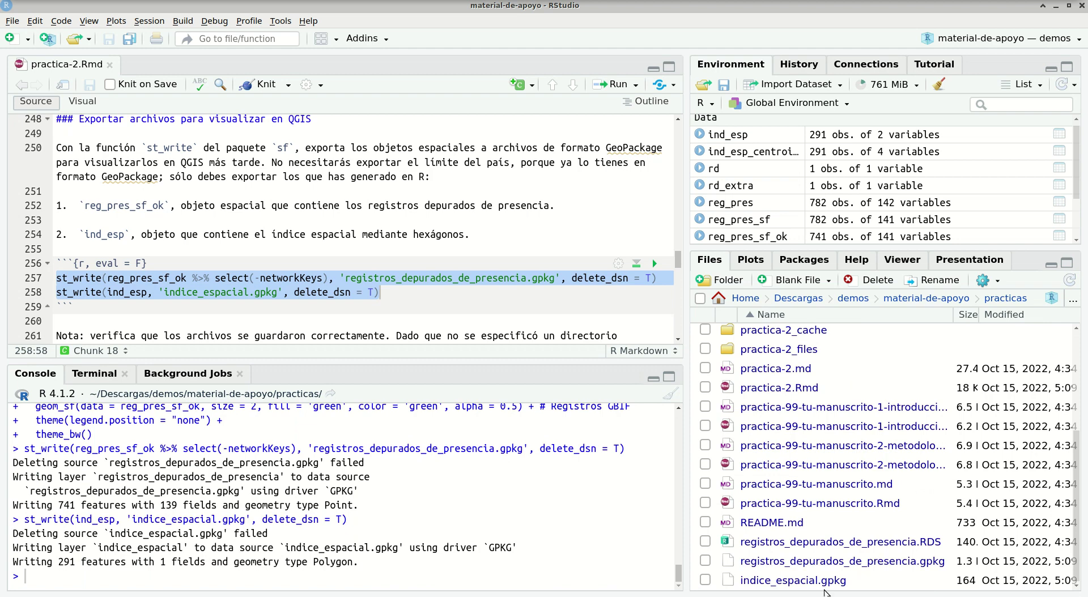
Run the two saveRDS lines exporting reg_pres_sf_ok to registros_depurados_de_presencia.RDS and ind_esp to indice_espacial.RDS.
click(149, 262)
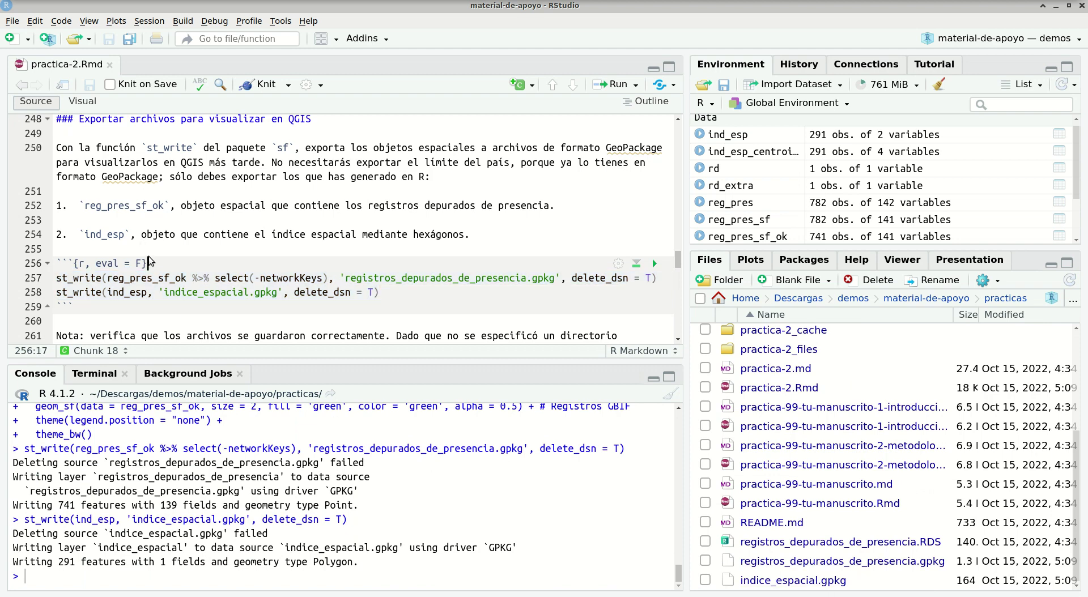
scroll(148, 258, down, 2)
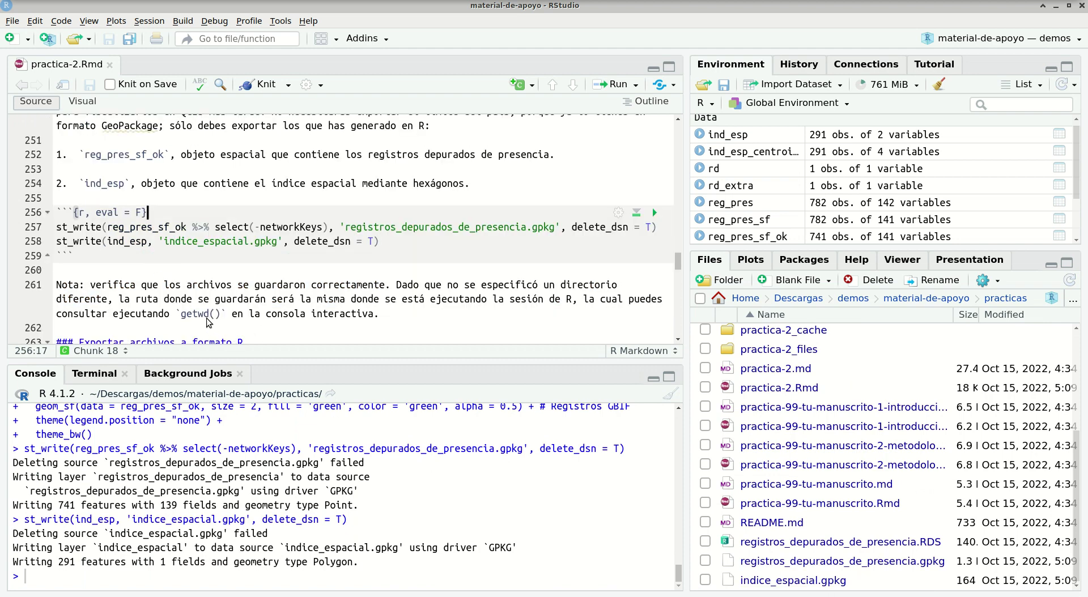
scroll(198, 313, down, 3)
scroll(199, 312, down, 2)
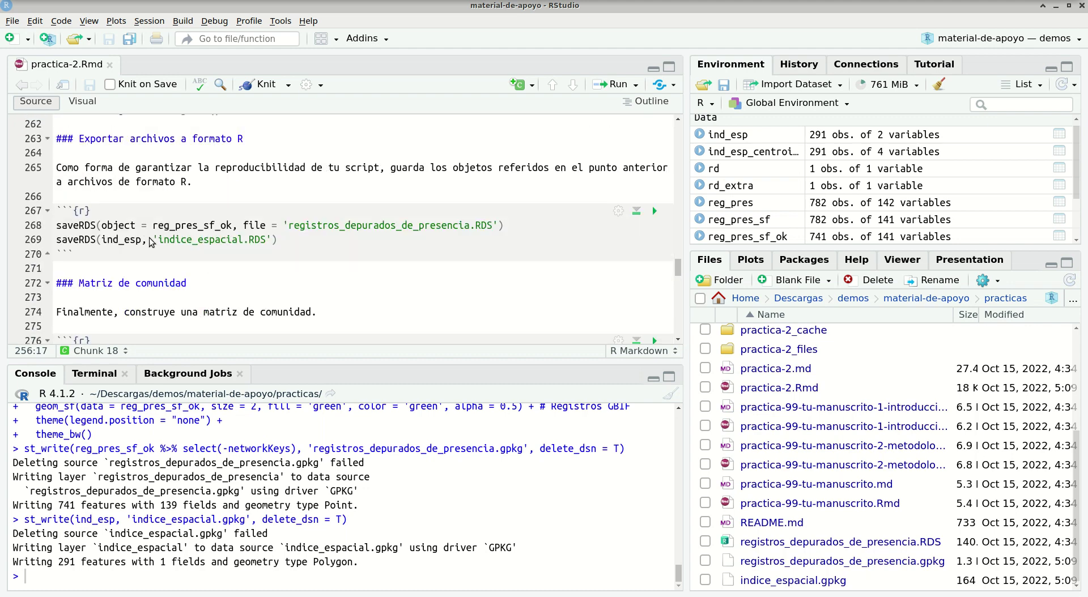
click(142, 225)
key(Home)
key(shift+Down)
key(shift+Down)
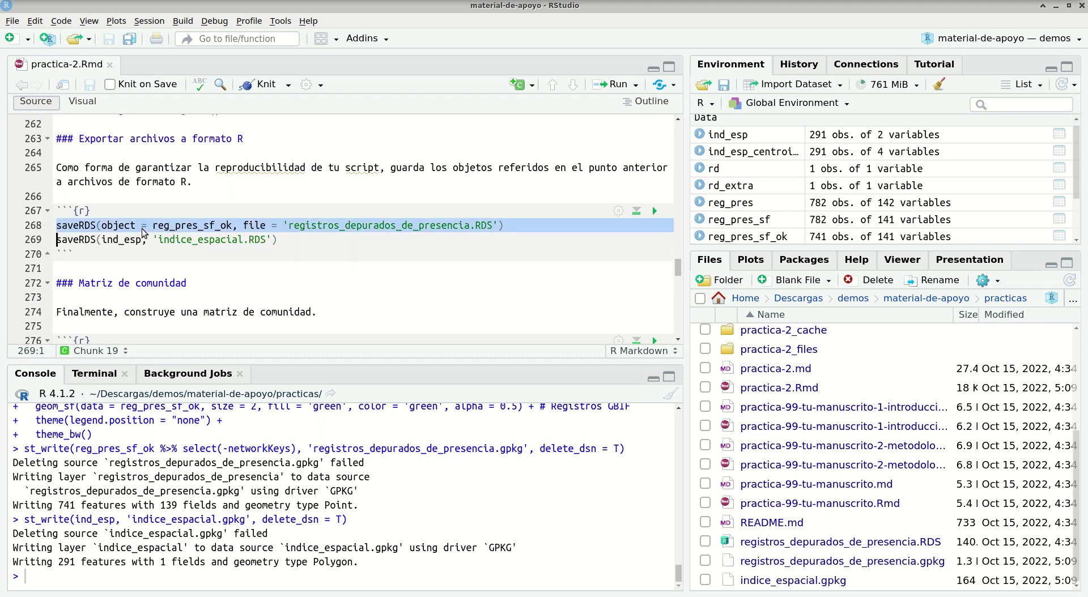
key(shift+Left)
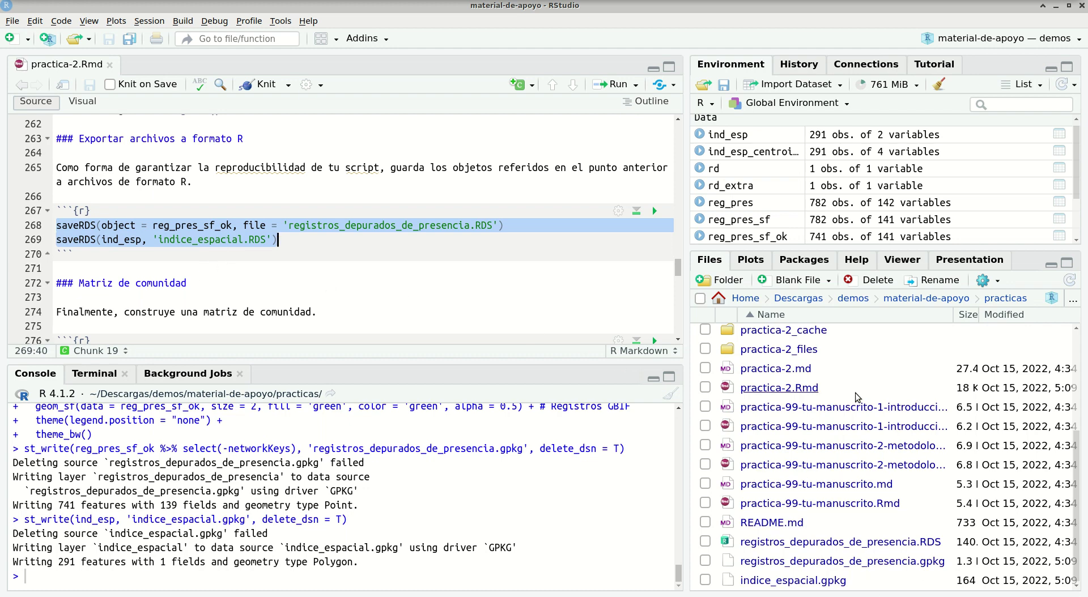
scroll(855, 391, up, 3)
scroll(855, 387, up, 2)
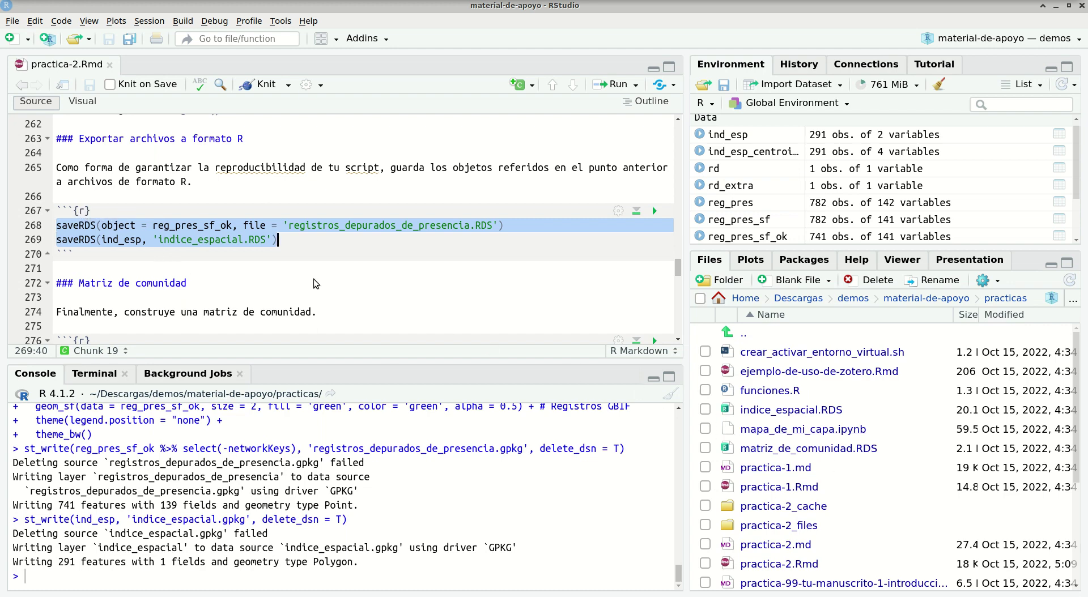
key(ctrl+Return)
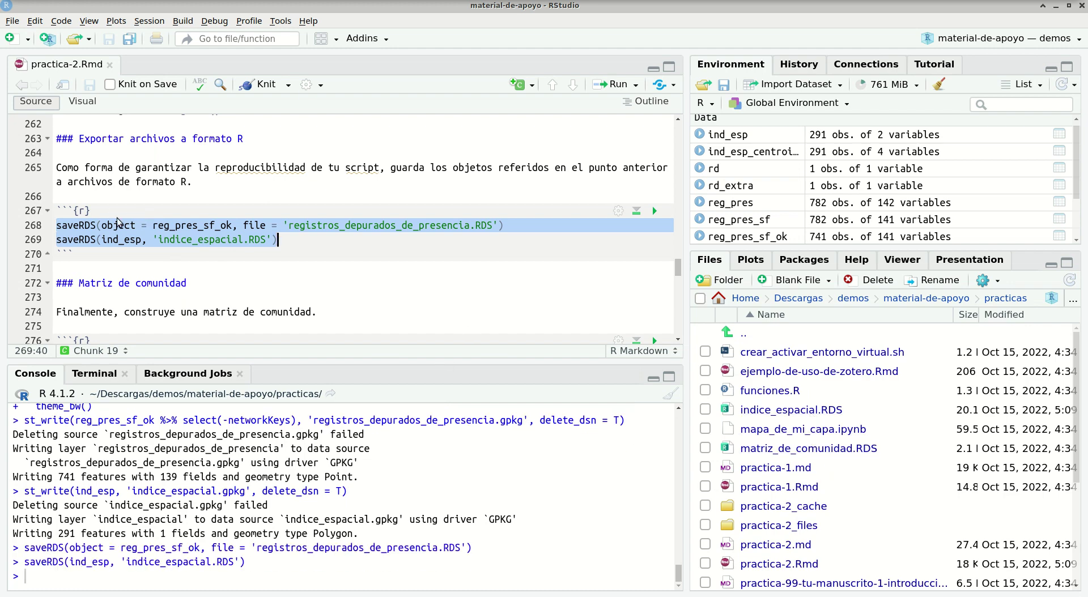
click(106, 225)
drag(156, 223, 233, 227)
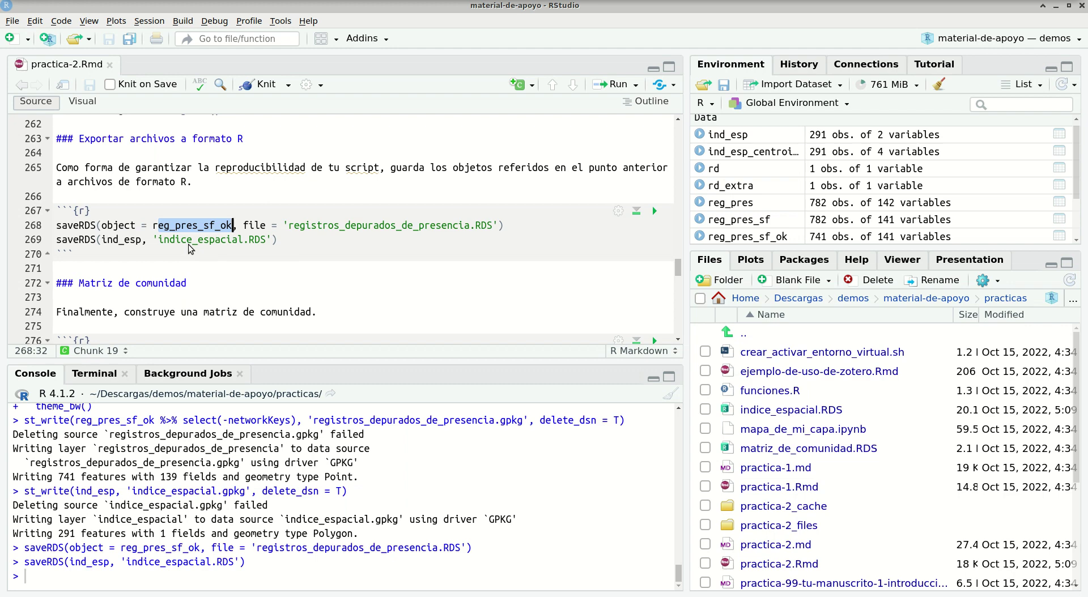
Review the mc pipeline in the Matriz de comunidad section, from reg_pres_sf_ok through column_to_rownames.
key(Down)
key(Down)
key(Down)
key(Down)
key(Down)
key(Down)
key(Down)
key(Down)
key(Down)
key(Down)
key(Down)
key(Down)
key(Down)
key(Down)
key(Down)
key(Down)
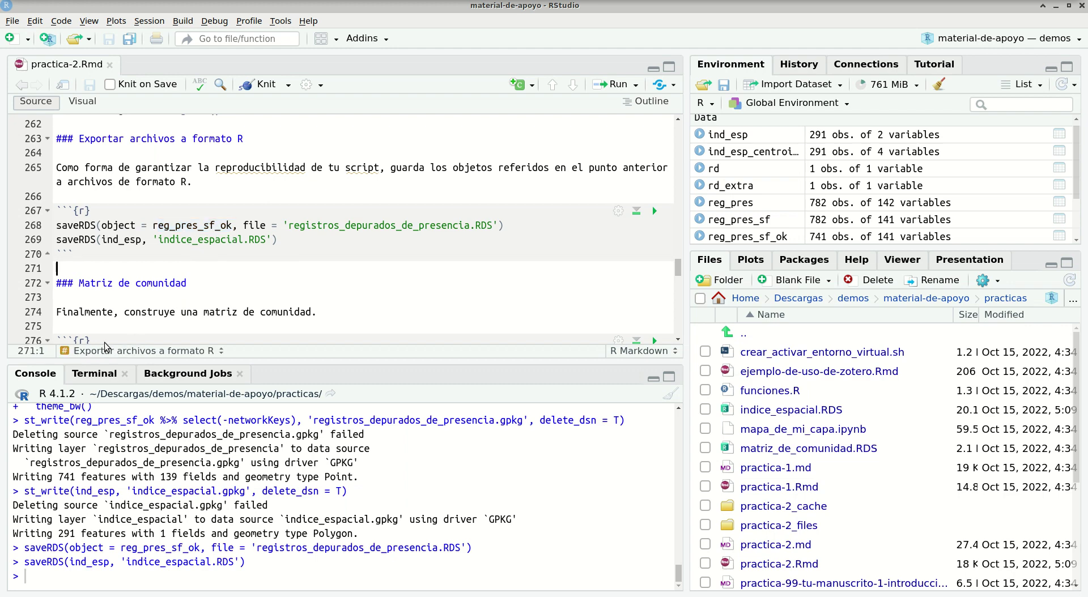
key(Up)
key(Up)
key(Up)
key(Up)
key(Up)
key(Up)
key(Up)
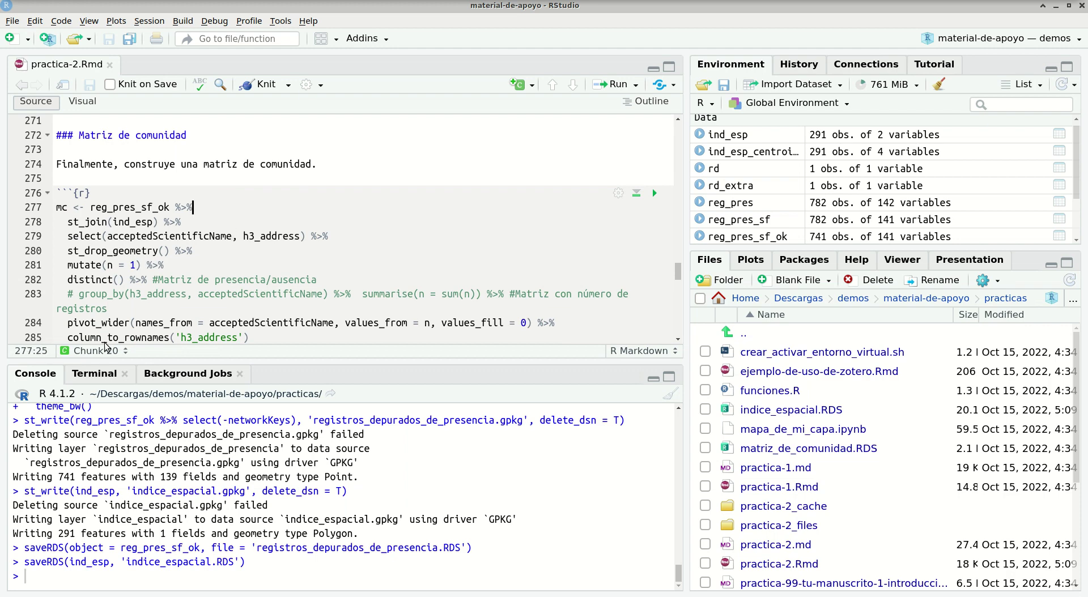
key(Home)
scroll(103, 261, down, 3)
scroll(103, 260, up, 2)
scroll(103, 260, up, 1)
key(shift+Down)
key(shift+Down)
key(shift+Down)
key(shift+Down)
key(shift+Down)
key(shift+Down)
key(shift+Down)
key(shift+Down)
key(shift+Down)
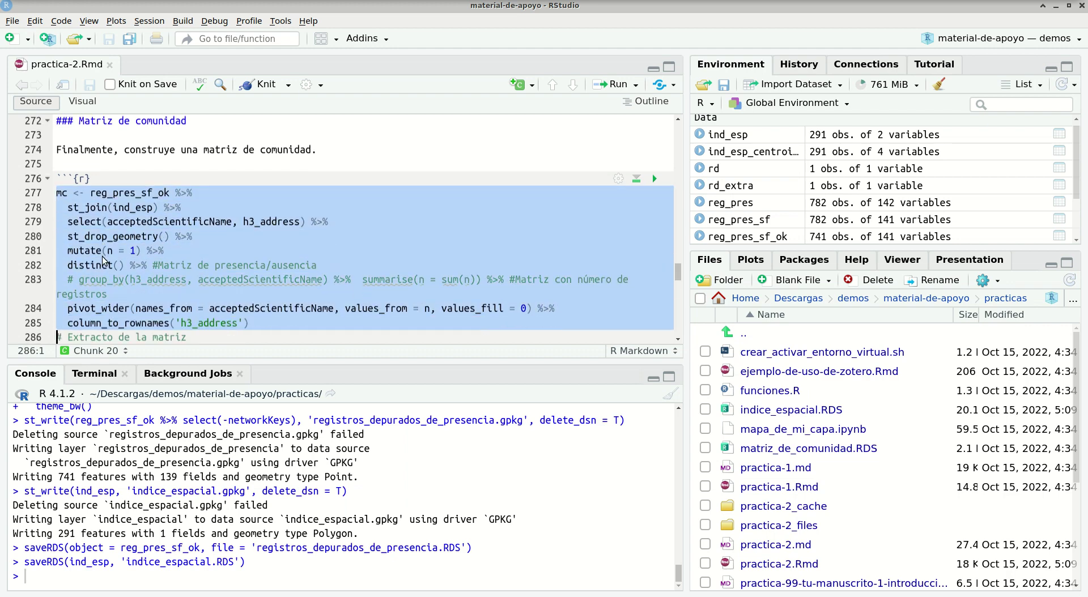
key(shift+Down)
key(shift+Down)
key(shift+Up)
key(shift+Up)
key(shift+Left)
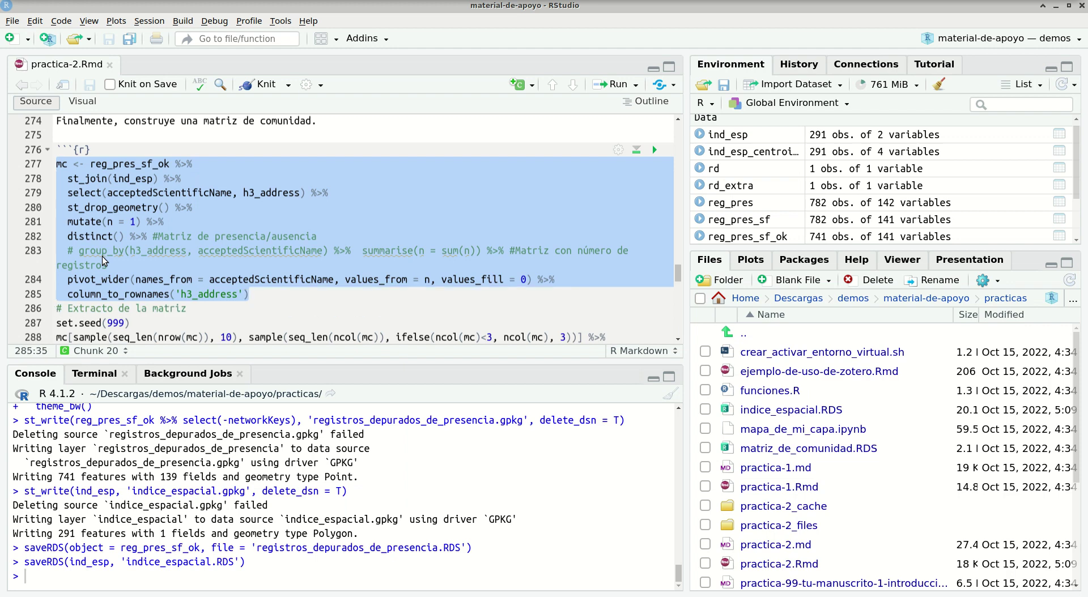
Examine the commented group_by and summarise line that offers a matrix with number of records instead of presence/absence.
key(Left)
key(Down)
key(Down)
key(Down)
key(Down)
key(Down)
key(Down)
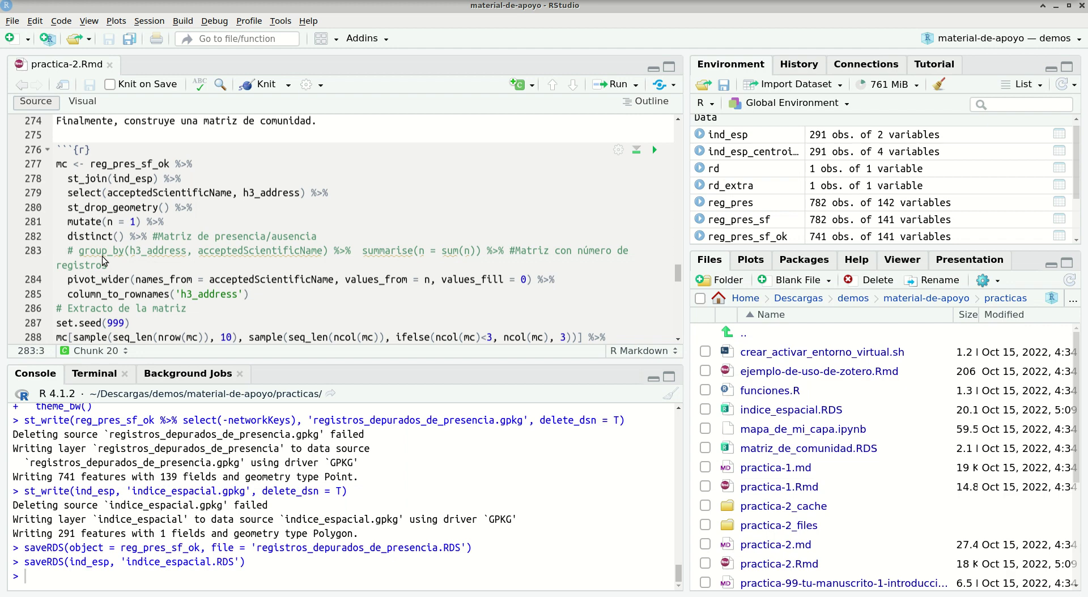
key(shift+Down)
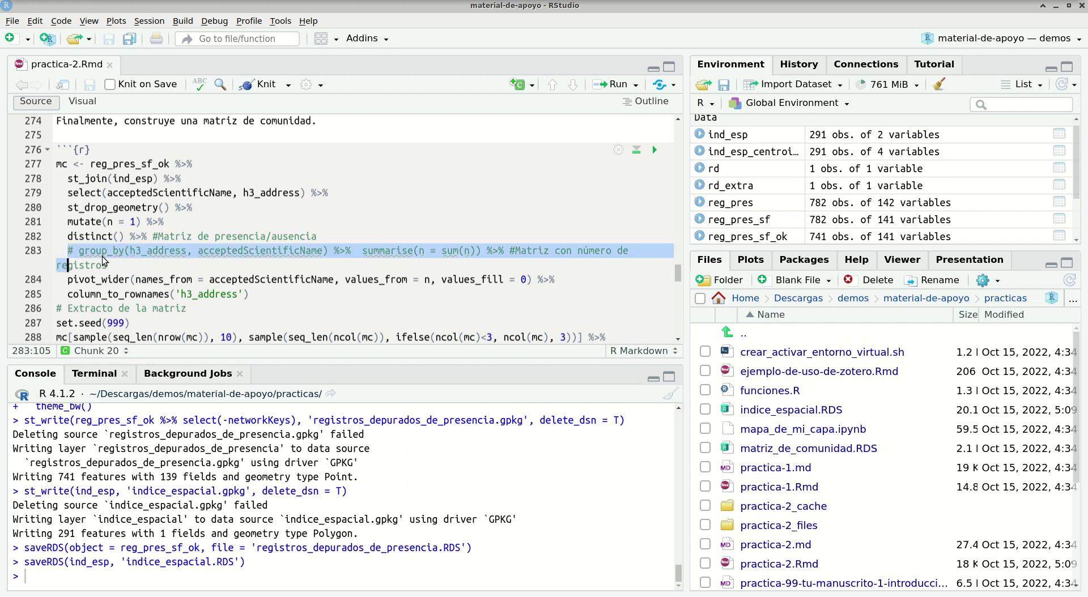
key(shift+End)
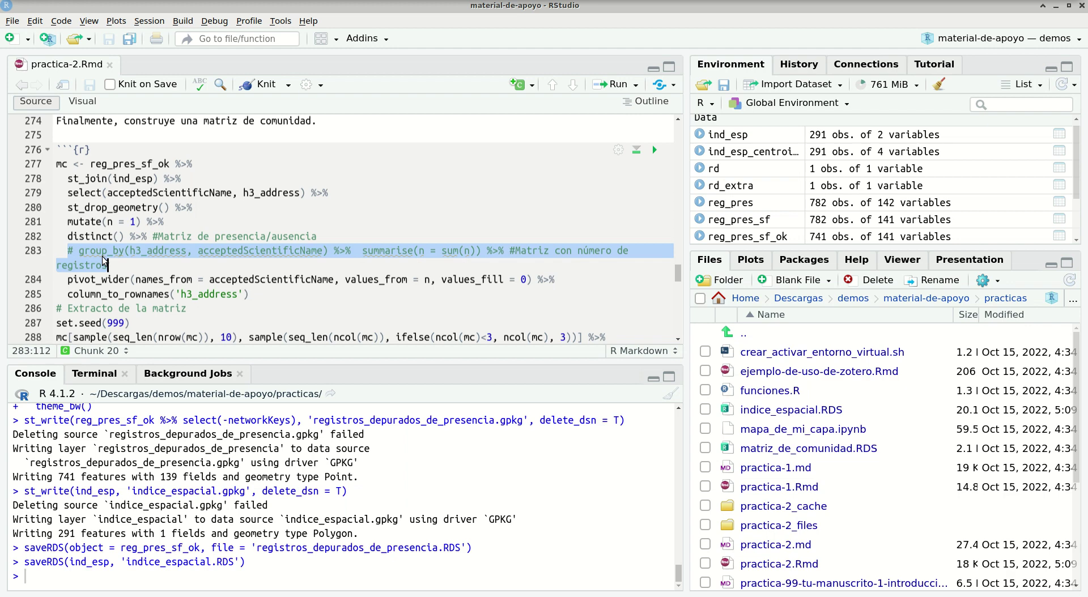
Run the full mc pipeline, from reg_pres_sf_ok through column_to_rownames('h3_address'), to build the presence/absence community matrix.
click(104, 256)
key(Up)
key(Up)
key(Up)
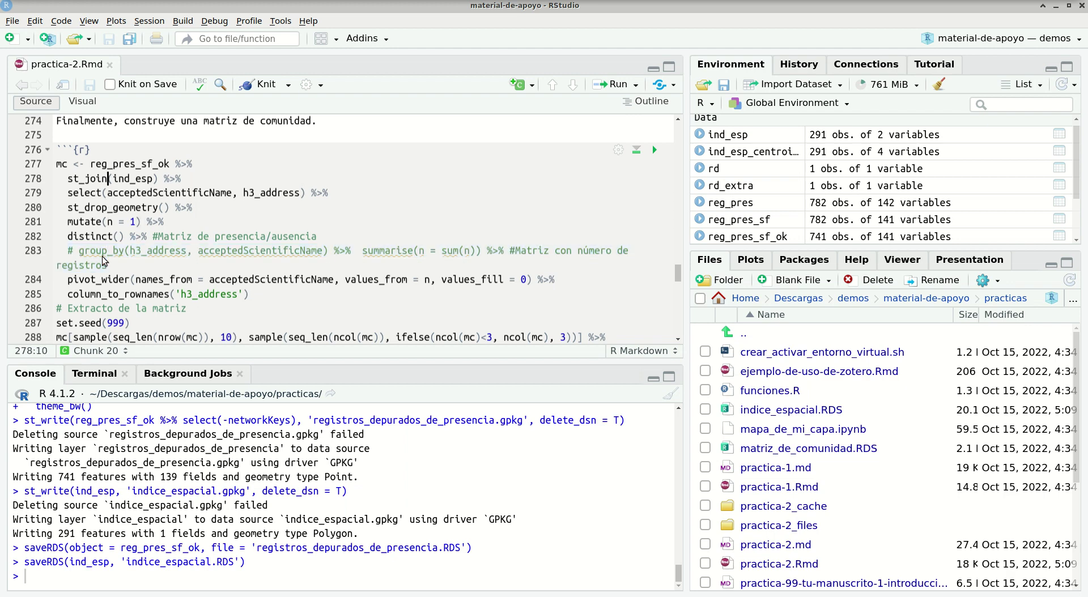
key(Home)
key(shift+Down)
key(shift+Down)
key(shift+Down)
key(shift+Down)
key(shift+Down)
key(shift+Down)
key(shift+Down)
key(shift+Down)
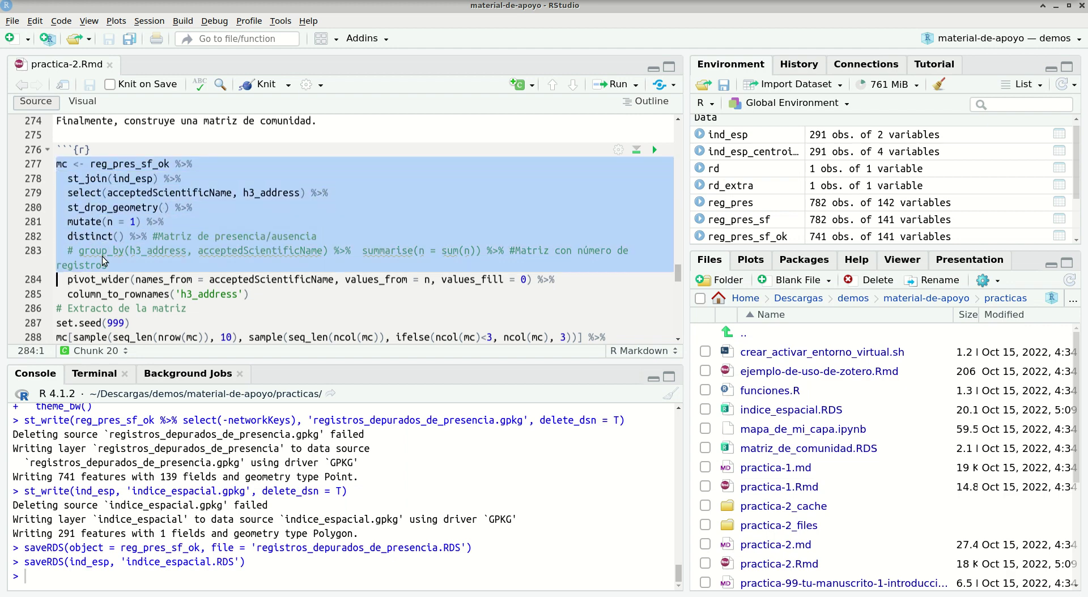
key(shift+End)
key(shift+Down)
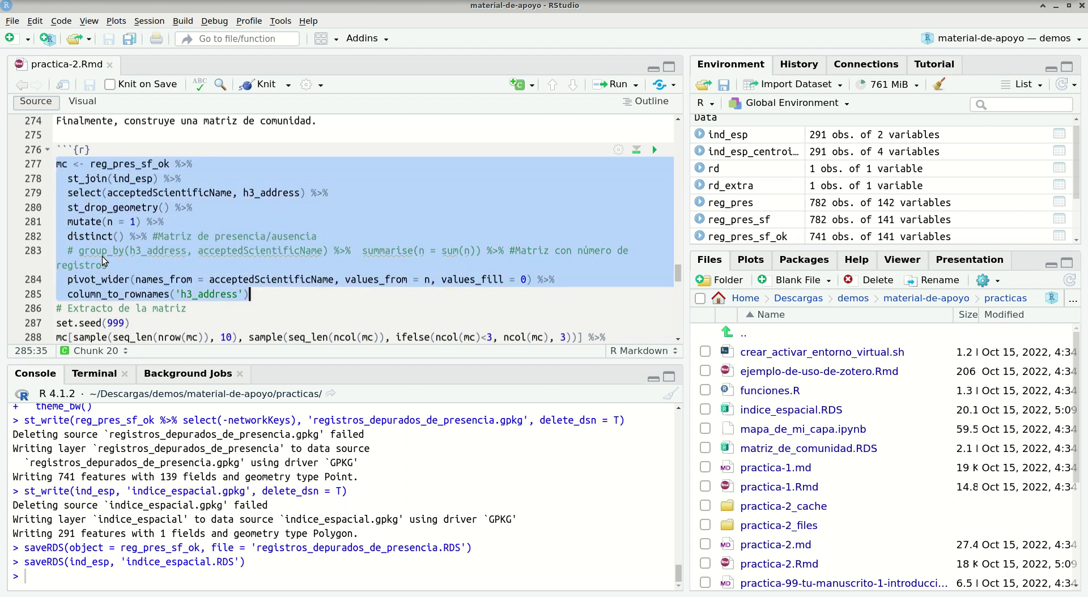
key(ctrl+Return)
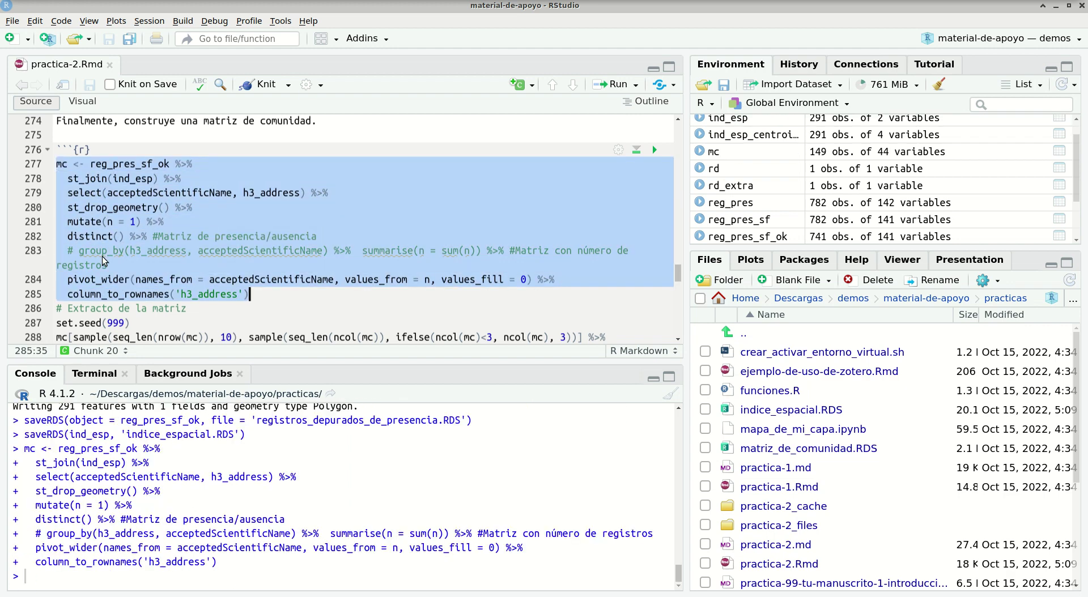
Run the set.seed(999) and sampling lines to print an extract of the community matrix with kable in markdown format.
key(Down)
key(Down)
key(Down)
key(Home)
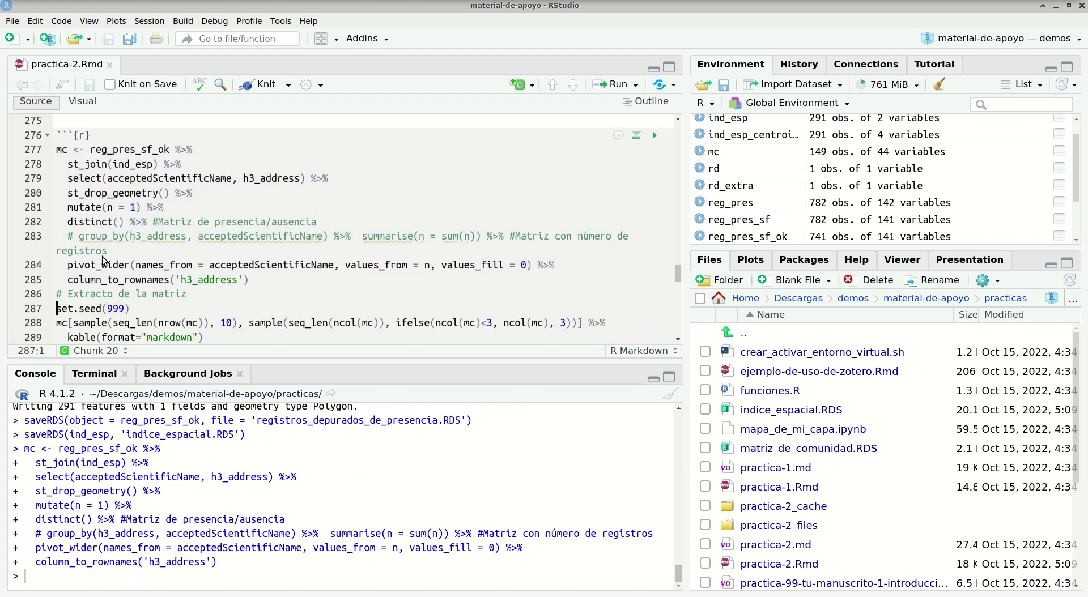
key(Up)
key(shift+Down)
key(shift+Down)
key(shift+Down)
key(shift+Down)
key(shift+Down)
key(shift+Up)
key(shift+Up)
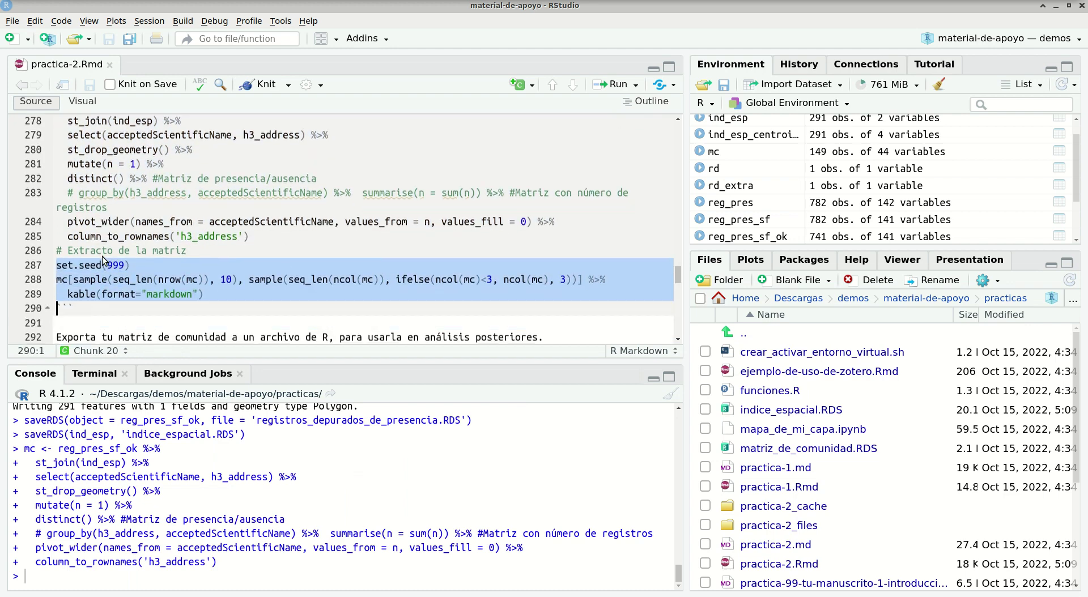
key(shift+Left)
key(ctrl+Return)
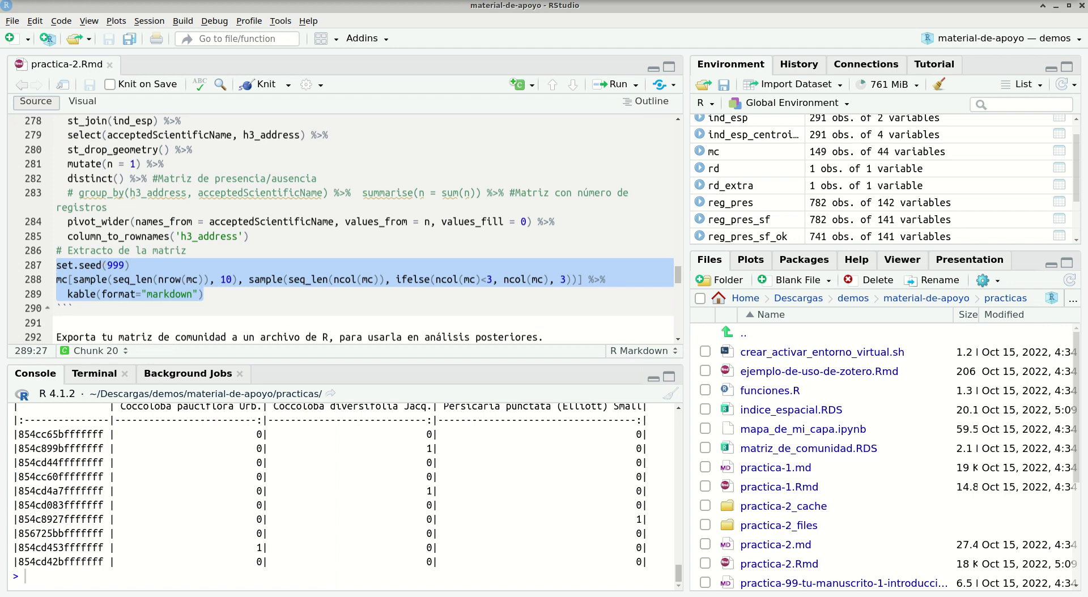
Compare the printed matrix extract with the rendered table in practica-2.md on GitHub in the browser, and return to RStudio.
key(alt+Tab)
key(Page_Down)
key(Page_Down)
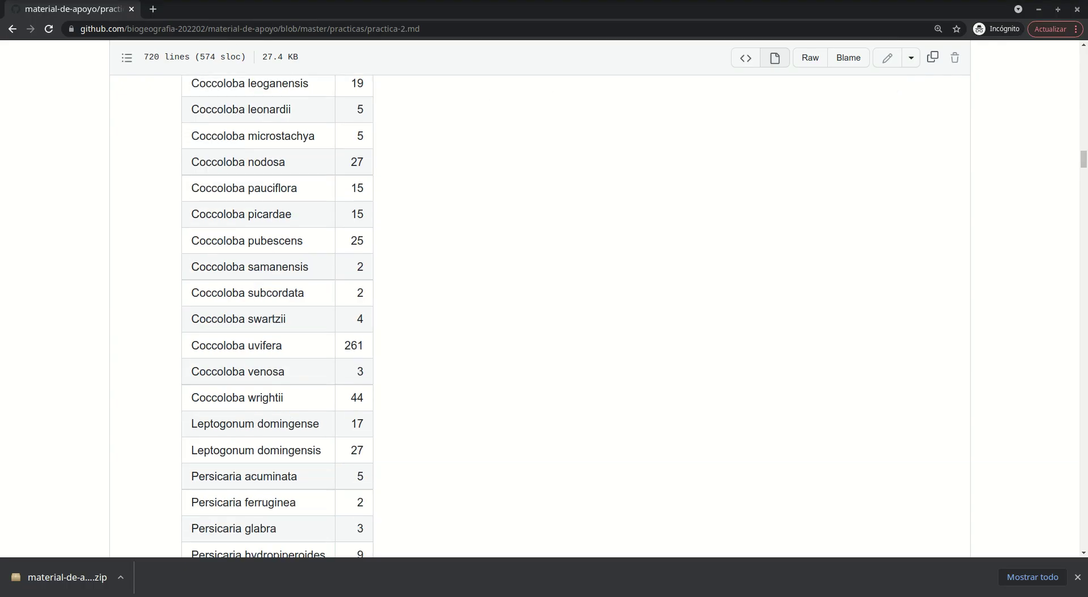
key(Page_Down)
key(Page_Down)
key(Page_Down)
key(Page_Down)
key(Page_Down)
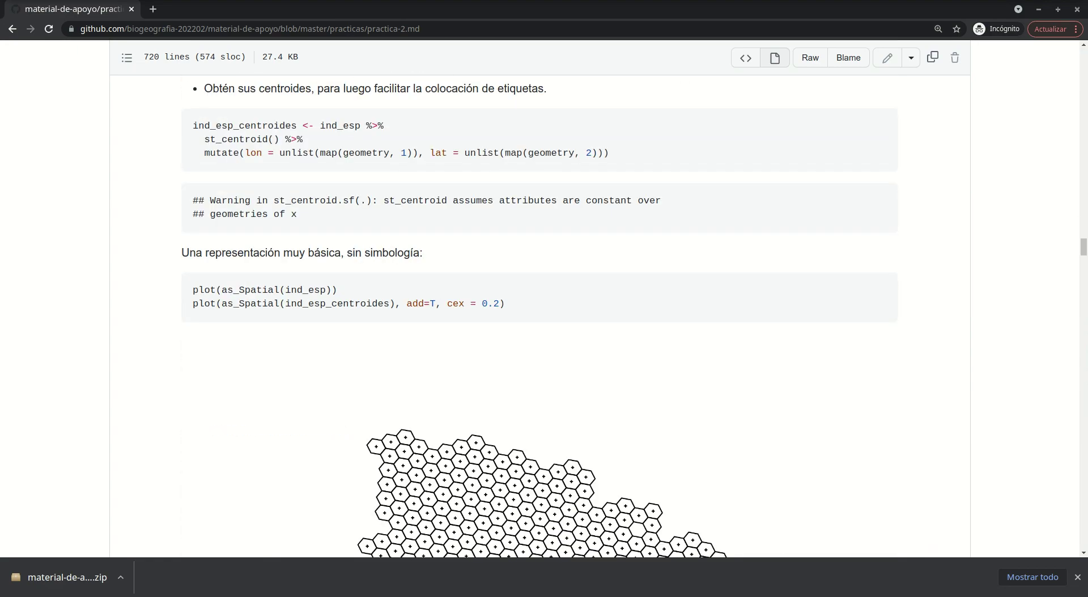
drag(1082, 252, 1081, 376)
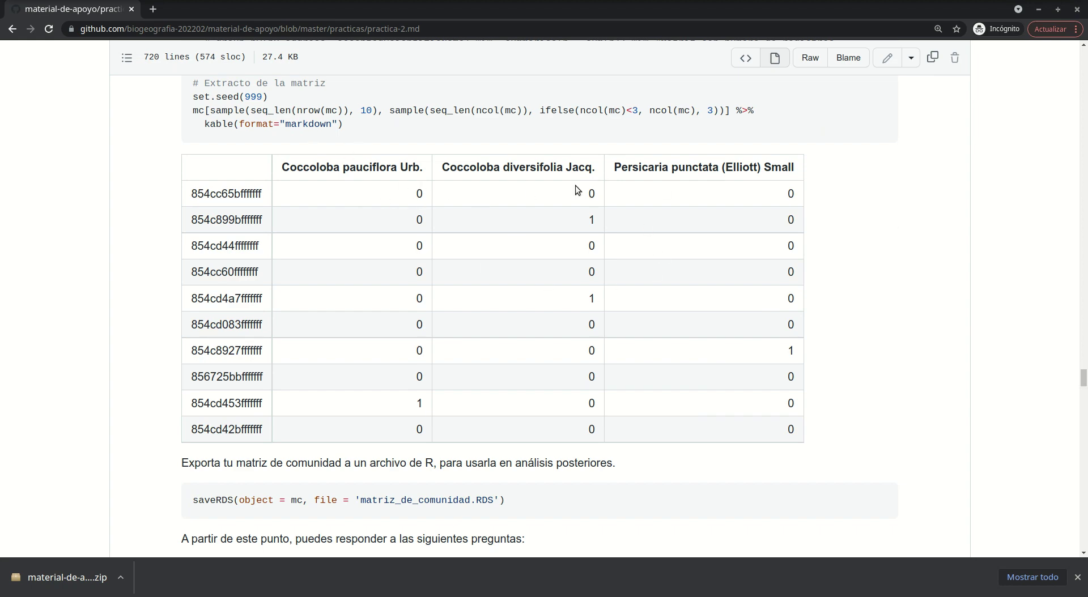
key(alt+Tab)
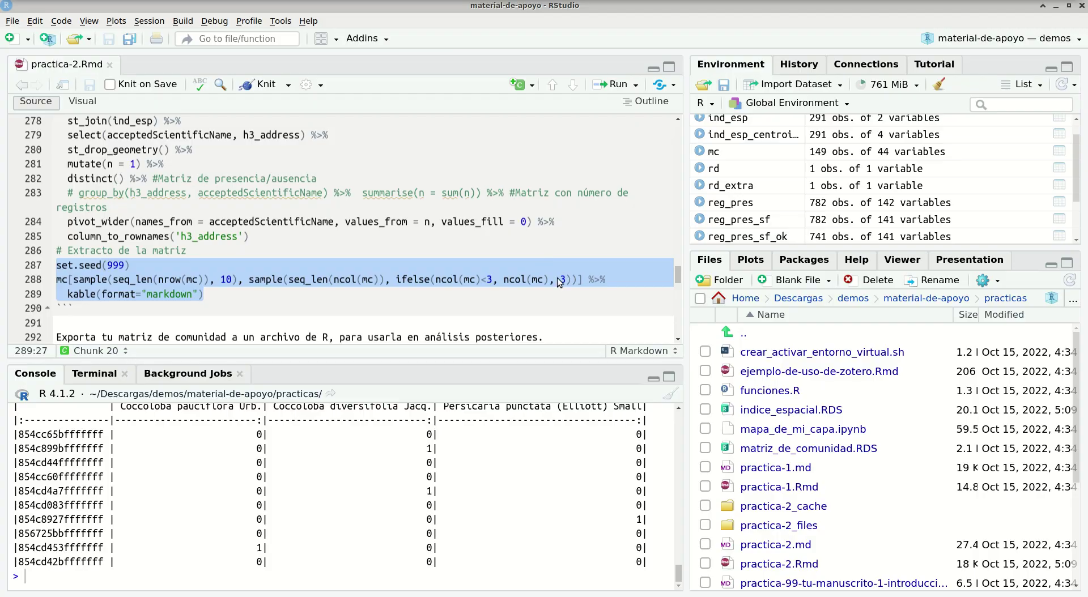
key(alt+Tab)
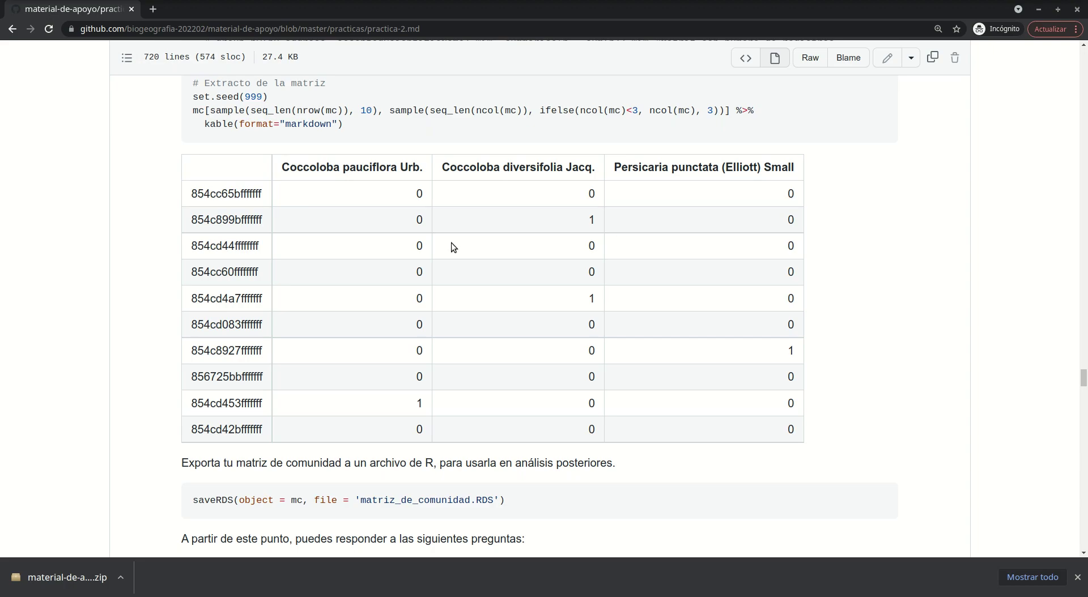
key(alt+Tab)
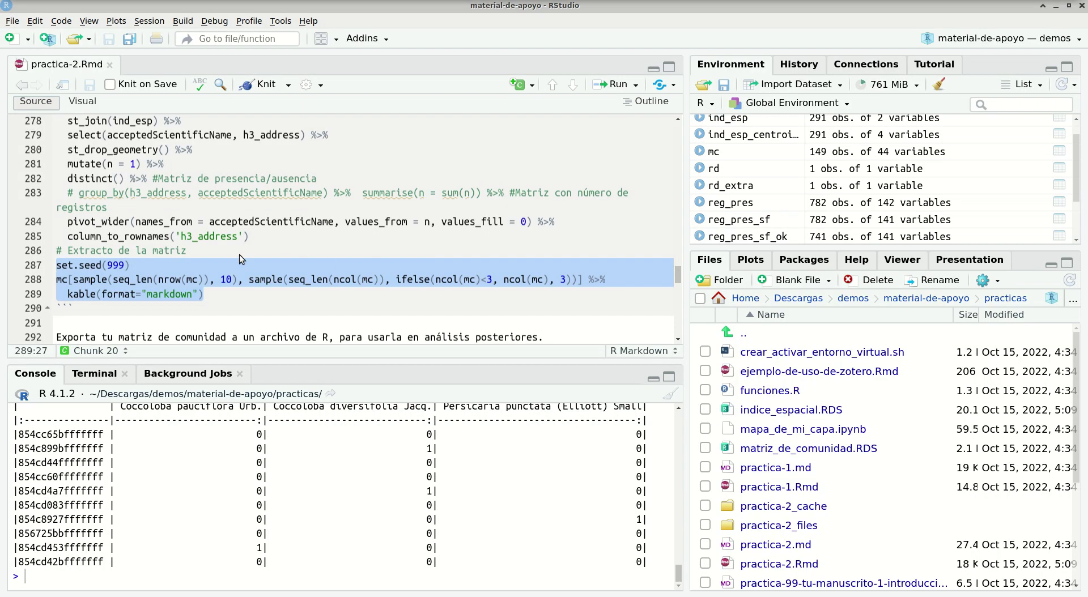
Run the saveRDS line exporting the mc community matrix to matriz_de_comunidad.RDS.
key(Down)
key(Down)
key(Down)
scroll(241, 259, down, 3)
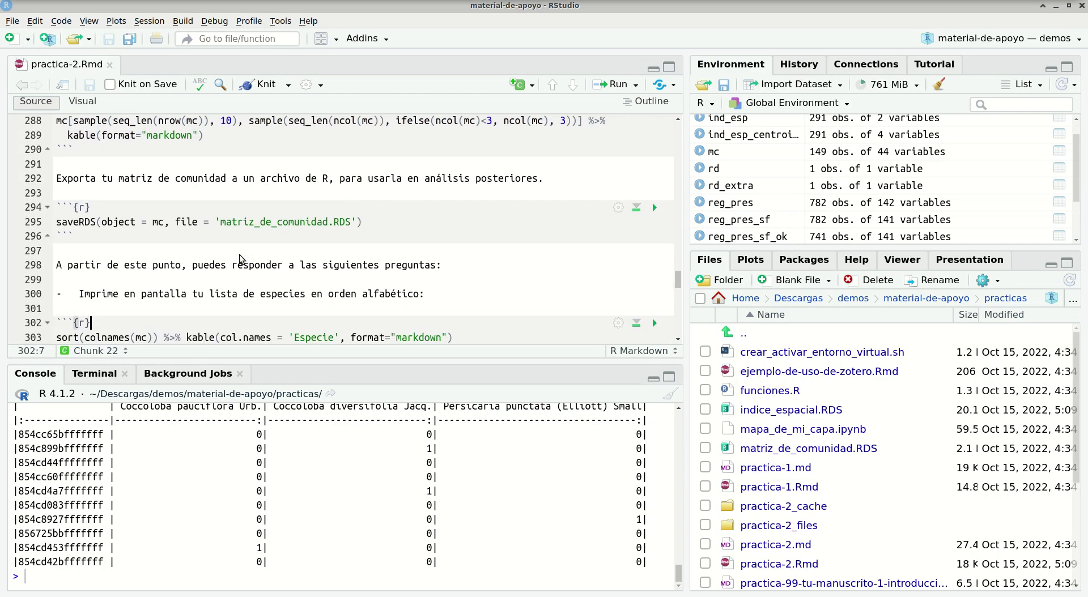
key(Up)
key(Up)
key(Up)
key(Up)
key(Up)
key(Up)
key(Up)
key(Down)
key(Down)
key(Down)
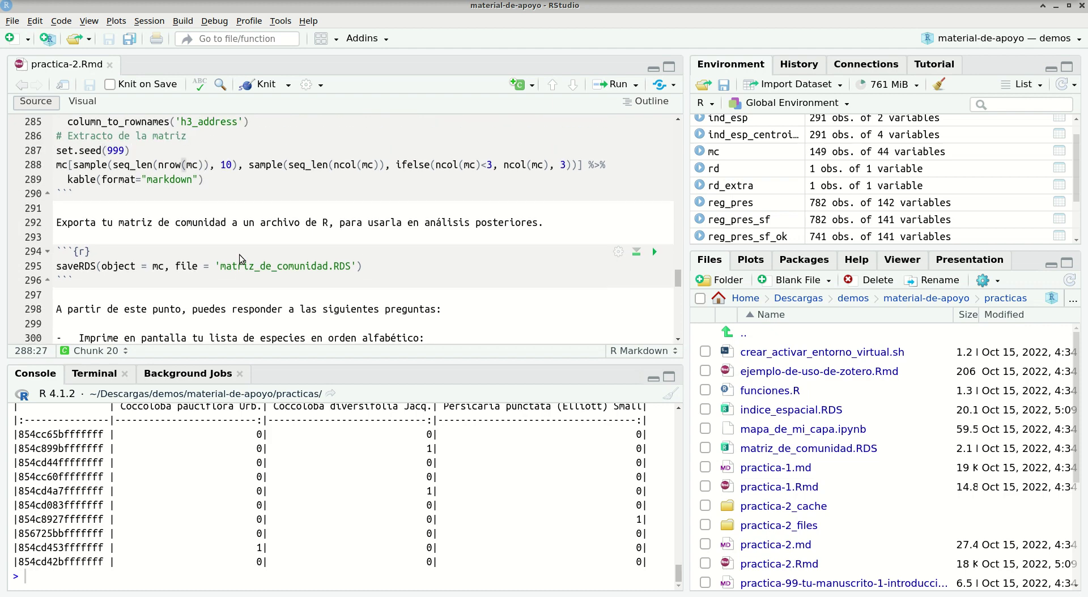
key(Down)
key(Down)
key(Down)
key(Down)
key(Down)
key(Down)
key(Down)
key(ctrl+Return)
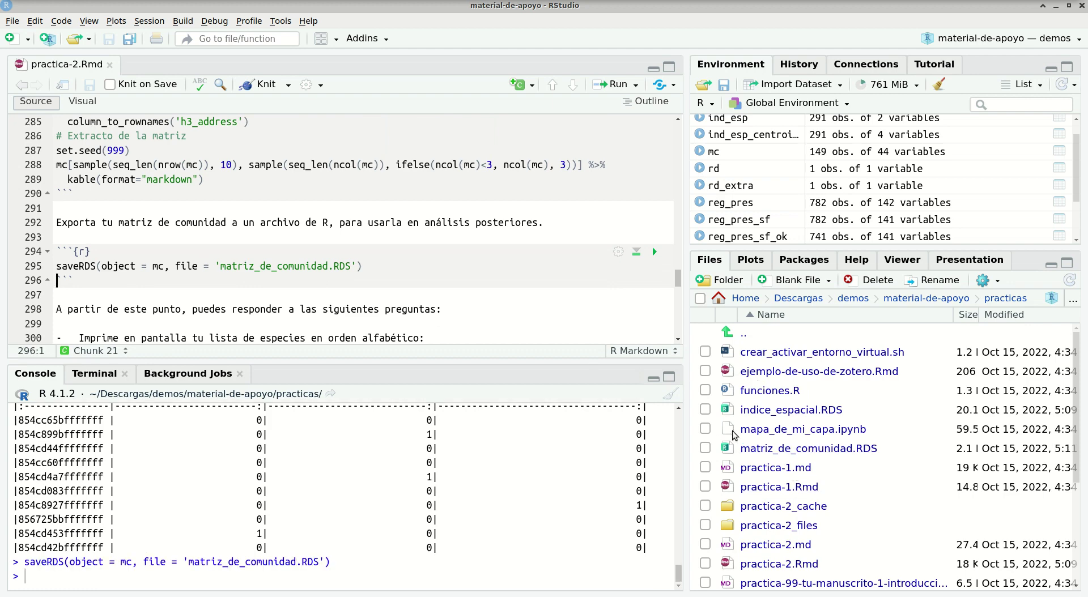
Locate the sort(colnames(mc)) line for the alphabetical species list, and view its rendered table in practica-2.md on GitHub in the browser.
scroll(227, 249, down, 4)
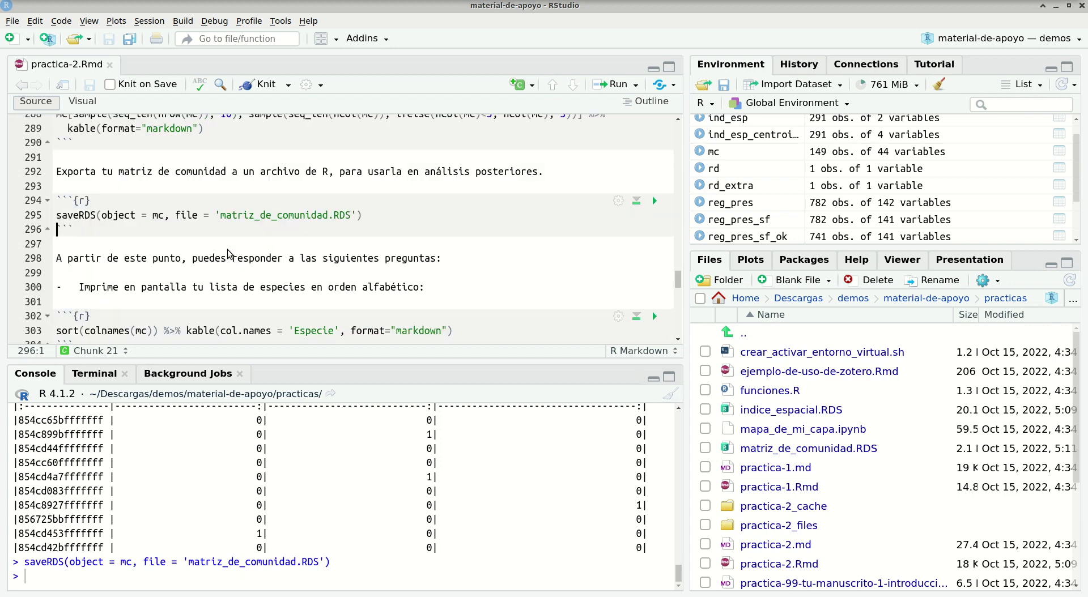
click(203, 229)
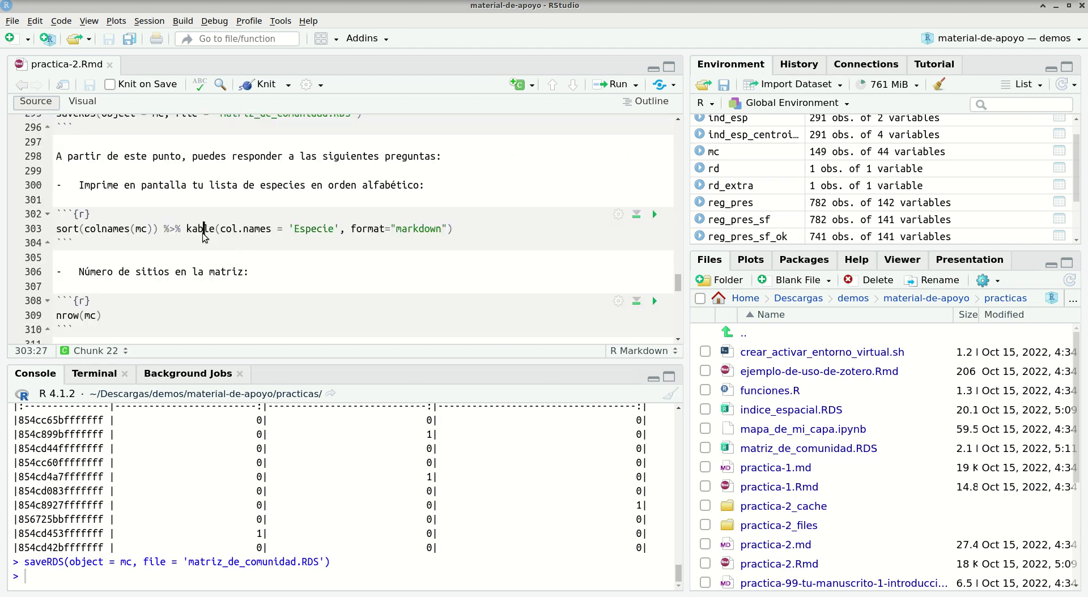
key(Home)
key(alt+Tab)
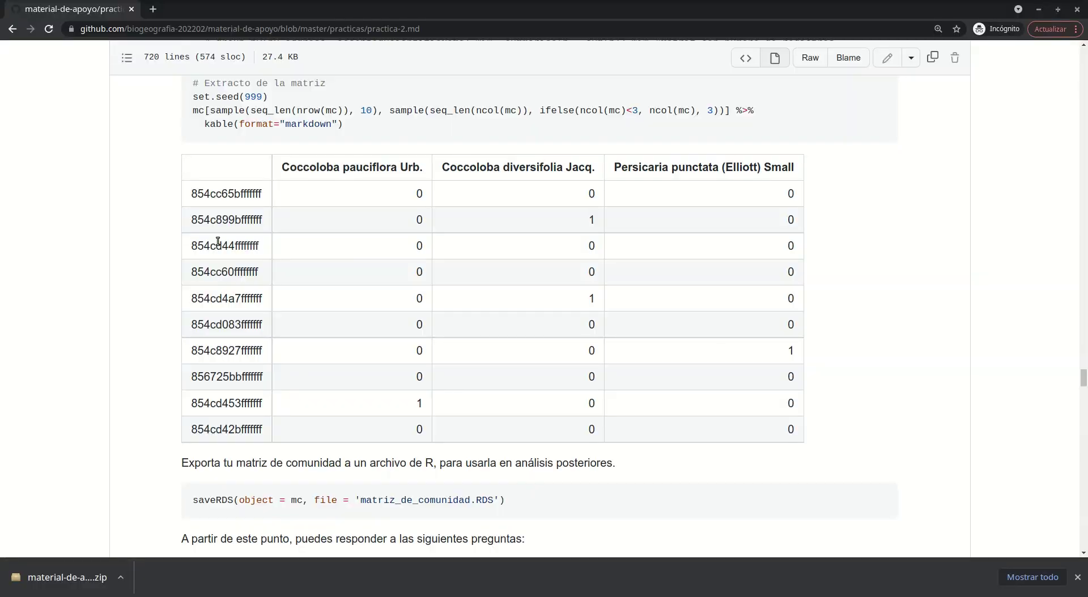
scroll(218, 242, down, 8)
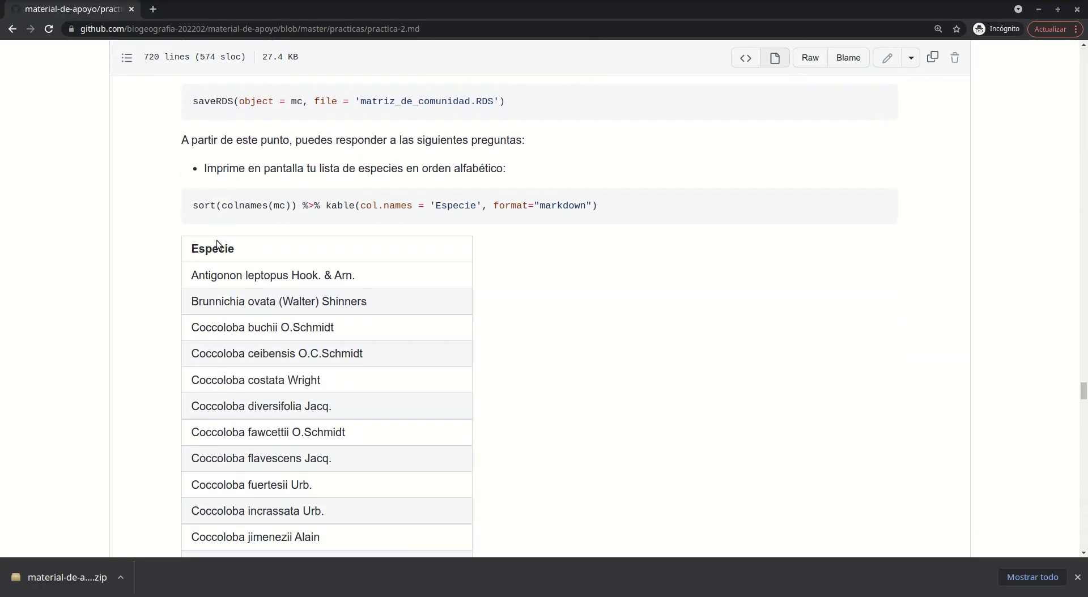
Switch back to RStudio and run the full sort(colnames(mc)) line to print the alphabetical species list with kable in markdown format.
scroll(217, 241, up, 3)
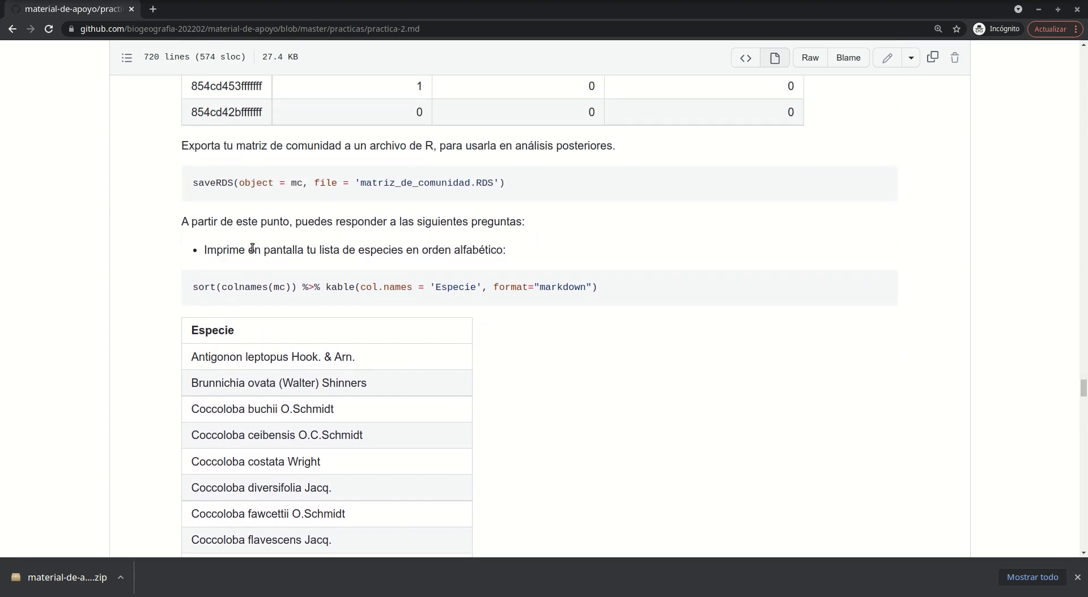
key(alt+Tab)
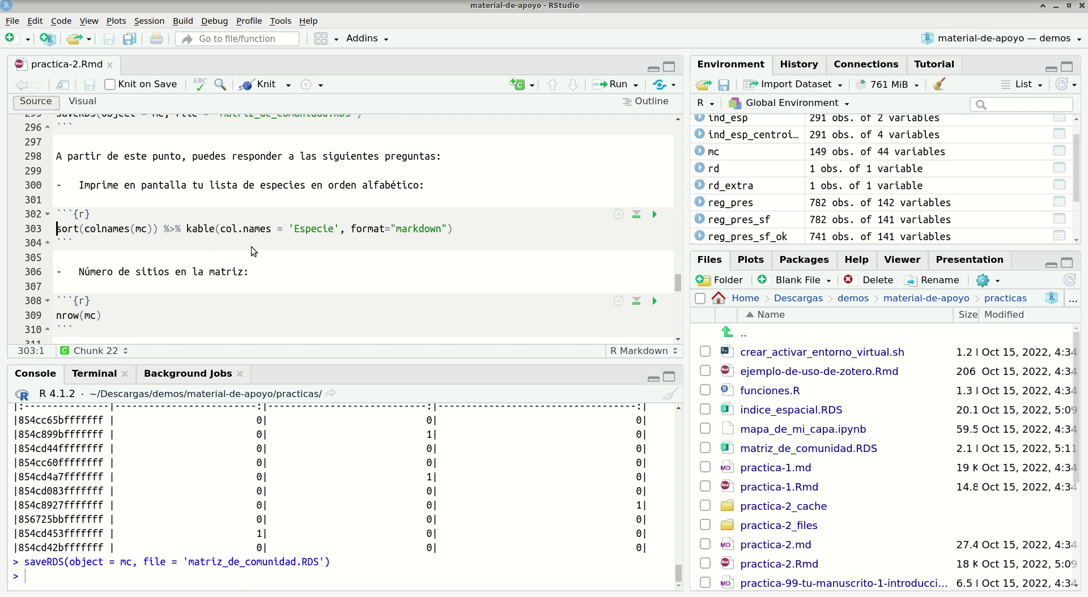
key(shift+Right)
key(shift+Right)
key(shift+Right)
key(shift+Right)
key(shift+Right)
key(shift+Right)
key(shift+Right)
key(shift+Right)
key(shift+Right)
key(shift+Right)
key(shift+Right)
key(shift+Right)
key(shift+Right)
key(shift+Right)
key(shift+Right)
key(shift+Right)
key(shift+Right)
key(shift+Right)
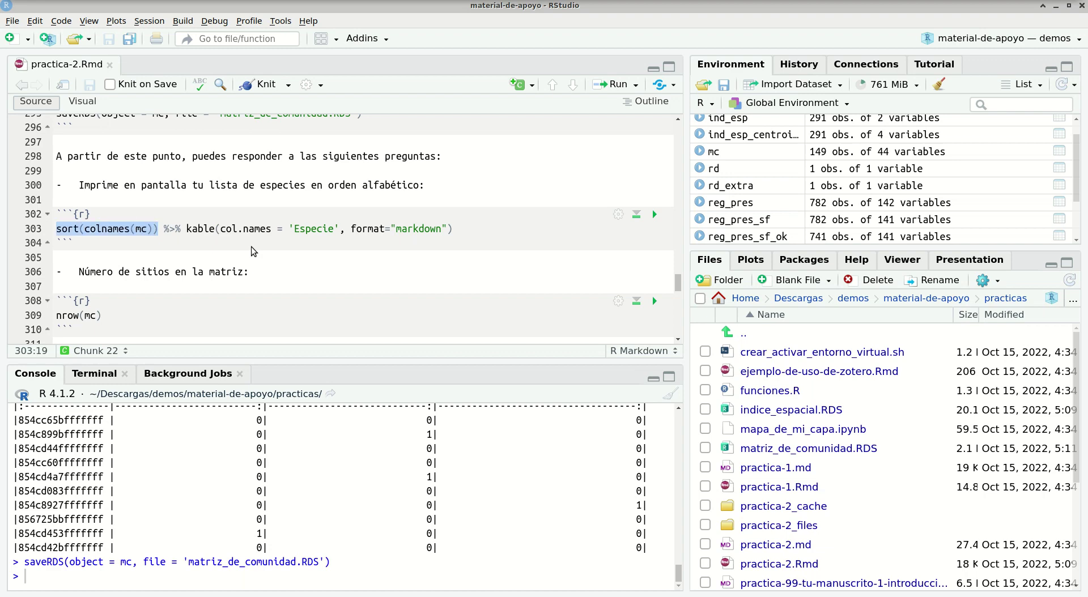
key(shift+End)
key(ctrl+Return)
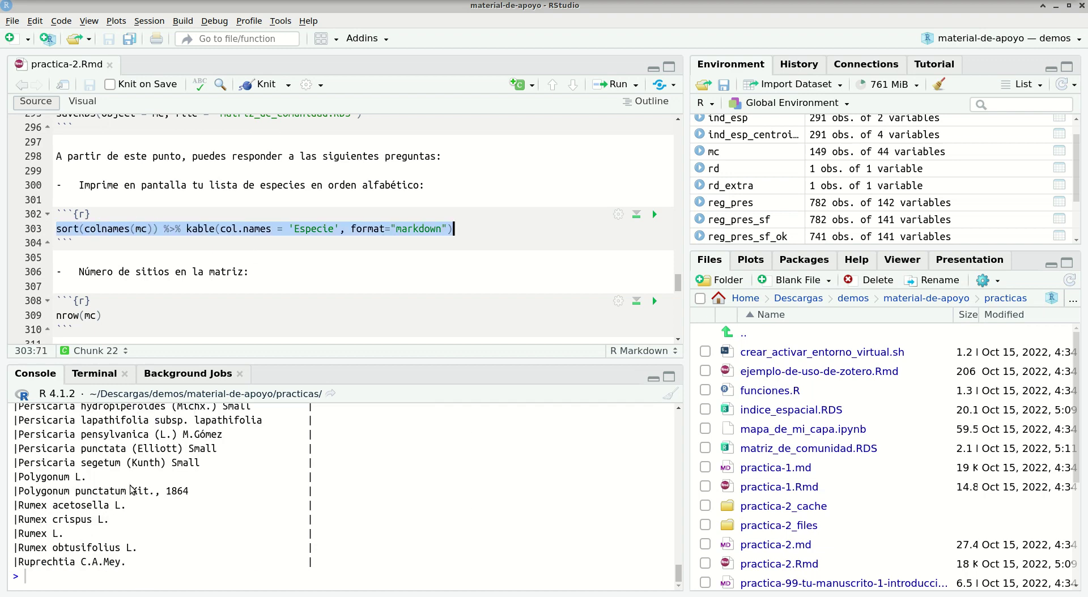
scroll(131, 490, up, 10)
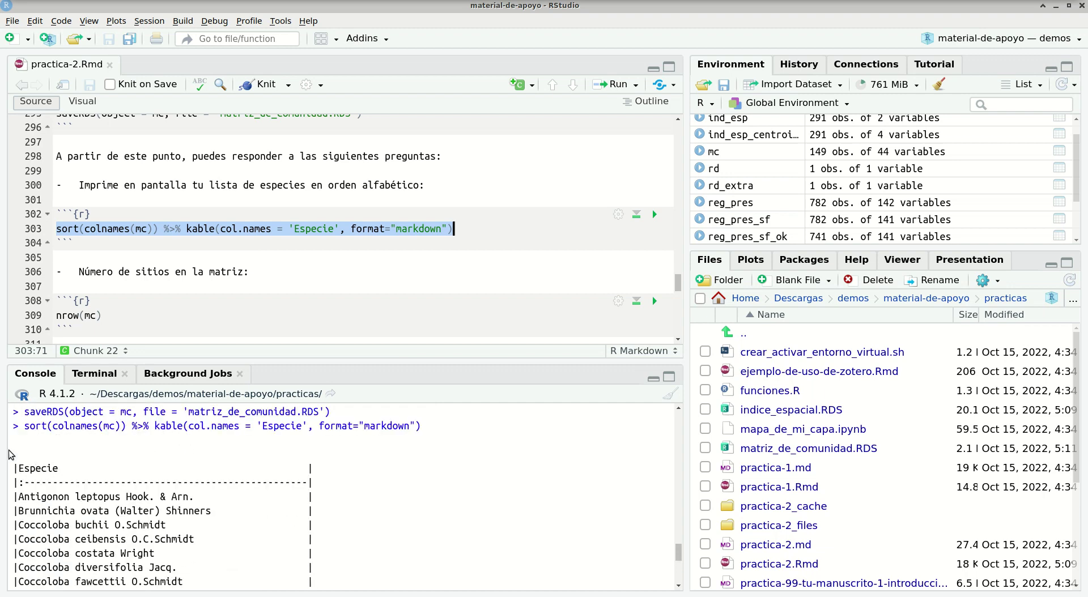
Run only the sort(colnames(mc)) part of line 303 to print the species names as a plain character vector.
key(Home)
key(ctrl+shift+Right)
key(ctrl+shift+Right)
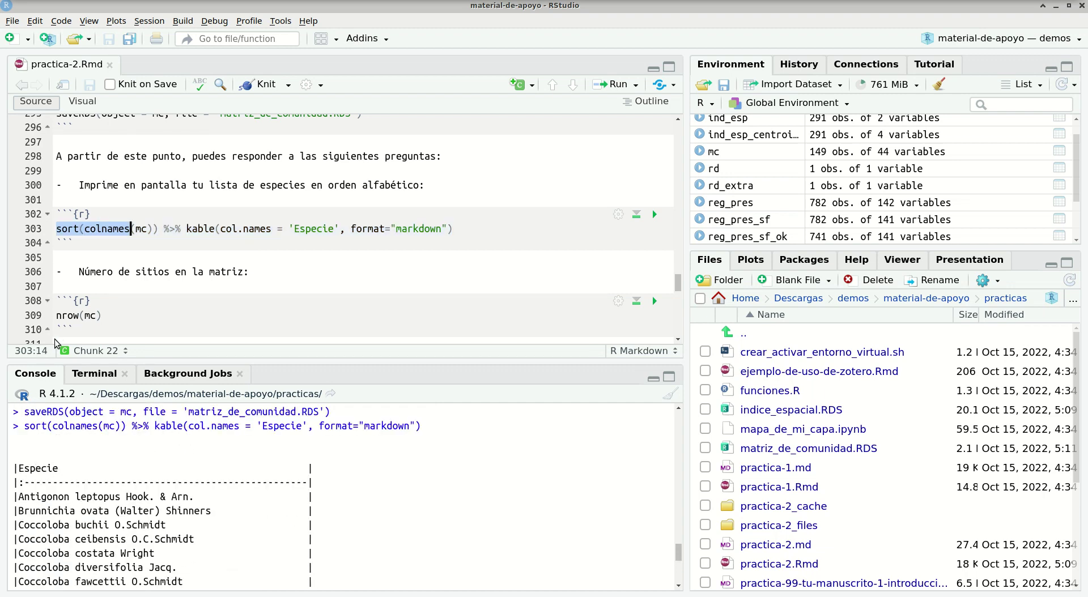
key(shift+Right)
key(shift+Right)
key(shift+Right)
key(shift+Right)
key(ctrl+Return)
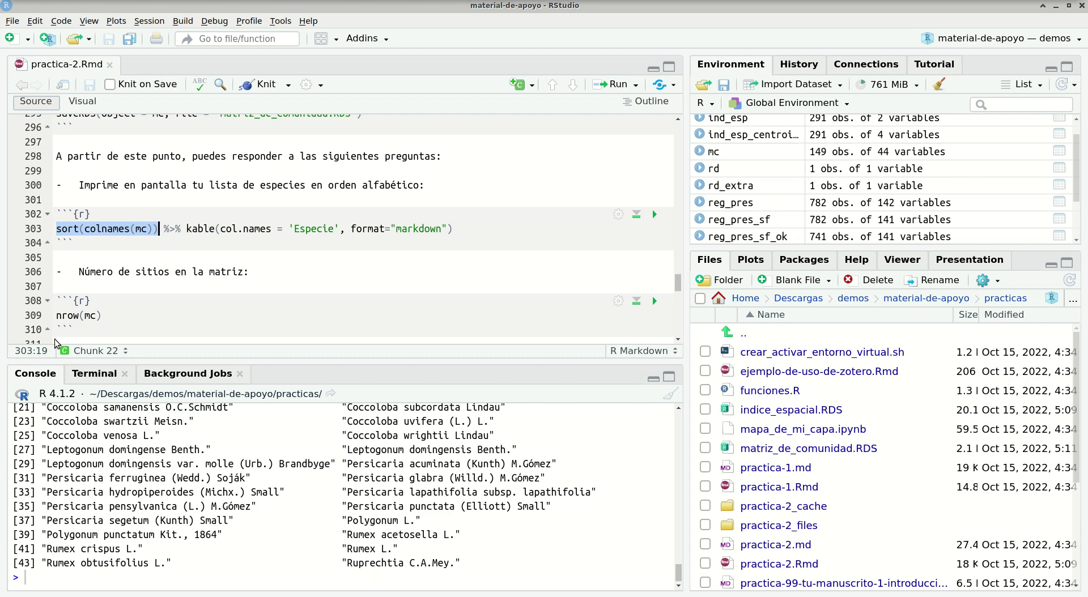
Run sort(colnames(mc)) |> View() in the console to open the species names in the data viewer.
key(ctrl+2)
key(Up)
text(%>%)
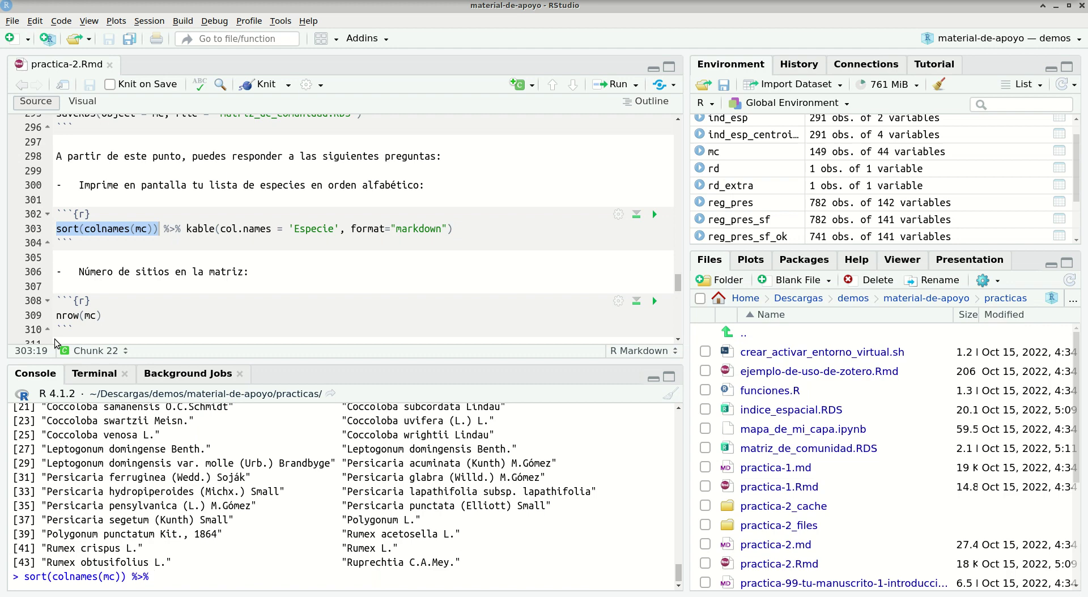
key(BackSpace)
key(Left)
key(Left)
key(Left)
key(shift+End)
text(|> View)
key(Tab)
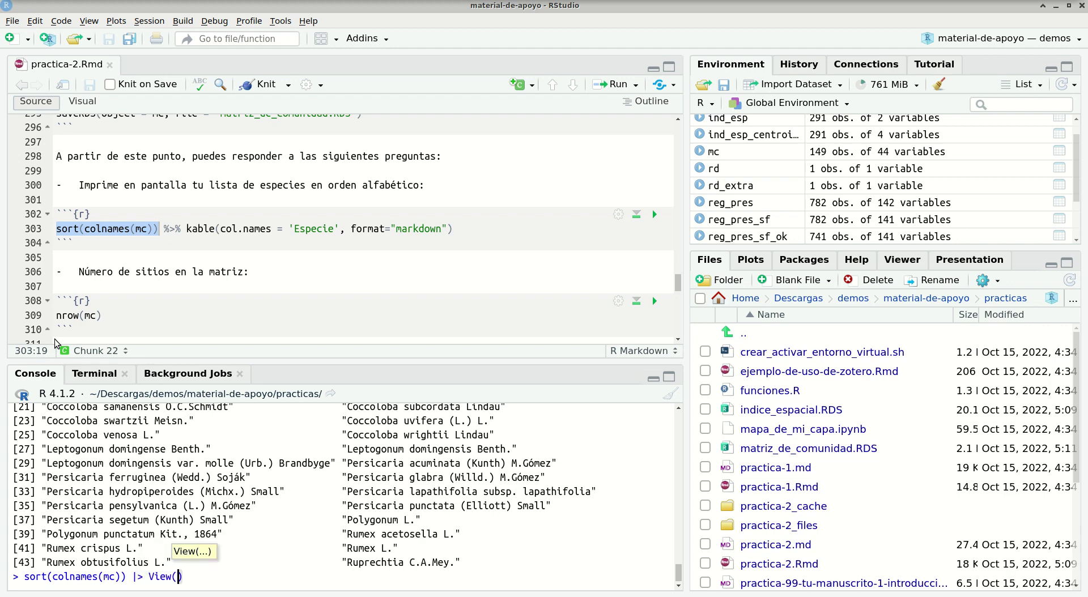
key(Return)
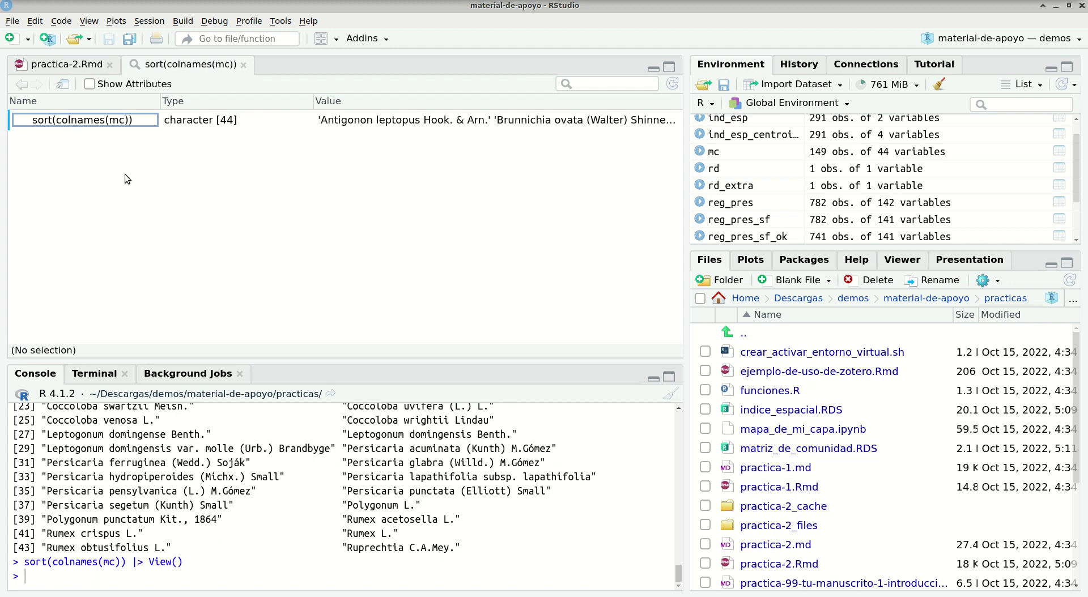
mouse_move(421, 121)
Try to view the species list as a table by running sort(colnames(mc)) |> as.data.frame |> View() in the console.
click(158, 574)
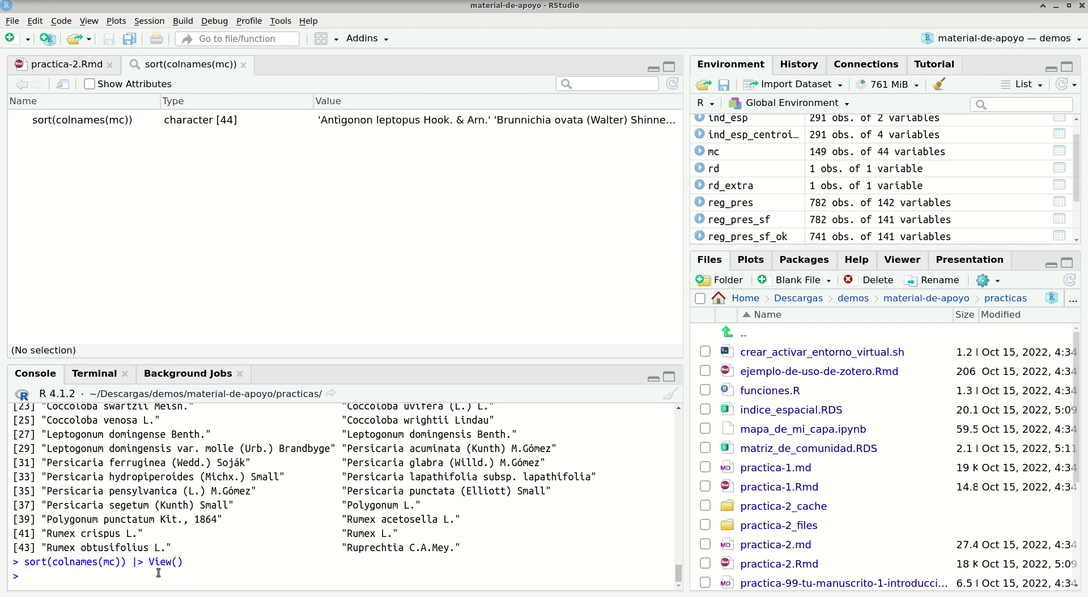
key(Up)
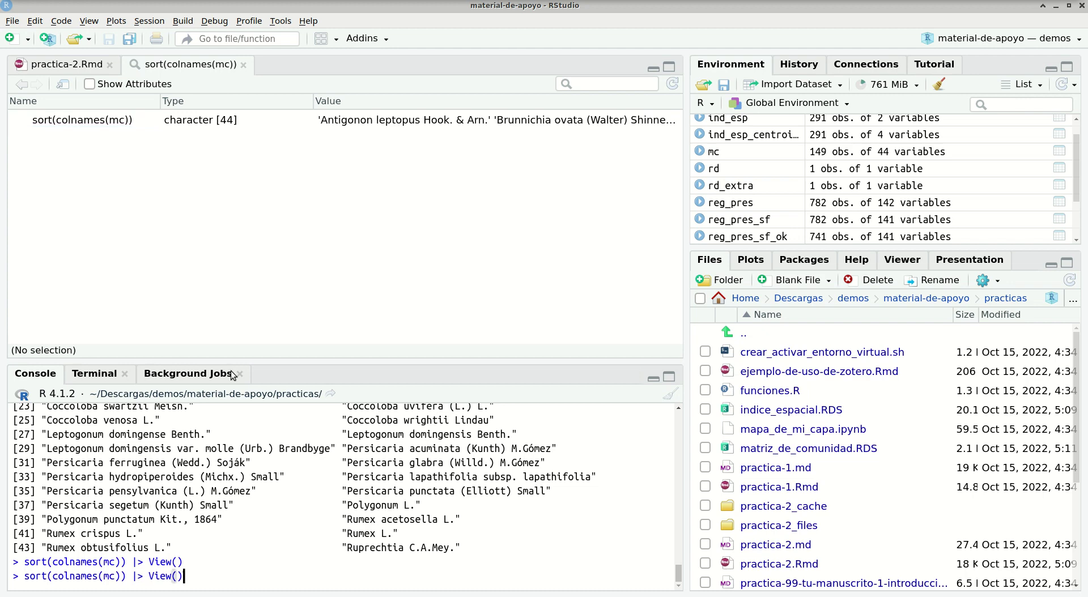
key(Left)
key(Left)
key(Left)
key(Left)
key(Left)
key(Left)
text(as.data.frame)
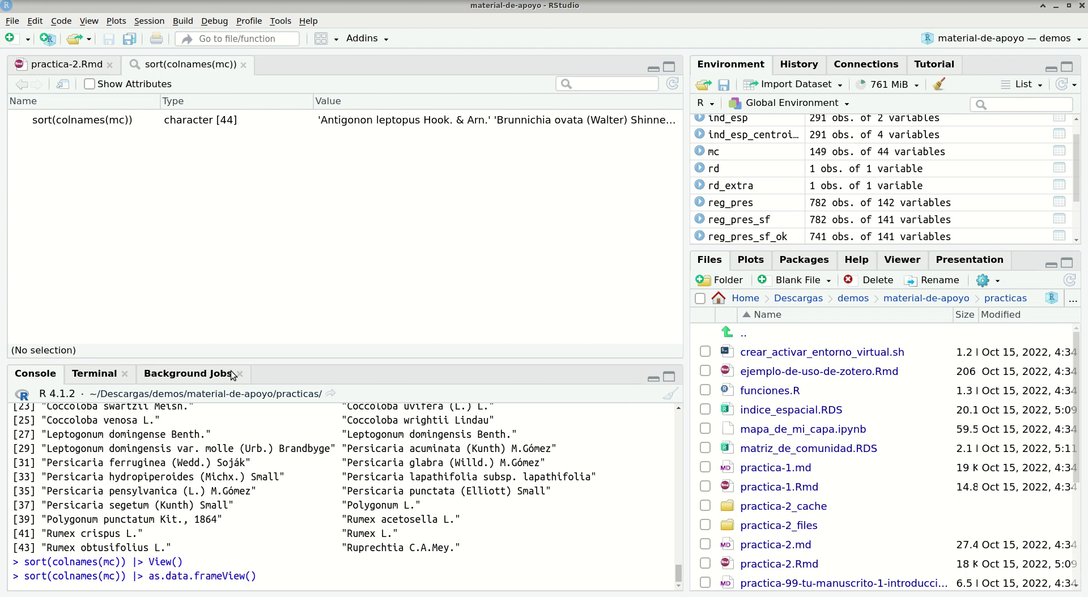
text( |>)
key(Return)
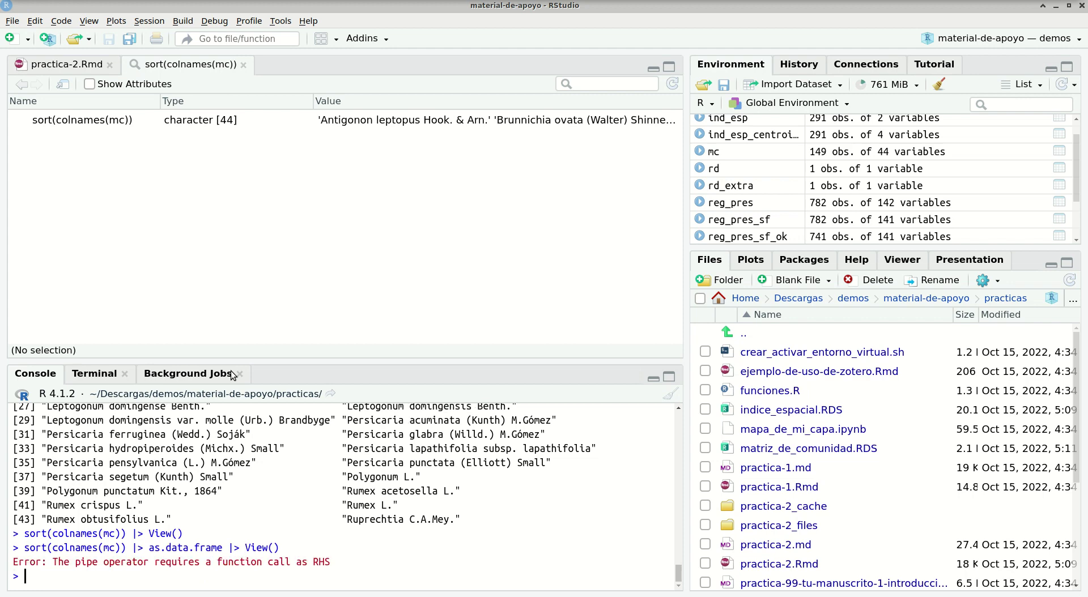
Run sort(colnames(mc)) |> as.data.frame() |> View() in the console and look through the species table to its last row.
key(Up)
key(Left)
key(Left)
key(Left)
key(Left)
key(Left)
key(Left)
key(Left)
key(Left)
key(Left)
key(Left)
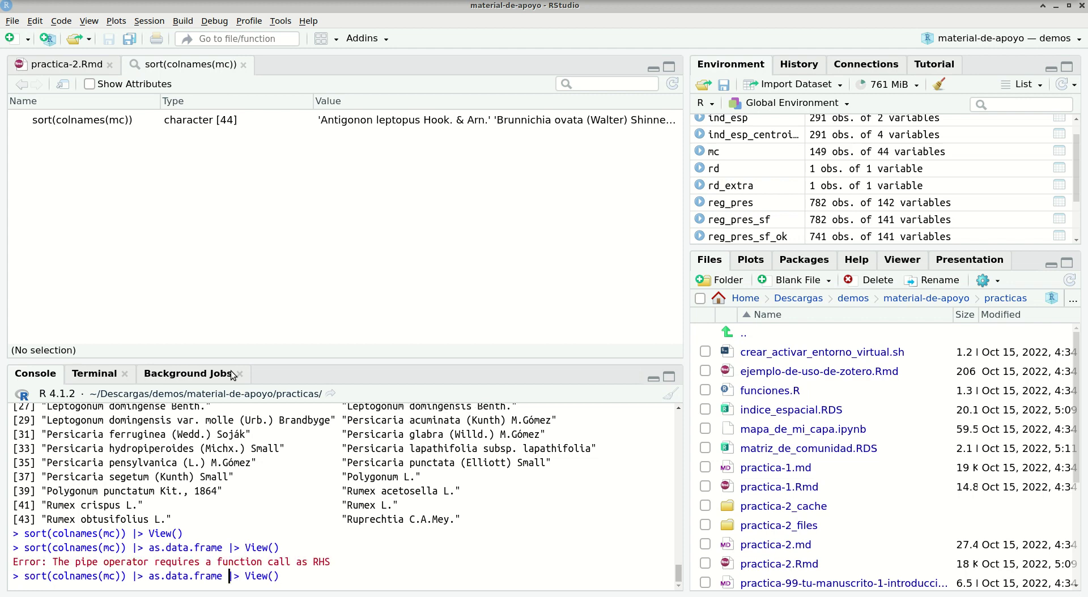
text(())
key(Return)
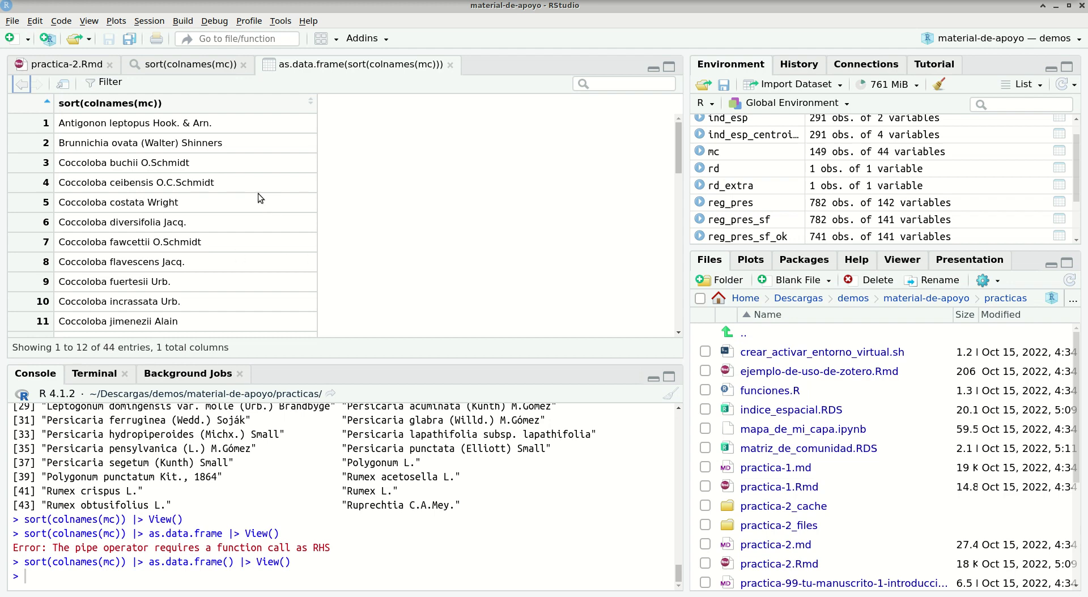
scroll(258, 193, down, 10)
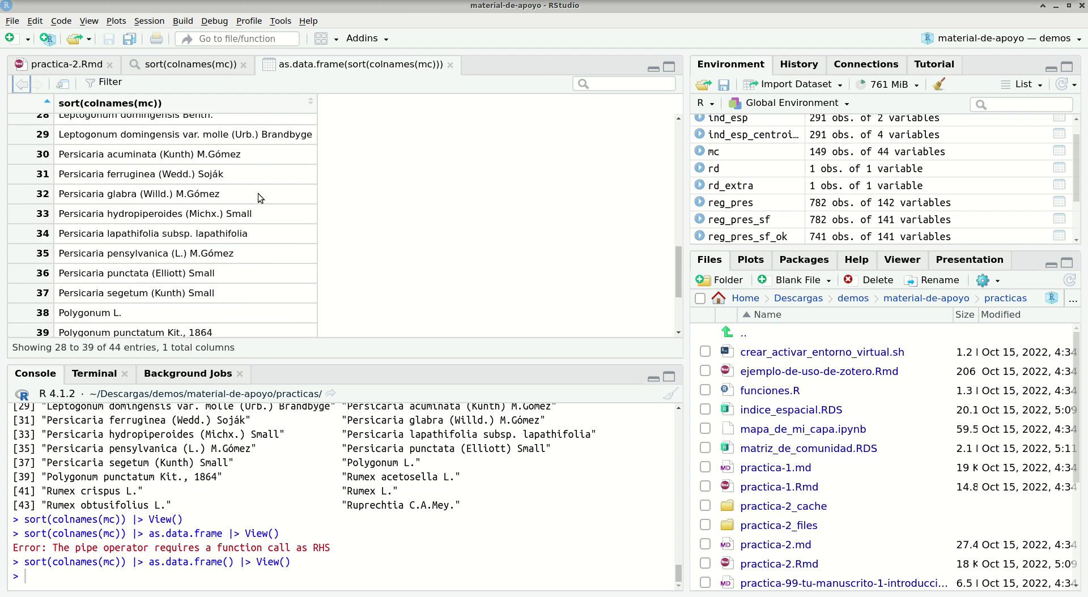
scroll(258, 197, down, 3)
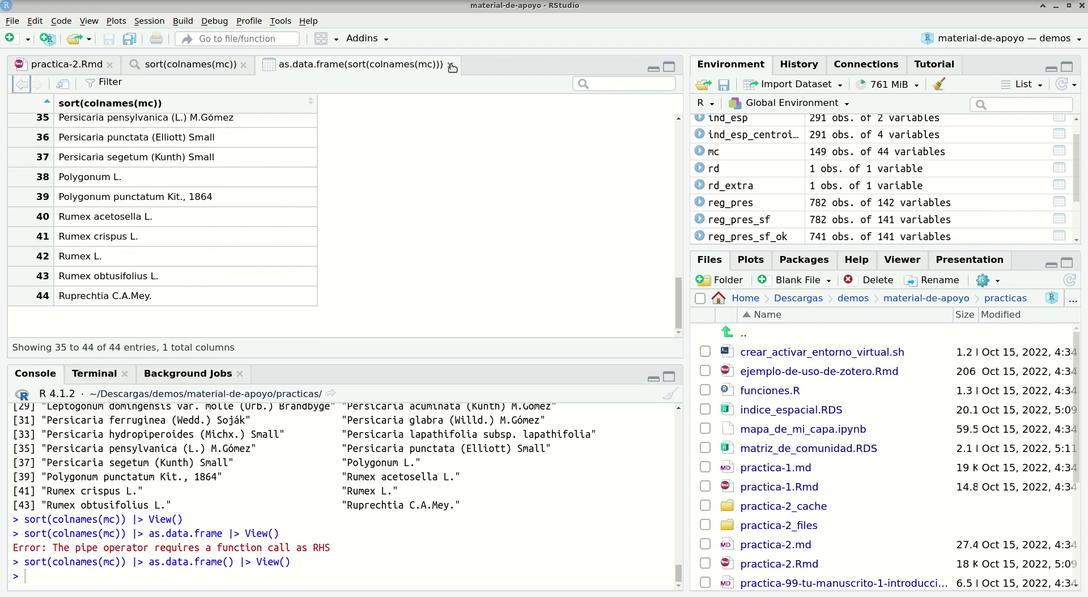
Run sort(colnames(mc)) |> as_tibble() |> View() in the console to view the species list as a tibble.
key(ctrl+2)
key(Up)
key(Left)
key(Left)
key(Left)
key(Left)
key(Left)
key(Left)
key(Left)
key(Left)
key(Left)
key(Left)
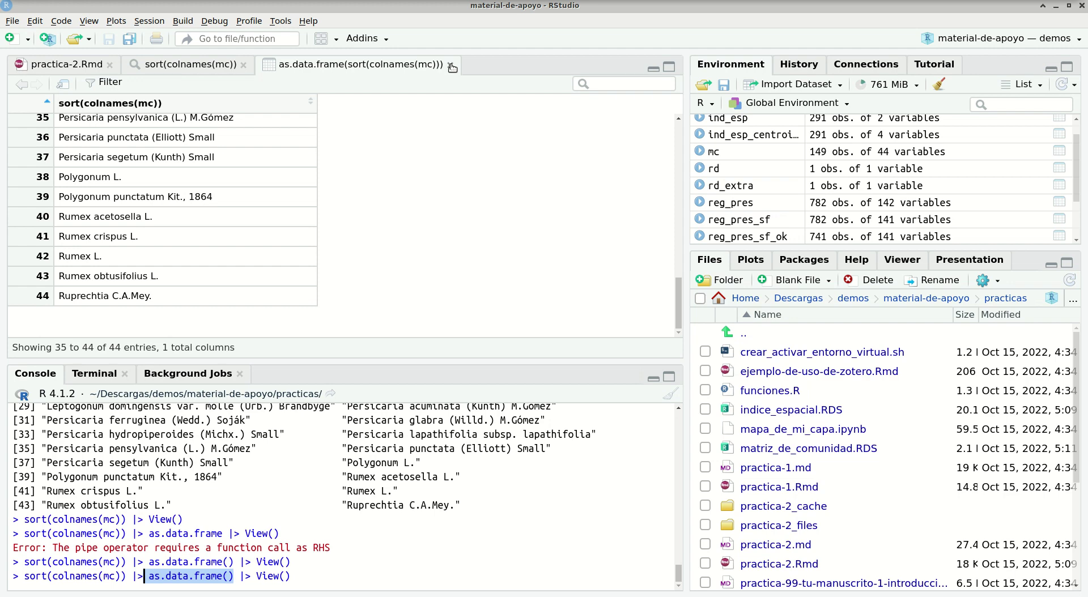
text(as_tibble()
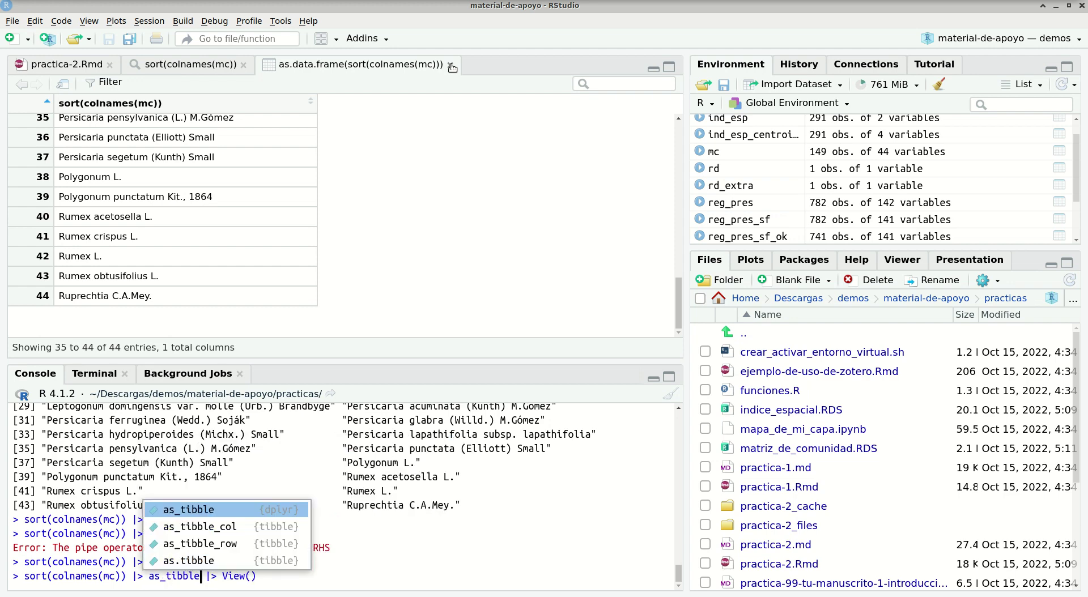
text() |> View())
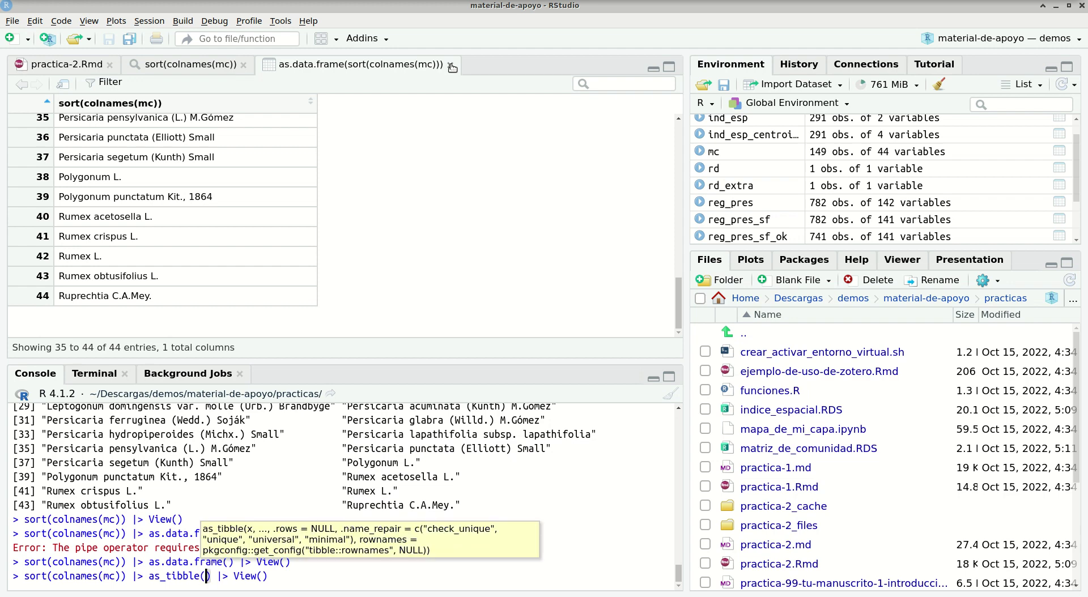
key(Return)
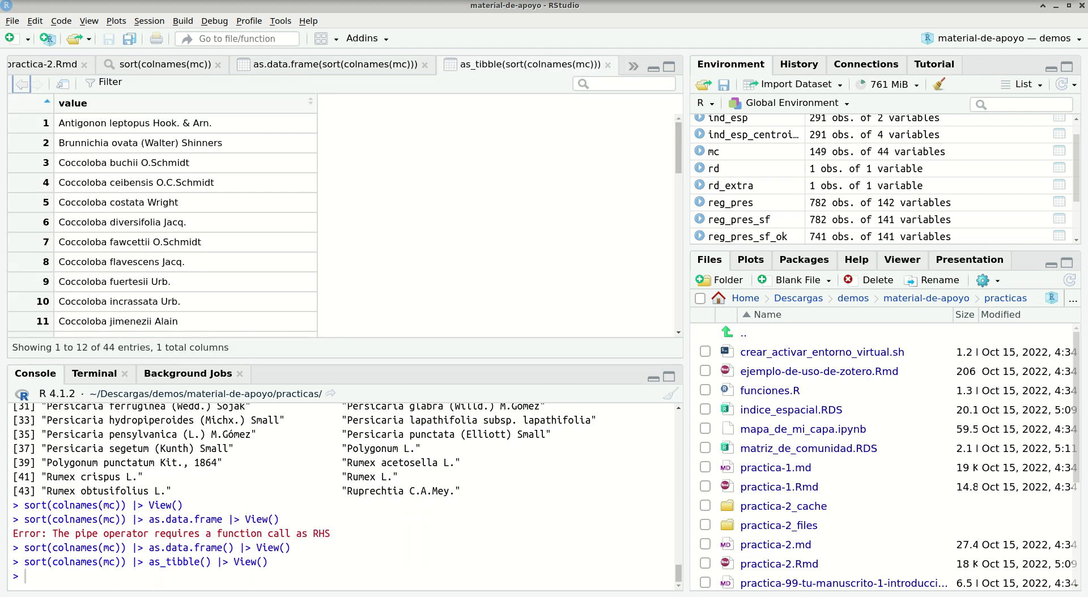
Close the three species list viewers and return to the sort(colnames(mc)) chunk in practica-2.Rmd.
middle_click(517, 65)
middle_click(299, 67)
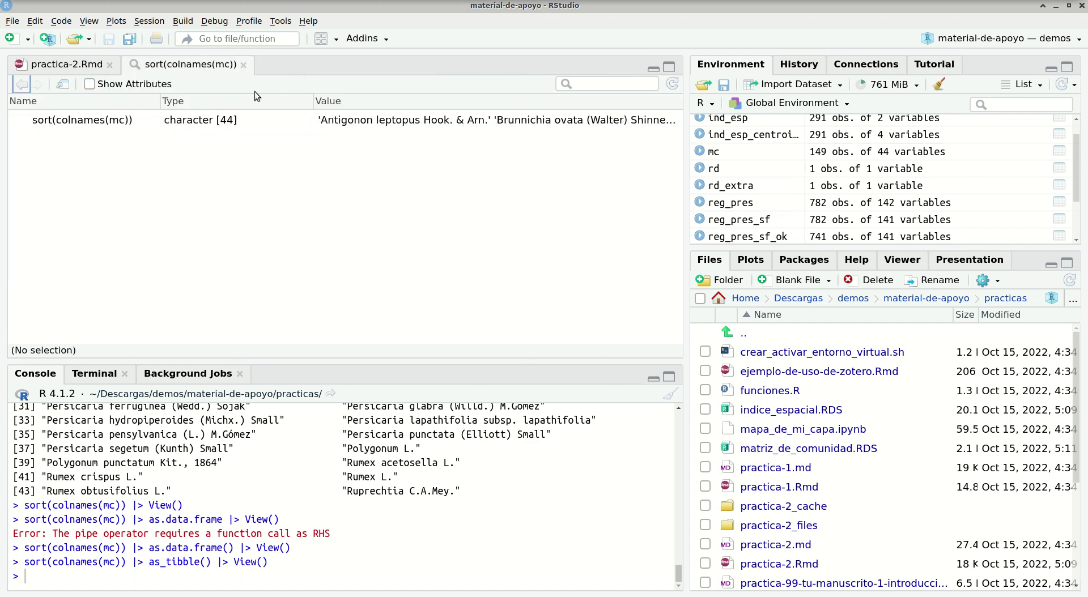
middle_click(146, 66)
click(169, 218)
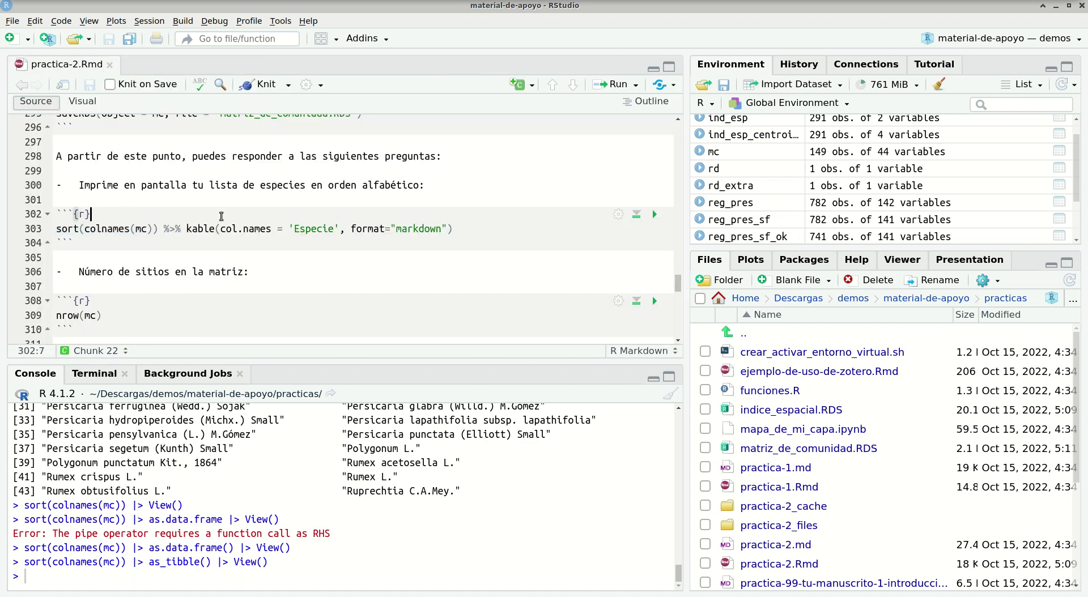
Switch to practica-2.md on GitHub in the browser and review the species table and the nrow(mc) number of sites.
key(alt+Tab)
scroll(494, 327, down, 5)
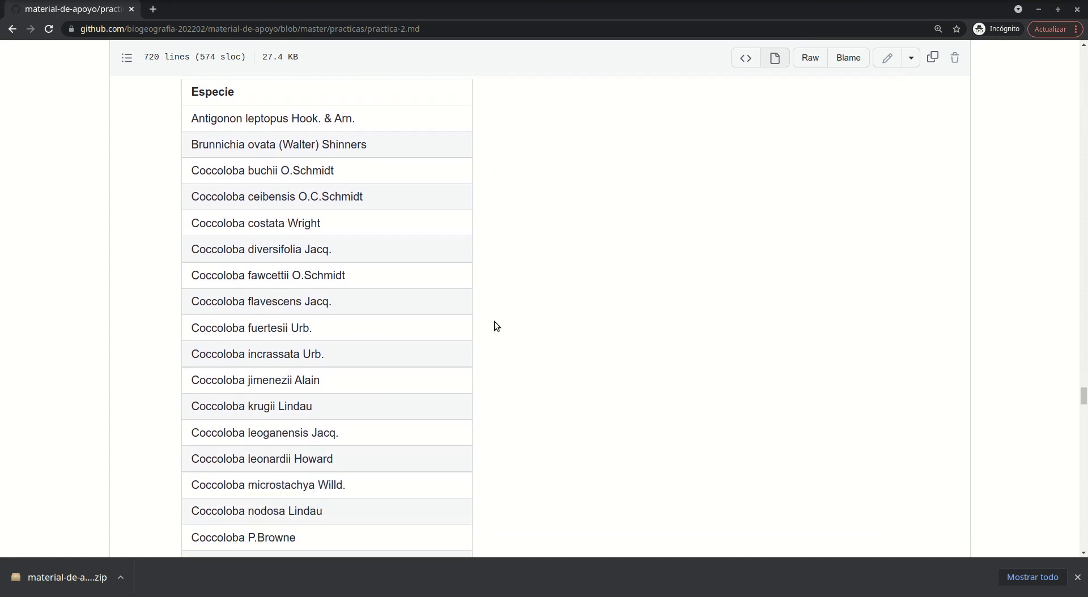
scroll(494, 327, down, 15)
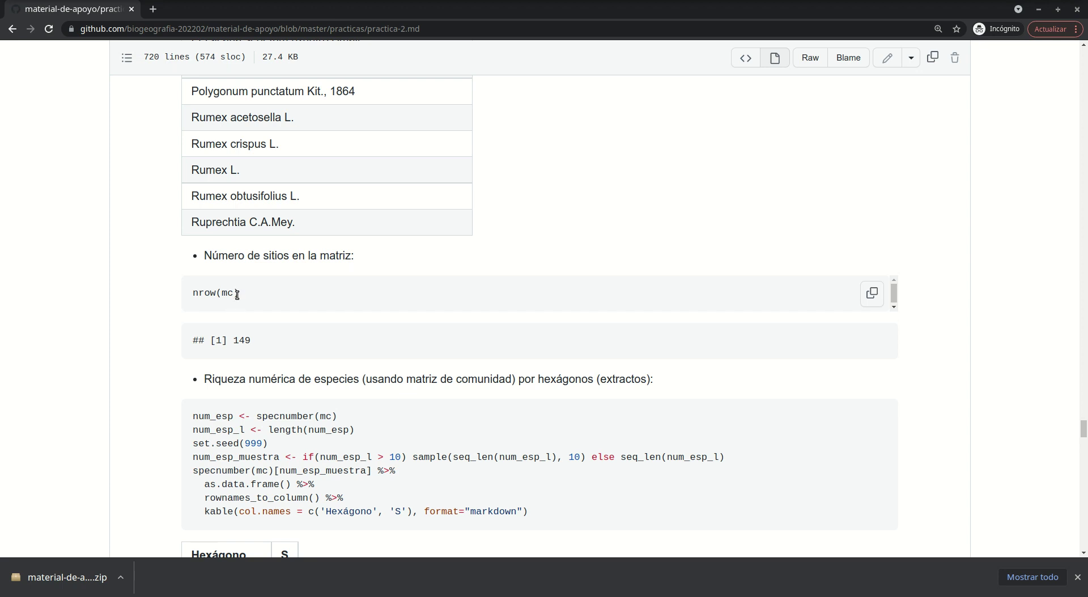
scroll(289, 390, down, 3)
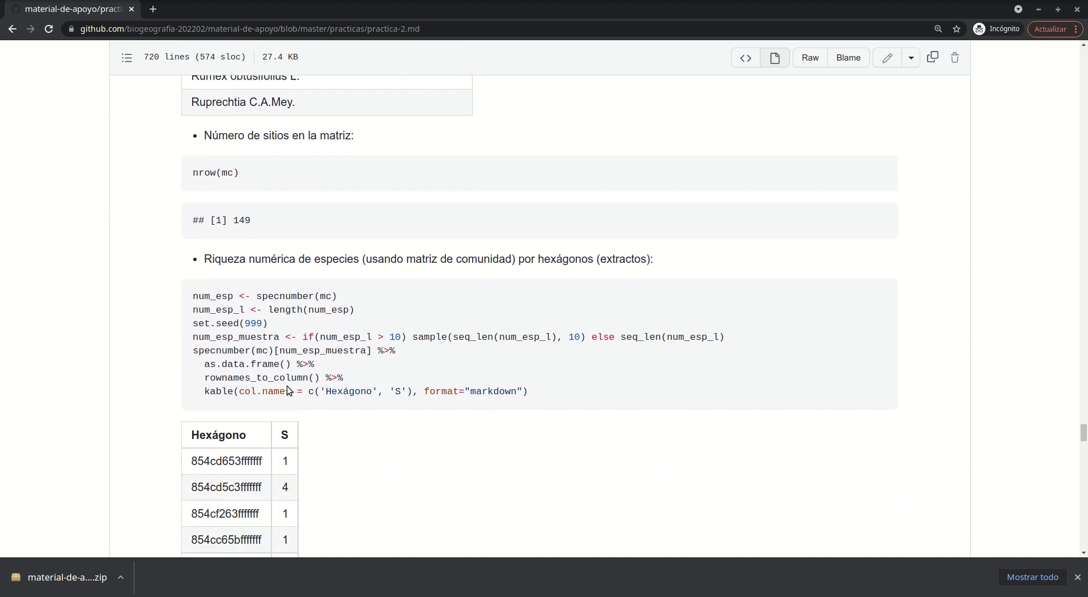
Examine the species richness per hexagon code, its Hexágono and S table, and the specnumber summary and whole-community richness below it.
scroll(288, 387, down, 2)
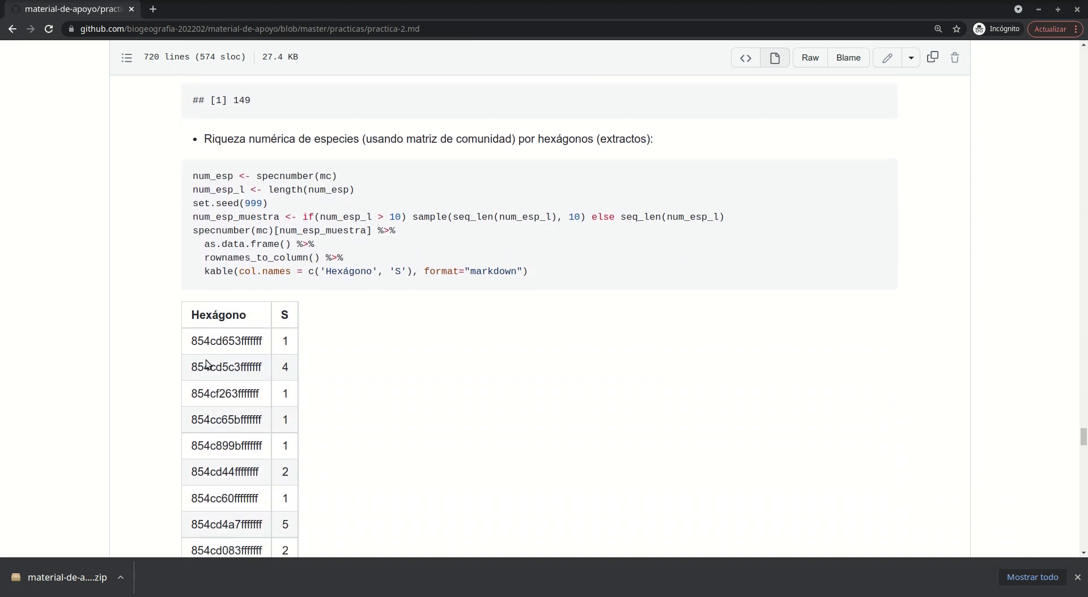
drag(261, 341, 170, 343)
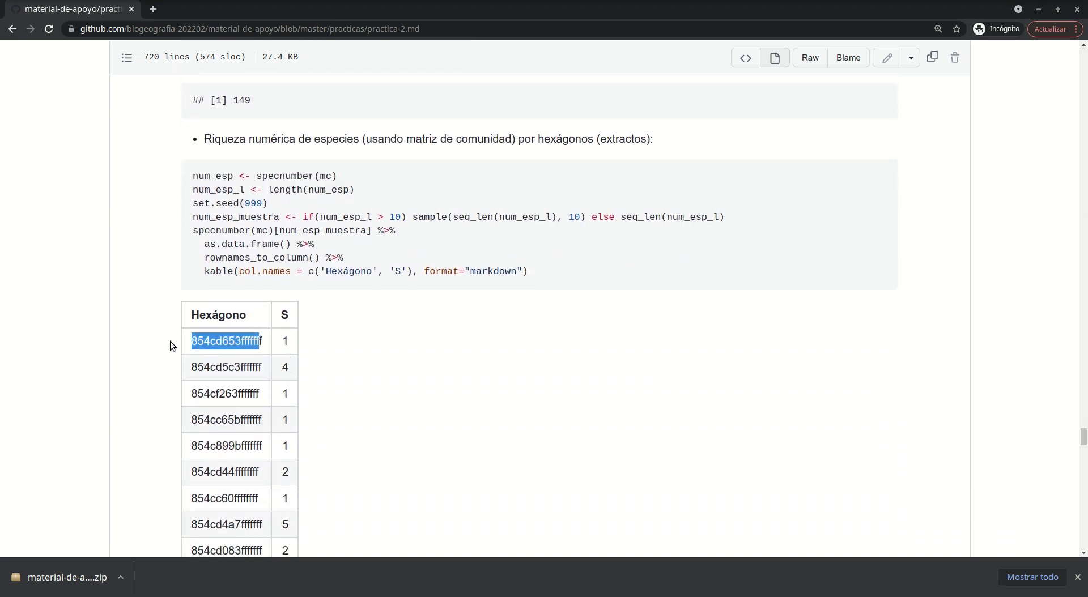
click(269, 347)
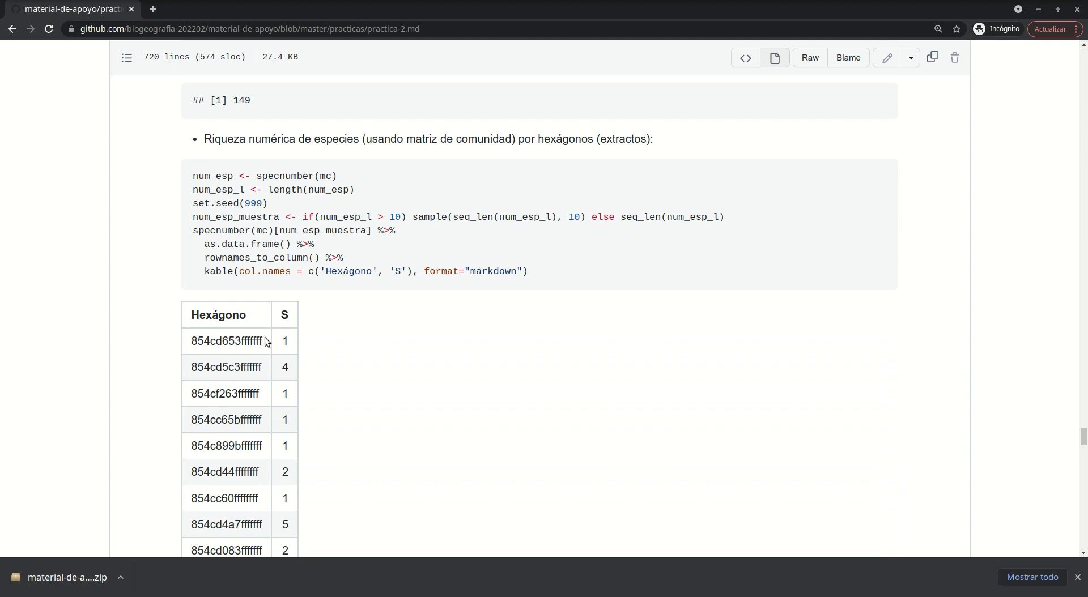
drag(263, 341, 192, 348)
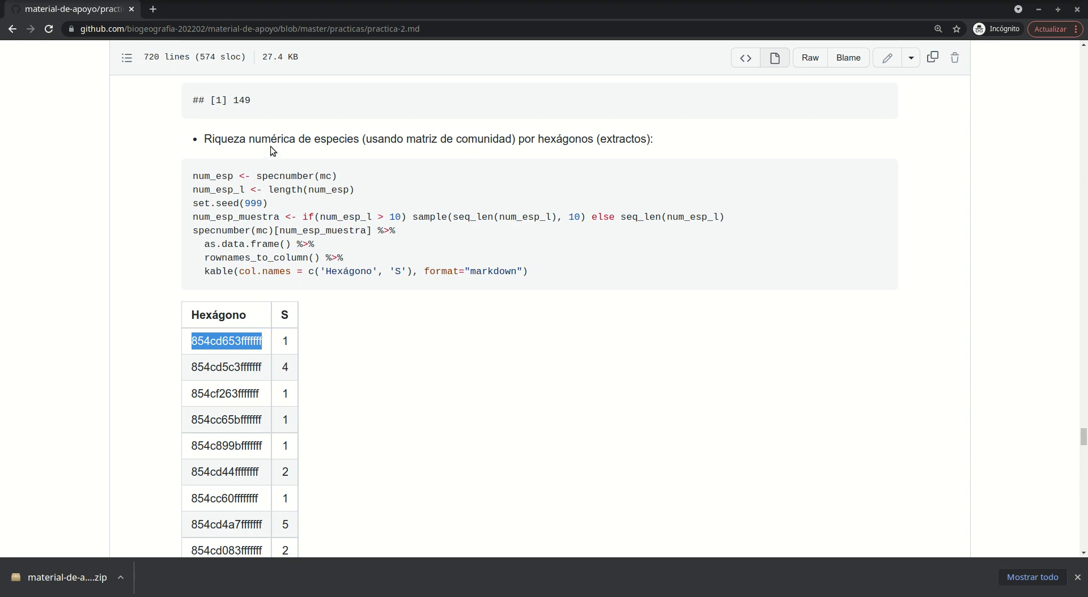
scroll(280, 359, down, 3)
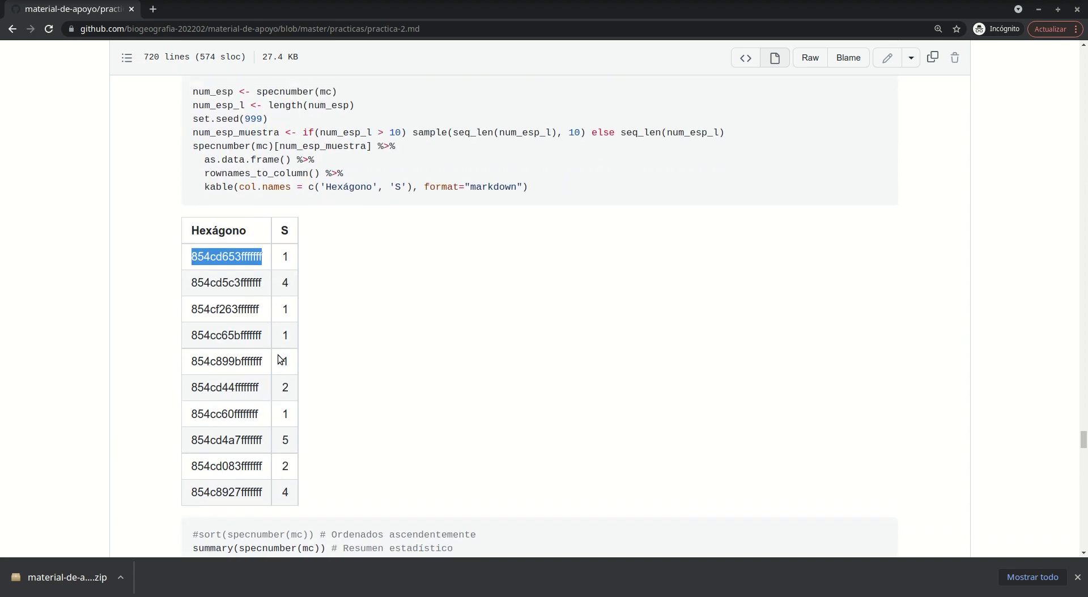
scroll(263, 253, up, 6)
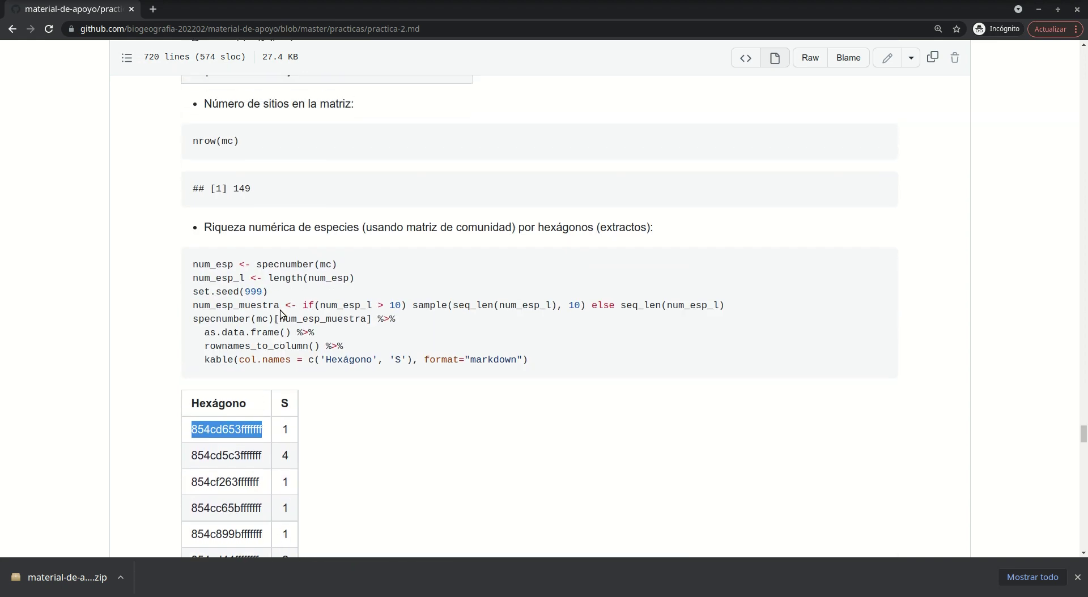
scroll(361, 415, down, 4)
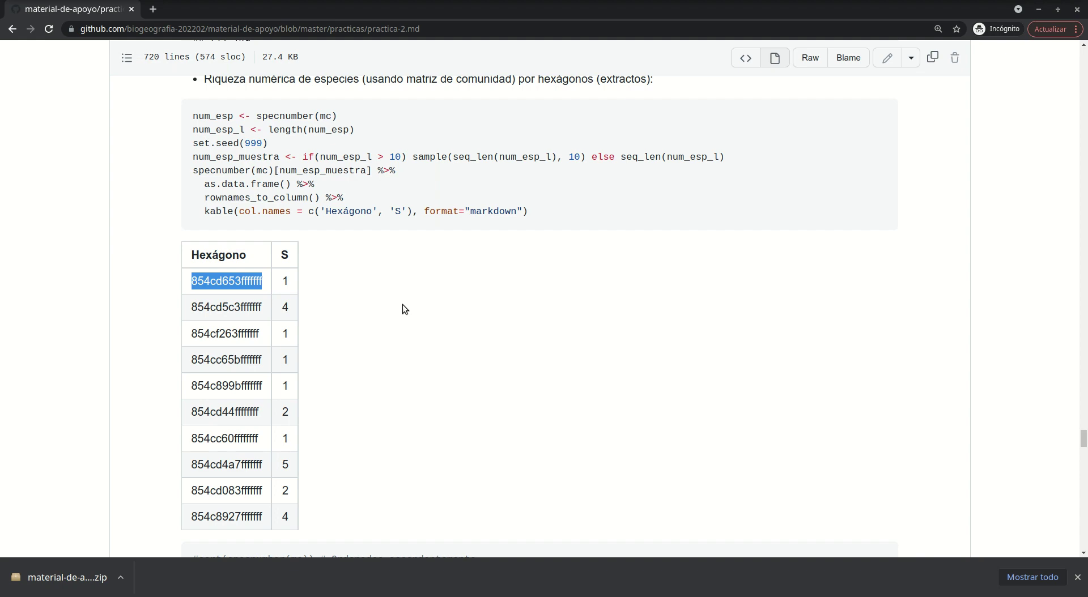
scroll(403, 305, down, 5)
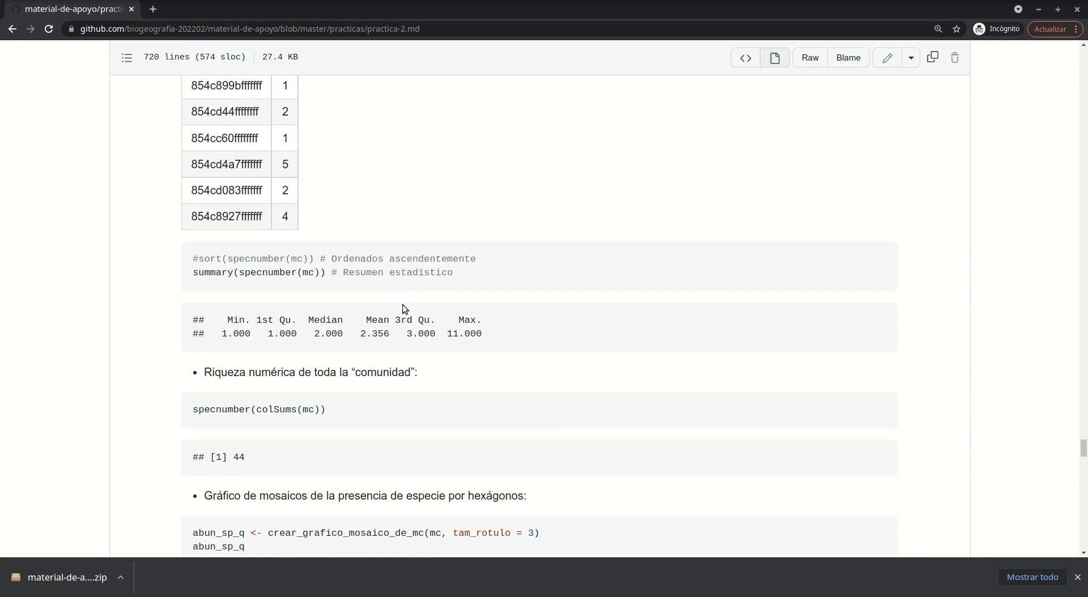
Review the specnumber summary, the whole-community richness and the species-by-hexagon mosaic plot in practica-2.md.
scroll(402, 304, up, 1)
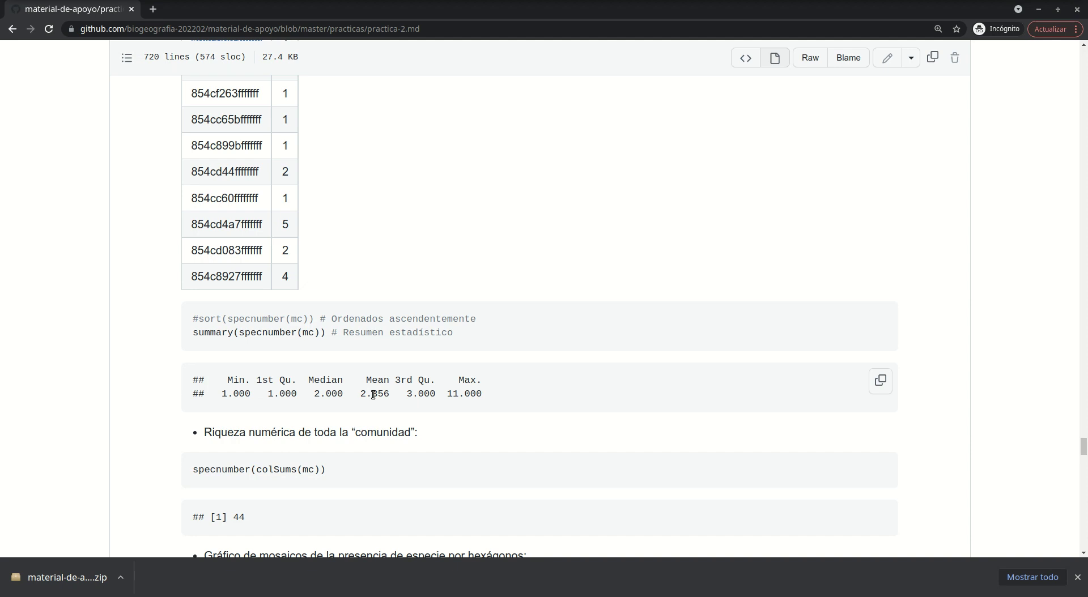
scroll(349, 429, down, 3)
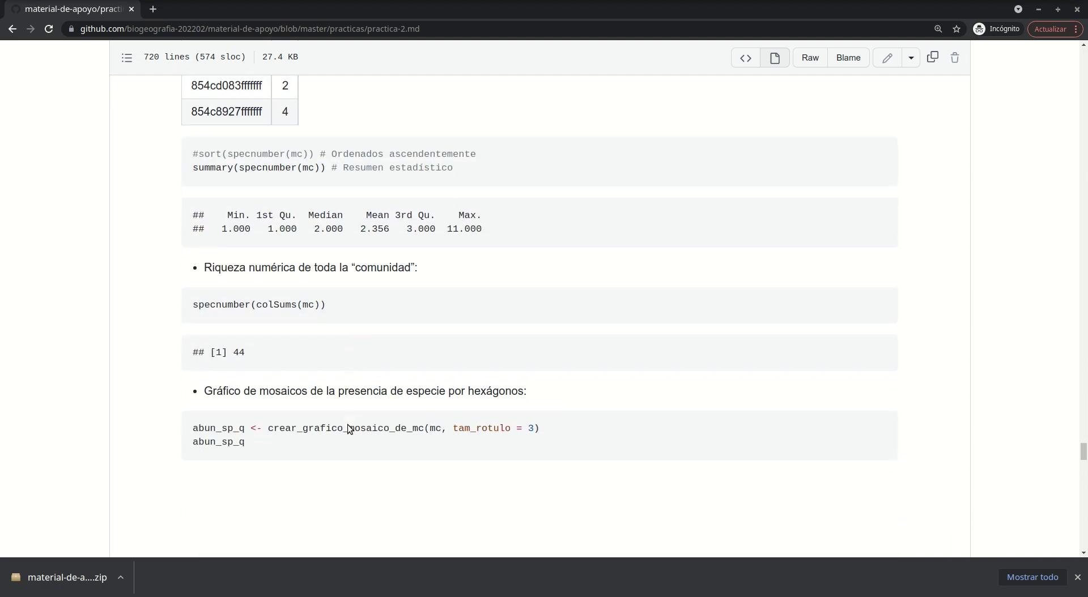
scroll(348, 425, up, 3)
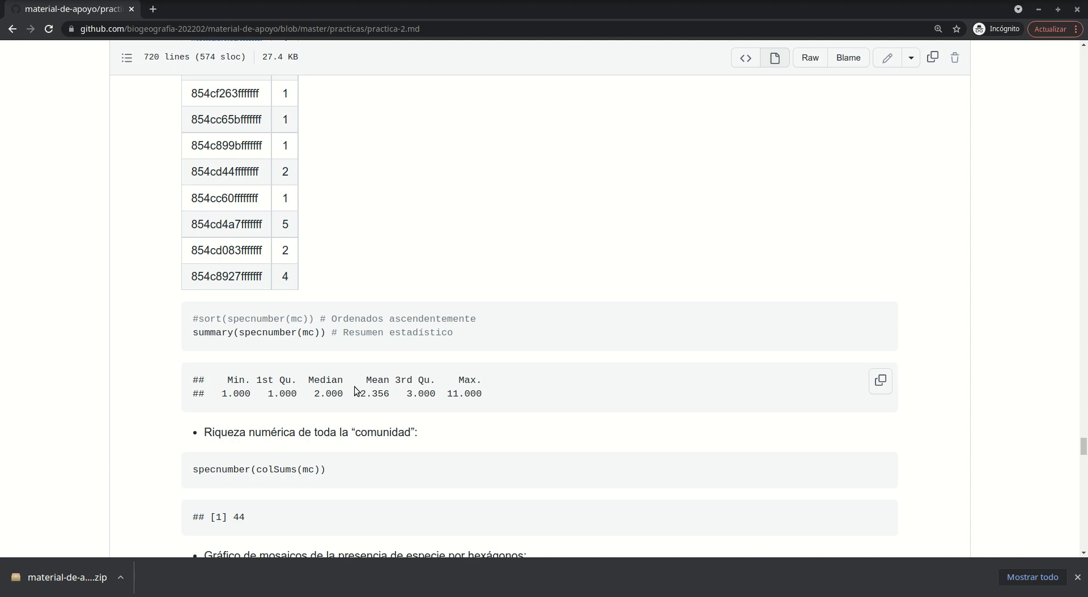
scroll(363, 390, down, 4)
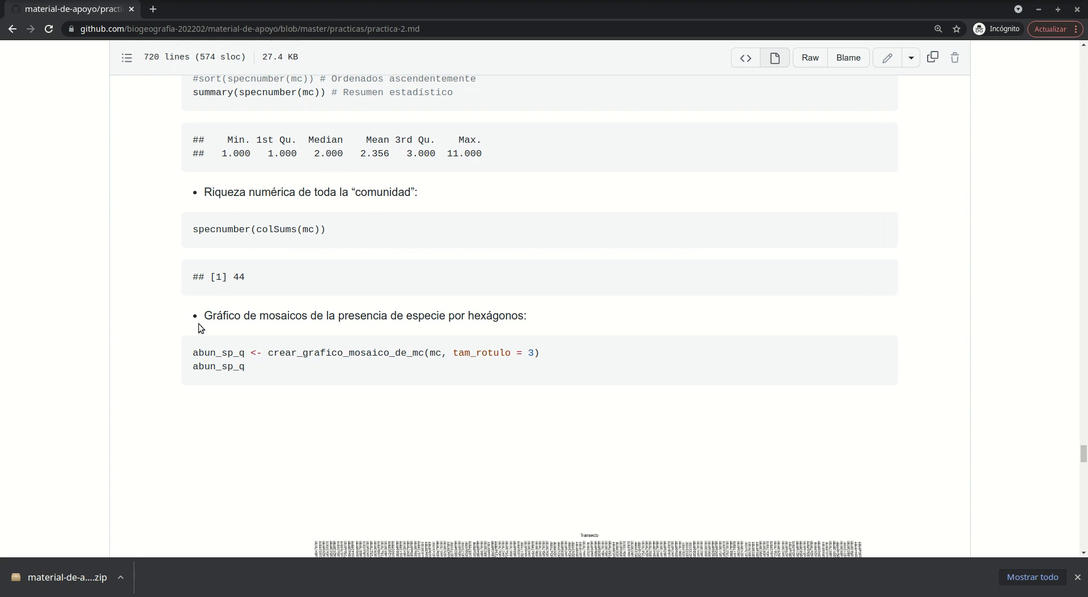
scroll(341, 386, down, 5)
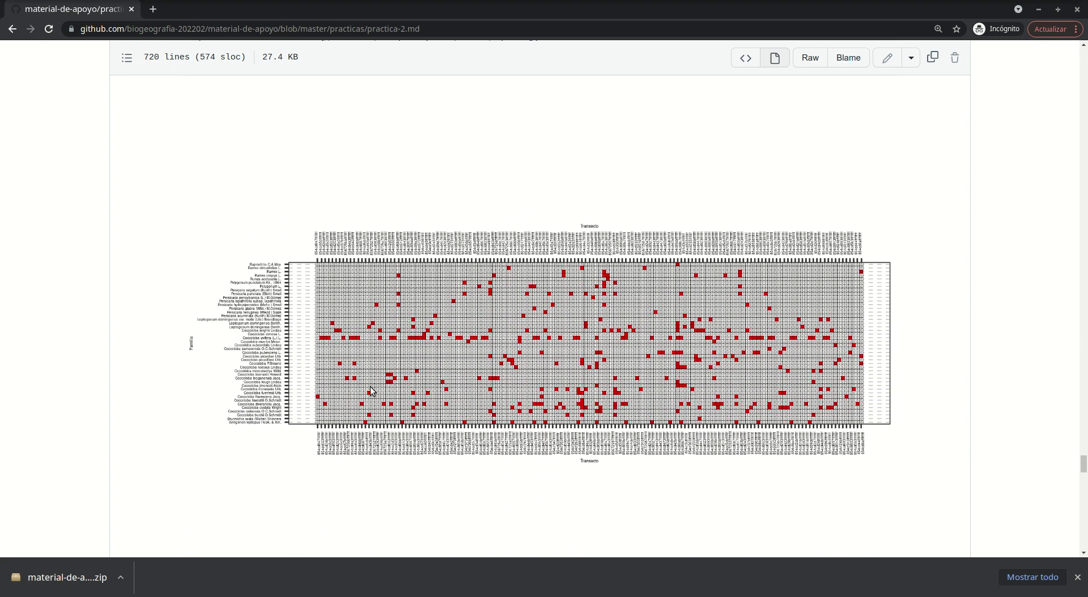
scroll(346, 297, up, 3)
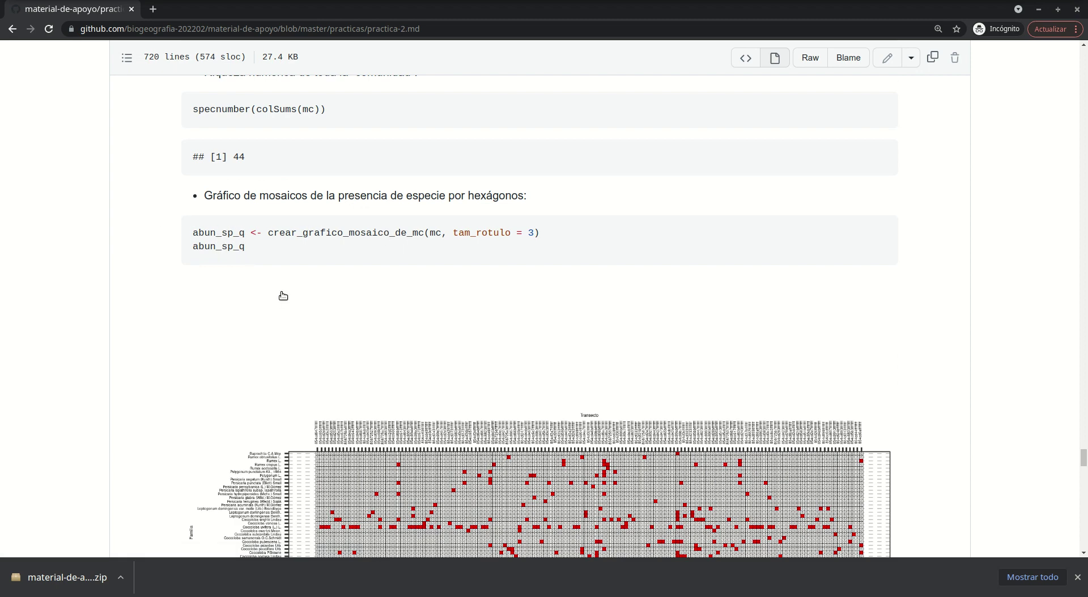
scroll(401, 412, down, 2)
scroll(401, 410, down, 2)
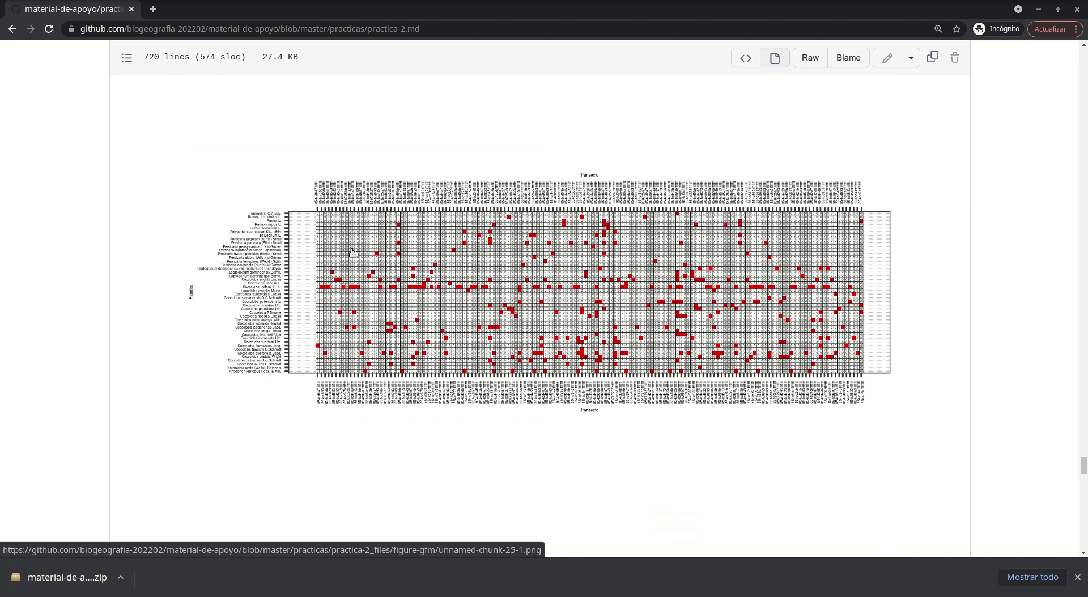
Switch to RStudio and go to the crear_grafico_mosaico_de_mc chunk in practica-2.Rmd.
key(alt+Tab)
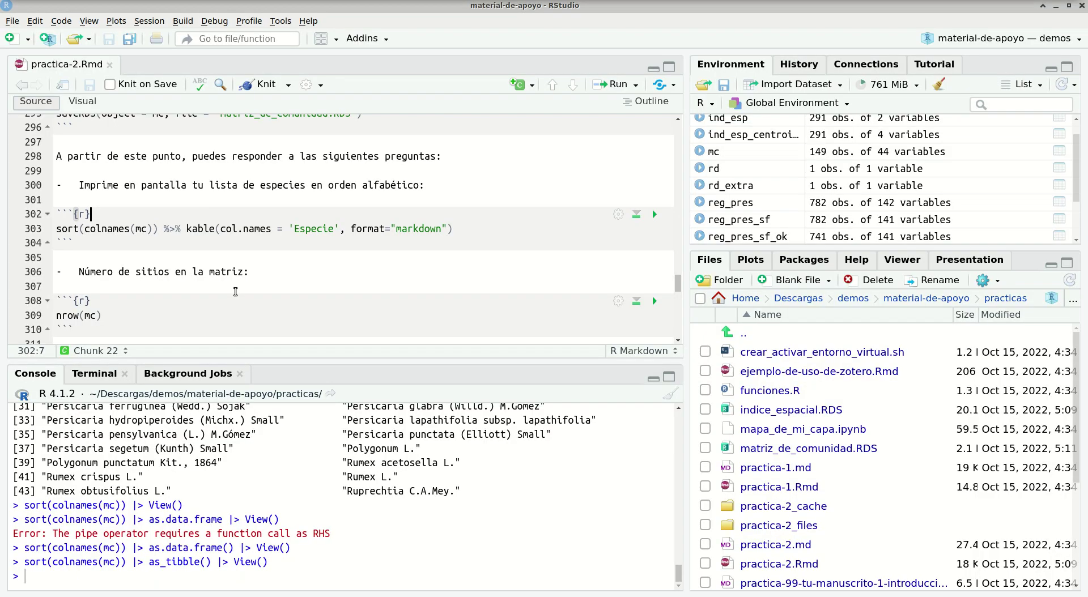
scroll(154, 247, down, 20)
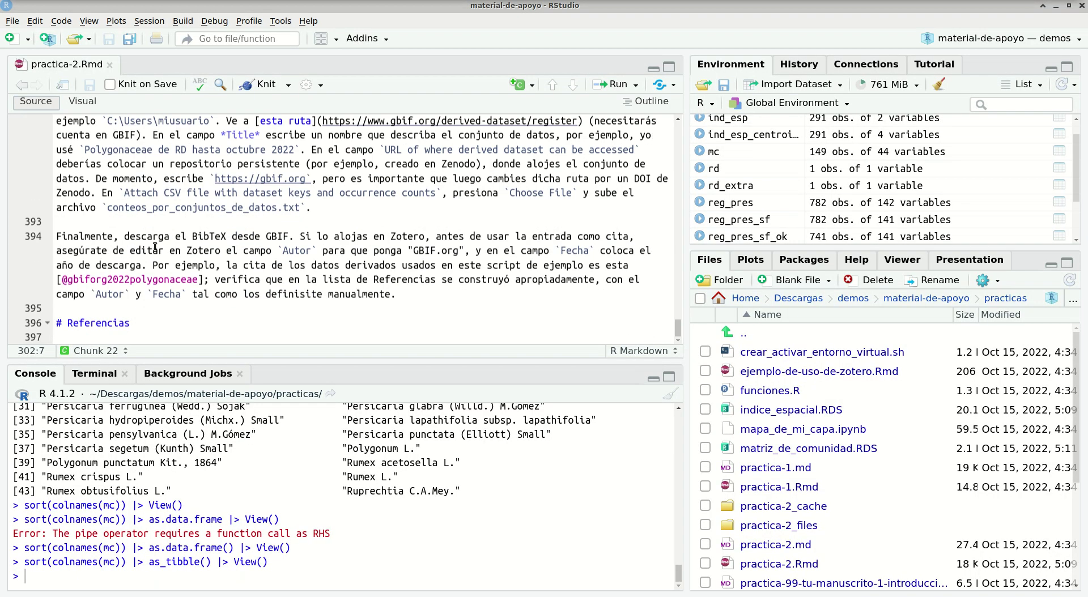
scroll(155, 247, up, 10)
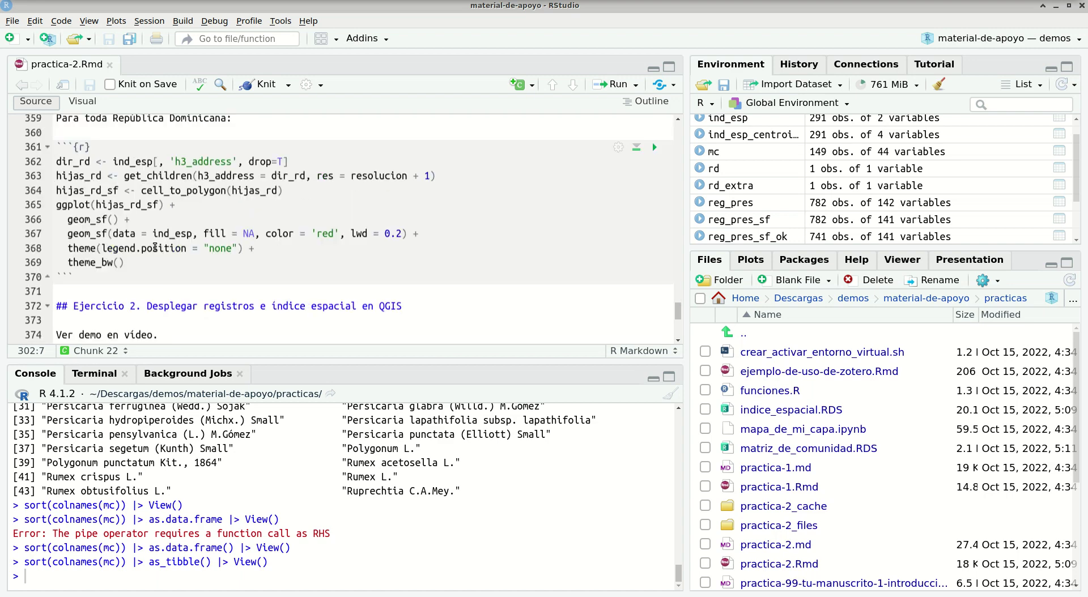
scroll(155, 247, up, 15)
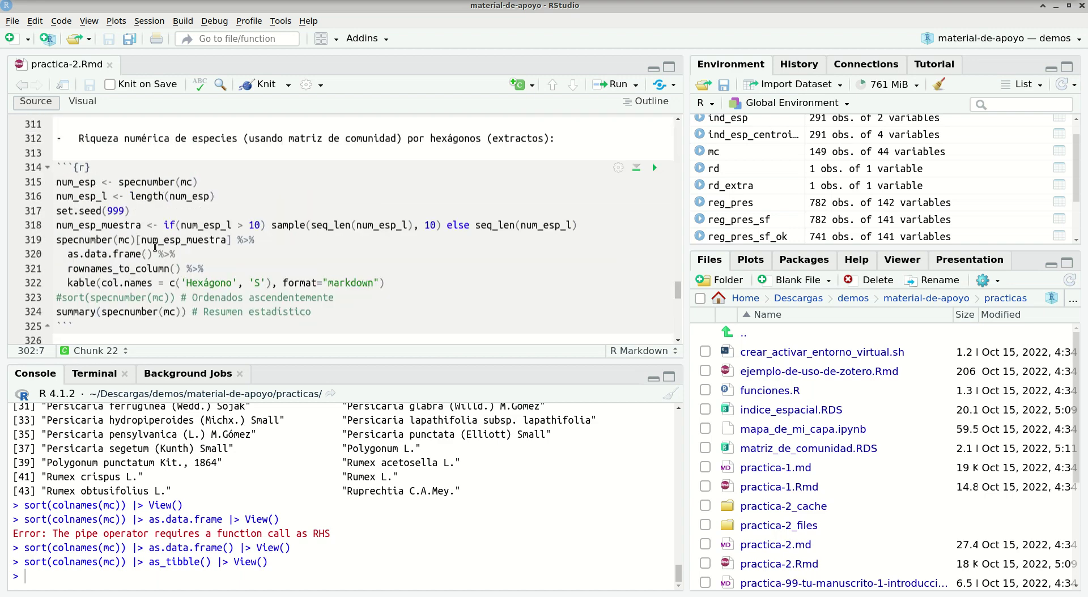
scroll(155, 247, down, 4)
scroll(154, 247, down, 1)
click(143, 230)
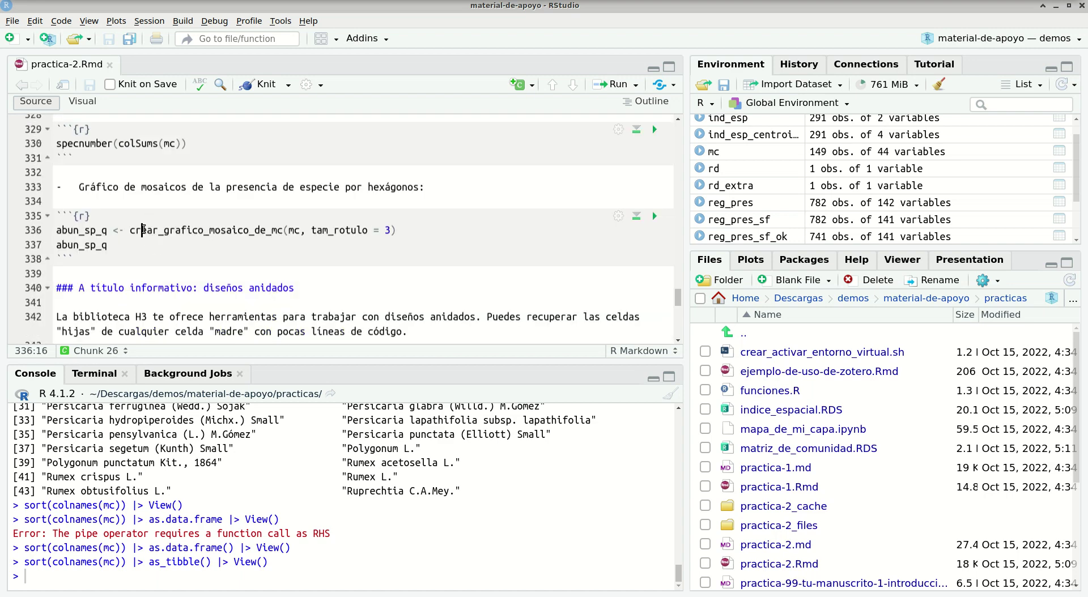
Set tam_rotulo to 4 in the crear_grafico_mosaico_de_mc call and run the abun_sp_q assignment.
key(Home)
key(shift+End)
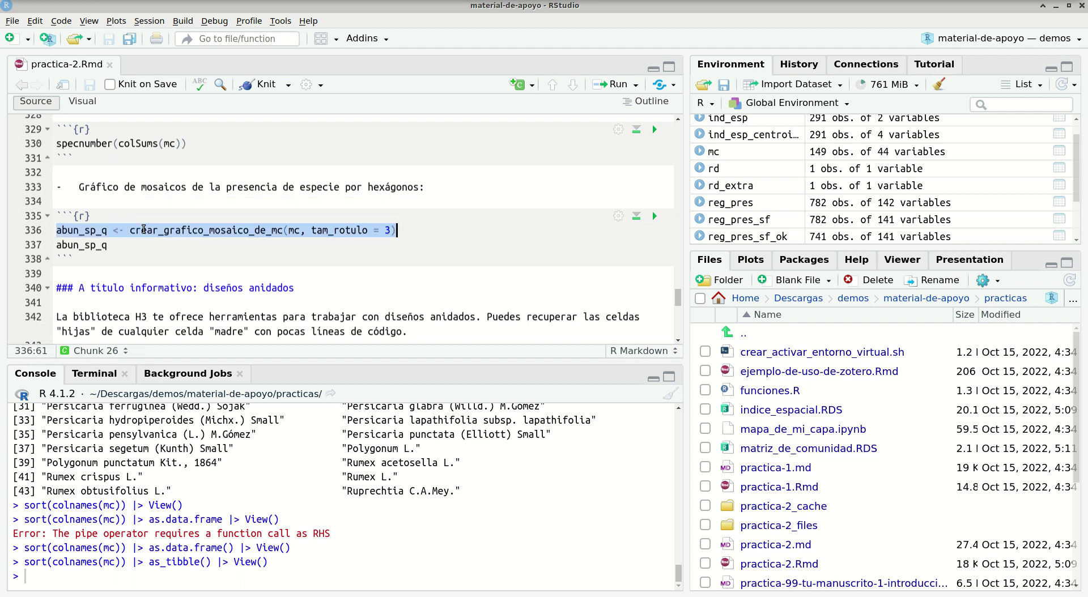
key(Right)
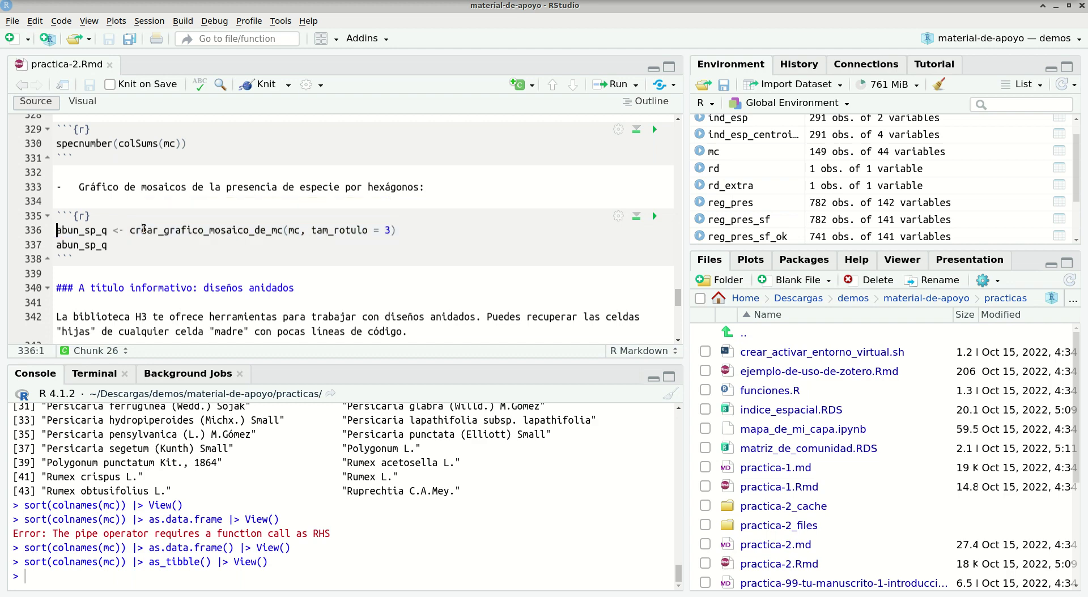
key(Left)
key(BackSpace)
text(4)
key(ctrl+Return)
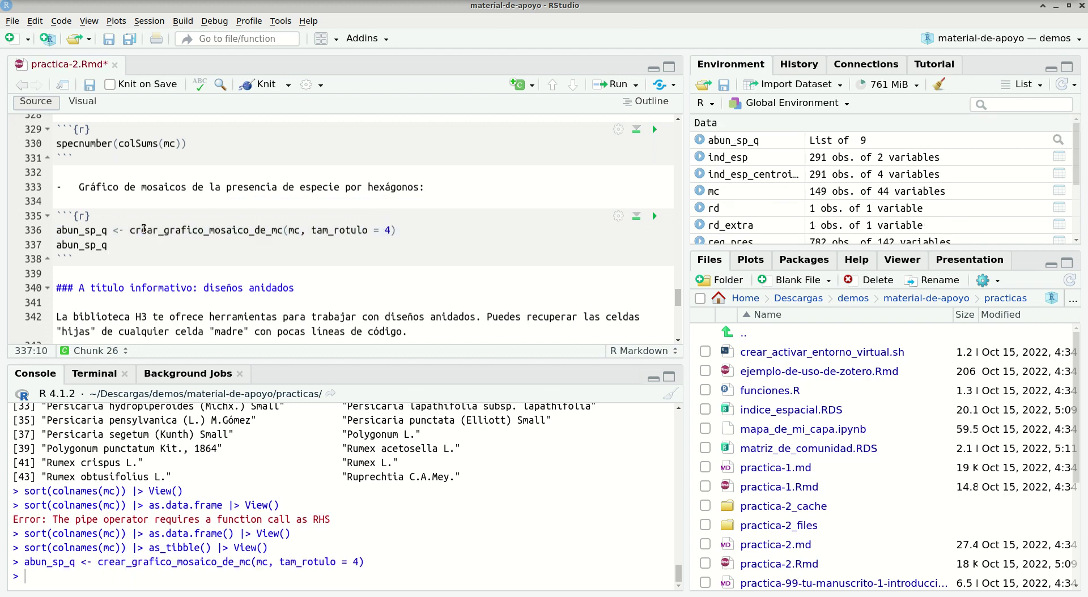
Draw abun_sp_q in the R graphics window, check its label size and return to the chunk in RStudio.
key(ctrl+2)
text(dev)
key(Escape)
key(Escape)
key(ctrl+Return)
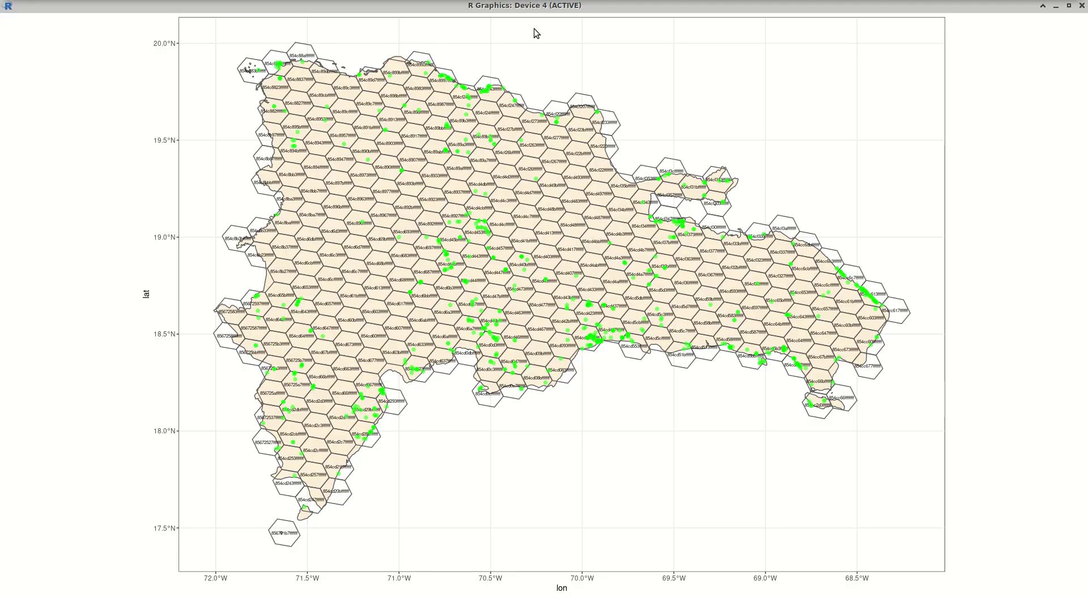
key(alt+Tab)
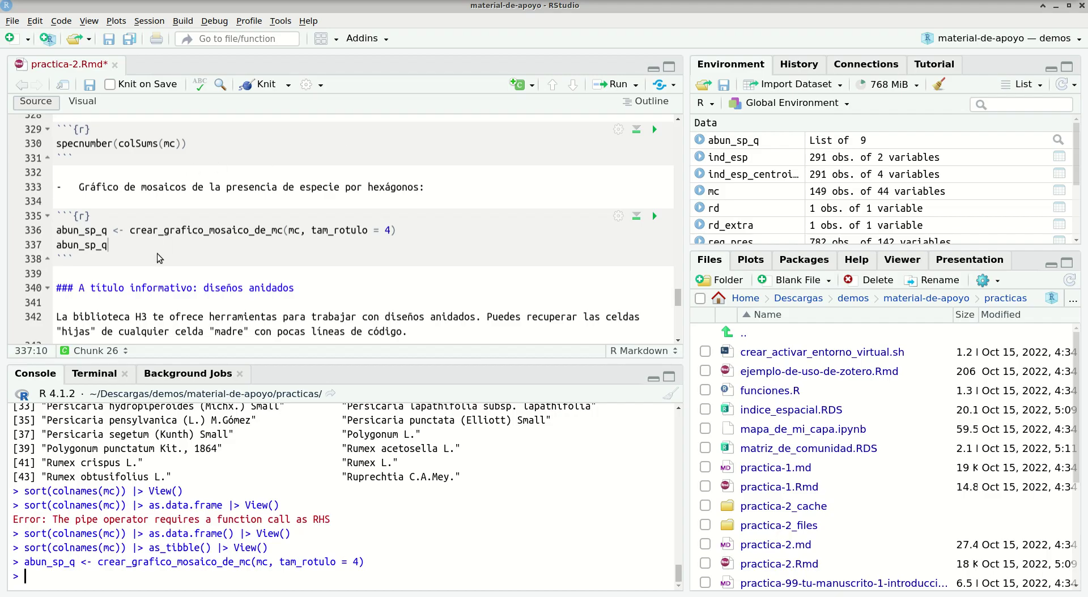
key(ctrl+Return)
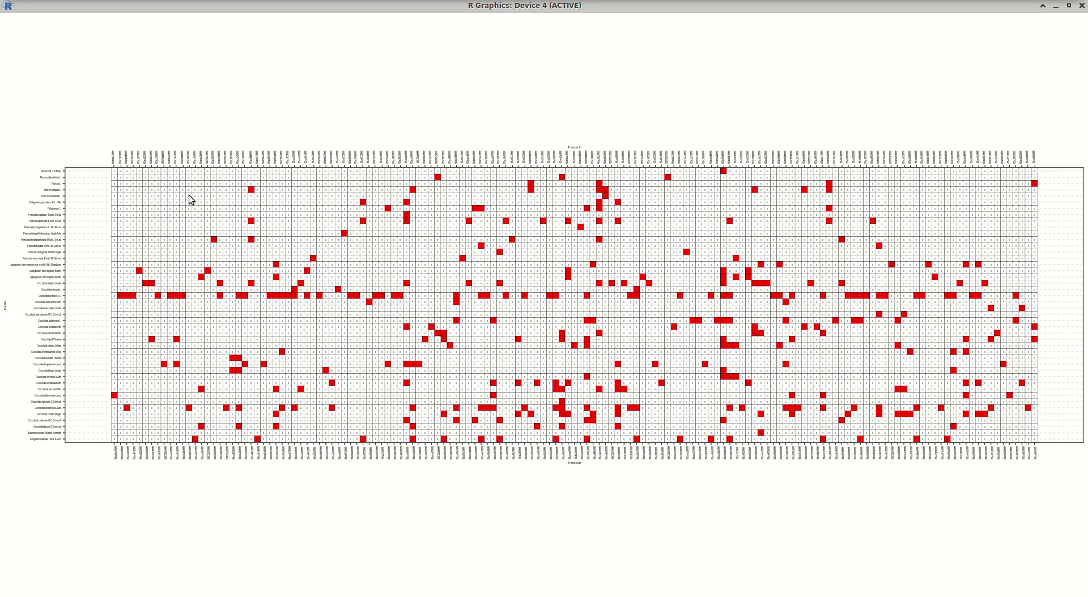
key(alt+Tab)
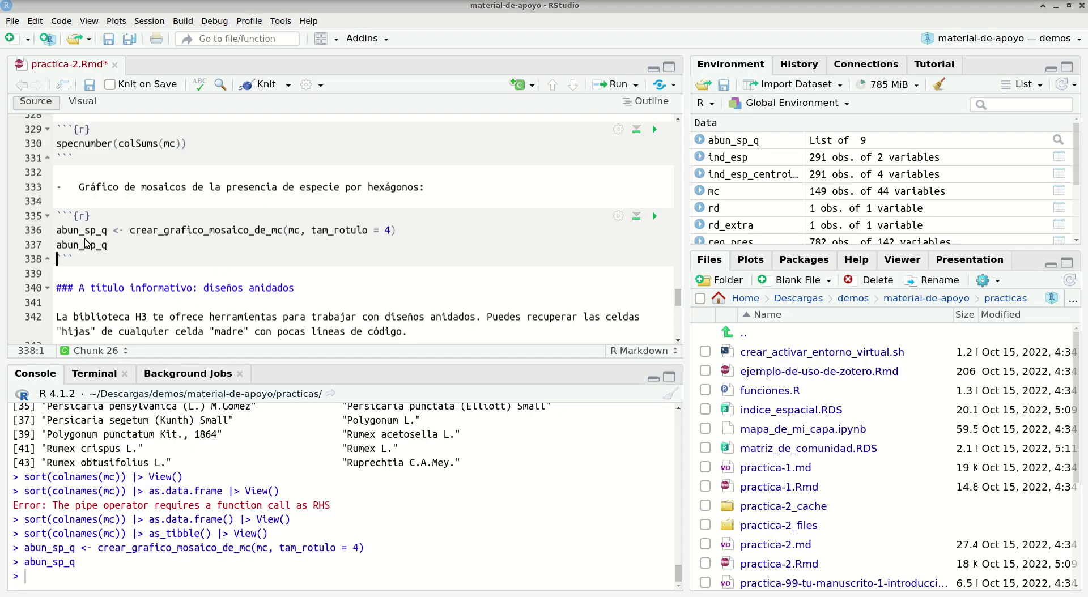
Set tam_rotulo to 6, rerun both lines of the mosaic plot chunk and check the redrawn plot.
key(End)
key(Left)
key(Left)
text(6)
key(ctrl+Return)
key(ctrl+Return)
key(alt+Tab)
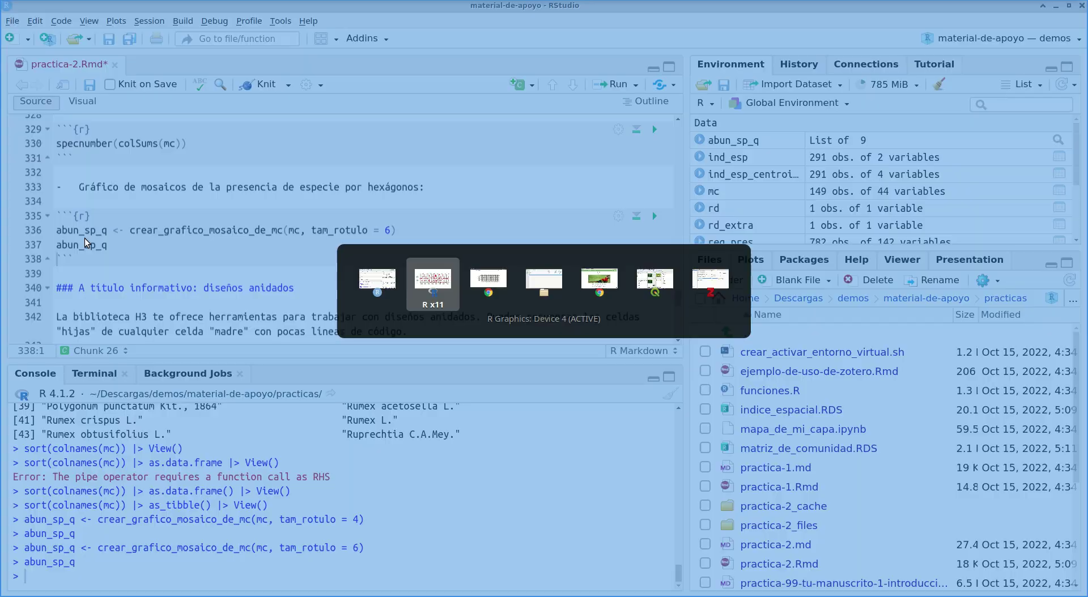
key(alt+Tab)
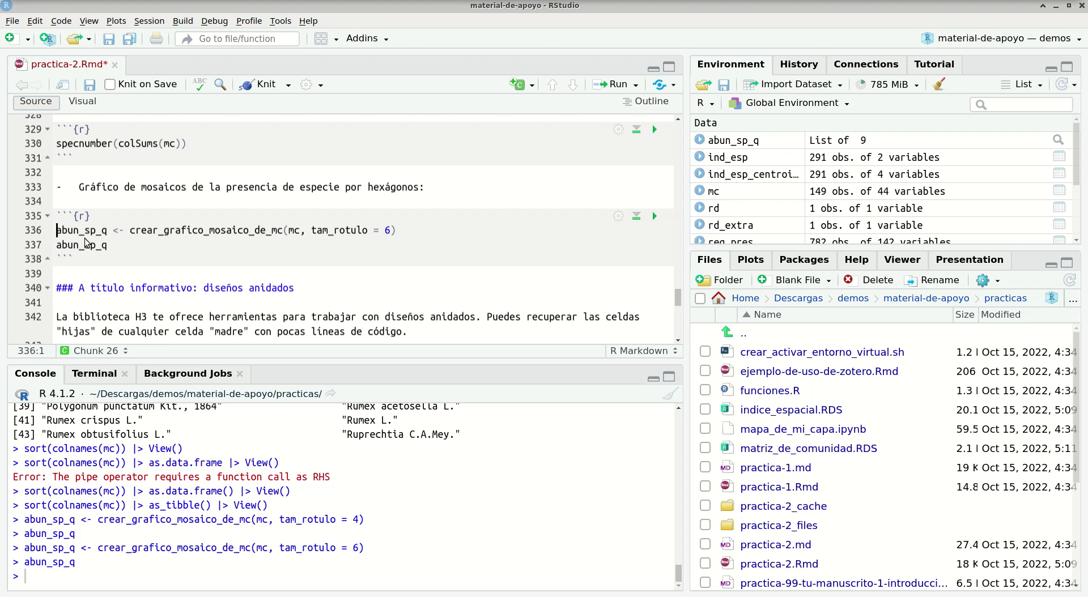
Set tam_rotulo to 9, rerun the mosaic plot chunk and check the labels in the graphics window.
key(End)
key(Left)
key(BackSpace)
text(8)
key(ctrl+Return)
key(ctrl+Return)
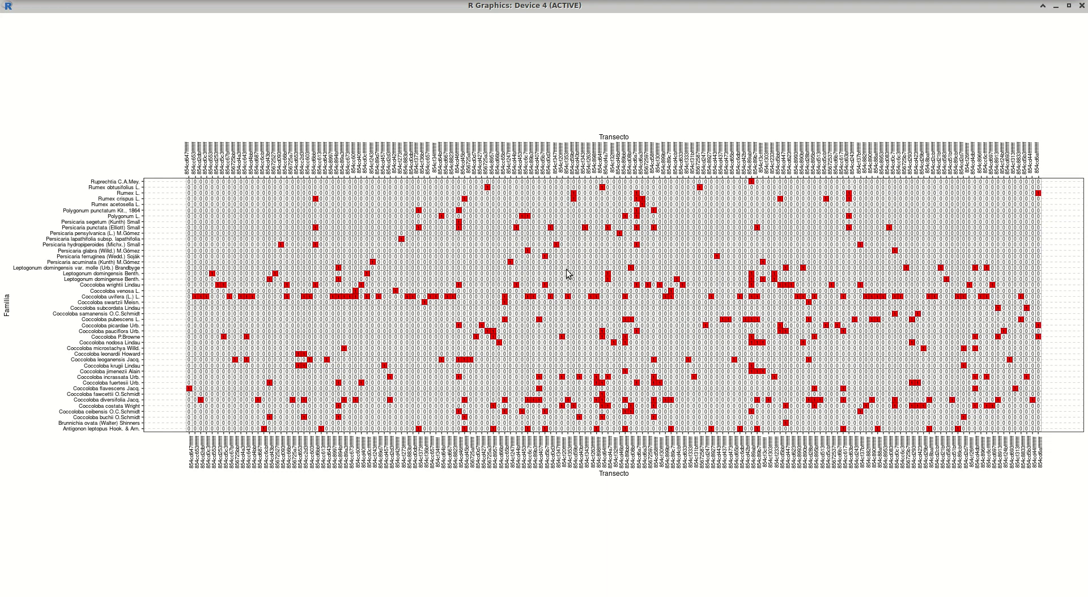
key(alt+Tab)
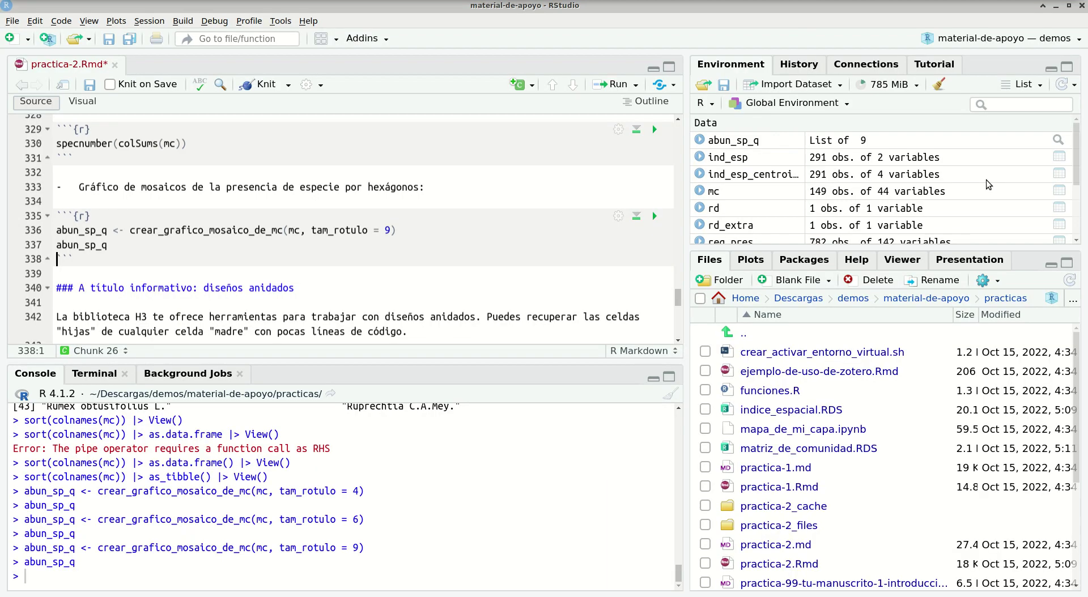
Set tam_rotulo to 11, redraw the mosaic plot of species by hexagon, inspect it and close the graphics window.
key(Up)
key(End)
key(ctrl+Right)
key(ctrl+Right)
key(ctrl+Right)
key(ctrl+Right)
key(ctrl+Right)
key(ctrl+Right)
key(ctrl+Right)
key(BackSpace)
text(11)
key(ctrl+Return)
key(ctrl+Return)
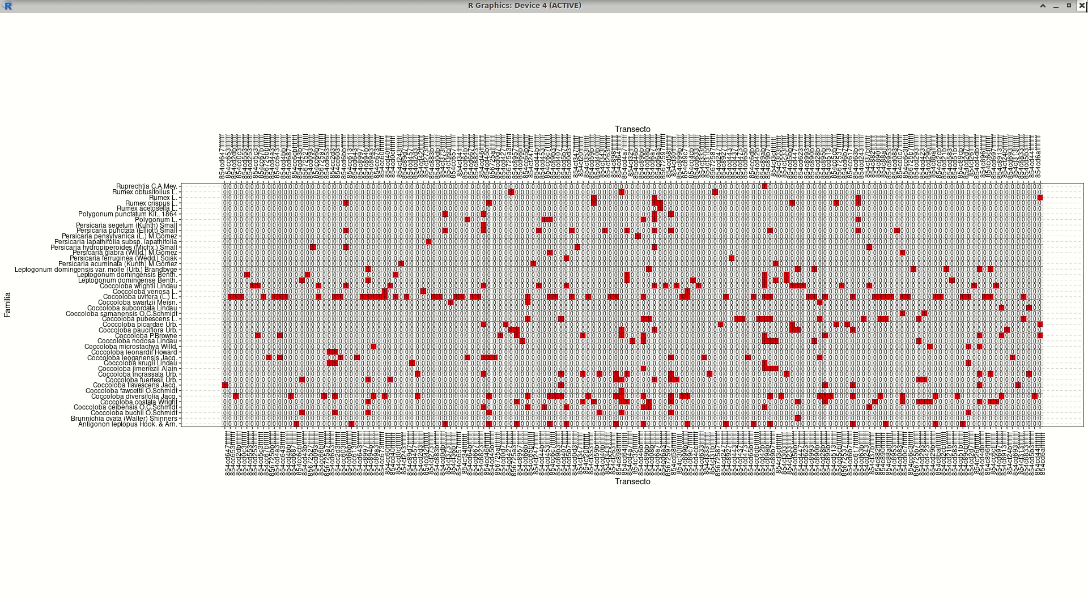
click(1082, 6)
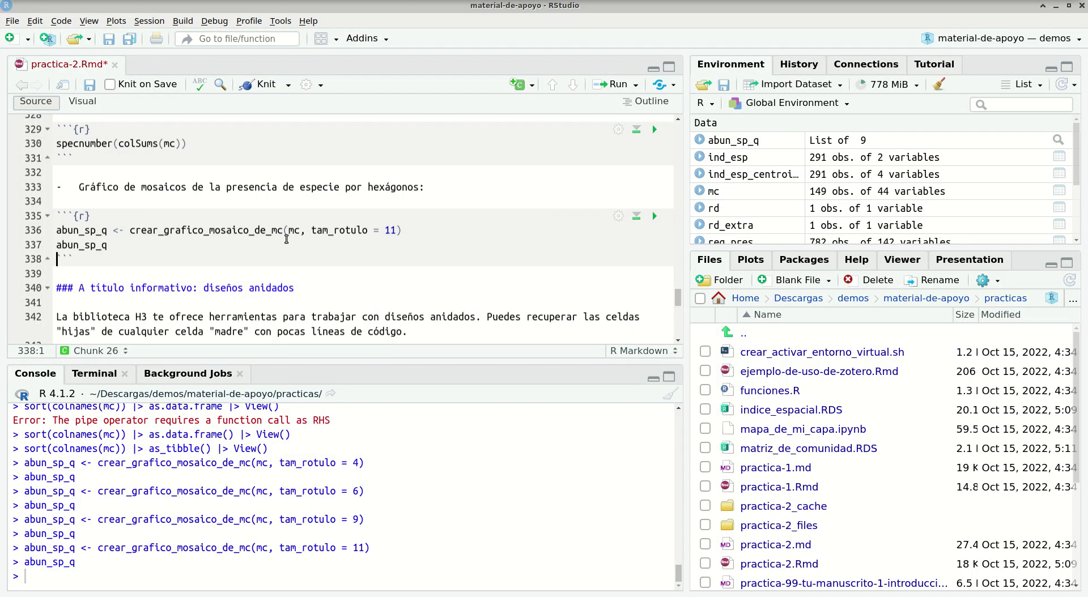
Move on to the nested designs section (diseños anidados) below the mosaic plot chunk in practica-2.Rmd.
key(Down)
key(Down)
key(Down)
key(Down)
key(Down)
key(Down)
key(Down)
key(Down)
key(Down)
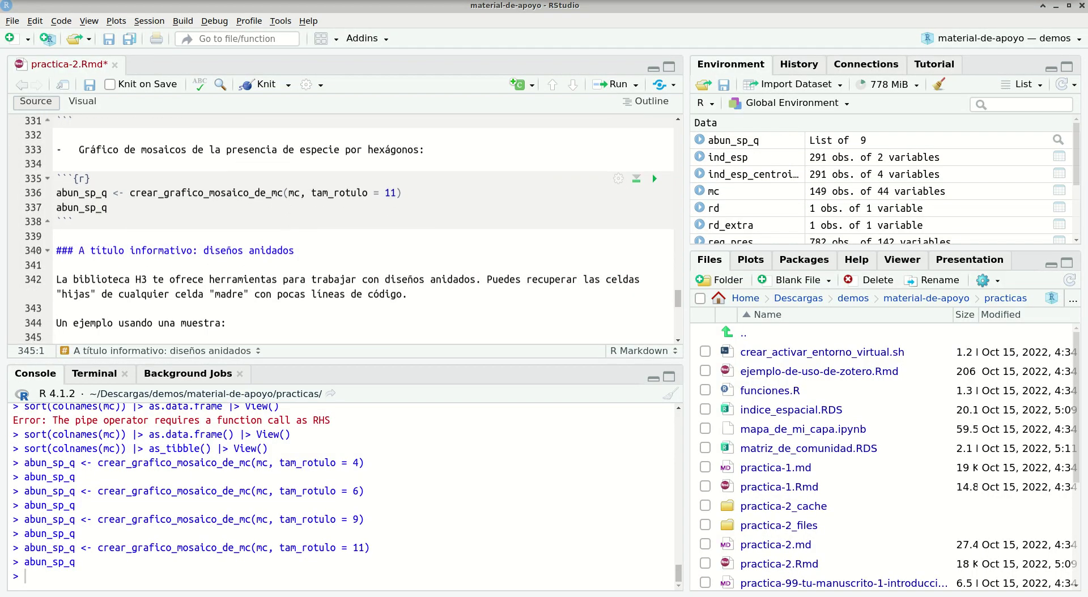
Switch to practica-2.md on GitHub in the browser and examine the nested design example that uses one sampled hexagon.
key(alt+Tab)
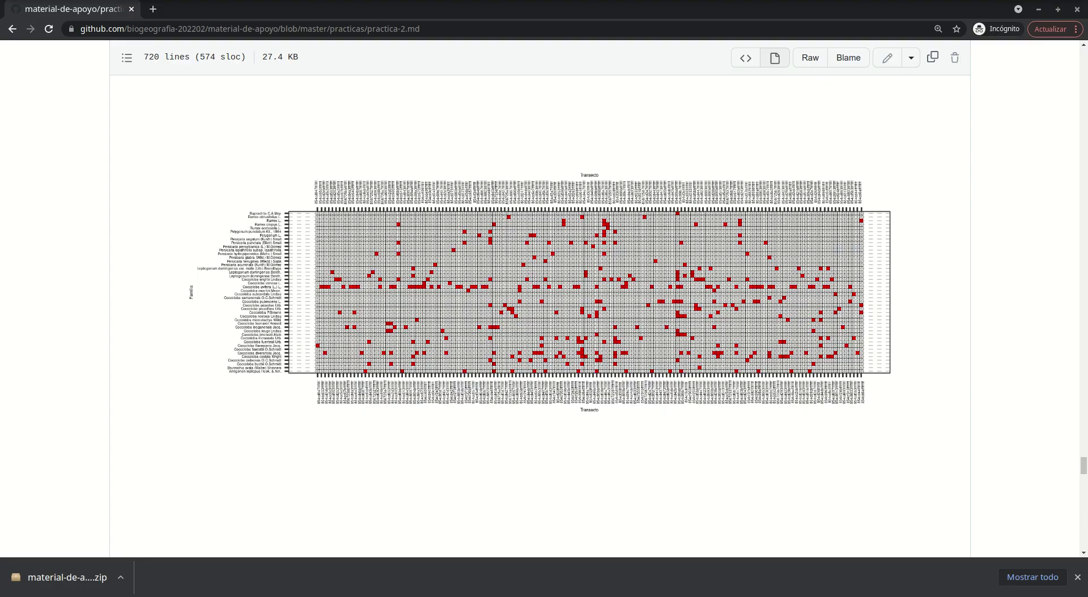
key(alt+Tab)
key(alt+Tab)
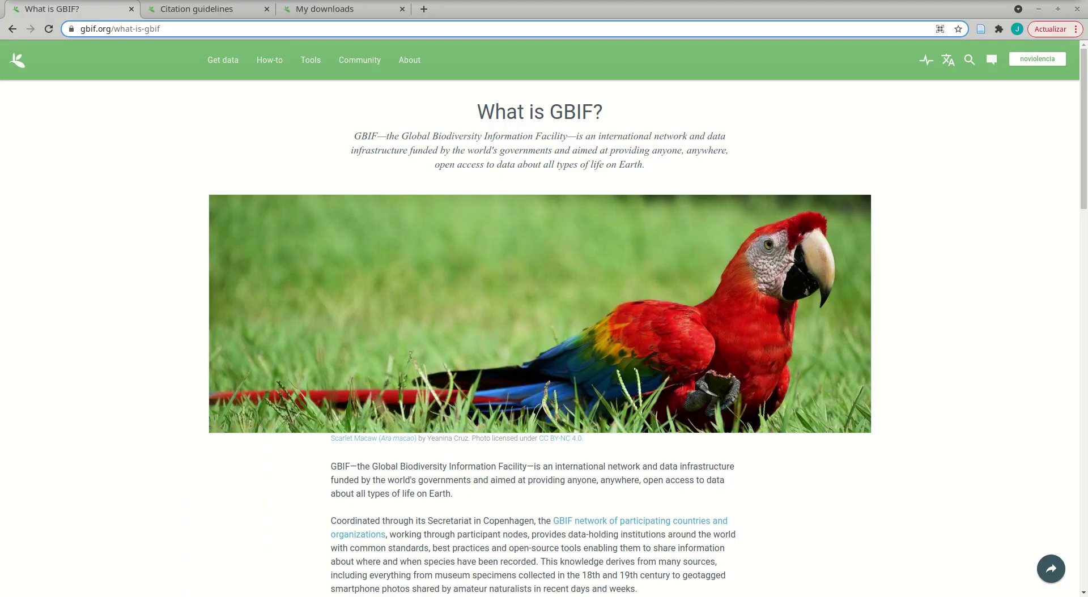
key(alt+Tab)
key(alt+Tab)
key(alt+Tab)
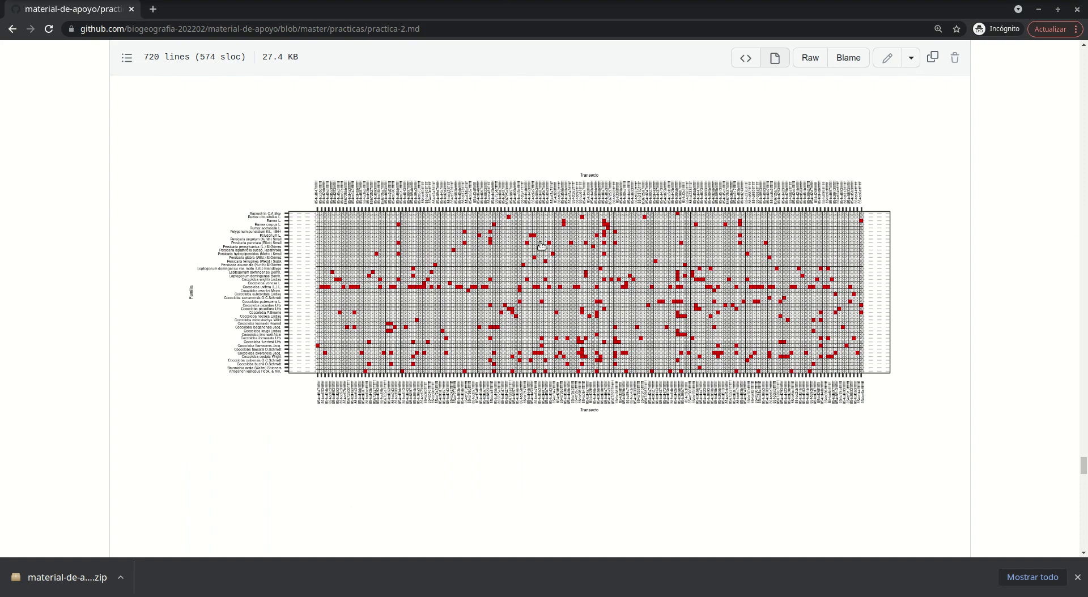
scroll(877, 294, down, 5)
scroll(877, 293, down, 12)
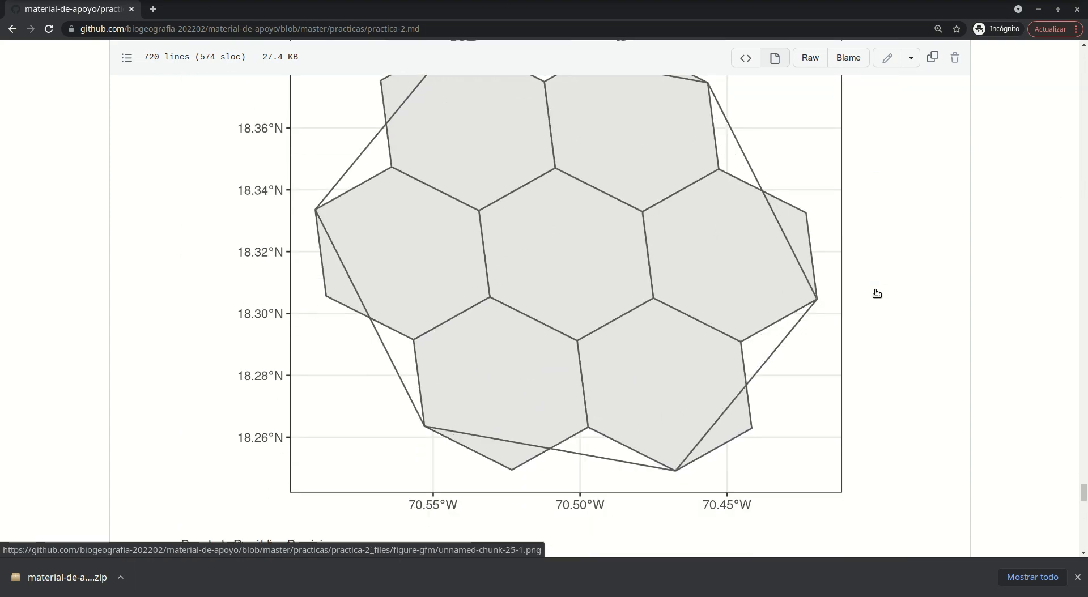
scroll(585, 224, up, 7)
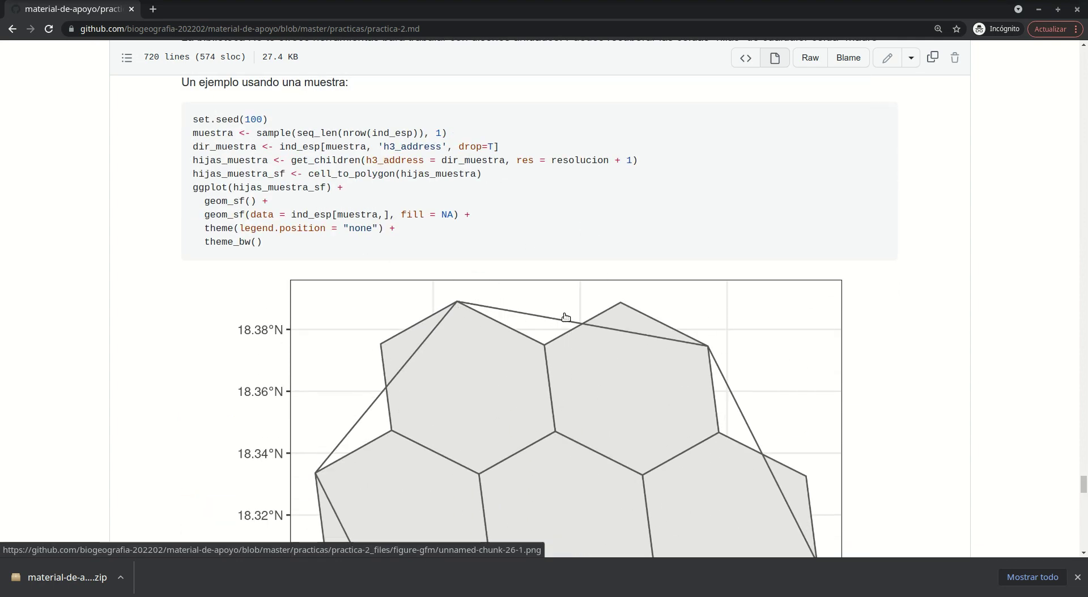
scroll(605, 321, down, 2)
scroll(619, 457, down, 3)
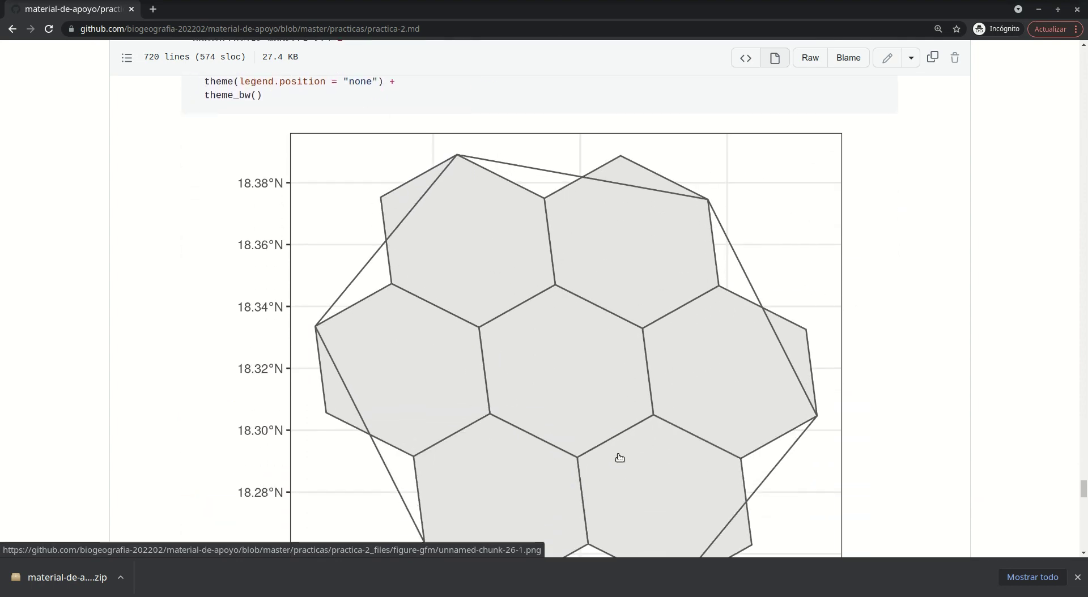
Examine the get_children code and the nested hexagon map for the whole Dominican Republic.
scroll(619, 458, down, 10)
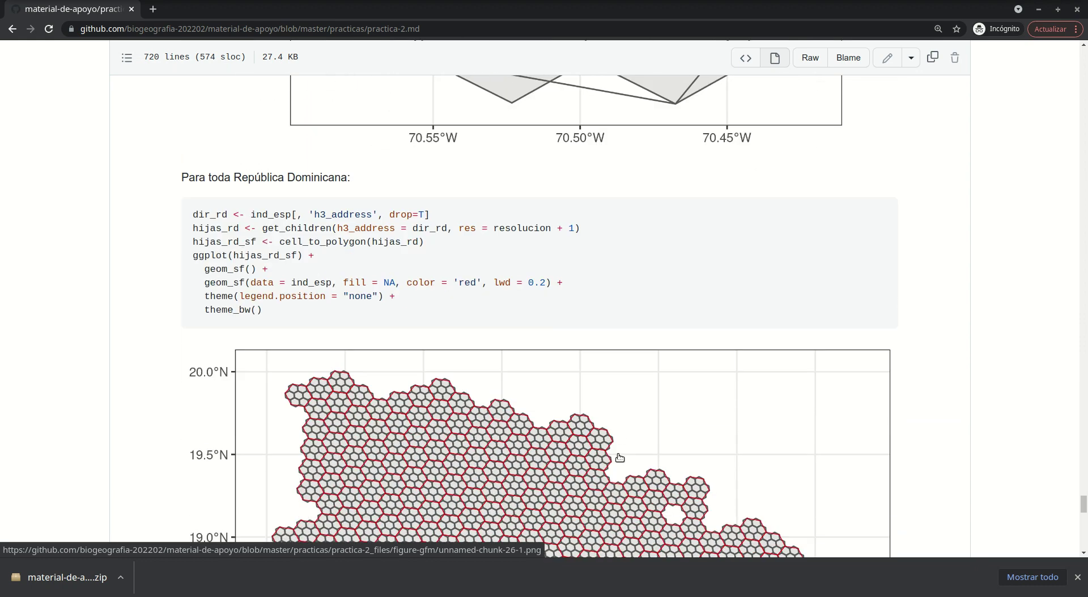
scroll(619, 458, up, 6)
scroll(619, 458, down, 10)
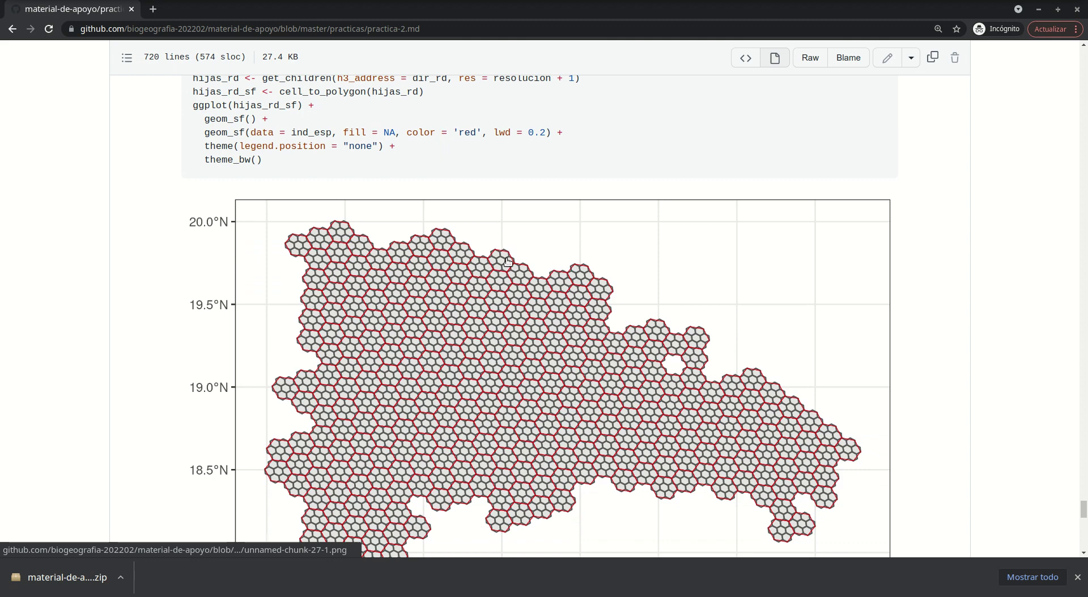
scroll(518, 309, up, 3)
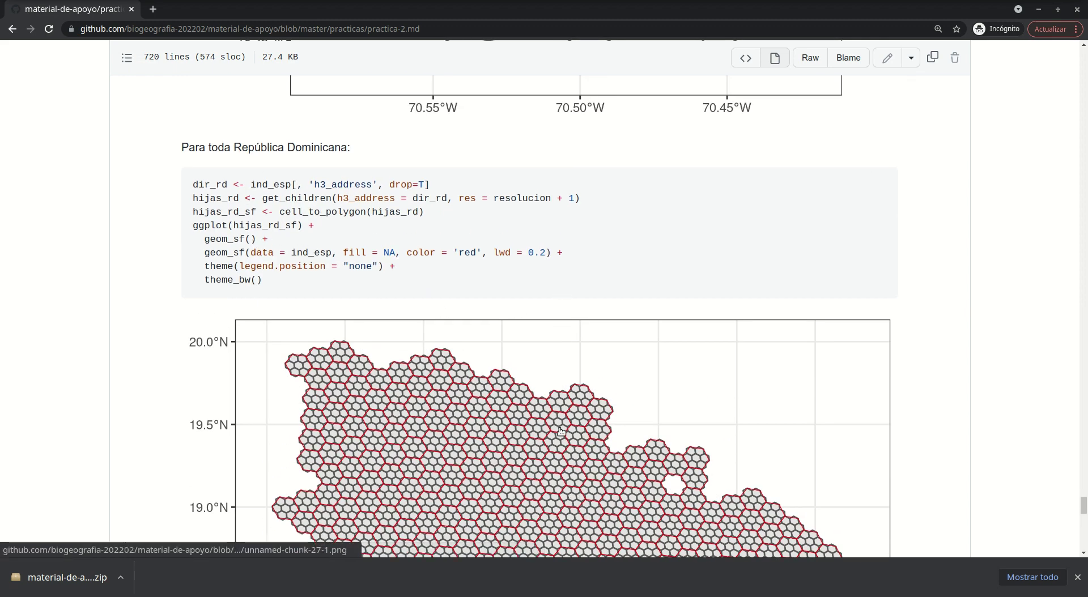
Load indice_espacial.gpkg and registros_depurados_de_presencia.gpkg from the practicas folder of material-de-apoyo into a QGIS project.
scroll(506, 407, down, 3)
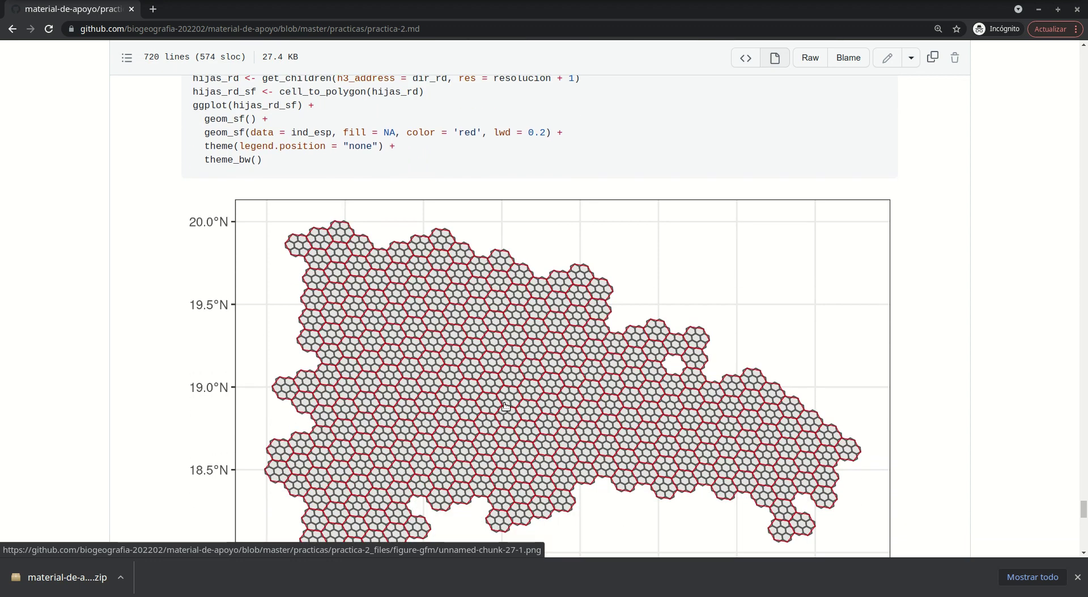
scroll(505, 405, down, 13)
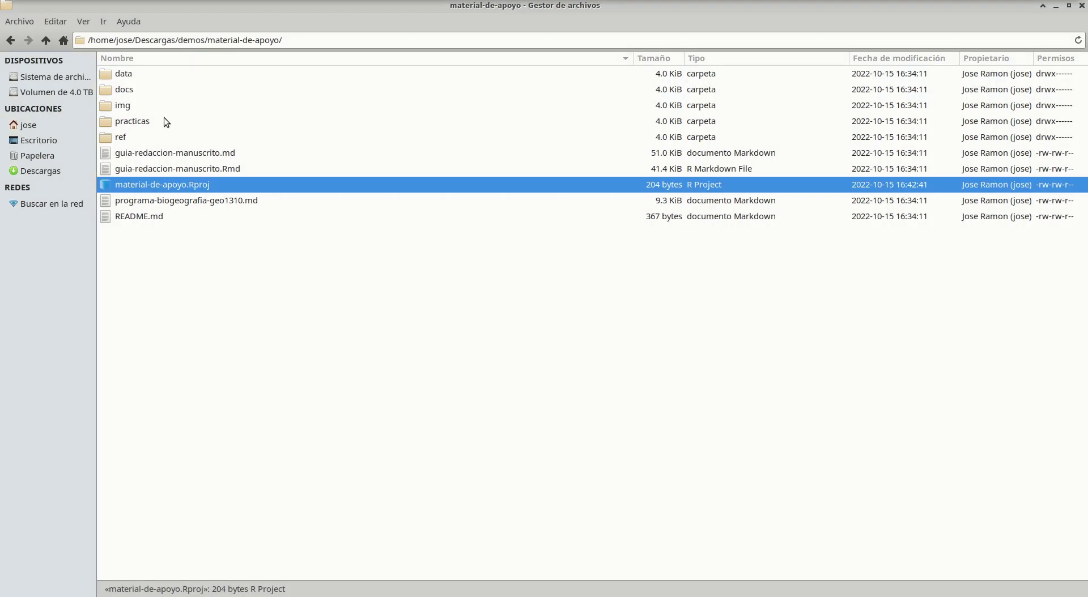
double_click(165, 120)
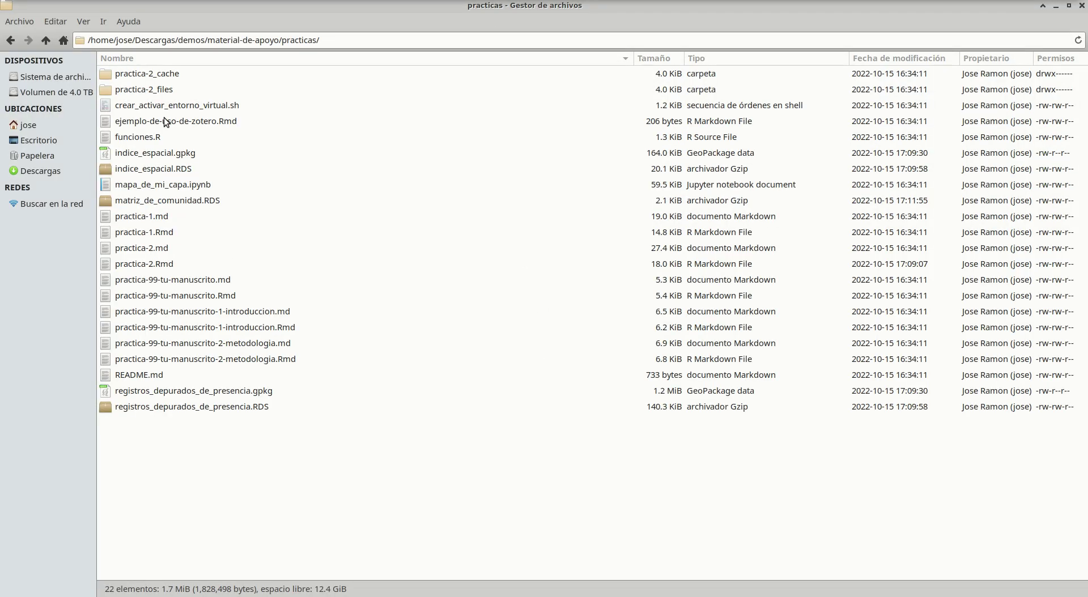
click(193, 152)
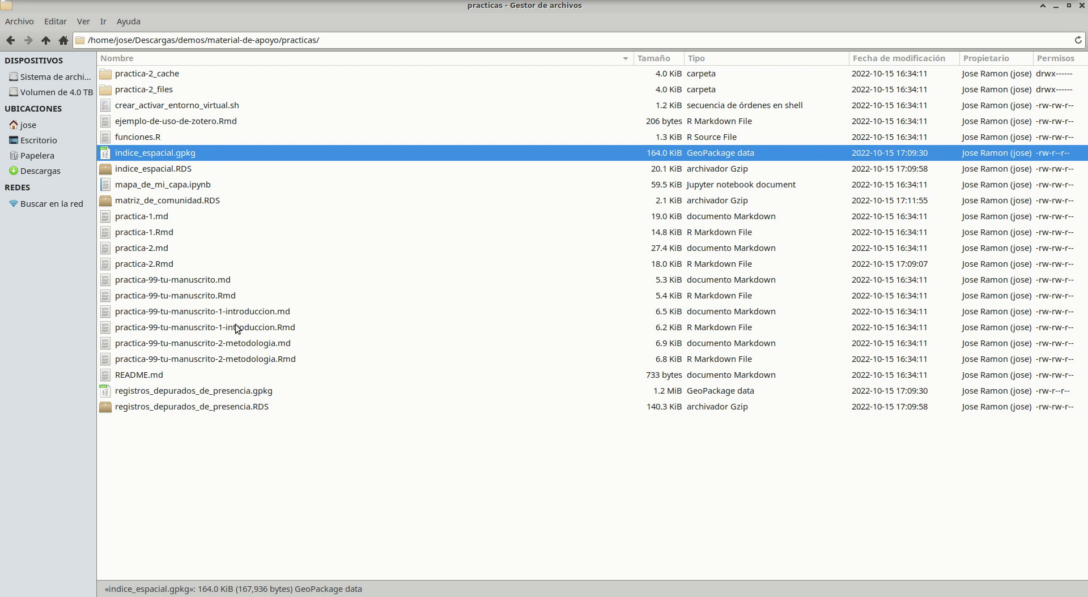
ctrl+click(229, 393)
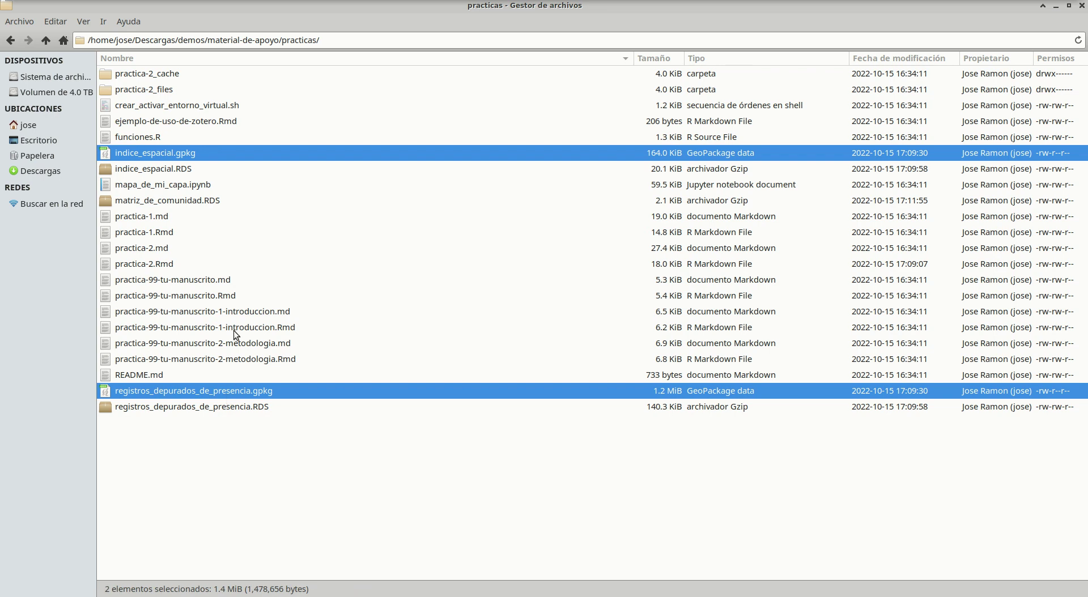
double_click(240, 155)
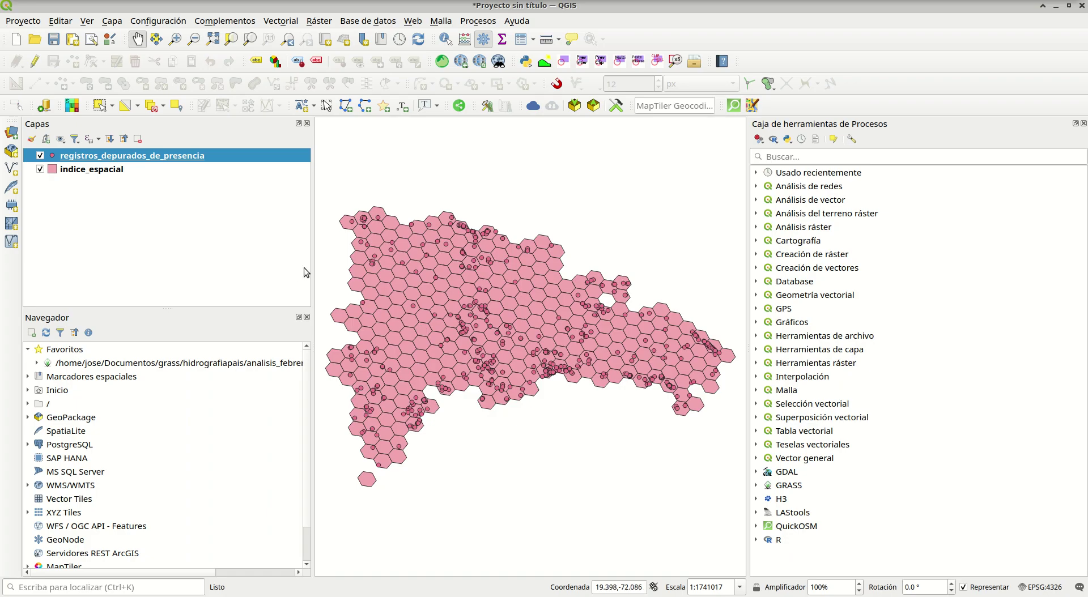
Add only the pais layer of rd.gpkg, from the data/d002 folder of material-de-apoyo, to the QGIS project.
key(alt+Tab)
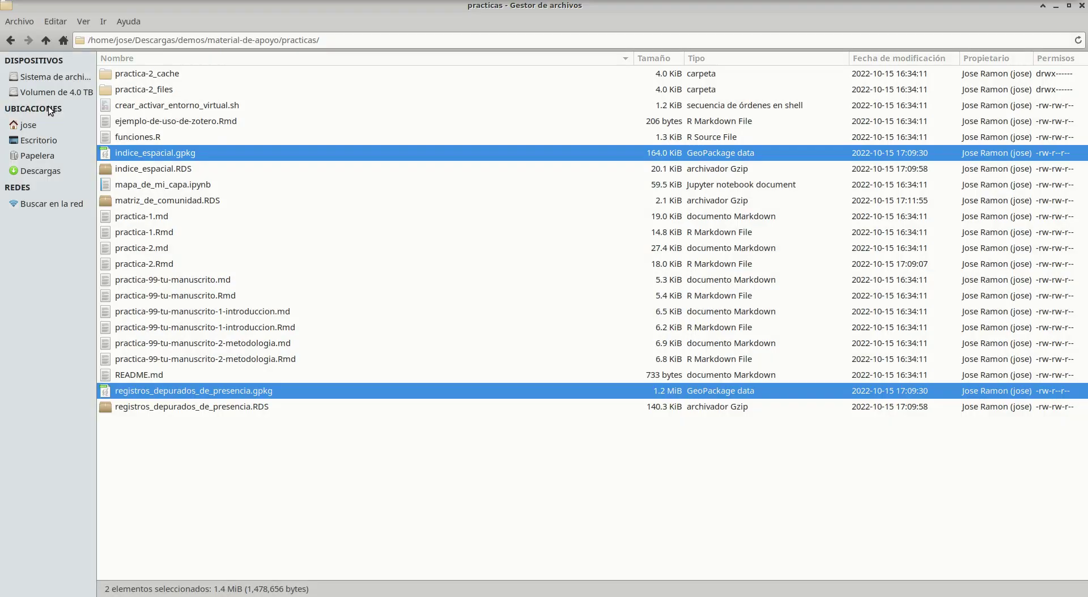
click(47, 39)
double_click(122, 73)
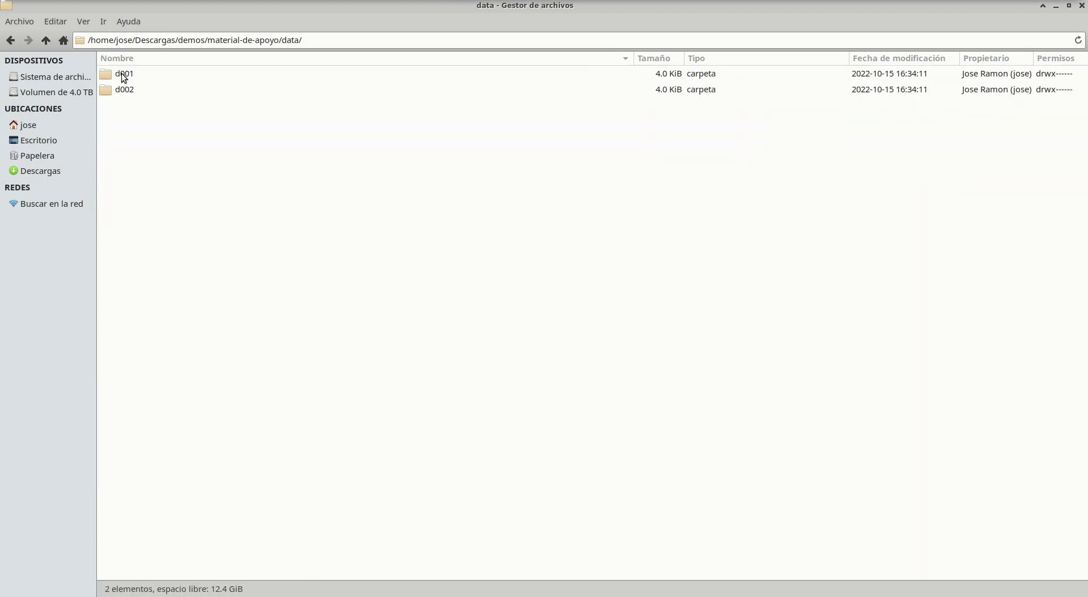
click(121, 74)
double_click(120, 89)
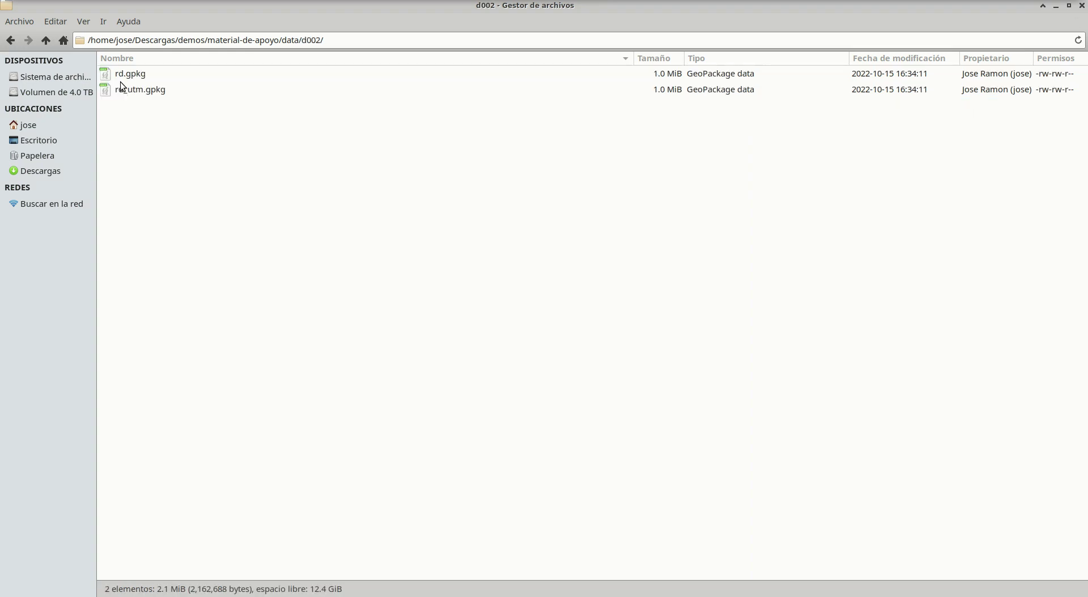
click(121, 73)
key(alt+Tab)
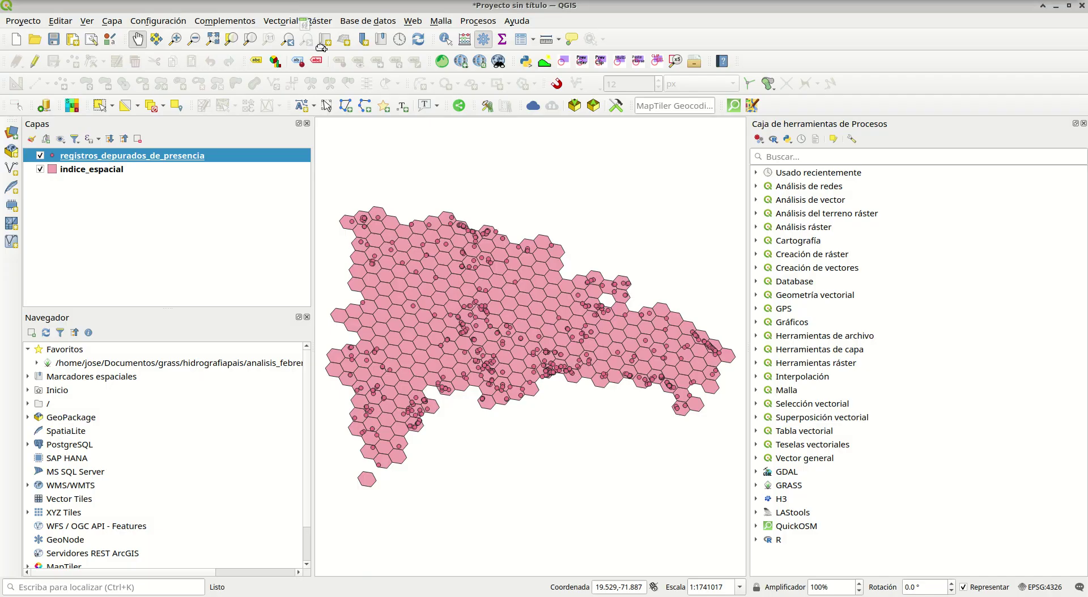
drag(322, 46, 422, 192)
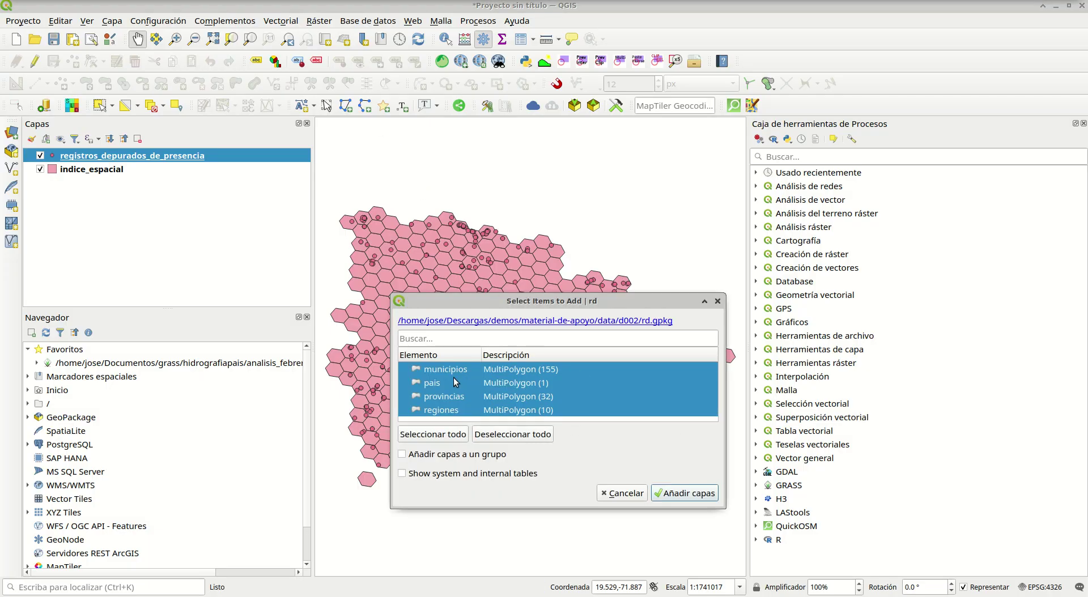
click(471, 383)
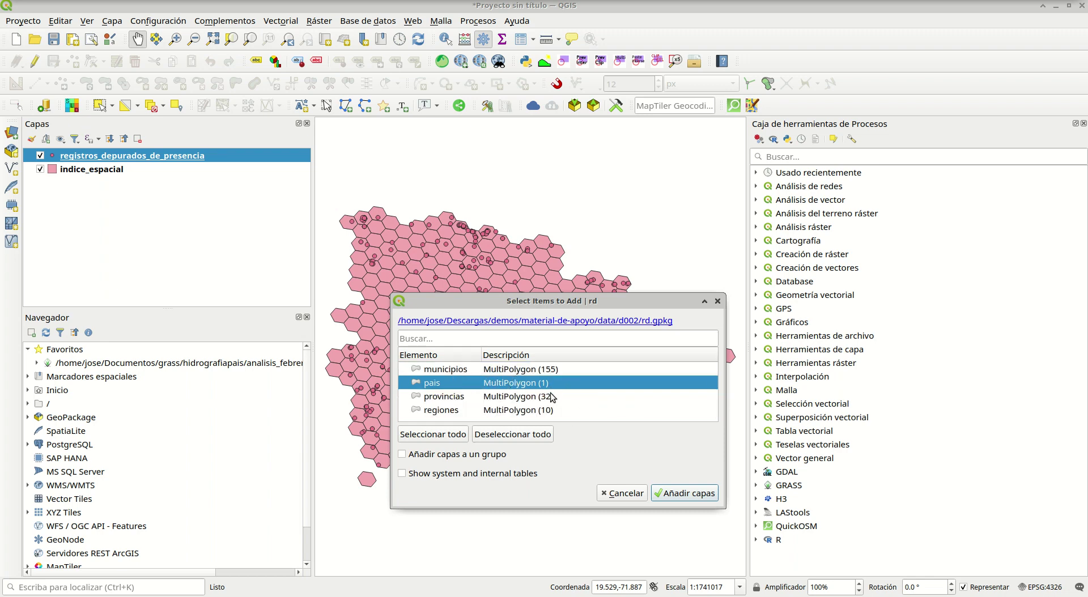
click(690, 495)
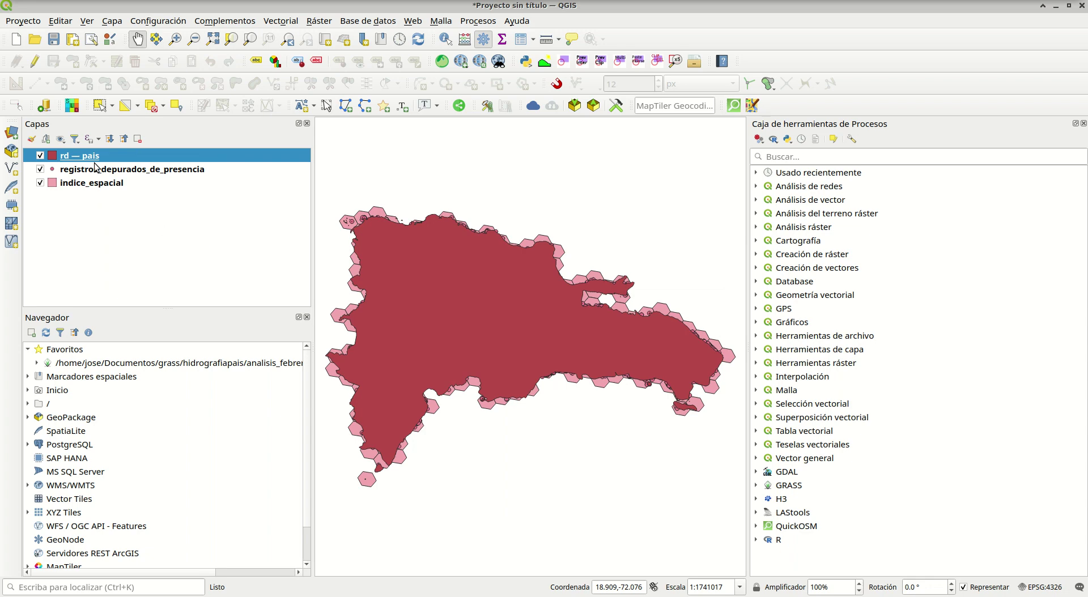
Place the rd — pais layer beneath indice_espacial and set its symbol layer type to Línea exterior: Línea simple.
drag(91, 155, 107, 187)
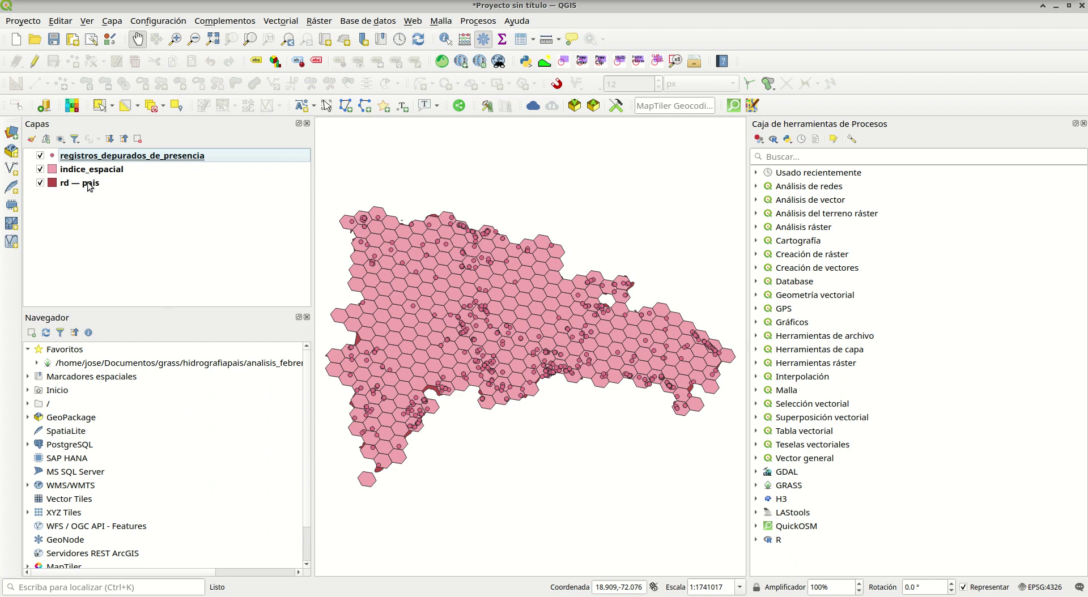
click(88, 185)
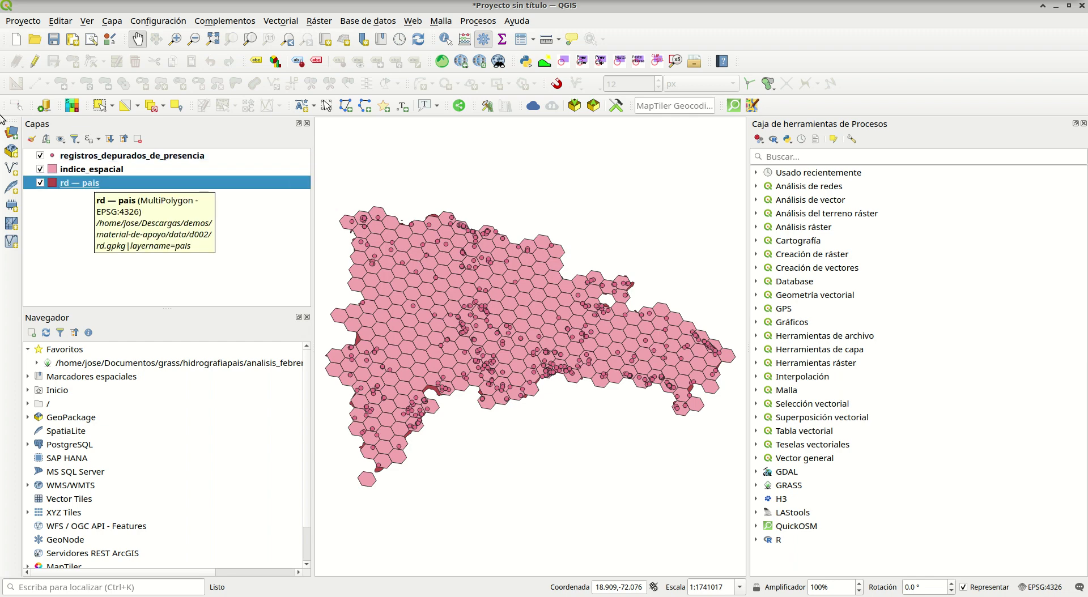
click(32, 139)
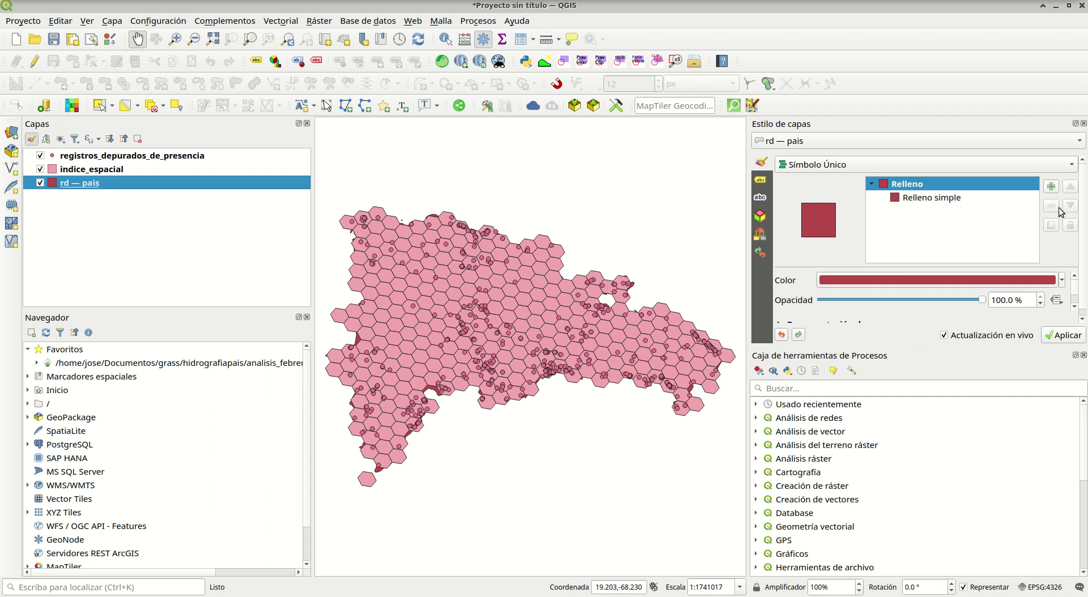
click(1083, 356)
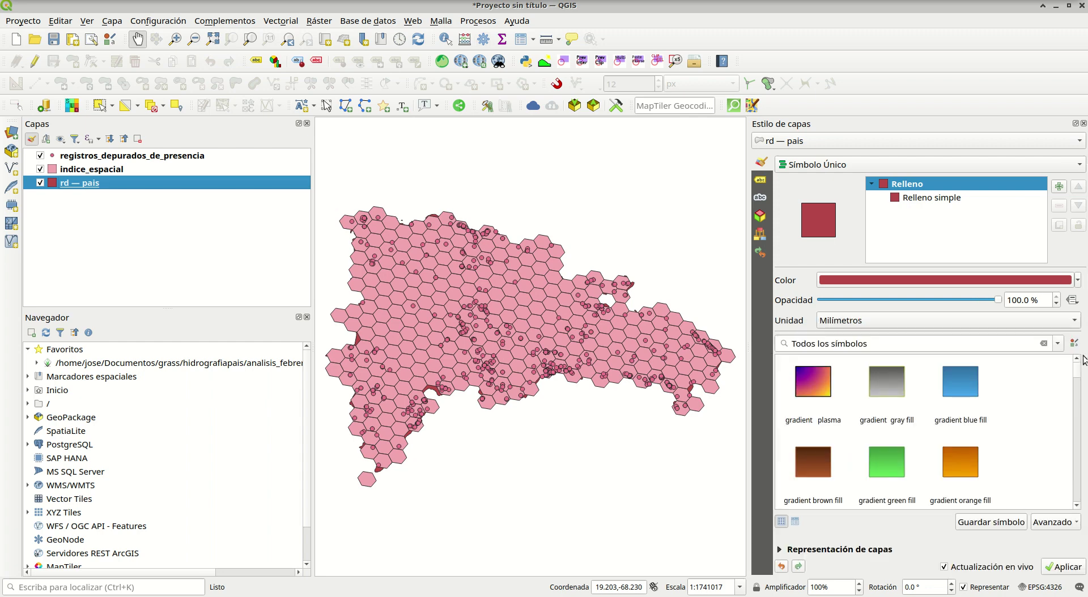
click(927, 200)
click(1017, 282)
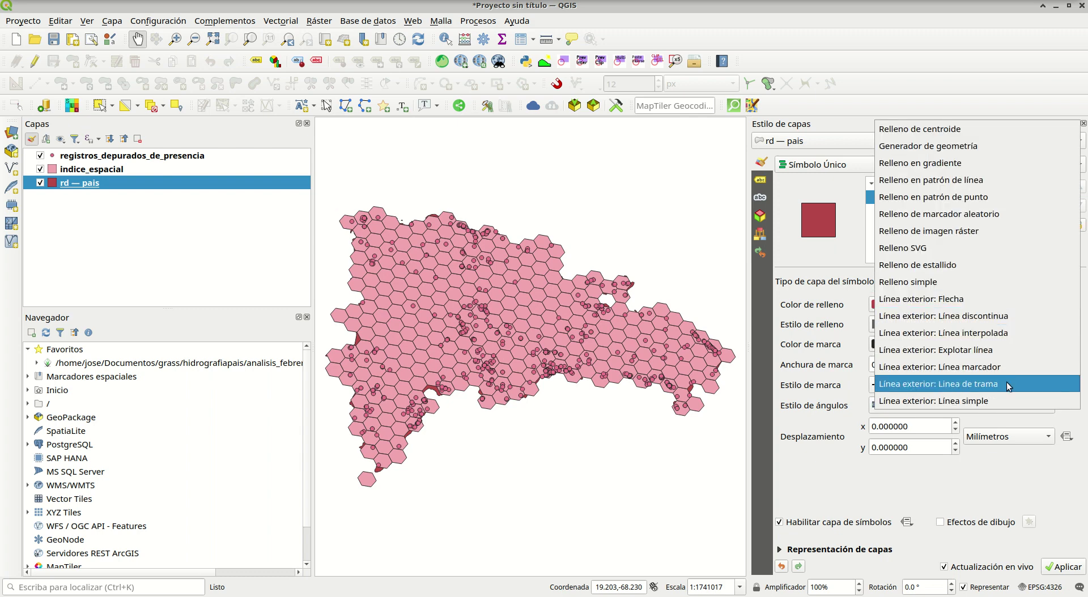
click(1004, 408)
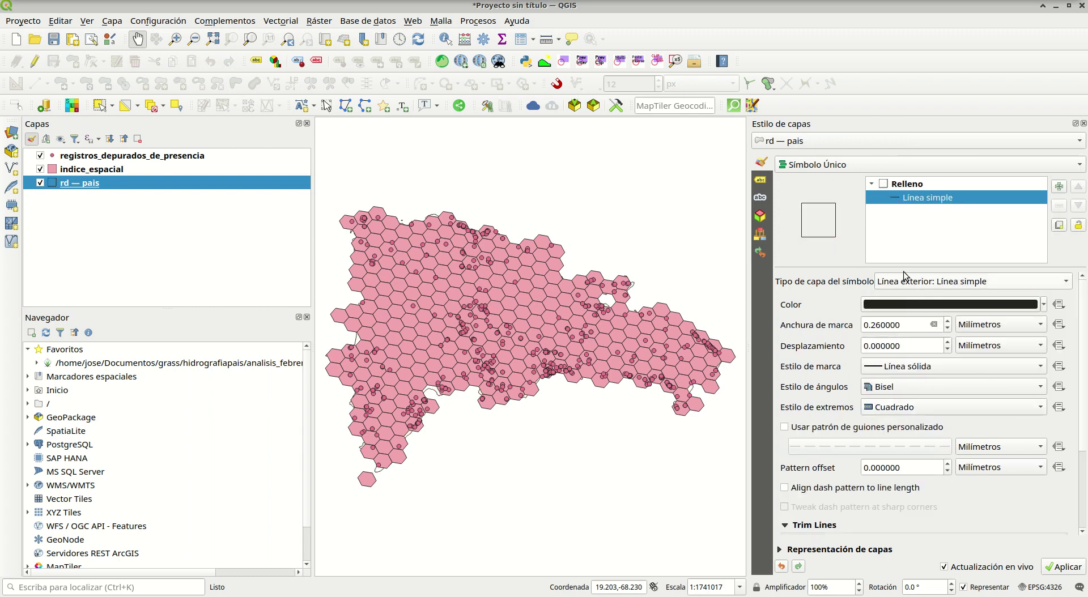
Change the indice_espacial hexagons from a simple fill to the outline symbol type Línea exterior: Línea simple.
click(72, 172)
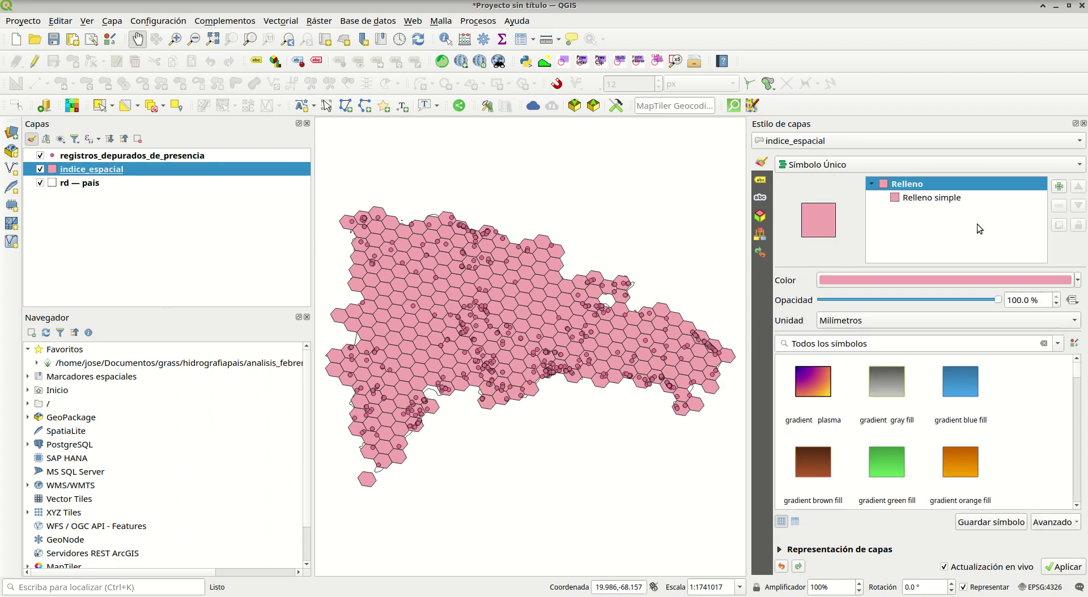
click(969, 199)
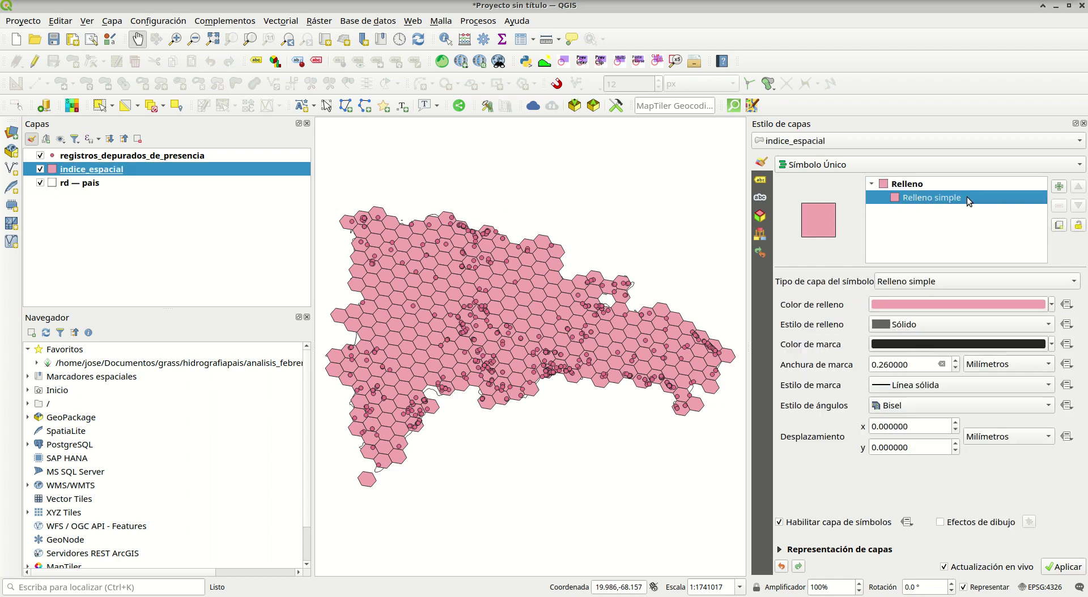
click(1052, 305)
click(1050, 281)
click(1050, 282)
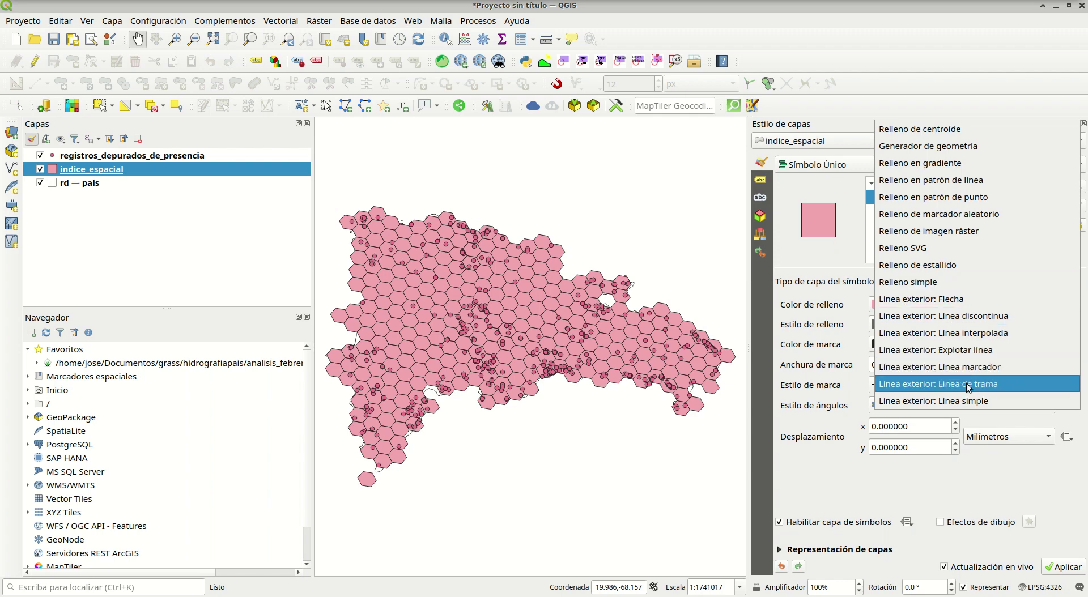
click(974, 399)
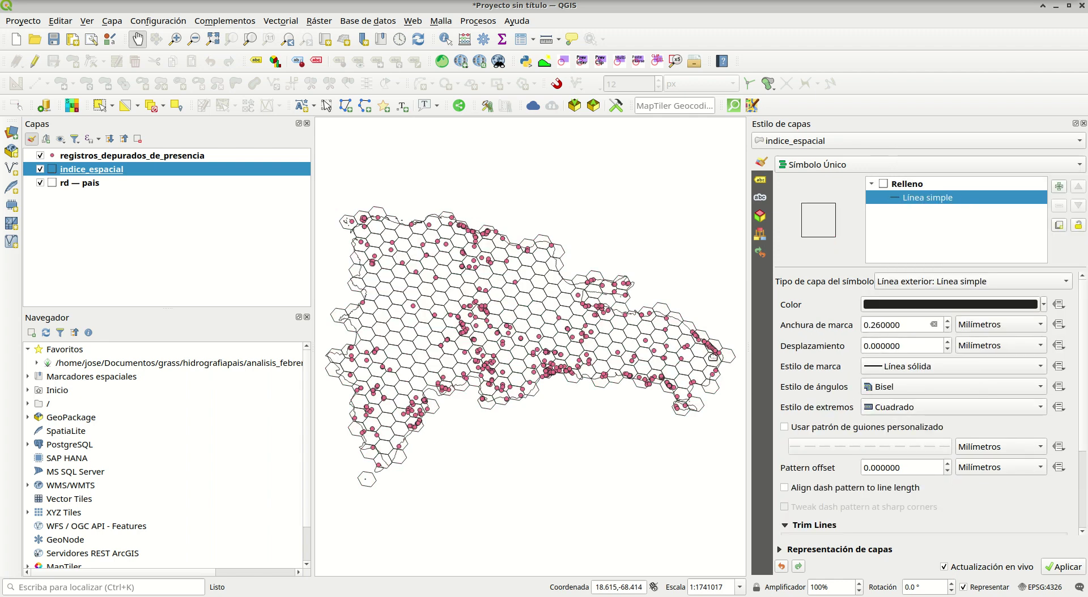
Set the line width of the rd — pais country outline to 0.5 mm.
click(83, 182)
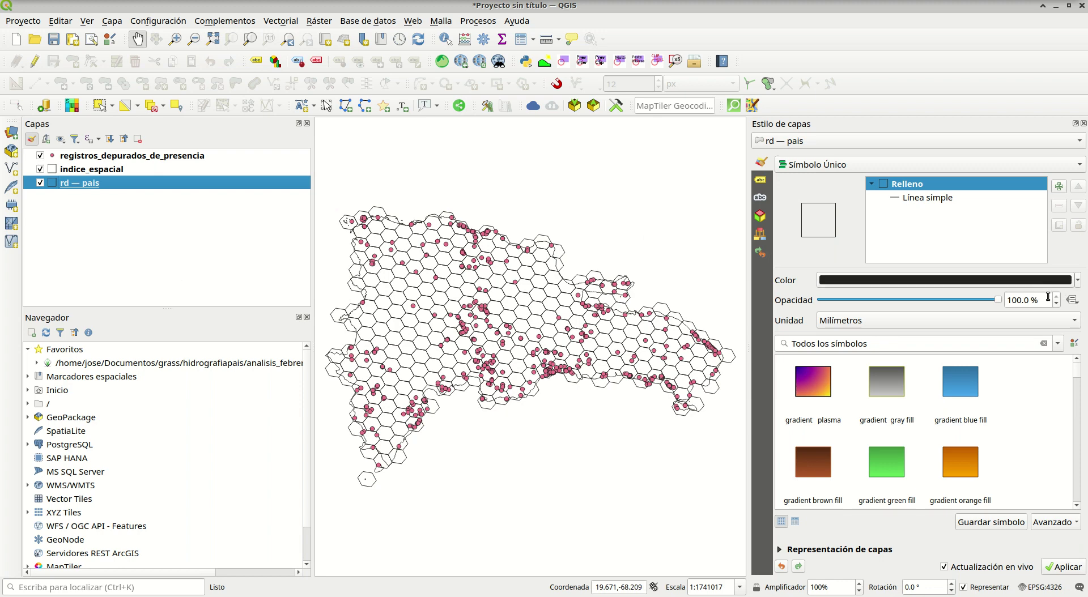
click(996, 199)
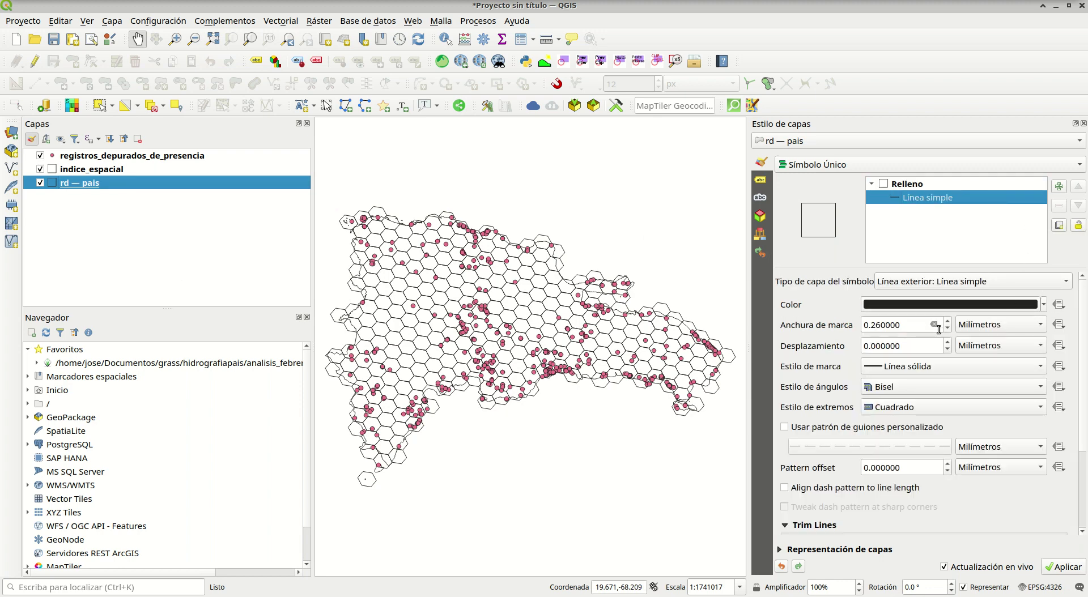
click(920, 327)
text(0.5)
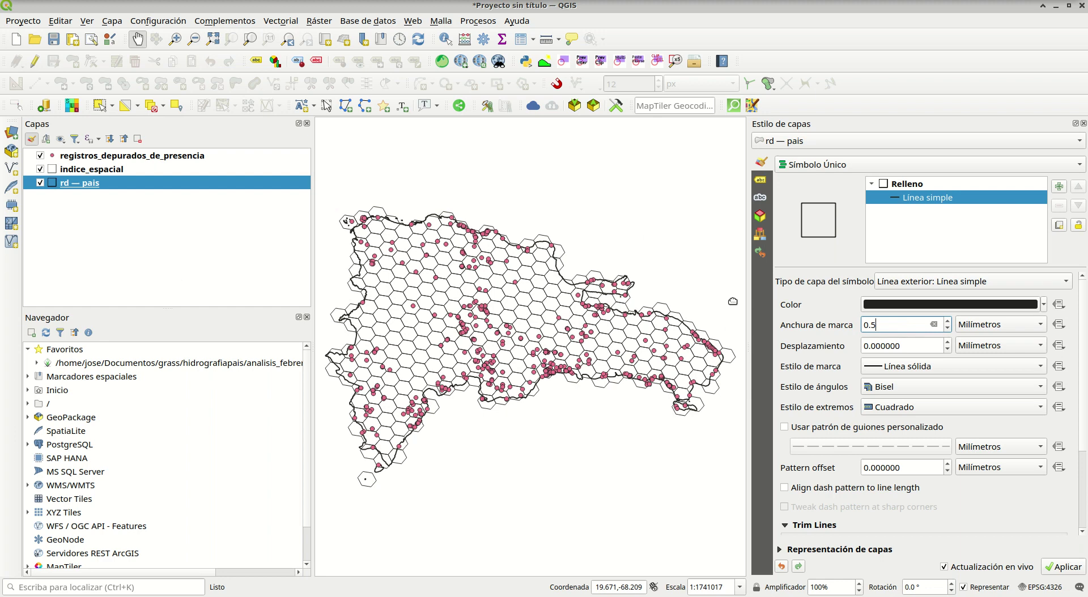
key(Tab)
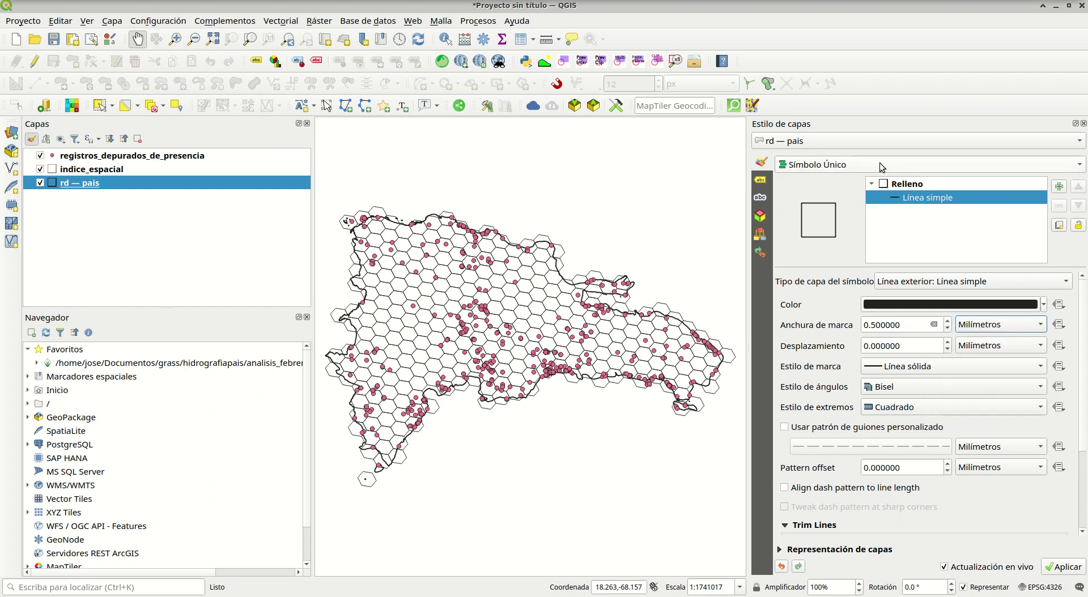
Switch the rd — pais renderer to Polígonos invertidos with Símbolo Único as sub-renderer.
click(876, 141)
click(876, 141)
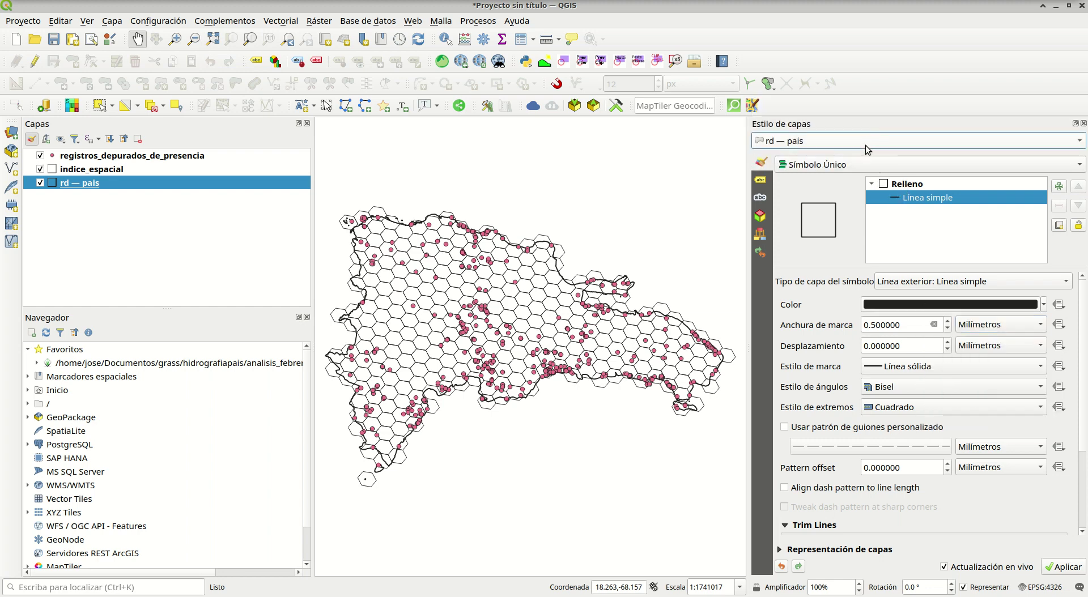
click(865, 165)
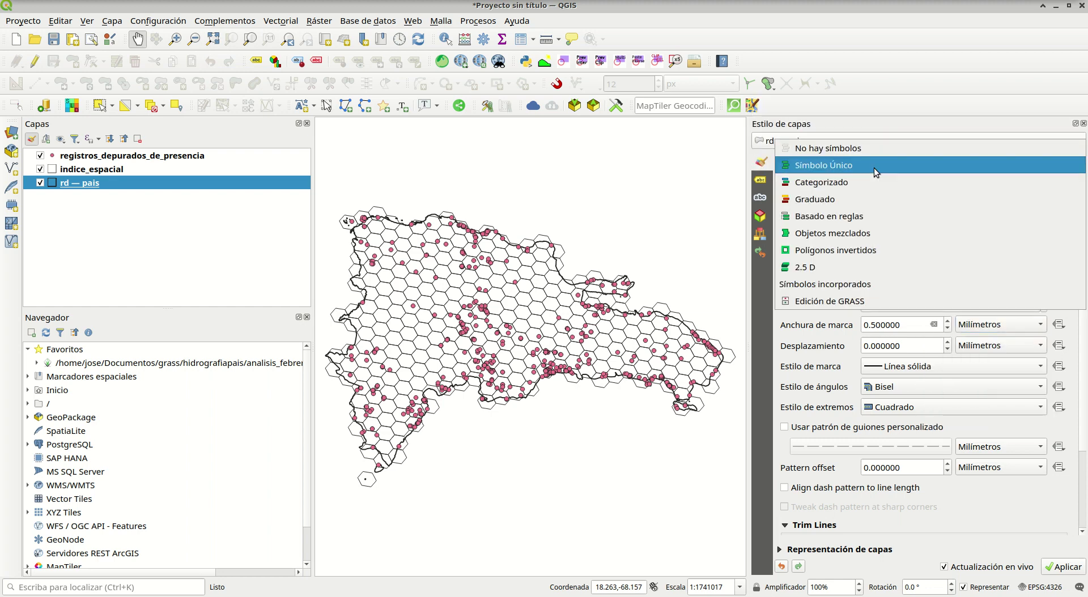
click(864, 252)
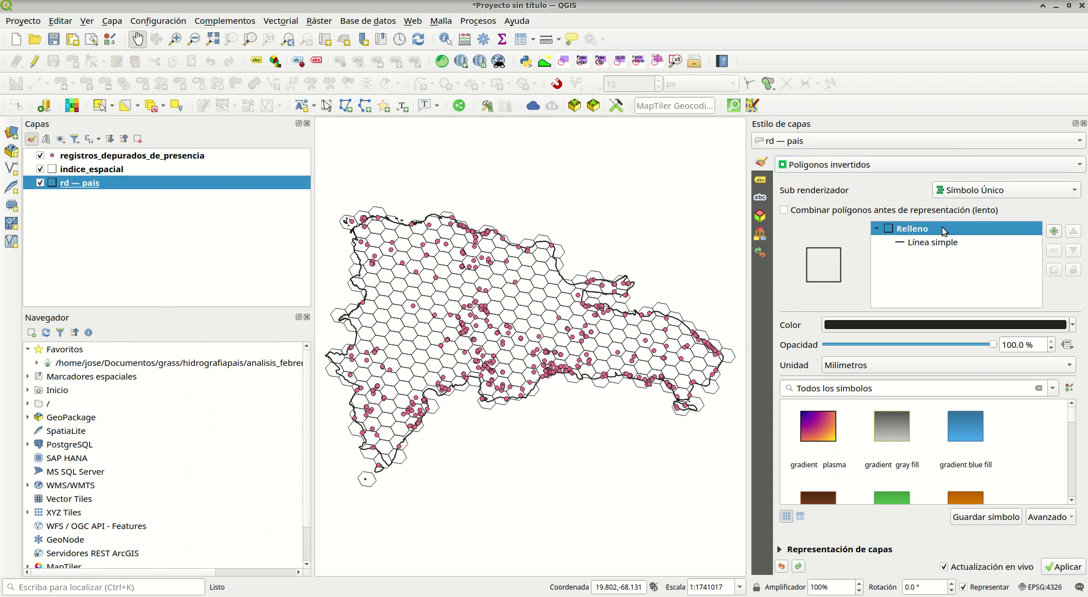
click(964, 187)
click(882, 209)
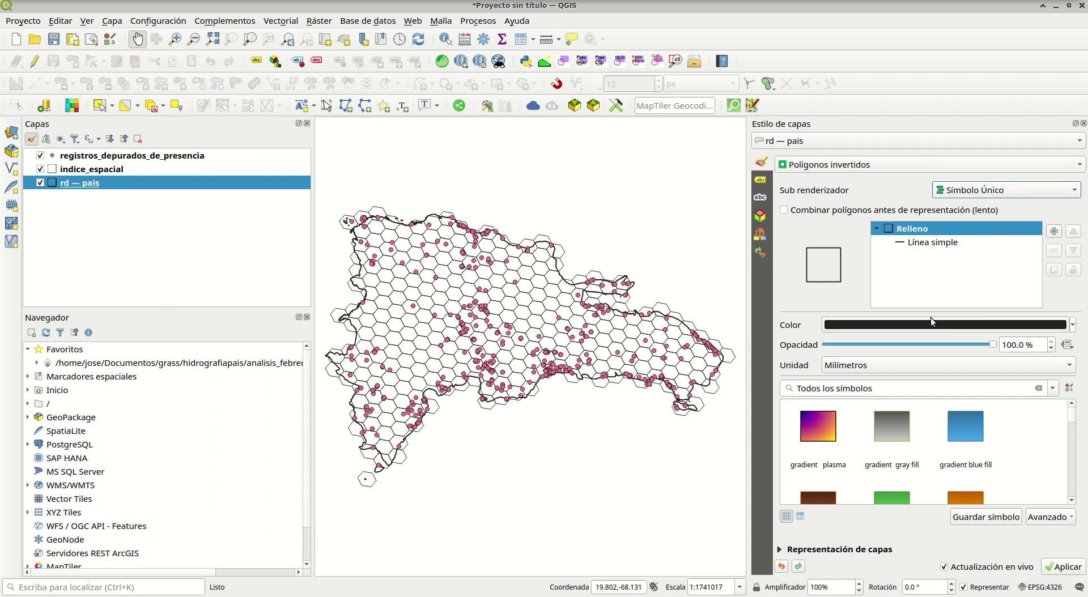
Change the rd — pais symbol layer to Relleno simple with a white fill and place the layer above indice_espacial.
click(926, 244)
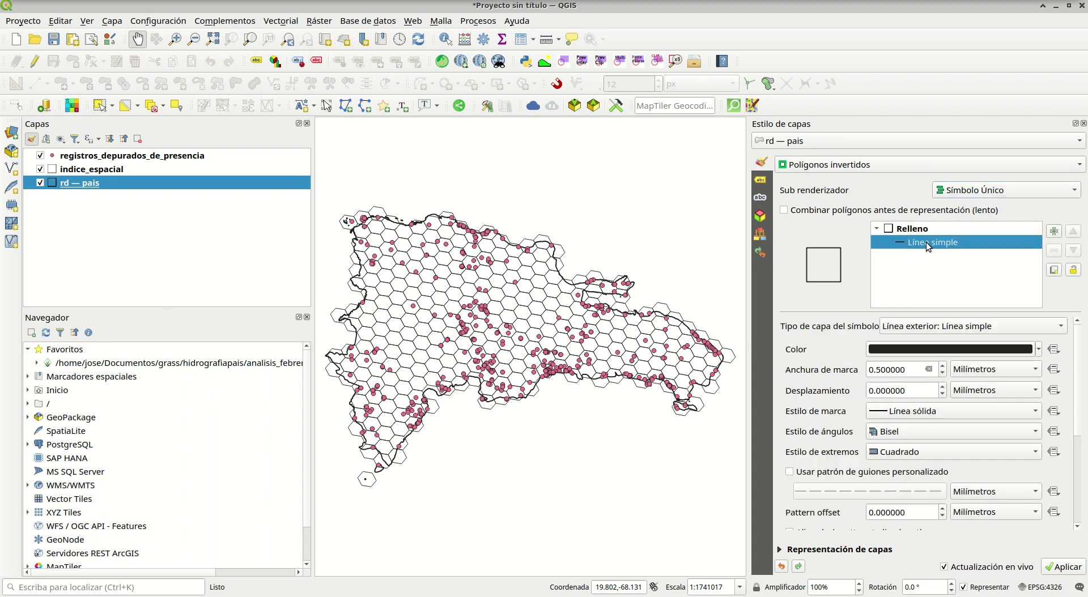
click(951, 329)
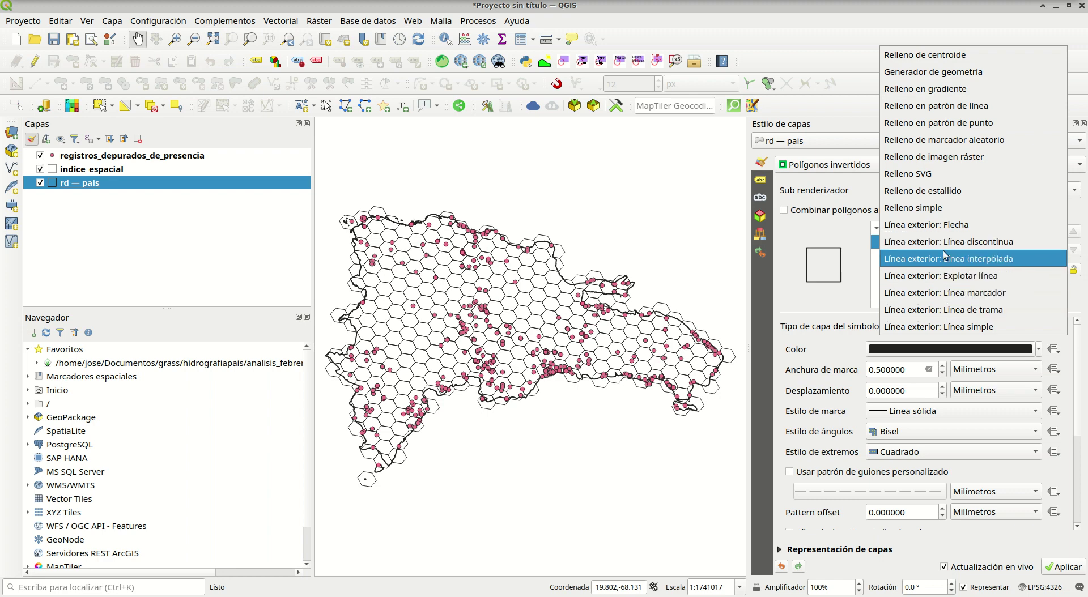
click(951, 208)
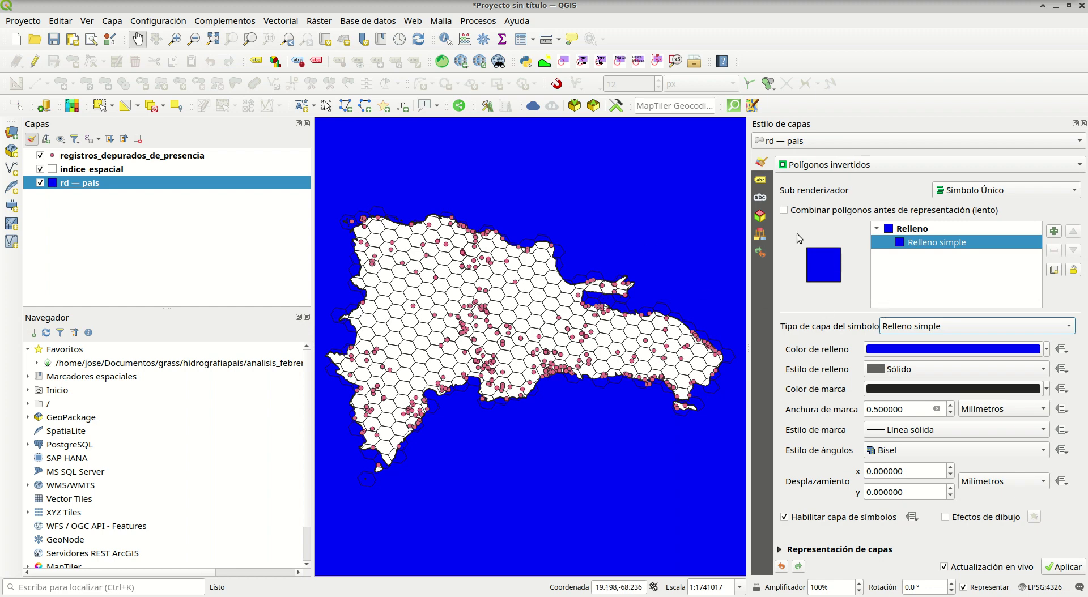
click(1047, 350)
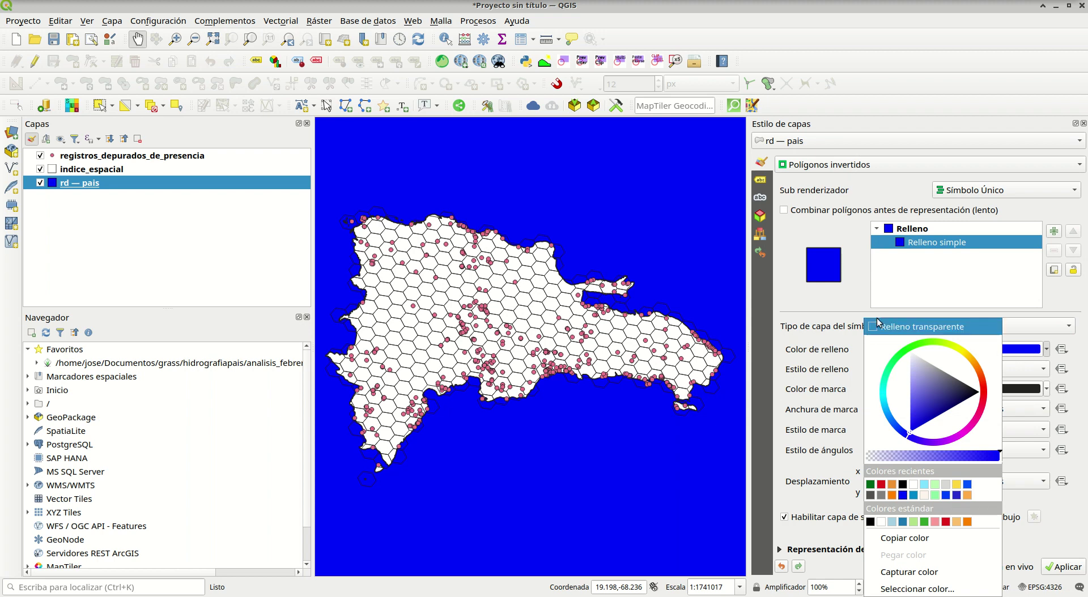
click(913, 486)
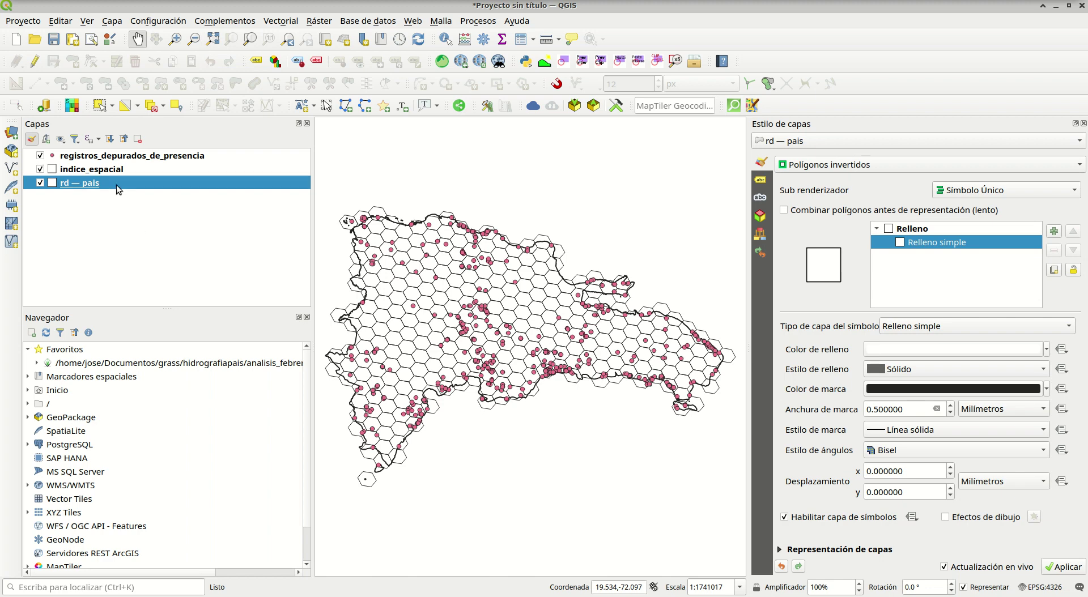
drag(117, 185, 139, 168)
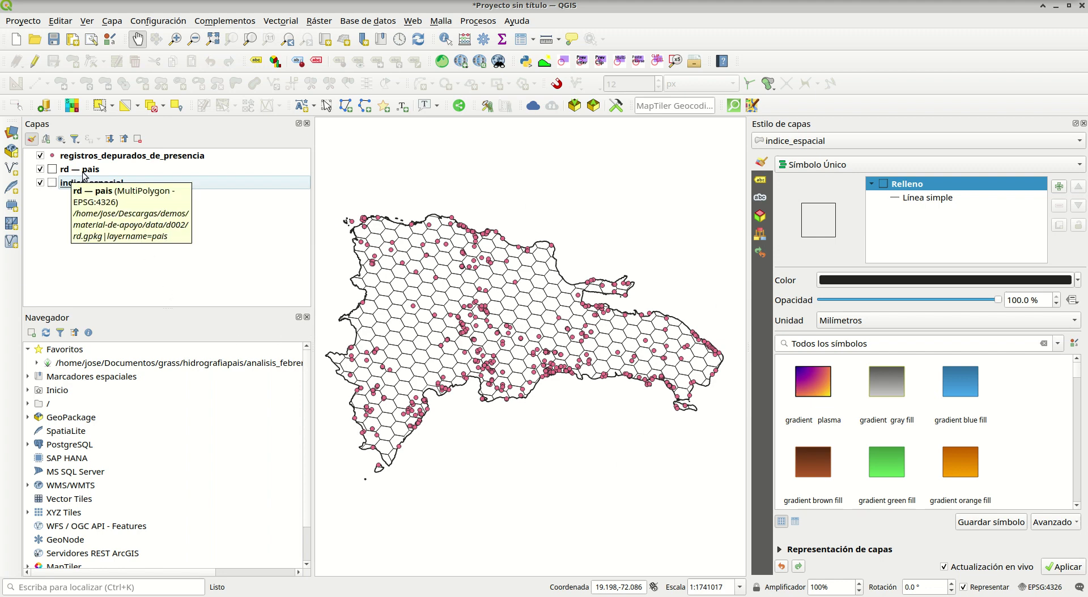
Set the outline width of the indice_espacial hexagons to 0.1 mm.
click(74, 184)
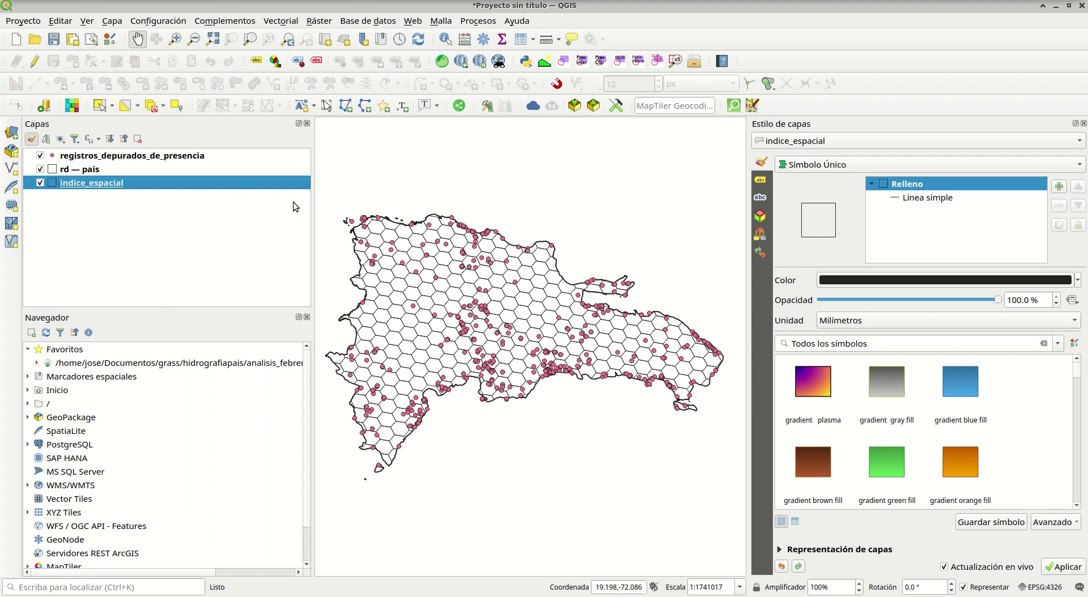
click(920, 200)
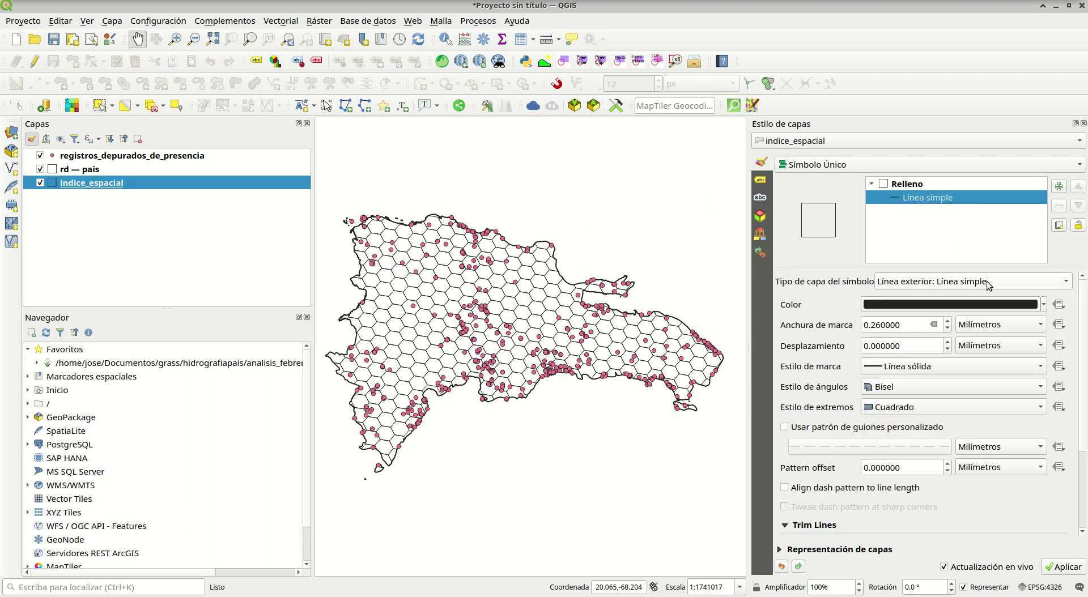
click(891, 315)
click(788, 178)
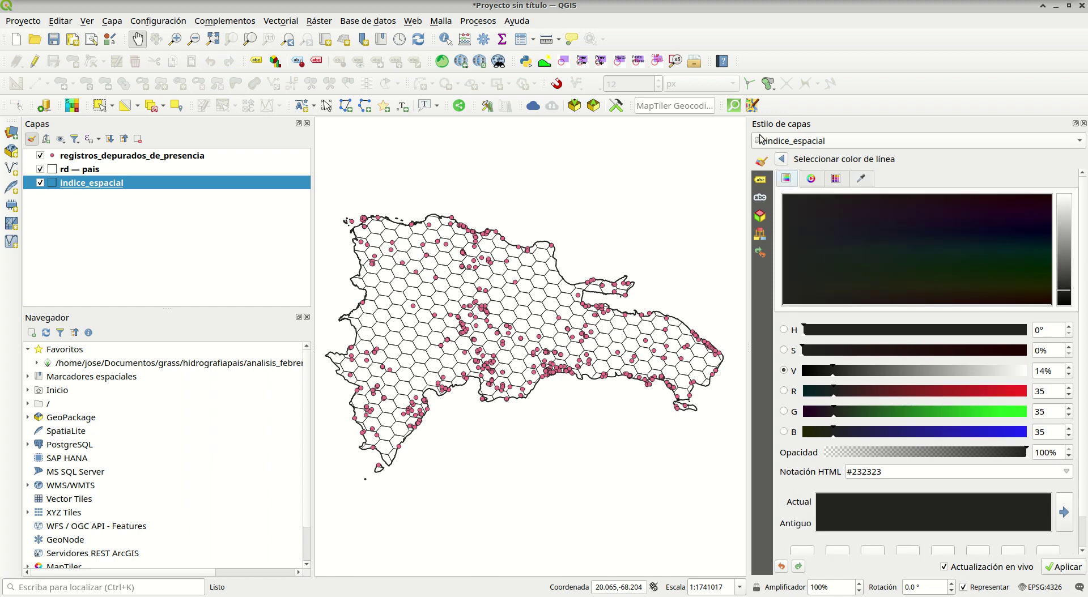
click(781, 158)
double_click(919, 323)
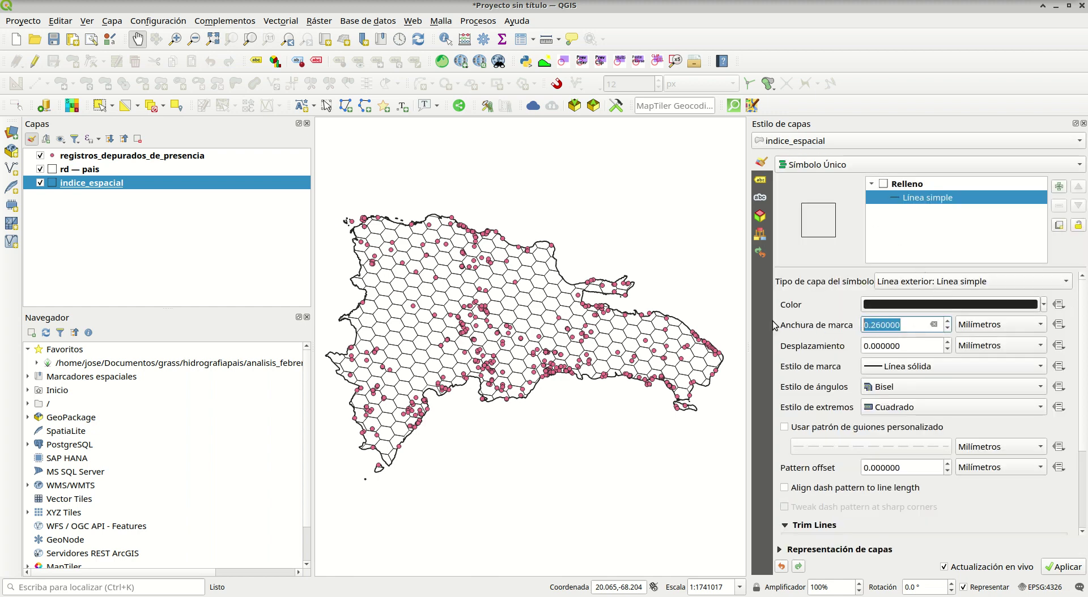
text(0.2)
key(Return)
text(0.1)
key(Return)
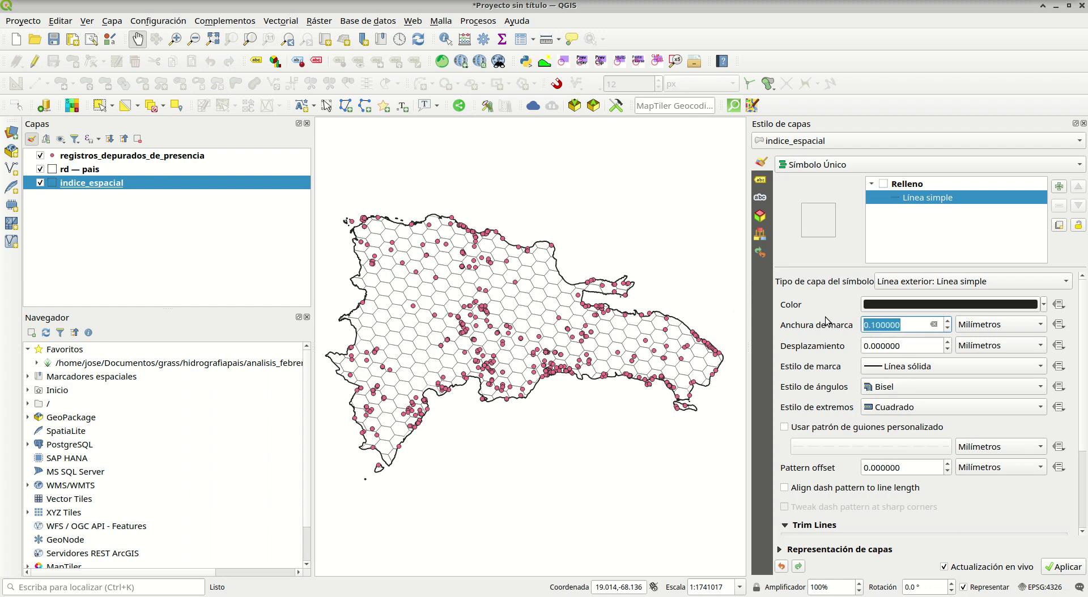
Recolour the indice_espacial hexagon outlines with the medium grey from the recent colours.
click(1044, 305)
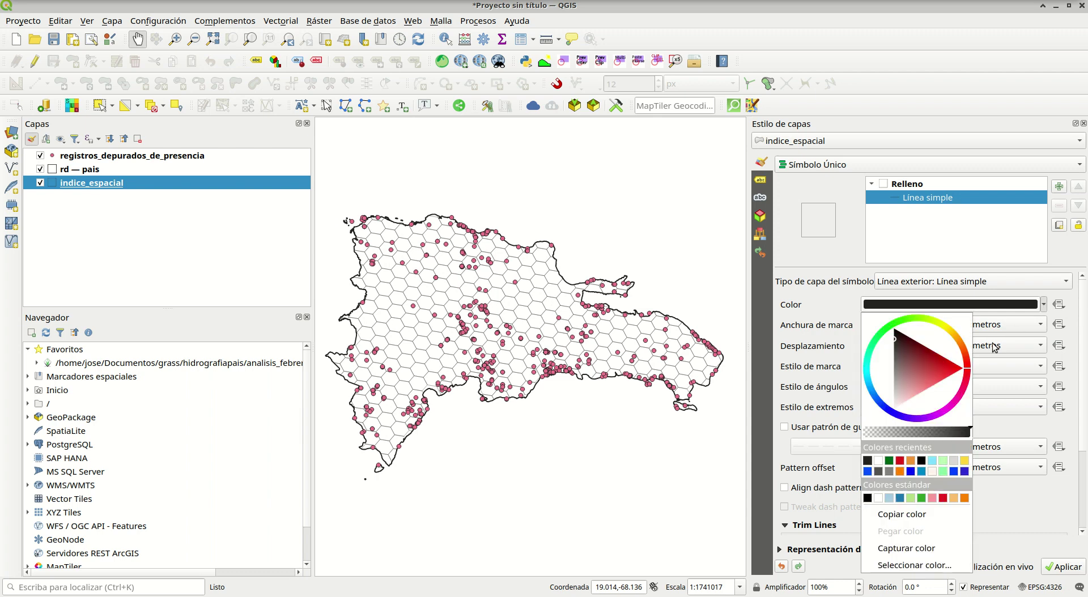
click(955, 462)
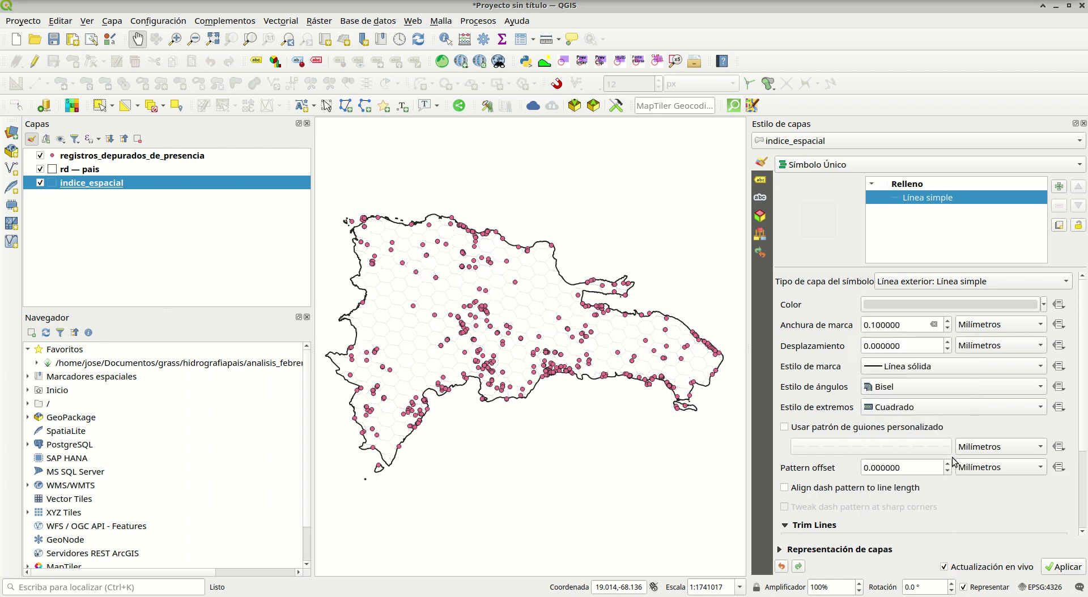
click(1044, 306)
click(890, 473)
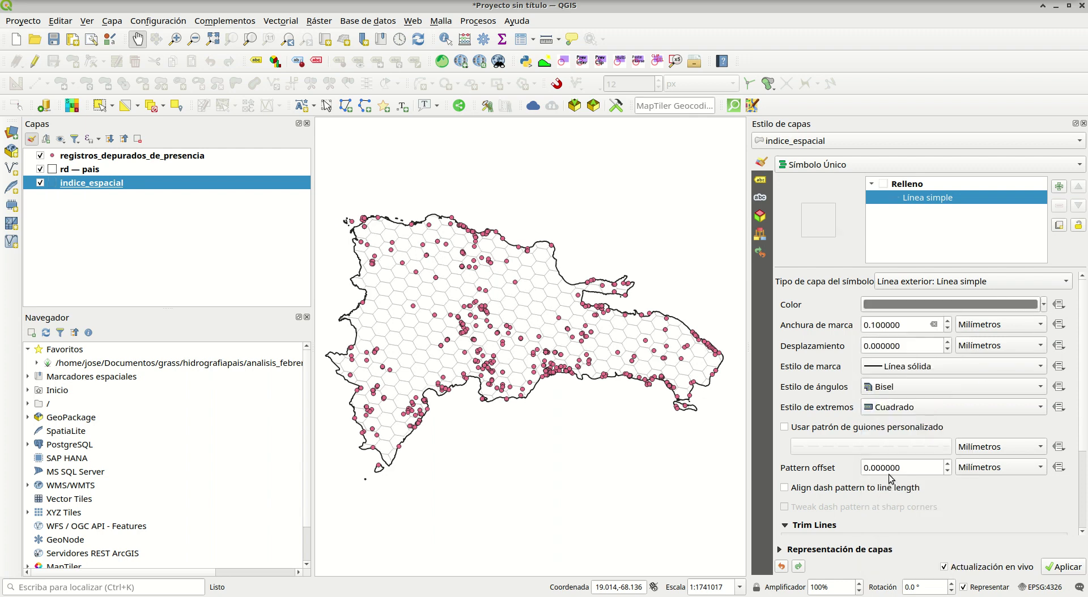
click(23, 21)
mouse_move(55, 245)
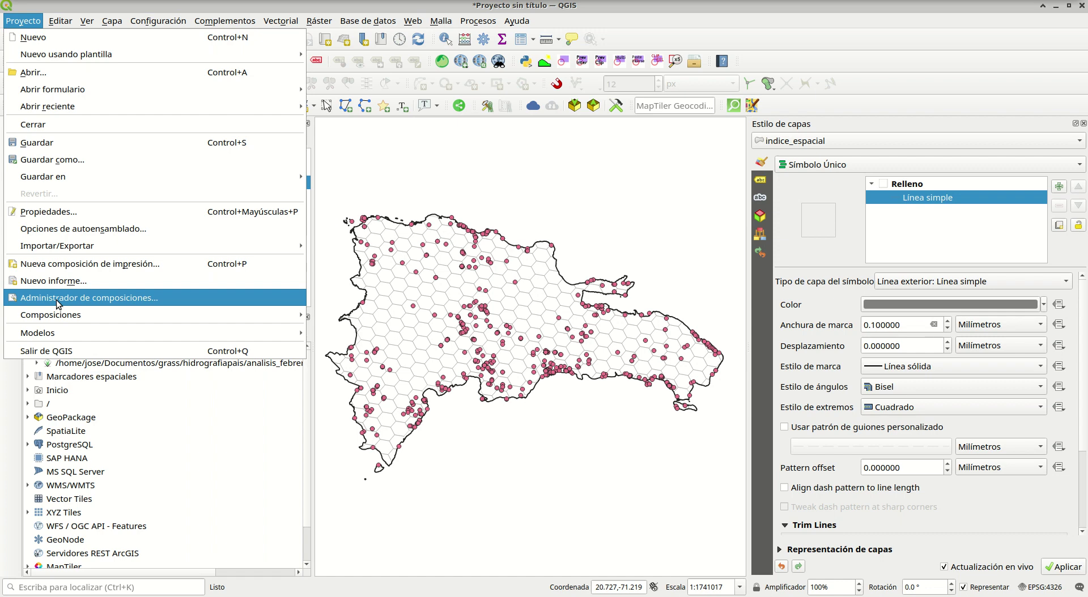
click(404, 3)
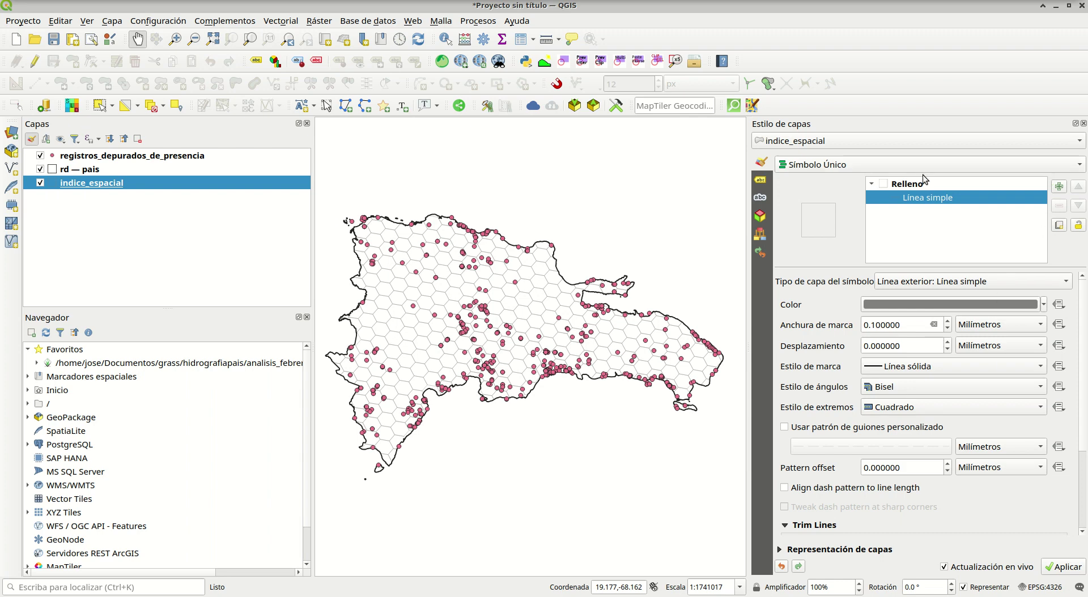
Give the registros_depurados_de_presencia markers a transparent outline (Borde transparente) and an orange fill.
click(114, 159)
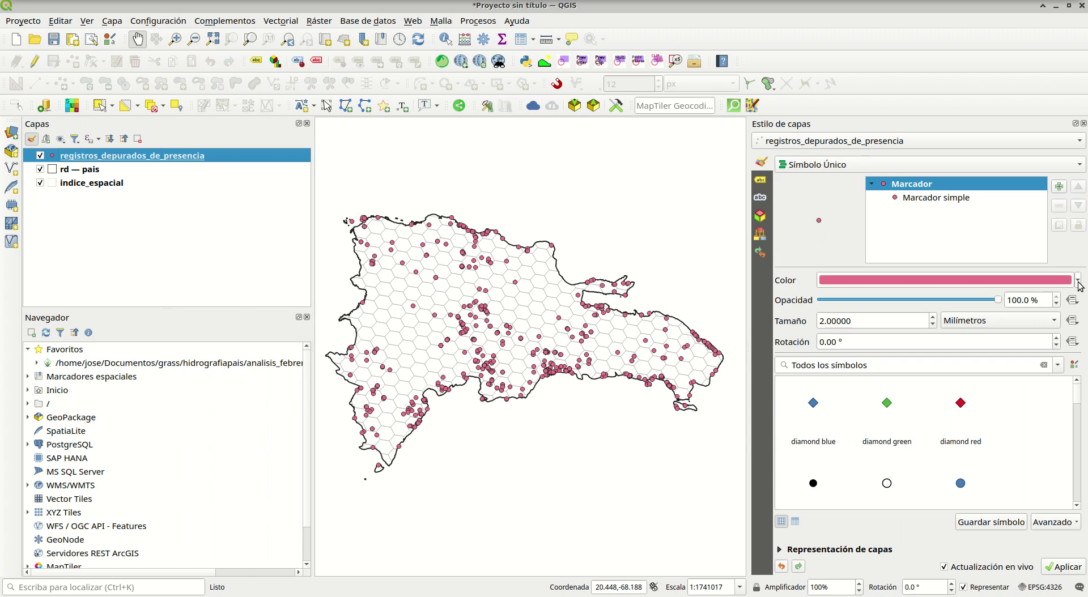
click(946, 200)
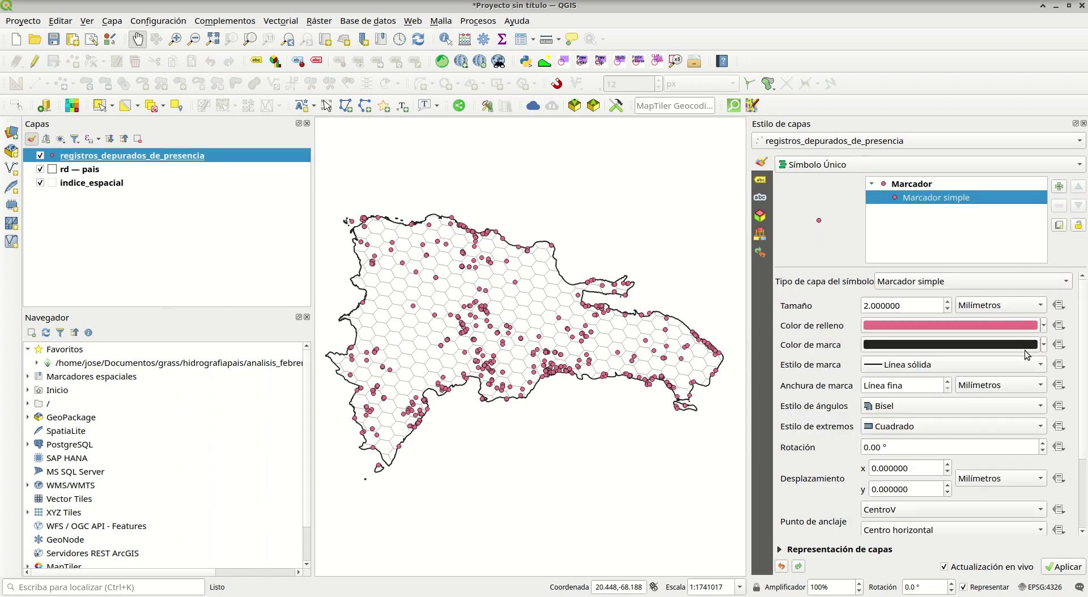
click(1045, 346)
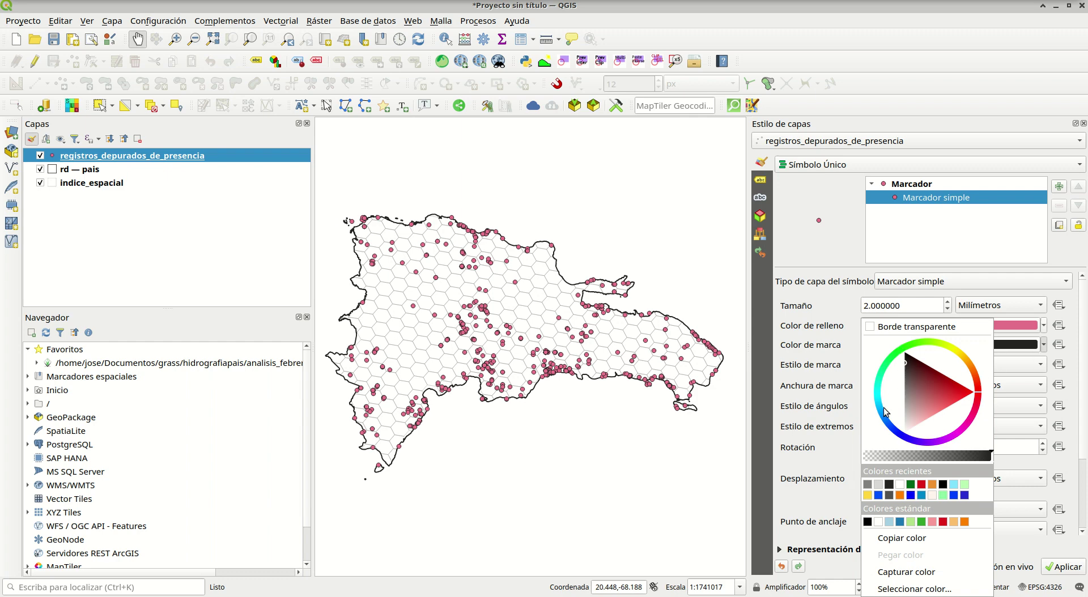
click(886, 329)
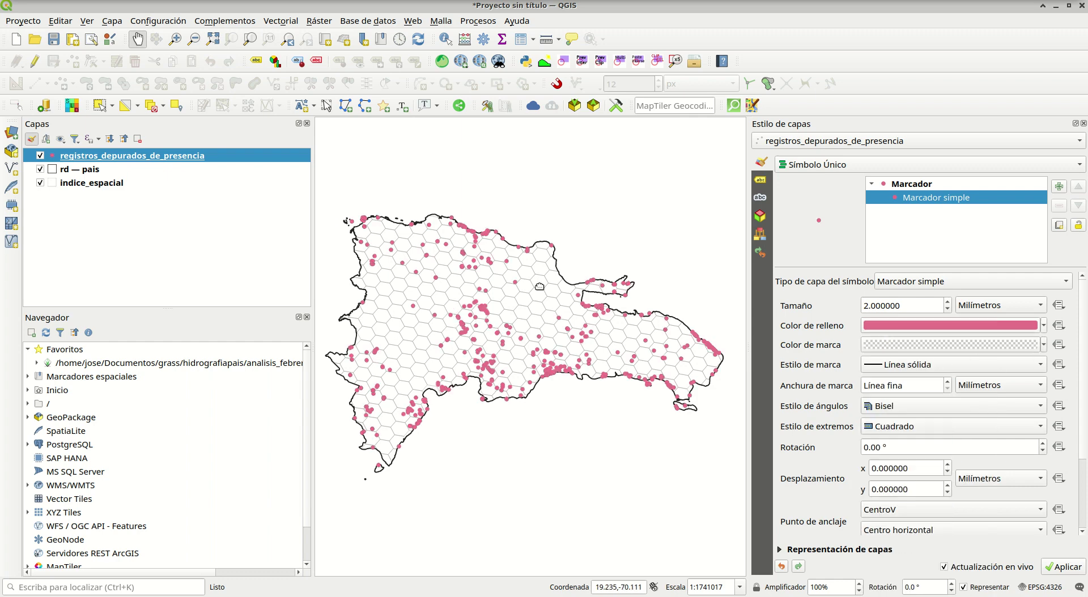
click(1044, 327)
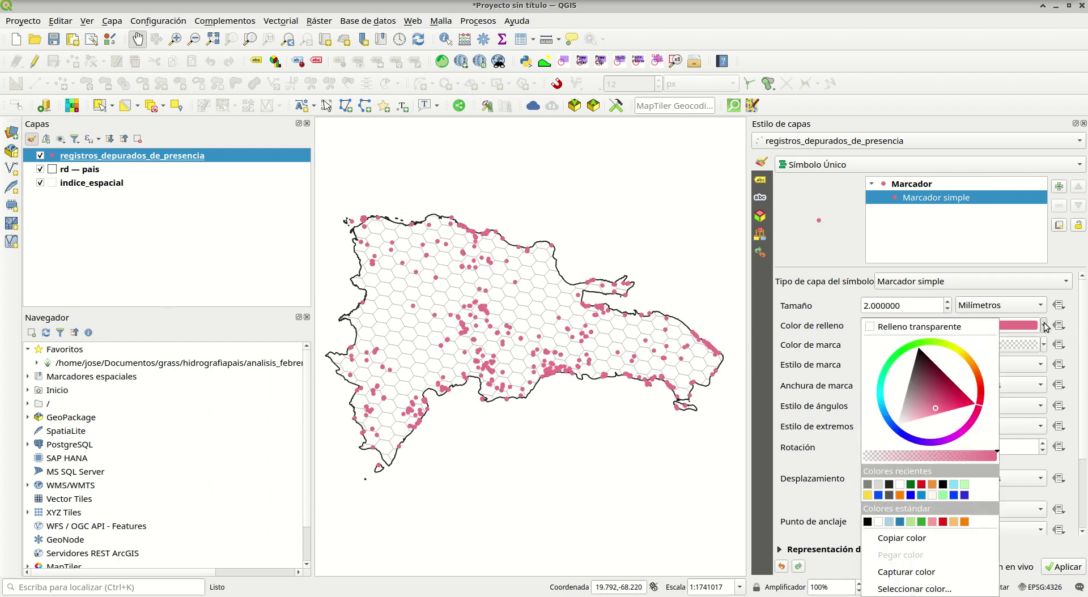
click(900, 495)
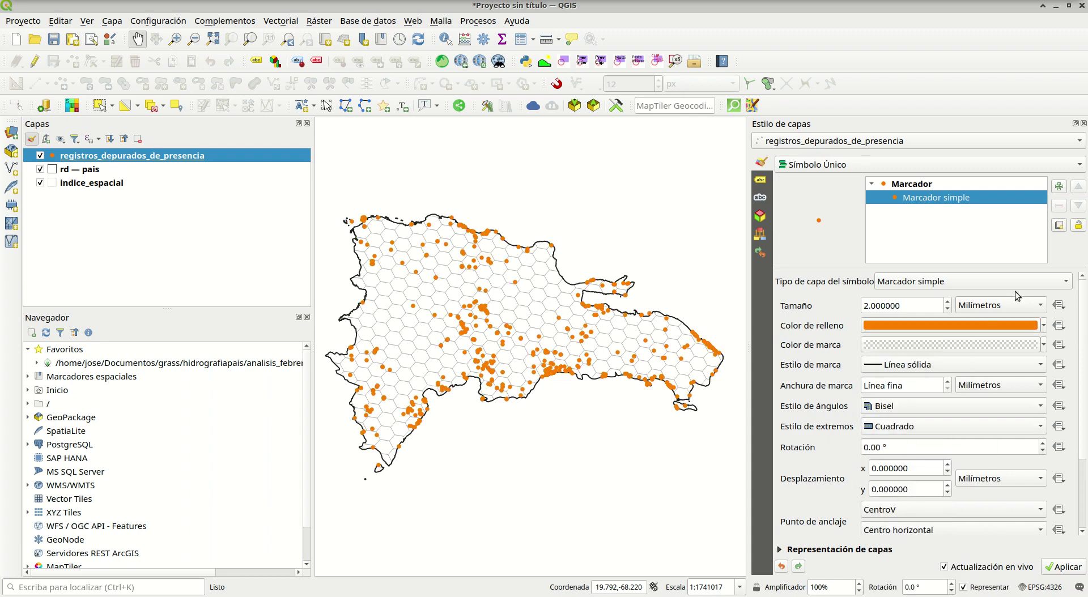
Examine the simple marker settings and the fill colour selection options of registros_depurados_de_presencia.
scroll(1086, 387, down, 5)
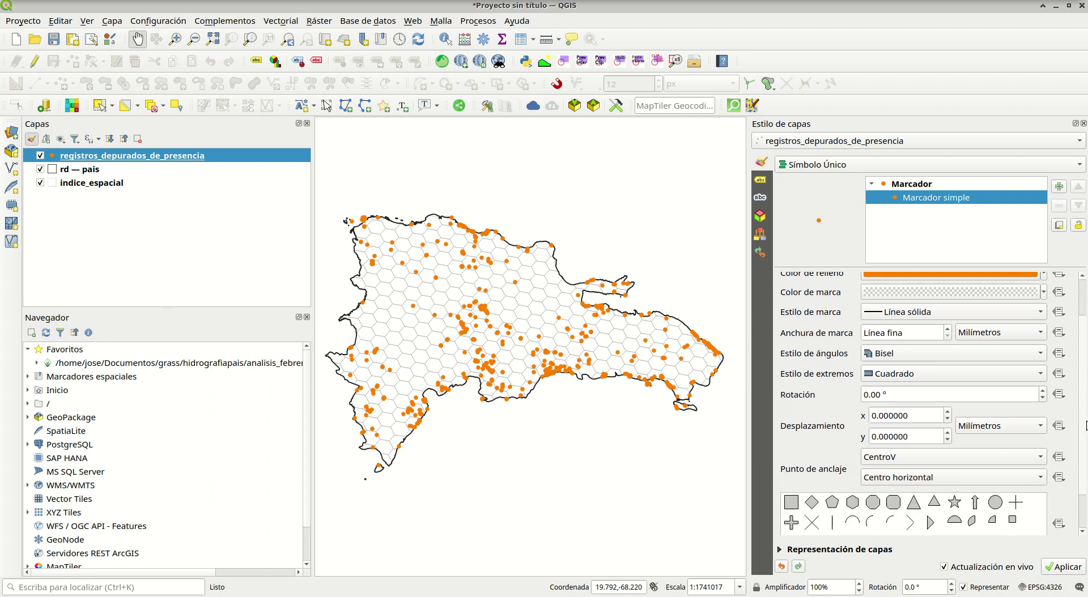
scroll(914, 408, up, 5)
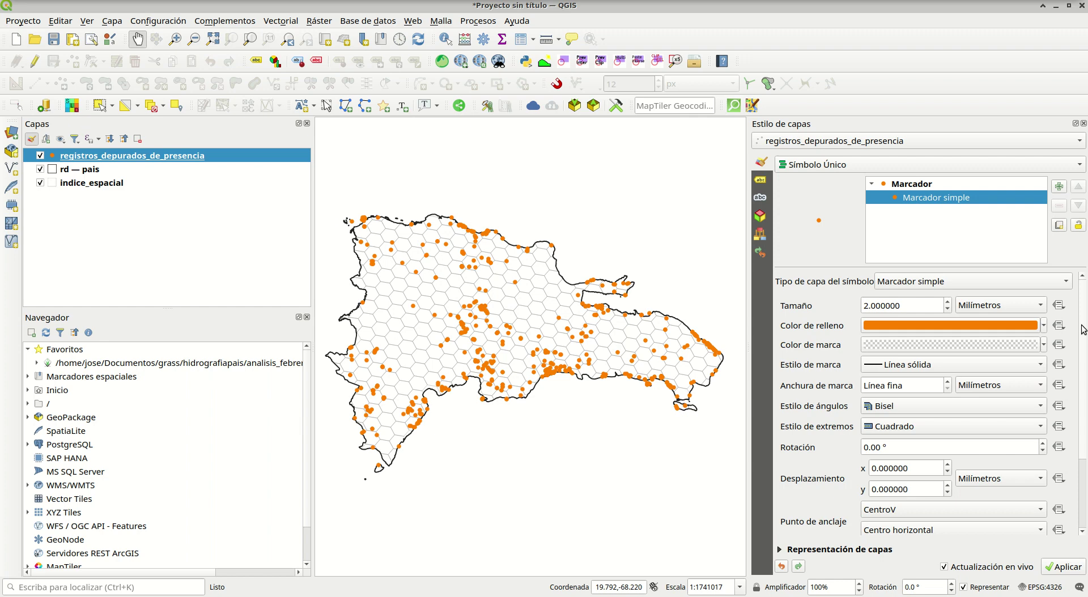
click(1045, 326)
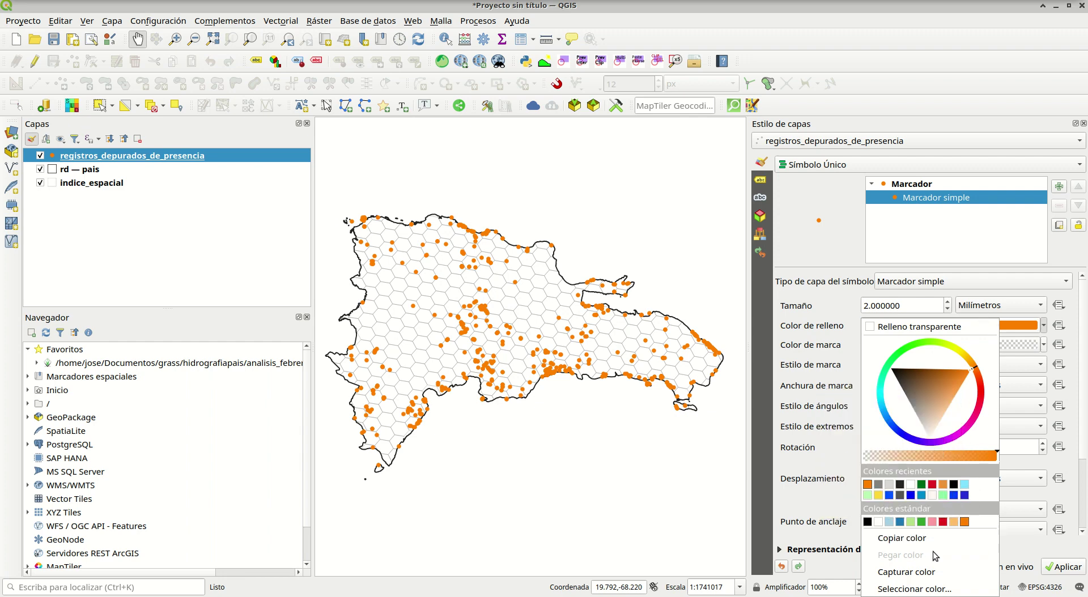
click(933, 590)
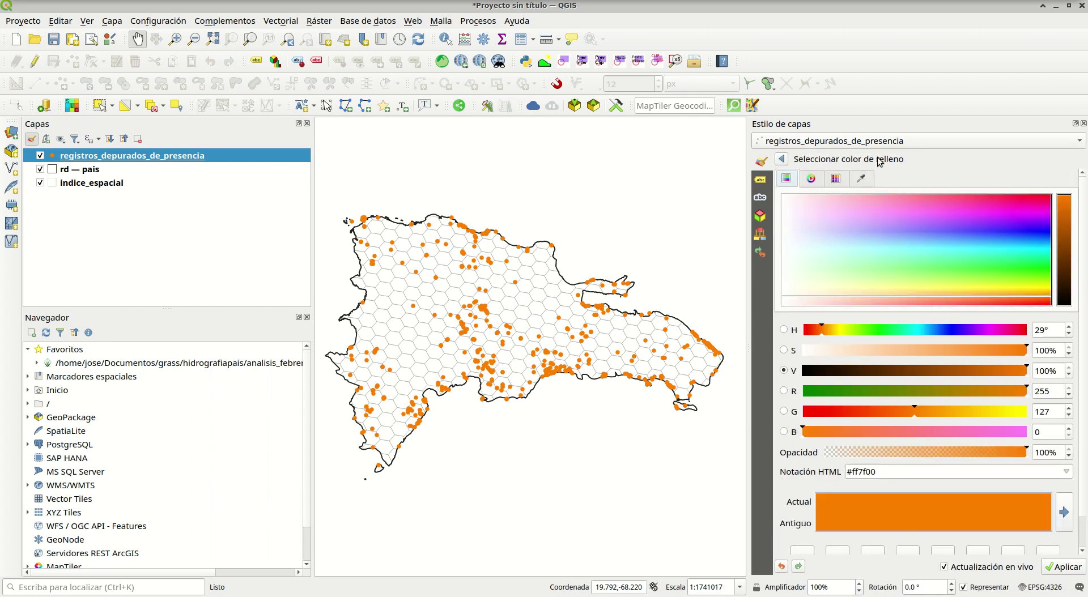
click(836, 179)
click(811, 179)
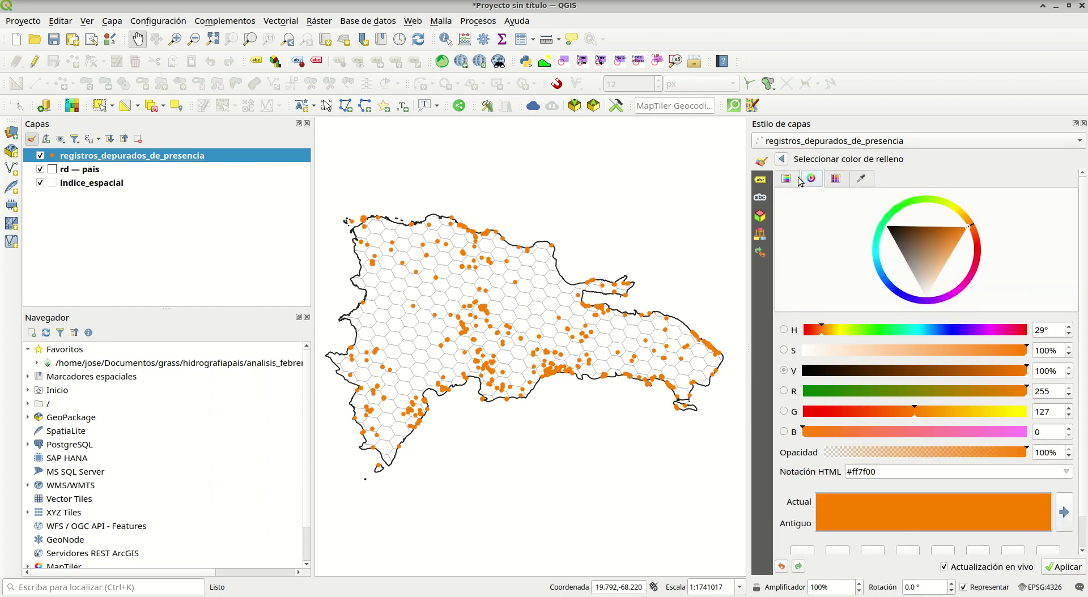
click(792, 179)
click(783, 160)
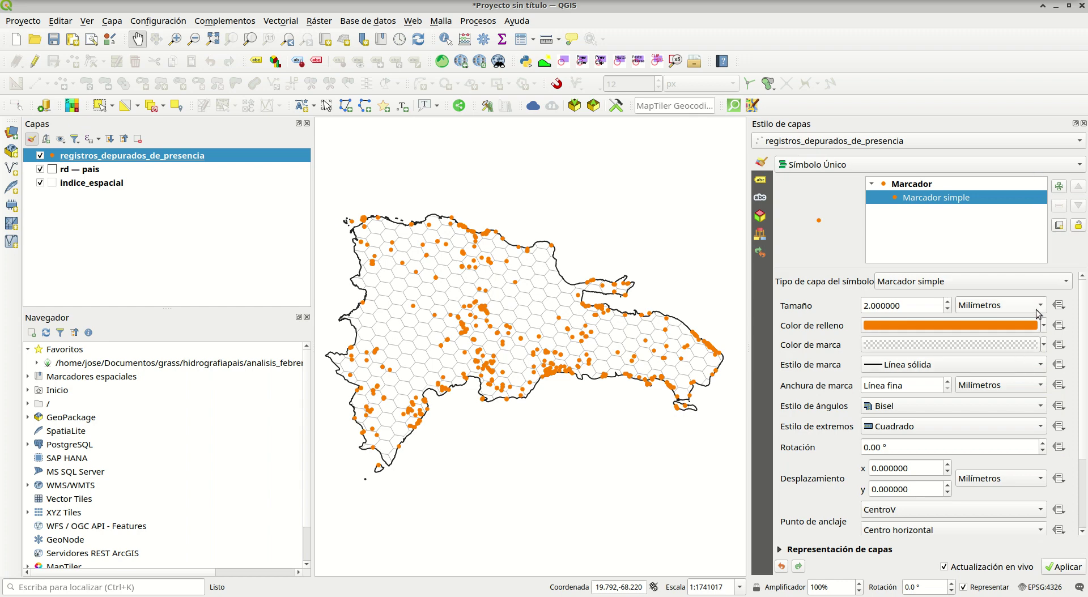
click(1045, 328)
click(913, 591)
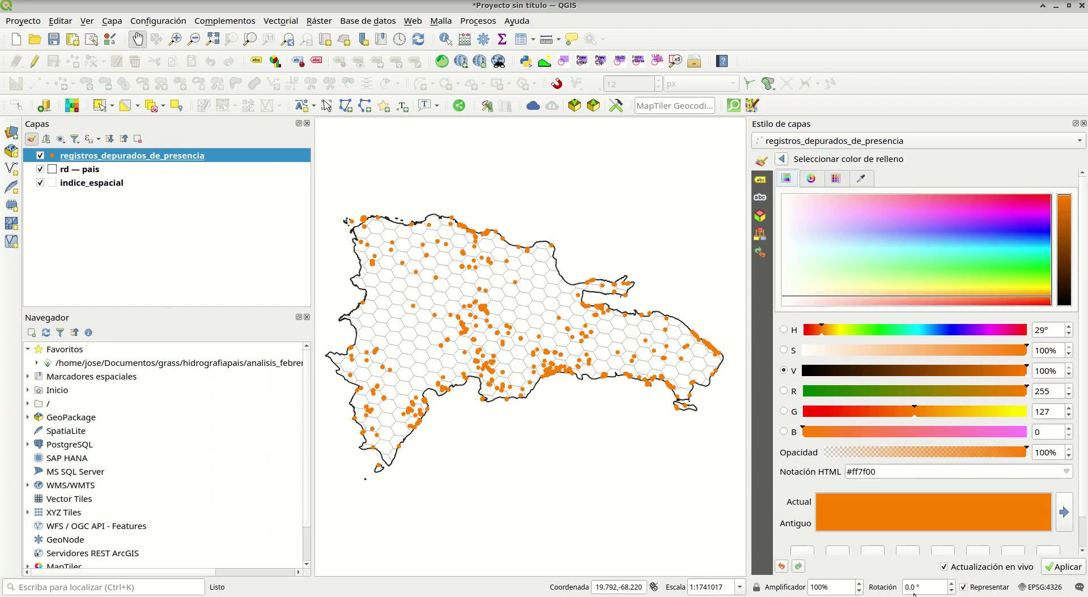
mouse_move(1083, 417)
mouse_down()
mouse_move(1084, 453)
mouse_move(1085, 418)
mouse_up()
click(782, 159)
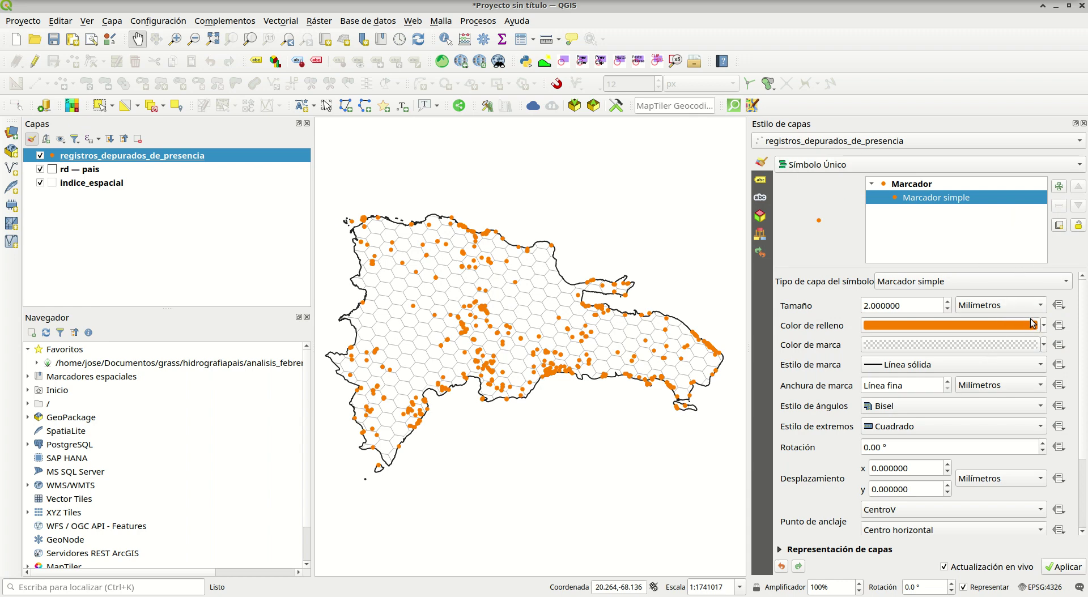
mouse_move(1078, 321)
mouse_down()
mouse_move(1083, 400)
mouse_move(1085, 317)
mouse_up()
click(1041, 330)
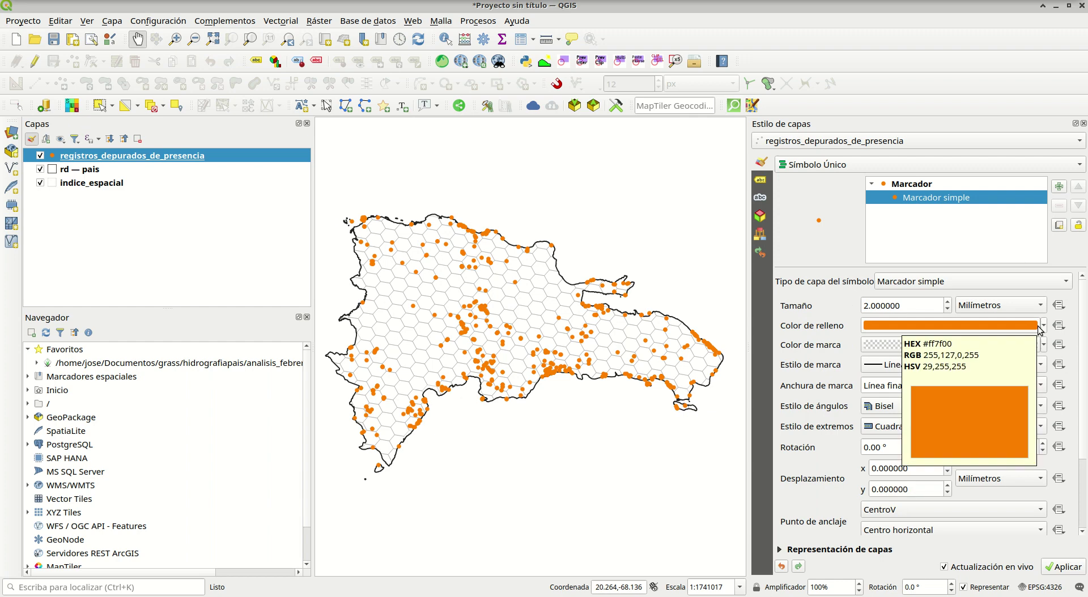
click(819, 337)
Set the size of the registros_depurados_de_presencia markers to 1.5 mm.
drag(908, 305, 846, 307)
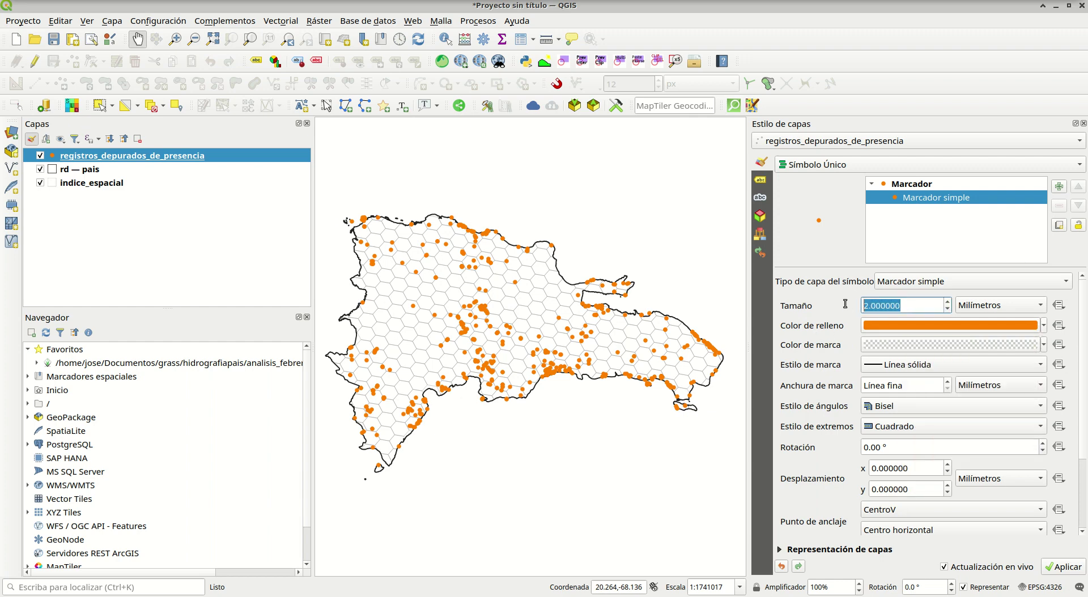
text(1)
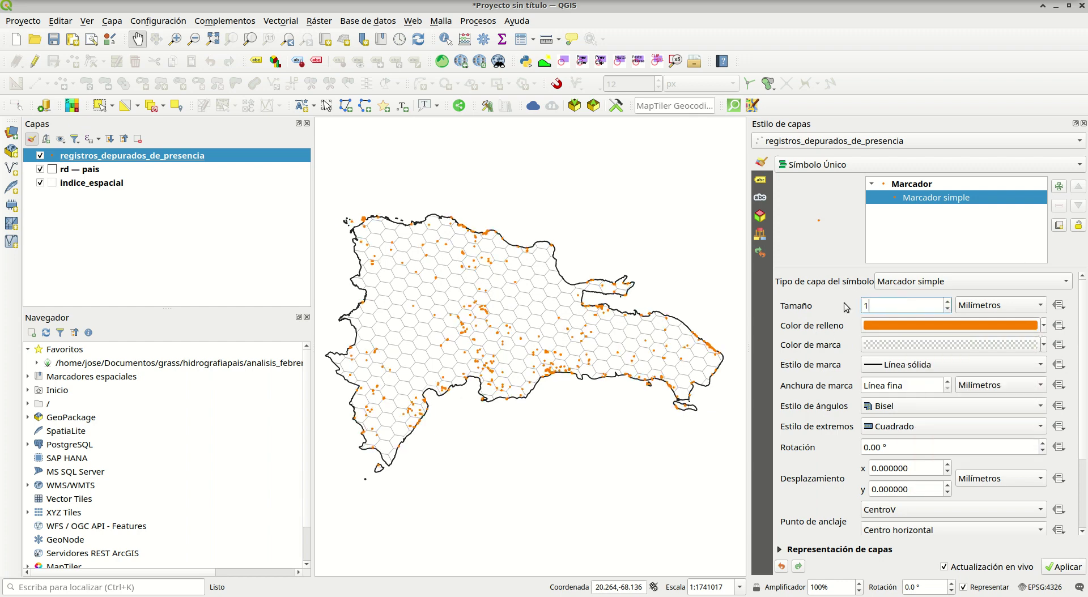
text(.5)
key(Return)
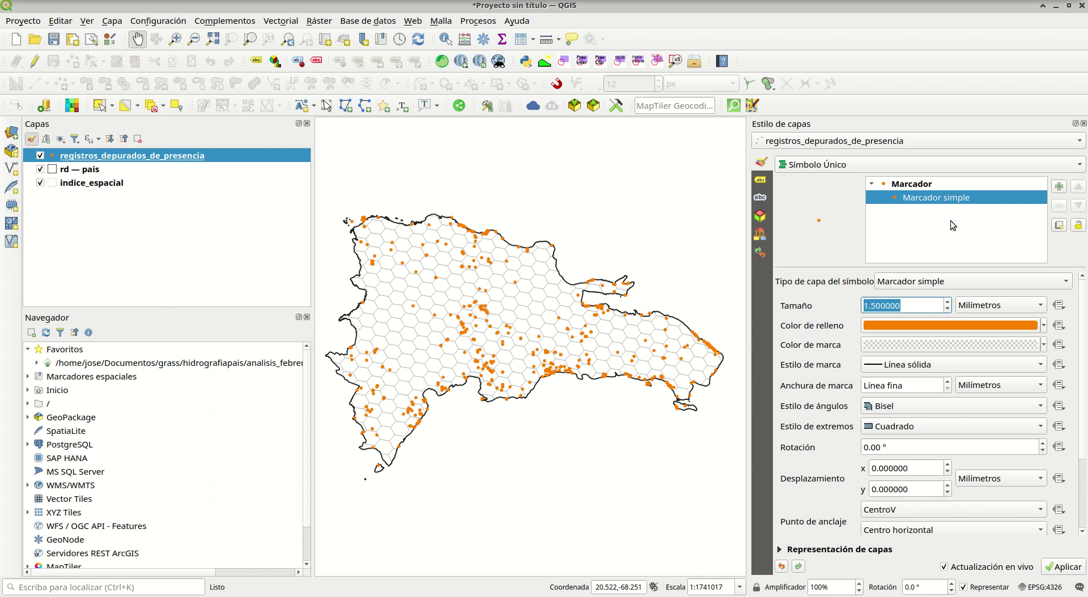
Save the project as wip in the Descargas/demos/material-de-apoyo/practicas folder.
click(54, 41)
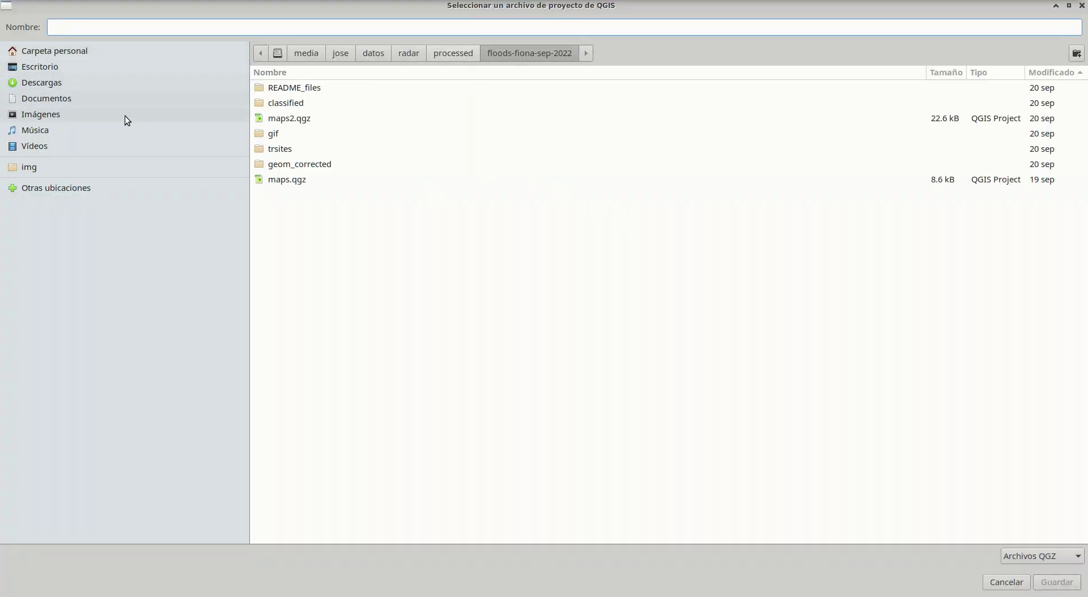
click(94, 85)
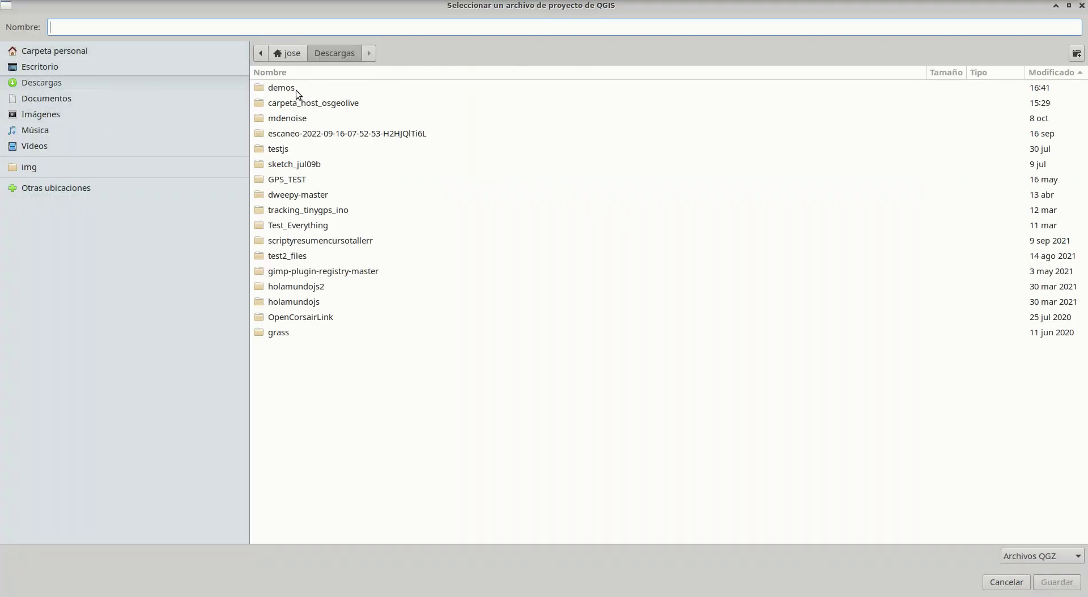
double_click(296, 90)
double_click(296, 90)
double_click(289, 88)
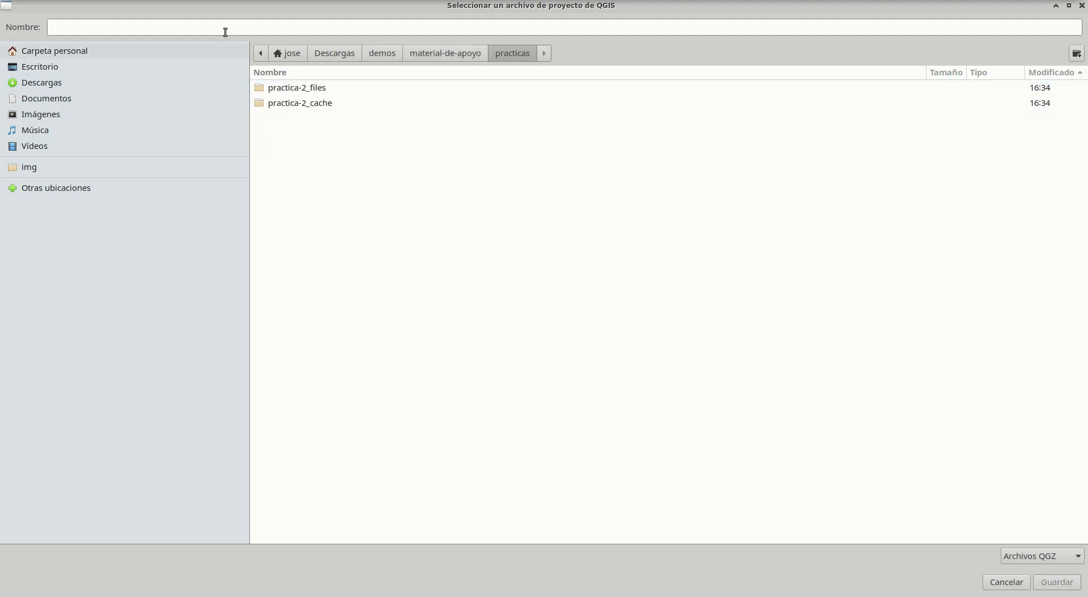
click(225, 29)
text(wqqi)
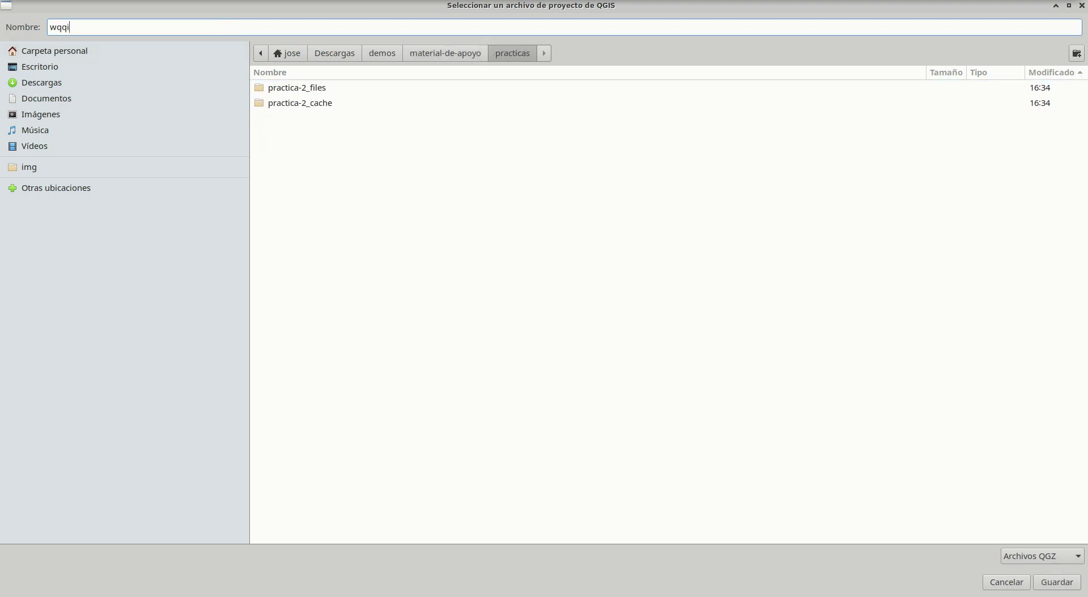
key(Return)
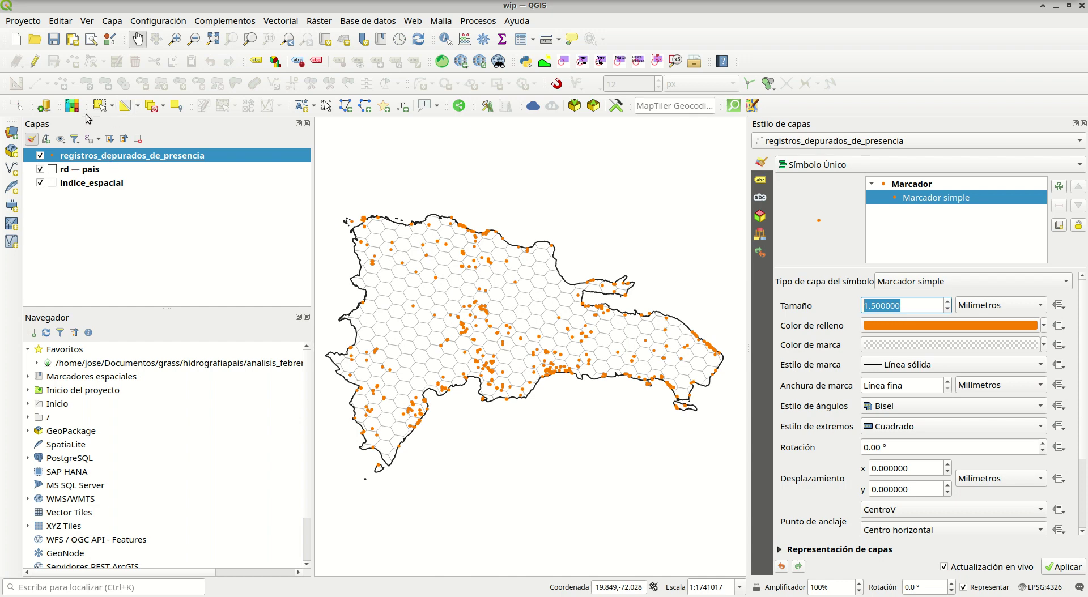
click(54, 39)
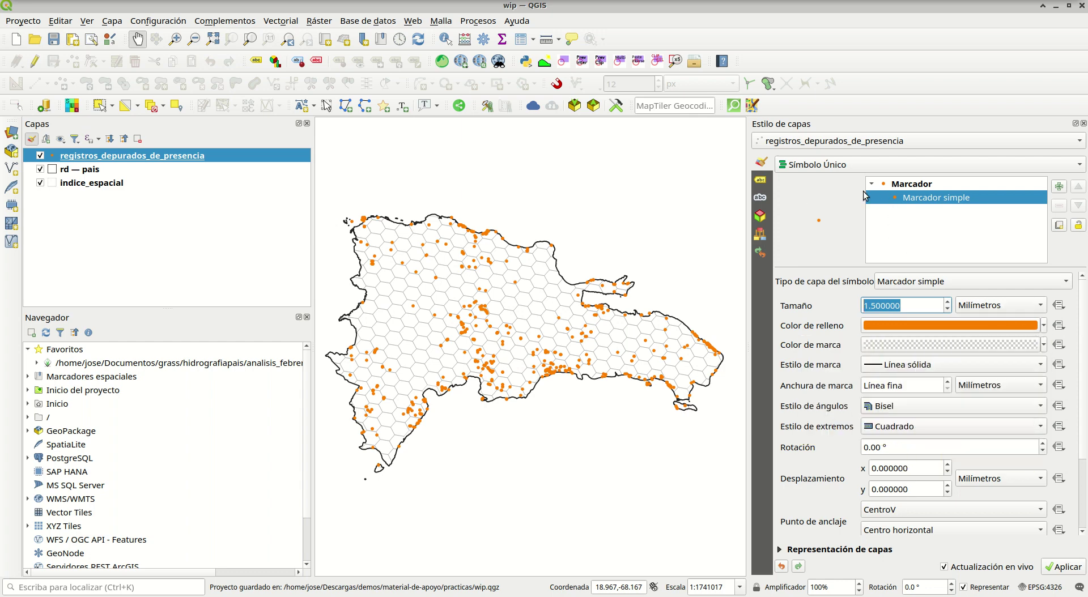
Duplicate the registros_depurados_de_presencia layer and place the copy above the original, with the original hidden.
click(926, 166)
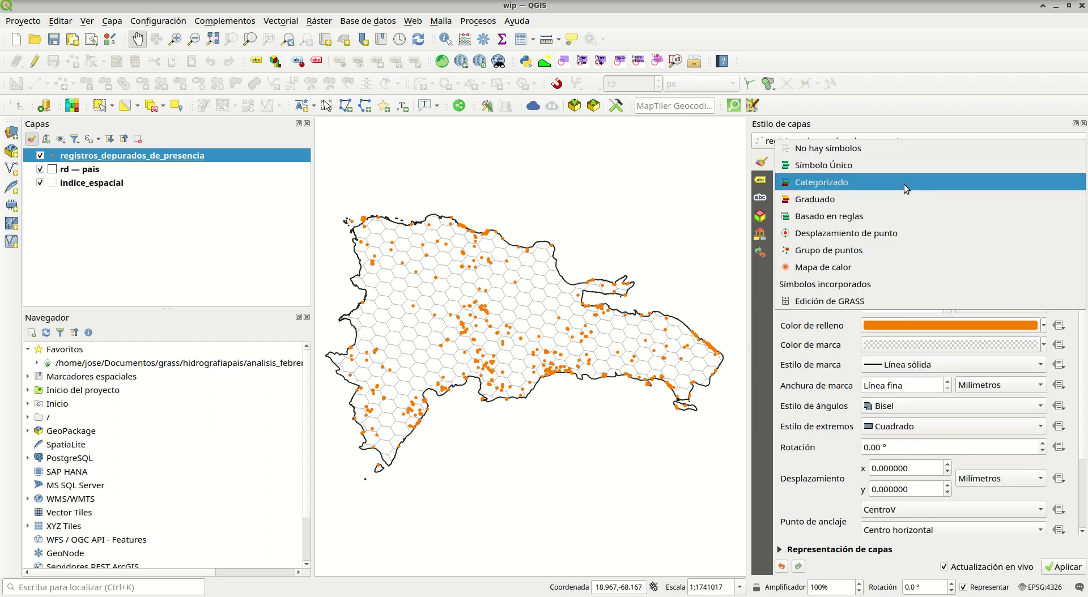
click(846, 43)
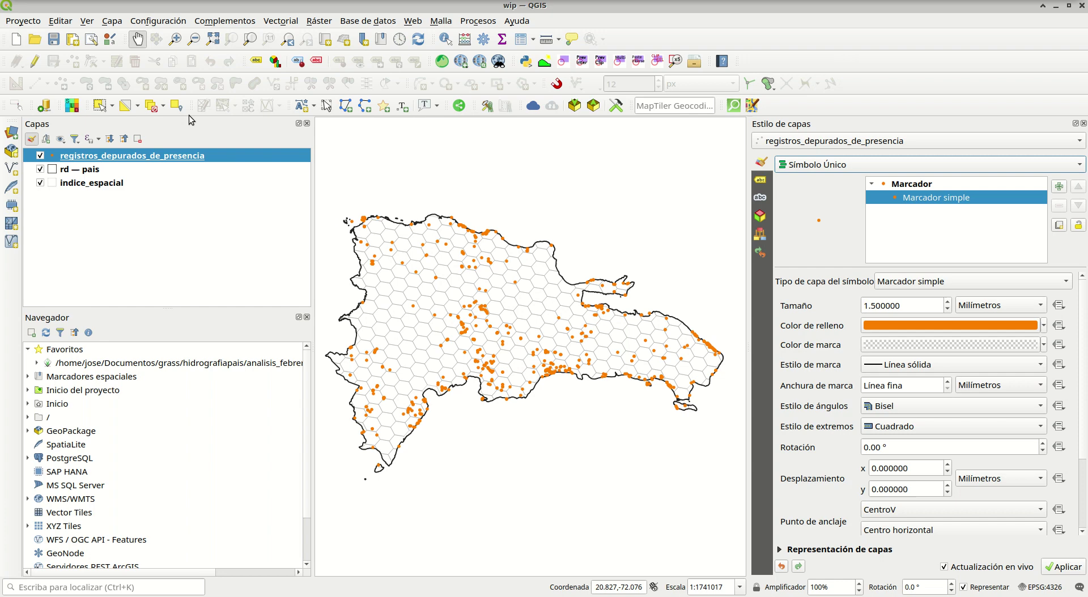
right_click(187, 152)
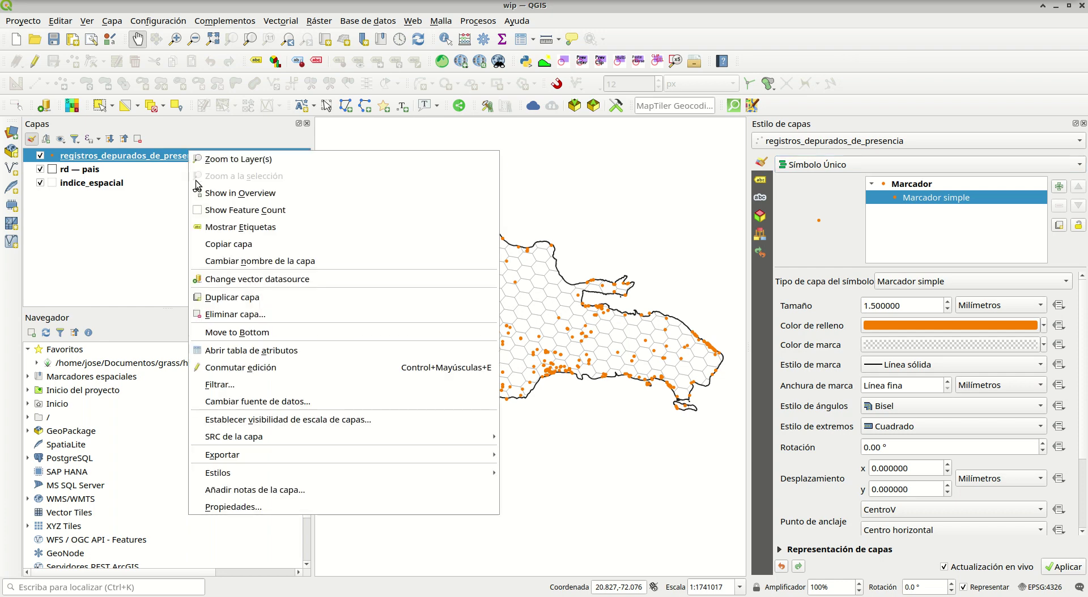
click(244, 298)
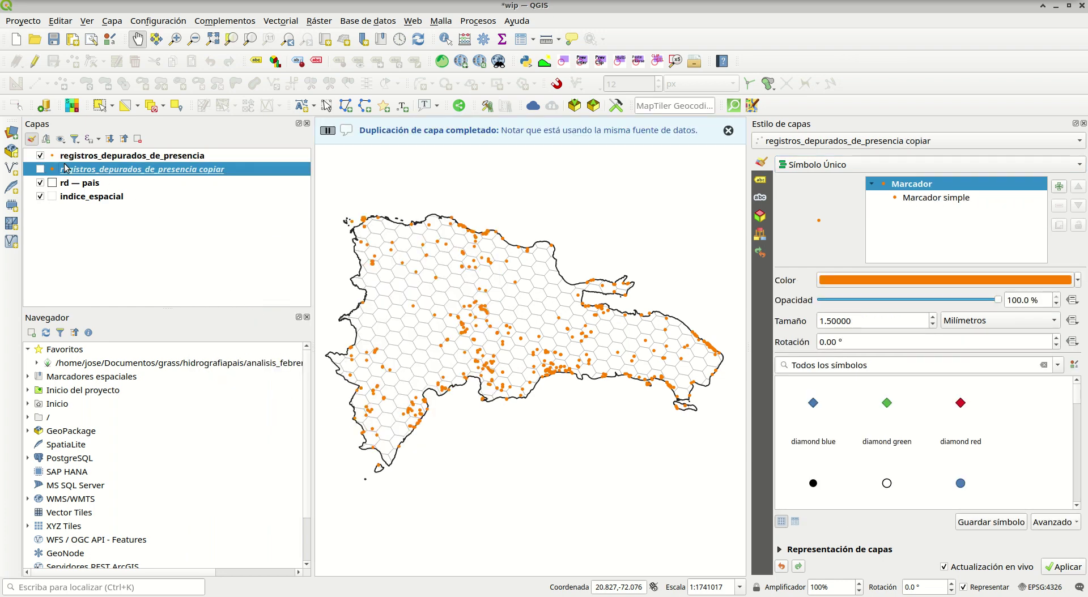
click(40, 156)
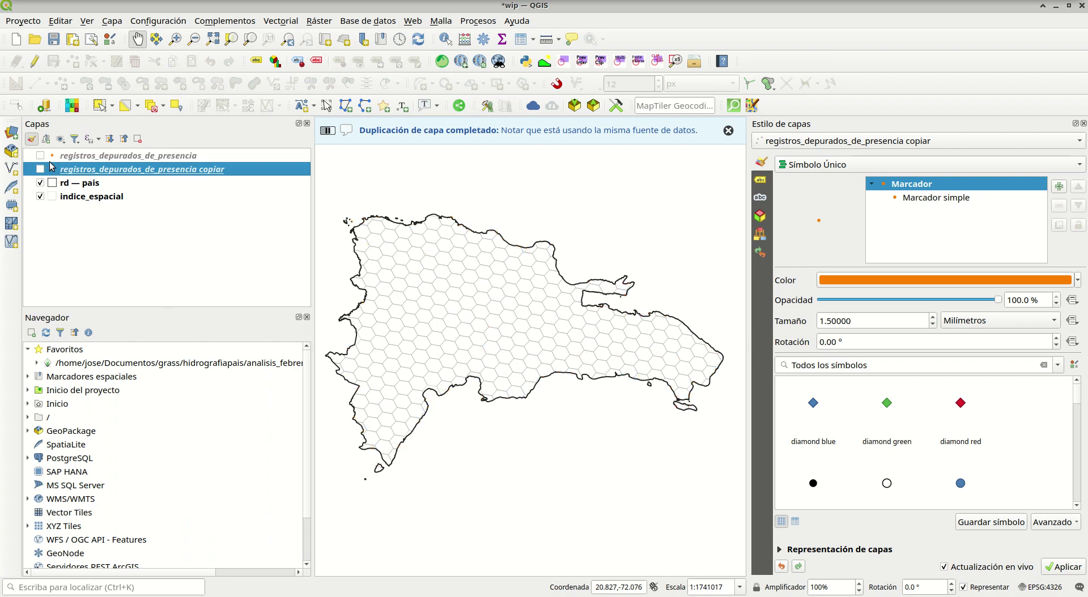
drag(73, 170, 71, 154)
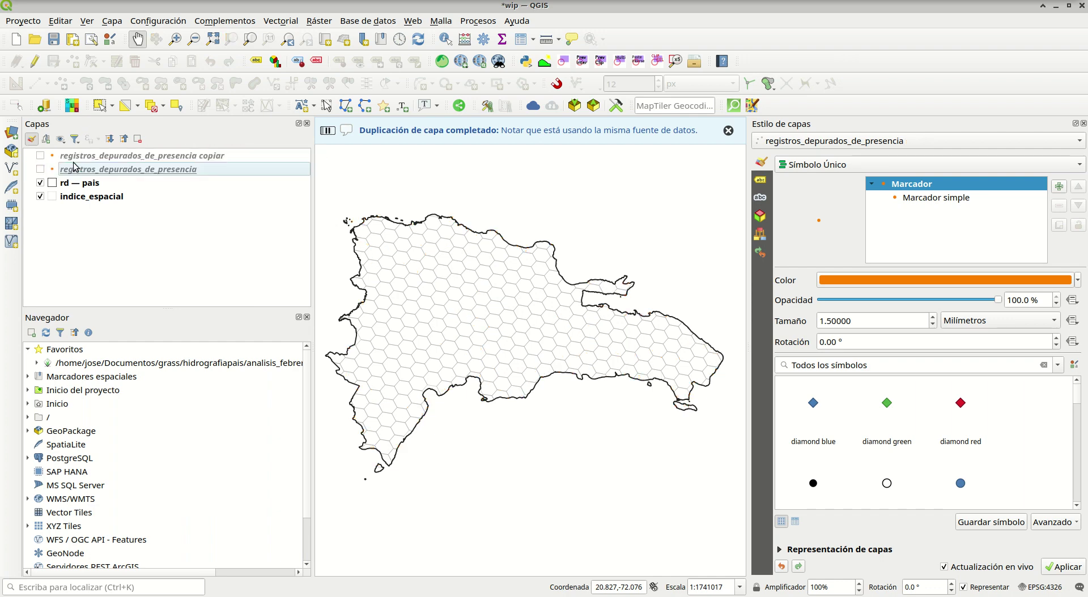
Rename the duplicated layer as "registros de presencia GBIF (categorías por nombre)".
click(83, 157)
click(83, 158)
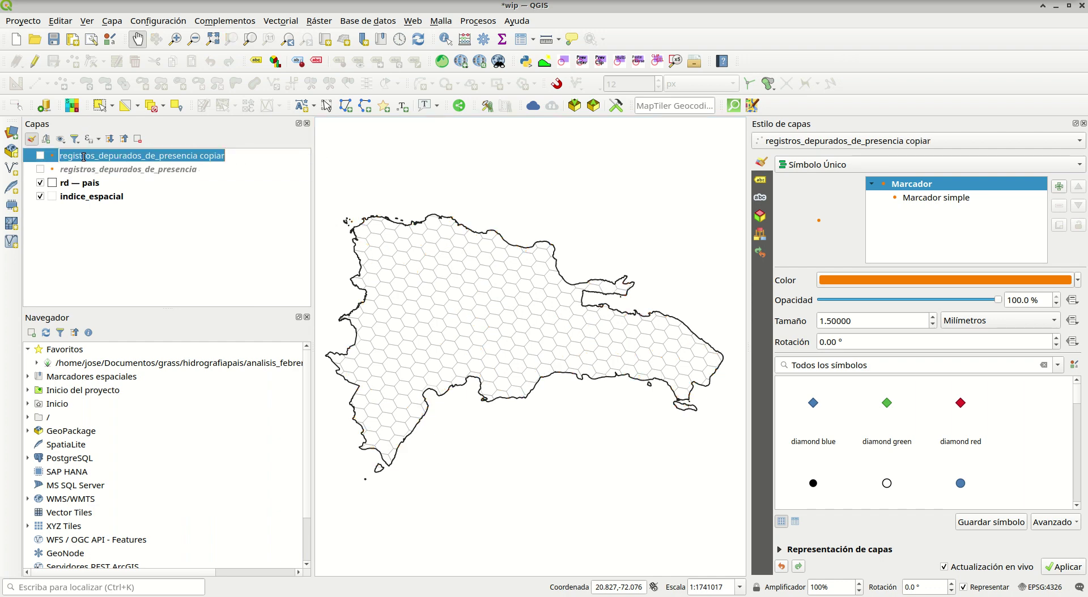
text(re)
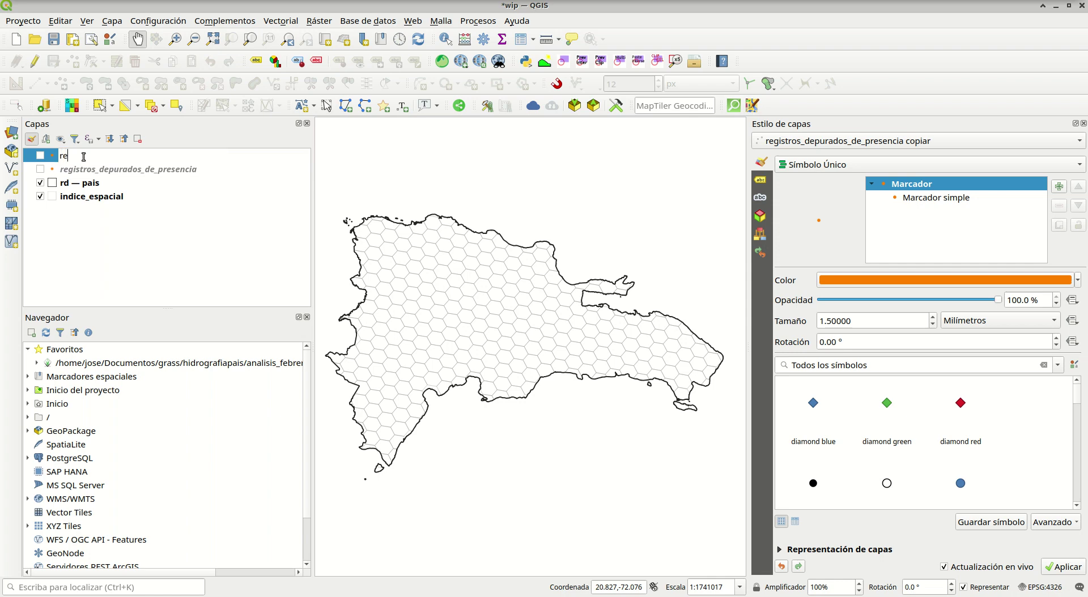
text(sistros de presencia GBIF)
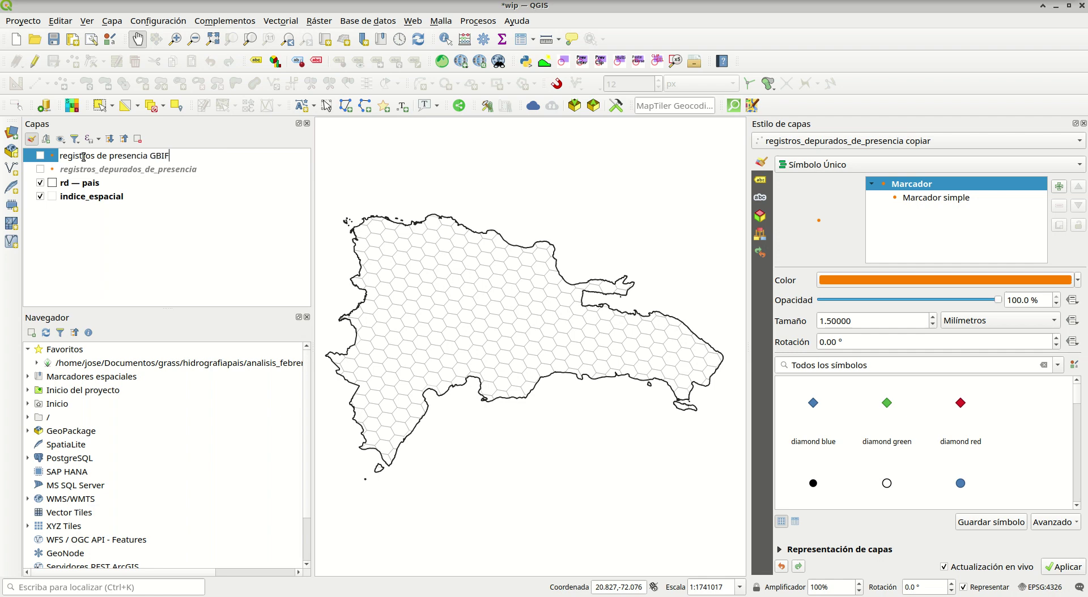
text(si)
text(categorias)
key(BackSpace)
key(BackSpace)
key(BackSpace)
text(ías por nombre))
key(Return)
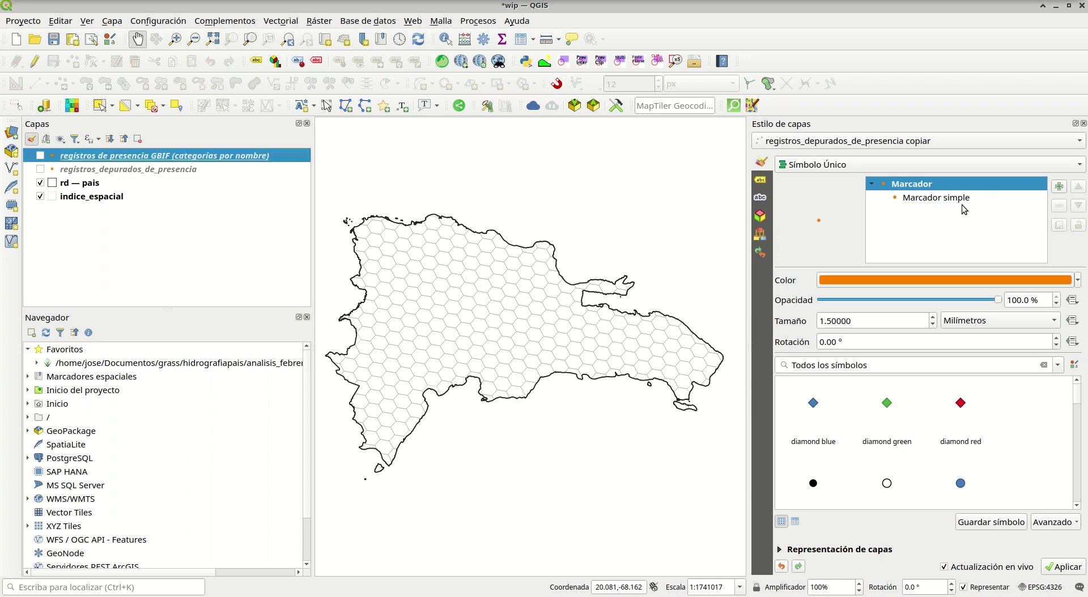
Switch the renamed layer's symbology to Categorizado and create a new colour ramp from the ColorBrewer catalogue.
click(925, 174)
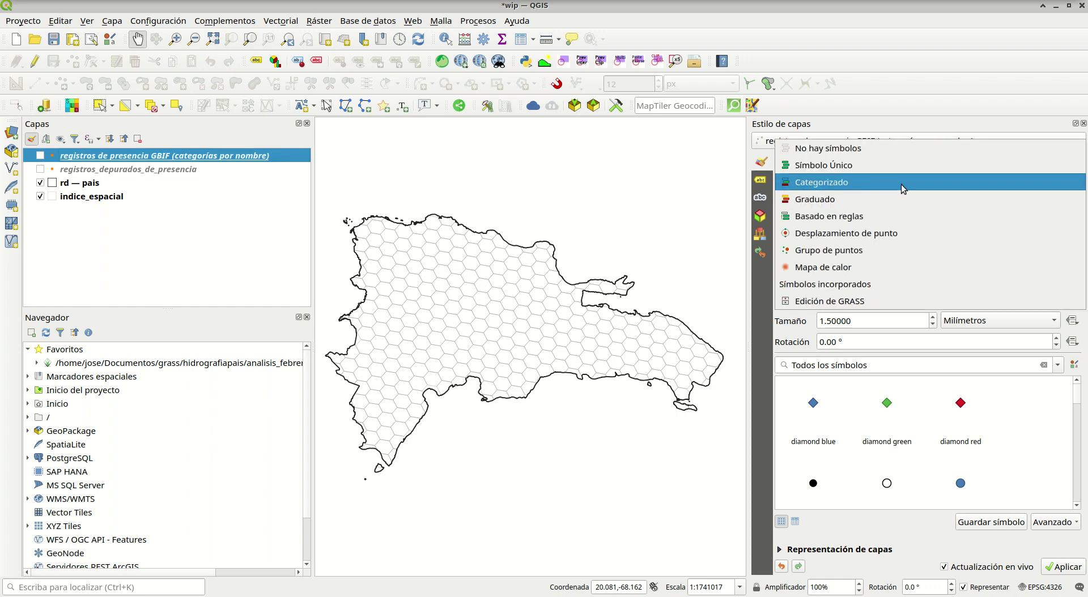
click(903, 185)
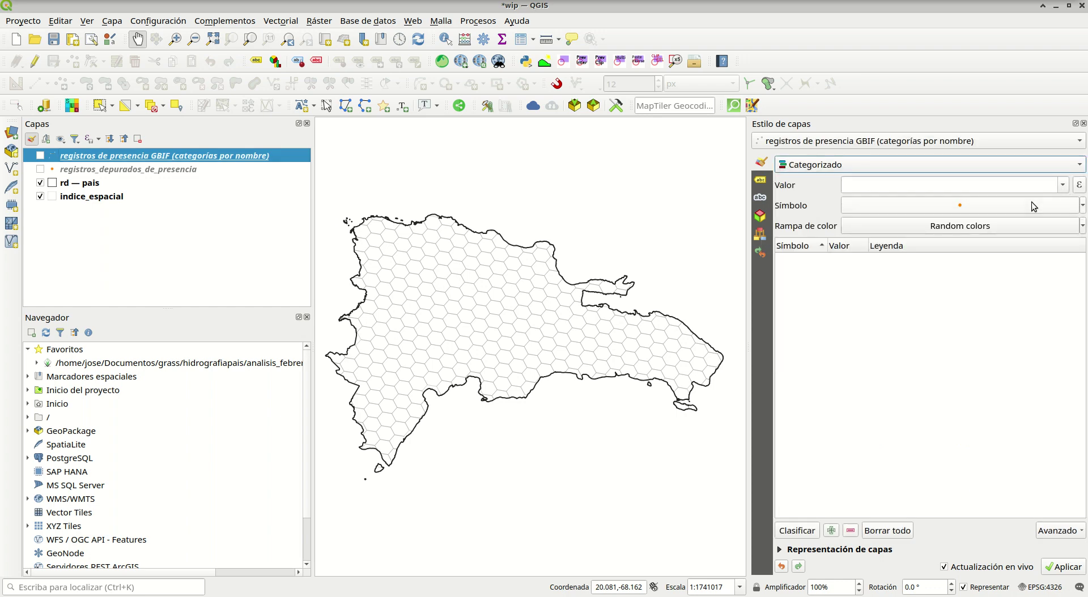
click(1082, 226)
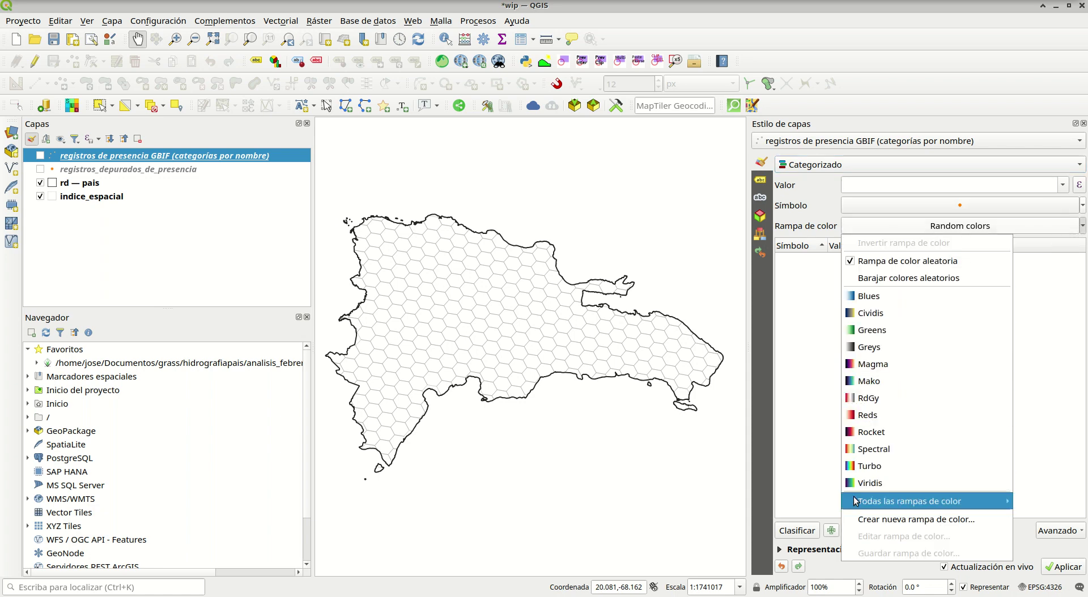
mouse_move(905, 500)
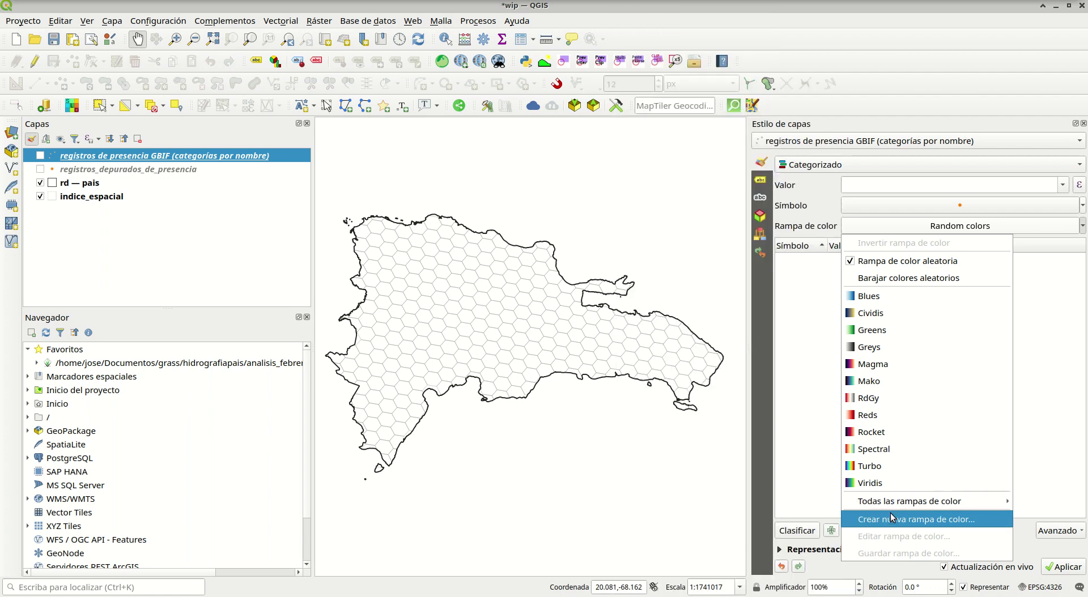
click(891, 517)
click(488, 280)
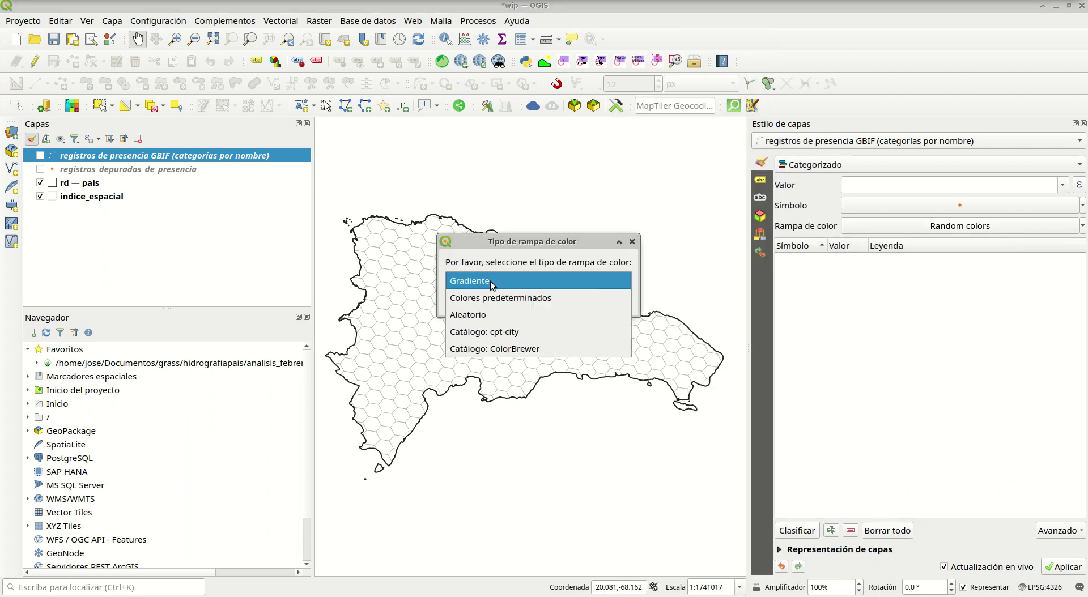
click(503, 337)
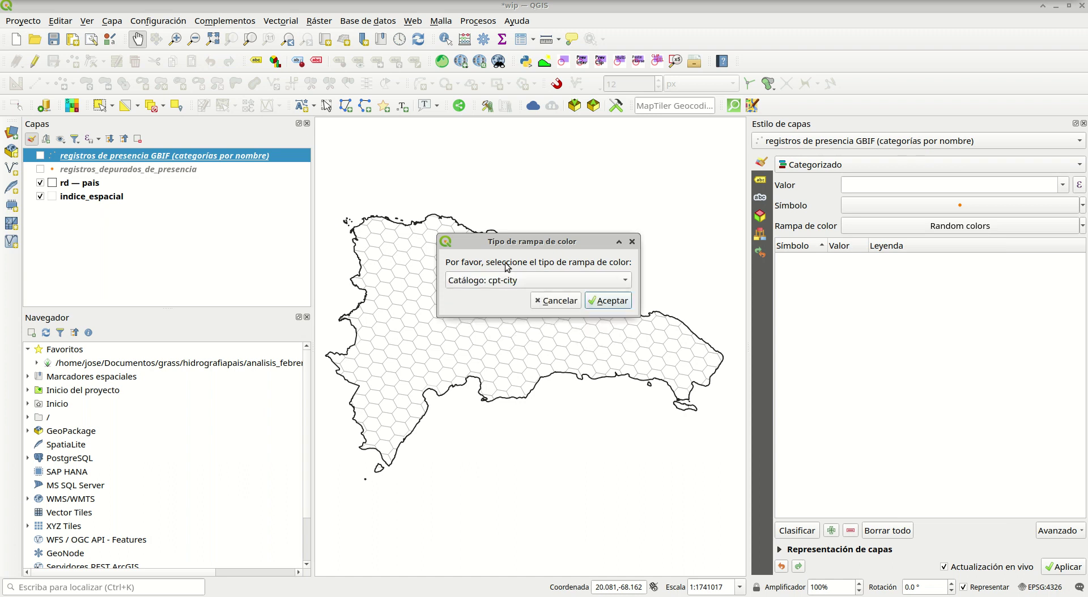
click(504, 280)
click(505, 299)
click(588, 305)
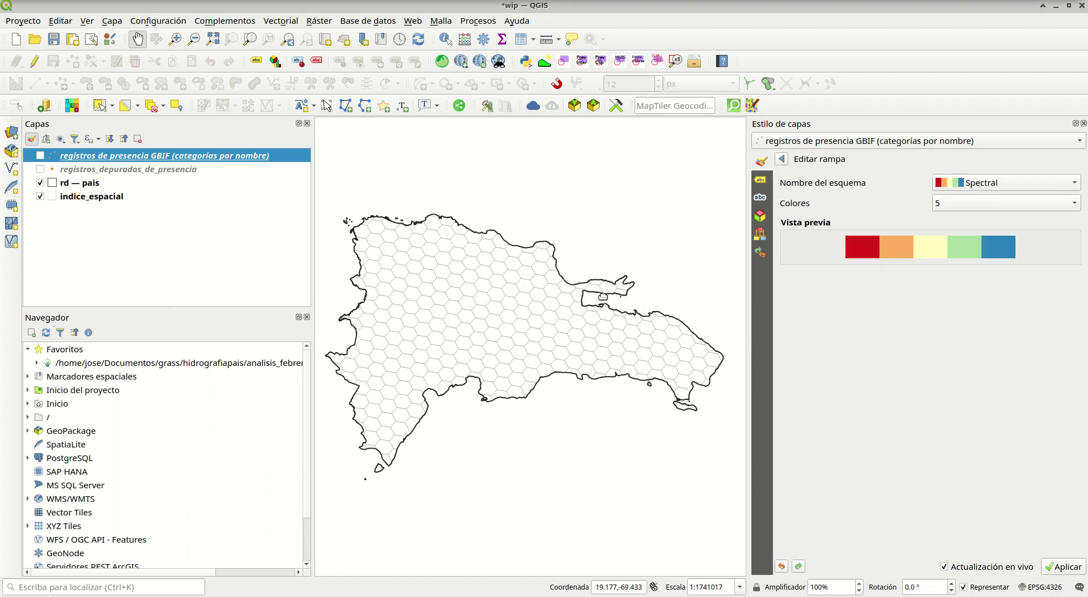
Set the new colour ramp to 11 colours with the BrBG scheme.
click(1049, 202)
click(976, 305)
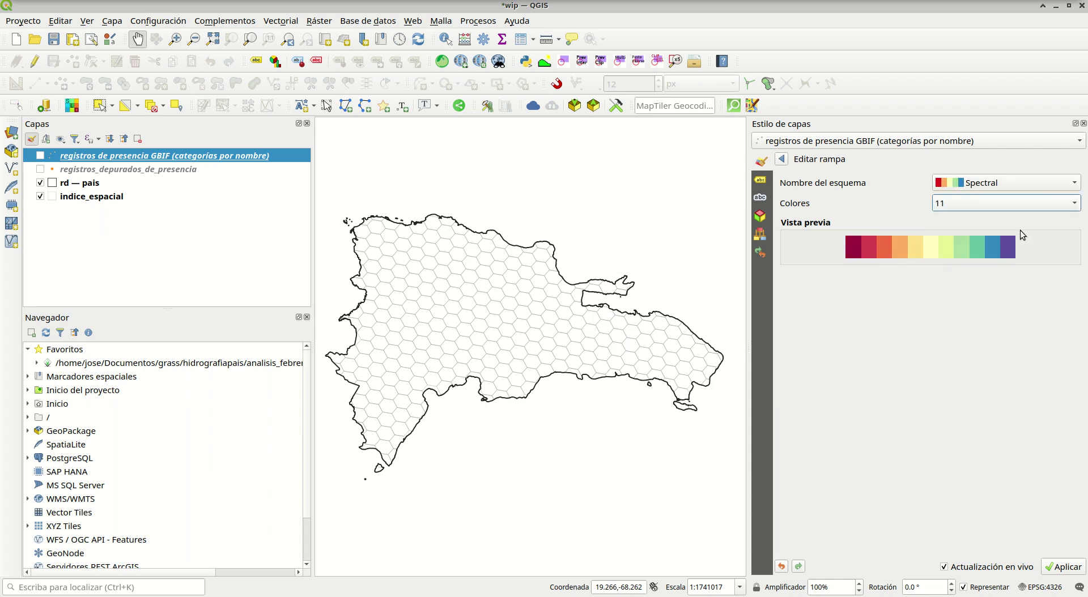
click(1029, 181)
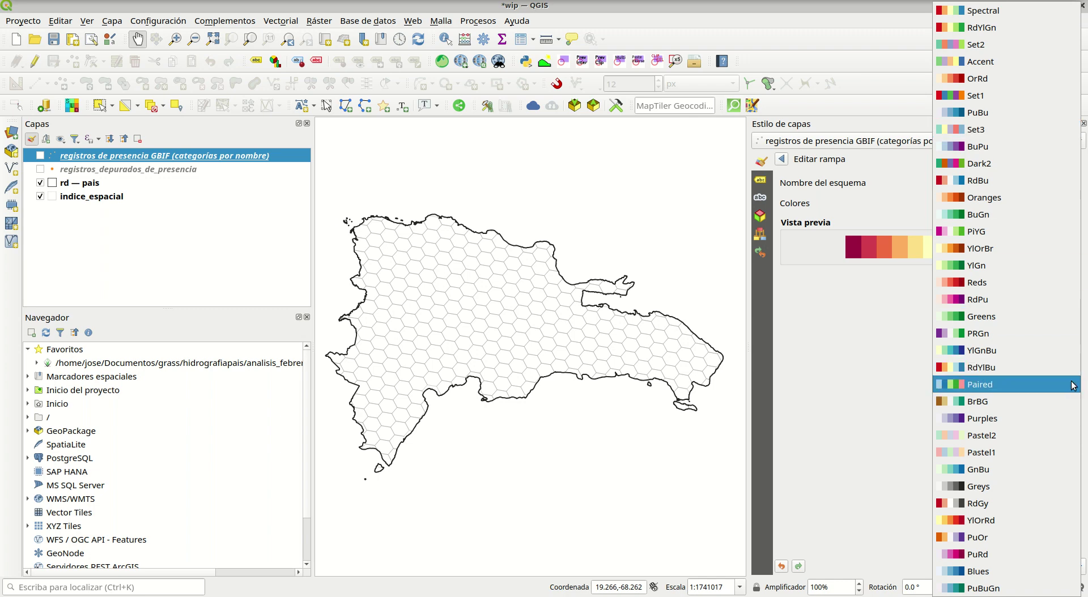
click(1043, 402)
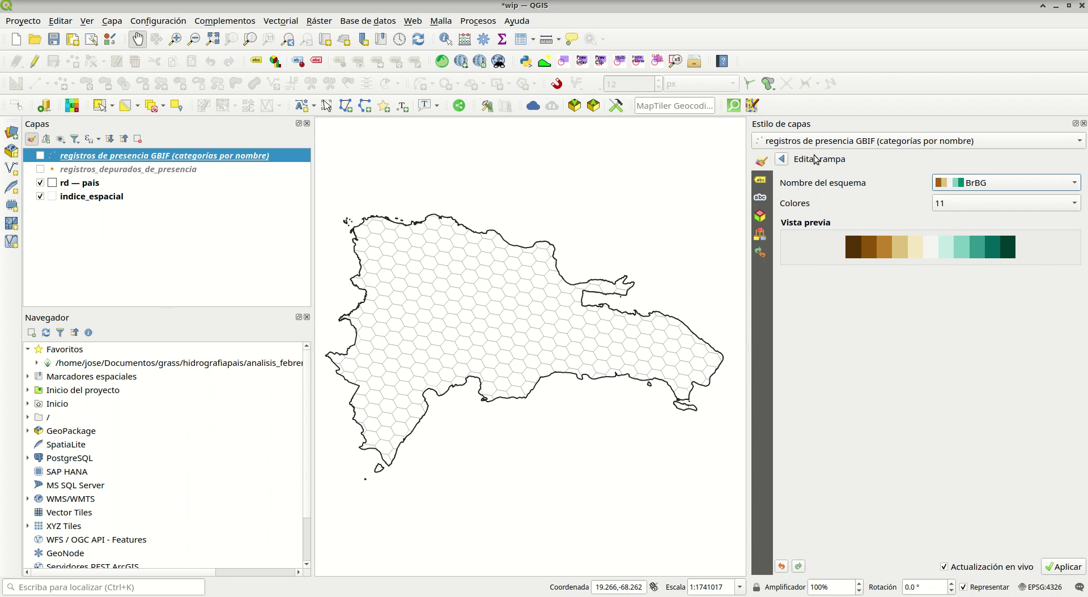
click(781, 160)
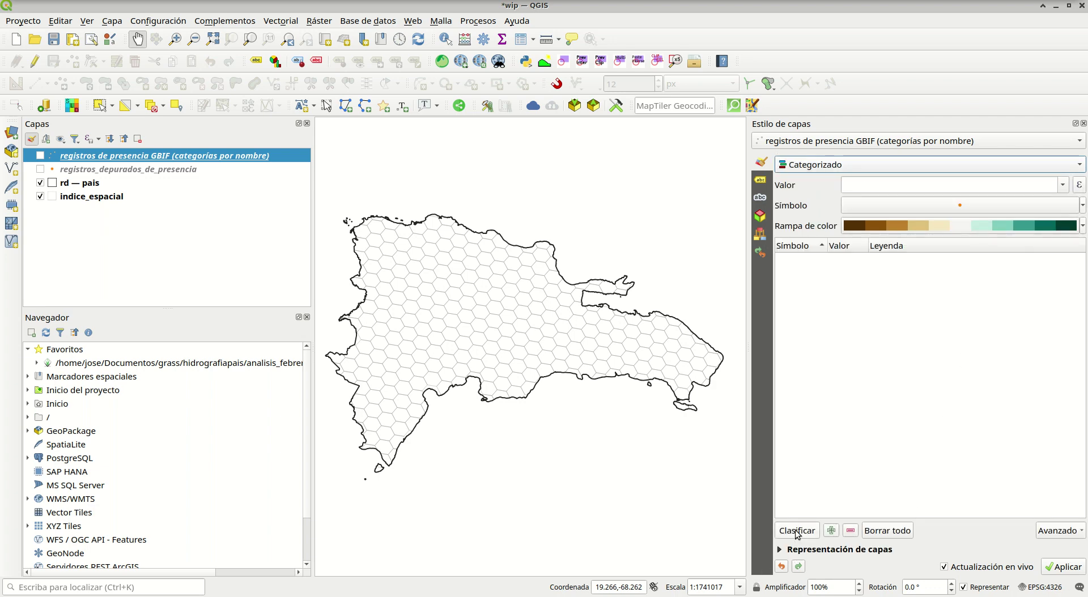
Classify the GBIF presence points by the acceptedScientificName field and make the categorised layer visible on the map.
click(1064, 186)
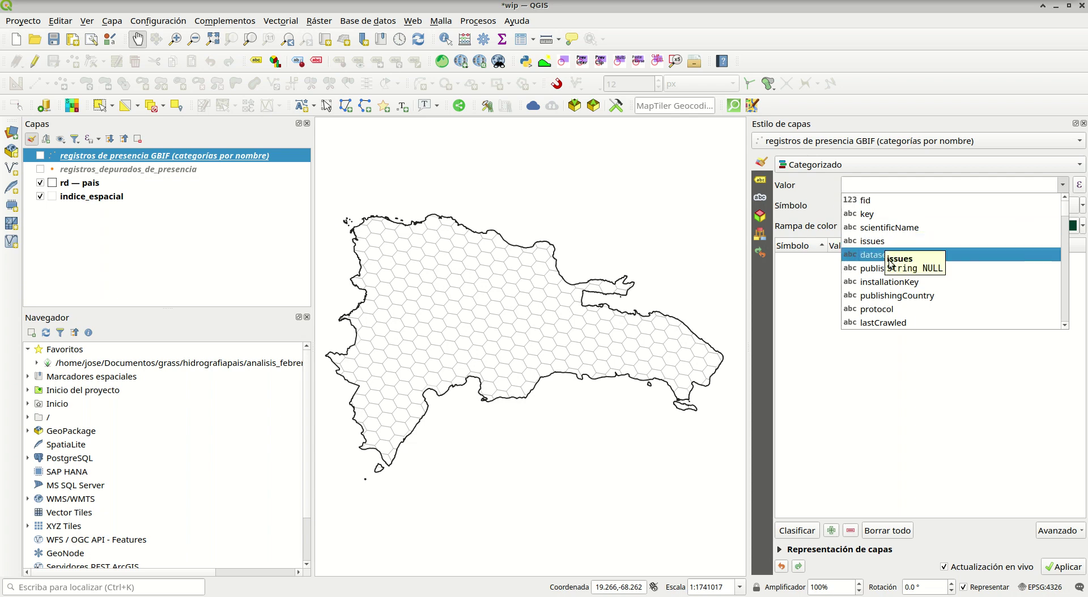
scroll(896, 283, down, 3)
scroll(898, 305, down, 3)
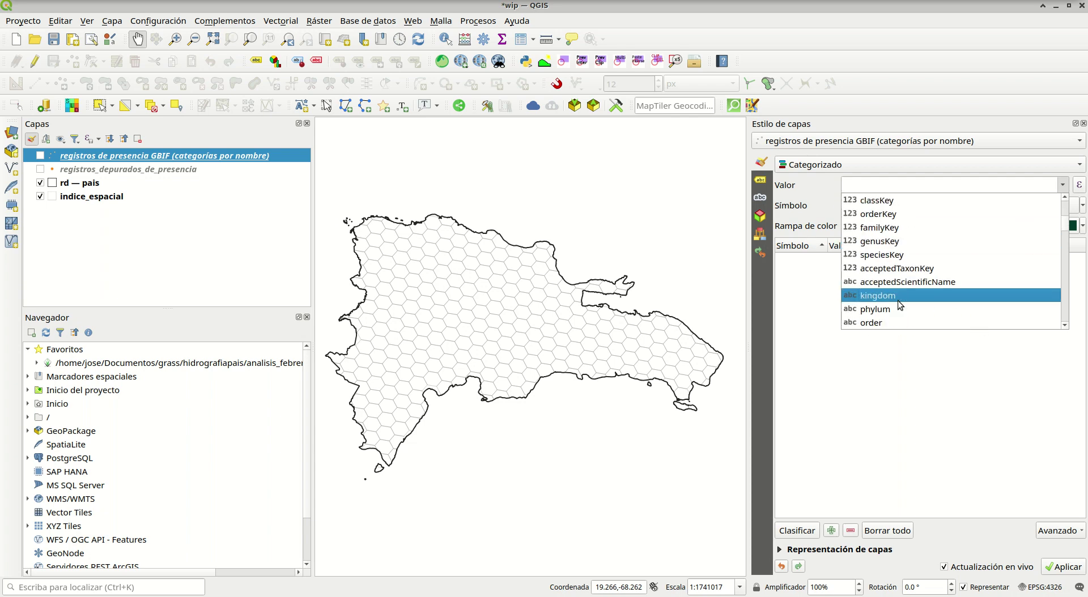
click(898, 282)
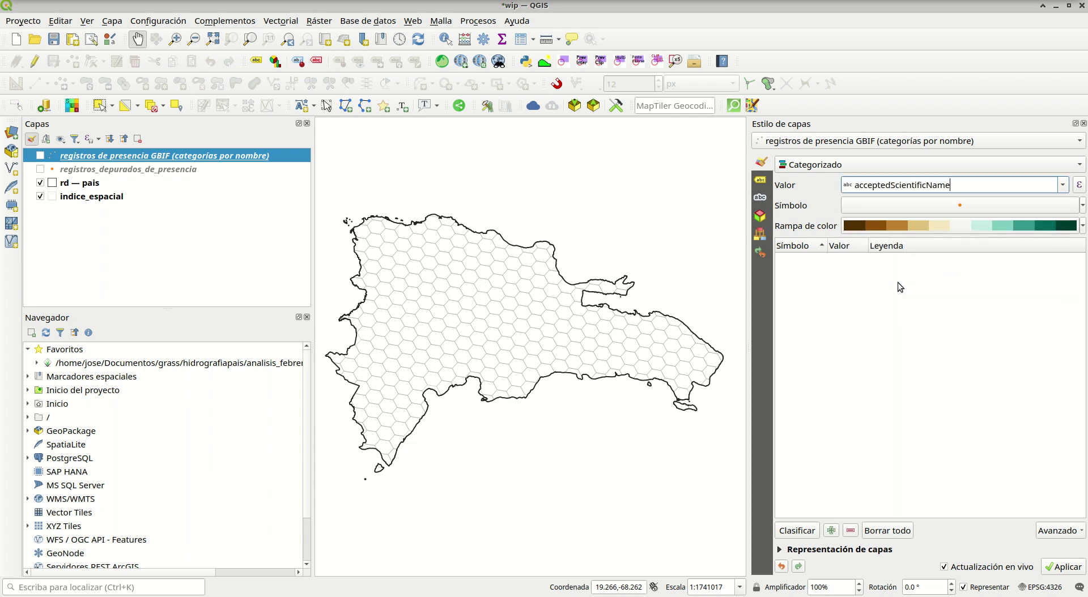
click(797, 530)
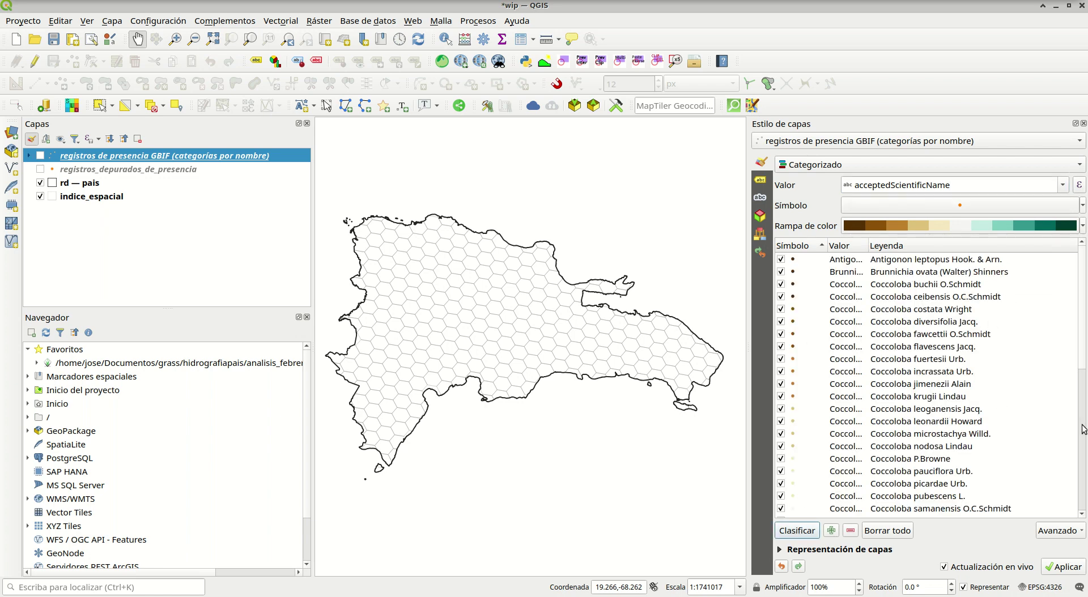
click(1084, 206)
click(1083, 207)
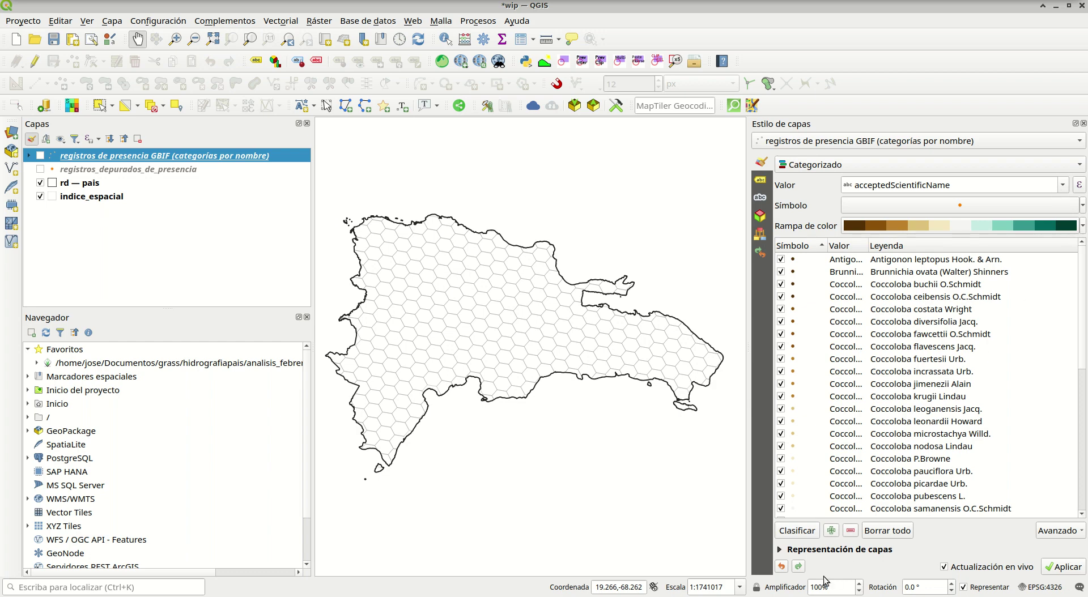
click(40, 156)
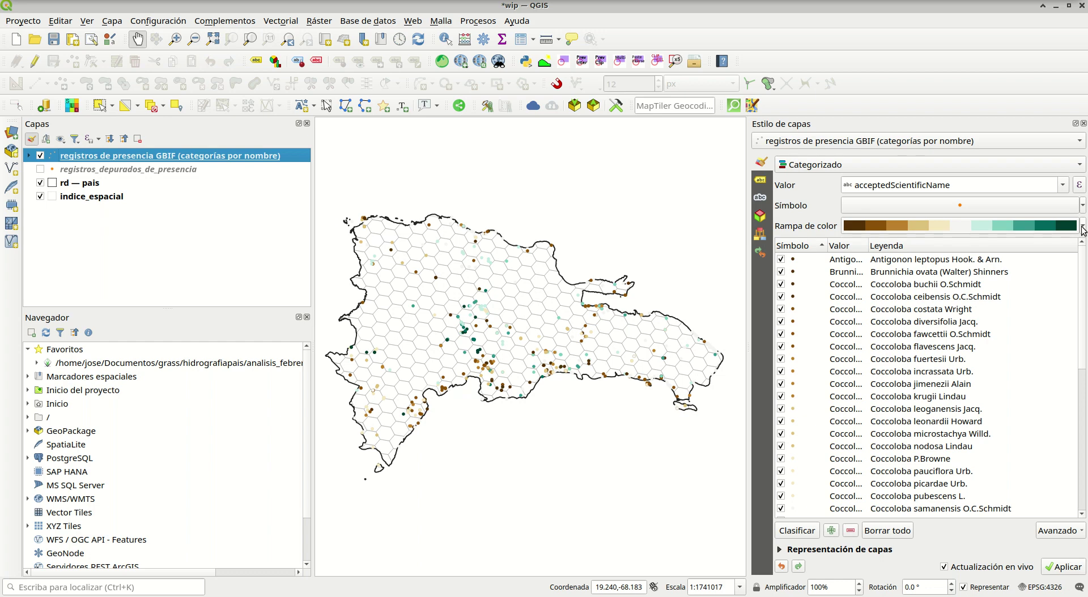
Replace the categorised layer's colour ramp with a new one of type Aleatorio.
click(1083, 227)
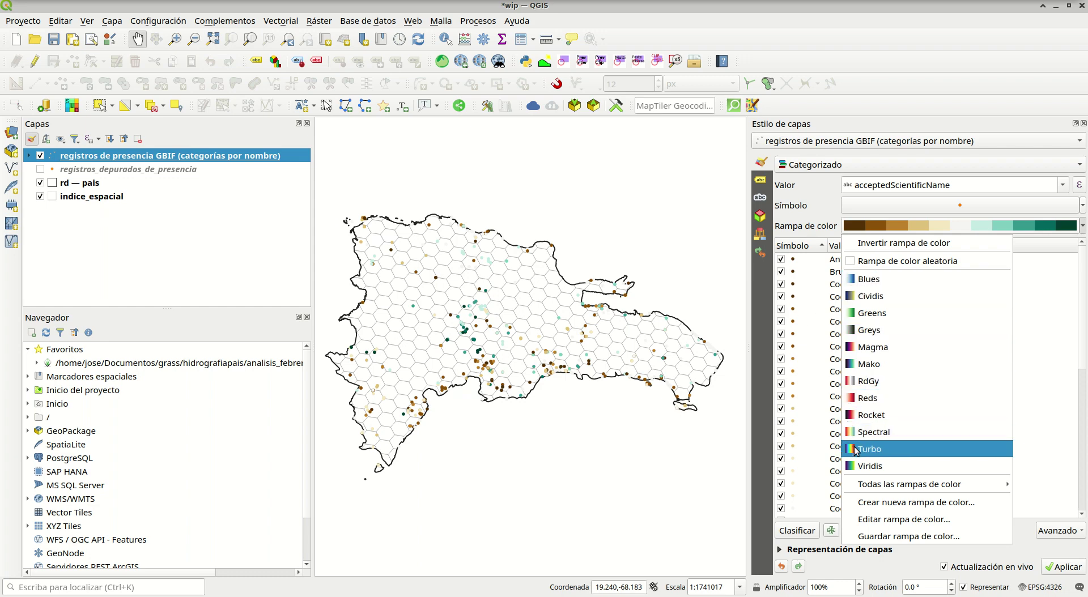
mouse_move(877, 489)
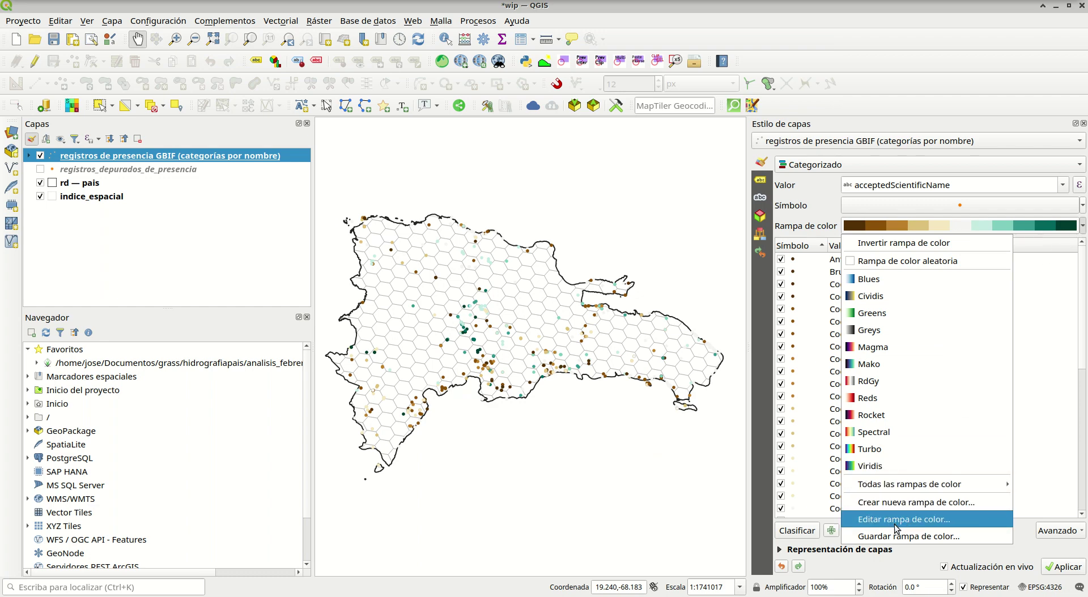
click(905, 504)
click(502, 279)
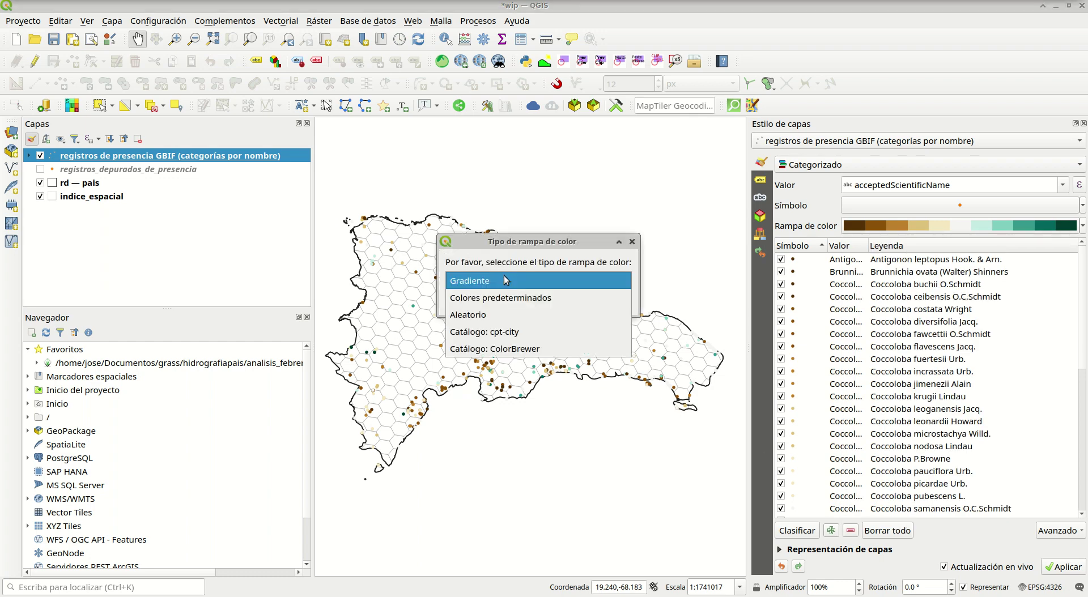
click(502, 315)
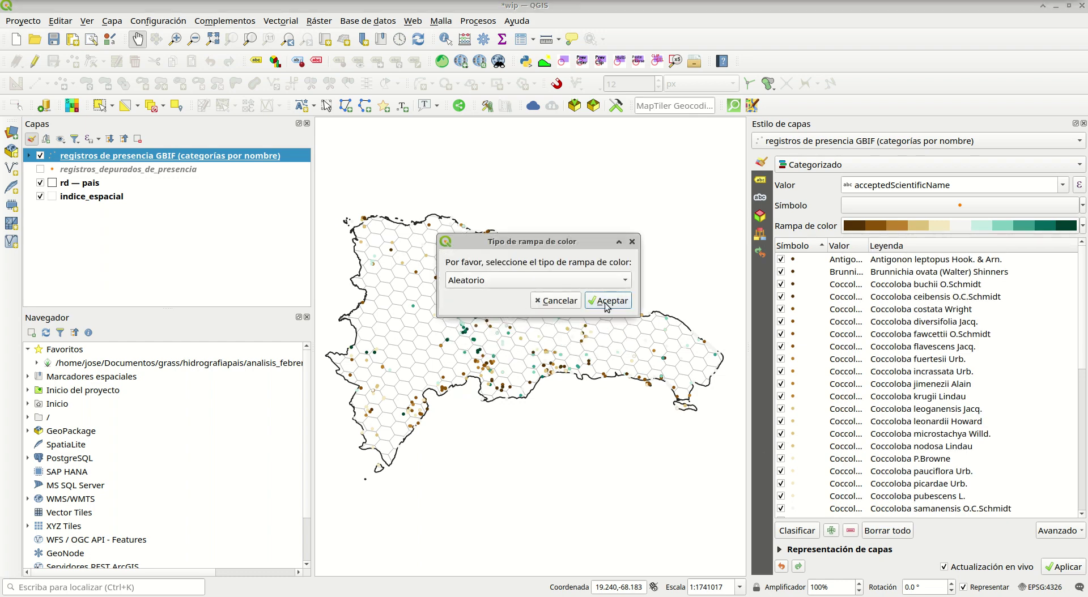
click(608, 301)
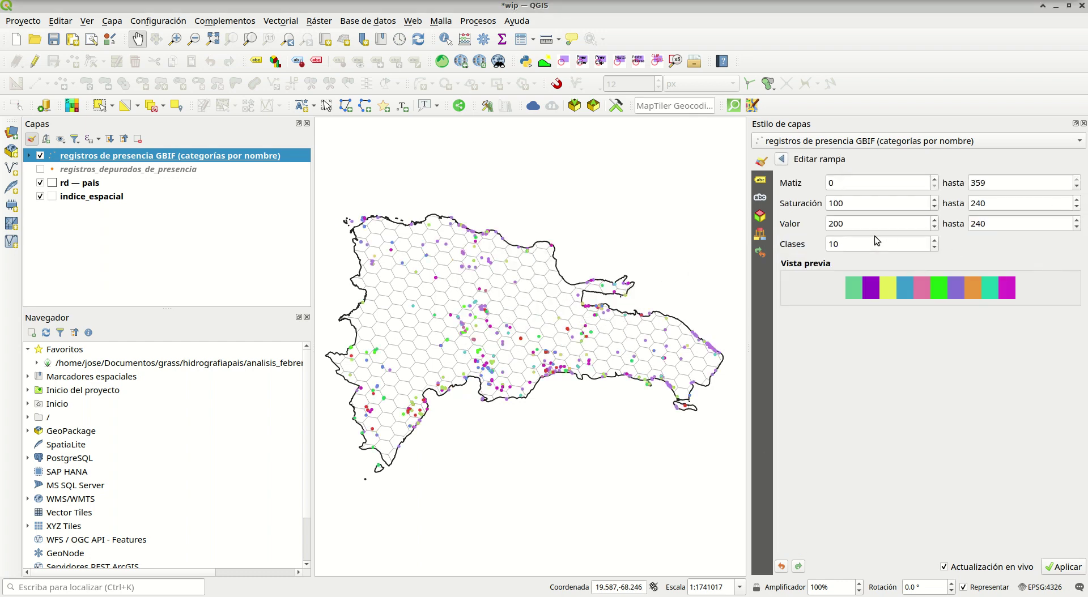
Set the random colour ramp to 44 classes and apply it to the species categories.
drag(871, 246, 810, 248)
text(44)
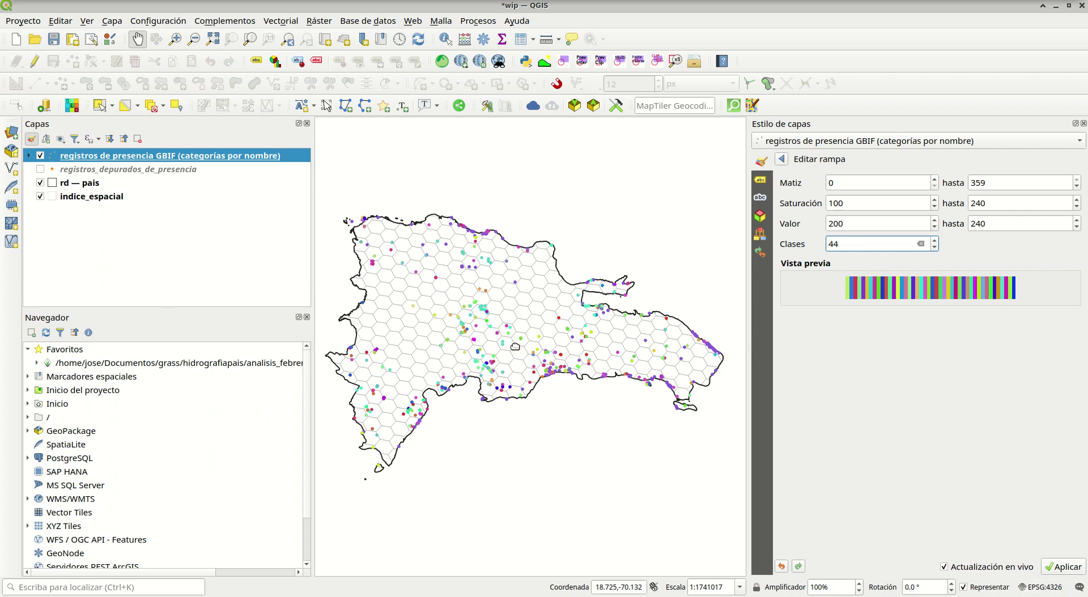
click(1062, 569)
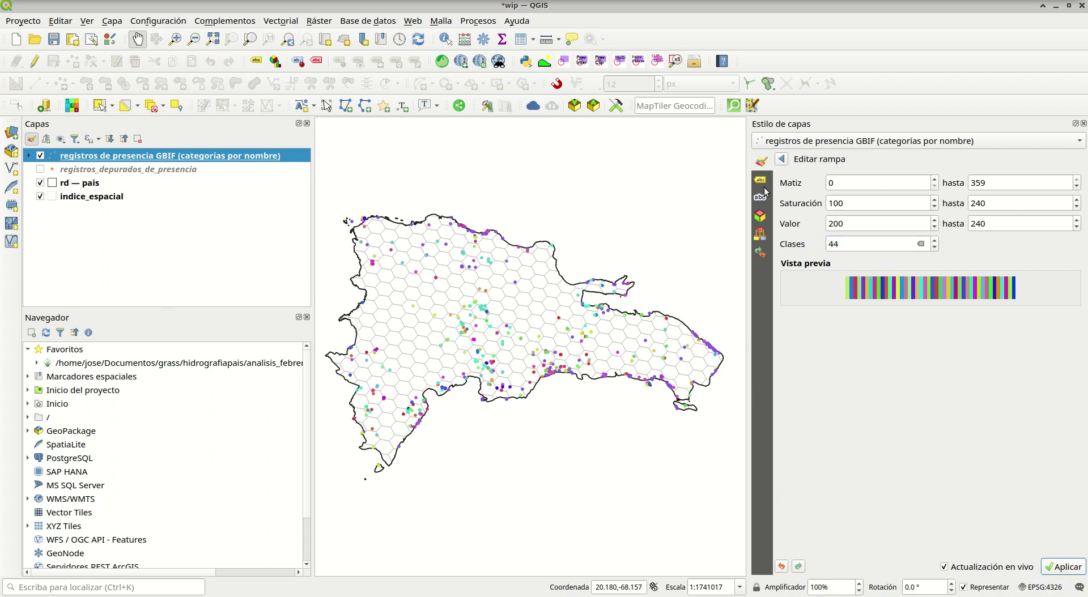
click(783, 161)
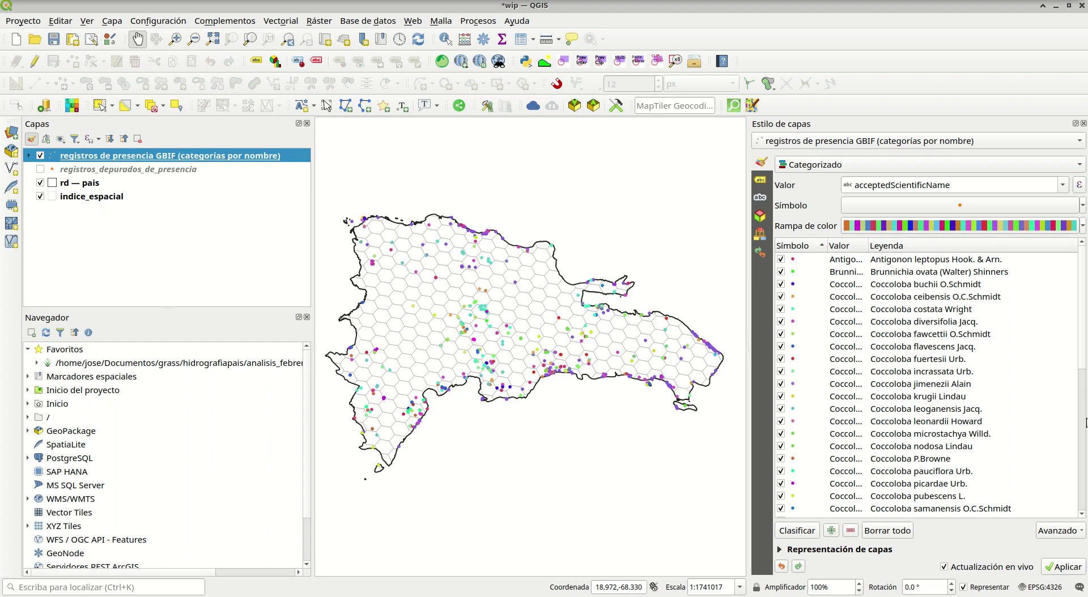
Identify the cluster of presence points along the country's eastern coast and examine their scientific name.
click(1083, 425)
click(1082, 423)
scroll(710, 345, up, 2)
scroll(710, 345, up, 1)
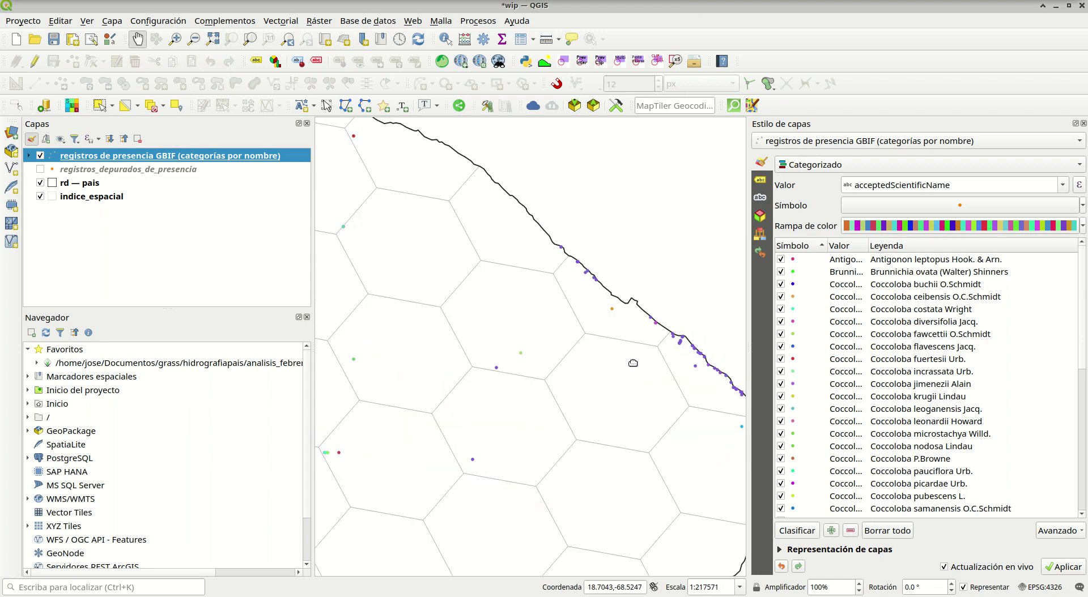
drag(621, 328, 459, 221)
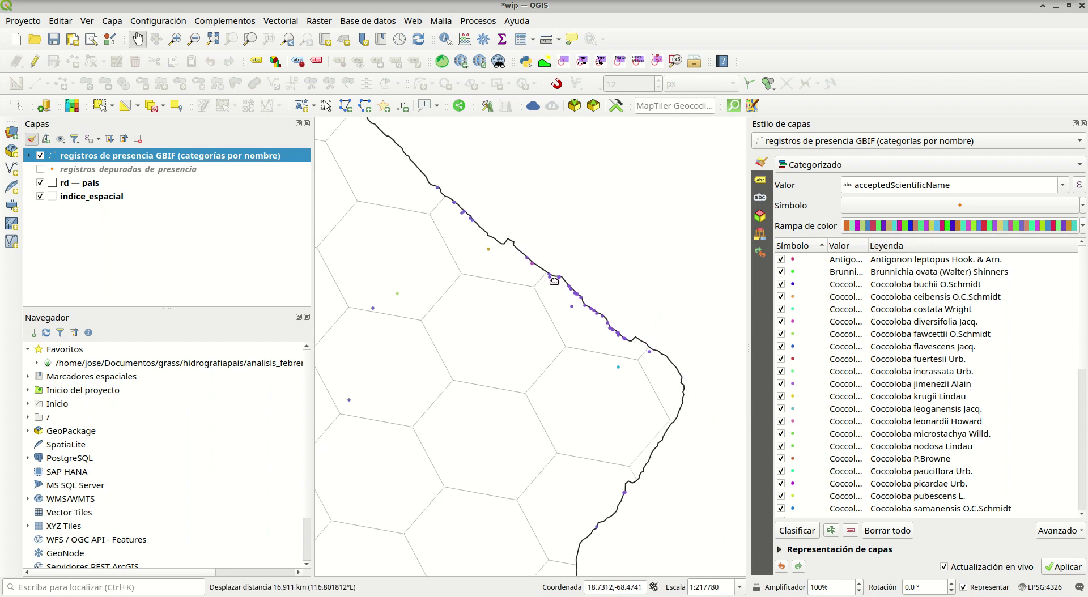
scroll(937, 432, down, 4)
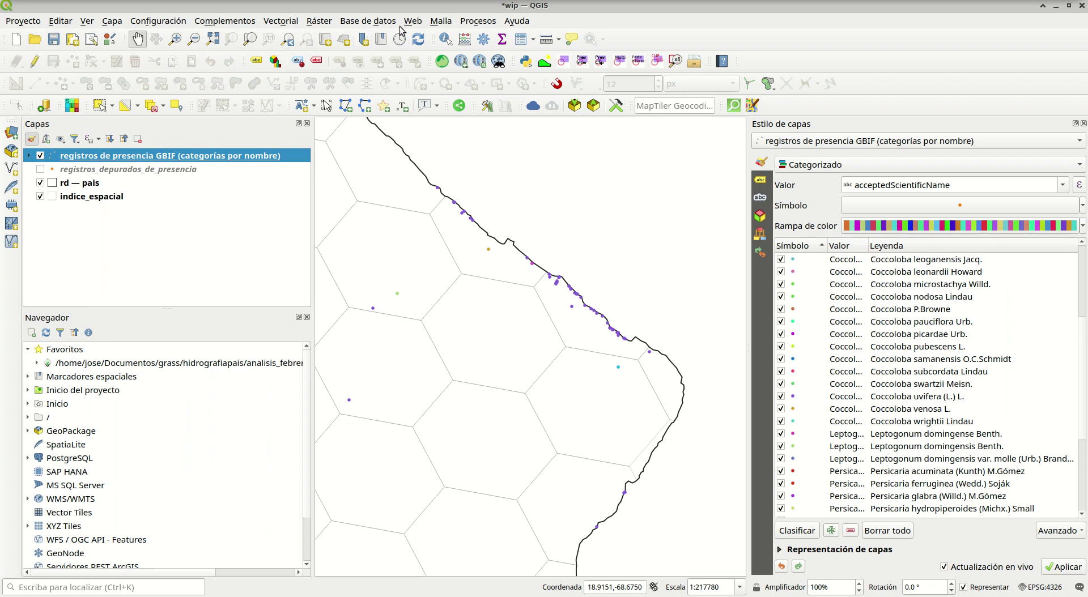
click(446, 39)
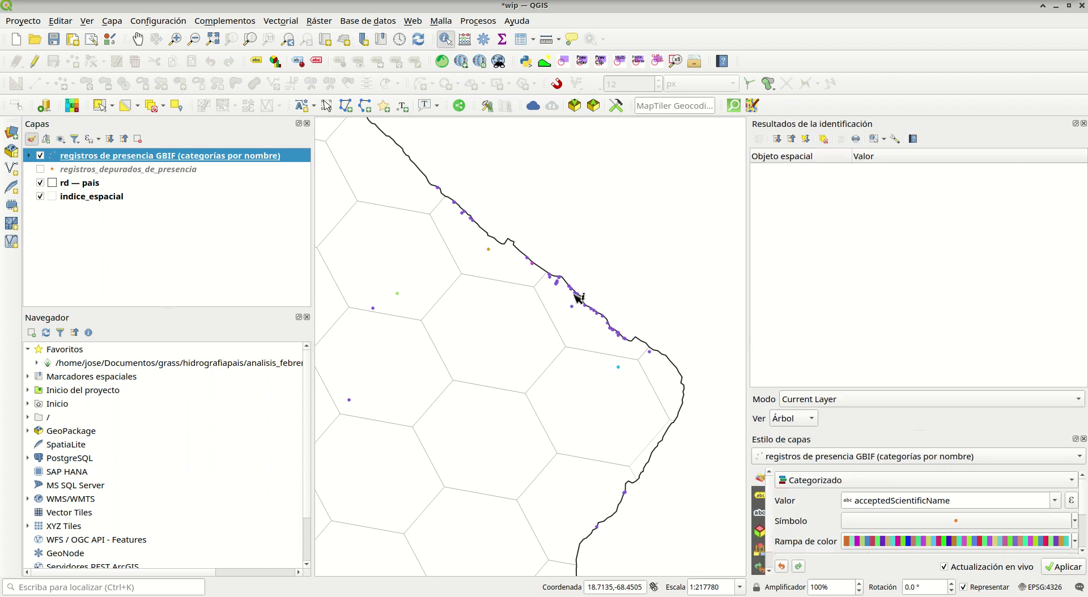
click(579, 295)
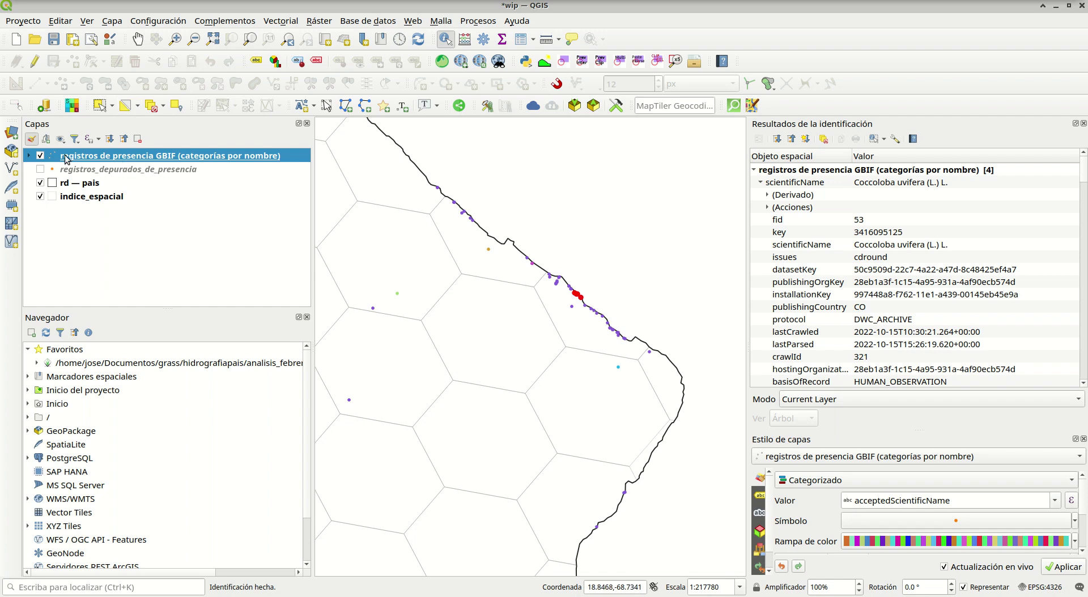
Restore the map to the full layer extent, then clear and close the identification results.
right_click(89, 158)
click(113, 164)
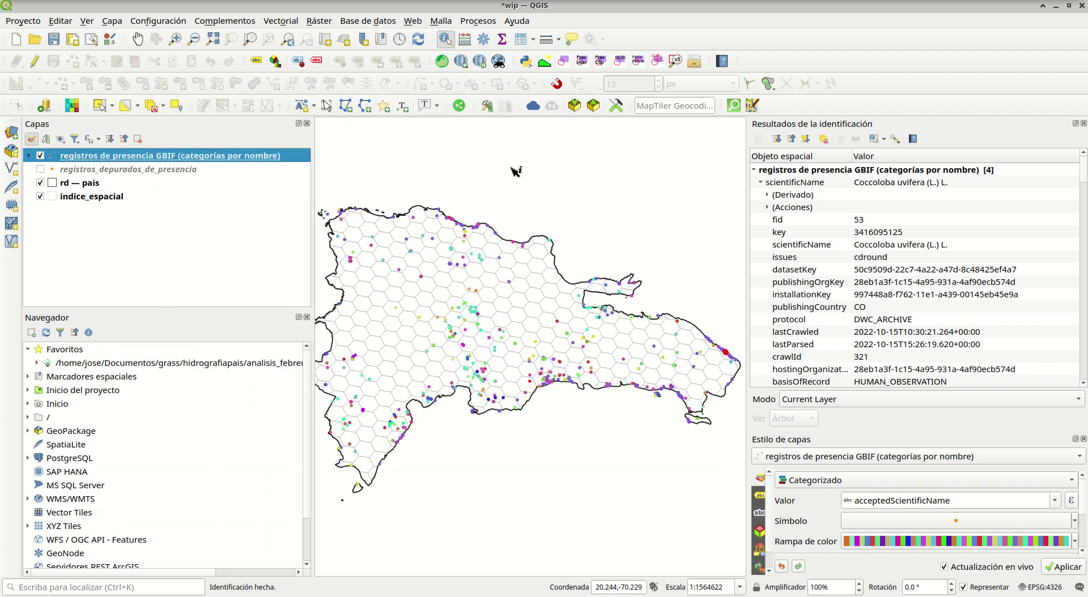
click(685, 196)
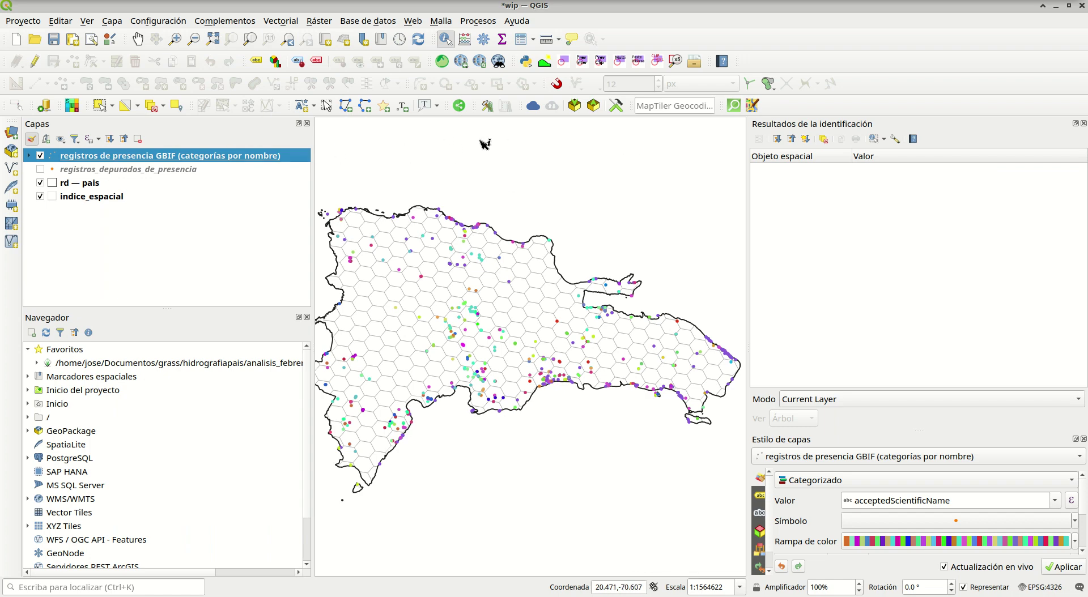
click(1083, 124)
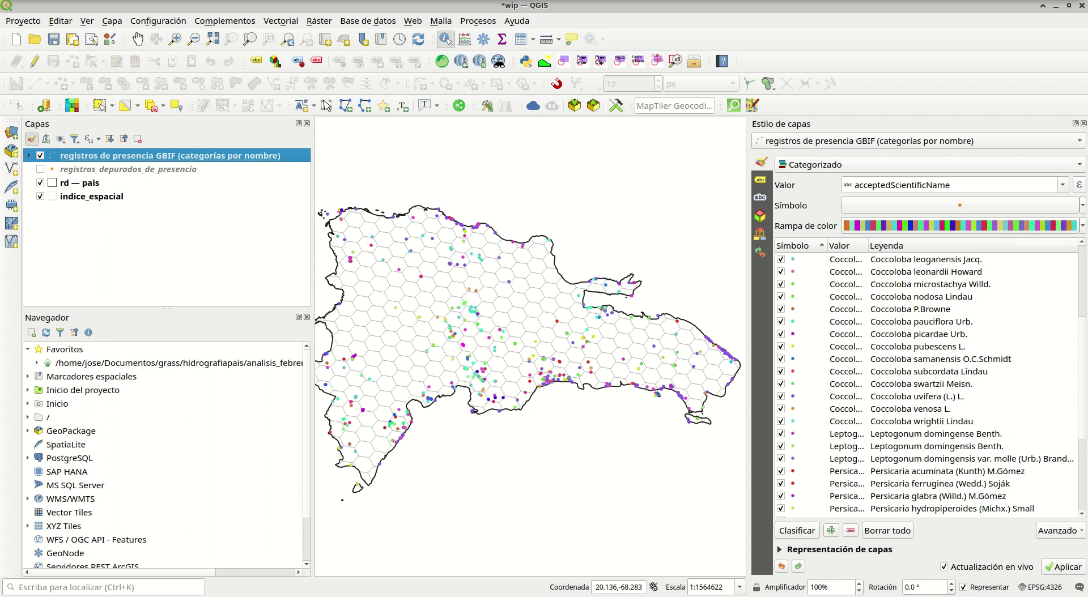
Review the remaining species categories and set the marker size for all of them to 2 millimetres.
scroll(1085, 416, down, 4)
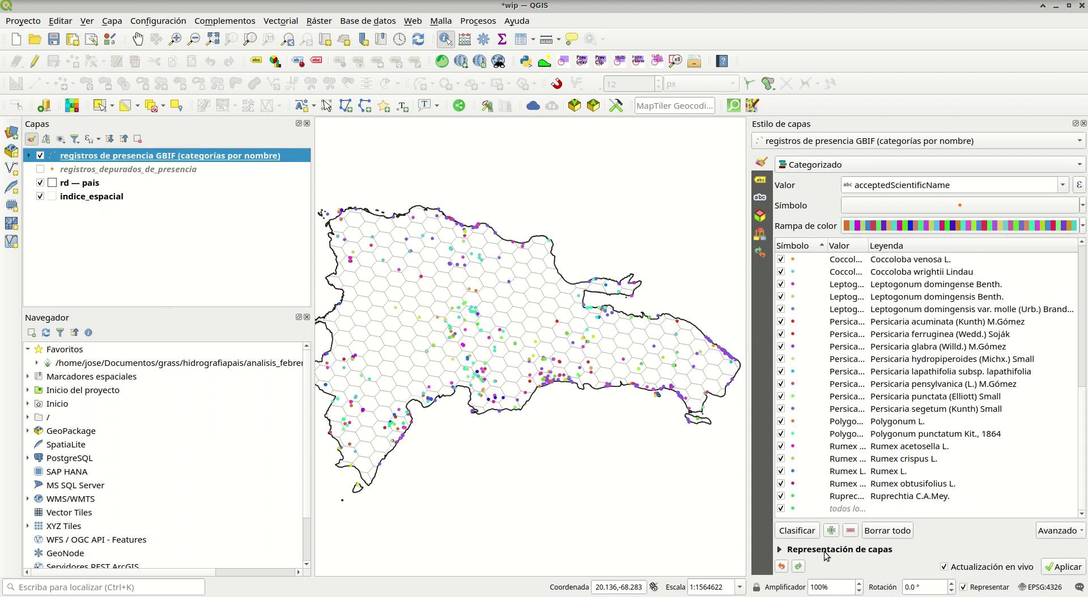
click(997, 205)
drag(854, 319, 780, 319)
text(2)
key(Return)
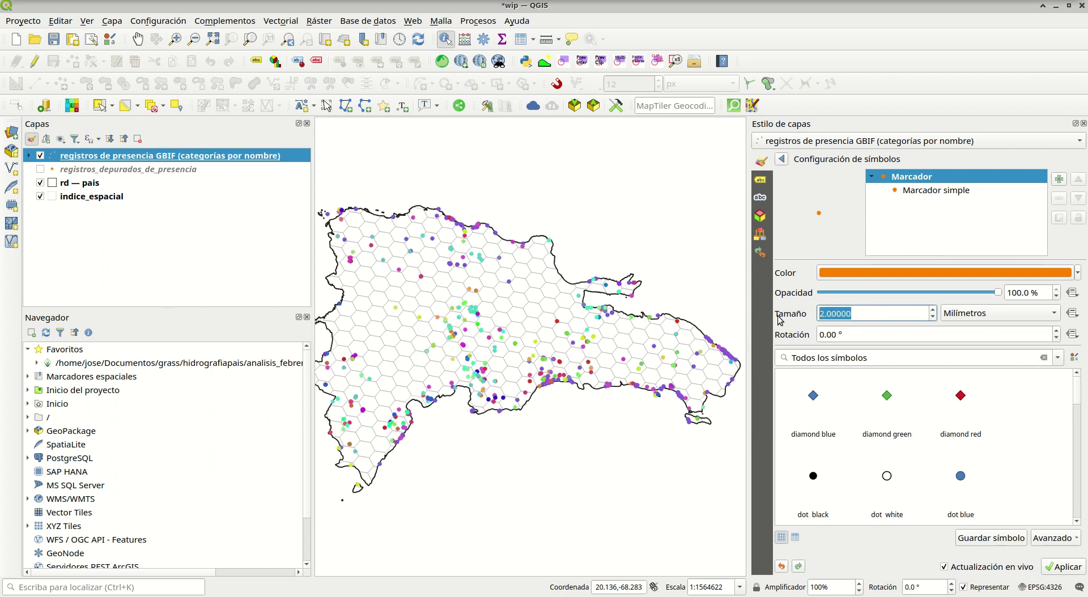
click(781, 159)
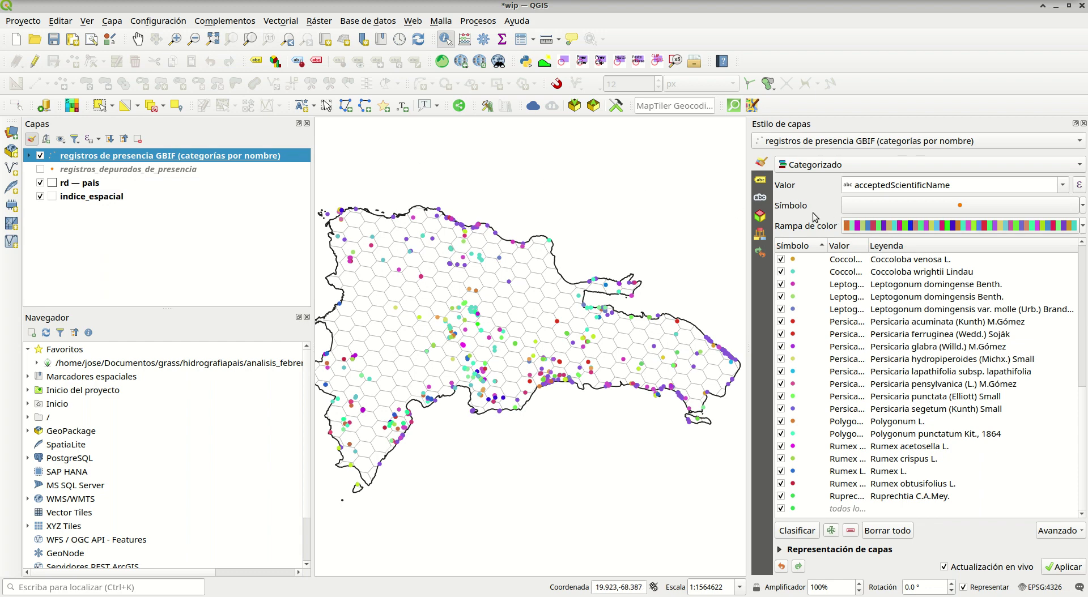
Label the presence points with Single Labels using the acceptedScientificName field.
click(760, 181)
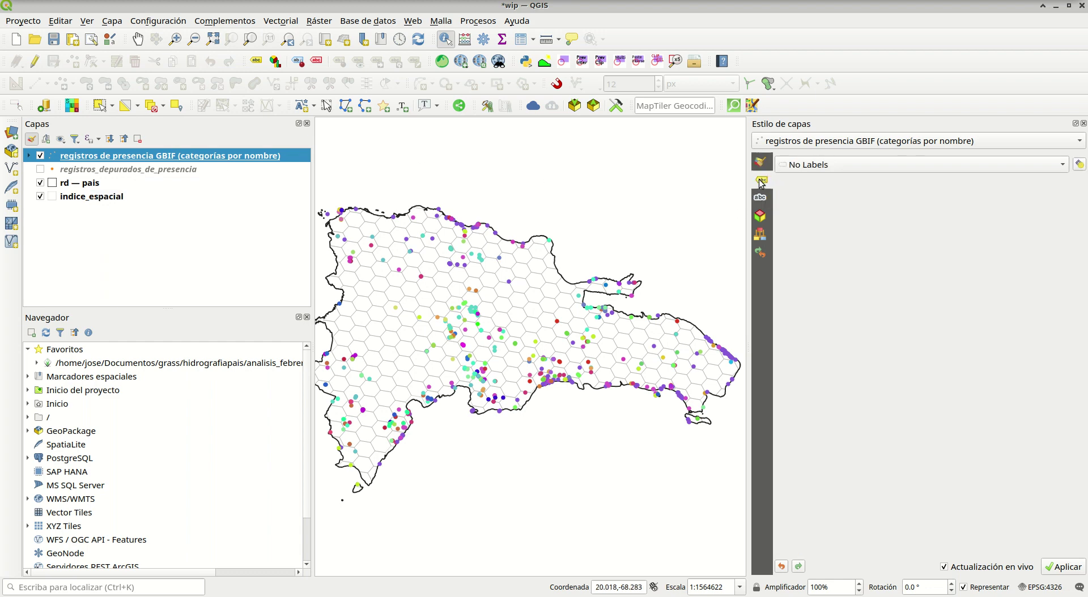
click(914, 165)
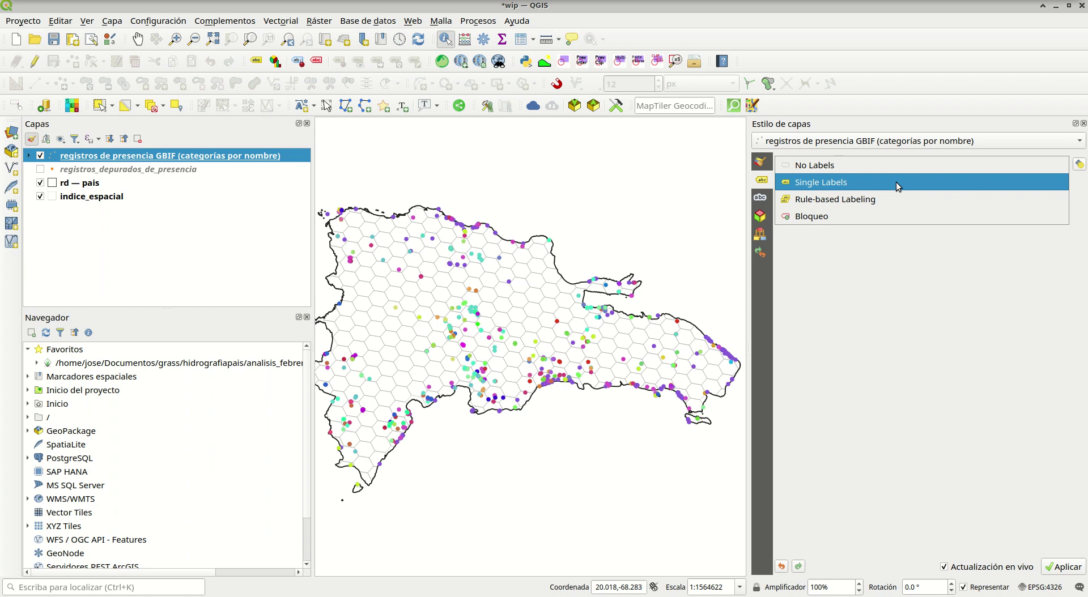
click(899, 182)
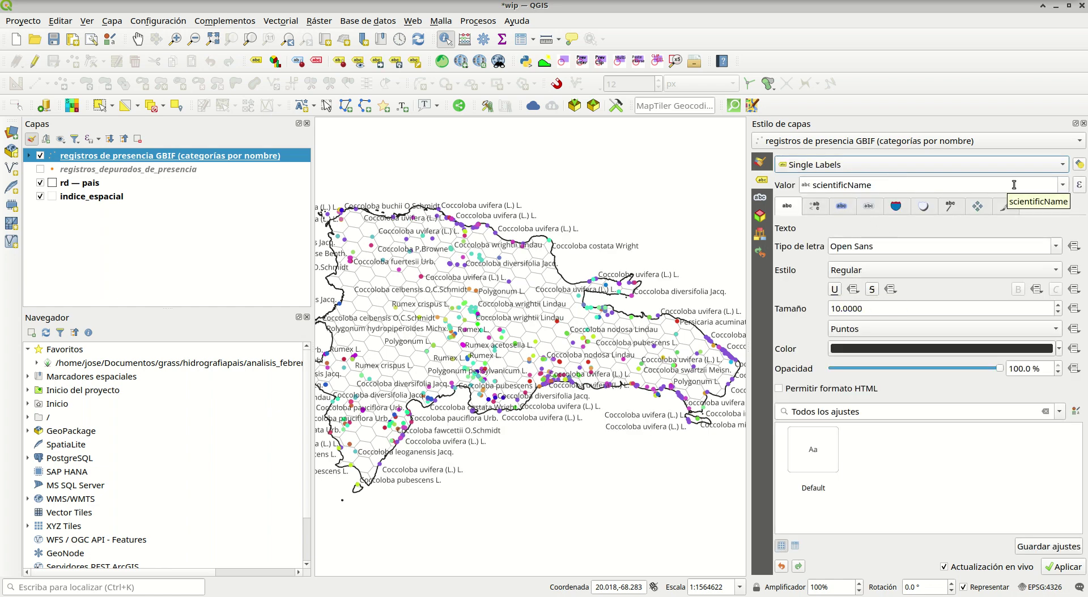
click(1060, 187)
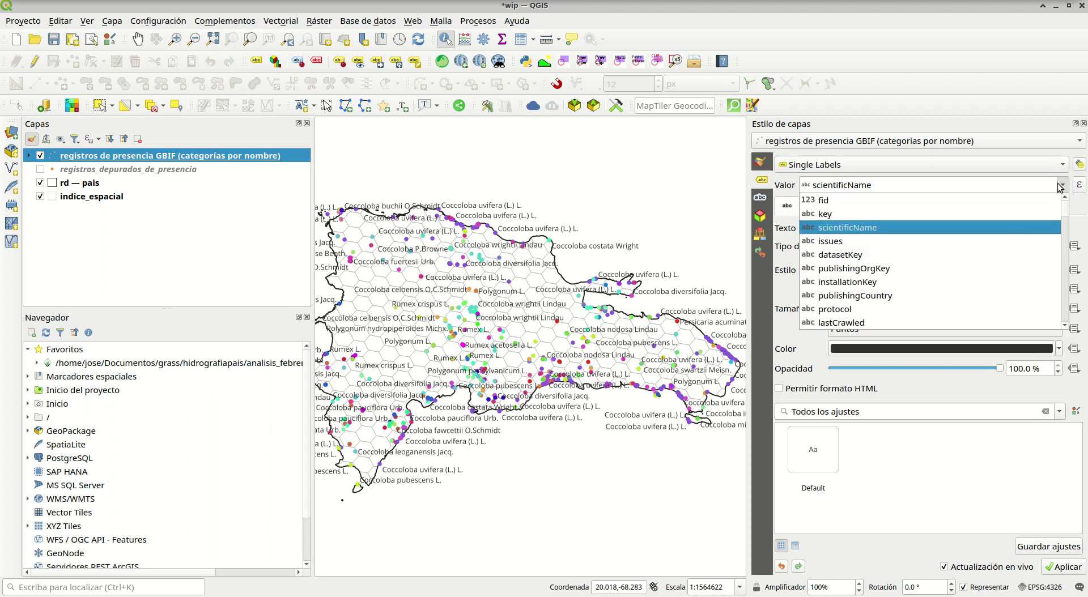
scroll(873, 286, down, 6)
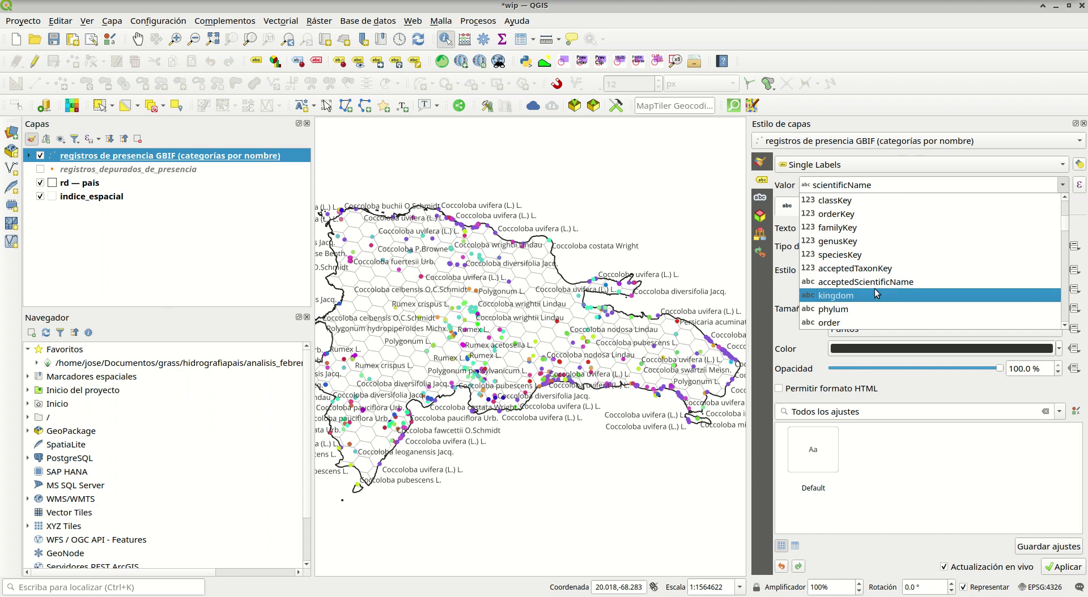
click(877, 285)
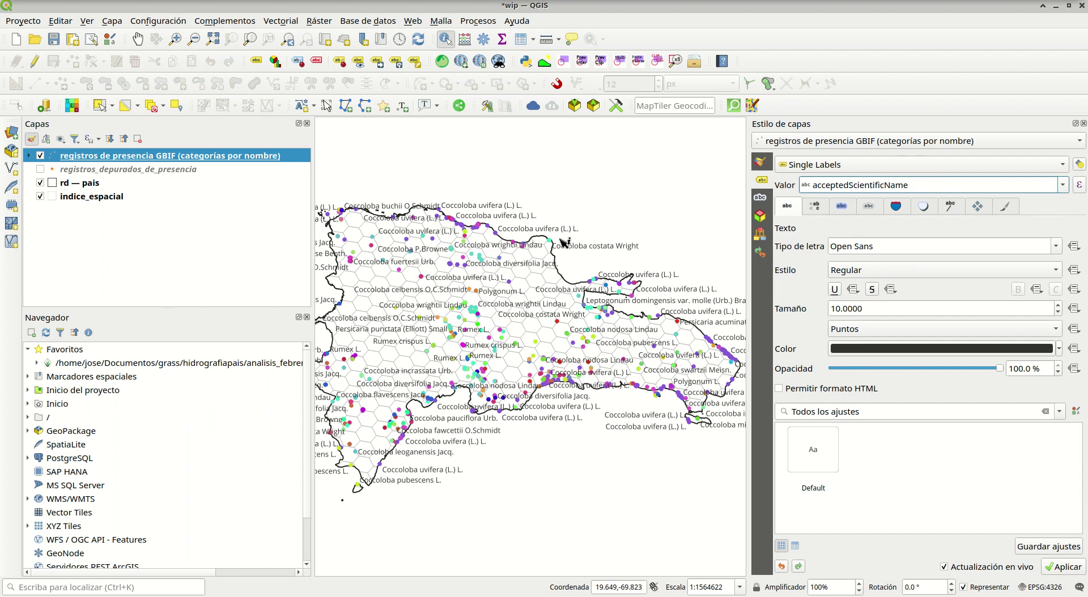
Format the labels as multiline by using a space as the split character, with automatic line splitting off.
click(825, 207)
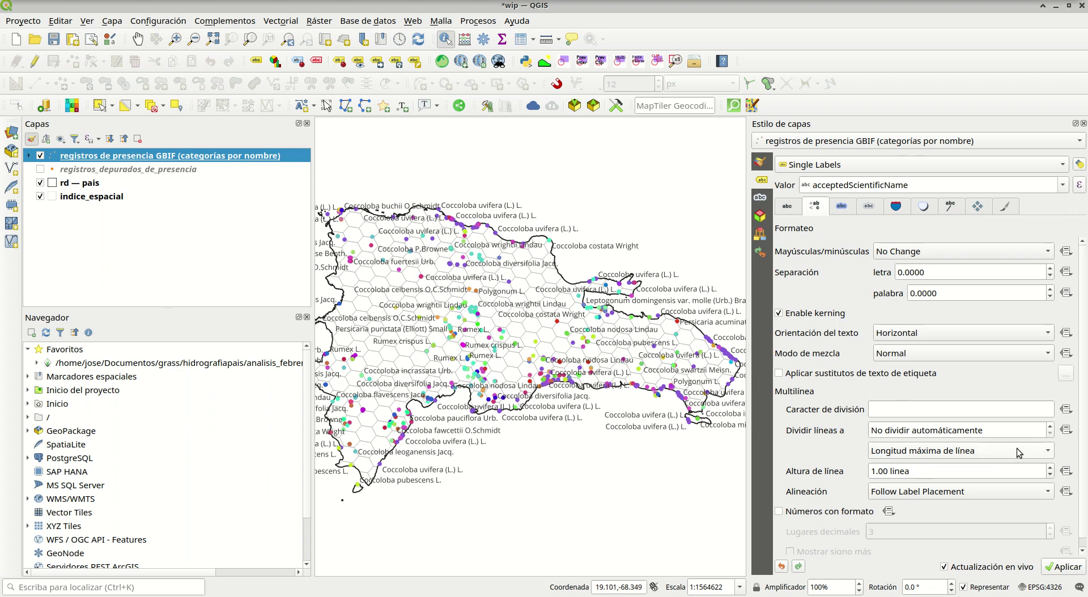
click(1037, 456)
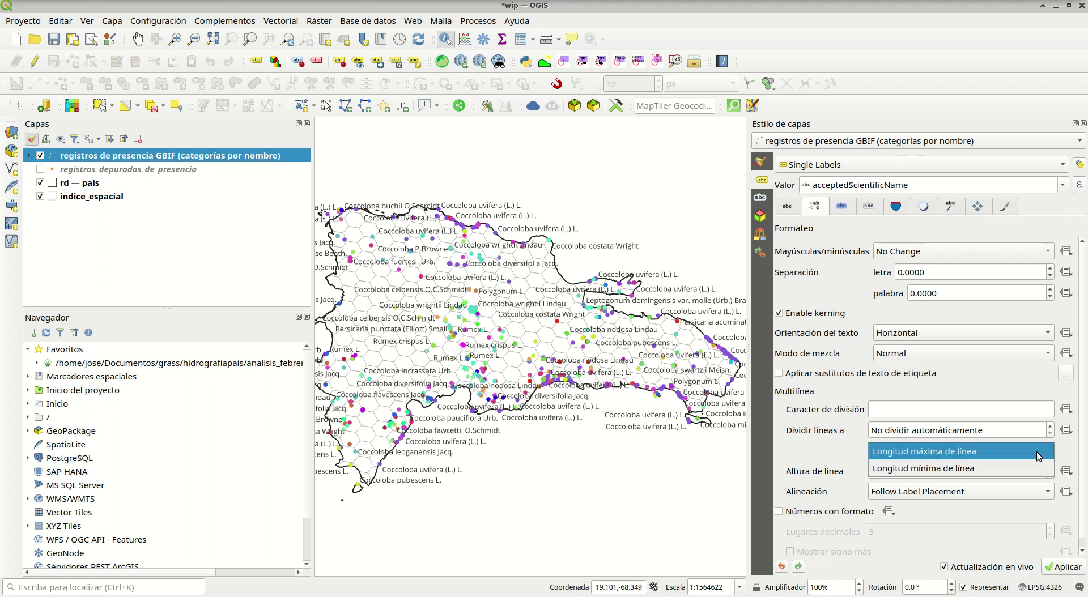
click(1038, 452)
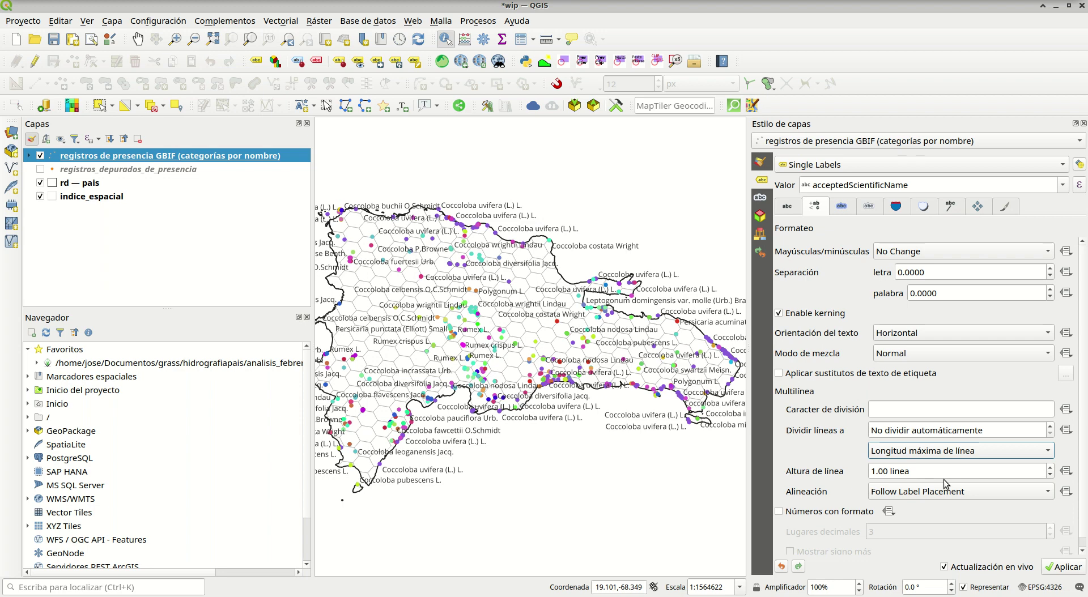
double_click(956, 431)
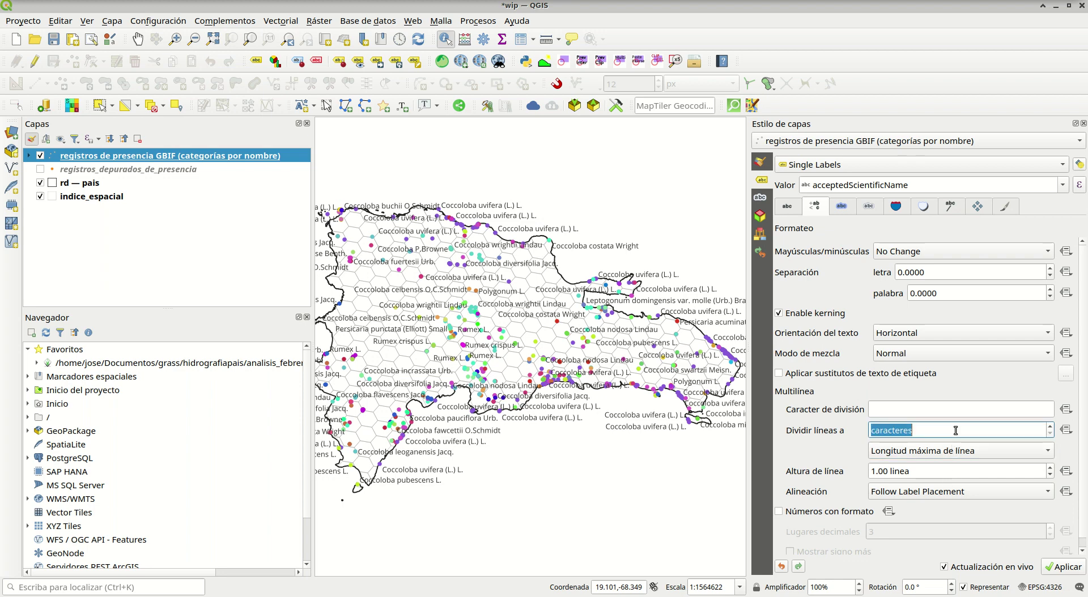
click(931, 430)
drag(932, 430, 723, 386)
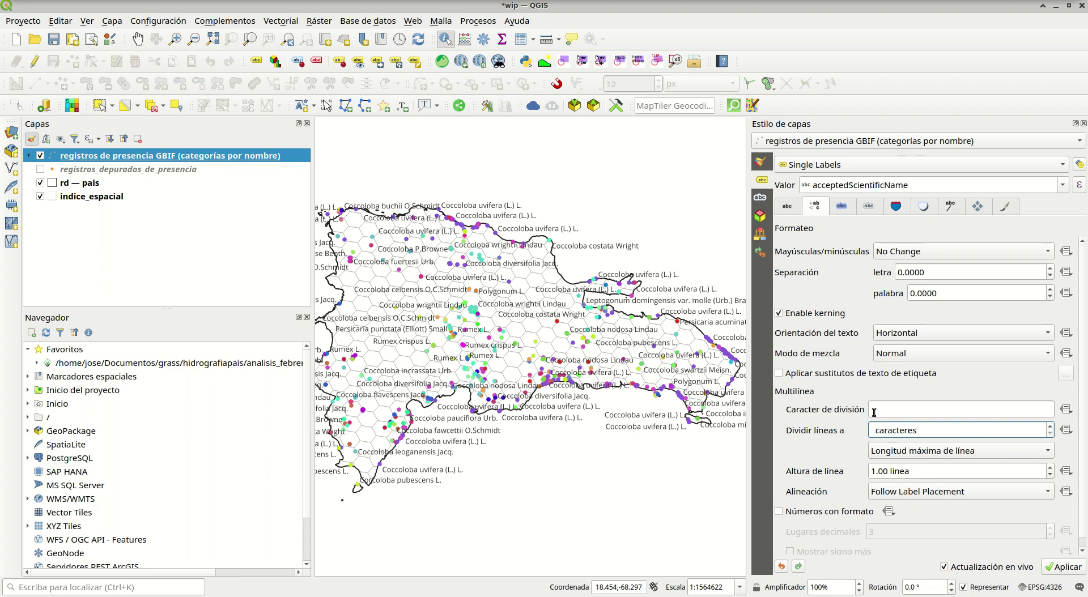
key(BackSpace)
key(BackSpace)
key(ctrl+a)
key(BackSpace)
key(shift+Tab)
key(shift+Tab)
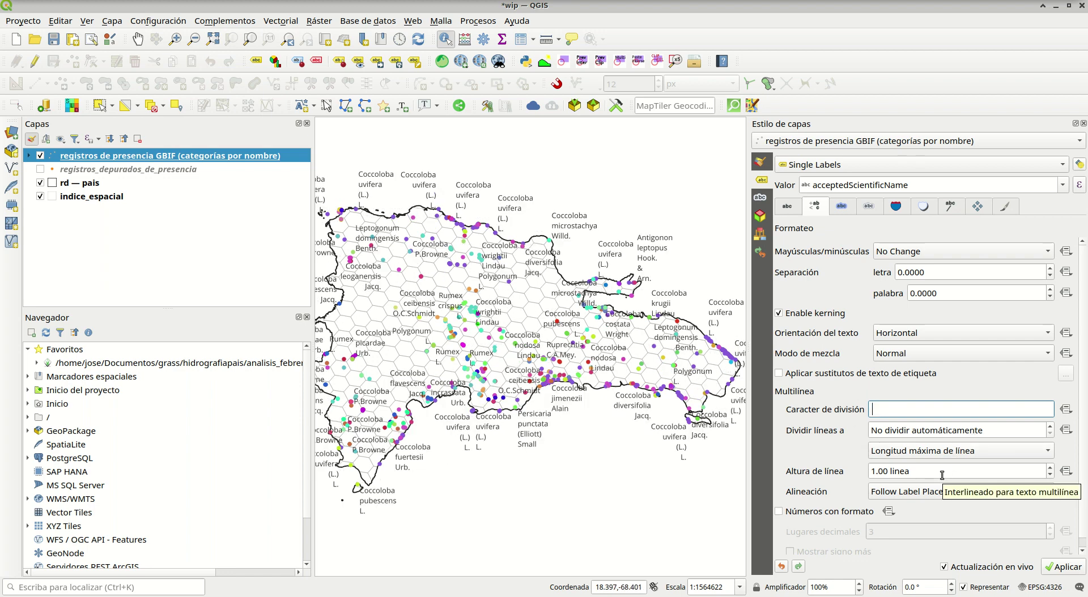
Set the labels' automatic line splitting to 10 characters.
click(1051, 427)
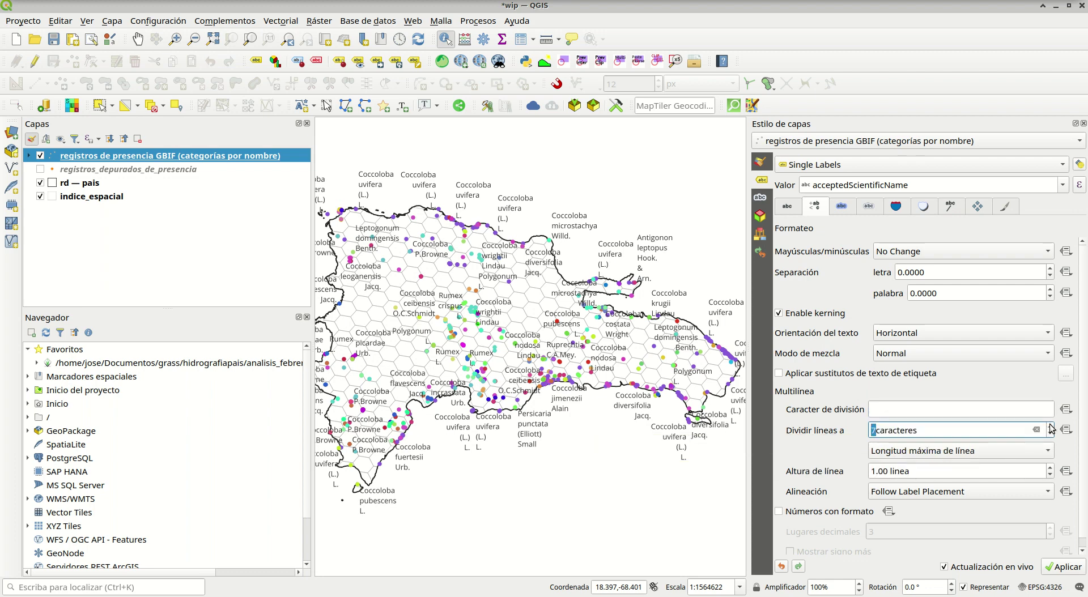
click(1051, 427)
double_click(952, 435)
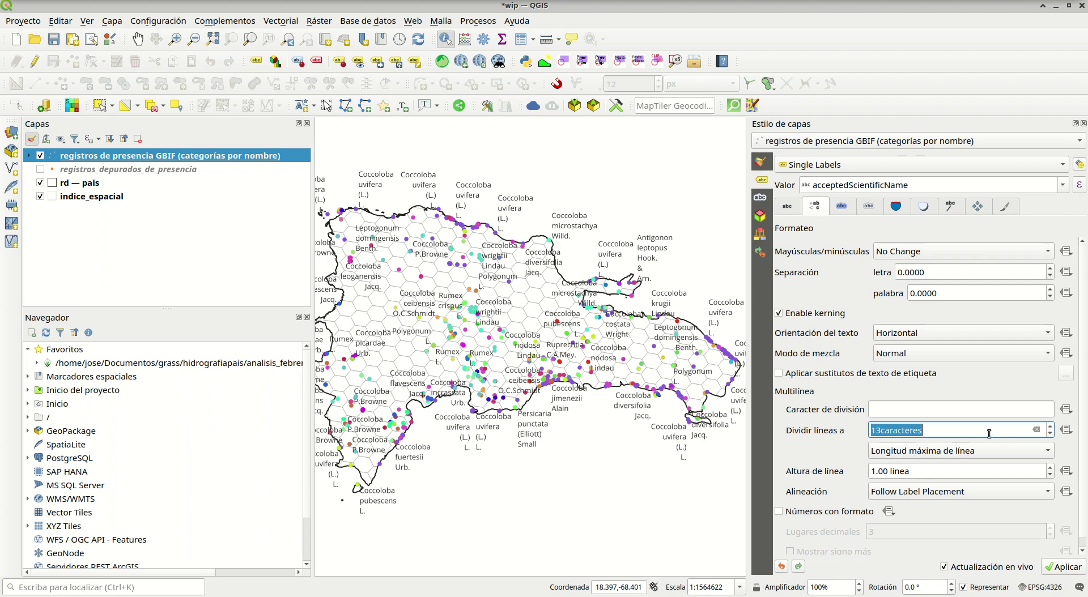
key(Tab)
key(shift+Tab)
key(Down)
key(Down)
key(Down)
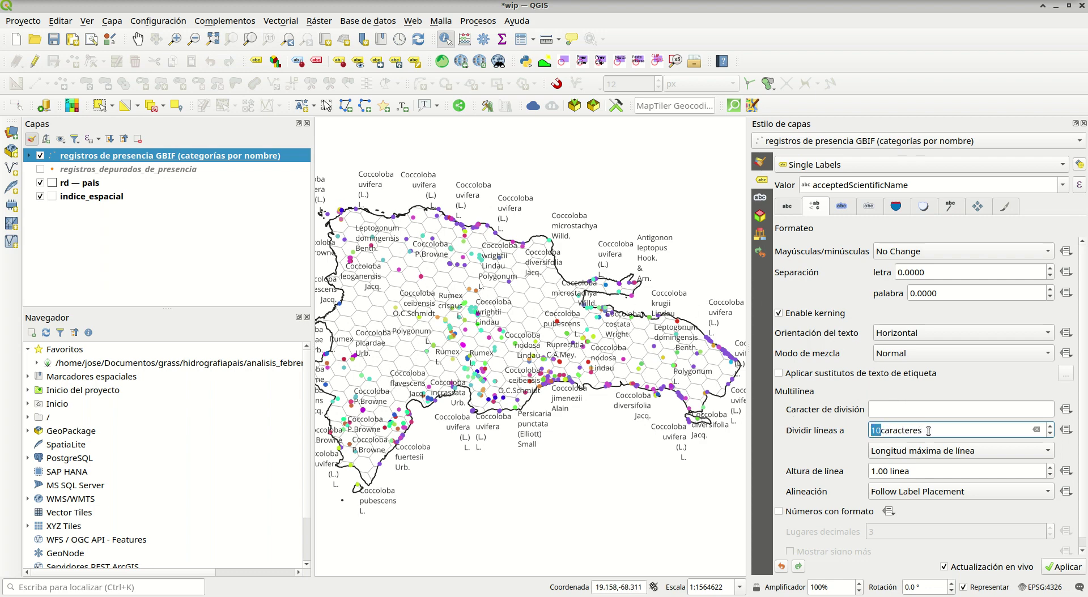
Split the label lines automatically using a minimum line length of 5 characters.
click(937, 457)
click(929, 471)
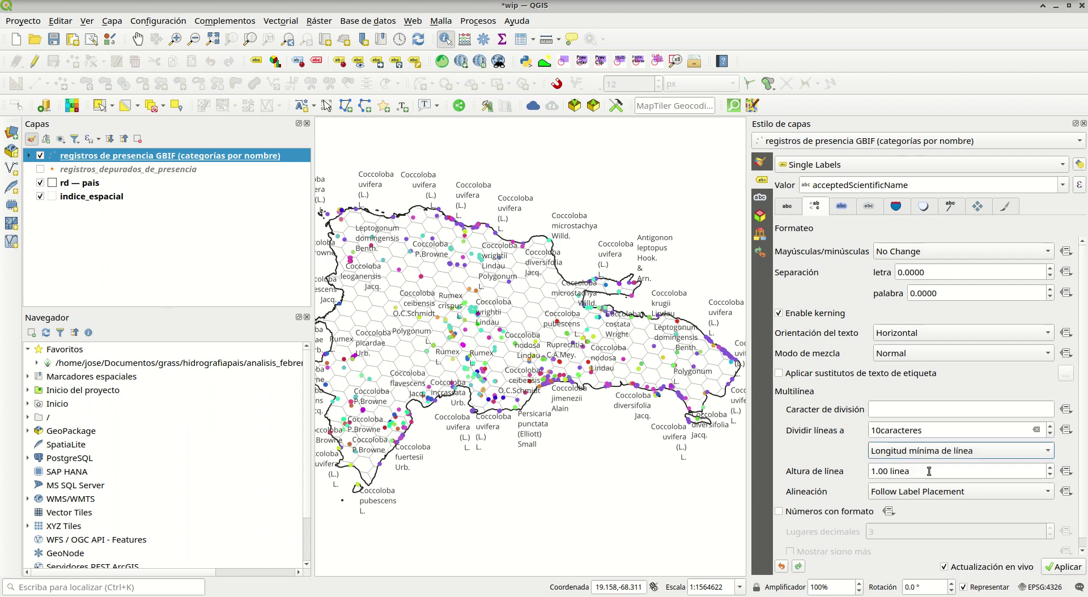
click(936, 430)
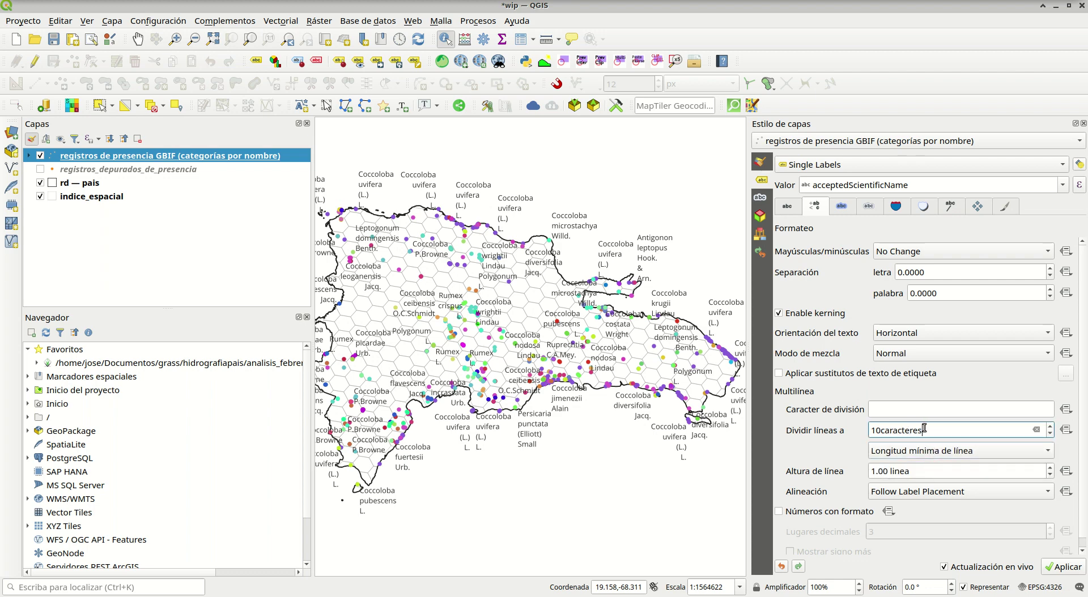
drag(924, 429, 845, 431)
text(5)
click(894, 406)
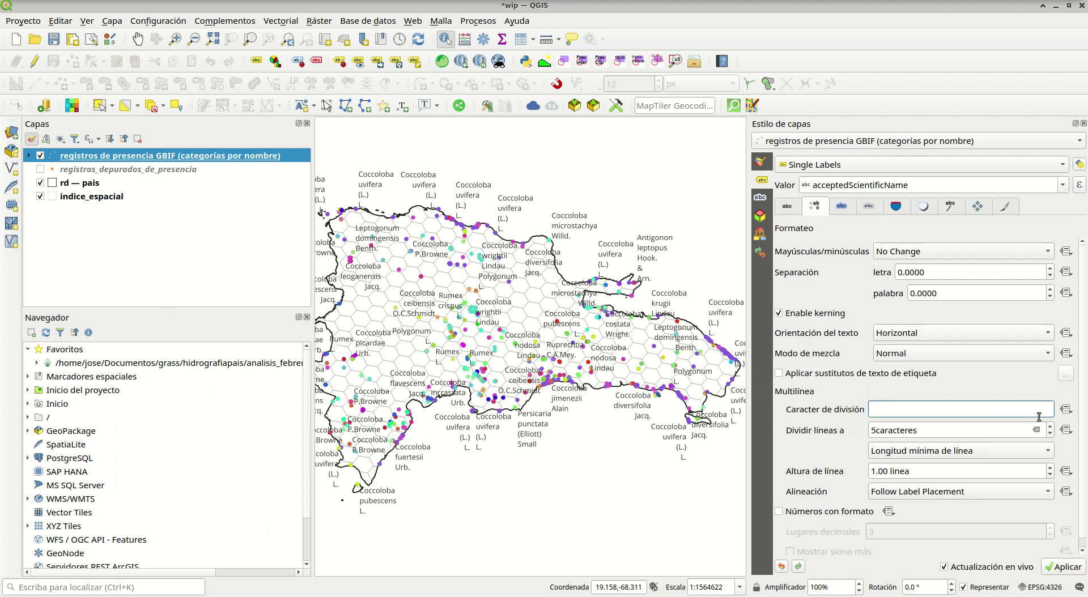
click(1023, 469)
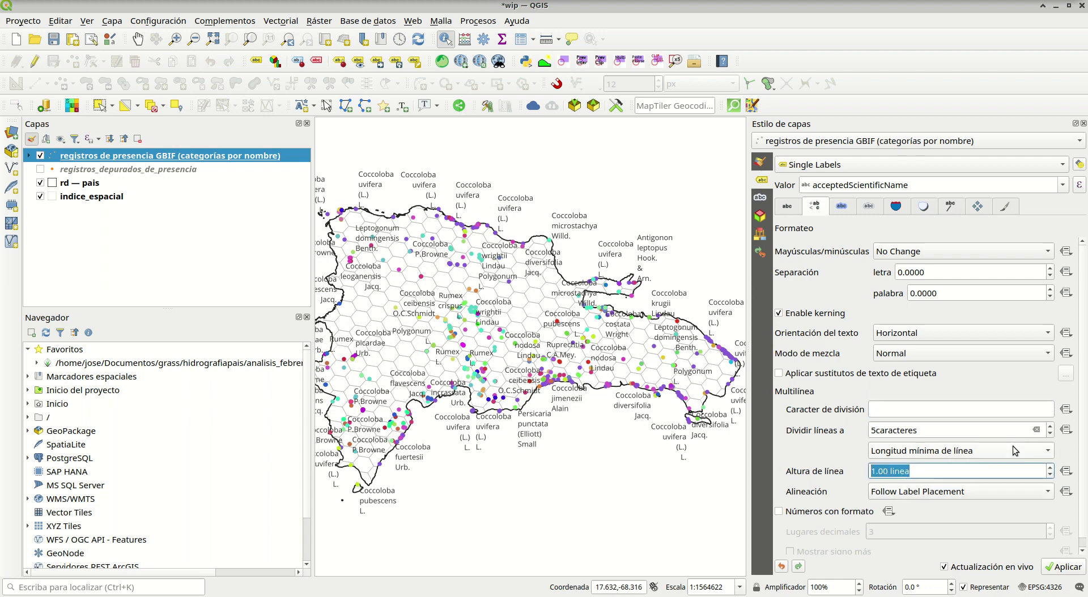
Examine the buffer, placement and rendering settings of the GBIF presence labels, including the available overlap modes.
click(937, 412)
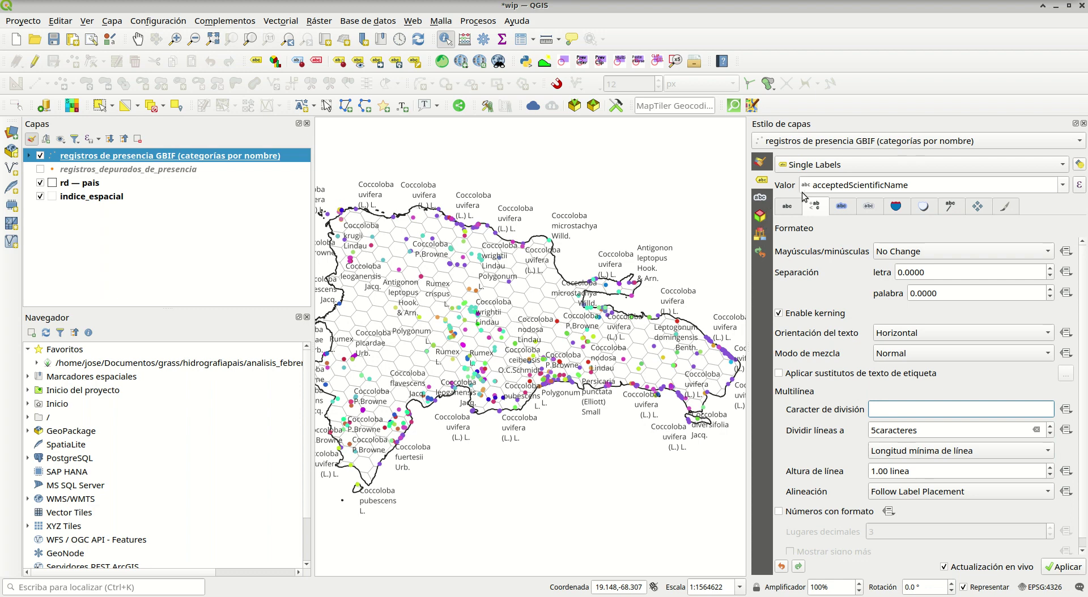
click(838, 208)
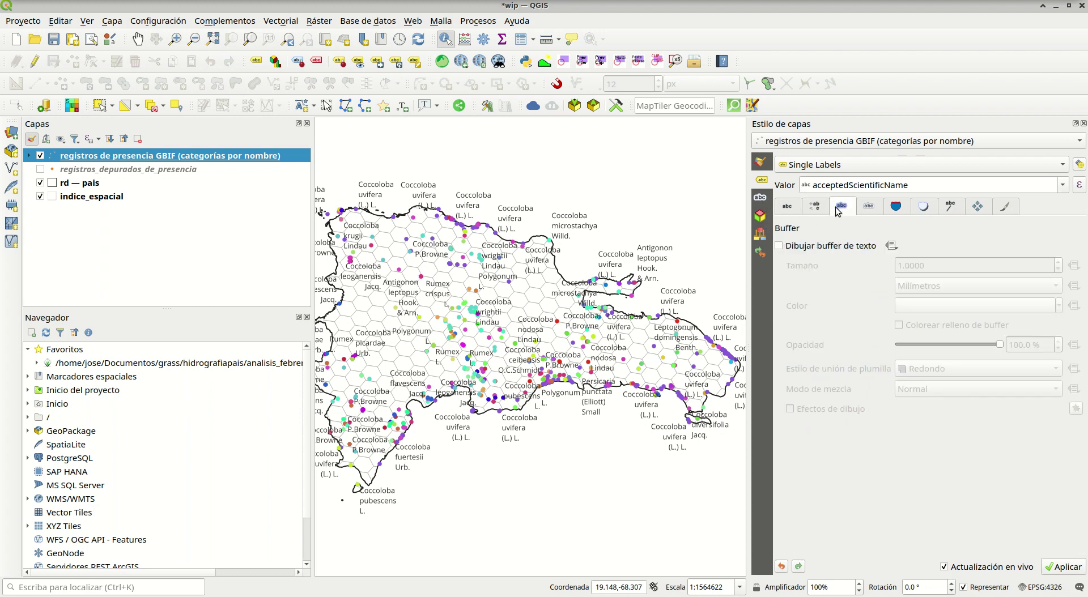
click(979, 209)
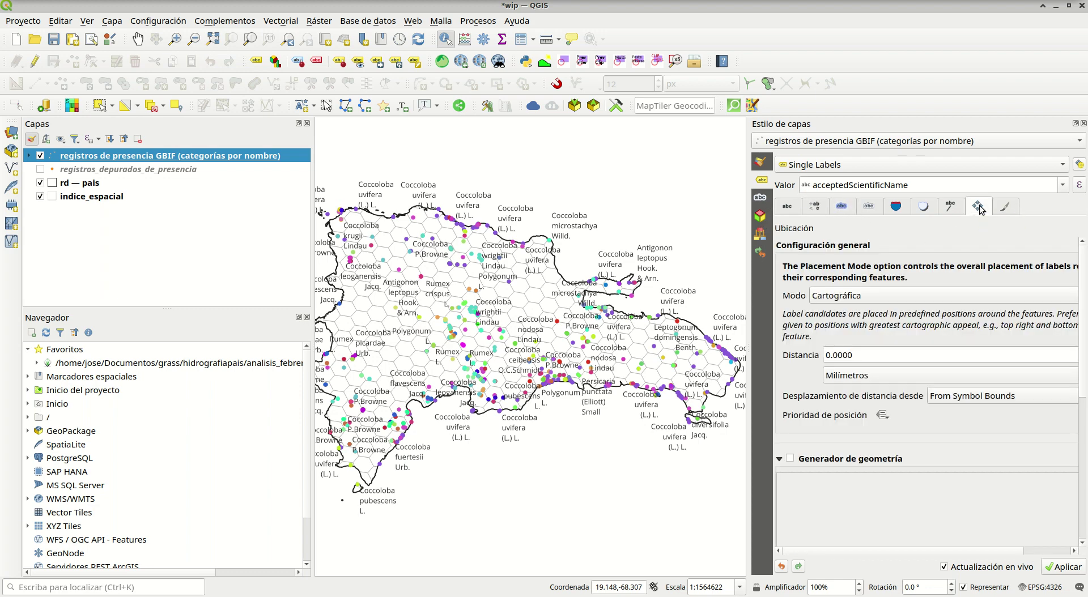
click(1005, 207)
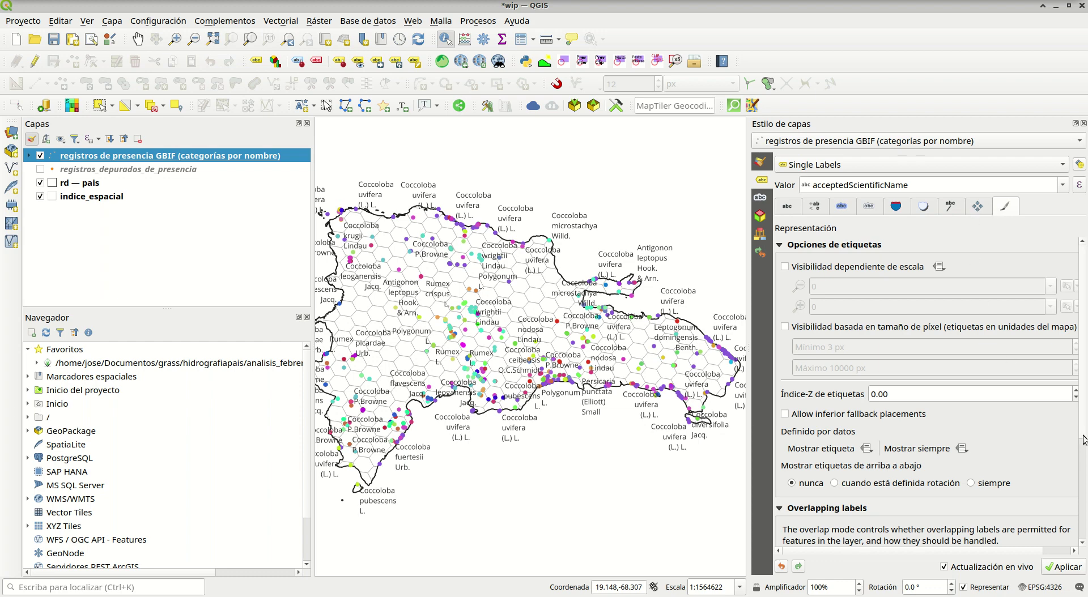
scroll(926, 391, down, 5)
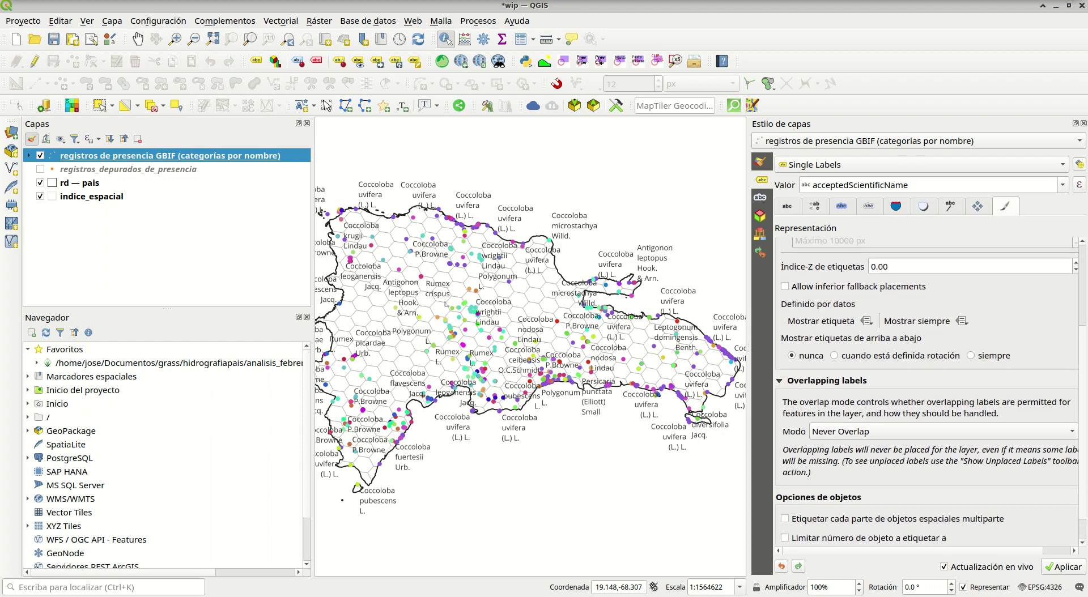
scroll(903, 405, down, 3)
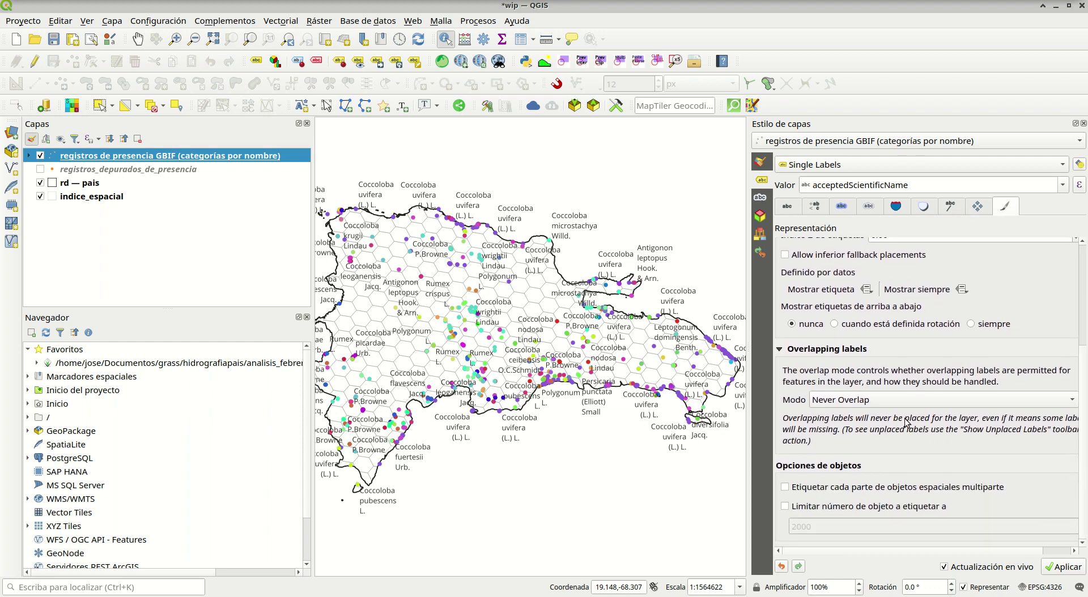
click(904, 404)
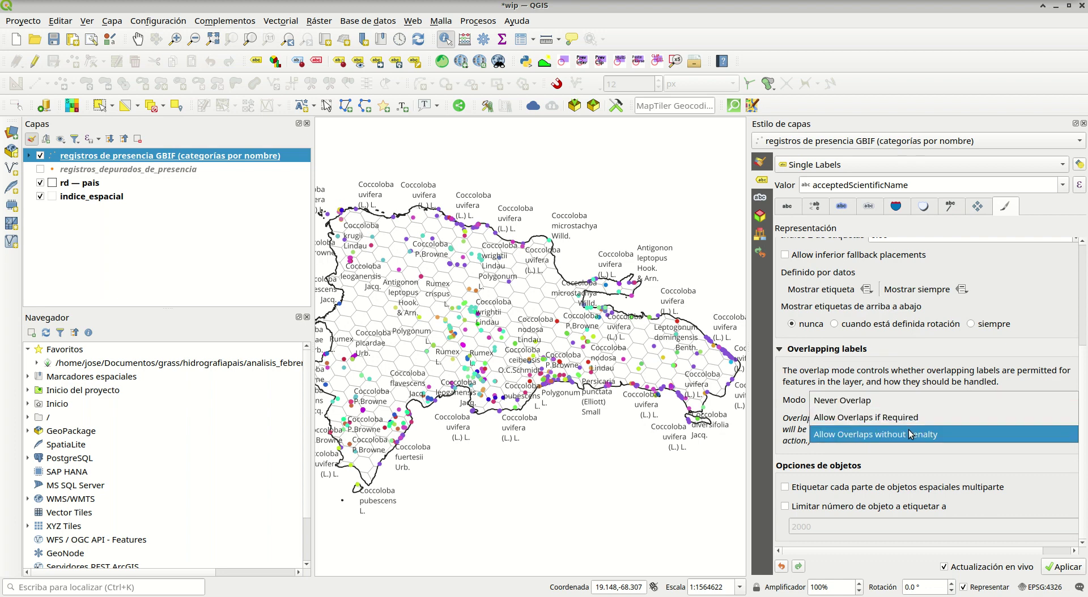
click(878, 400)
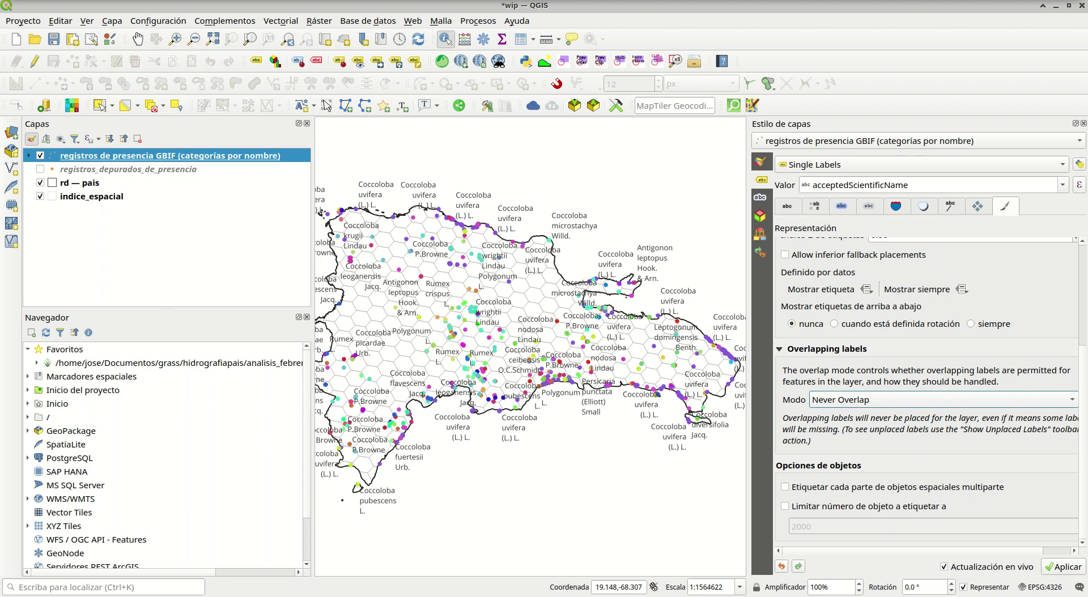
mouse_move(1082, 476)
mouse_down()
mouse_move(1082, 458)
mouse_move(1082, 479)
mouse_up()
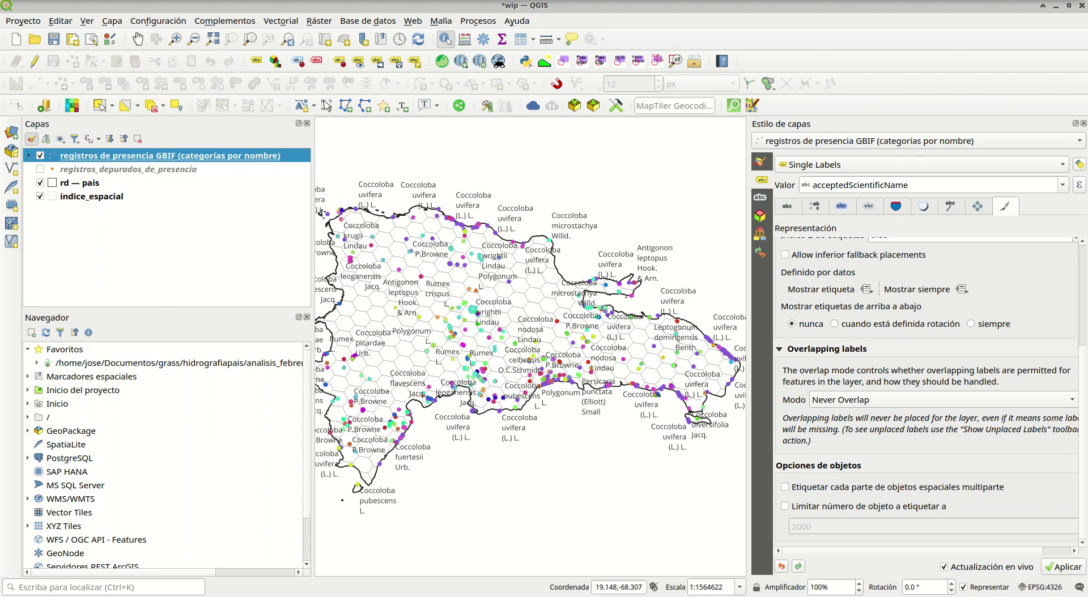
click(978, 205)
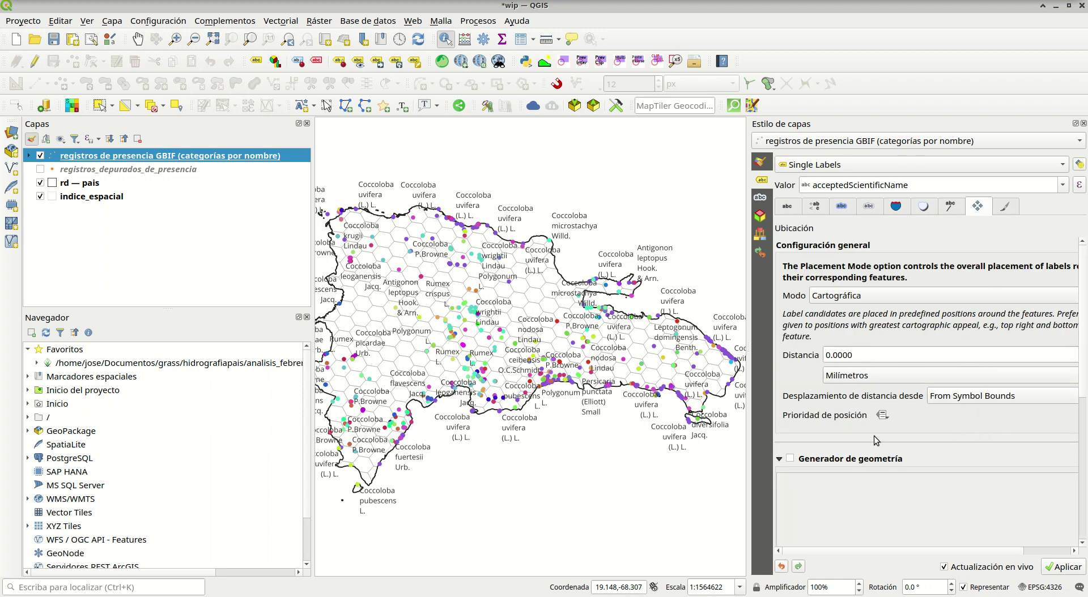
scroll(985, 311, down, 5)
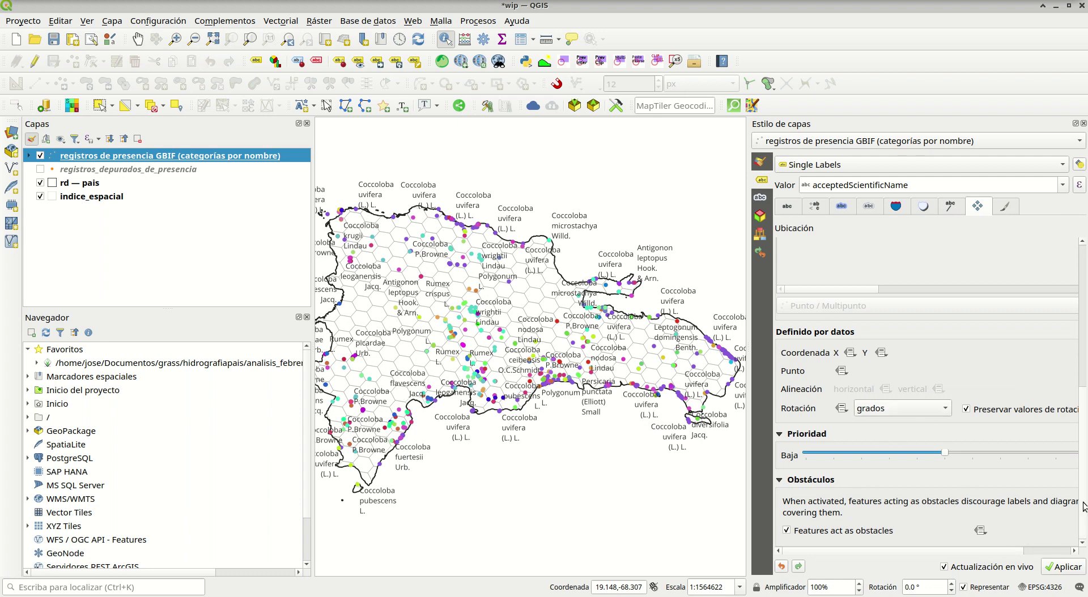
scroll(1084, 519, up, 5)
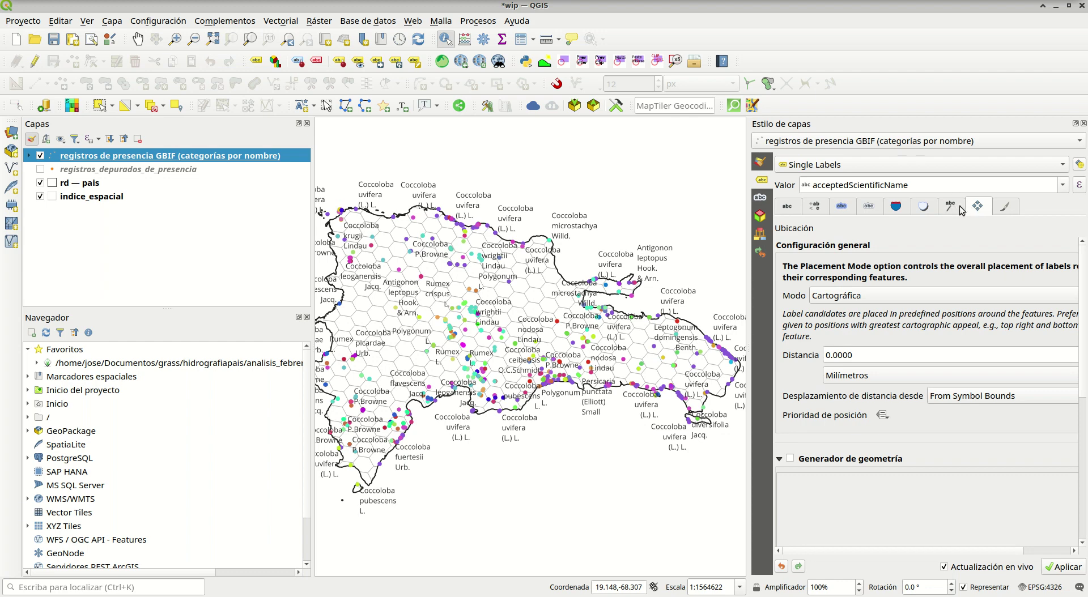
Try the label overlap modes Allow Overlaps if Required and Allow Overlaps without Penalty on the GBIF presence labels.
click(1005, 205)
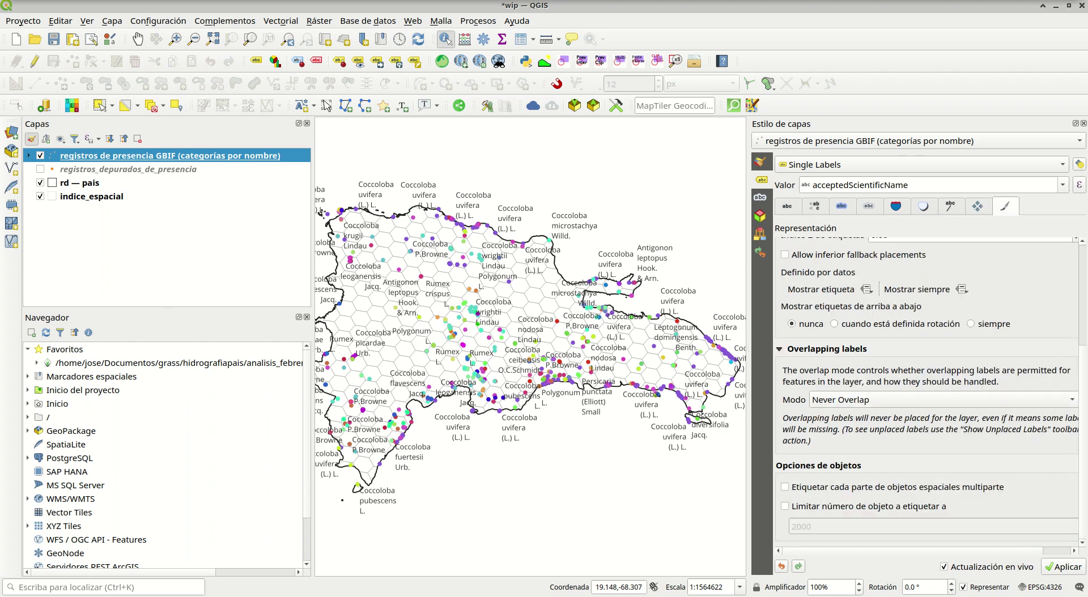
click(1004, 399)
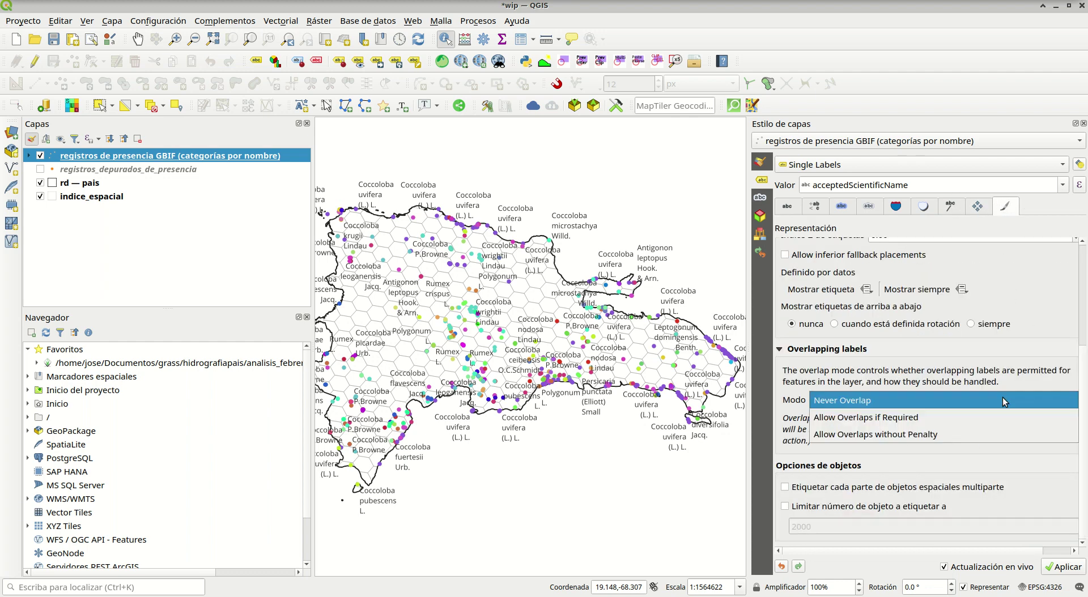
click(999, 419)
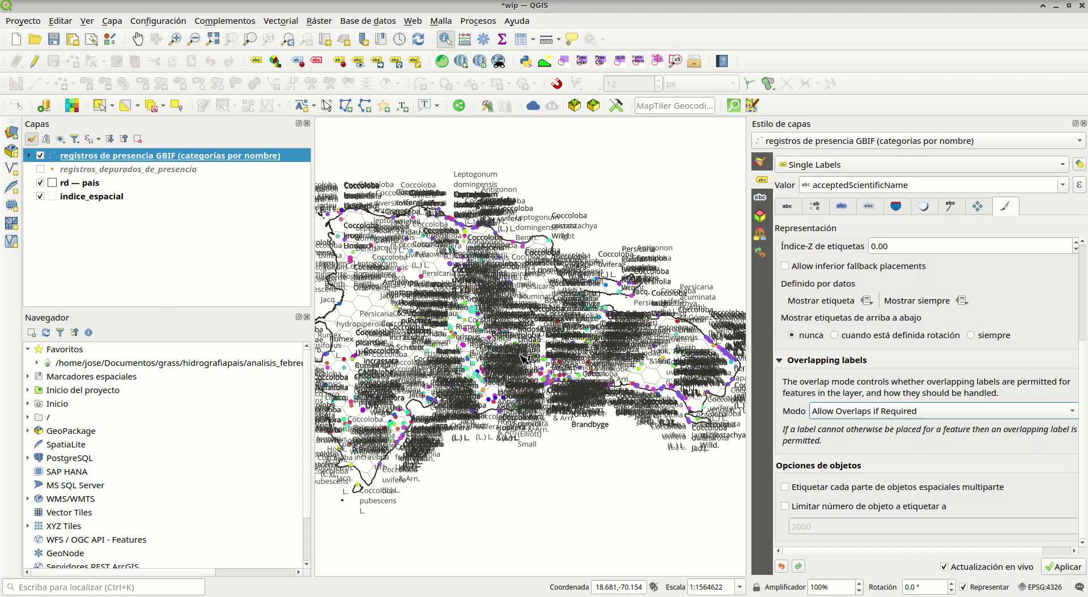
click(932, 407)
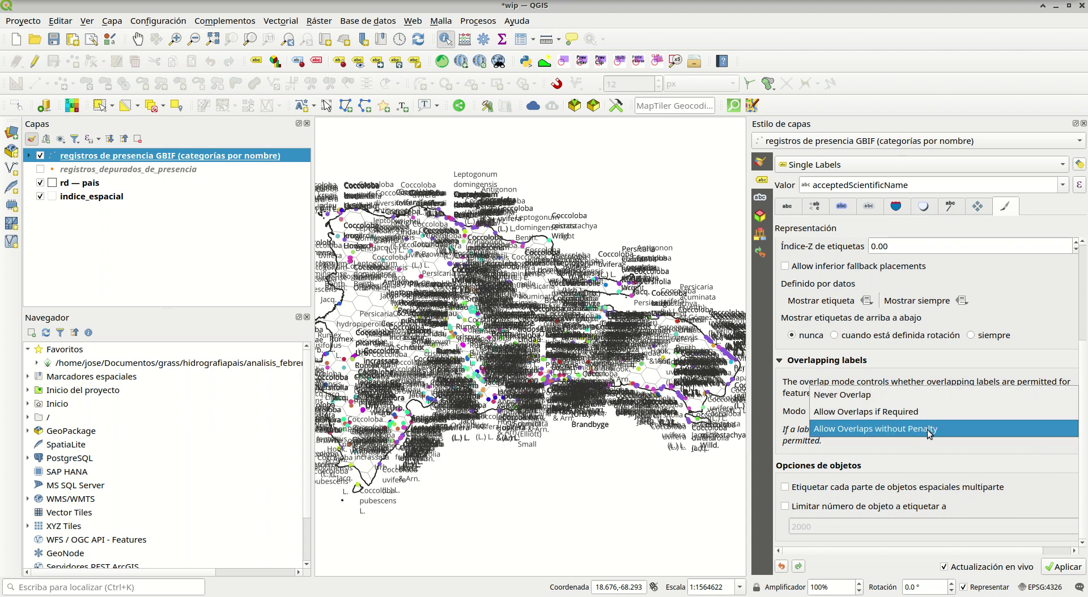
click(929, 434)
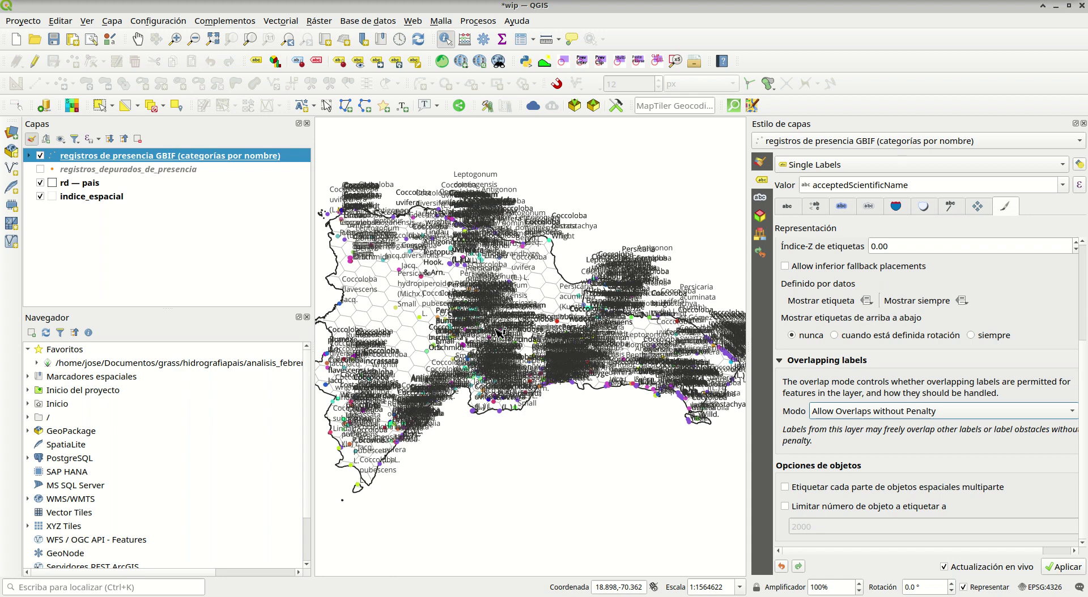
Set the label overlap mode to Allow Overlaps if Required and inspect the species labels at close range.
scroll(499, 334, up, 2)
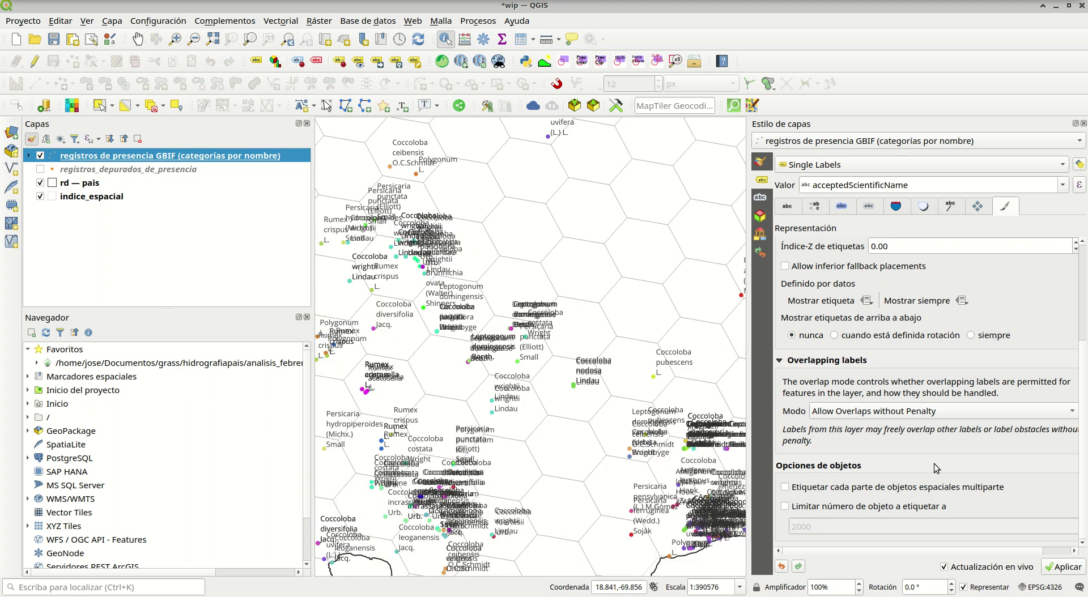
click(939, 419)
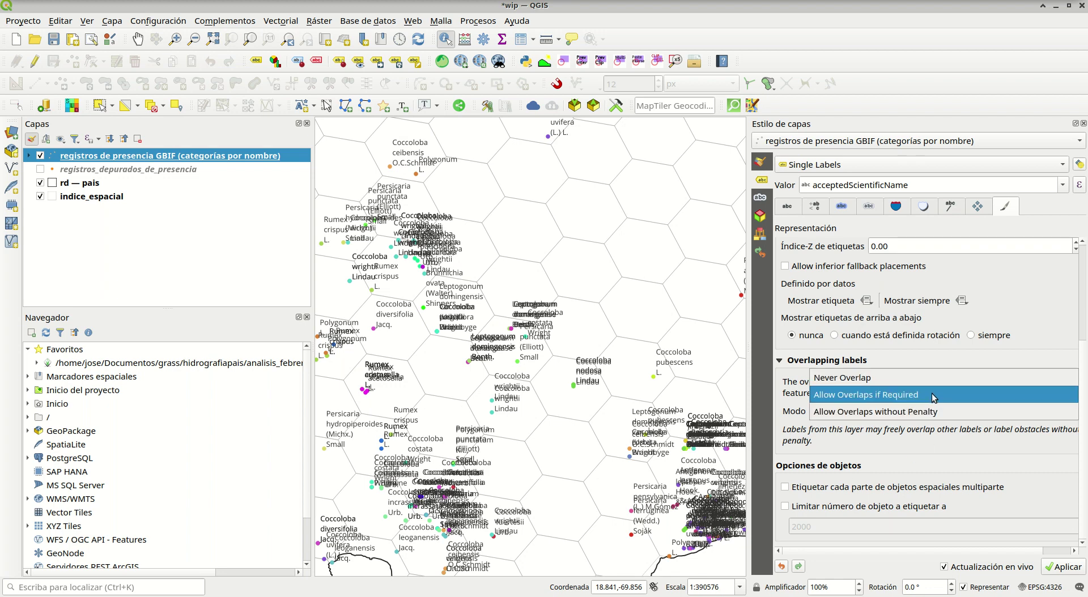
click(932, 395)
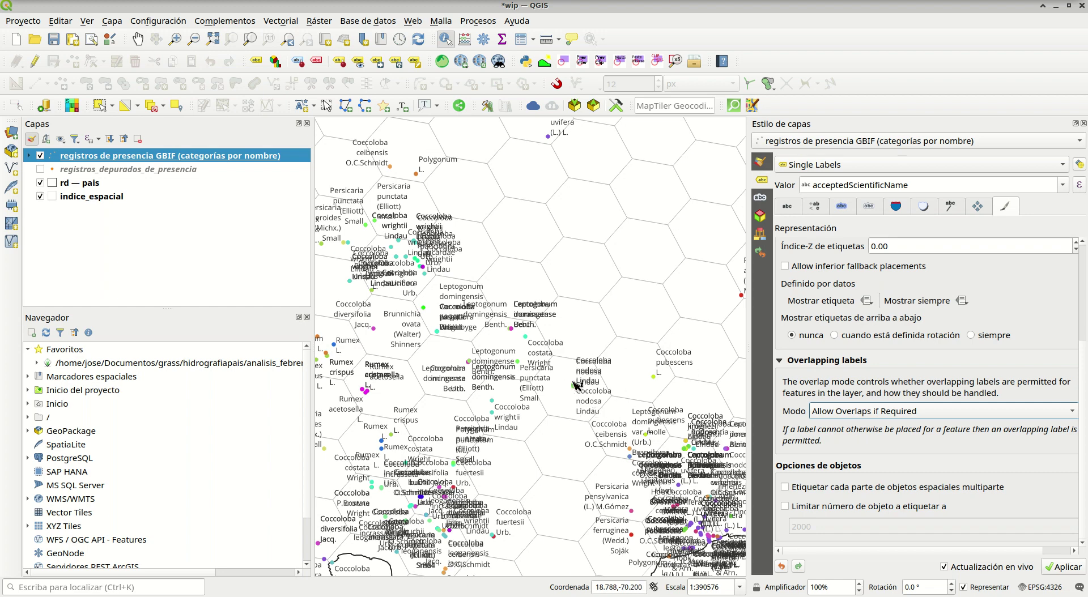
scroll(574, 385, up, 2)
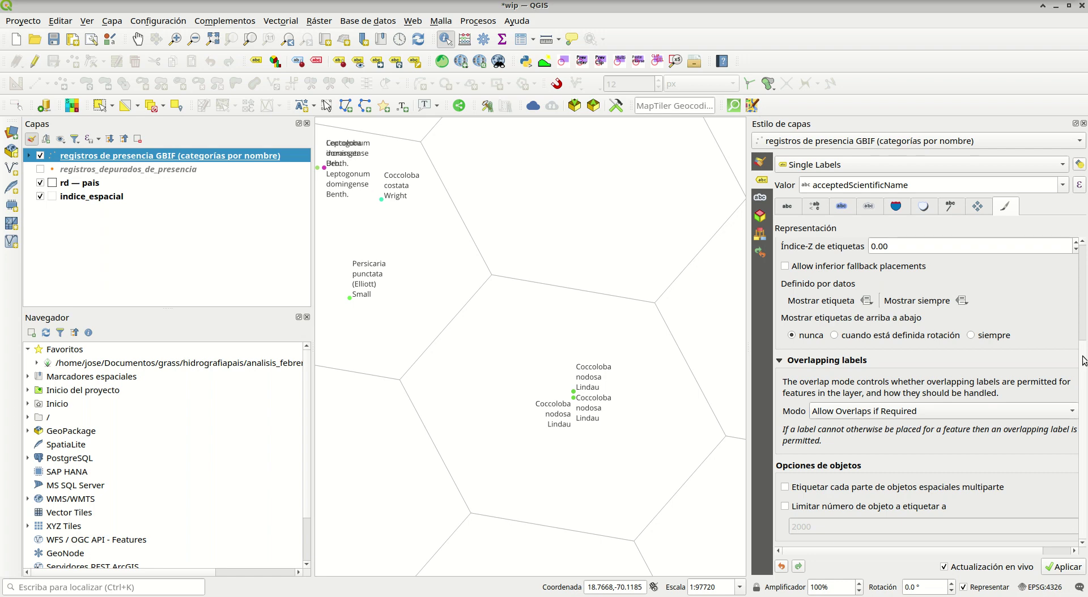
scroll(1084, 333, up, 1)
scroll(1084, 333, up, 2)
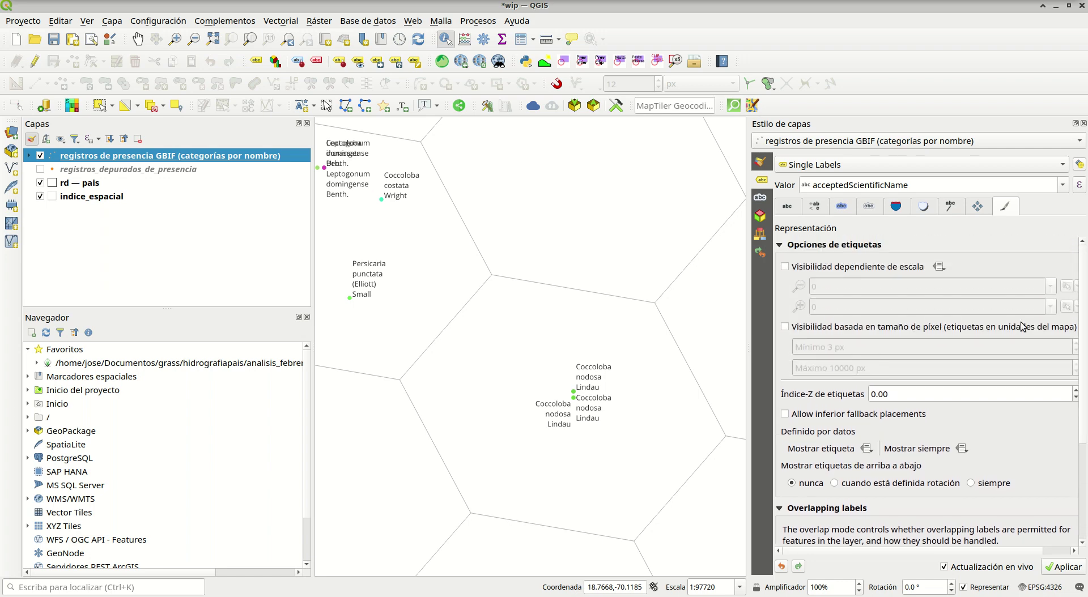
Show the full extent of the GBIF presence layer and set its label overlap mode to Never Overlap.
right_click(84, 159)
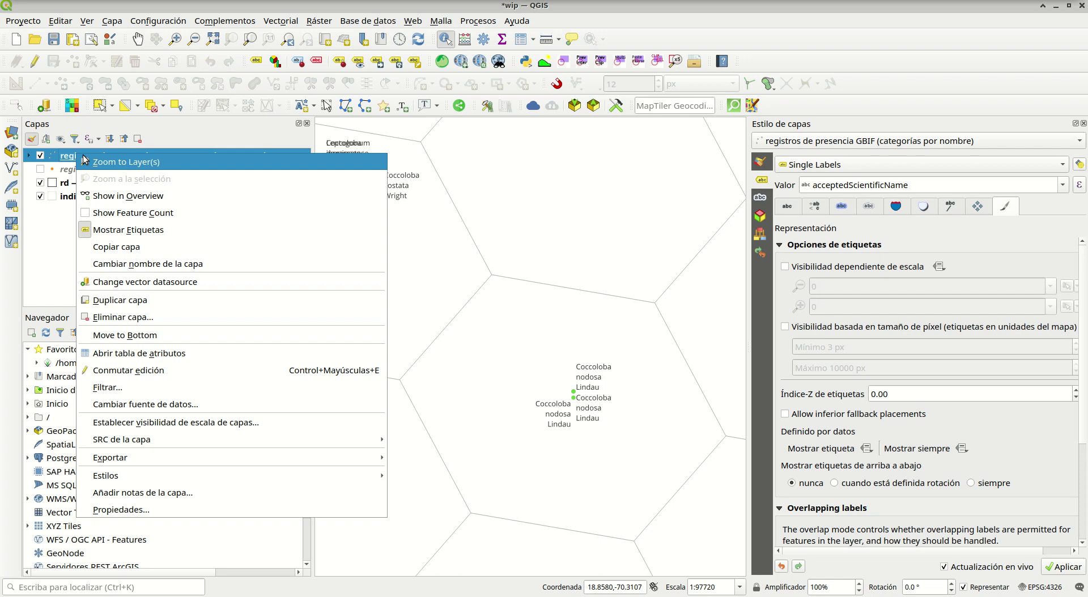
click(85, 161)
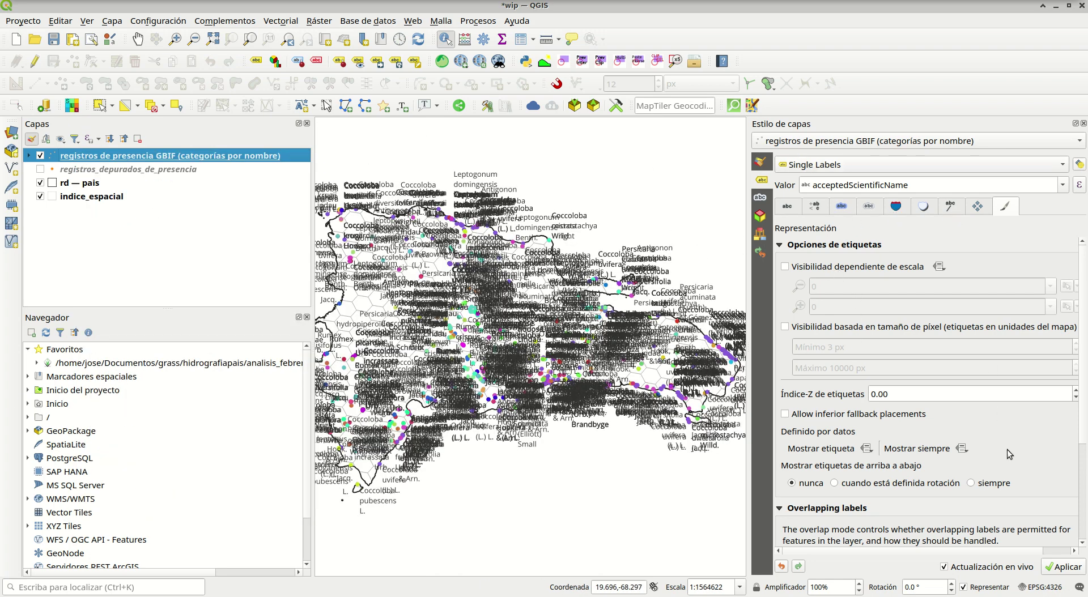
scroll(1085, 466, down, 3)
click(891, 417)
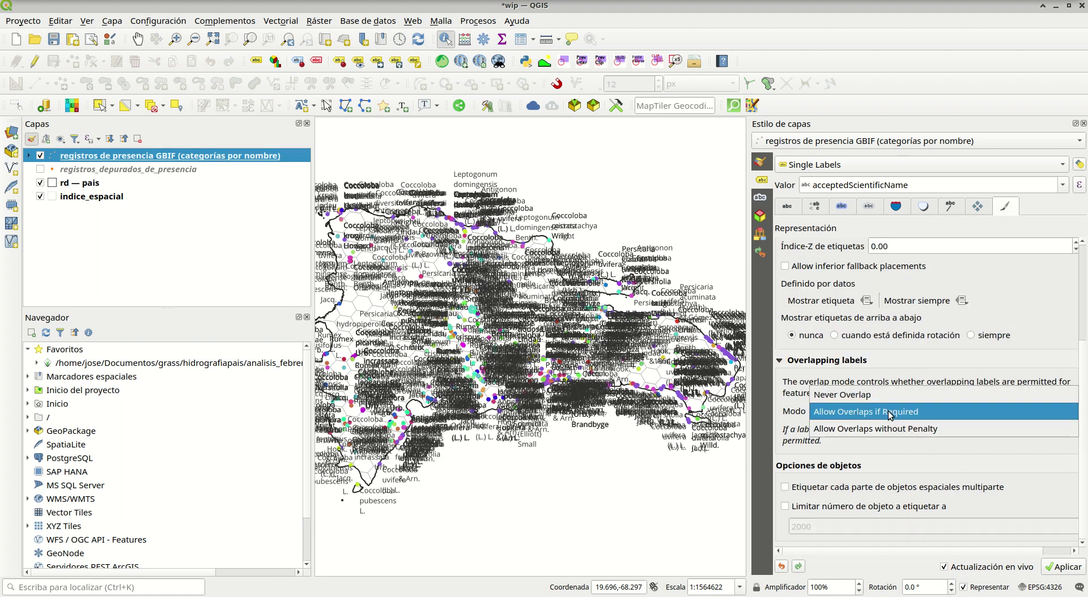
click(898, 400)
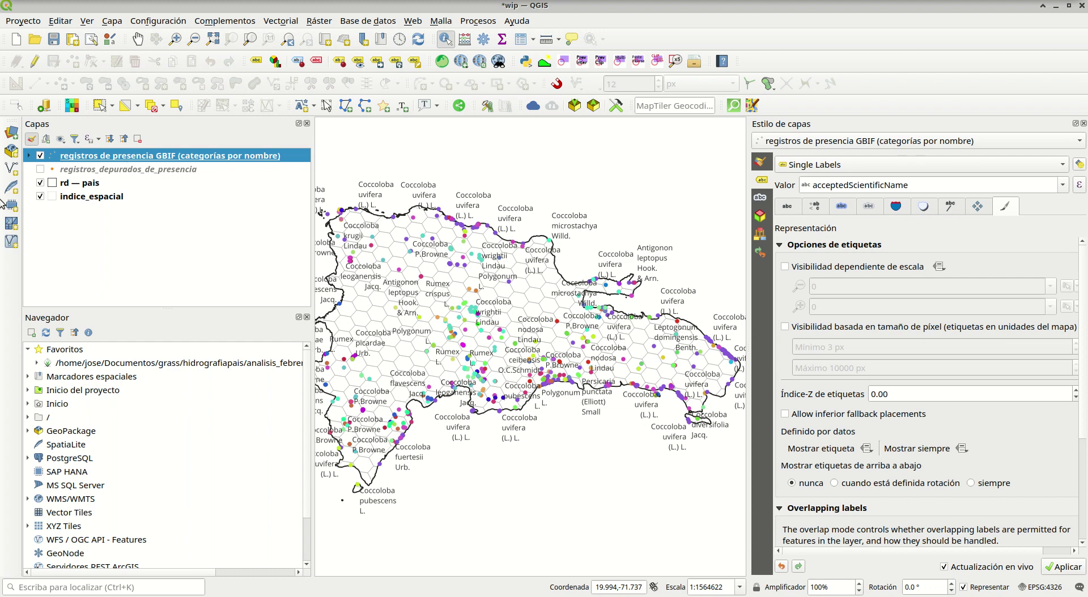
Change the symbology of the GBIF presence layer to the point cluster renderer (Grupo de puntos).
click(793, 208)
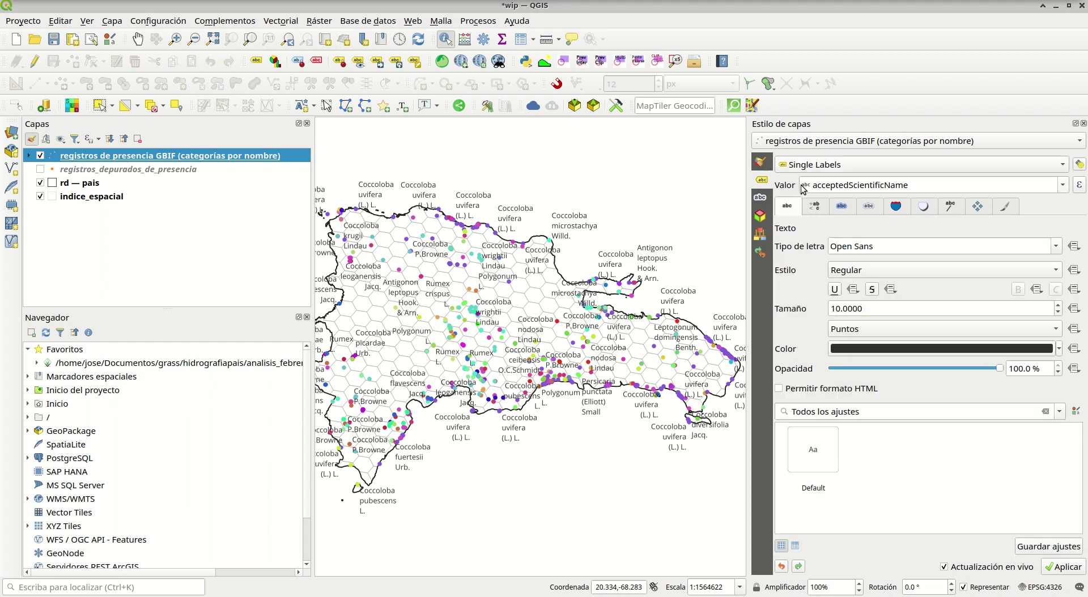
click(760, 162)
click(817, 141)
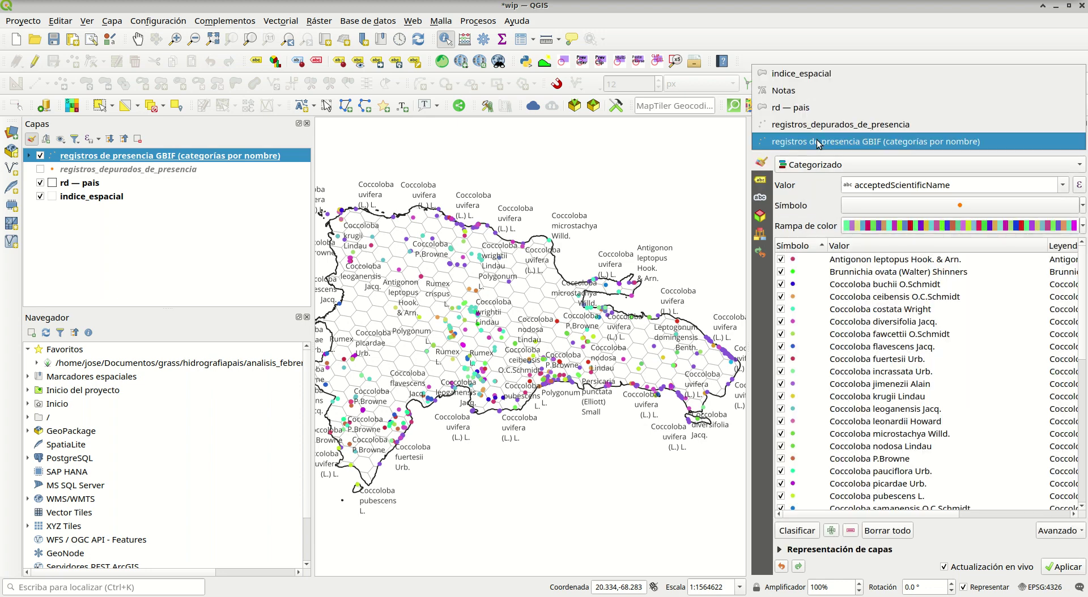
click(819, 142)
click(827, 165)
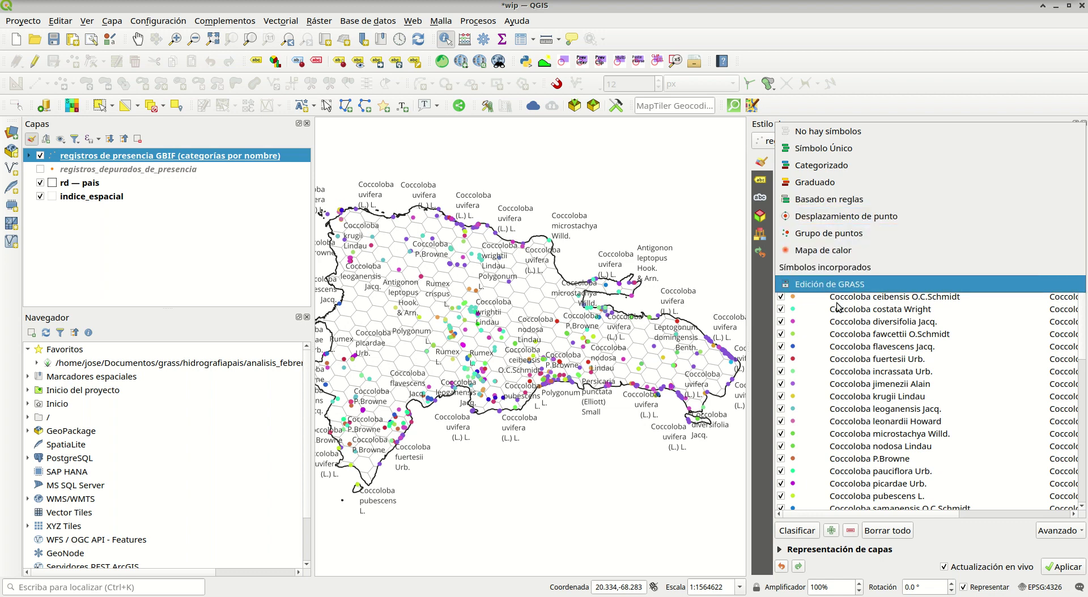
click(855, 240)
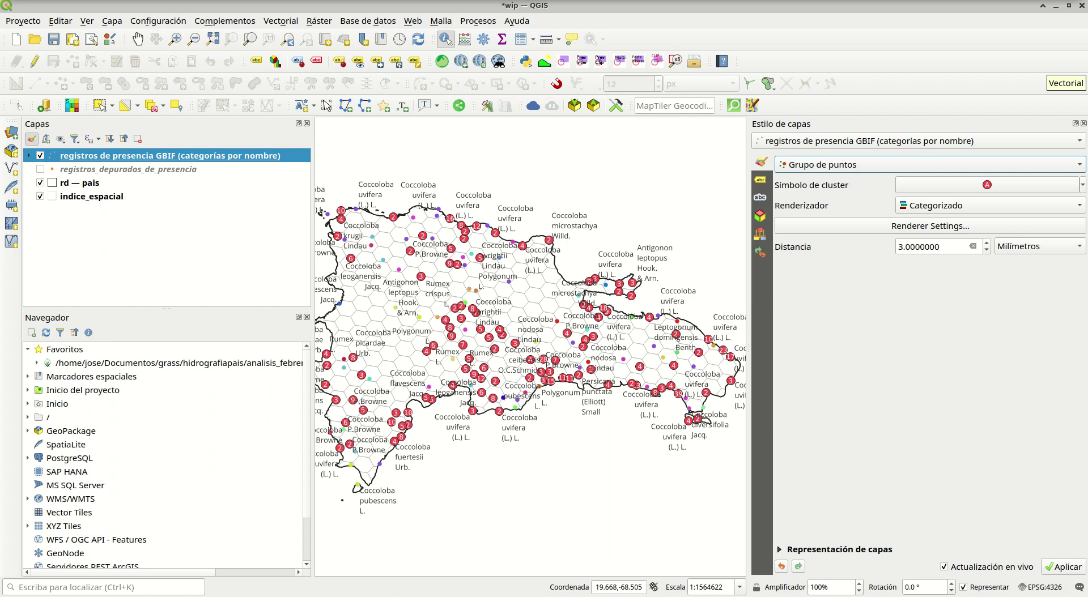
Set the unit of the cluster distance to map units (Unidades del mapa).
drag(950, 247, 873, 246)
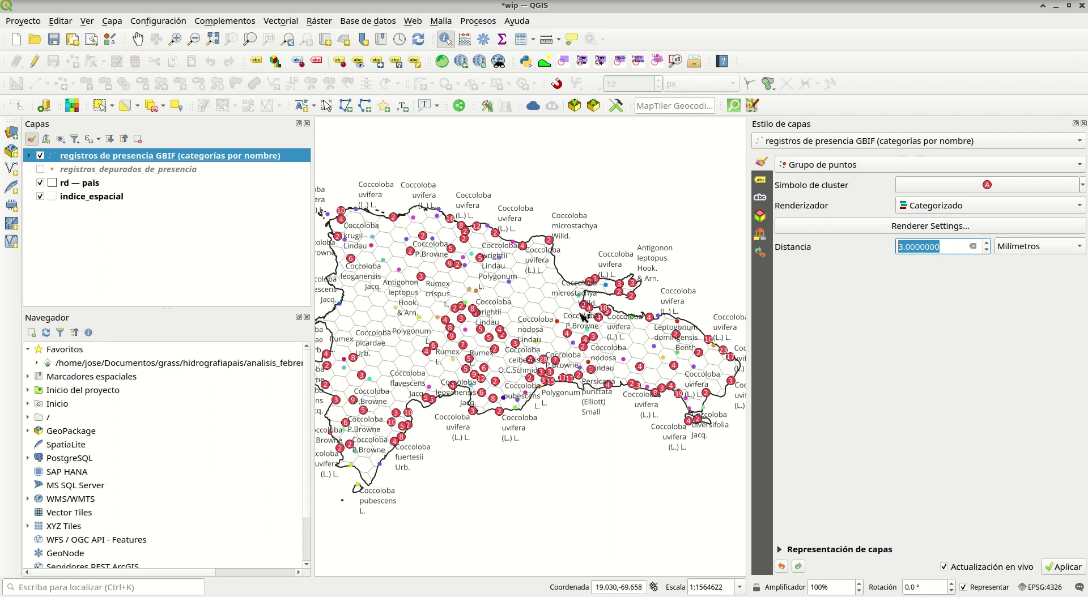
click(1022, 247)
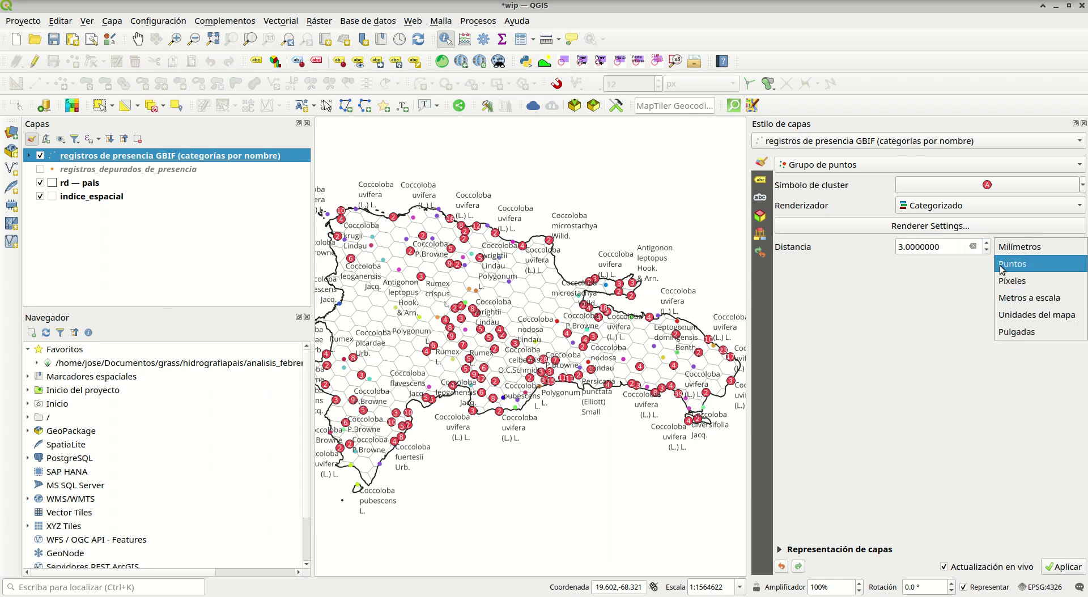
click(950, 302)
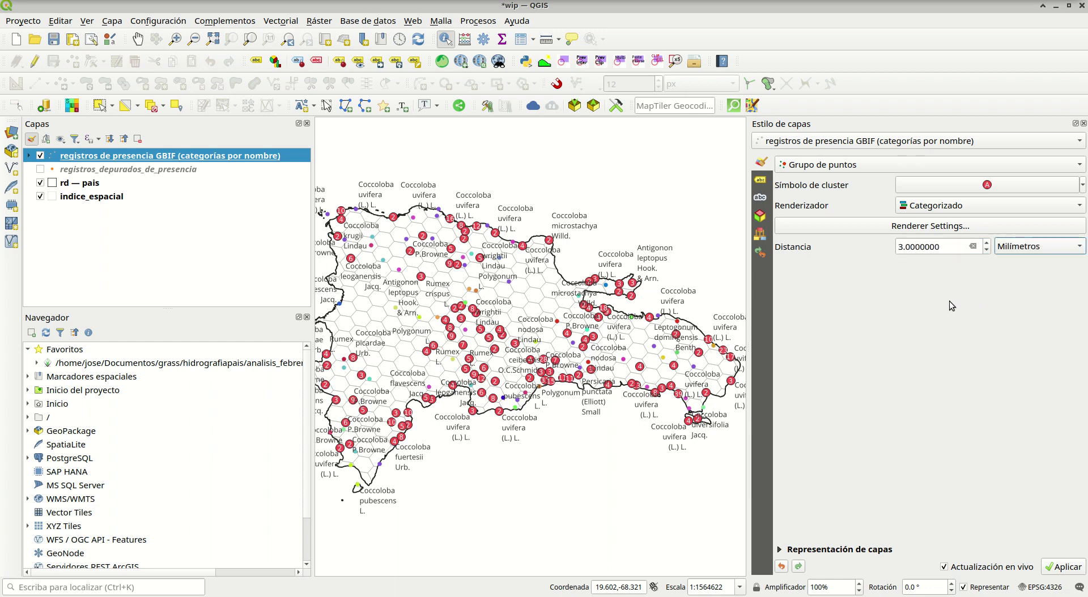
click(1012, 247)
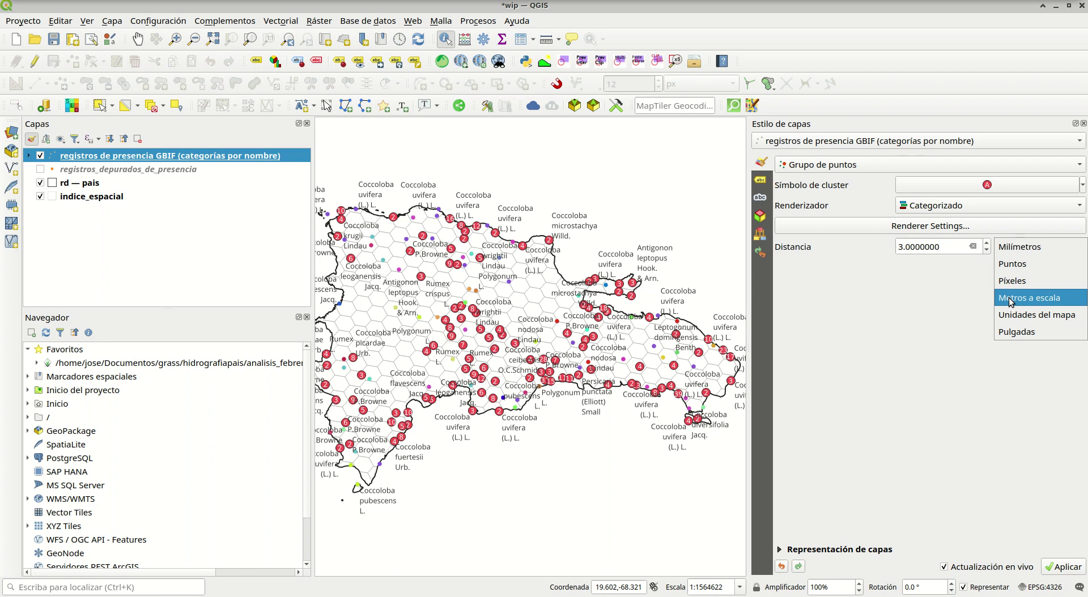
click(1037, 315)
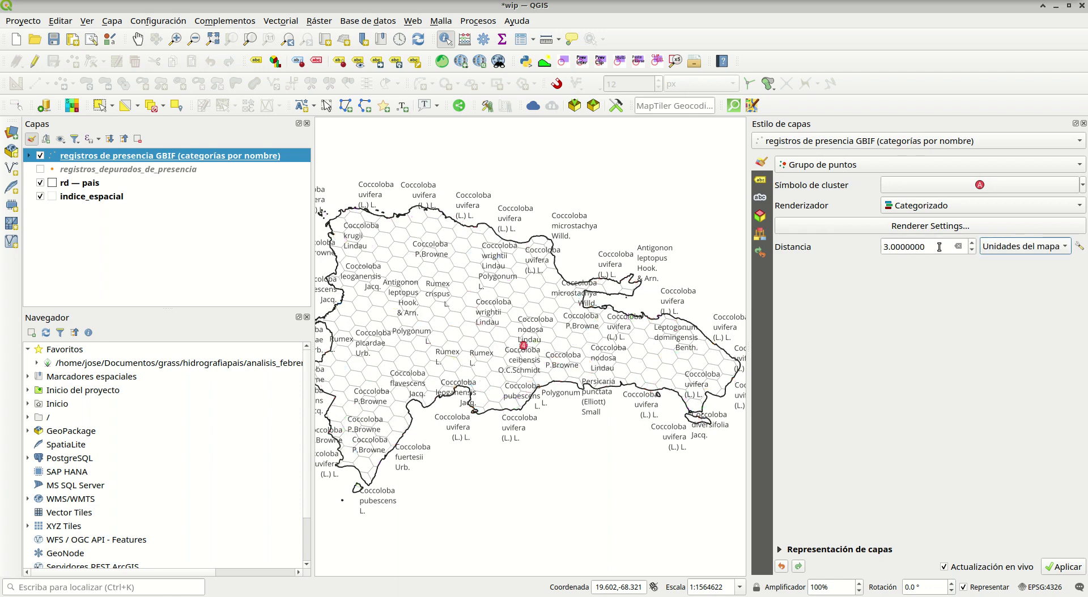
Set the cluster distance of the GBIF presence layer to 0.05 map units.
drag(939, 247, 781, 229)
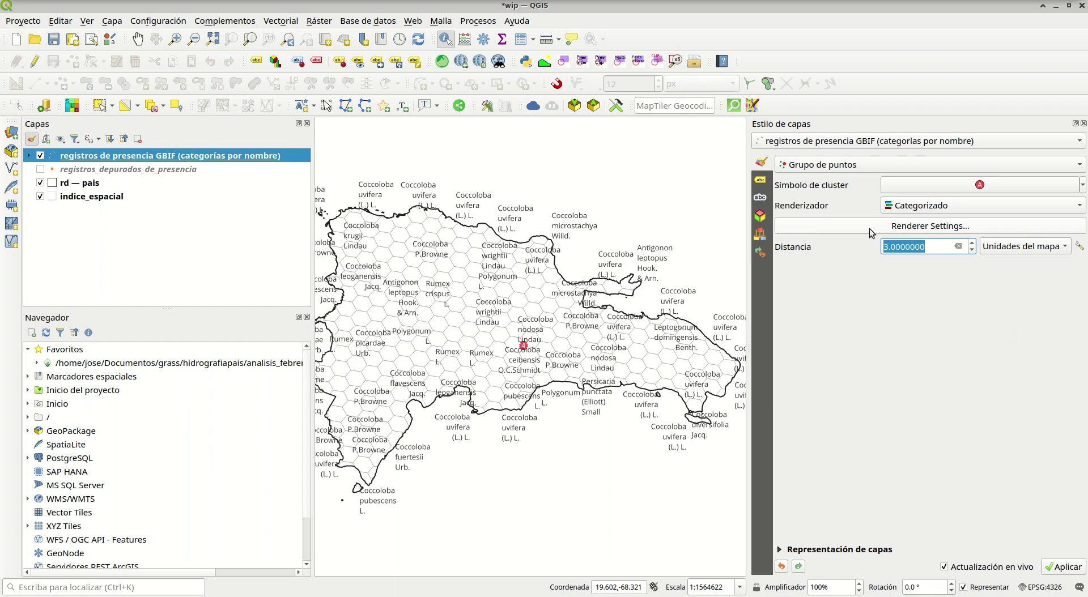
key(Down)
key(Down)
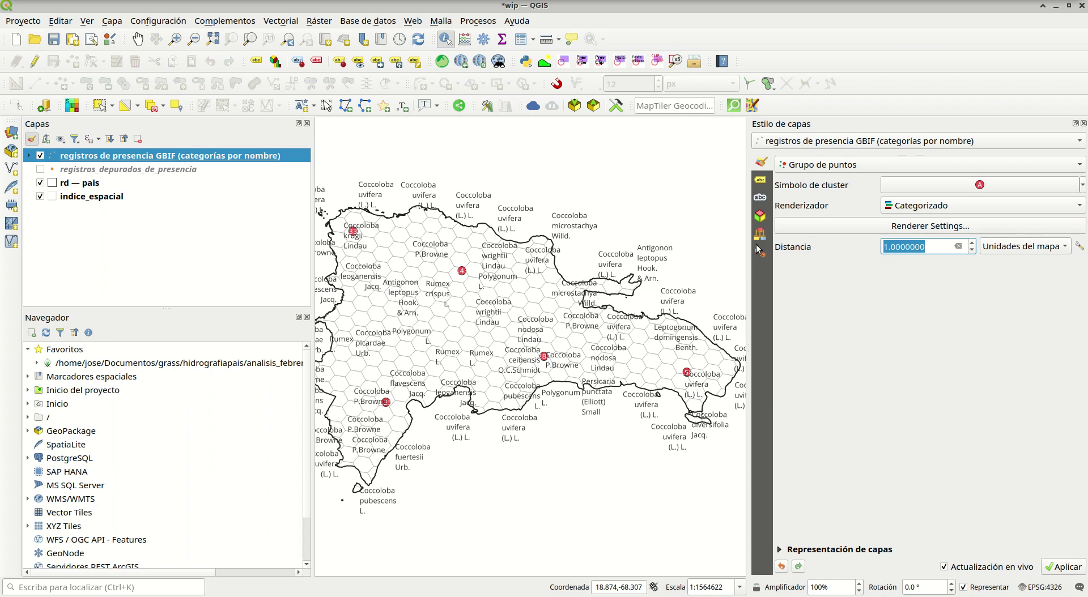
text(0.05)
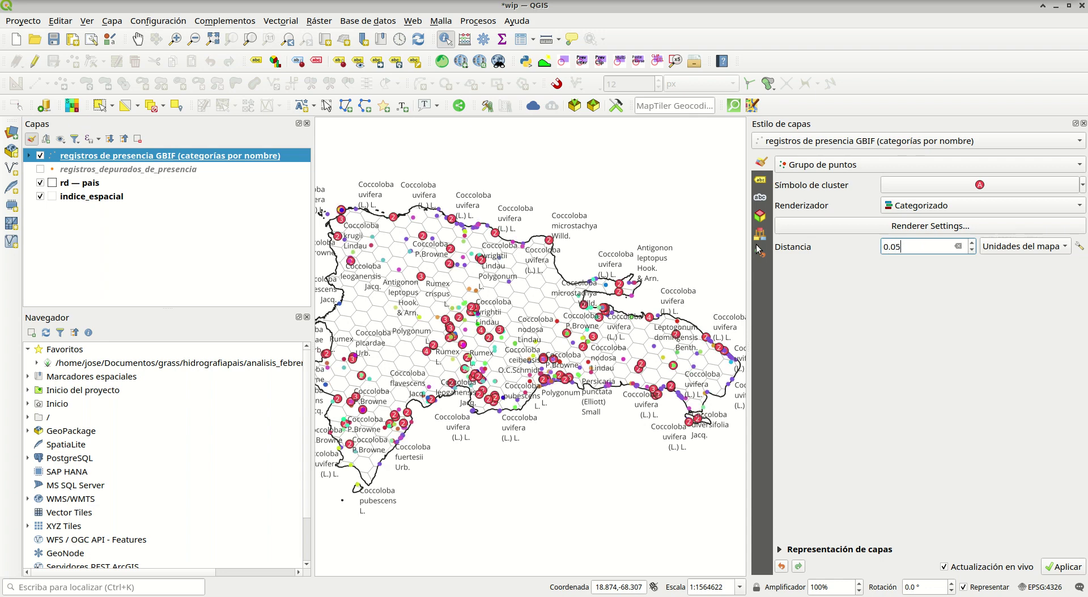
key(Return)
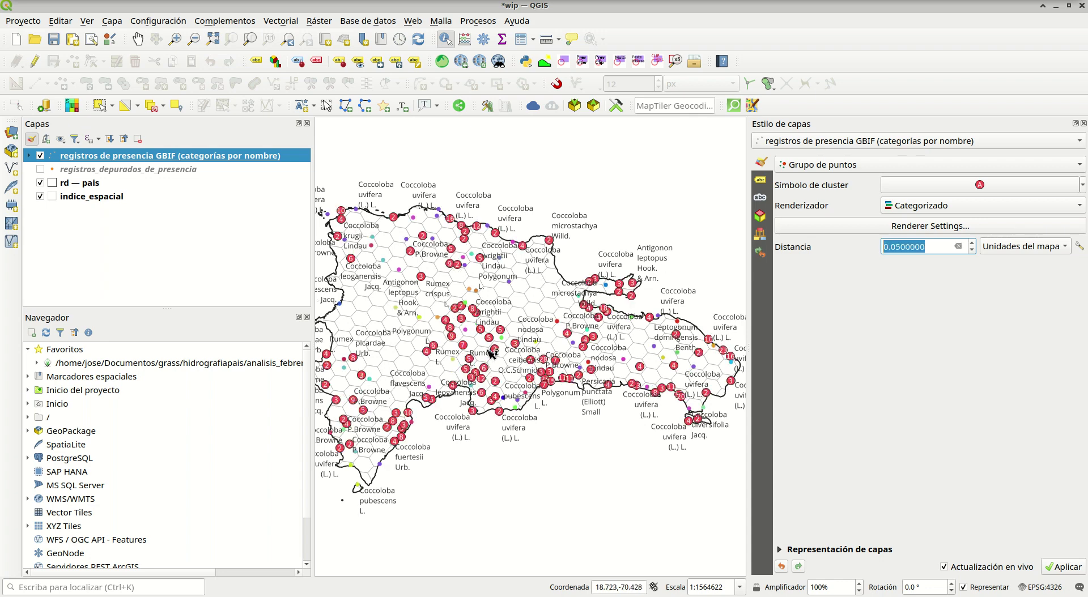
Examine the clusters around the Coccoloba wrightii labels at close range, identify their features and close the identification results.
scroll(471, 315, up, 1)
scroll(470, 315, up, 1)
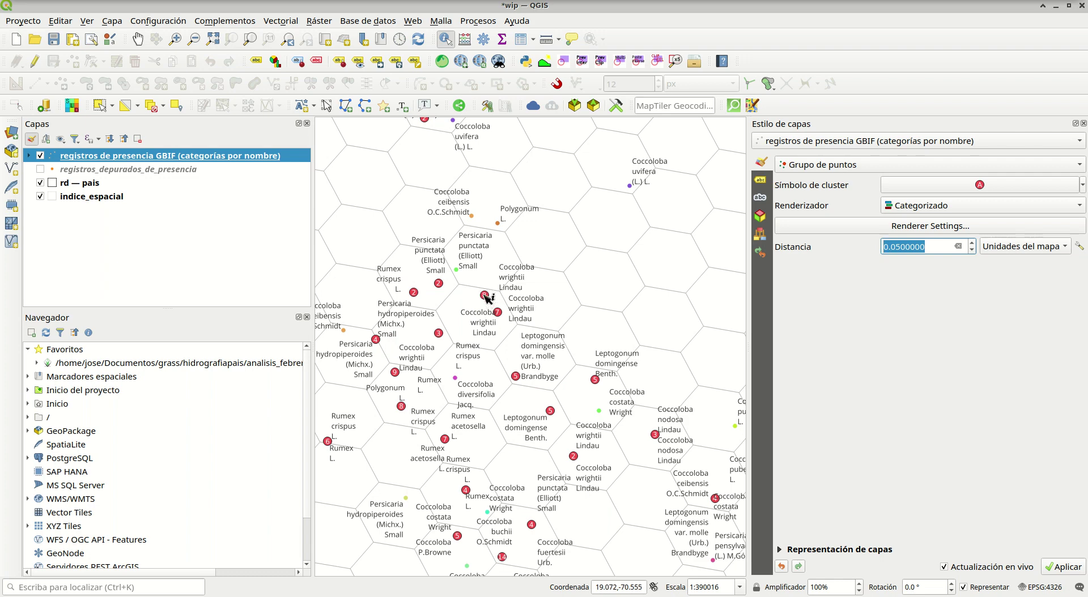
click(487, 297)
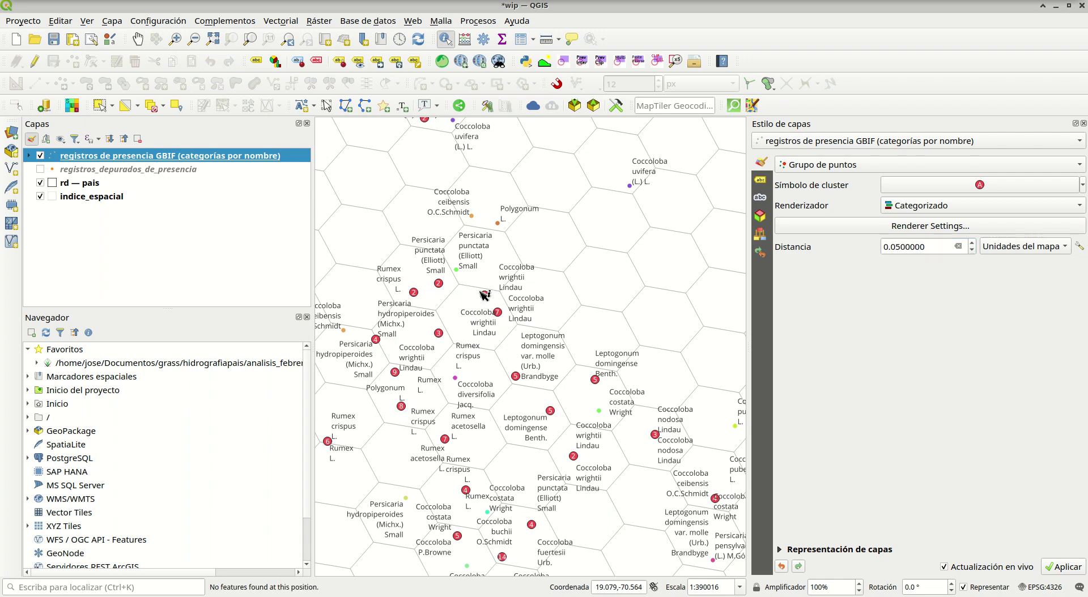
click(476, 293)
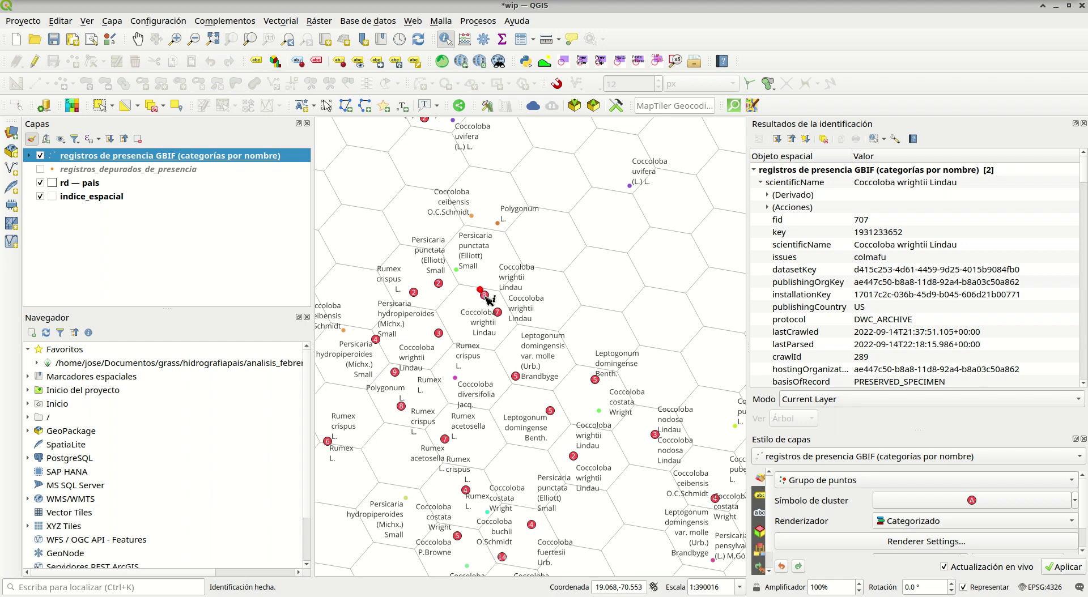
click(485, 296)
scroll(486, 297, up, 2)
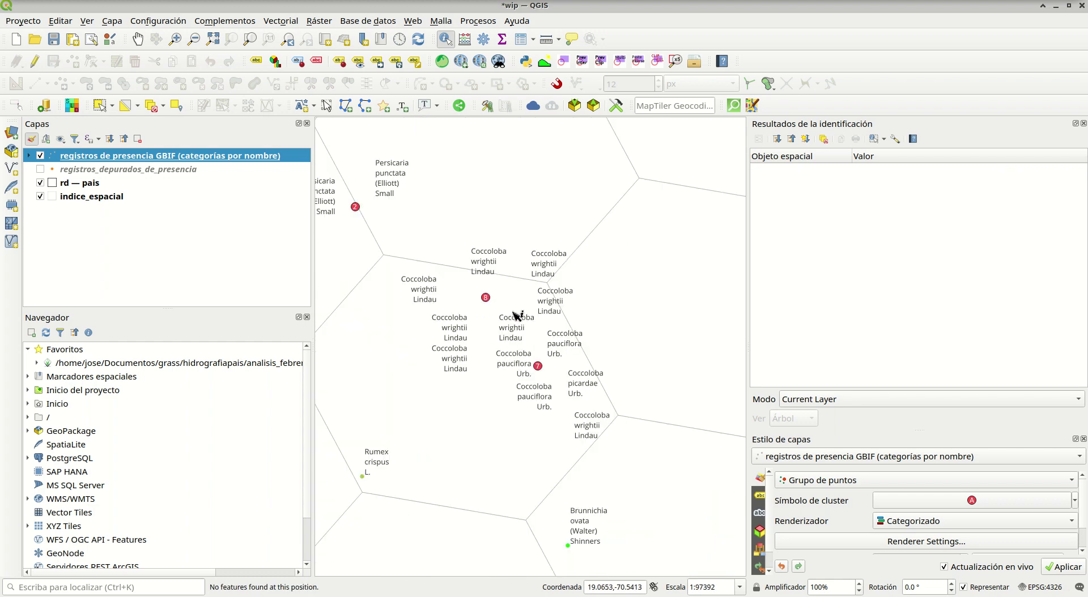
click(487, 297)
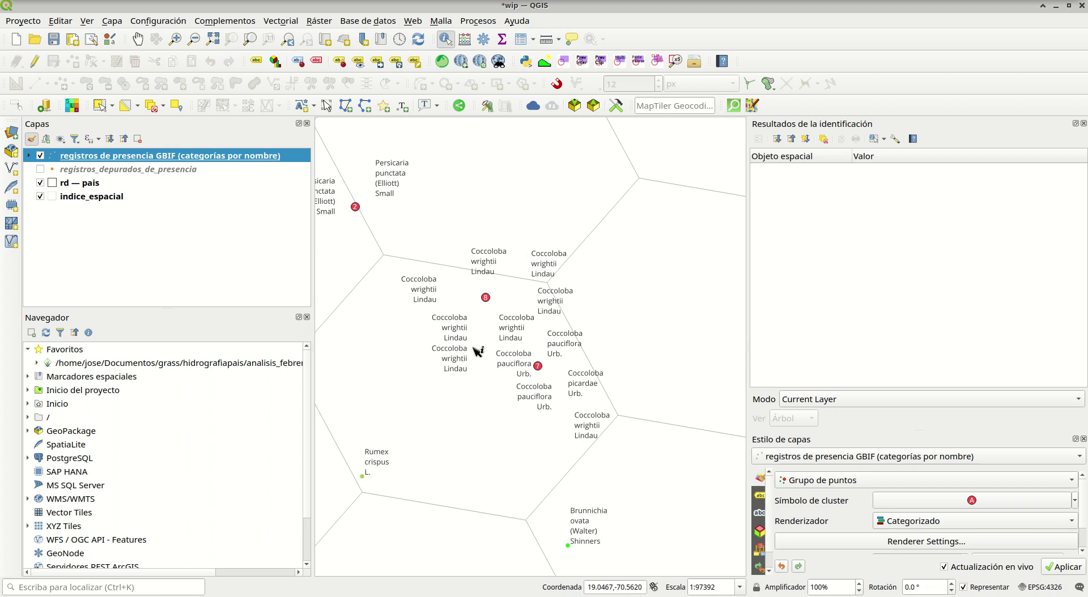
scroll(479, 352, down, 1)
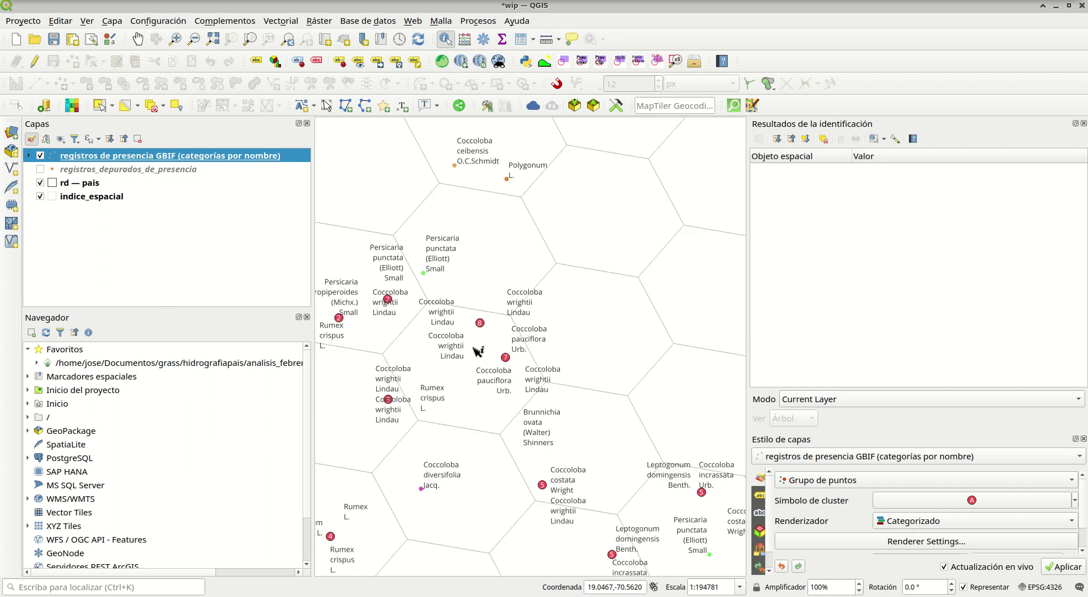
scroll(479, 352, down, 1)
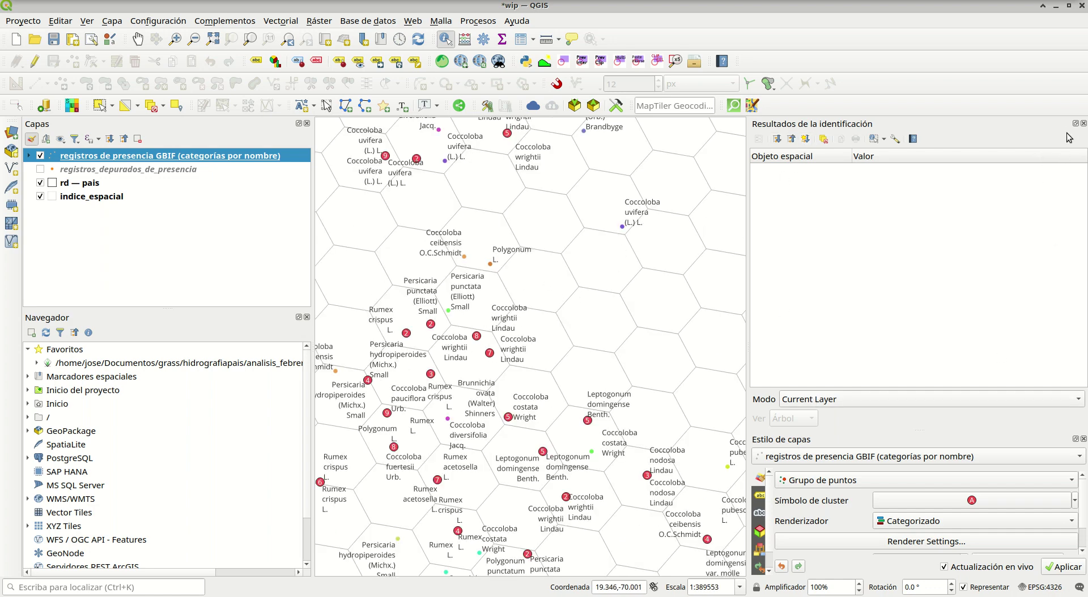
click(1084, 123)
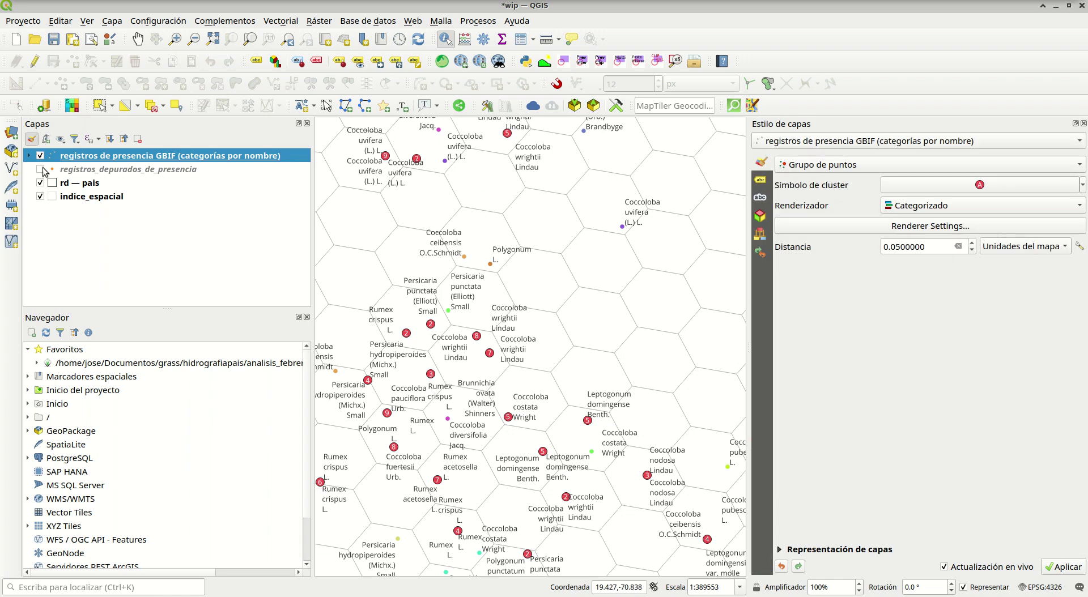
Show the full extent of the GBIF presence layer and set its cluster distance to 3 millimetres (Milímetros).
right_click(200, 158)
click(213, 164)
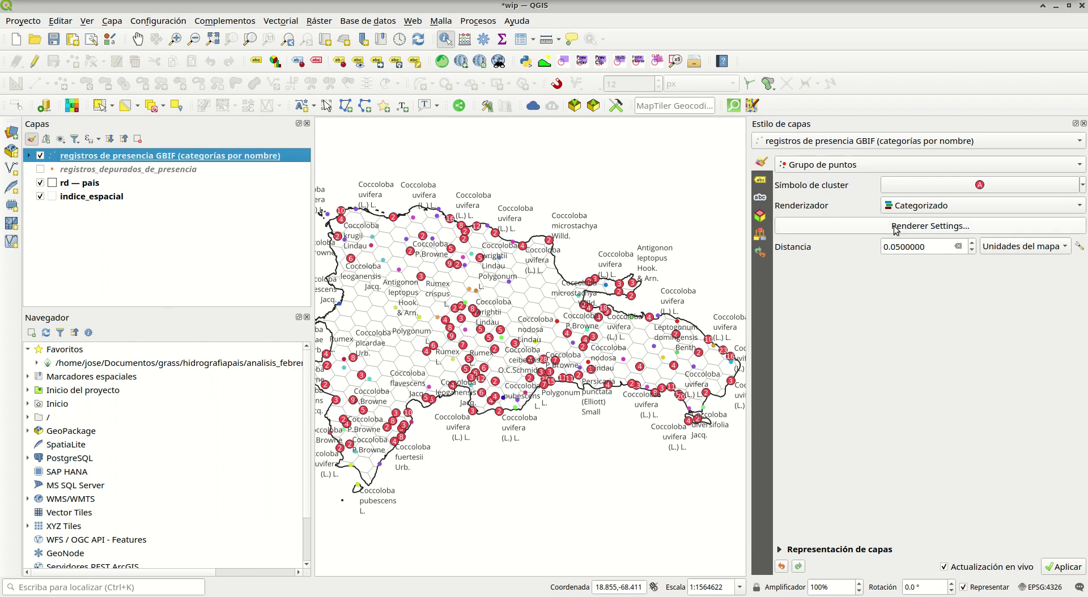
click(1023, 247)
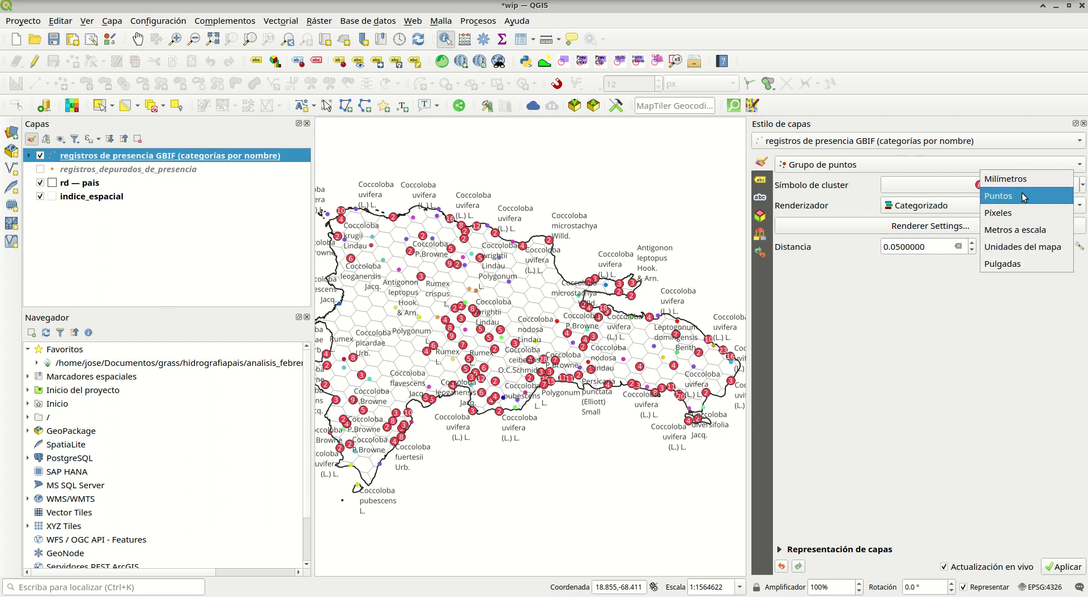
click(1011, 177)
drag(945, 246, 734, 223)
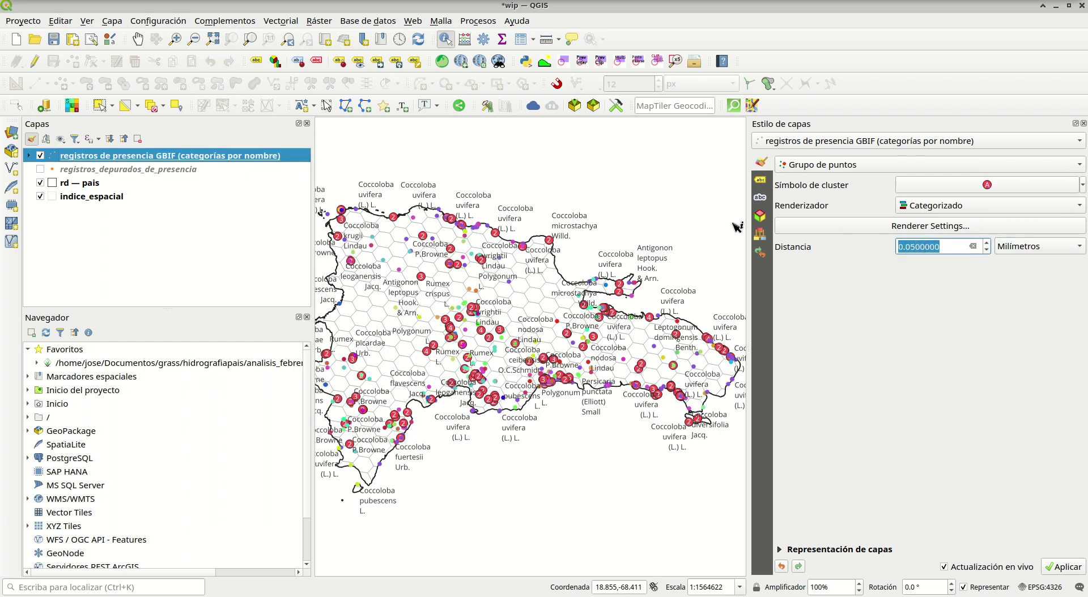
text(3)
key(Return)
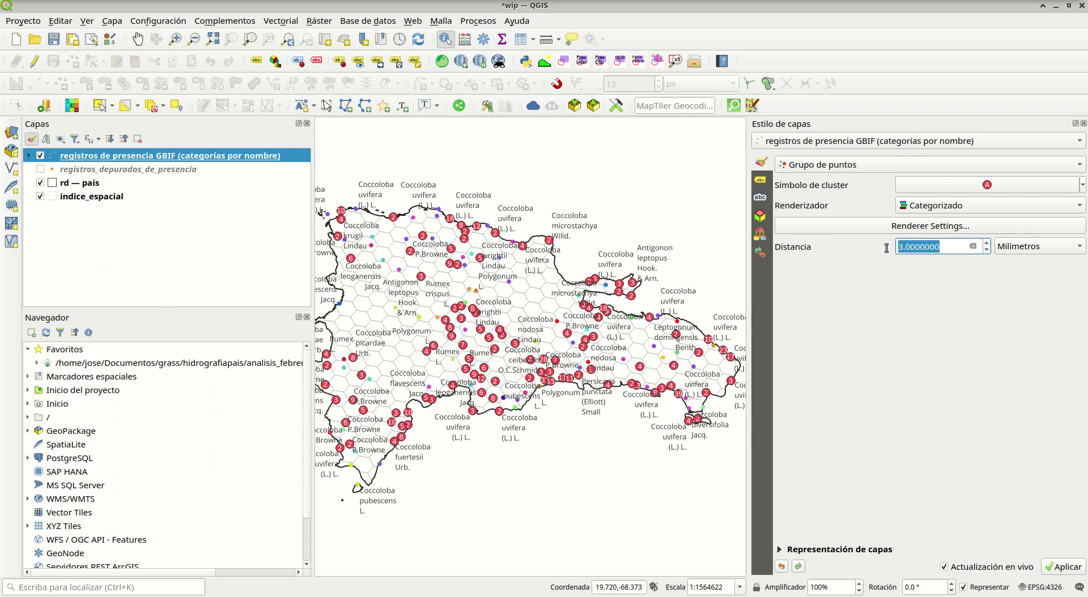
Try a cluster distance of 10 millimetres and return it to 3 millimetres.
text(10)
key(Return)
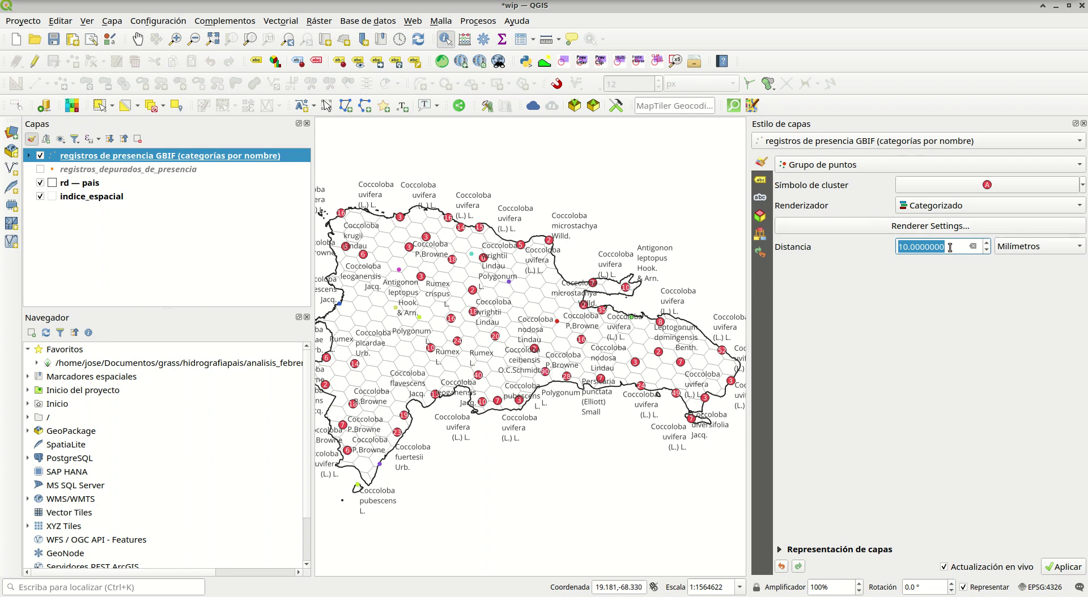
text(3)
key(Return)
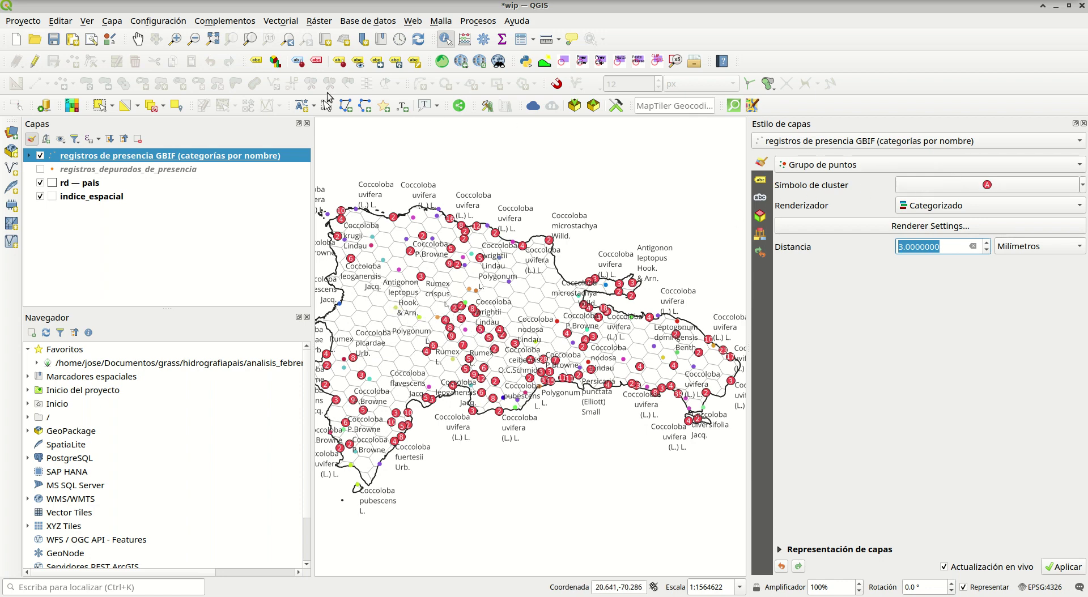
Save the project and, with the layer styling panel closed, fit the map view to the indice_espacial layer.
click(48, 41)
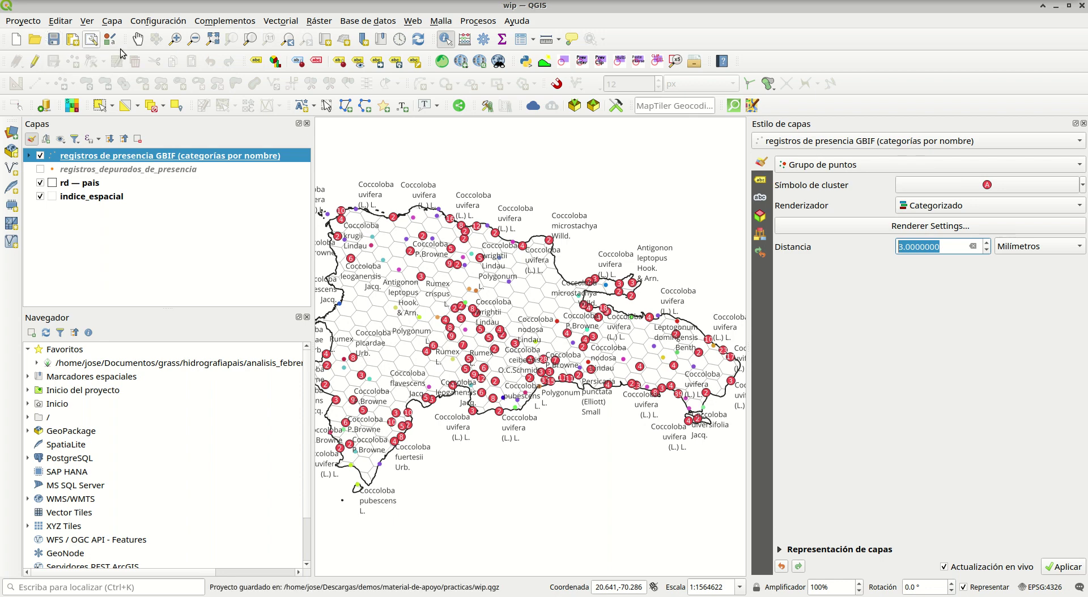
click(1083, 123)
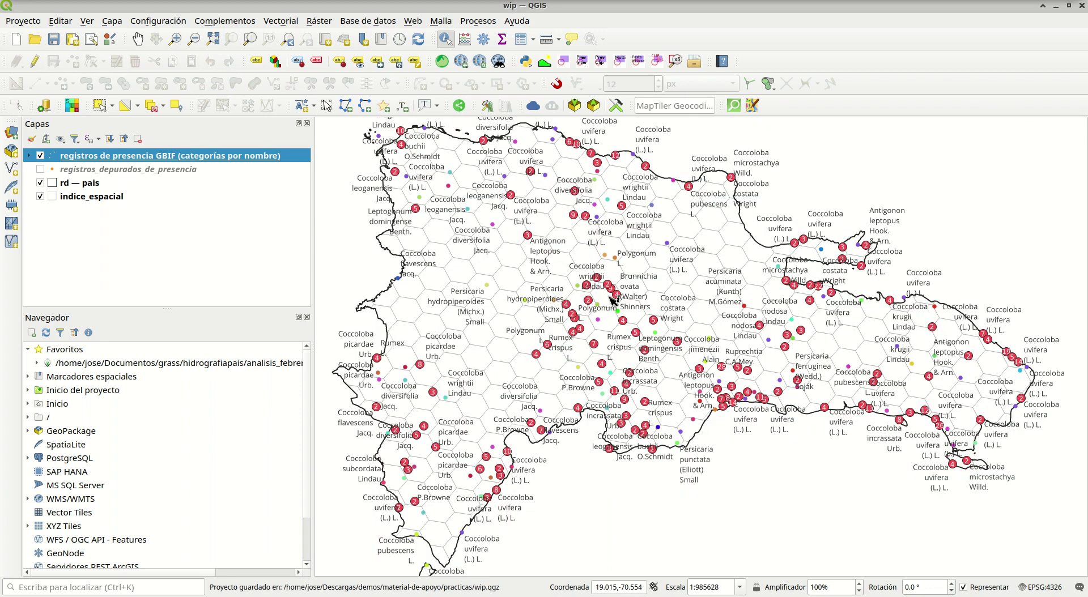
right_click(141, 161)
click(89, 187)
right_click(98, 202)
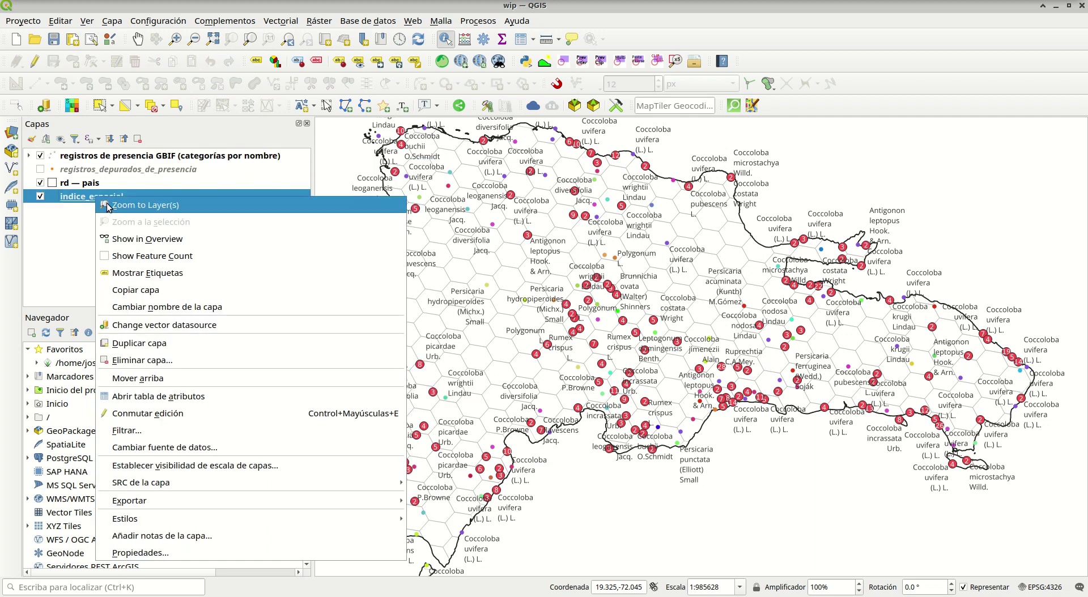
click(109, 206)
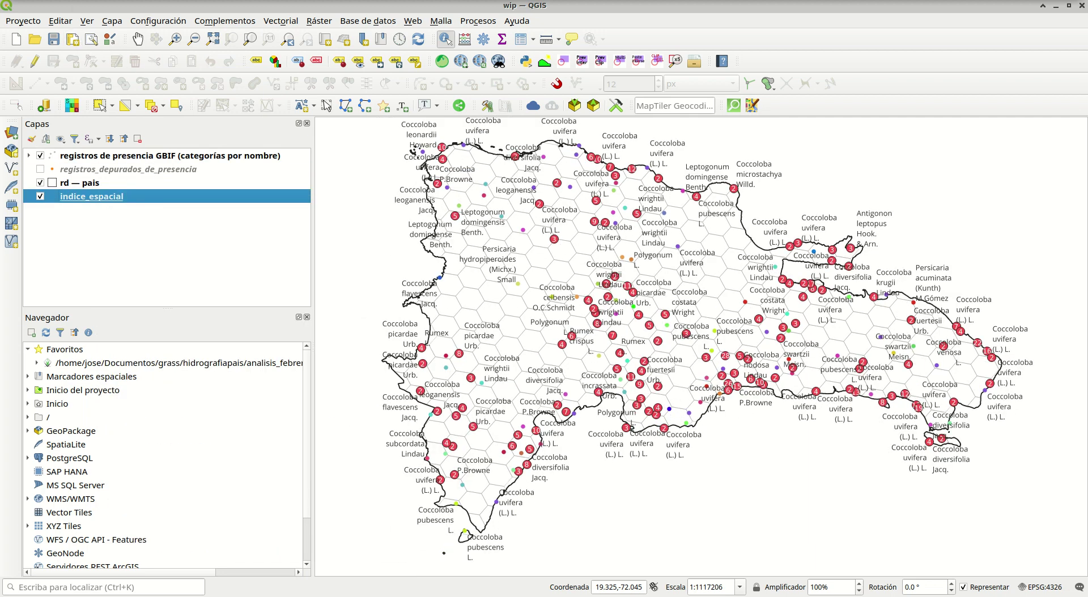
click(87, 21)
mouse_move(23, 21)
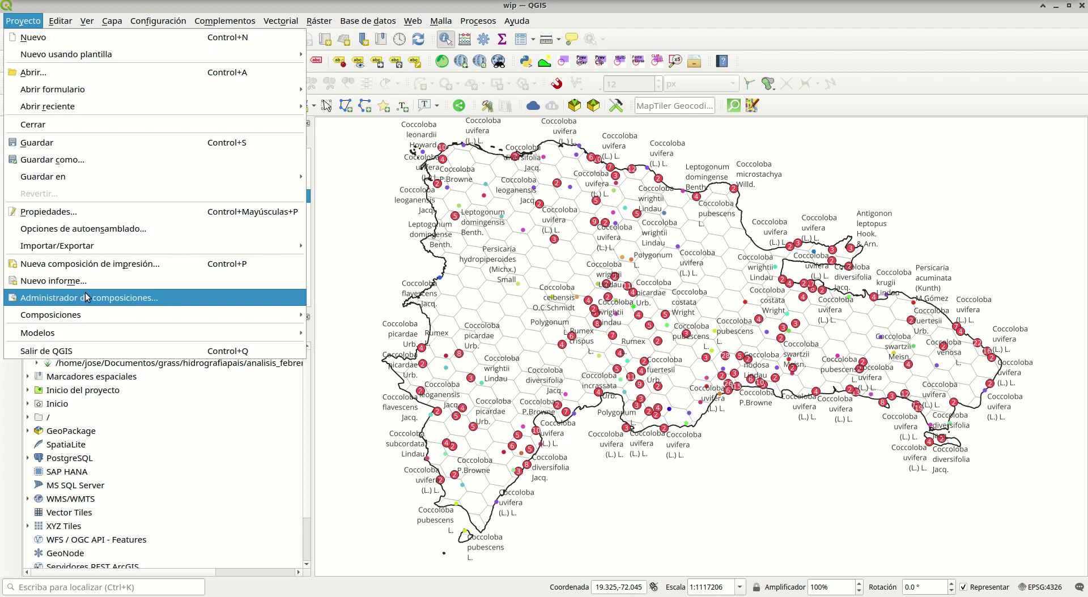
click(87, 297)
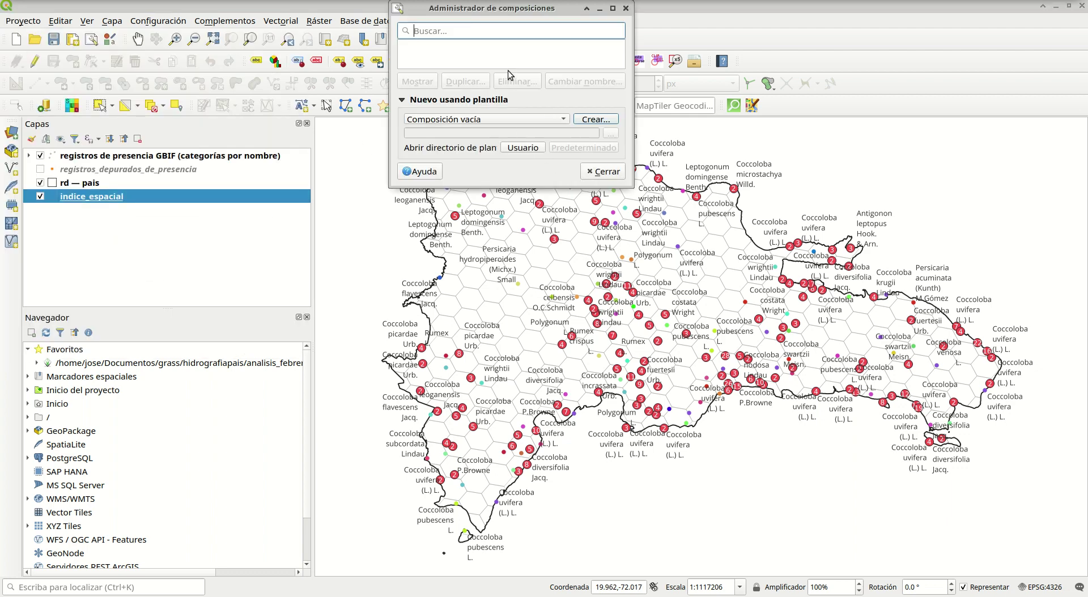
click(594, 172)
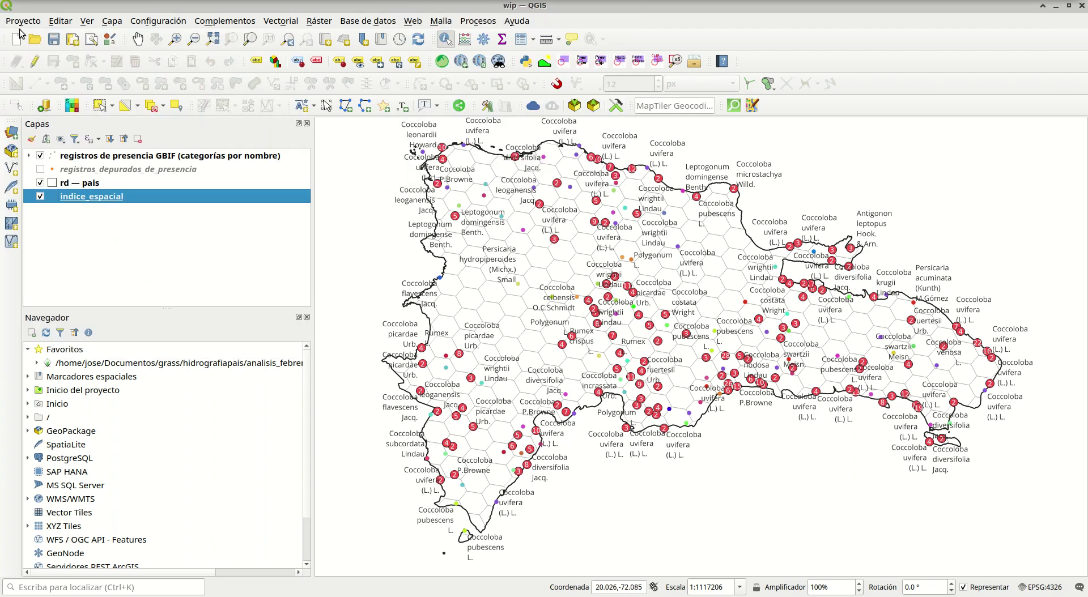
Create a new print layout titled mapa1 and maximize its window.
click(23, 21)
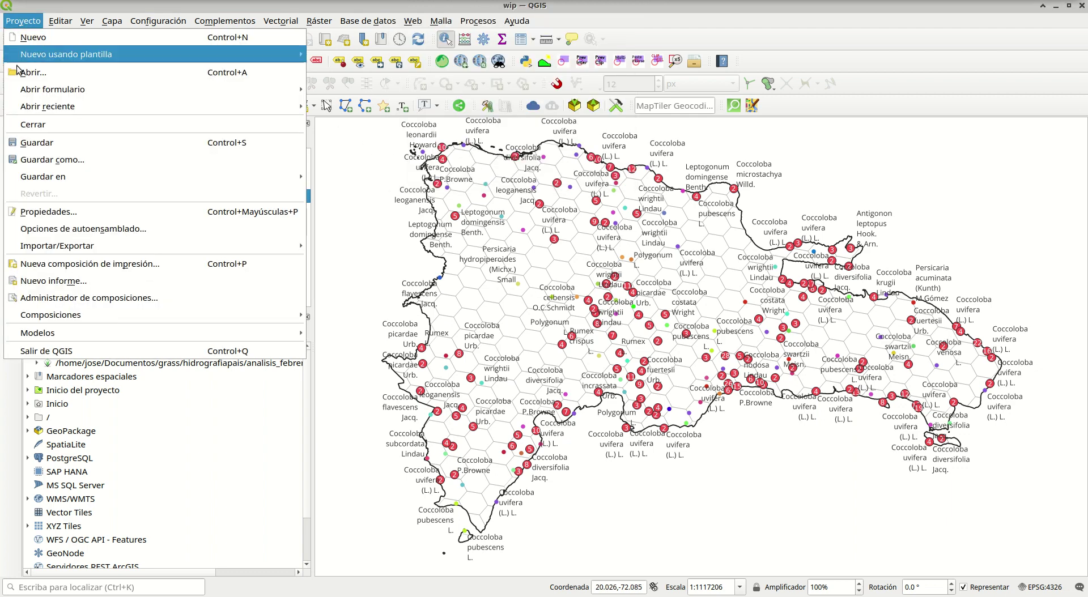
click(81, 266)
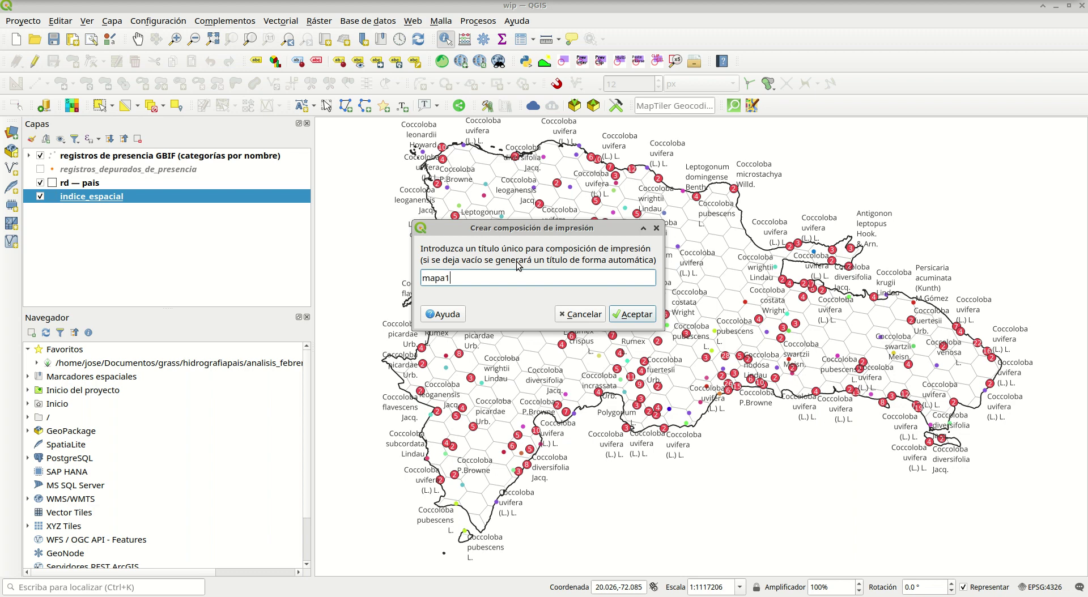
key(ctrl+a)
text(wip1)
key(Return)
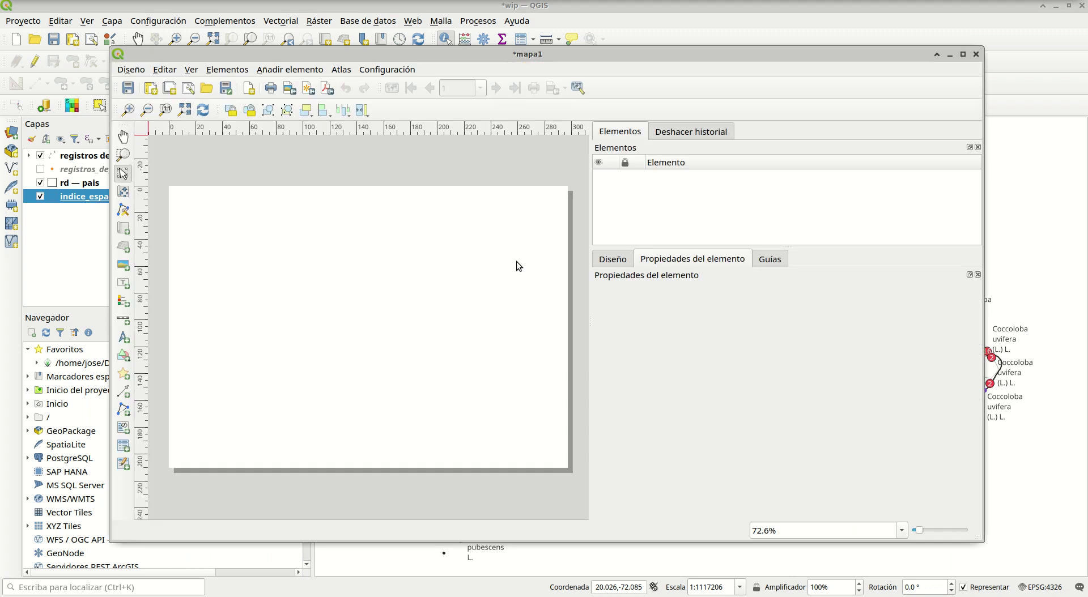
double_click(419, 55)
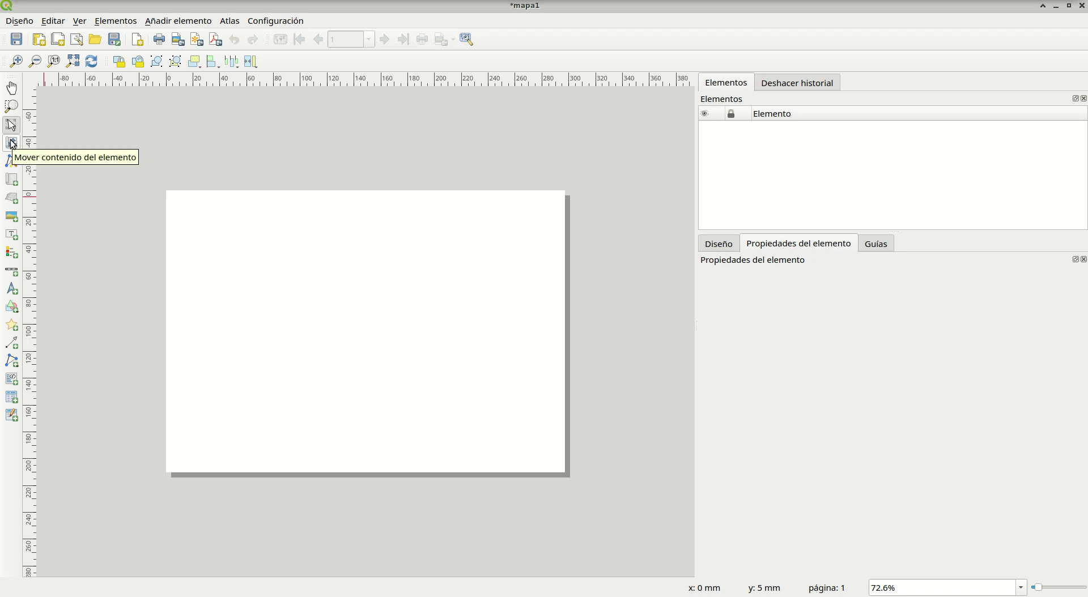
Add a map item covering nearly the whole page of the mapa1 layout and close the layout window.
click(10, 184)
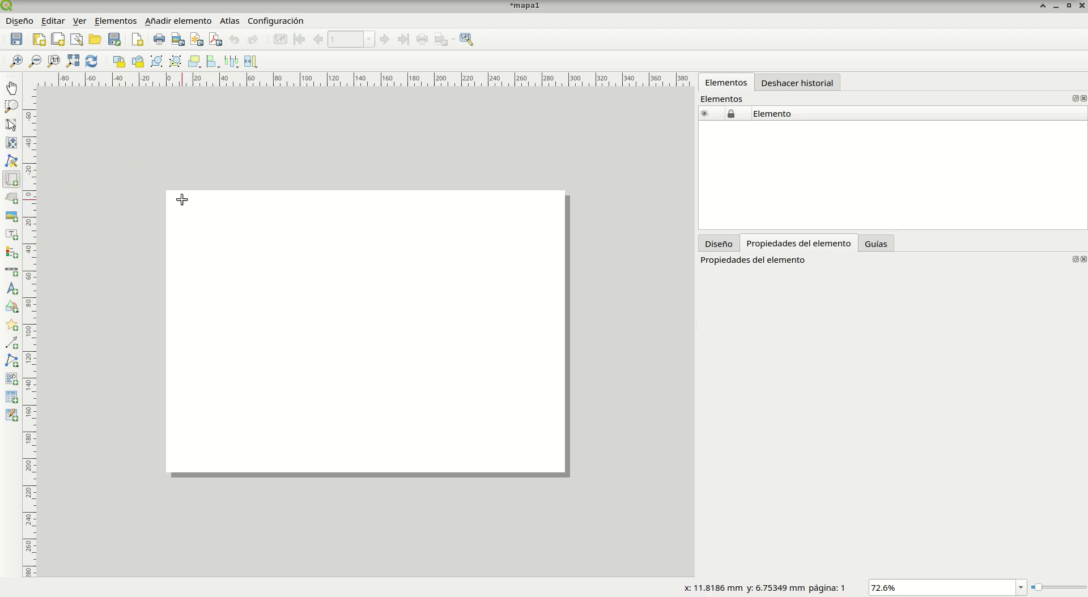
drag(182, 199, 549, 455)
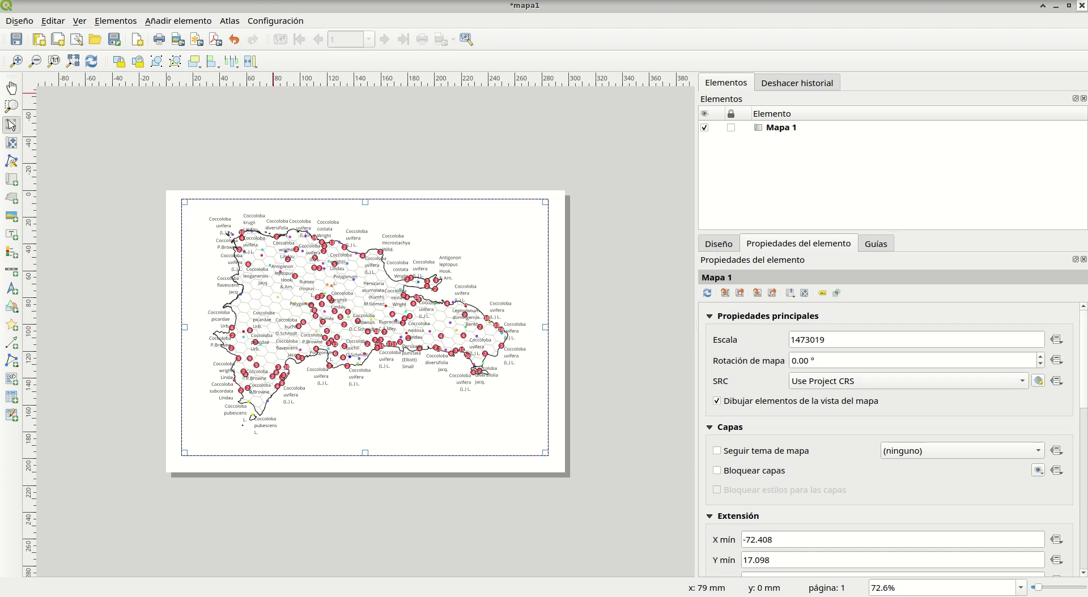
click(1081, 5)
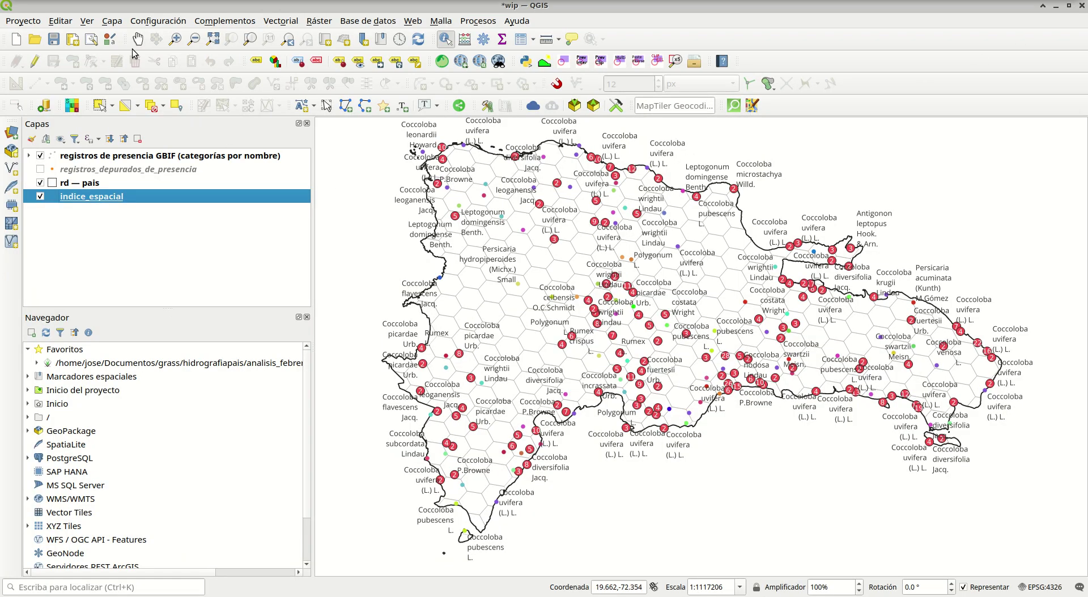
Enable the map's grid decoration with an interval of 1.00 in X and Y, and turn on its coordinate annotations.
click(83, 21)
mouse_move(111, 21)
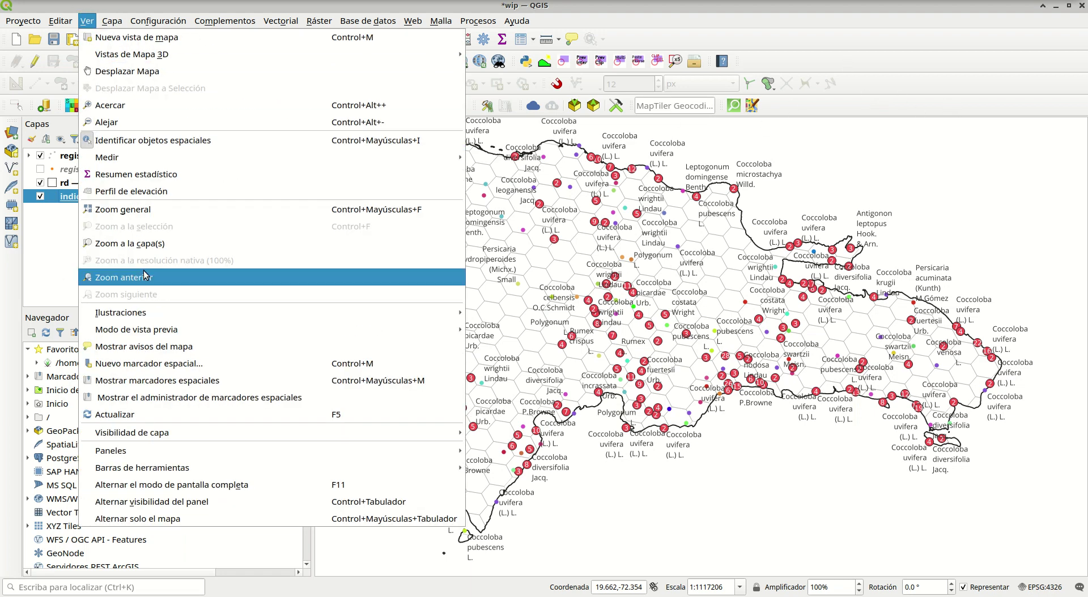
mouse_move(169, 315)
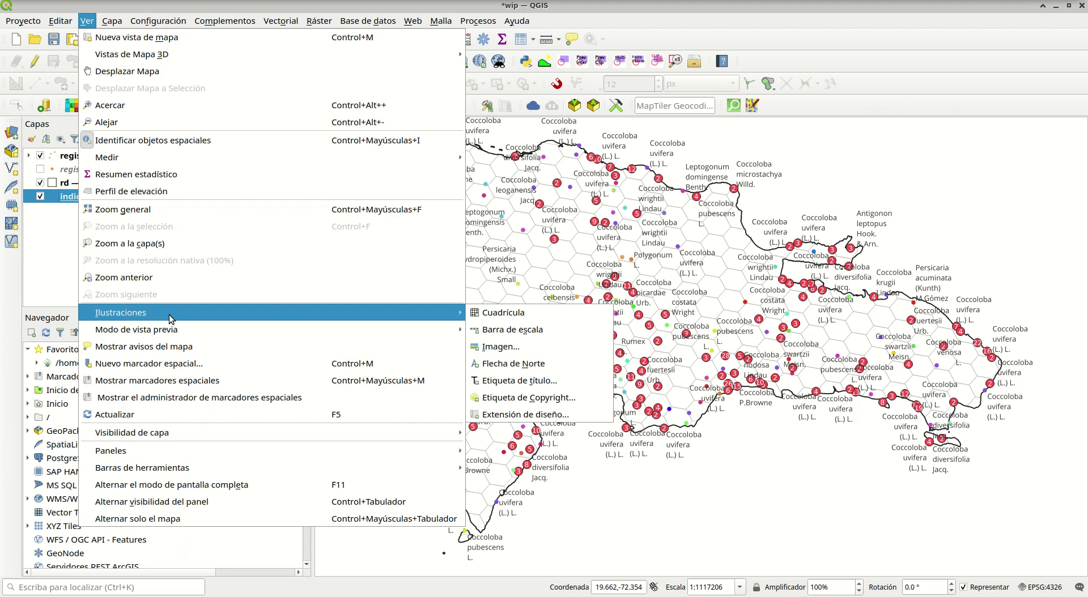
click(541, 316)
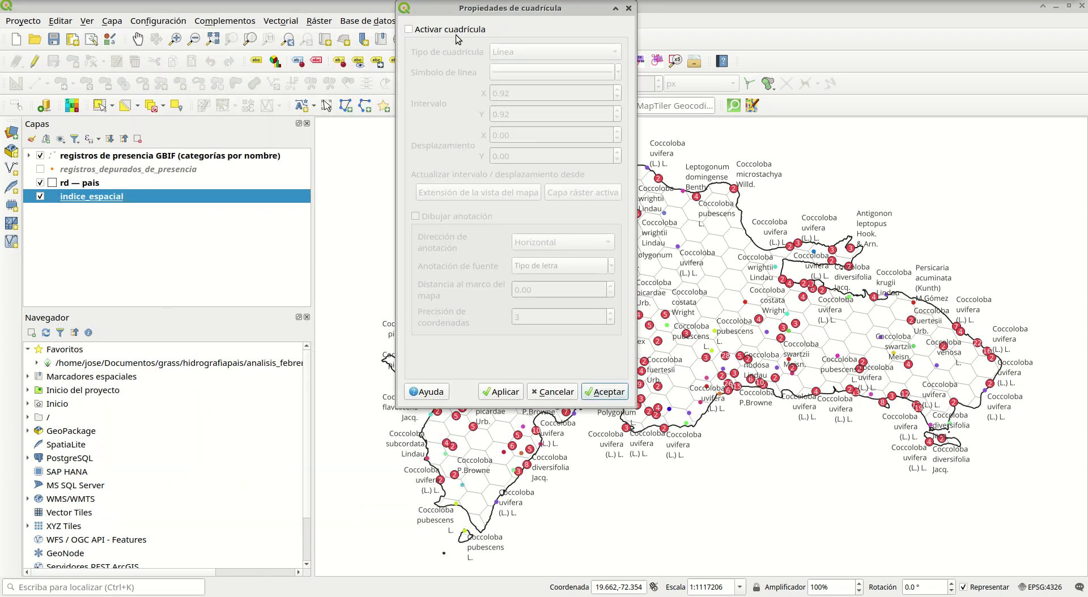
click(457, 30)
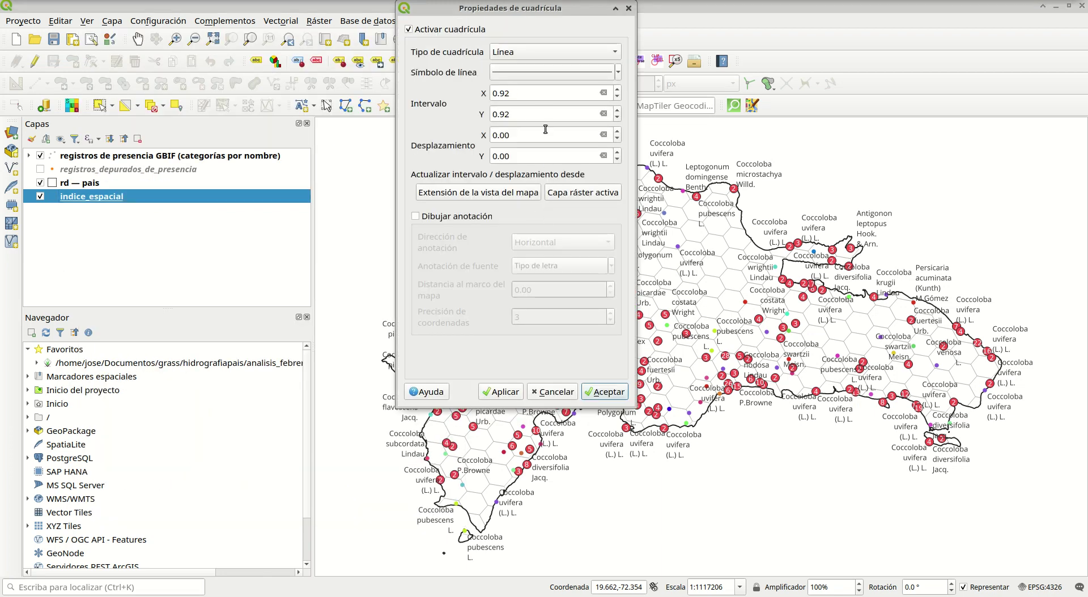
drag(543, 90, 450, 83)
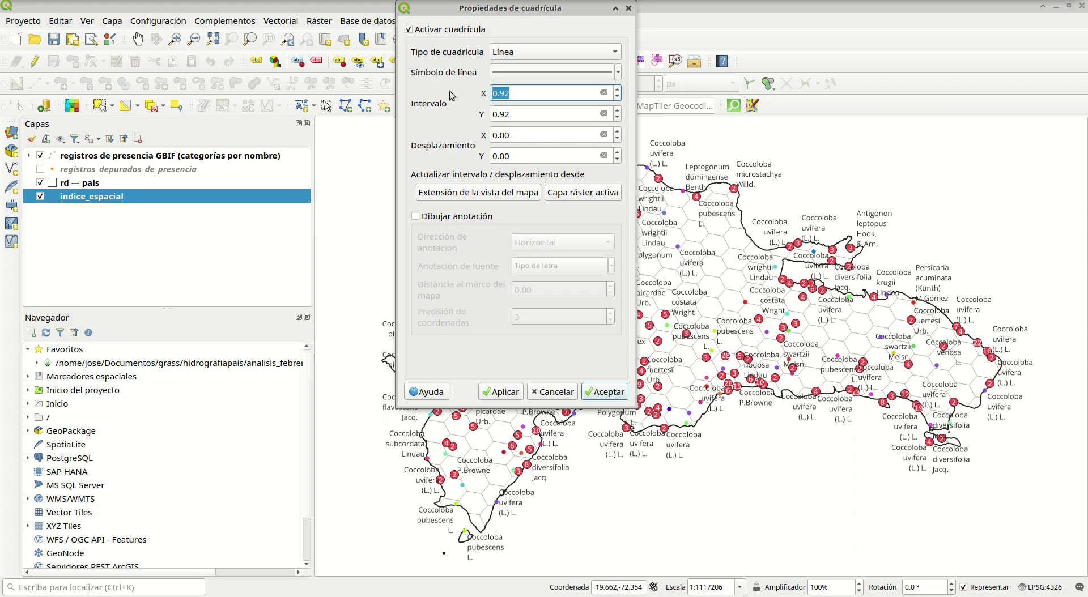
text(1)
key(Tab)
text(1)
key(Tab)
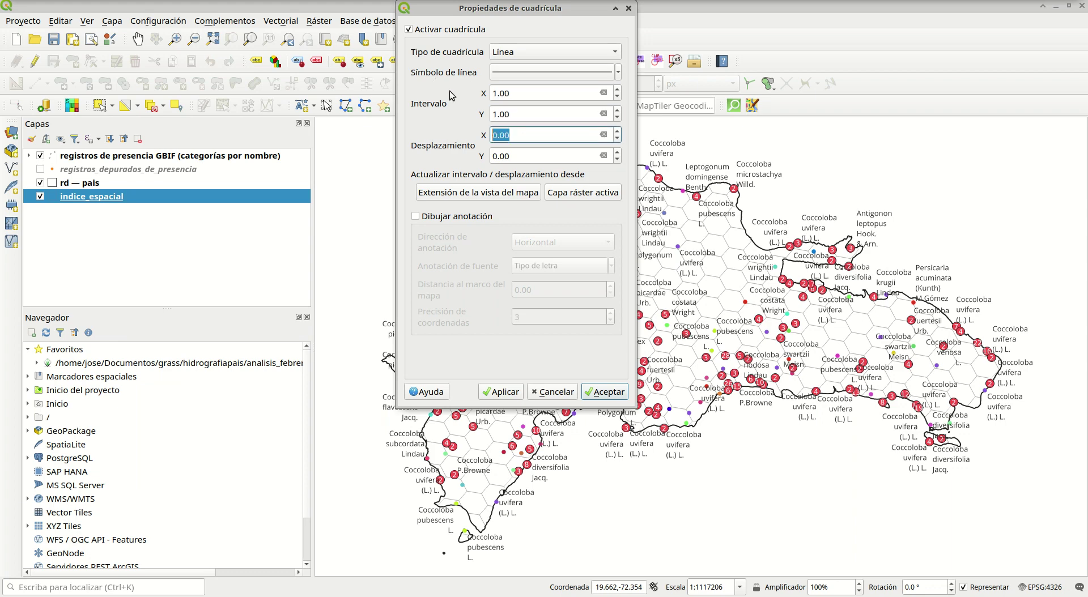
click(515, 392)
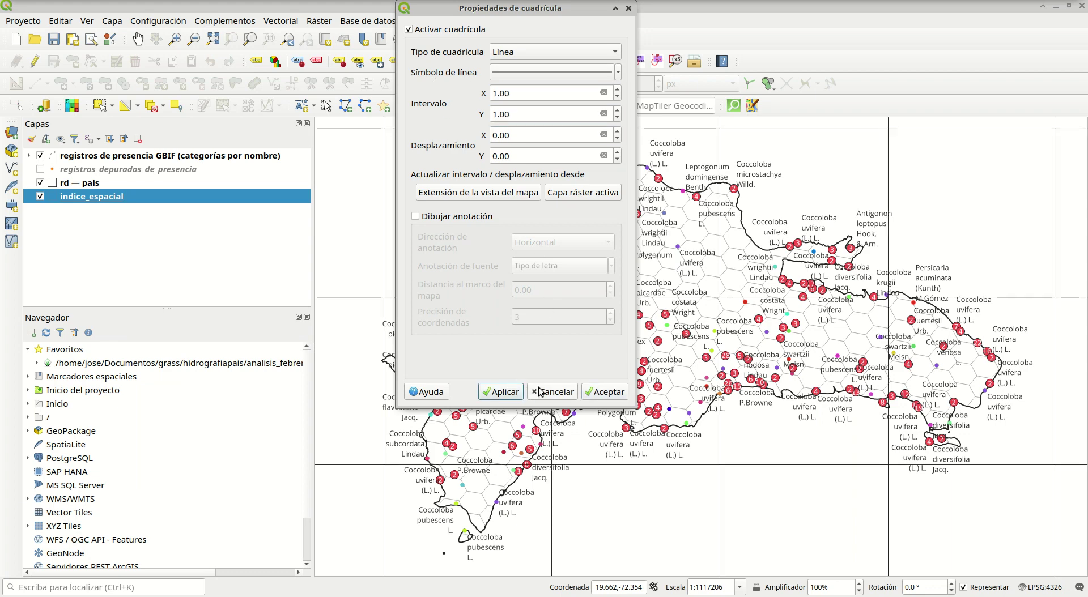
click(463, 221)
click(498, 392)
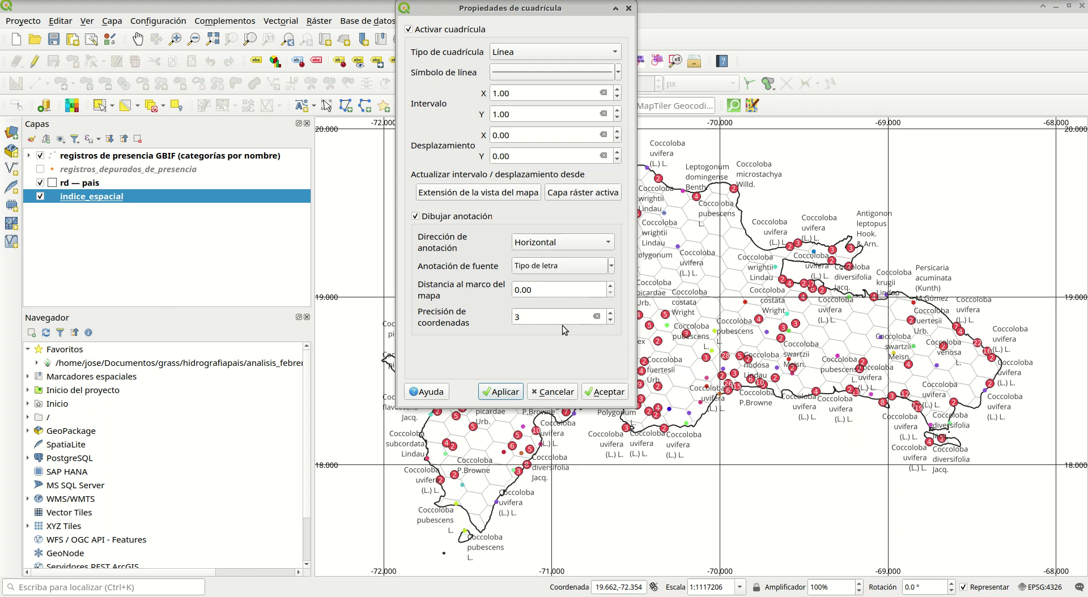
Examine the grid annotation's font format settings and the available annotation directions.
click(566, 264)
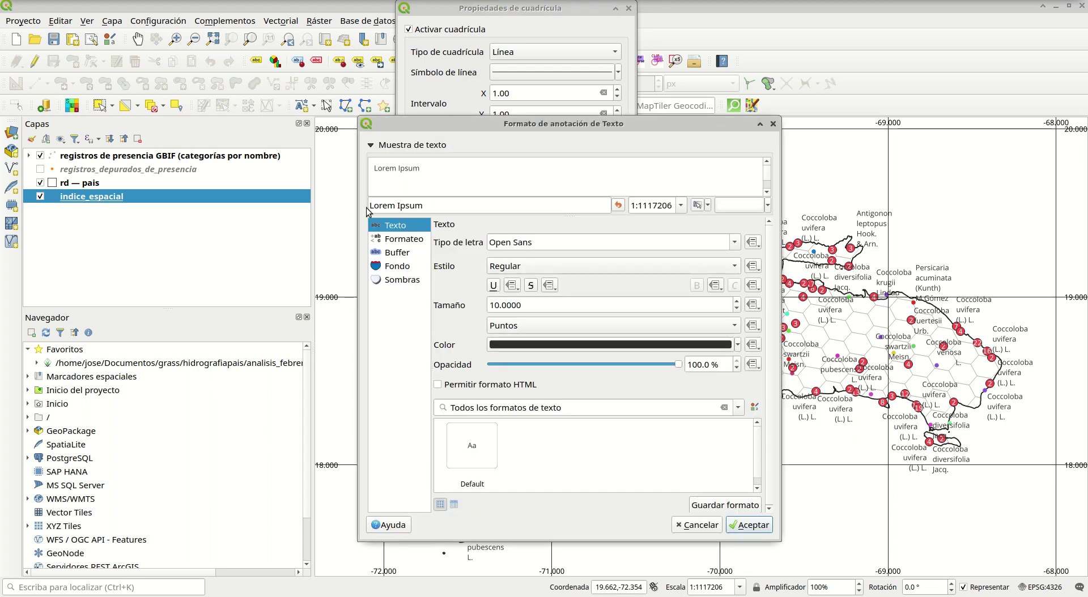
key(Escape)
click(595, 247)
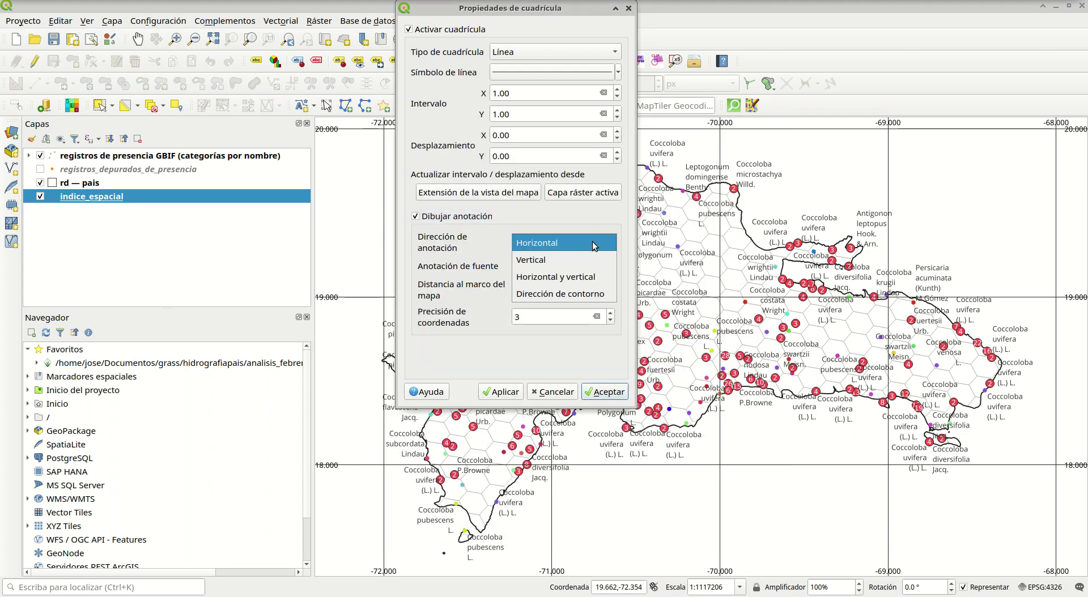
click(595, 245)
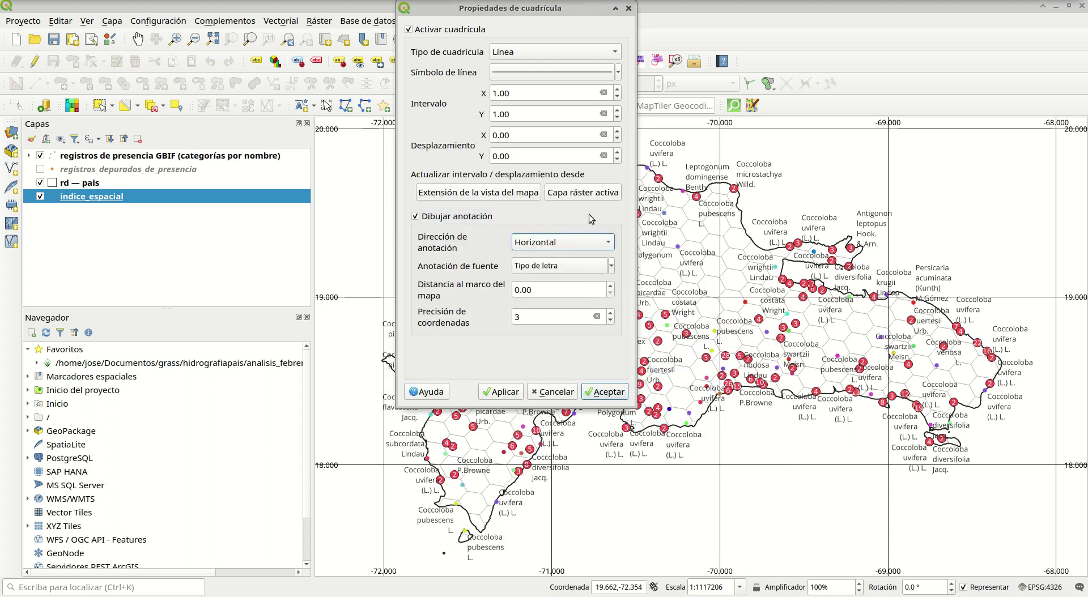
click(587, 267)
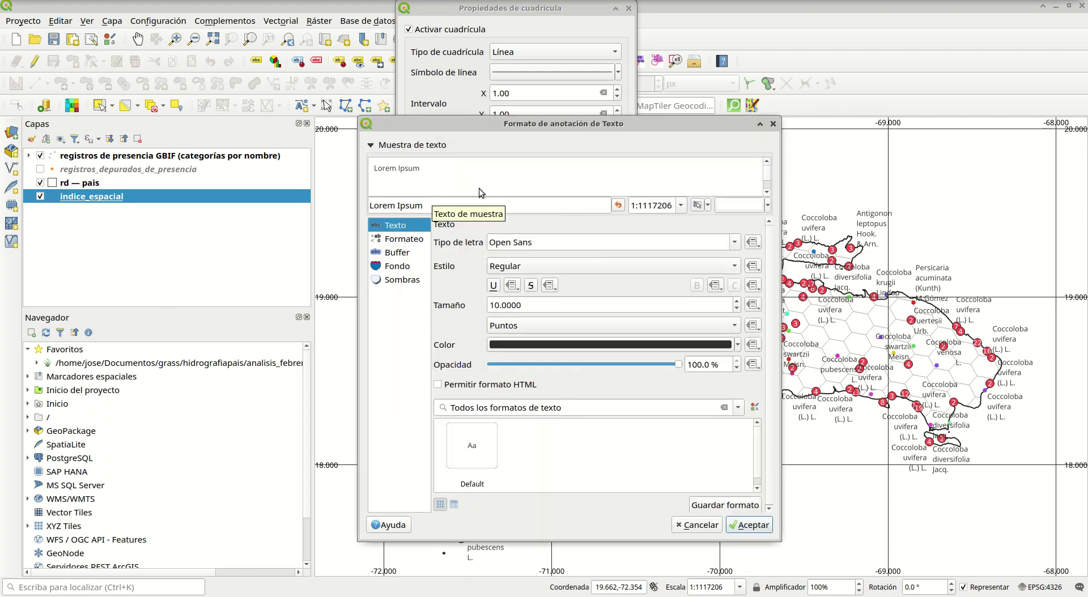
click(696, 526)
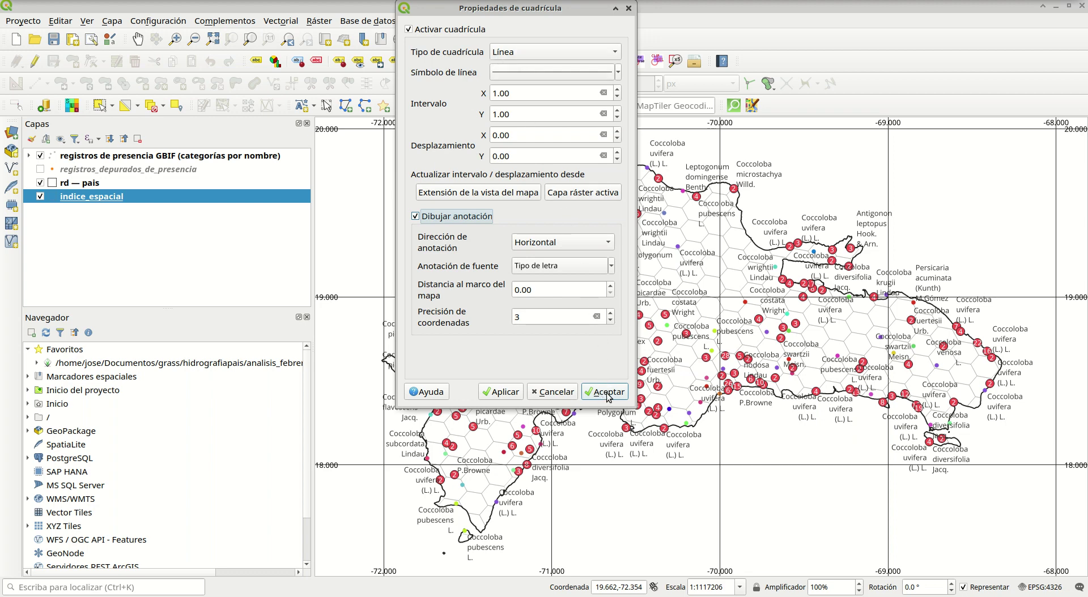
Try a grid coordinate precision of 5, return it to 3 and accept the grid decoration.
click(611, 314)
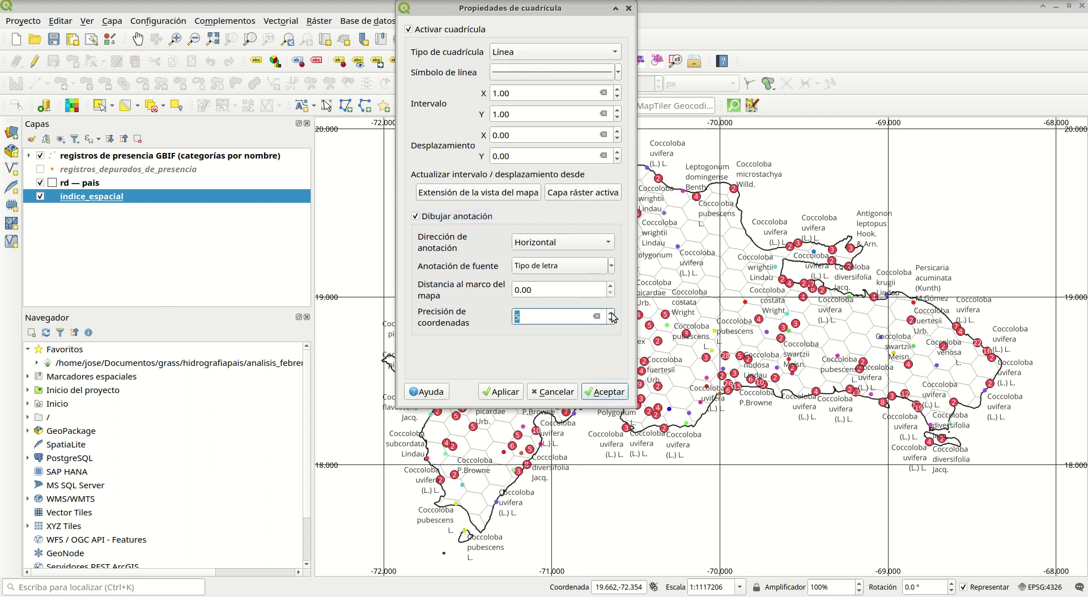
click(500, 391)
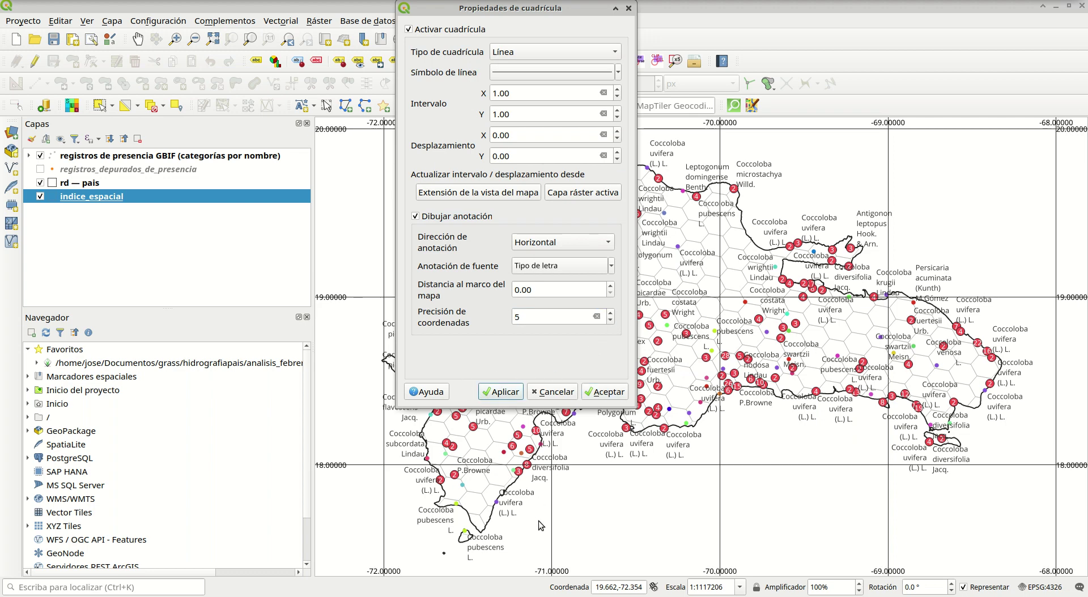
click(611, 321)
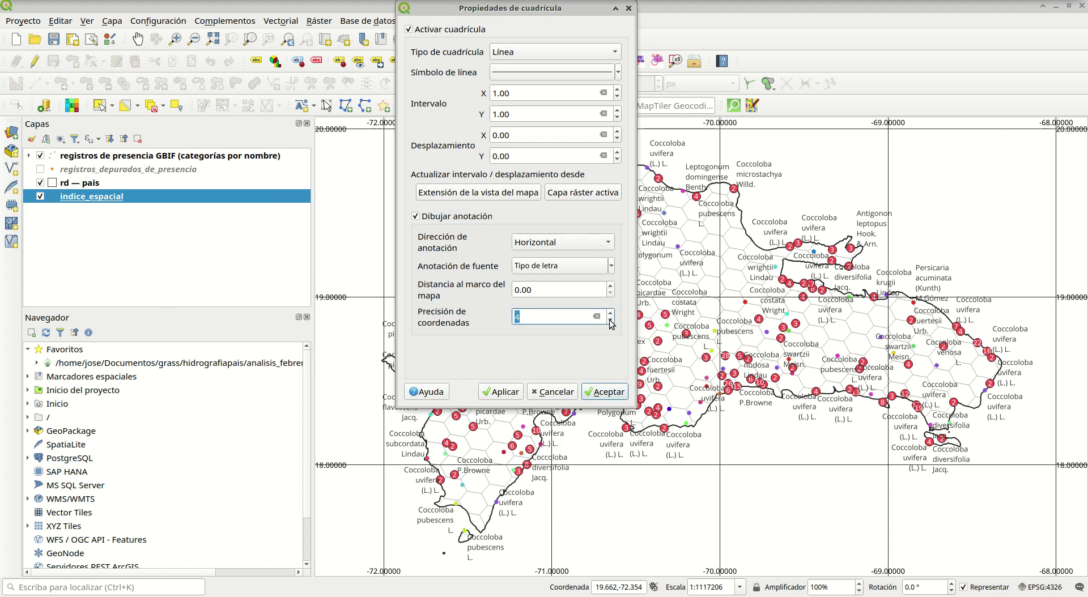
click(610, 322)
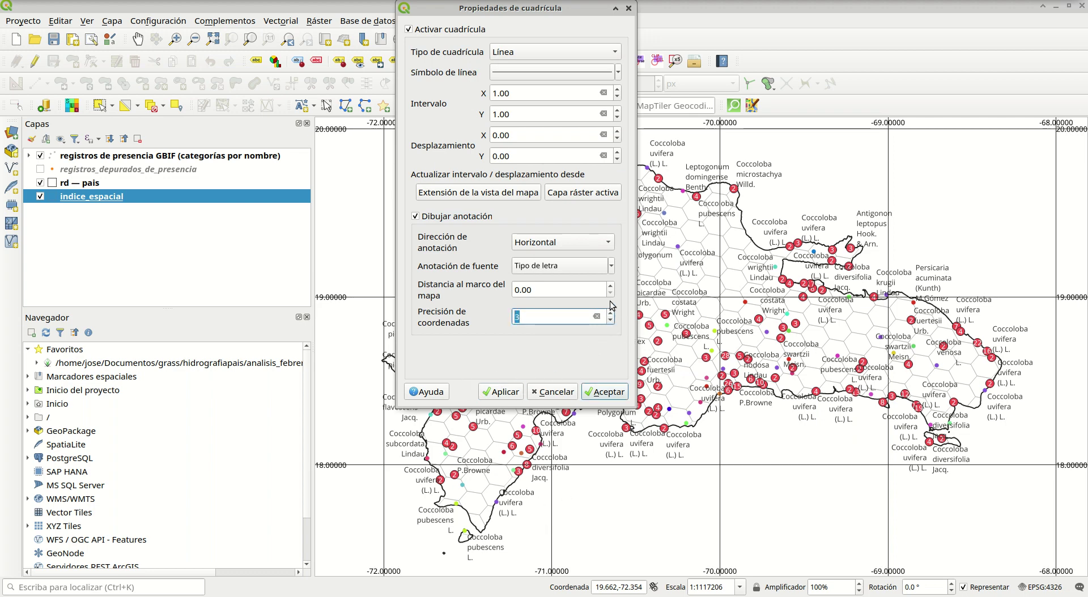
click(593, 270)
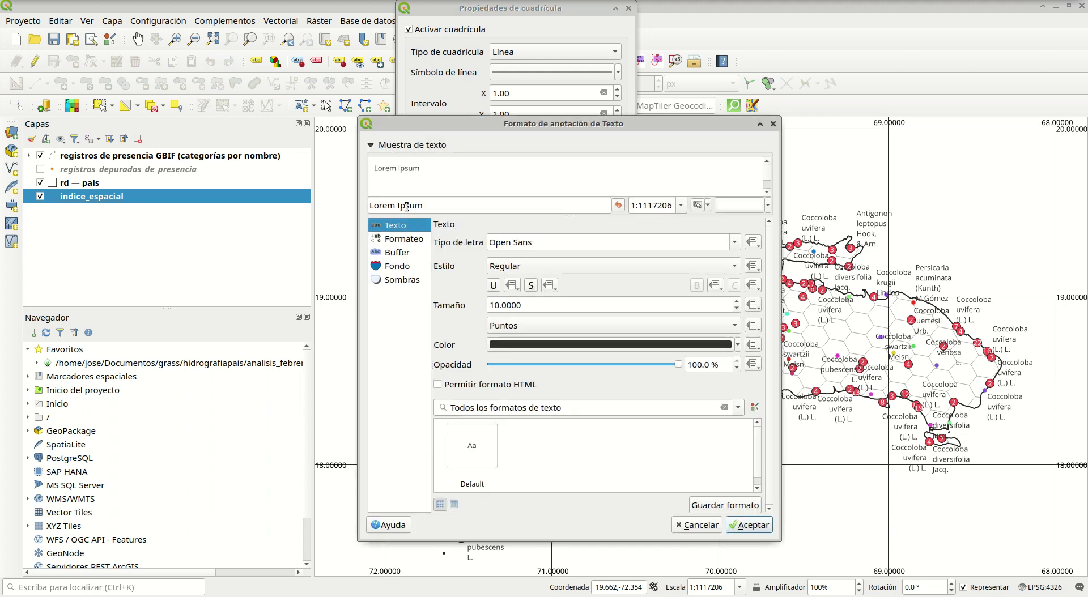
click(714, 527)
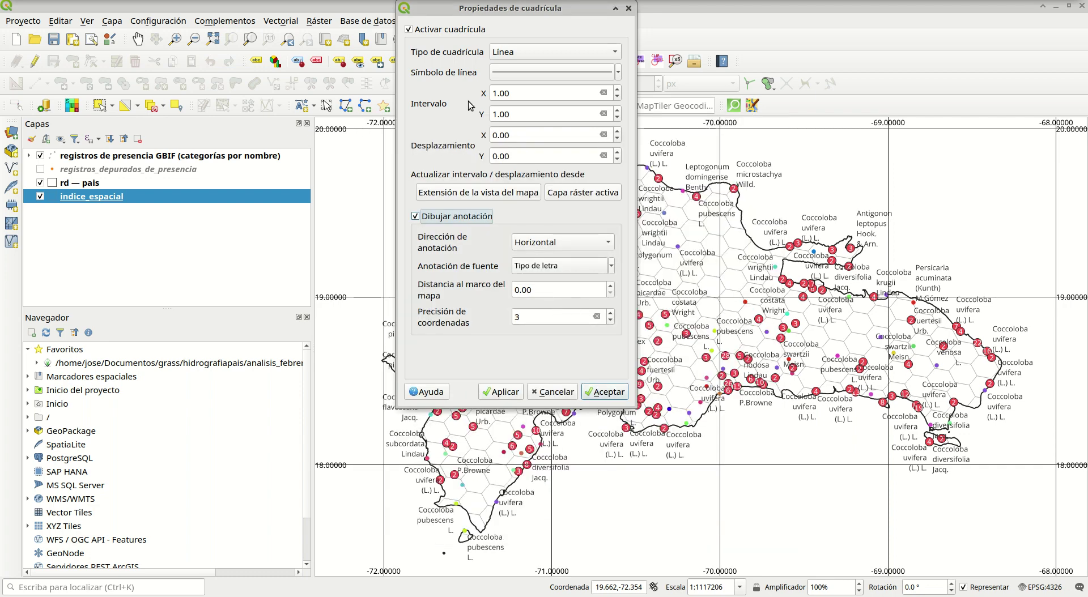
click(604, 391)
Enable the scale bar decoration on the map and set its location to Inferior derecha.
click(86, 21)
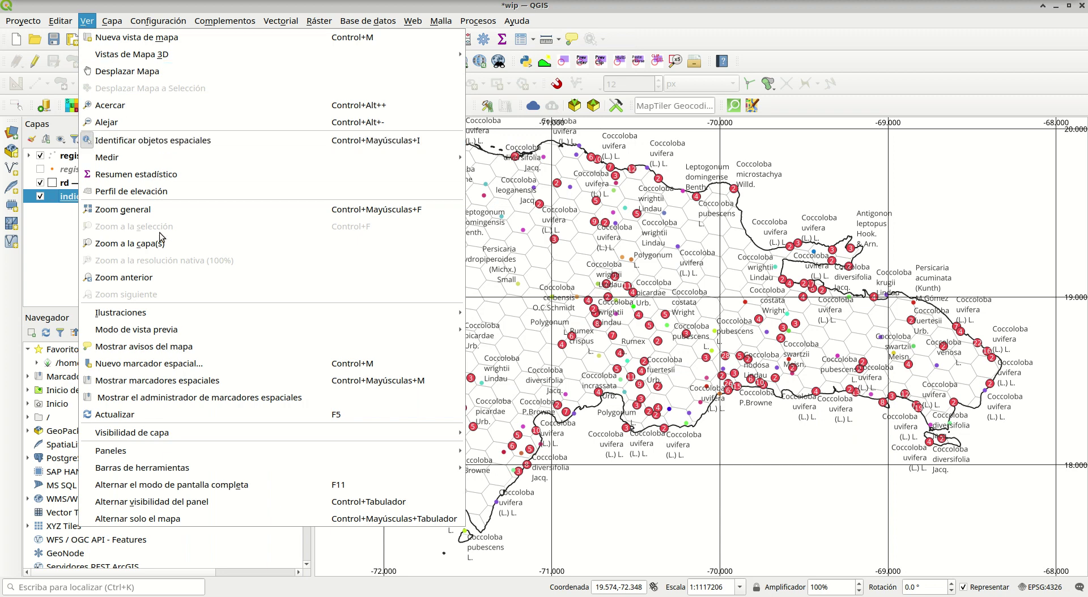
mouse_move(441, 318)
click(499, 329)
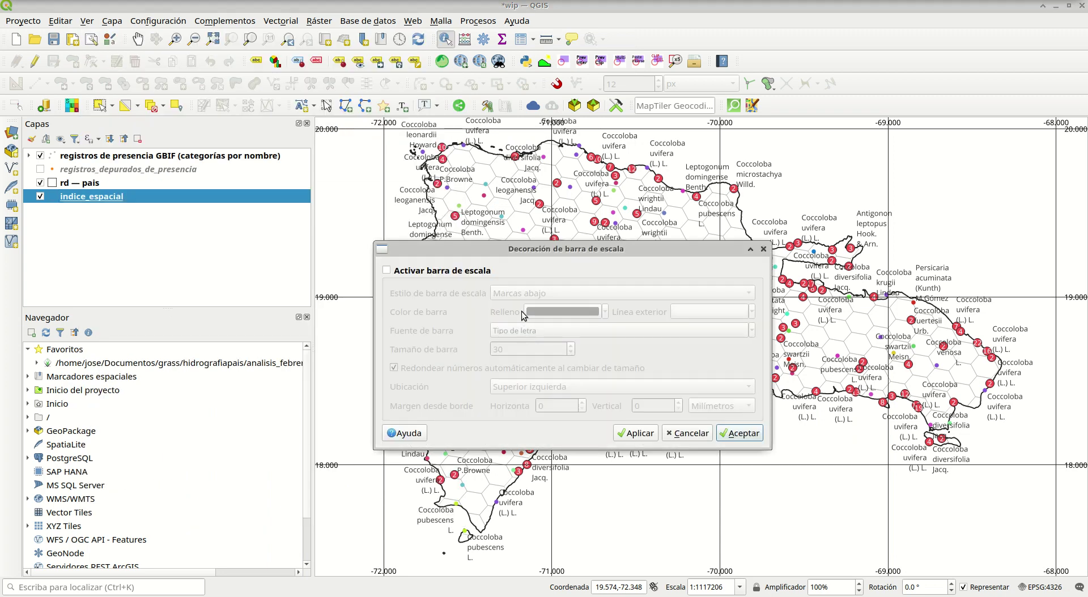
click(433, 270)
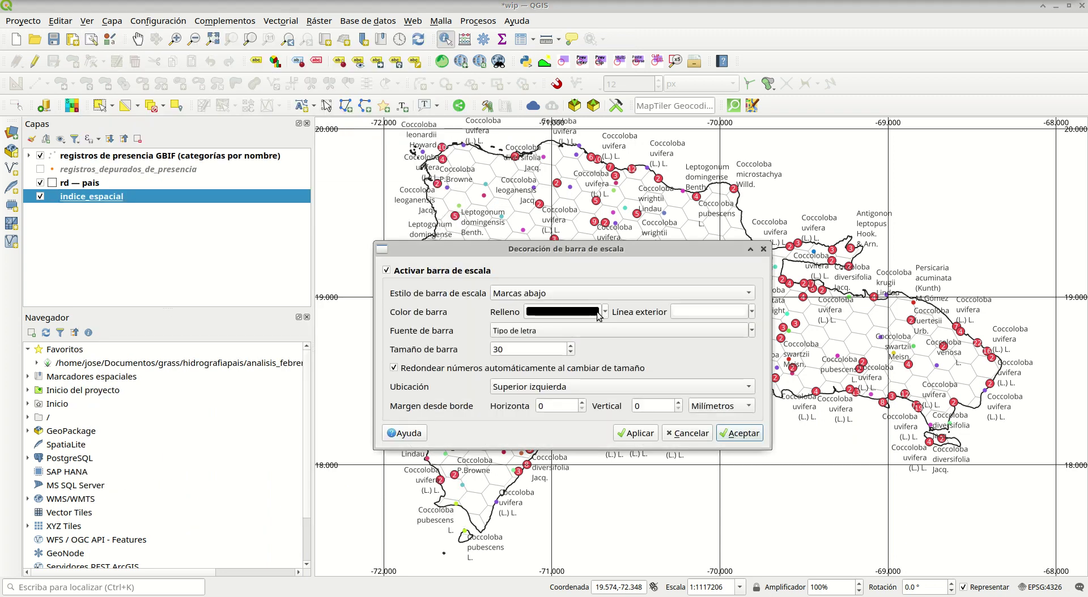
click(635, 437)
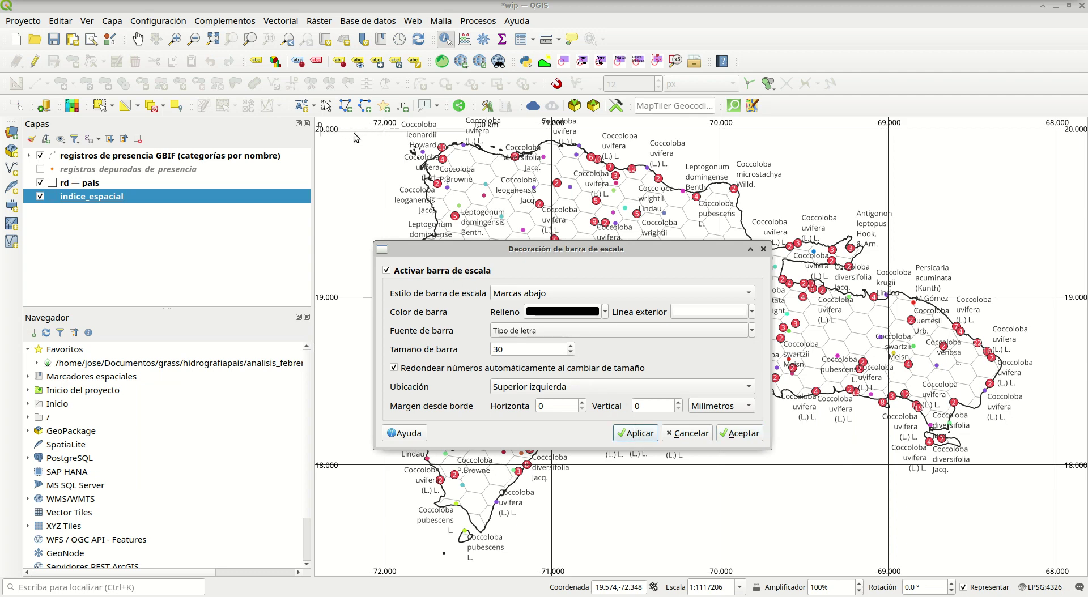
click(597, 388)
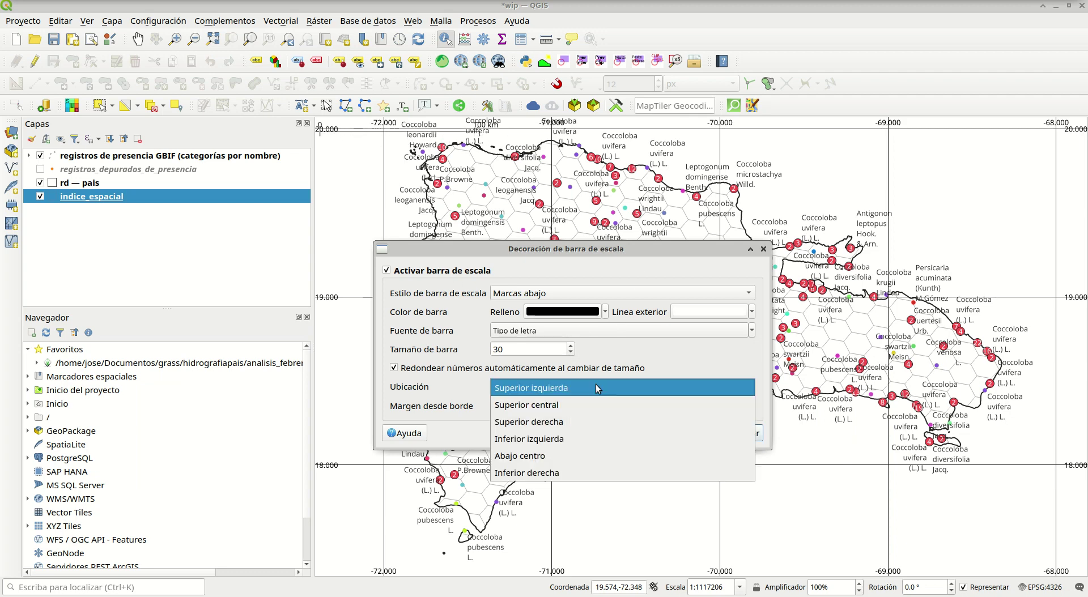
click(579, 472)
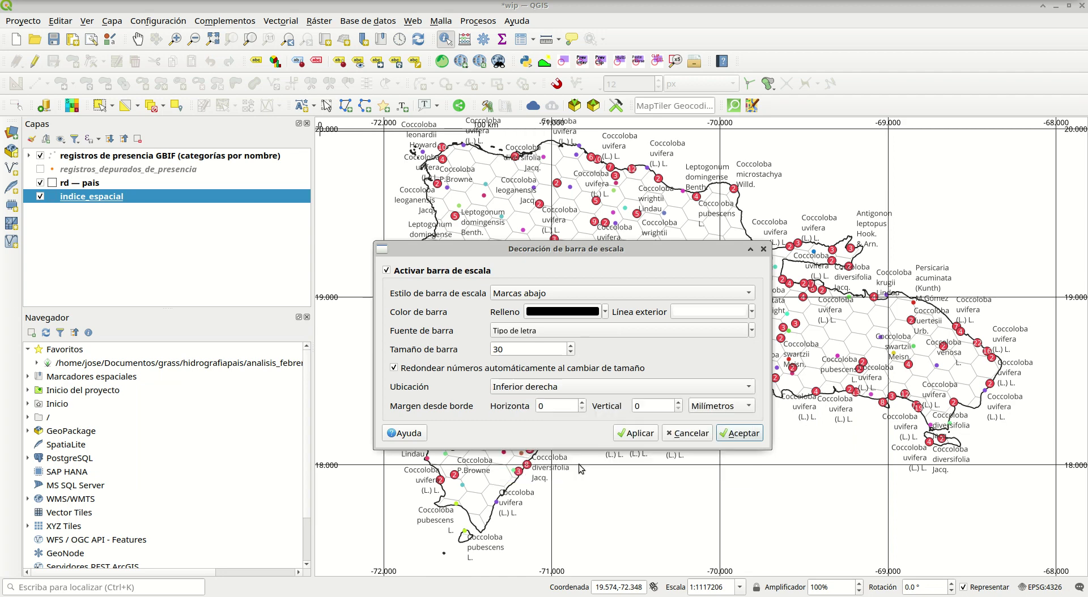
click(643, 434)
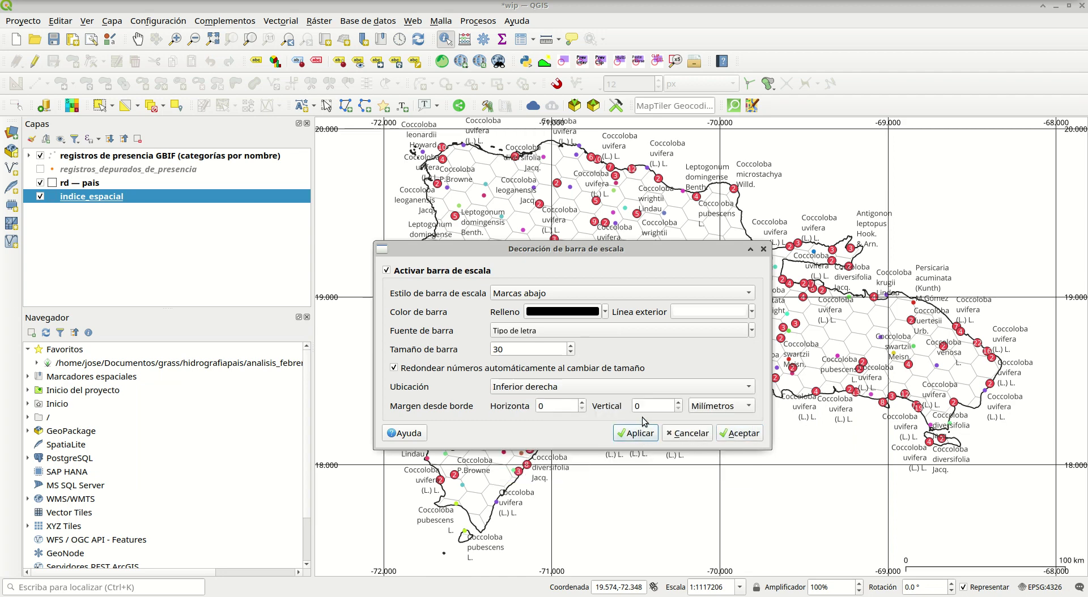
Try a 5 mm vertical margin for the scale bar, raise it to 8 mm and accept the decoration.
click(543, 406)
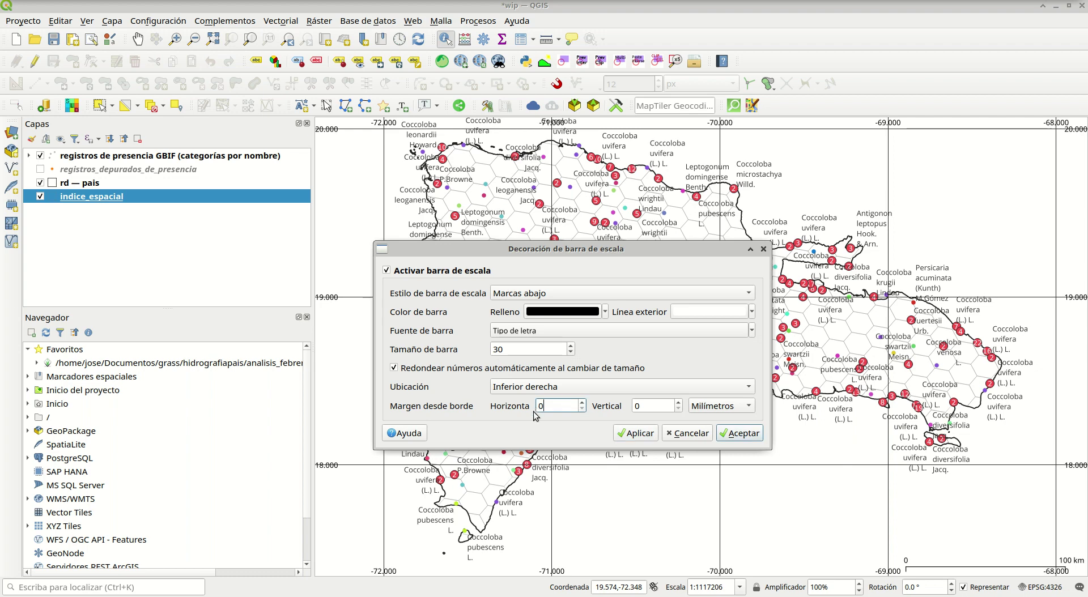
key(Tab)
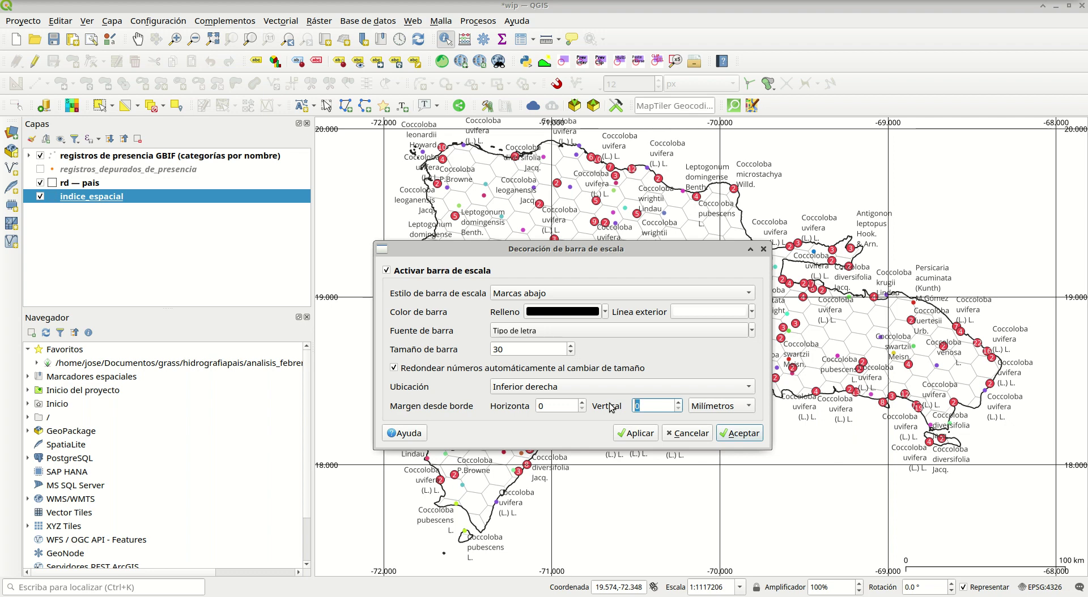
text(5)
click(630, 432)
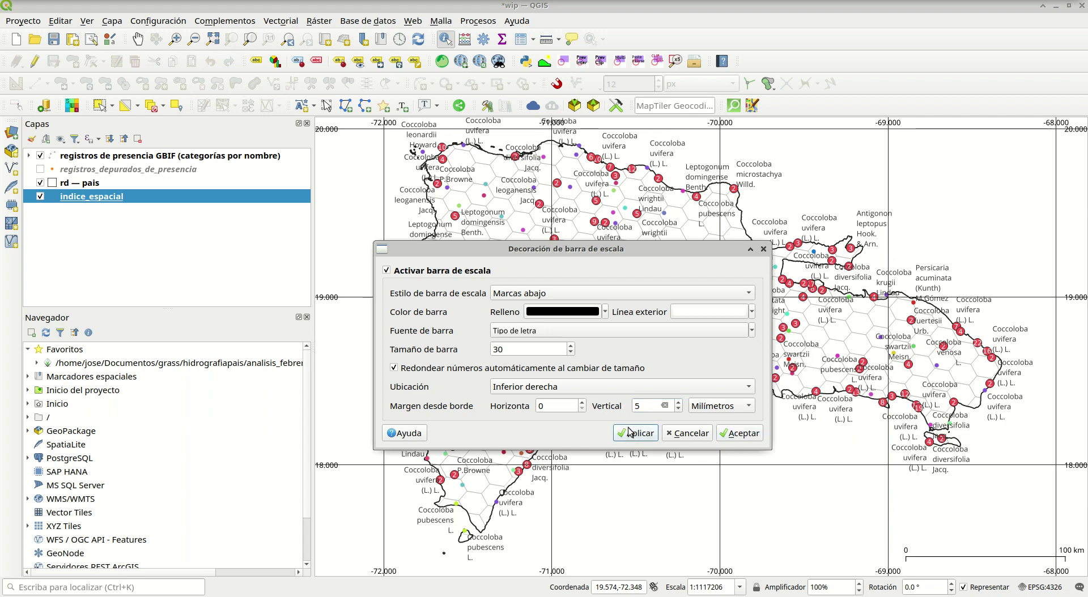
double_click(637, 406)
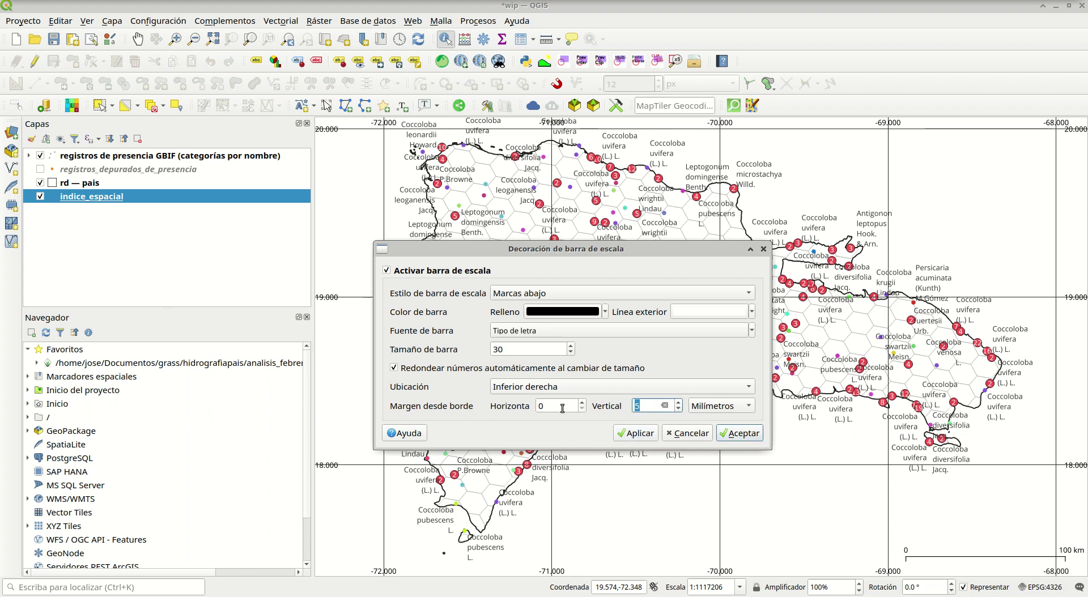
key(Return)
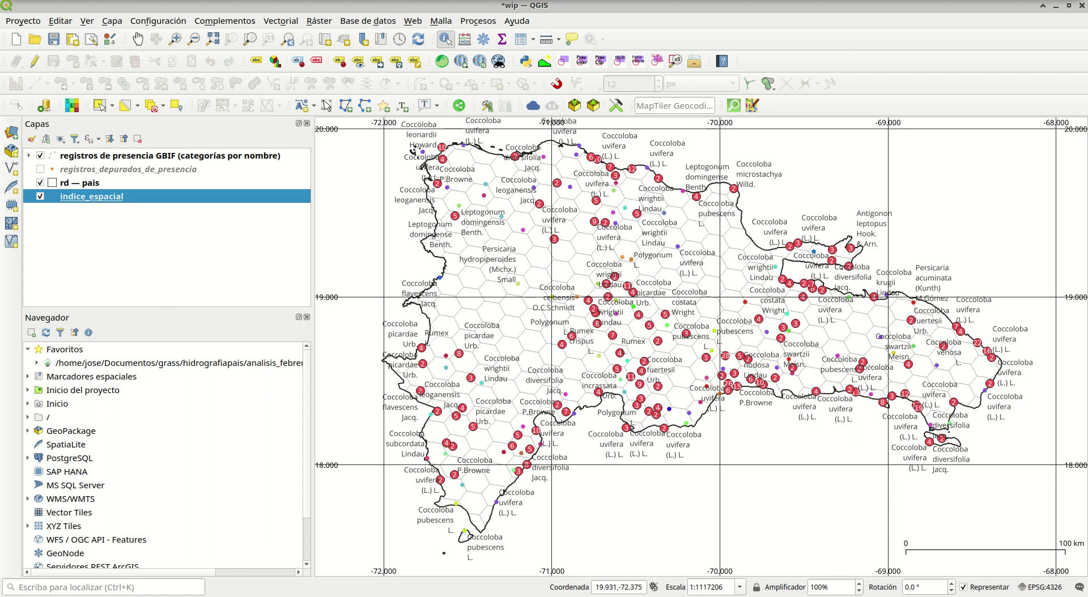
Reopen the scale bar decoration settings and apply a horizontal margin of 3 mm.
click(87, 21)
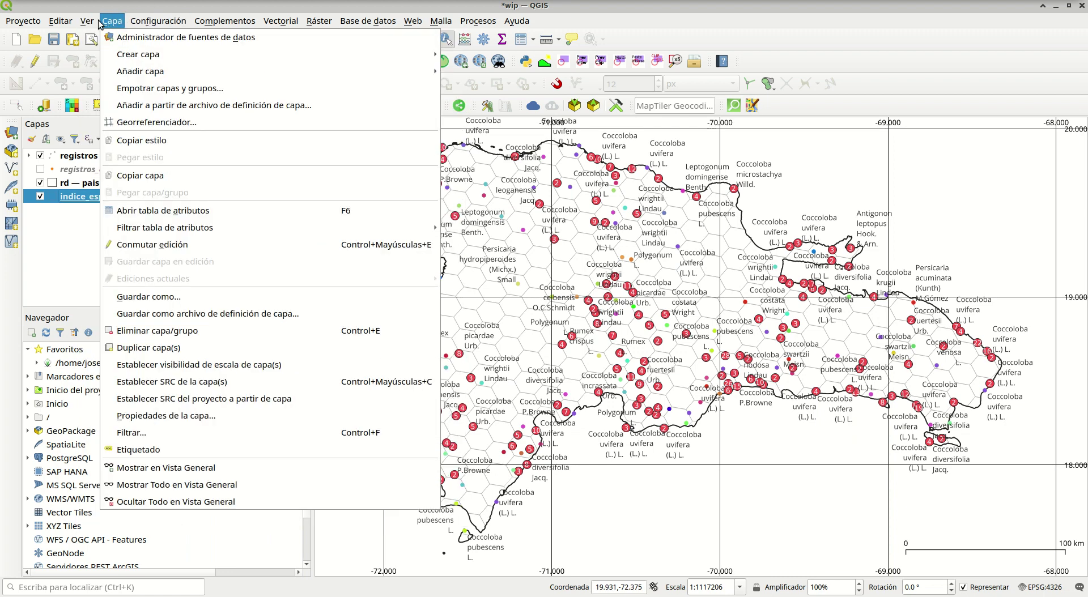
mouse_move(190, 313)
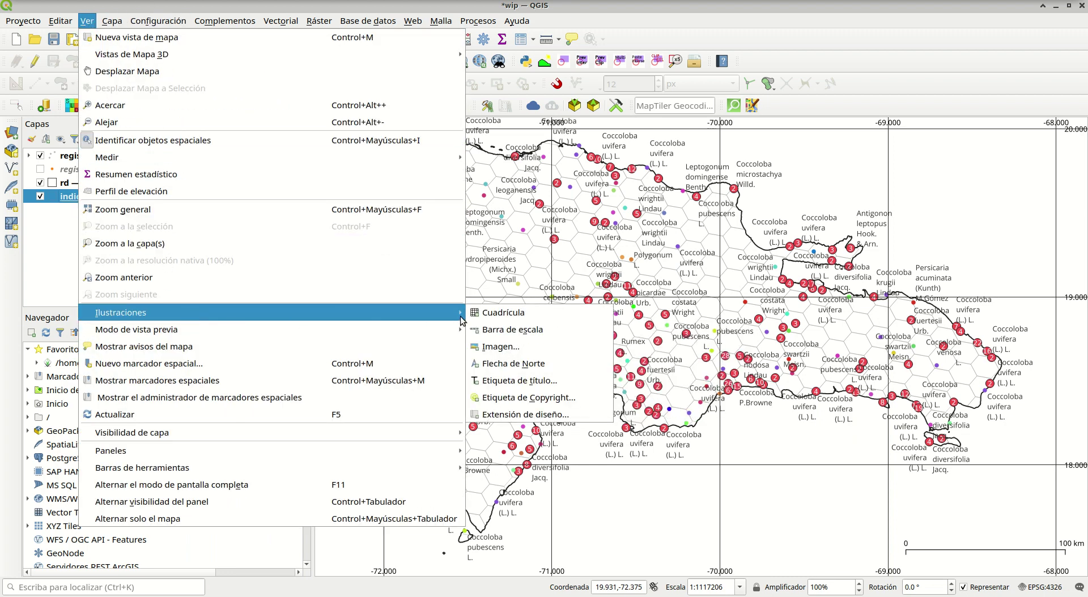
click(535, 336)
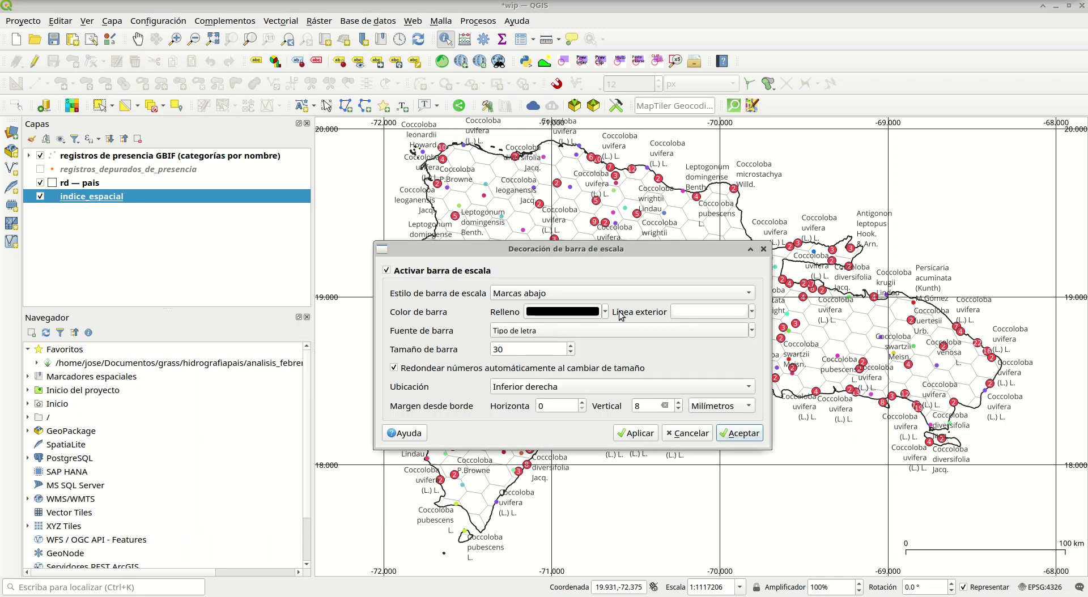
double_click(544, 406)
text(3)
click(635, 433)
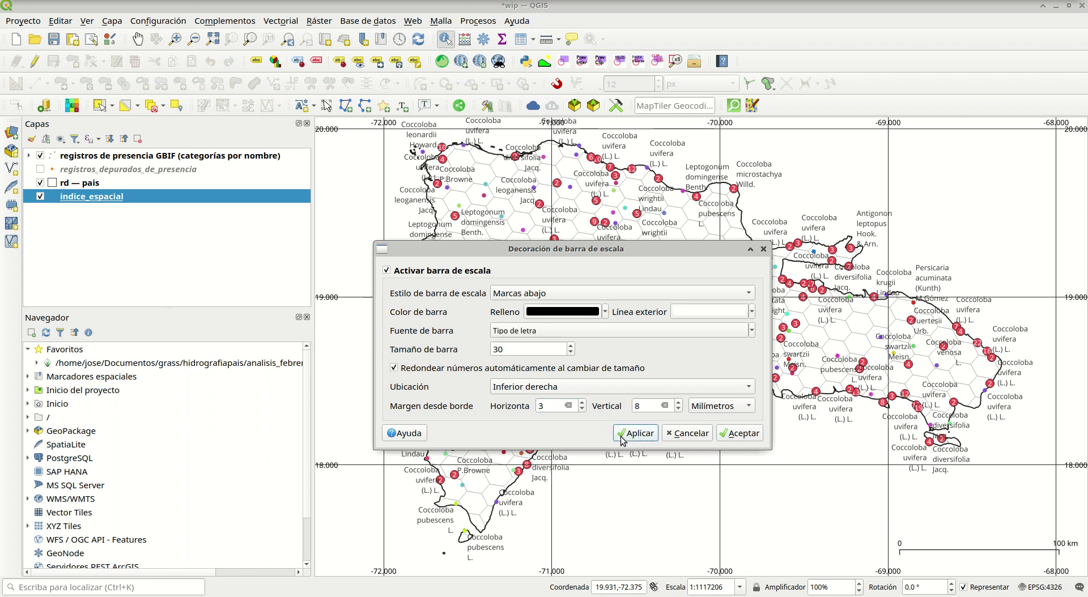
Try horizontal margins of 5 mm and 7 mm for the scale bar, applying each one.
click(548, 403)
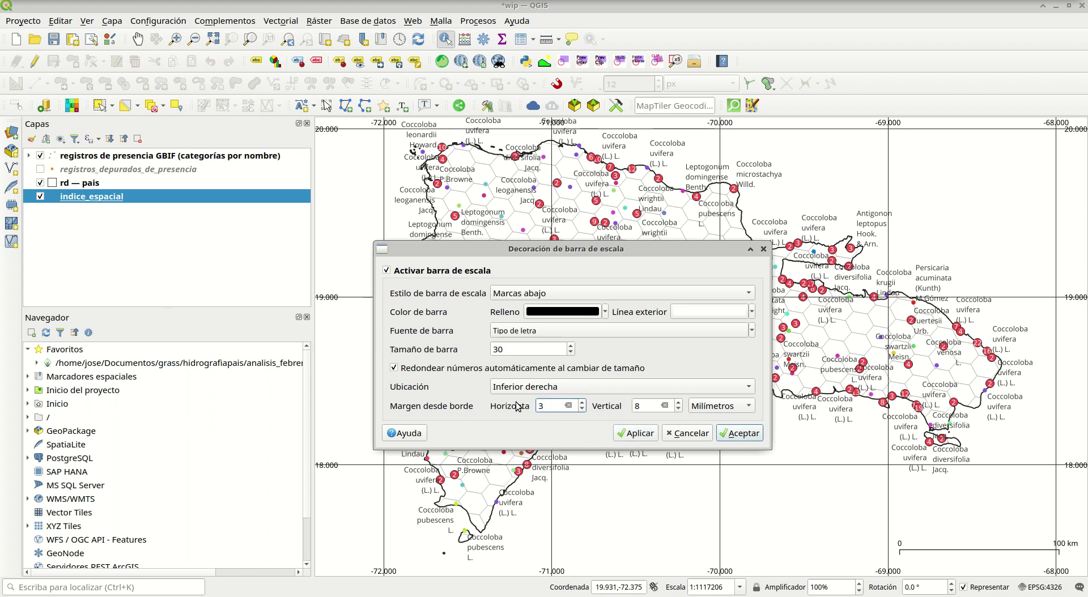
double_click(543, 404)
text(5)
click(639, 434)
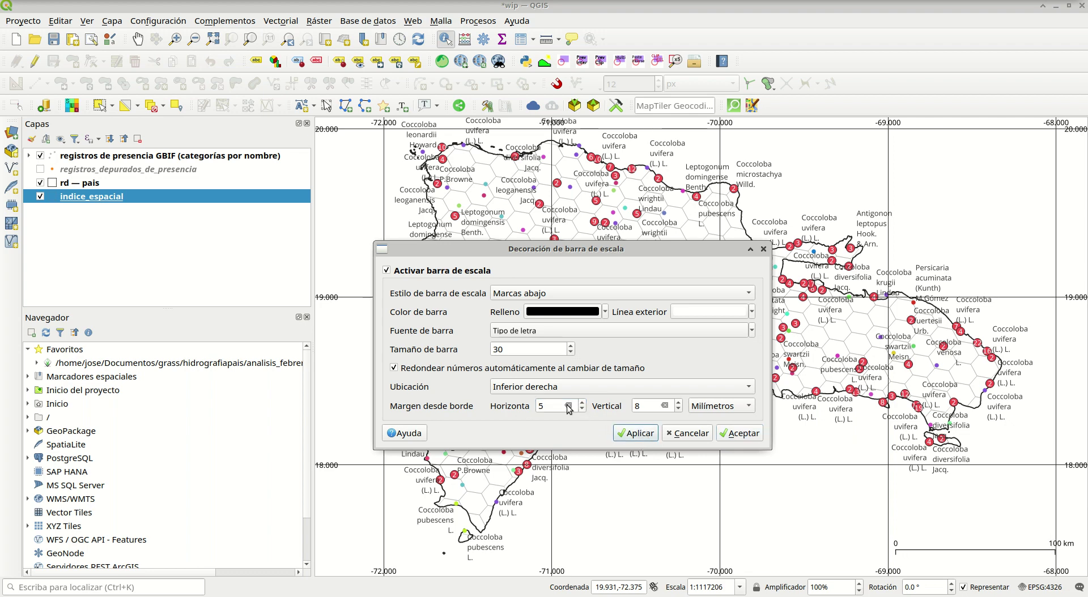
double_click(543, 405)
text(7)
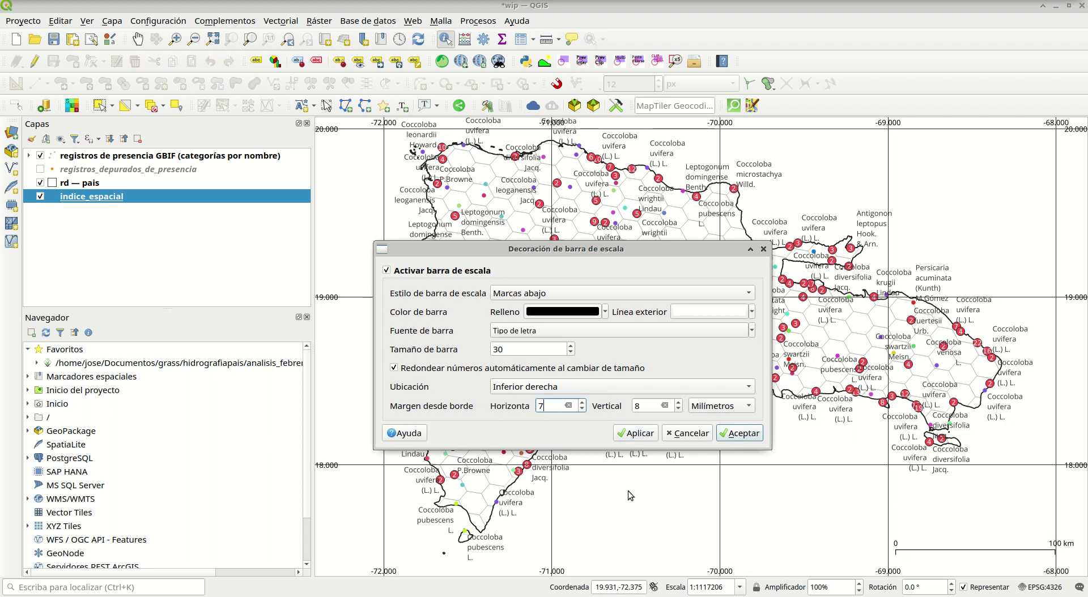
click(624, 435)
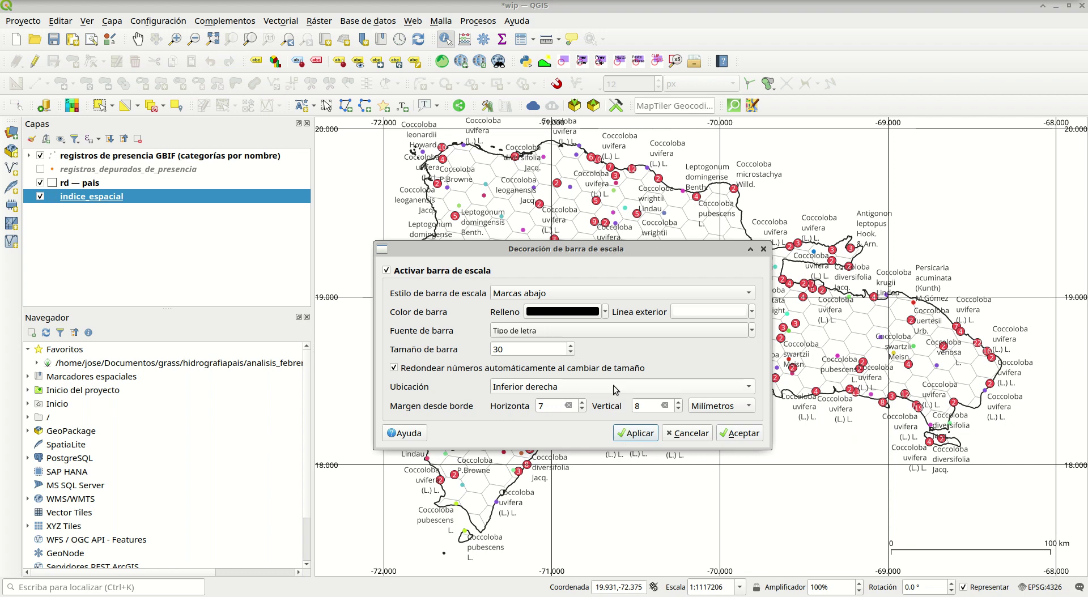
Set the scale bar size to 20 and apply it.
double_click(542, 349)
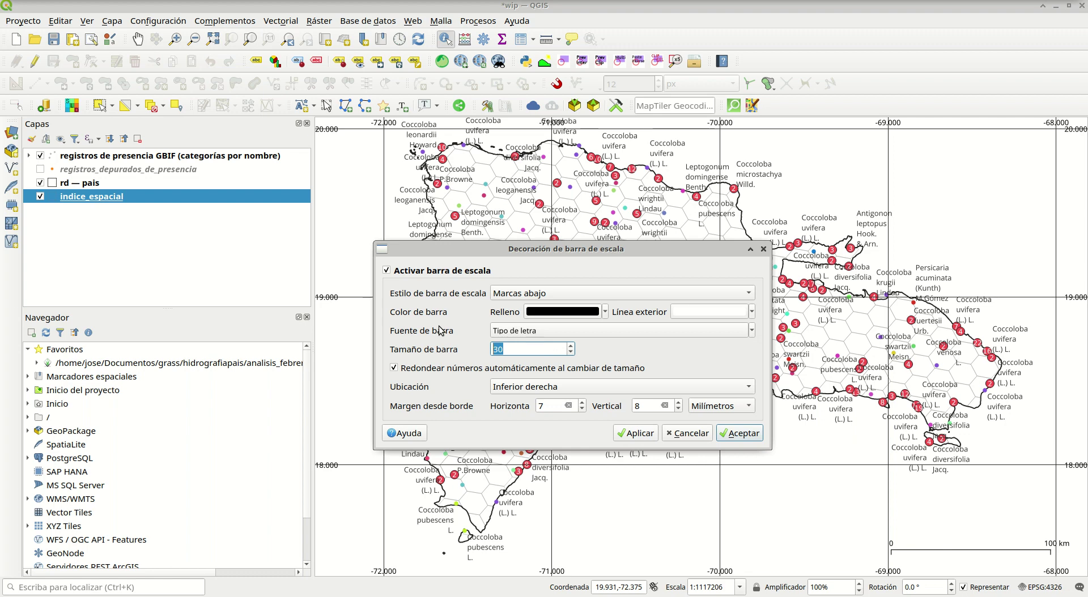
text(20)
click(628, 437)
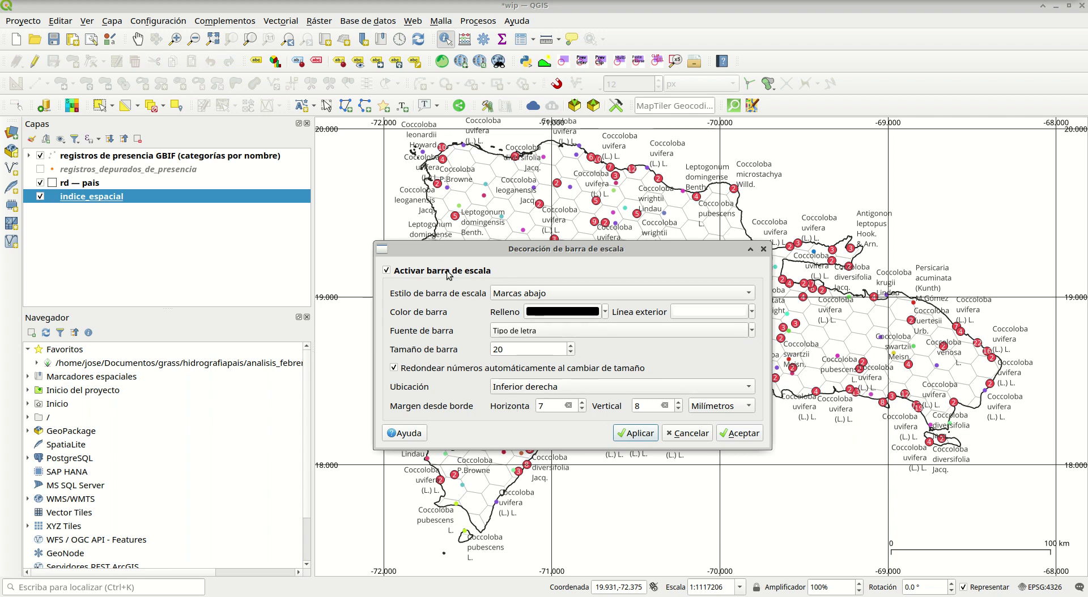
Try the Barra style for the scale bar, switch it to Cajetín and apply it.
click(746, 293)
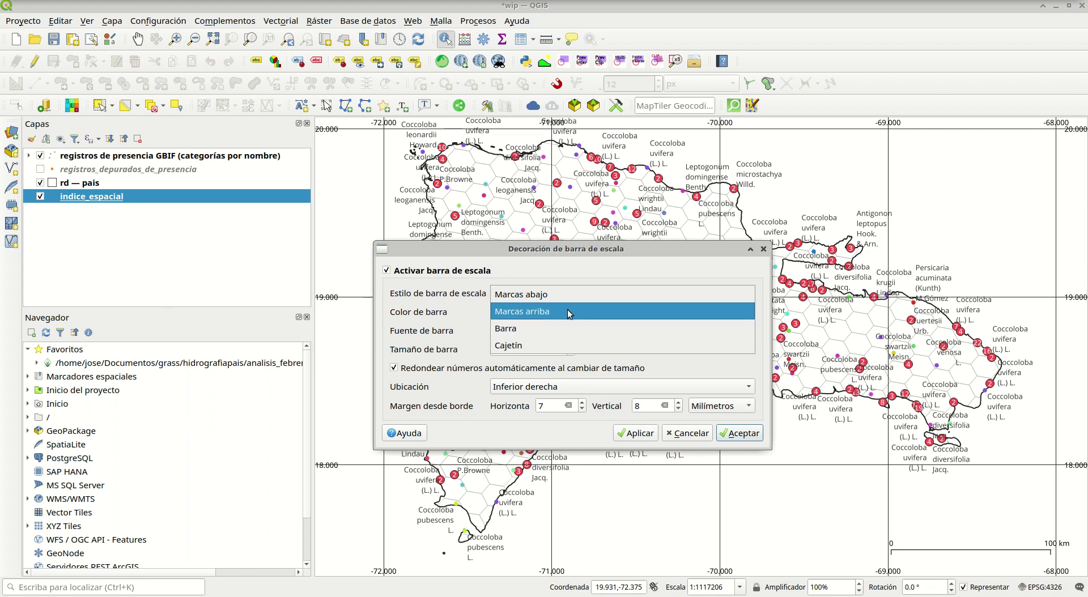
click(567, 328)
click(637, 434)
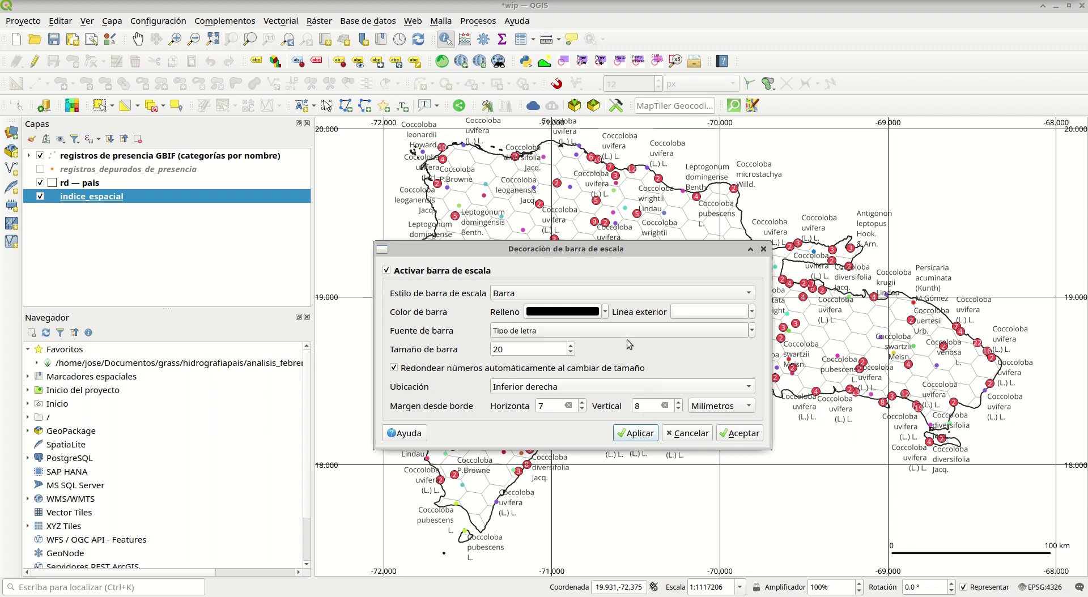
click(615, 293)
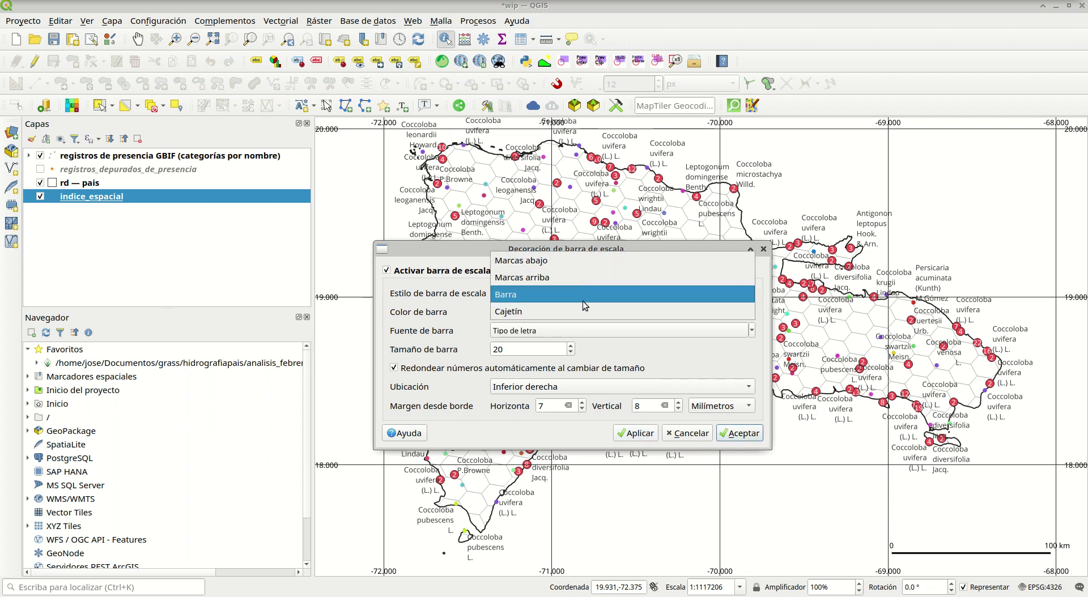
click(583, 311)
click(652, 435)
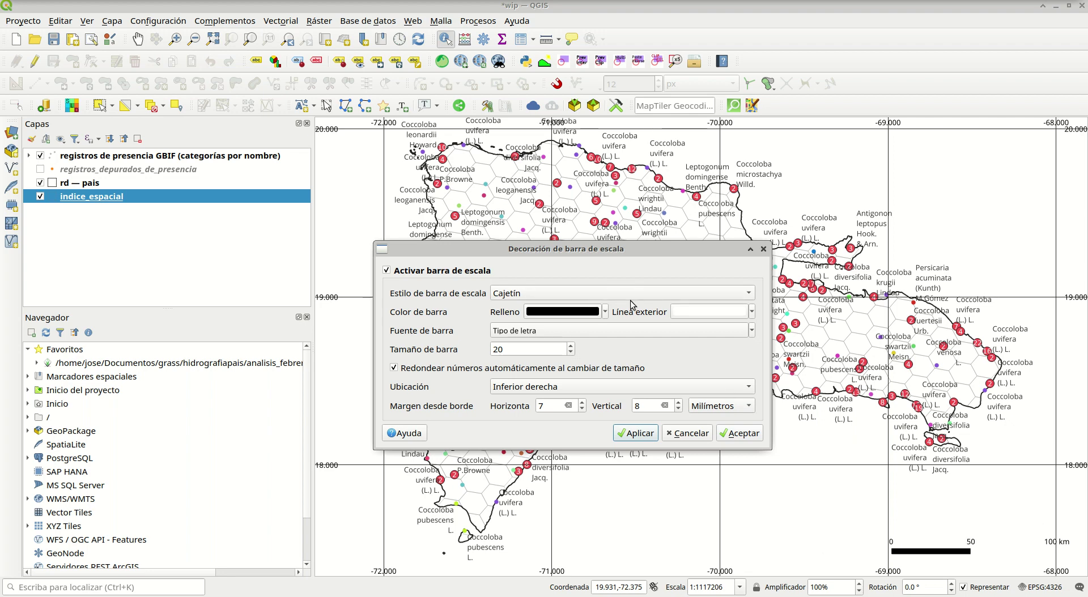
Set the scale bar's outline colour to the standard black and apply it.
click(752, 313)
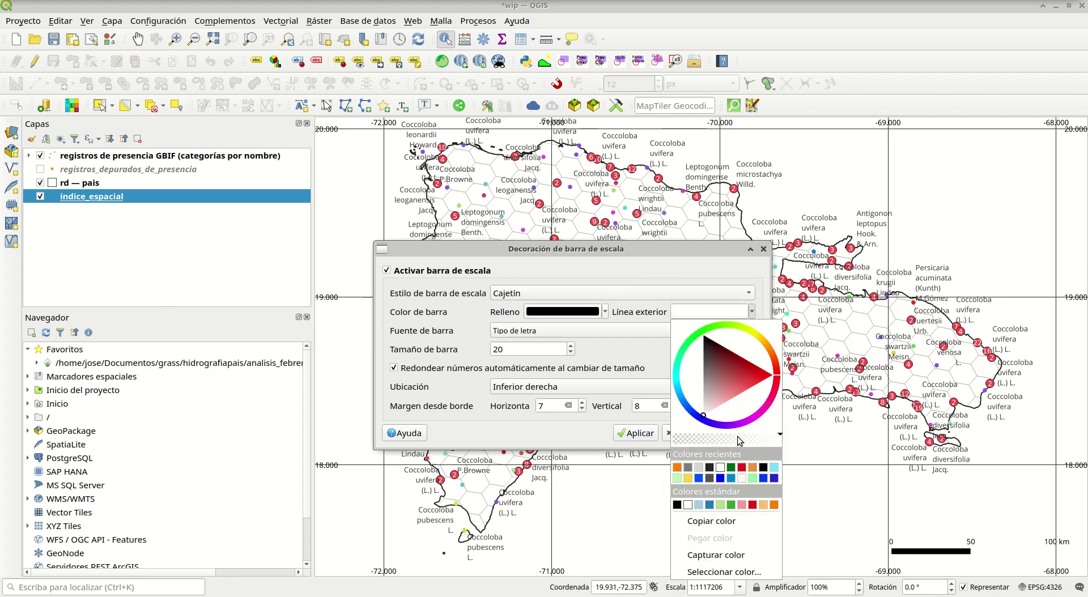
click(676, 505)
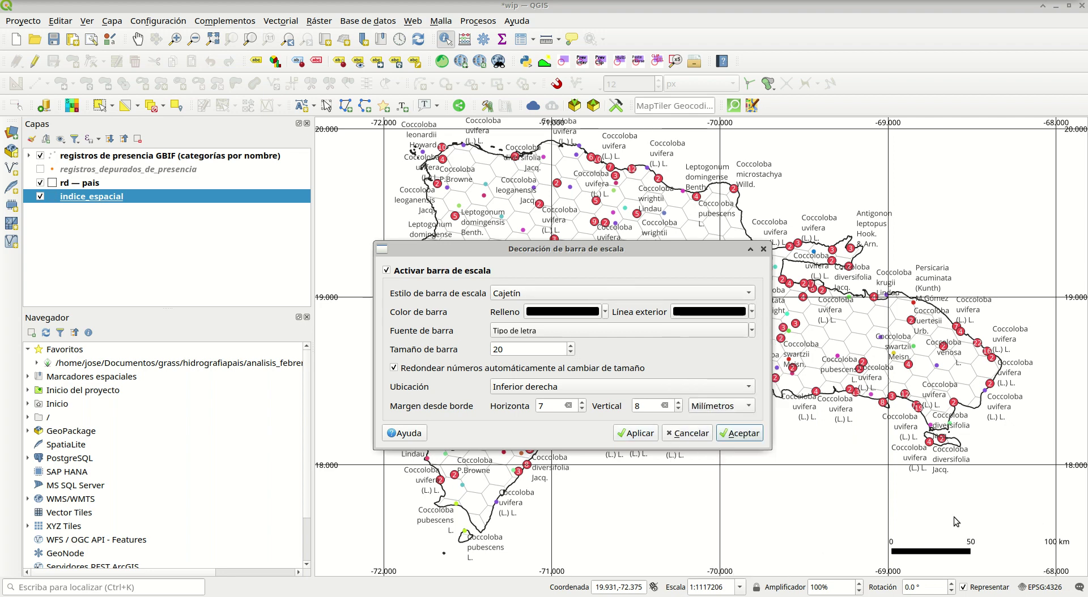
click(642, 433)
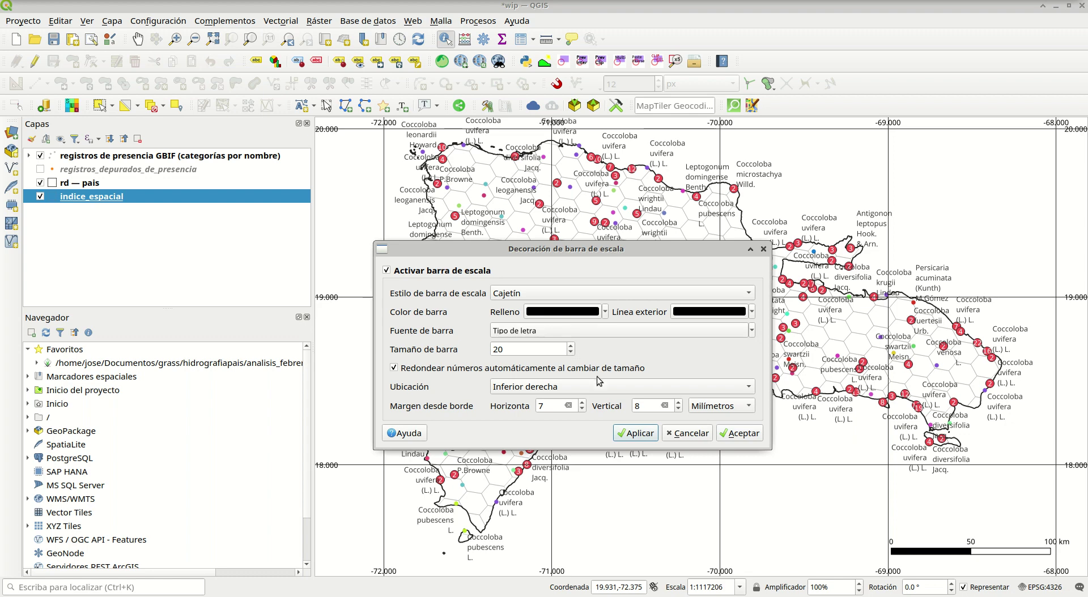
Enable a background behind the scale bar's text with the Rectángulo shape and apply it.
click(600, 331)
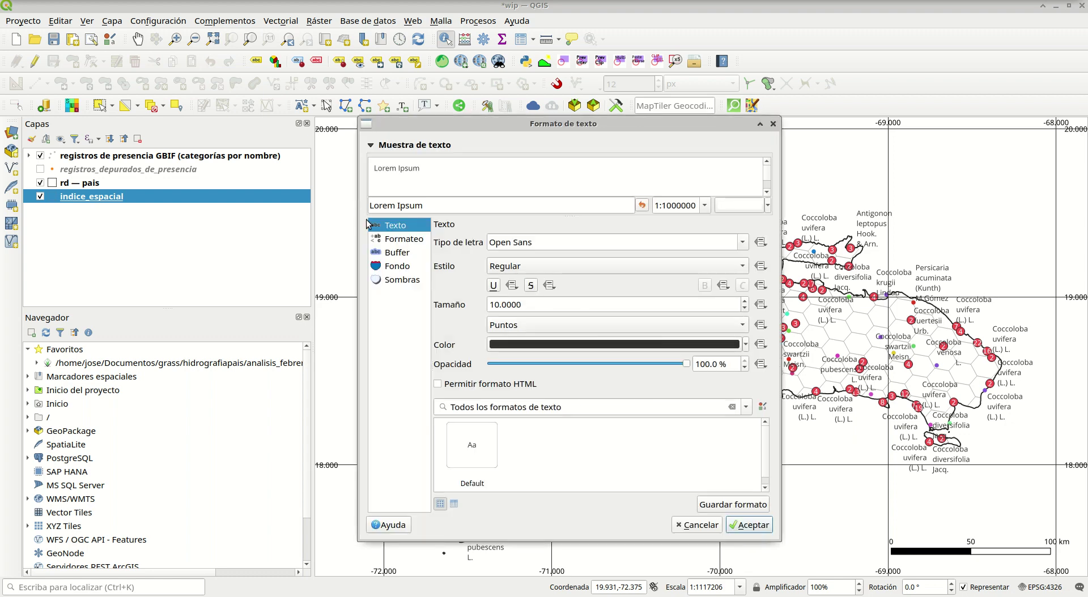
click(388, 253)
click(400, 270)
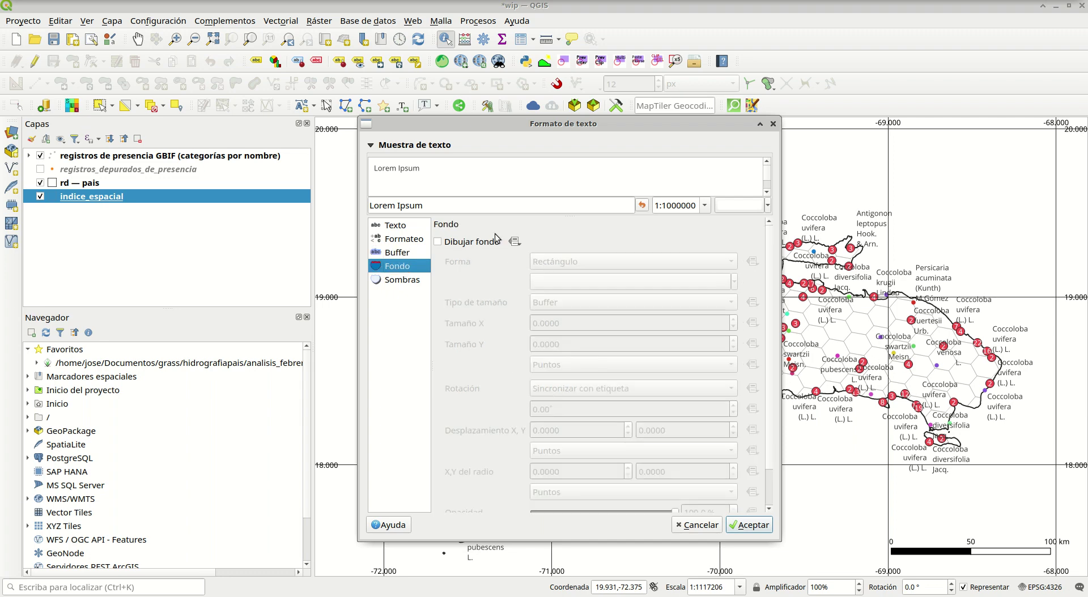
click(475, 243)
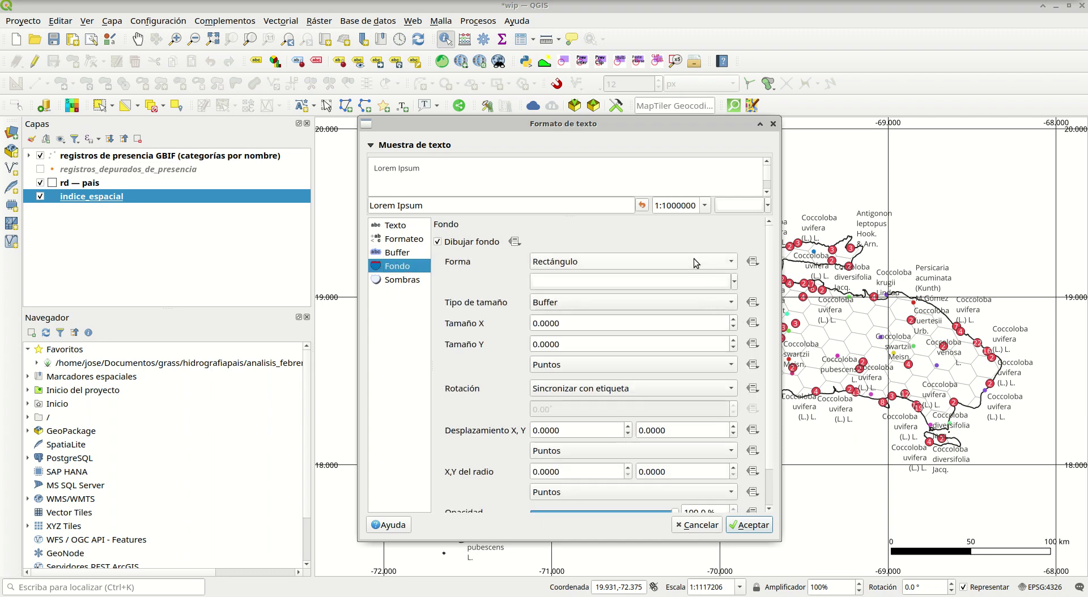
click(751, 525)
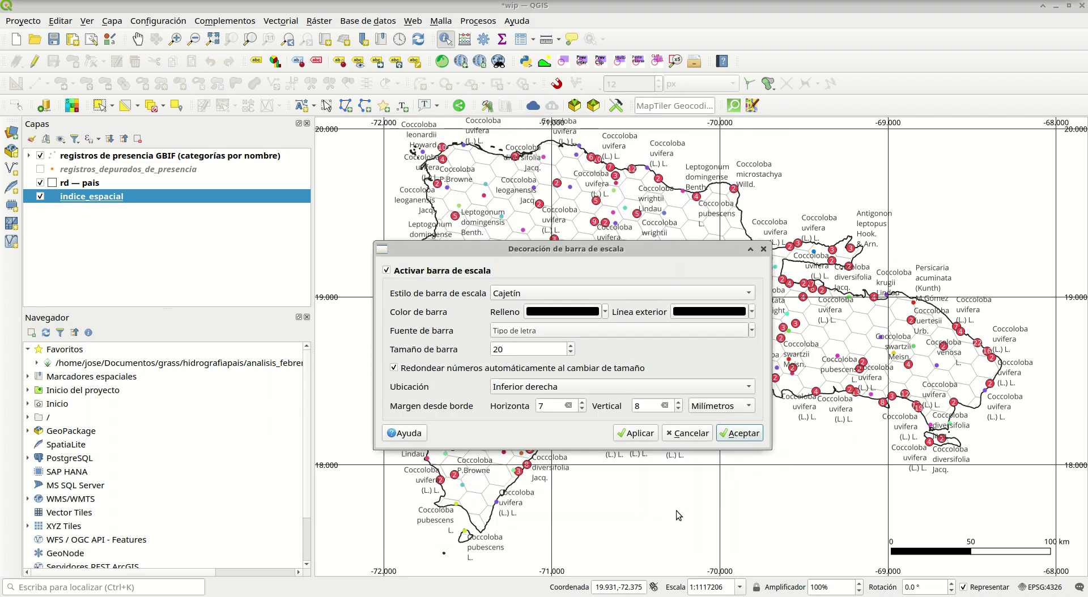
click(651, 435)
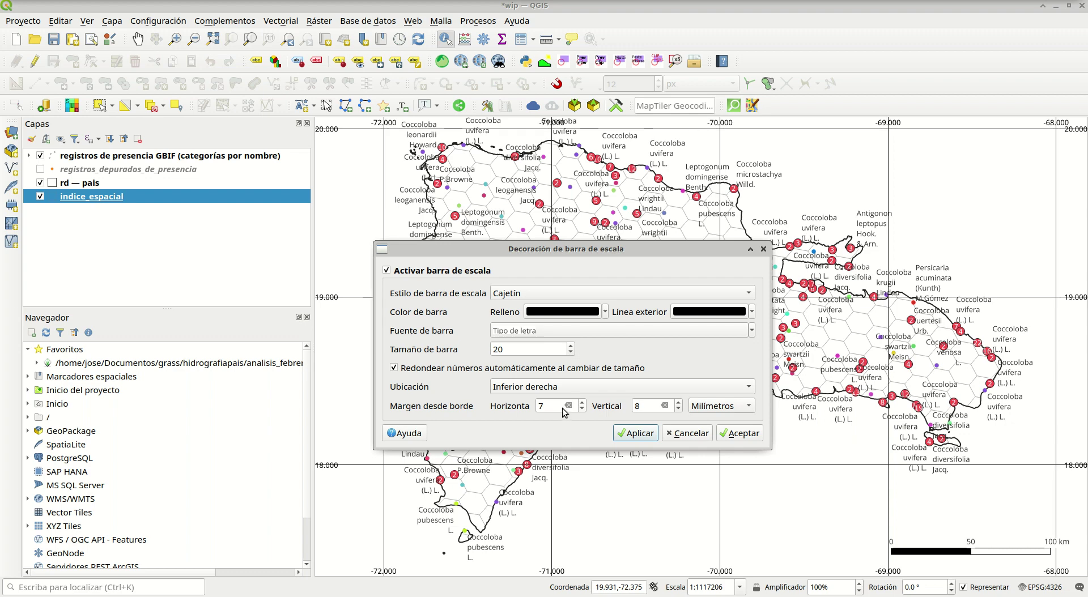
Set the scale bar's horizontal margin to 4 mm and apply it.
drag(556, 407, 517, 406)
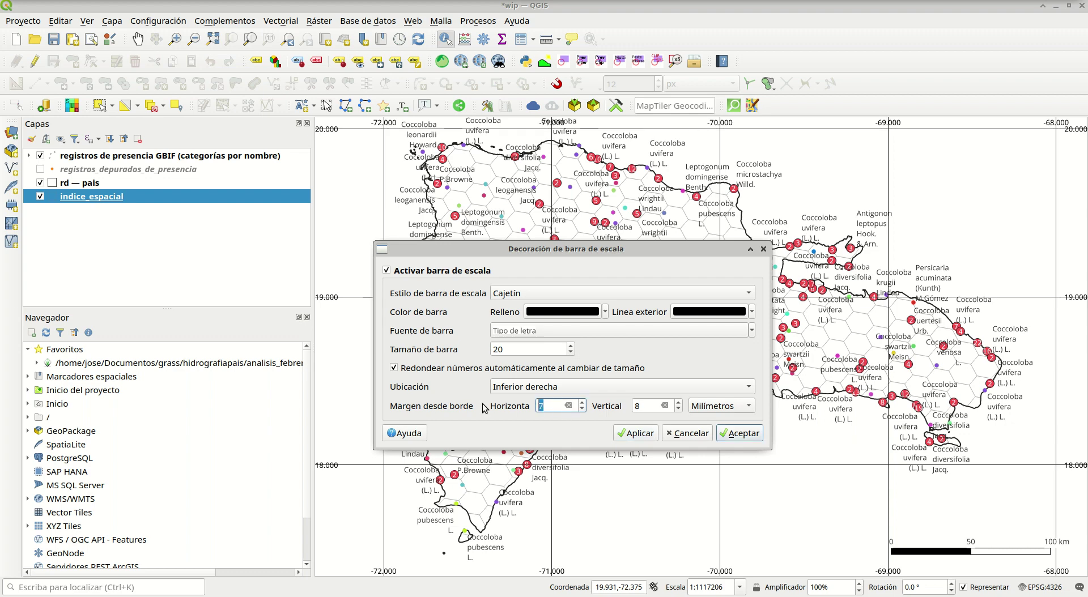
text(4)
click(639, 434)
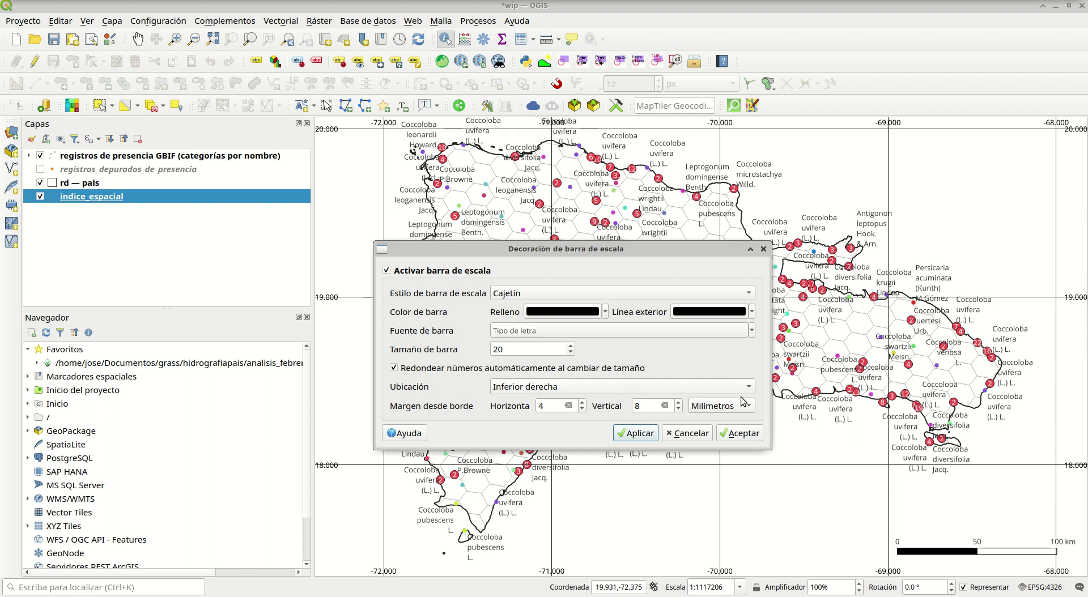
Disable the scale bar text's background, enable a text buffer instead and apply the change.
click(578, 331)
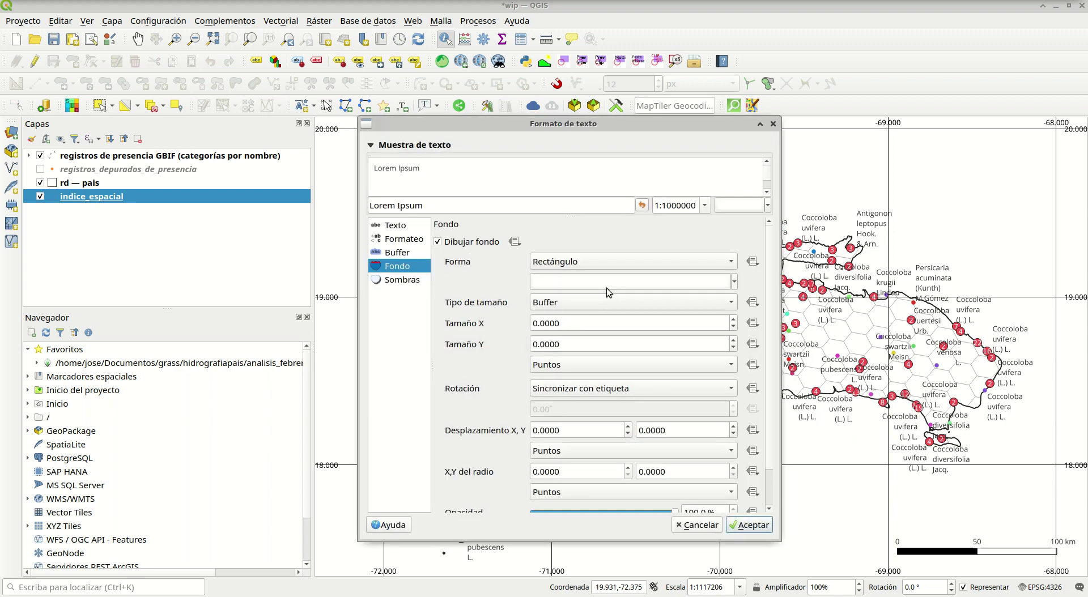
click(480, 245)
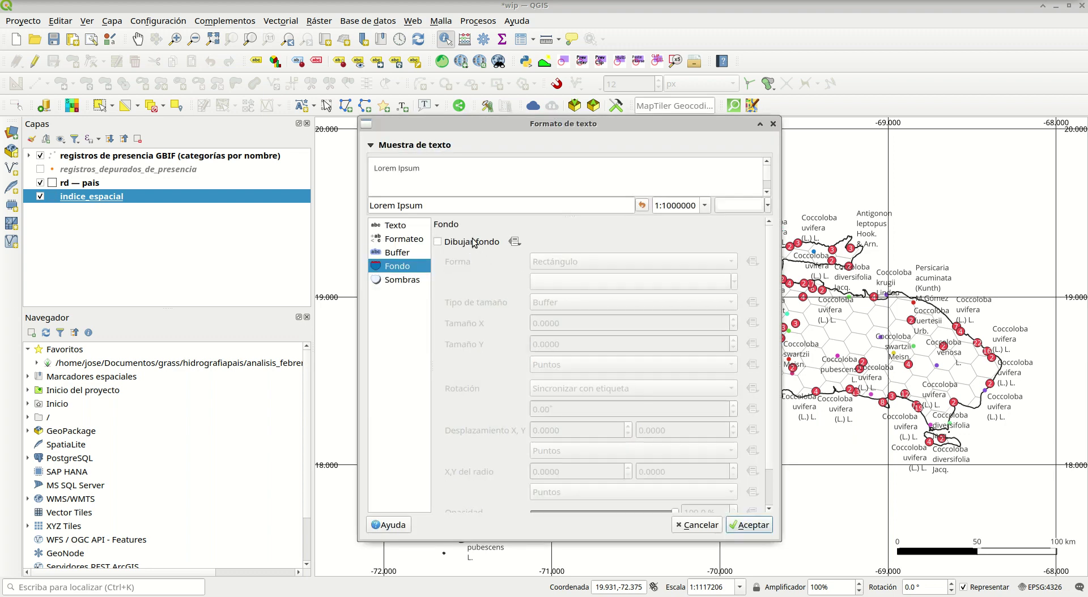
click(414, 253)
click(494, 241)
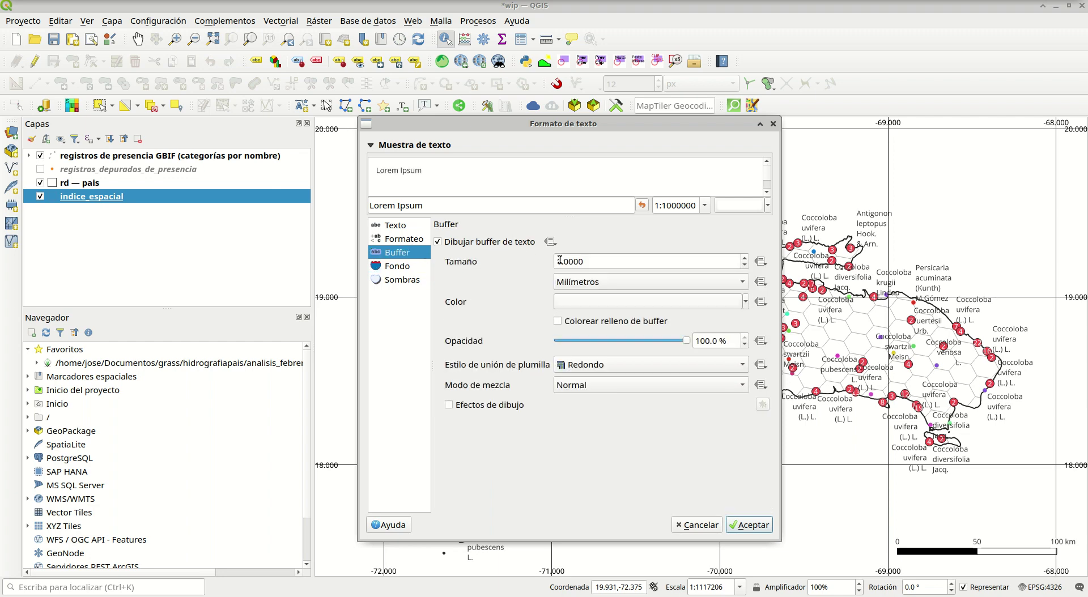
click(747, 525)
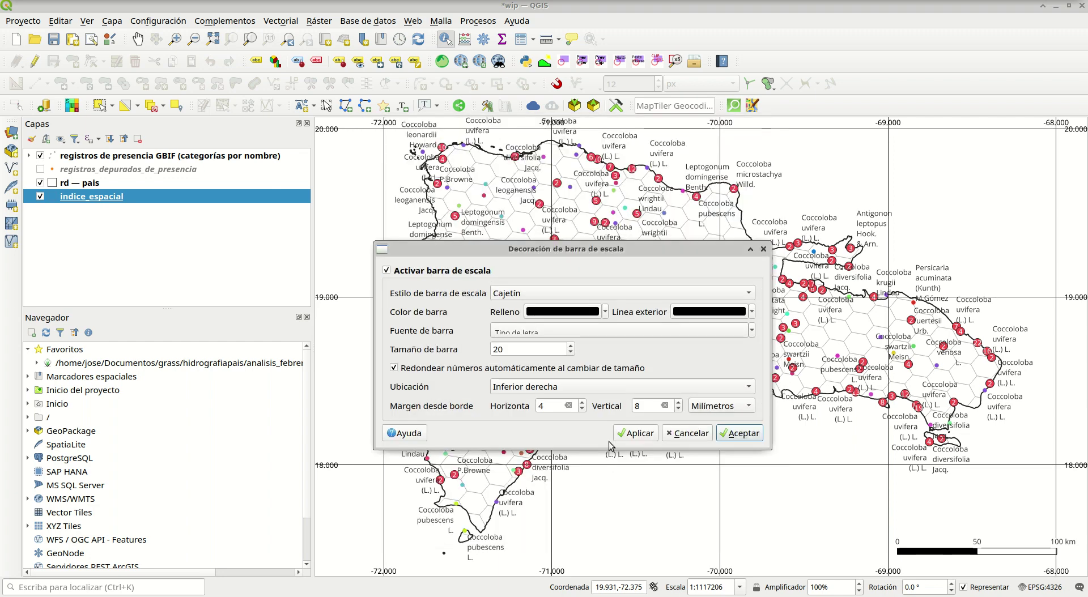
click(630, 435)
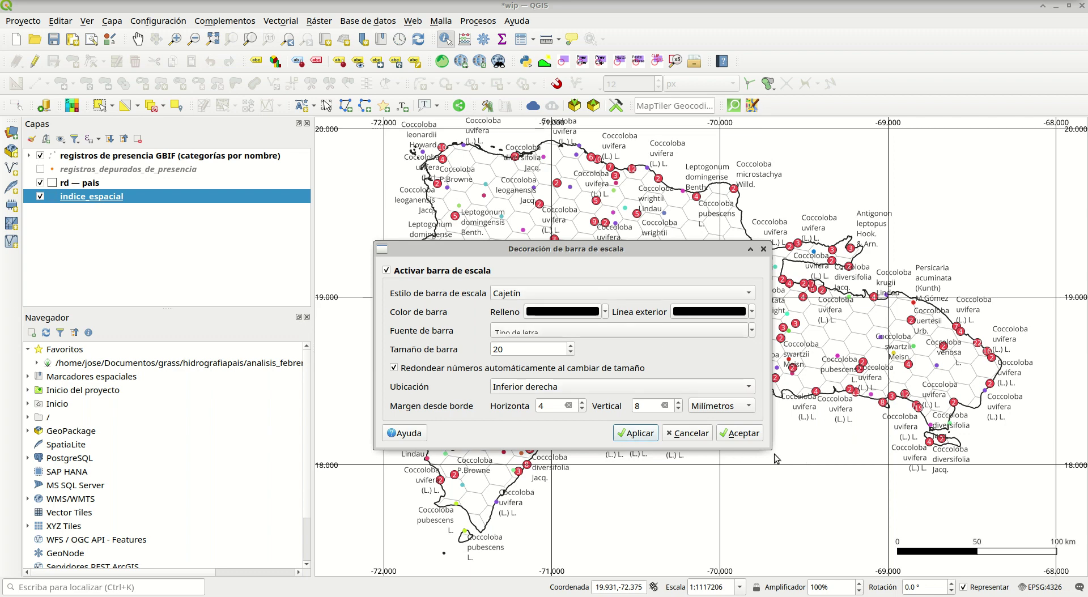
Accept the scale bar decoration and save the project.
click(738, 433)
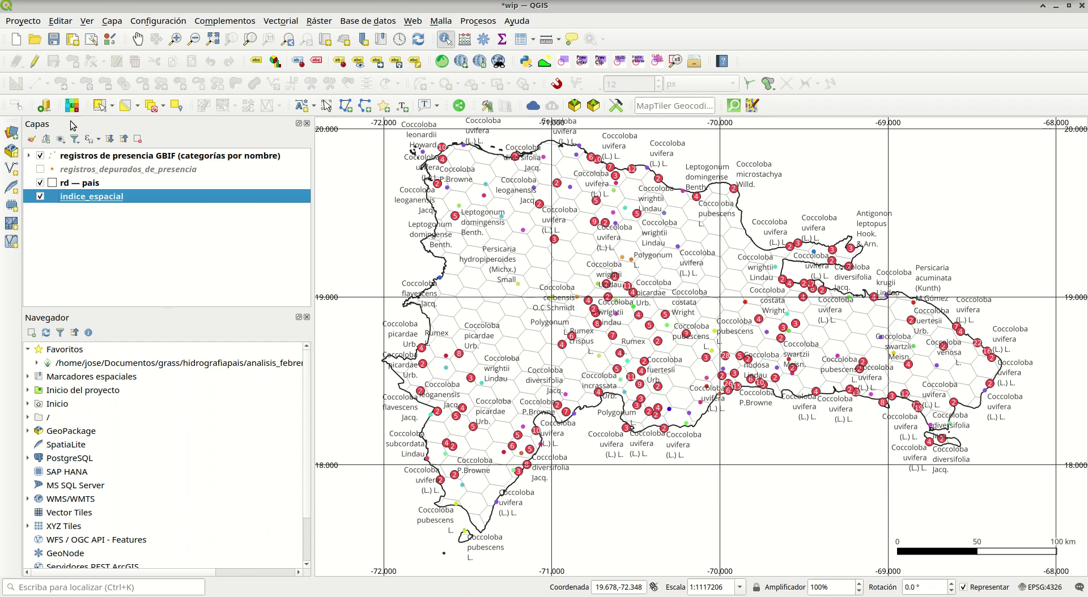
click(54, 39)
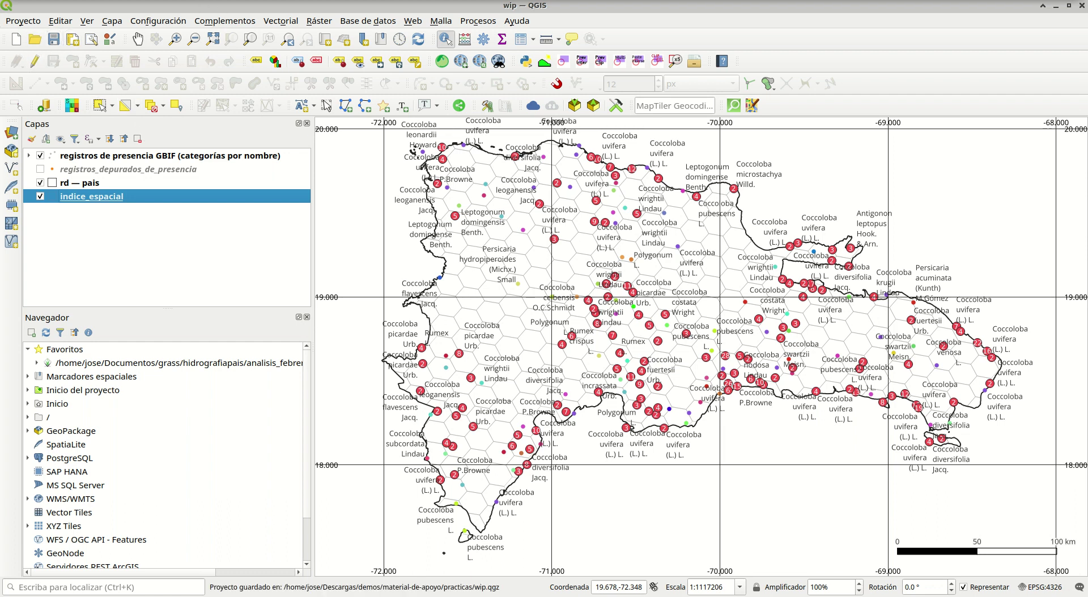
Switch to RStudio and go to the Ejercicio 3 section on citing GBIF data in practica-2.Rmd.
key(alt+Tab)
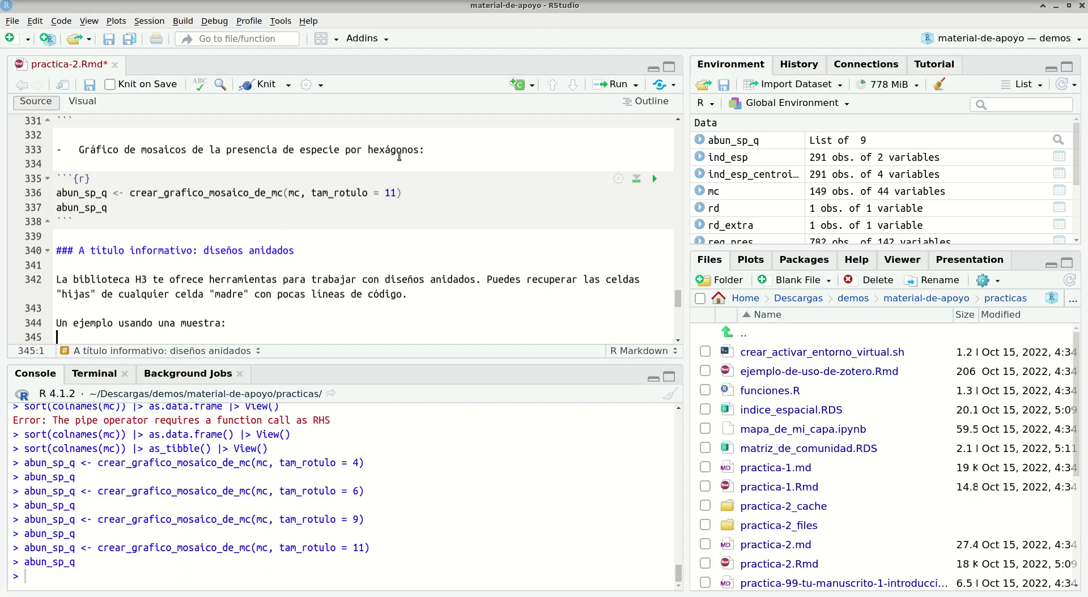
click(351, 249)
click(356, 265)
key(Page_Down)
key(Page_Down)
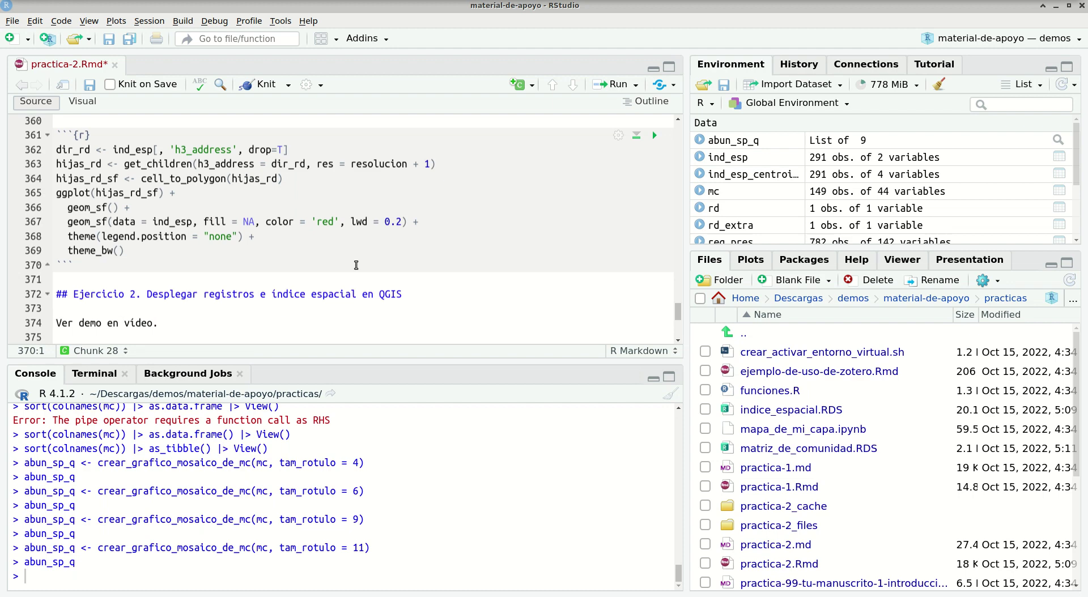
key(Down)
key(Down)
key(Down)
key(Down)
key(Down)
key(Down)
key(Down)
key(Down)
key(Down)
key(Down)
key(Down)
key(Down)
key(Down)
key(Down)
key(Down)
key(Down)
key(Down)
key(Down)
key(Down)
key(Down)
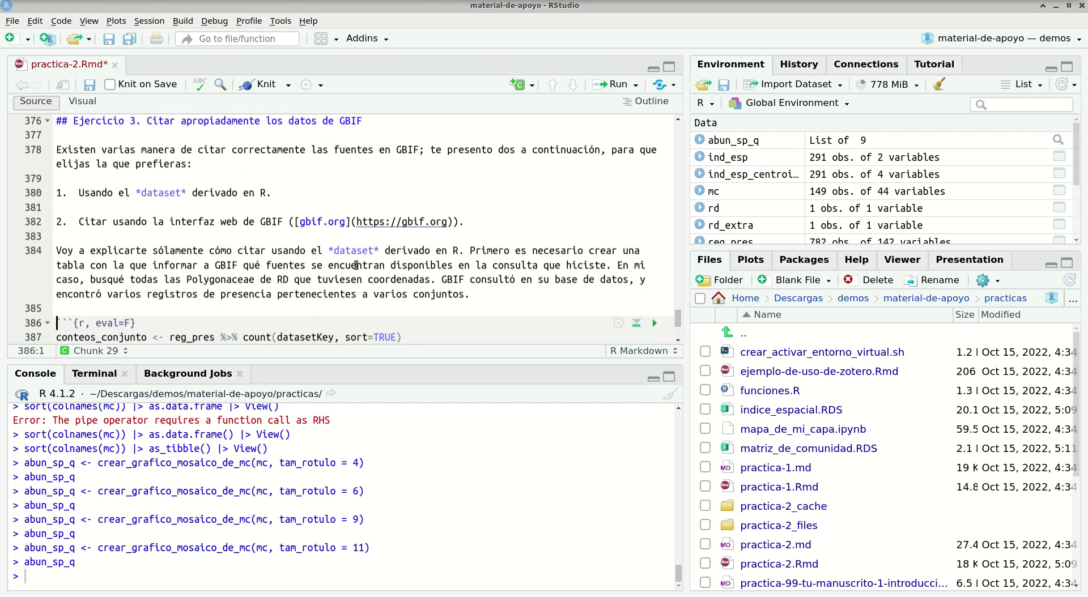
key(Up)
key(Up)
key(Up)
key(Up)
key(Up)
key(Up)
key(Up)
key(Up)
key(Up)
key(Up)
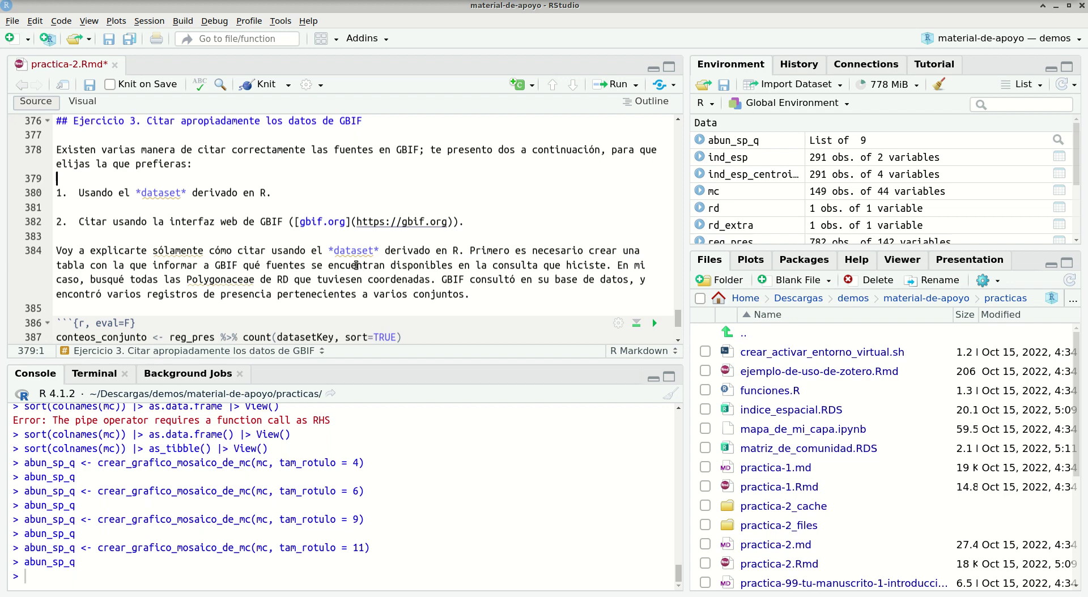
key(Down)
key(Down)
key(Down)
key(Down)
key(Page_Down)
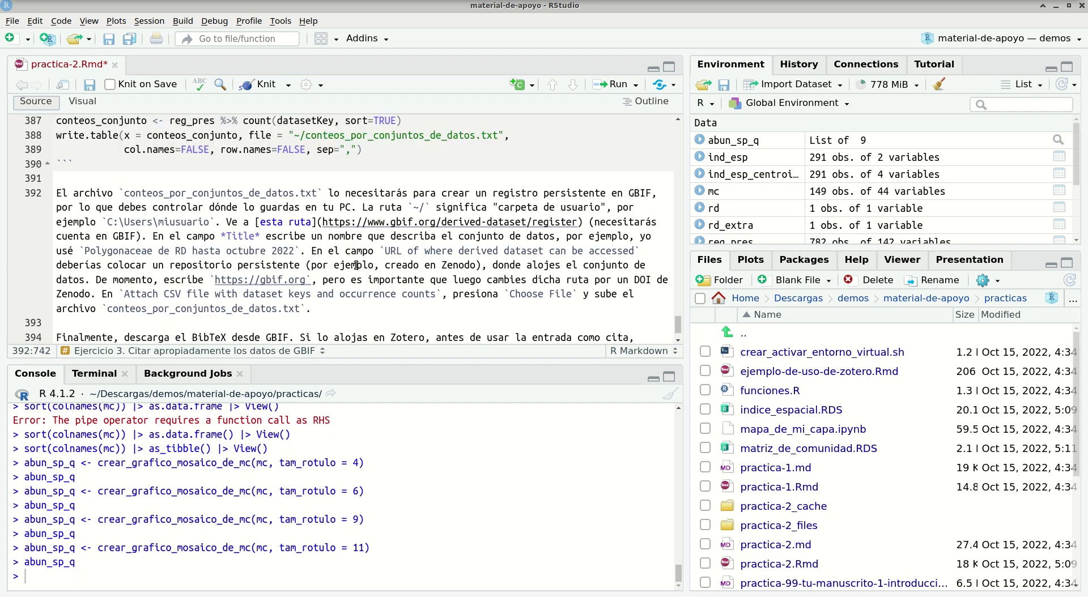
scroll(398, 263, down, 2)
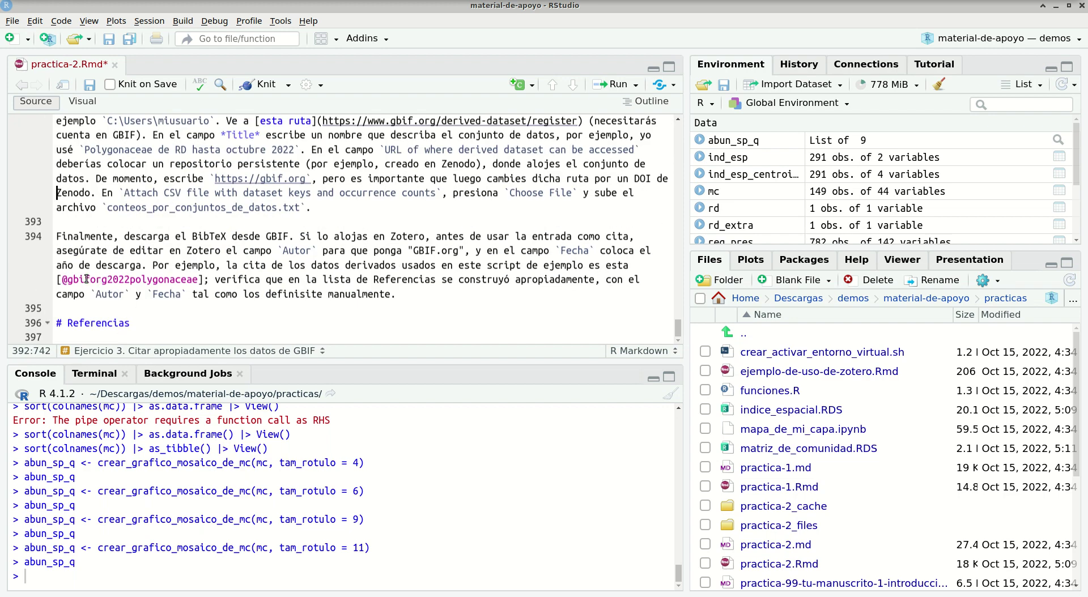
drag(62, 279, 199, 279)
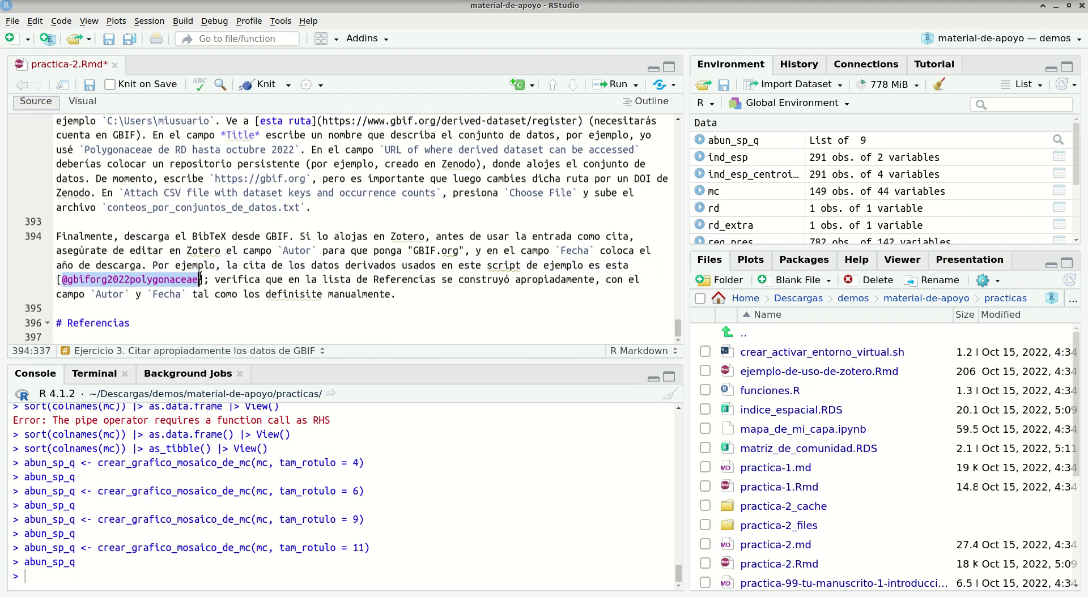
click(199, 279)
Remove the ~/ prefix from the output file path in the write.table call of the Ejercicio 3 chunk and save the file.
scroll(170, 266, up, 8)
click(123, 278)
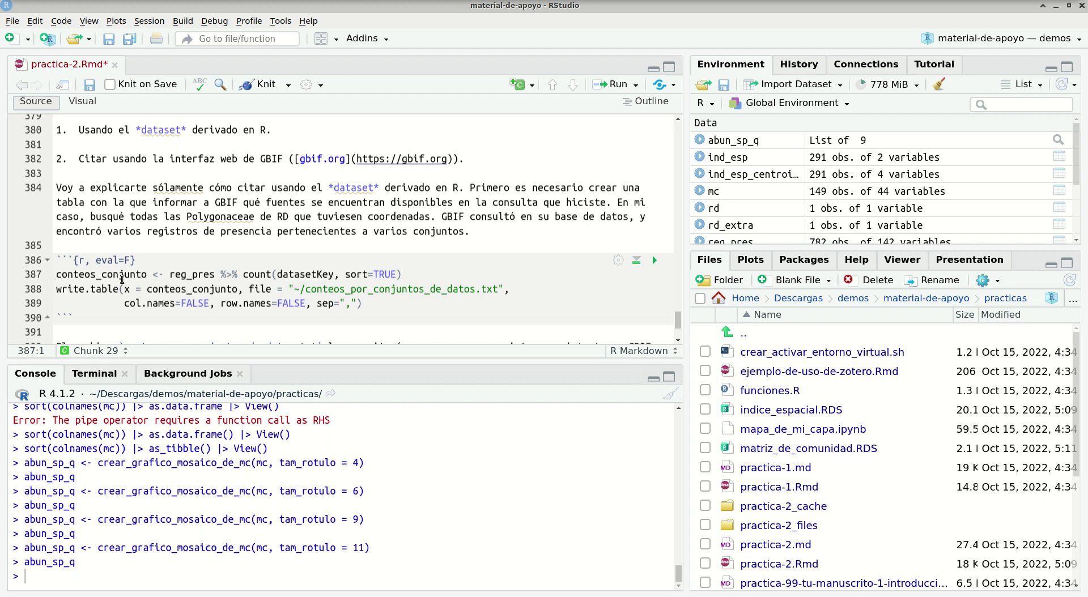
key(Down)
key(End)
key(ctrl+Left)
key(ctrl+Left)
key(ctrl+Left)
key(ctrl+Left)
key(ctrl+Left)
key(ctrl+Right)
key(ctrl+Right)
key(Left)
key(BackSpace)
key(Delete)
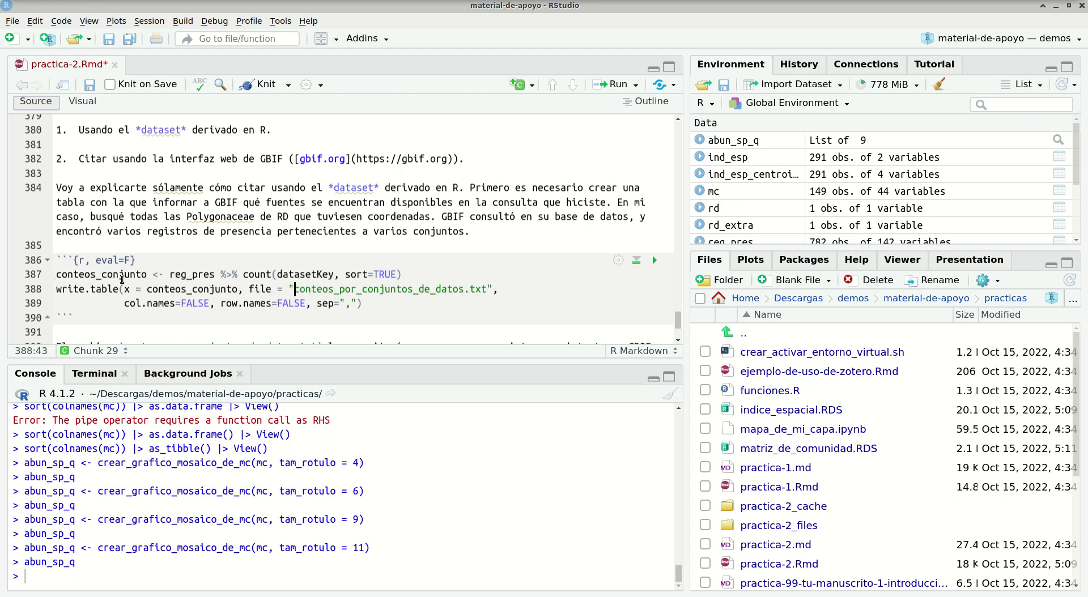
key(Home)
key(ctrl+s)
key(Up)
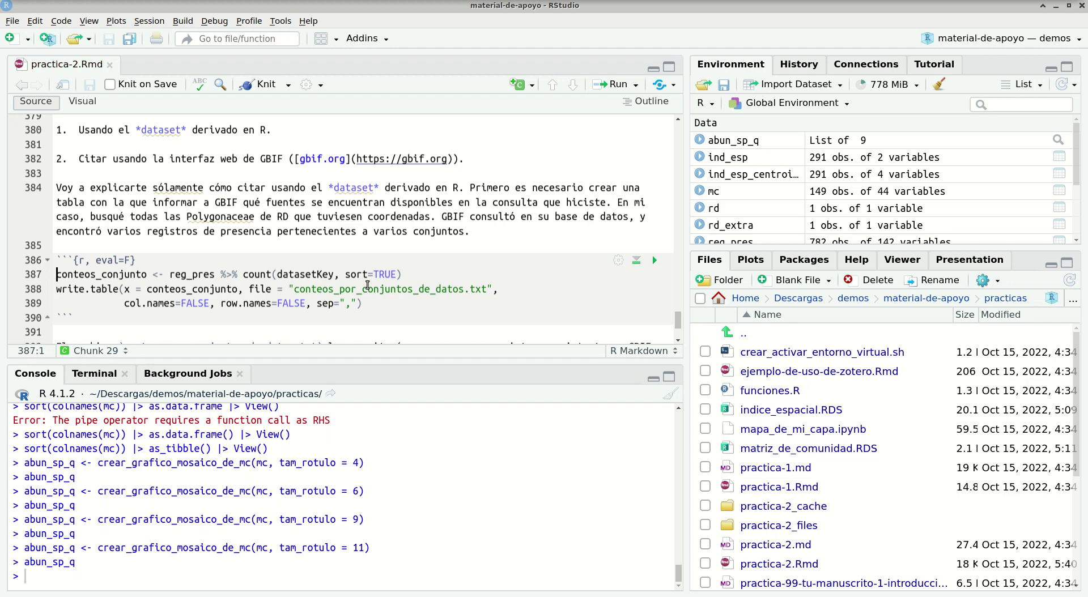
Undo the path edit, delete the ~/ prefix from the file name again and save the file.
key(ctrl+z)
key(Left)
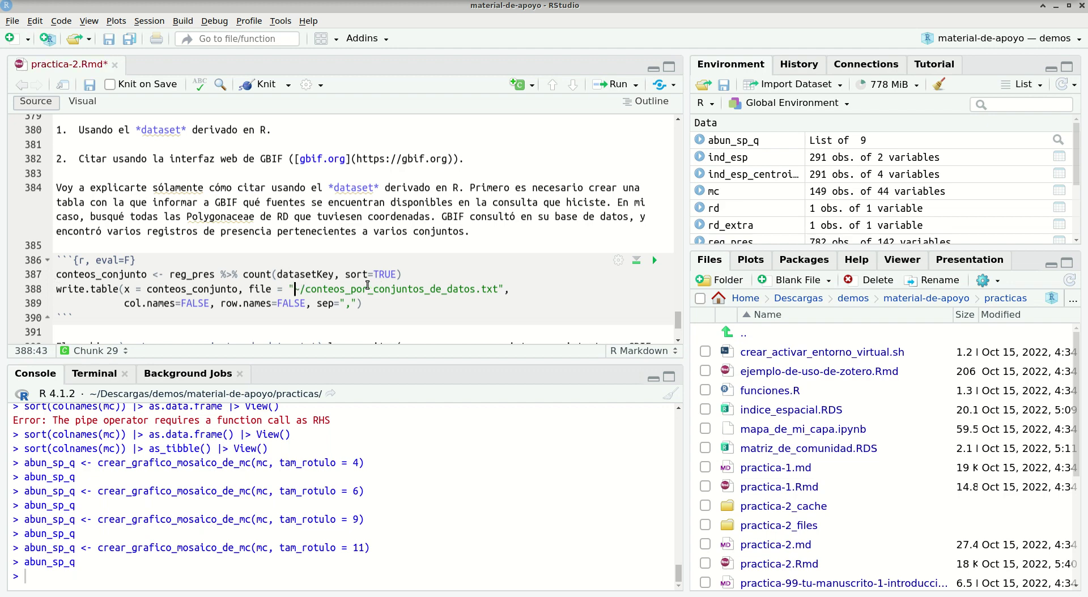
key(shift+Right)
key(shift+Right)
key(BackSpace)
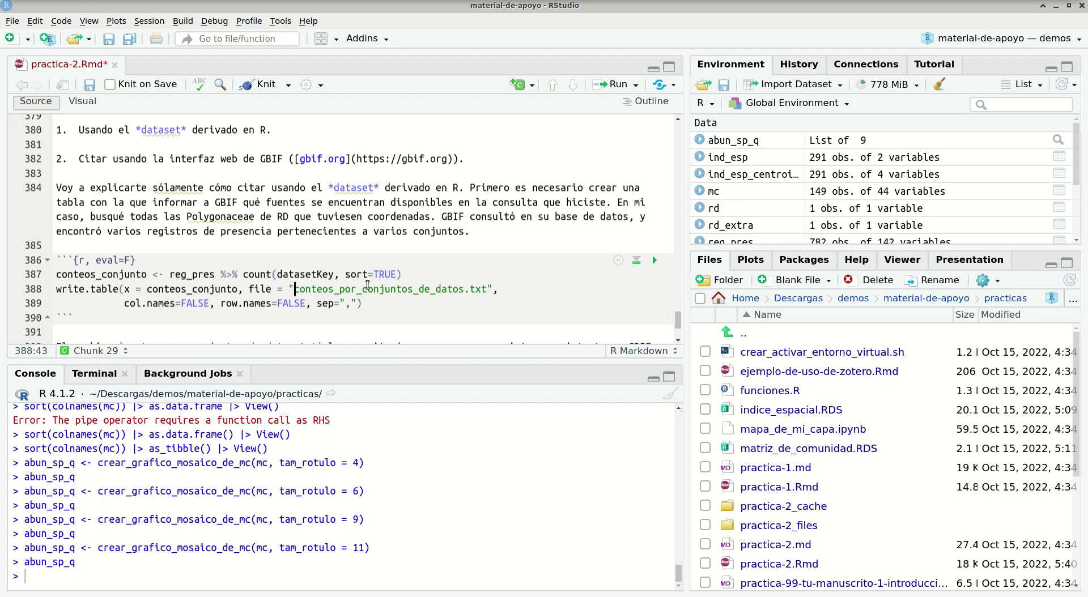
key(ctrl+s)
key(Home)
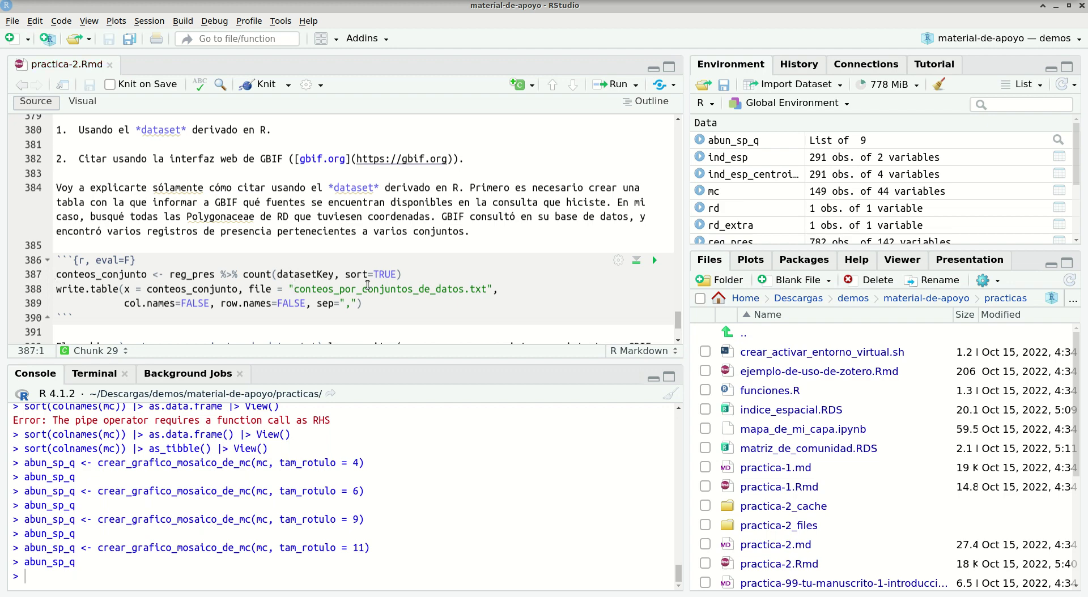
Change the input of the conteos_conjunto line to reg_pres_sf_ok, save the file and run that line.
key(ctrl+Right)
key(ctrl+Right)
key(ctrl+Right)
text(_sf_)
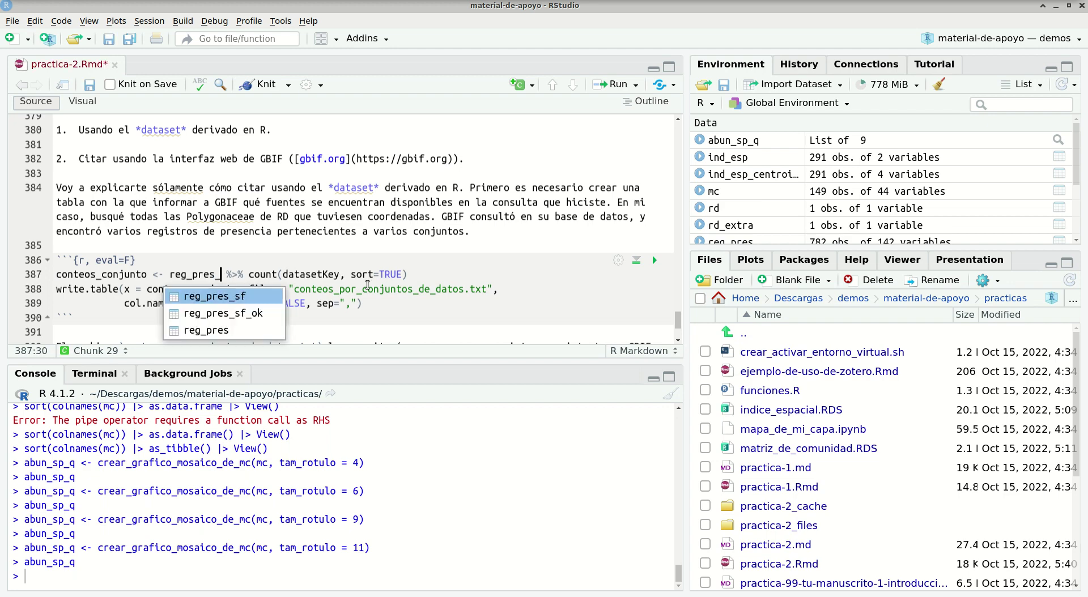
key(Return)
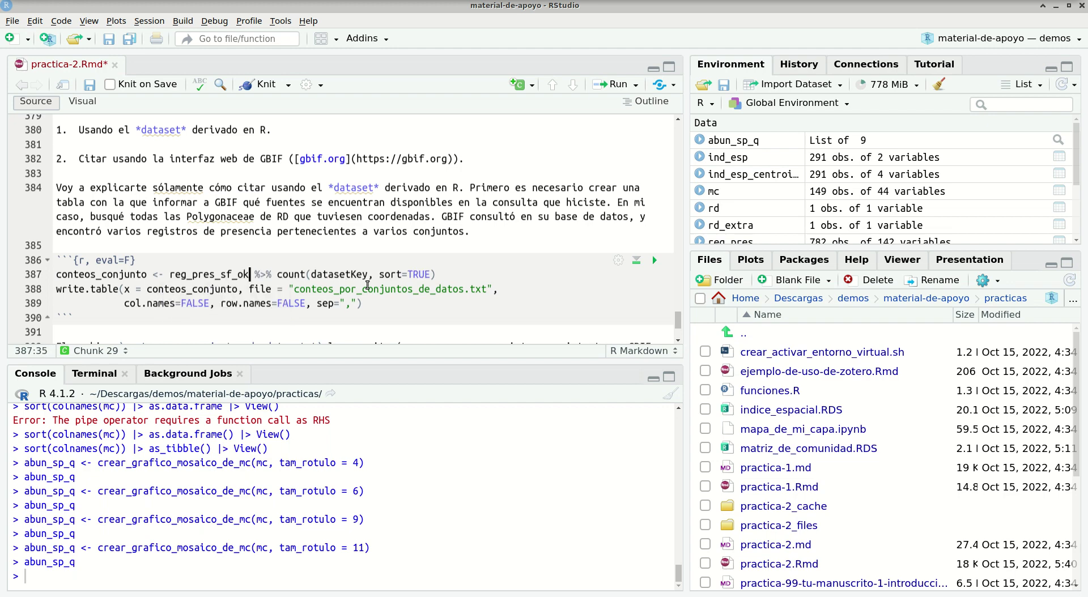
key(ctrl+Left)
key(ctrl+s)
key(ctrl+Return)
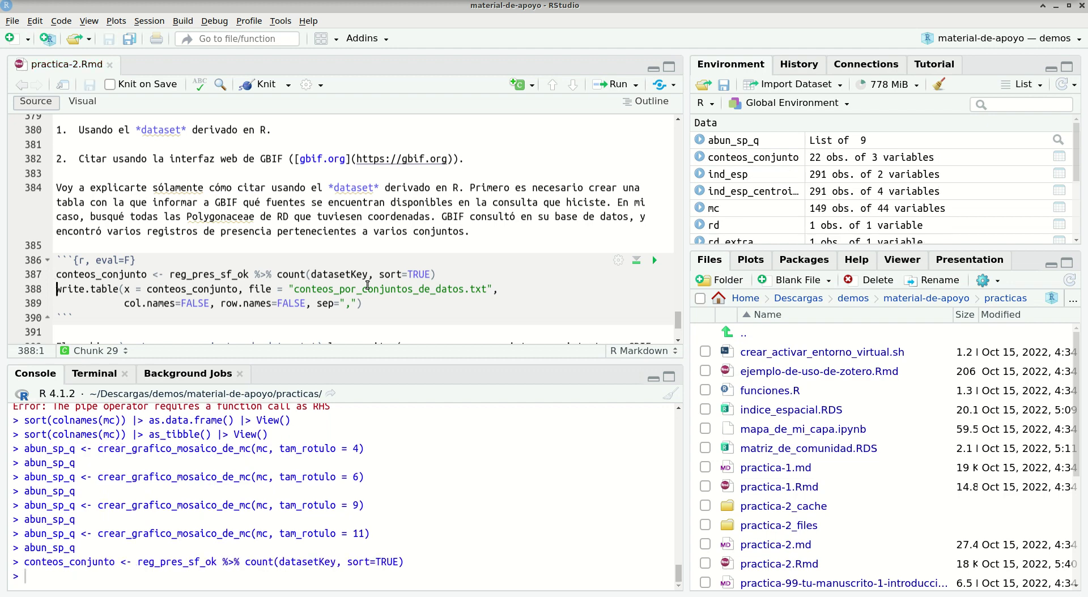
Print the conteos_conjunto object in the console and inspect its columns.
key(Up)
key(ctrl+shift+Right)
key(ctrl+Return)
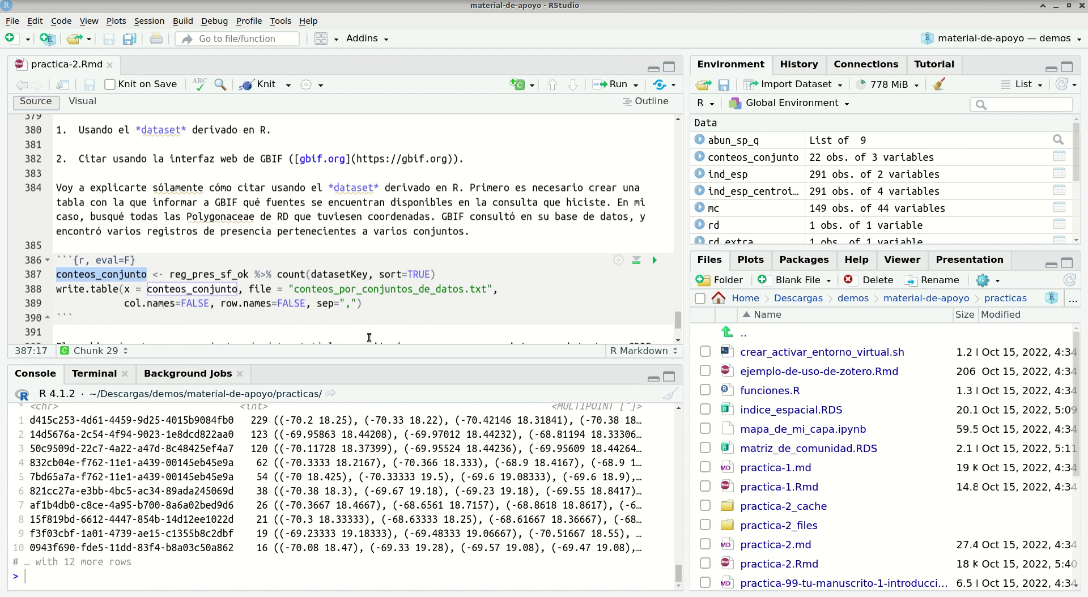
scroll(331, 521, up, 3)
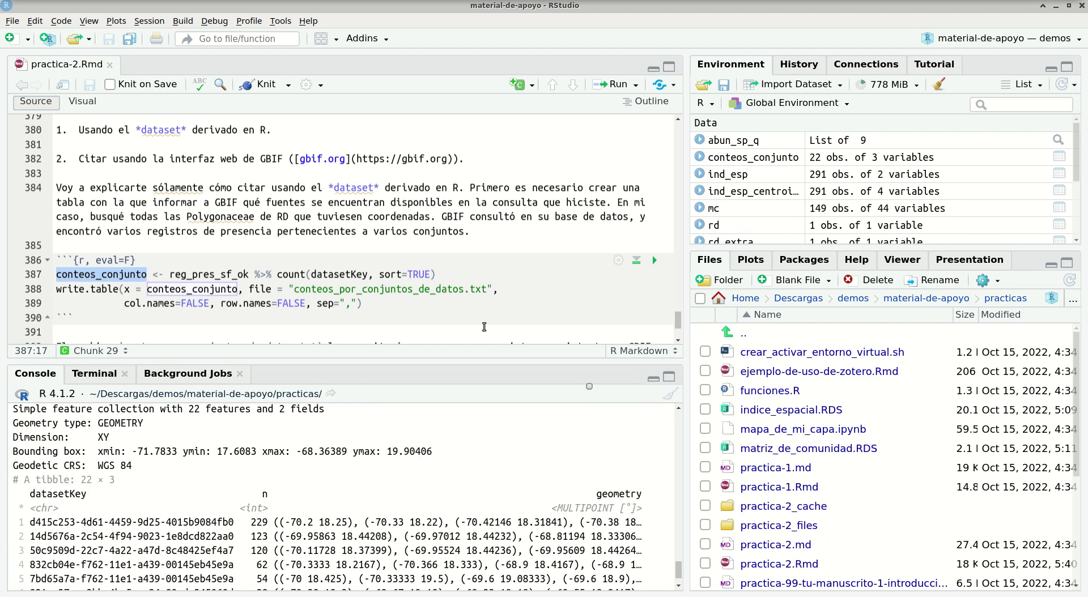
Append %>% st_drop_geometry() to the end of the write.table call.
click(444, 301)
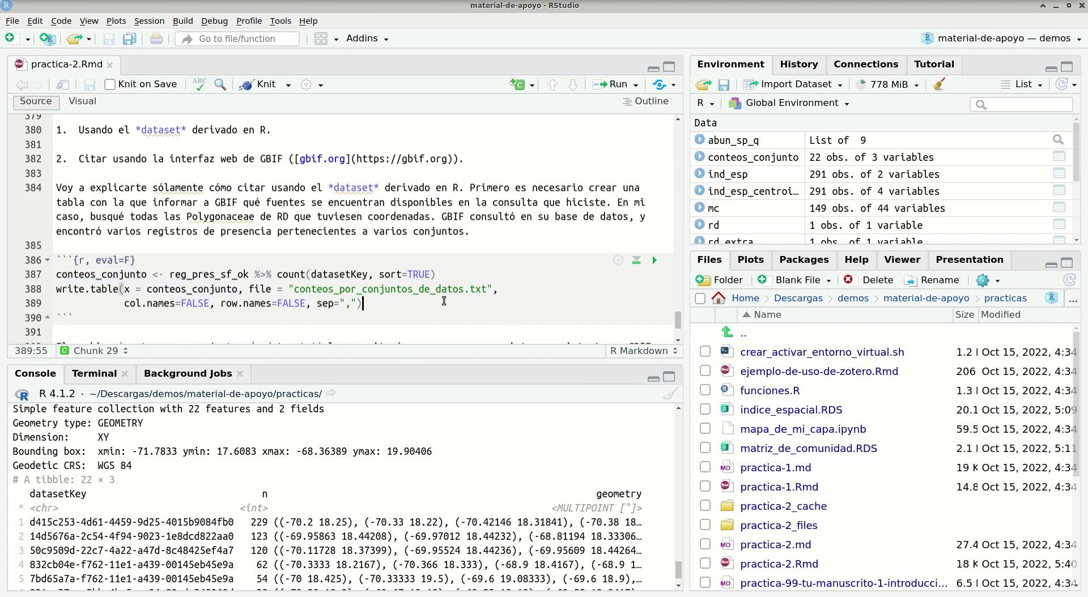
key(ctrl+shift+m)
text(st_drop)
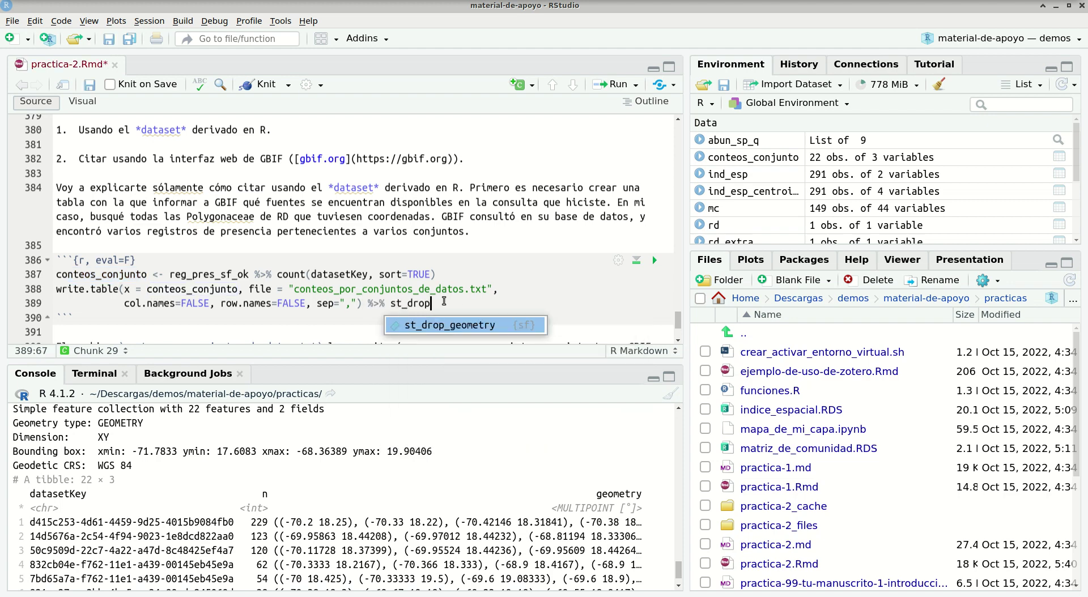
text(_geometry)
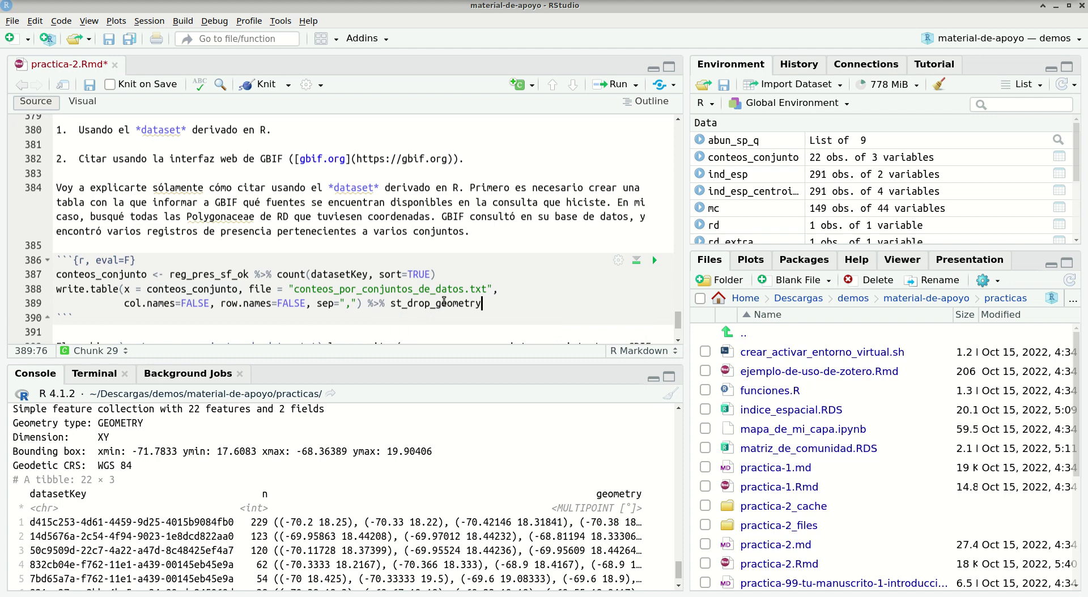
text(())
Move %>% st_drop_geometry() from the end of the write.table call to directly after its conteos_conjunto argument.
key(Up)
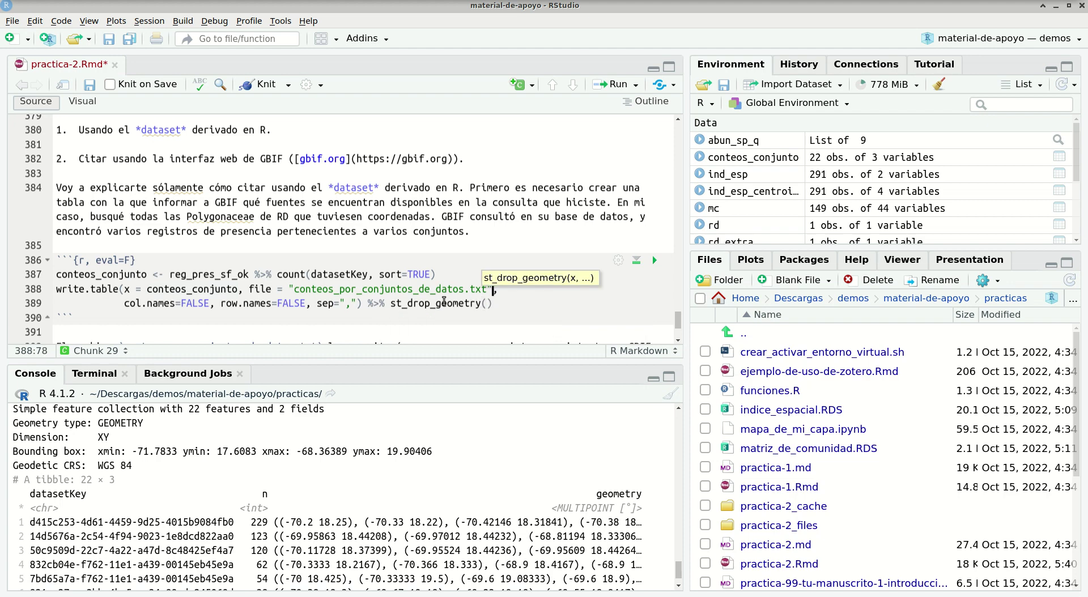
key(Down)
key(ctrl+shift+Left)
key(ctrl+shift+Left)
key(ctrl+shift+Left)
key(ctrl+shift+Left)
key(ctrl+c)
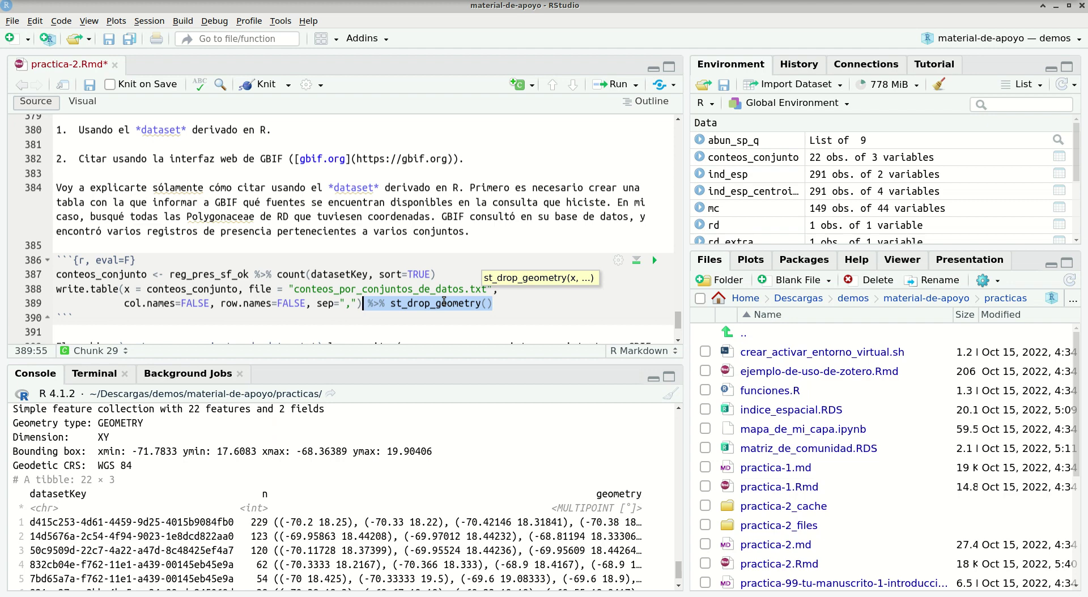
key(BackSpace)
key(ctrl+Left)
key(ctrl+Left)
key(ctrl+Left)
key(ctrl+Left)
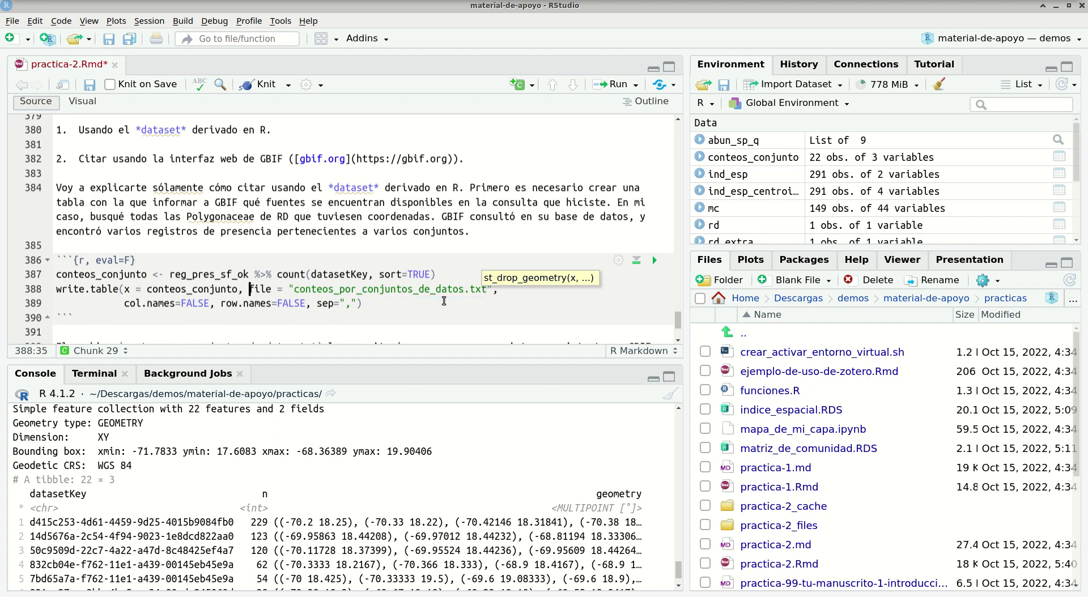
key(Left)
key(ctrl+v)
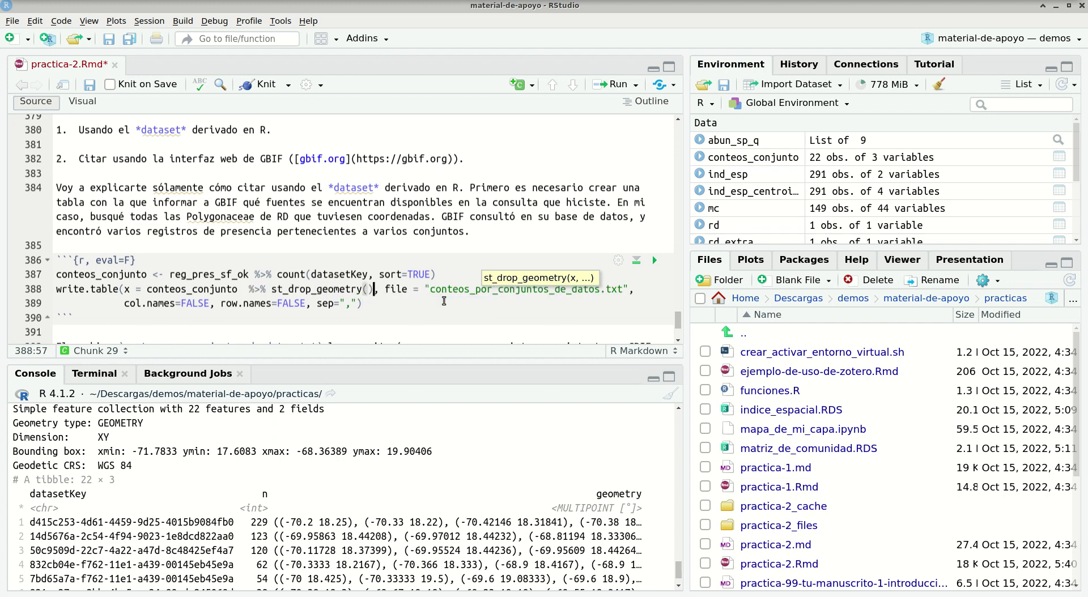
Run only conteos_conjunto %>% st_drop_geometry() to preview the table without geometry, and save the file.
key(ctrl+shift+Left)
key(ctrl+shift+Left)
key(ctrl+shift+Left)
key(ctrl+shift+Left)
key(ctrl+shift+Left)
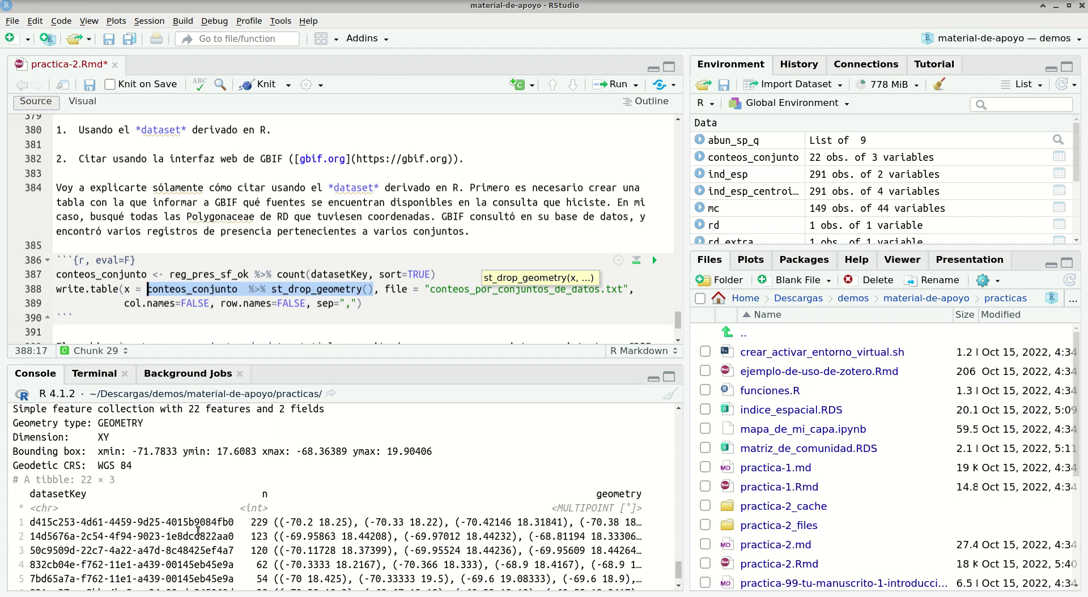
key(ctrl+Return)
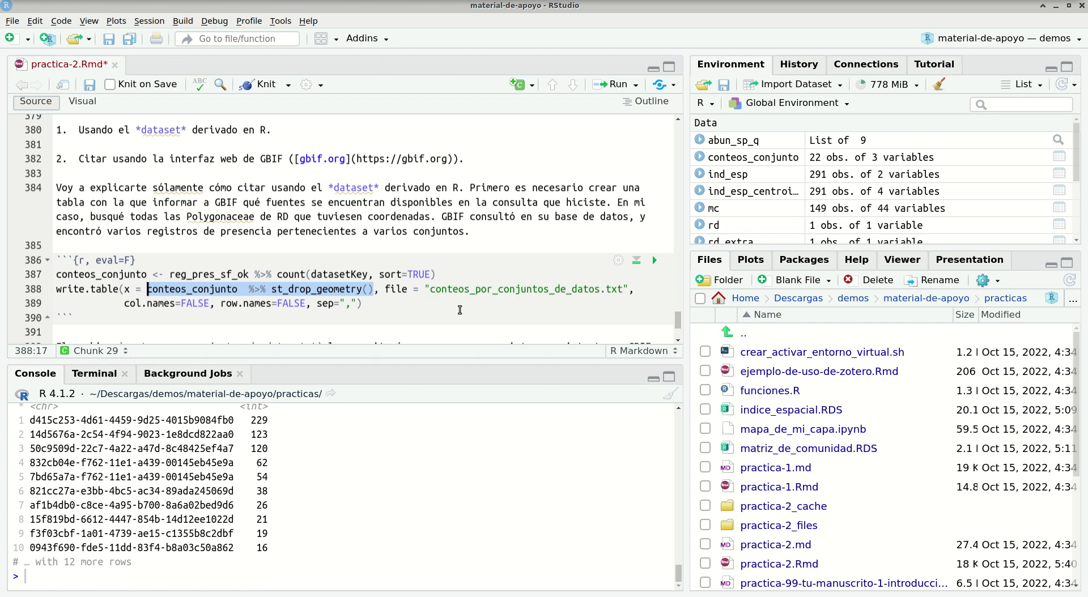
click(472, 289)
key(ctrl+s)
Highlight the %>% st_drop_geometry() part of the write.table call and the reg_pres_sf_ok object in the count line.
key(Home)
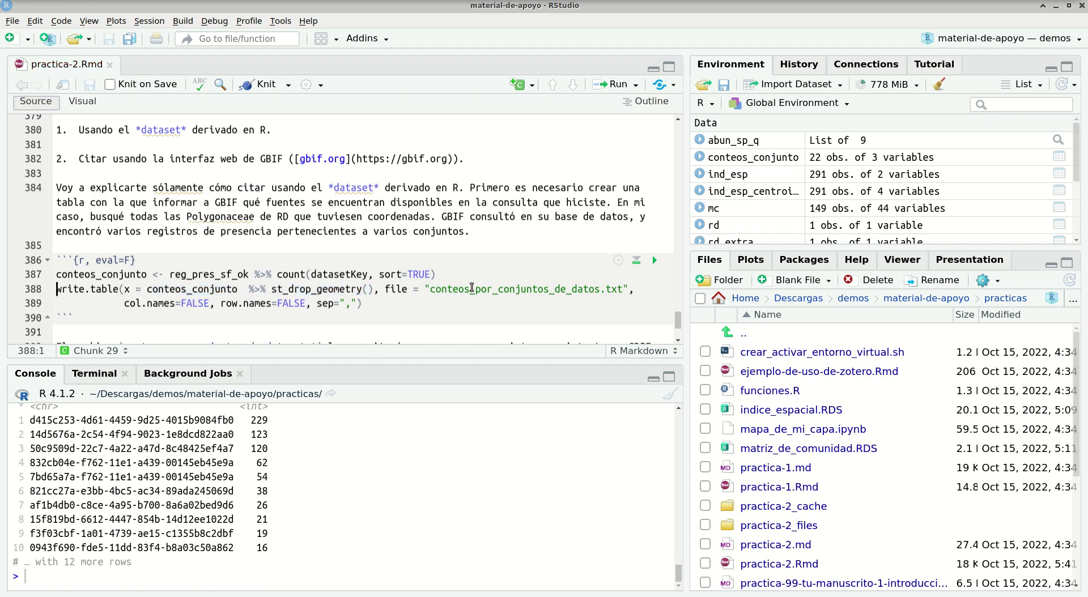
key(ctrl+Right)
key(ctrl+Right)
key(ctrl+Right)
key(ctrl+Right)
key(ctrl+Right)
key(ctrl+Right)
key(ctrl+Right)
key(Left)
key(Left)
key(shift+Right)
key(shift+Right)
key(shift+Right)
key(shift+Right)
key(shift+Right)
key(shift+Right)
key(shift+Right)
key(shift+Right)
key(shift+Right)
key(shift+Right)
key(shift+Right)
key(shift+Right)
key(shift+Right)
key(shift+Right)
key(shift+Right)
key(shift+Right)
key(shift+Right)
key(shift+Right)
key(shift+Right)
key(shift+Right)
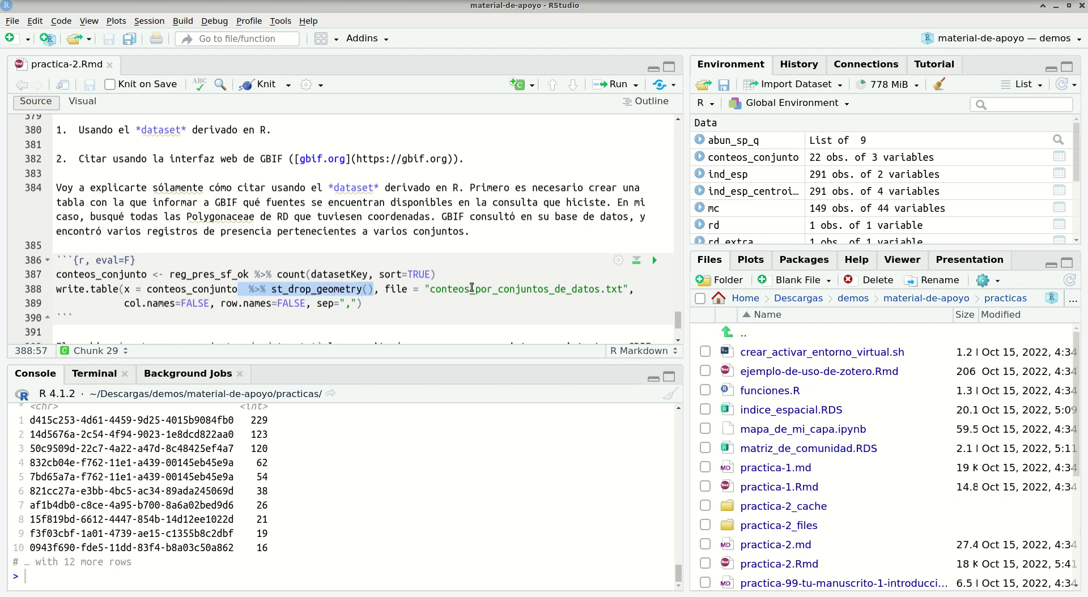
key(Up)
key(ctrl+Left)
key(ctrl+Left)
key(ctrl+Left)
key(ctrl+Left)
key(ctrl+Left)
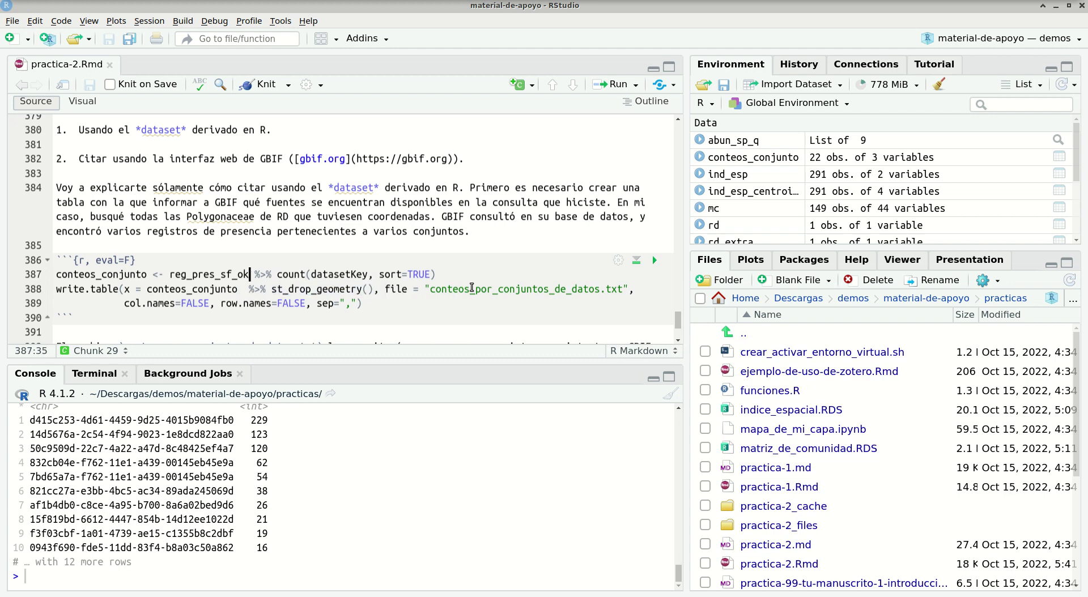
key(ctrl+shift+Left)
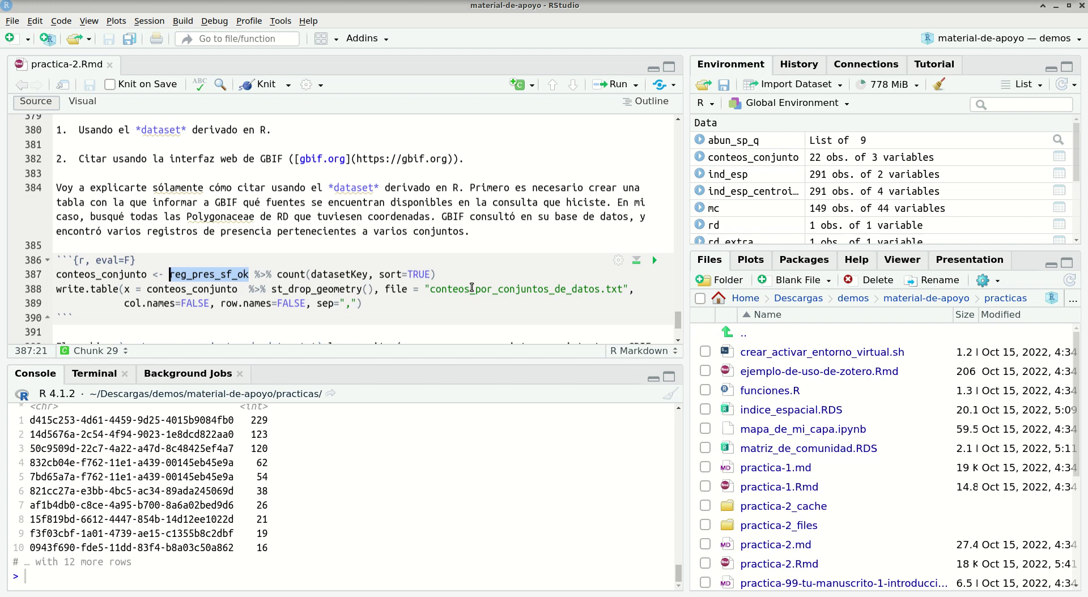
Run the write.table call to export the dataset counts to conteos_por_conjuntos_de_datos.txt.
key(Home)
key(Down)
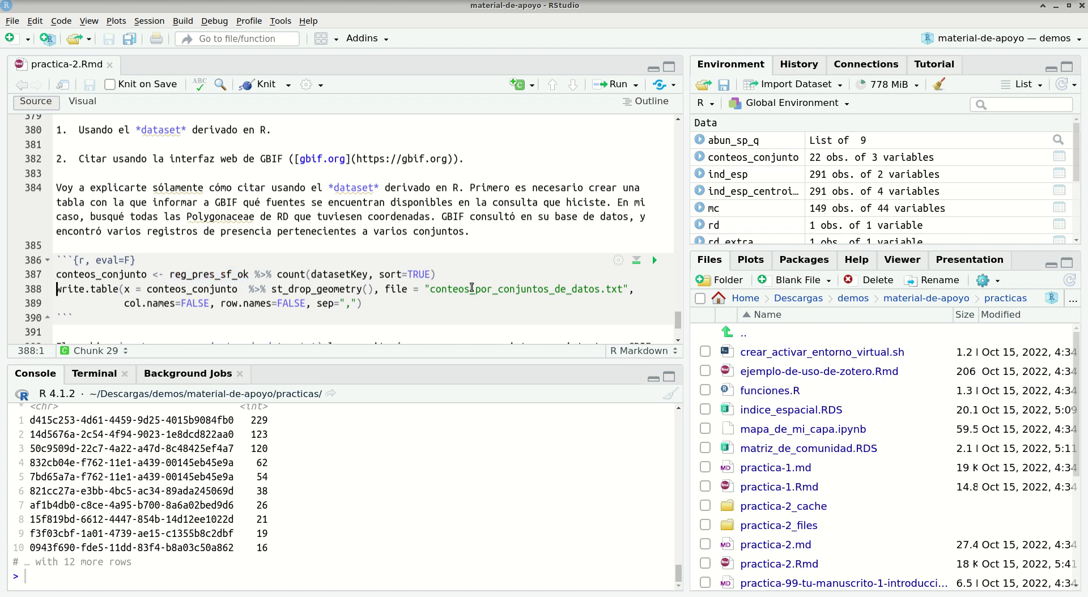
key(ctrl+Return)
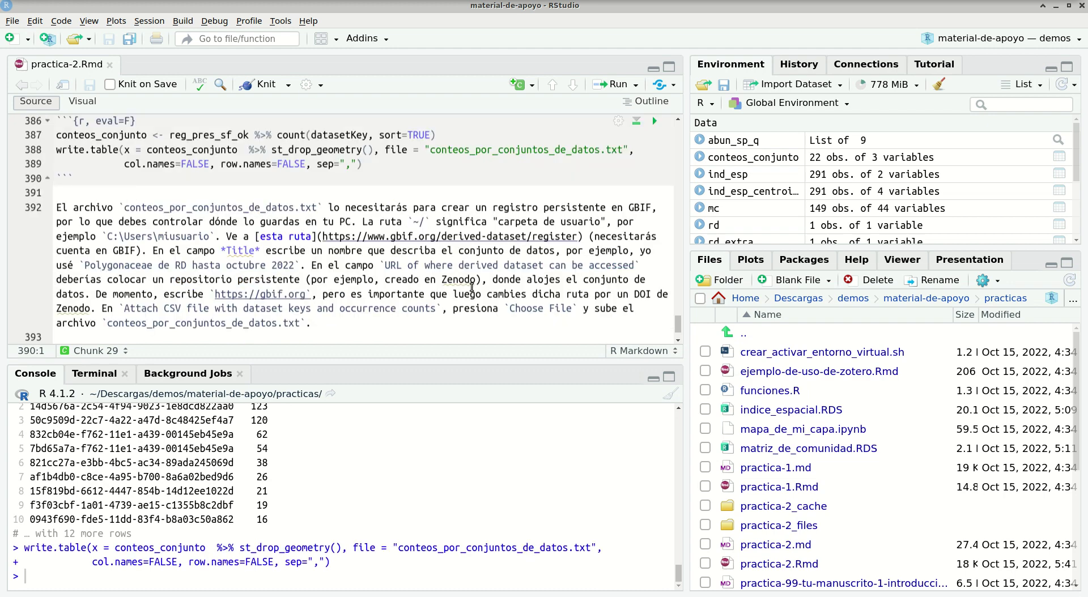
Open conteos_por_conjuntos_de_datos.txt from the practicas folder and examine its dataset keys and record counts.
scroll(843, 523, down, 5)
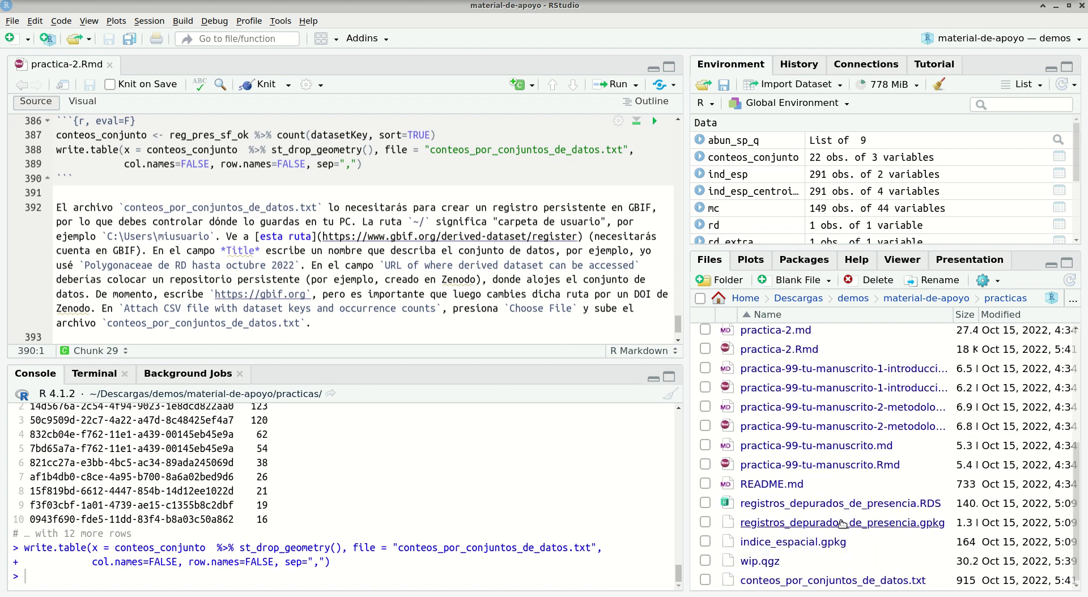
click(760, 579)
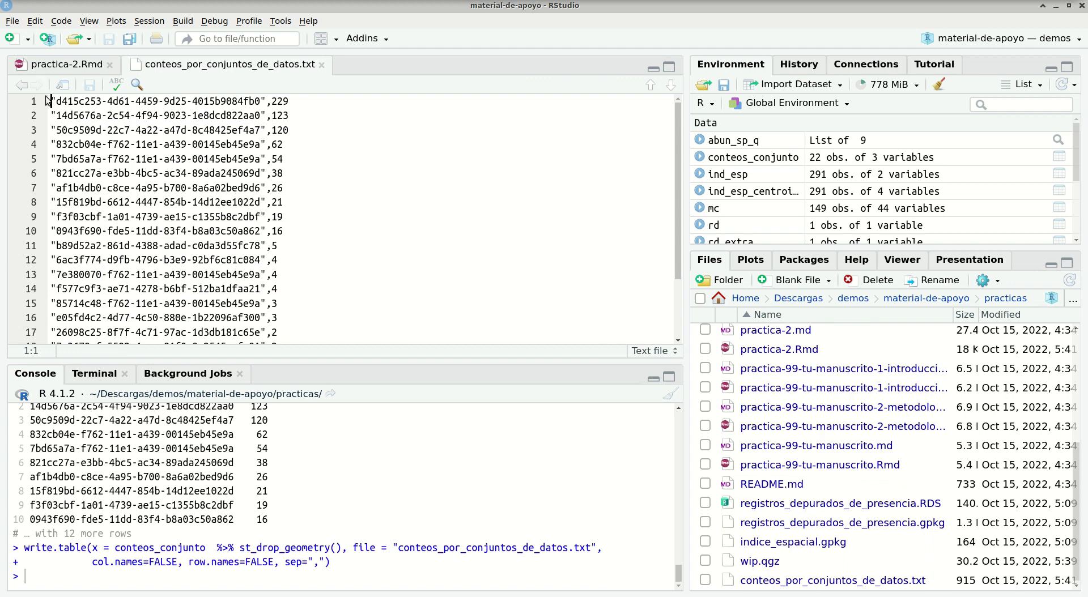
drag(51, 101, 291, 102)
click(273, 101)
click(289, 102)
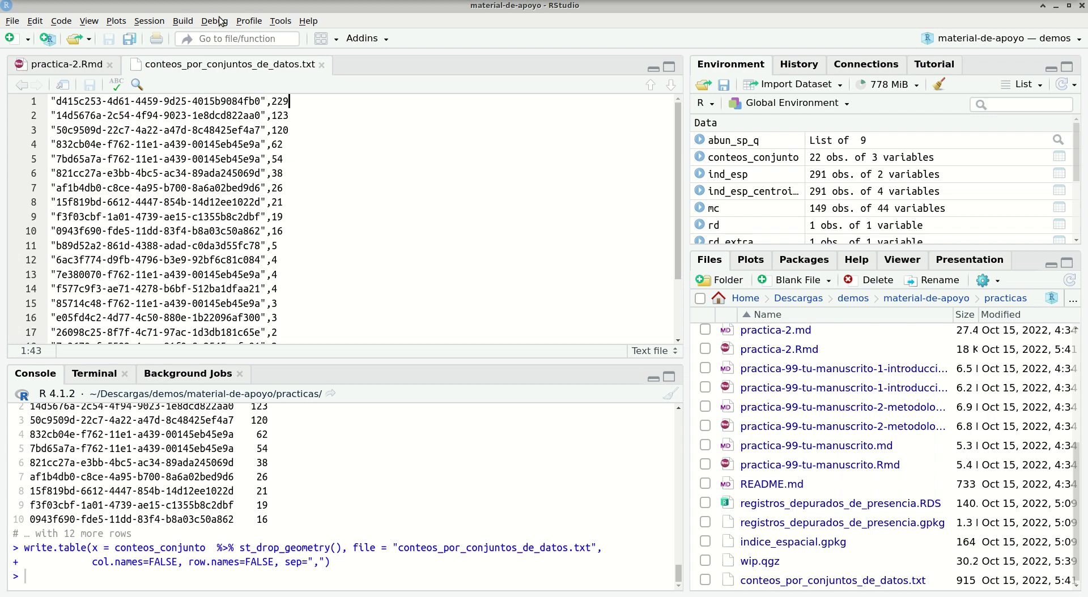
click(271, 232)
Switch to the web browser, enlarge the What is GBIF? page to 110 % and look through it.
key(alt+Tab)
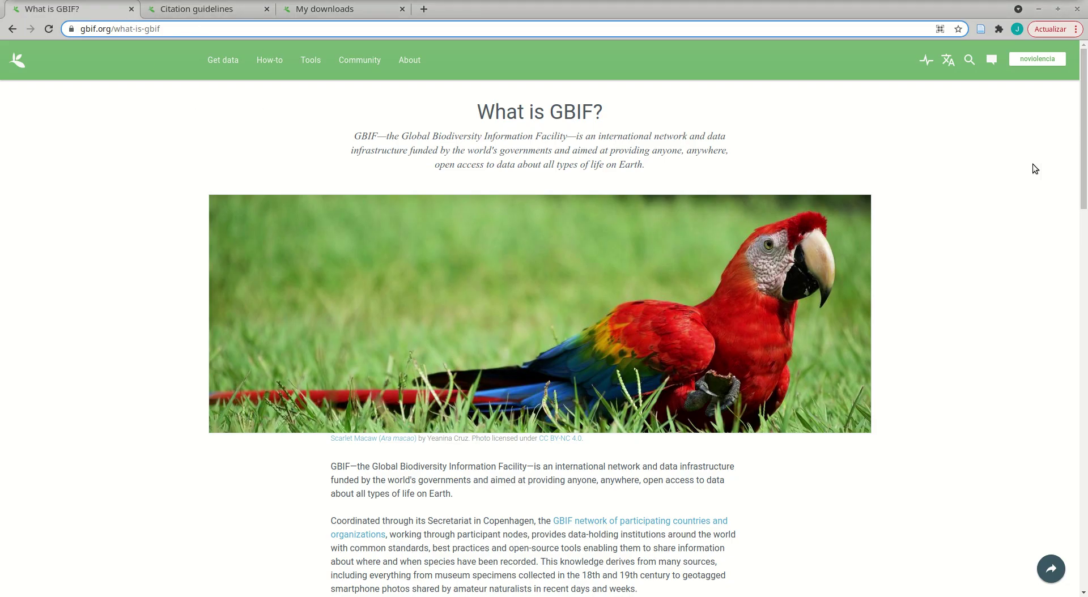
key(ctrl+plus)
scroll(1033, 165, down, 10)
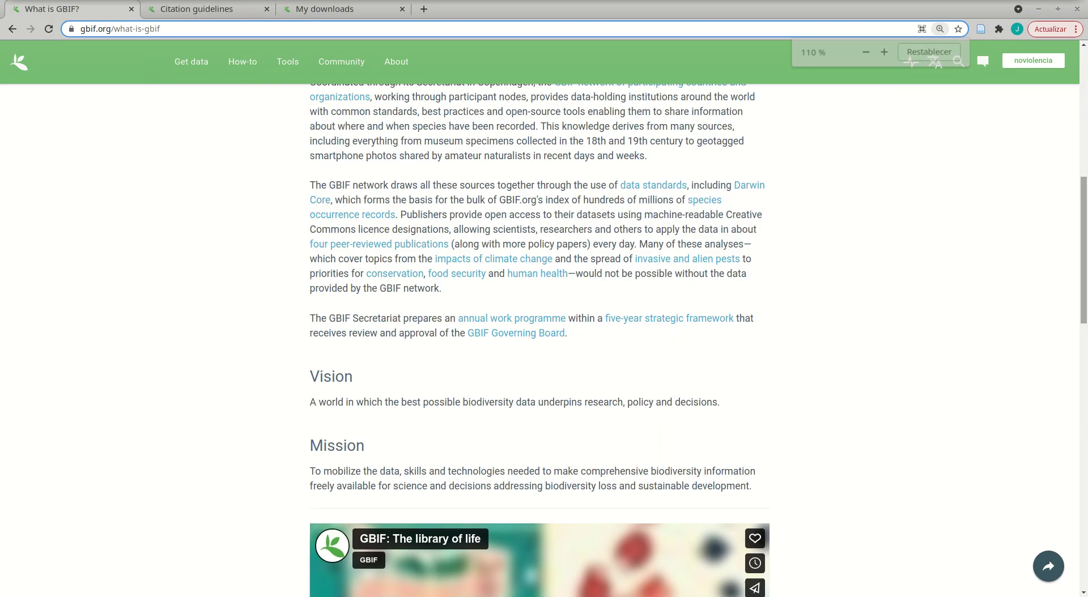
scroll(1033, 164, up, 7)
scroll(954, 117, up, 5)
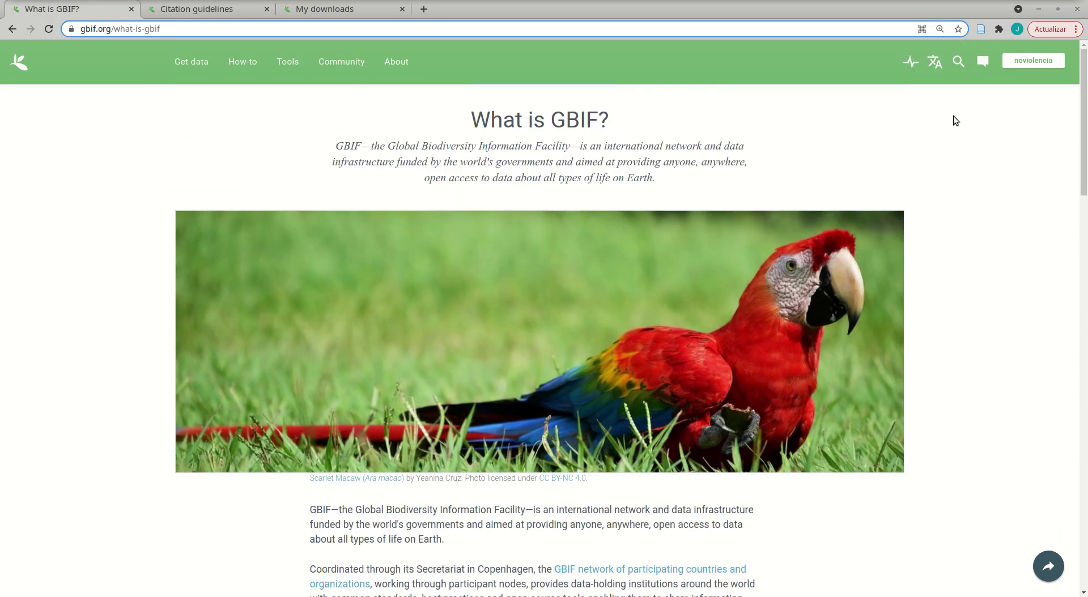
Go to the open GBIF Citation guidelines page and review its citing data, non-data content and occurrence download sections.
click(214, 10)
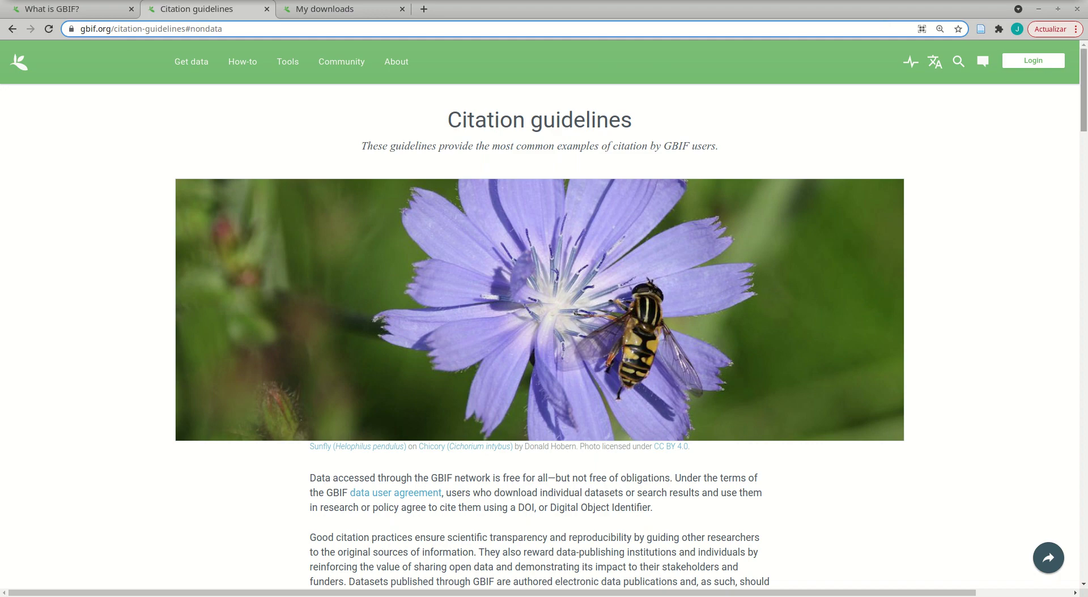
scroll(1084, 102, down, 3)
mouse_move(1084, 117)
mouse_down()
mouse_move(1084, 193)
mouse_move(1080, 106)
mouse_move(1076, 124)
mouse_up()
scroll(964, 133, down, 2)
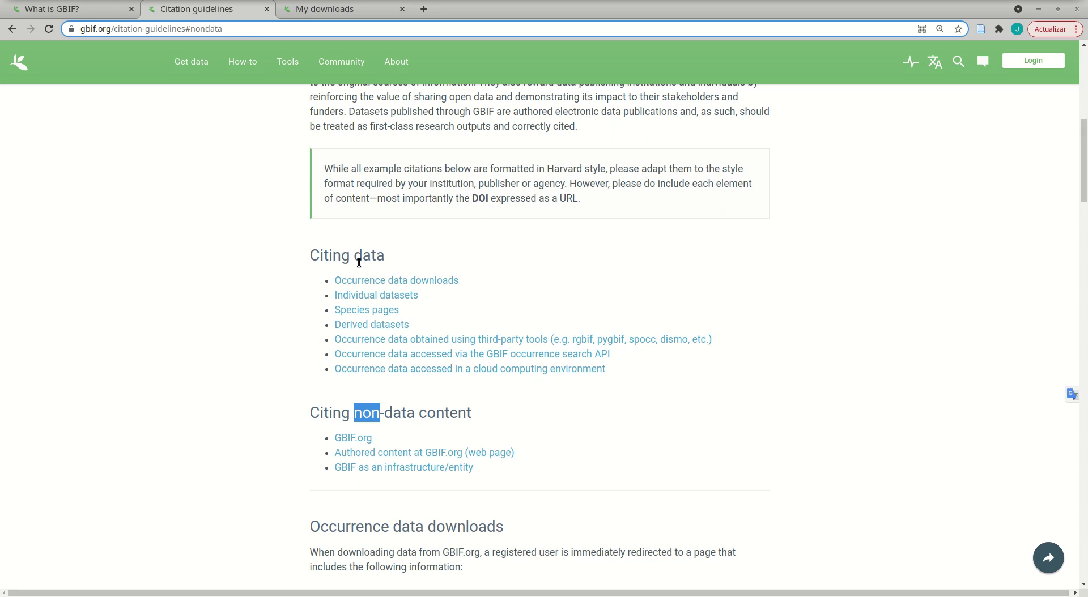
scroll(397, 261, down, 2)
scroll(413, 266, down, 4)
scroll(409, 264, up, 1)
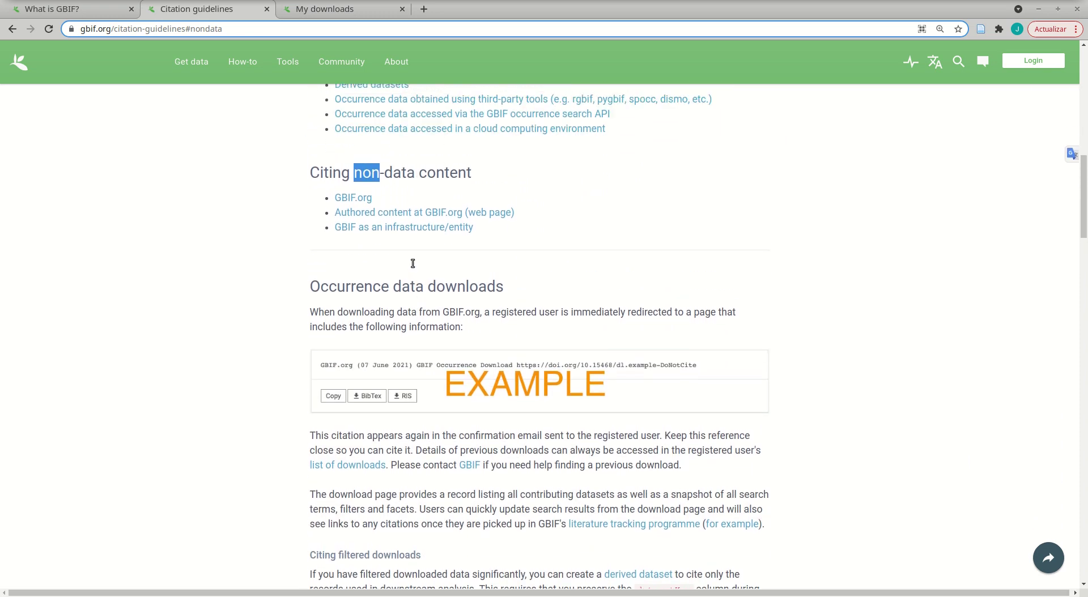
Review the Citation guidelines from occurrence data downloads to derived datasets, and check the exported dataset counts file in RStudio.
drag(312, 287, 416, 281)
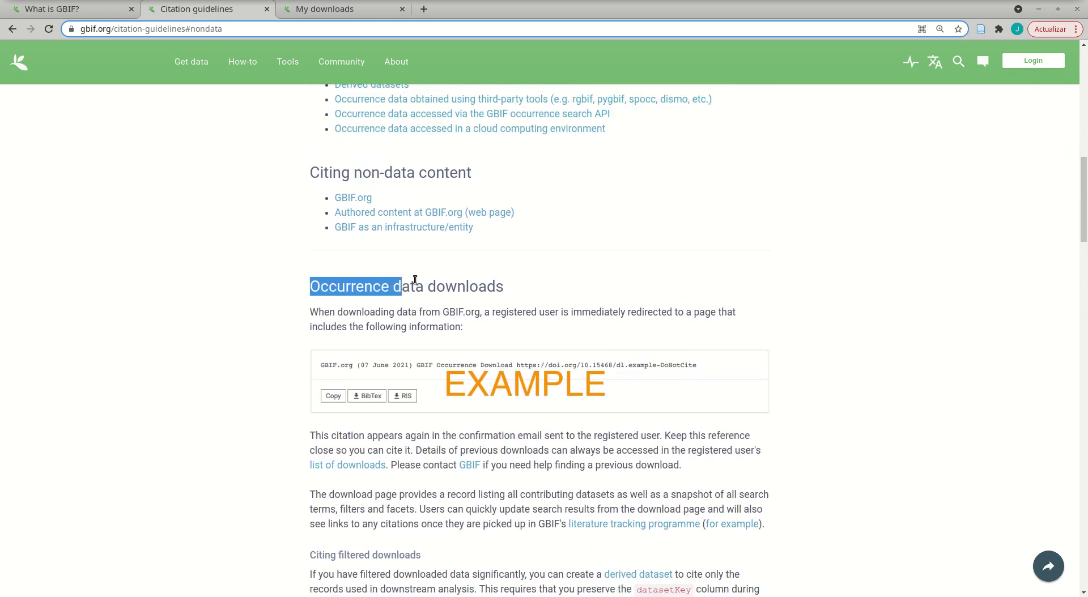
click(442, 278)
triple_click(507, 282)
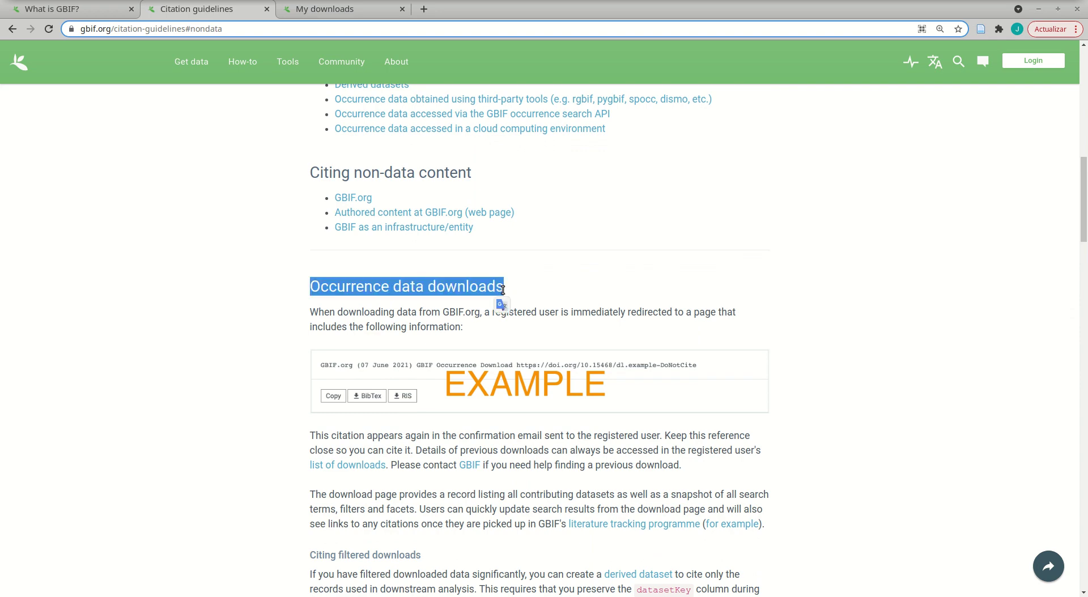
scroll(503, 291, down, 3)
scroll(503, 290, down, 12)
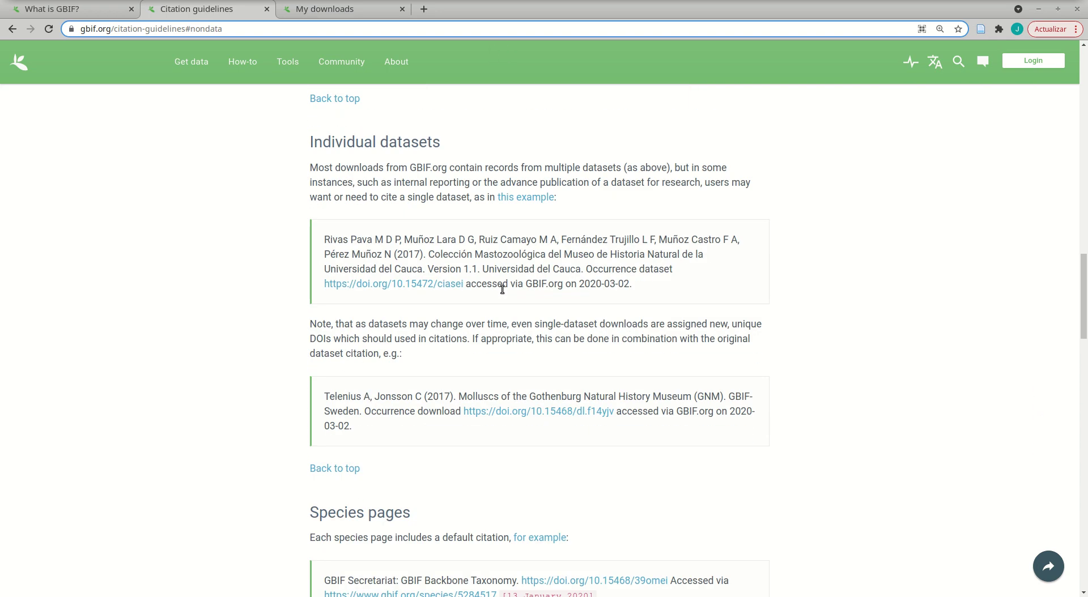
scroll(502, 289, down, 4)
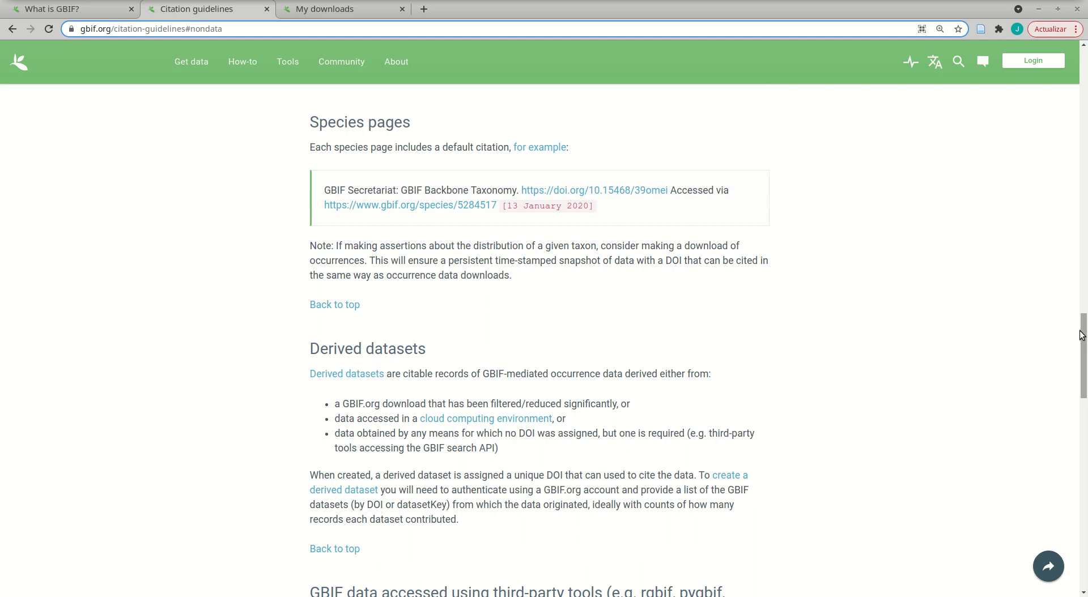
scroll(600, 281, down, 3)
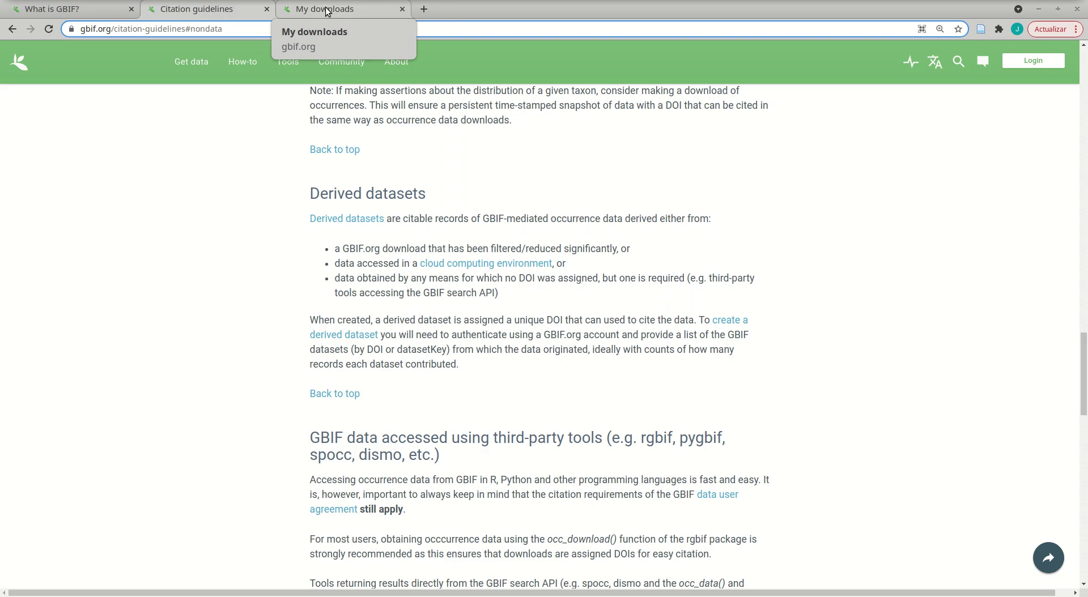
key(alt+Tab)
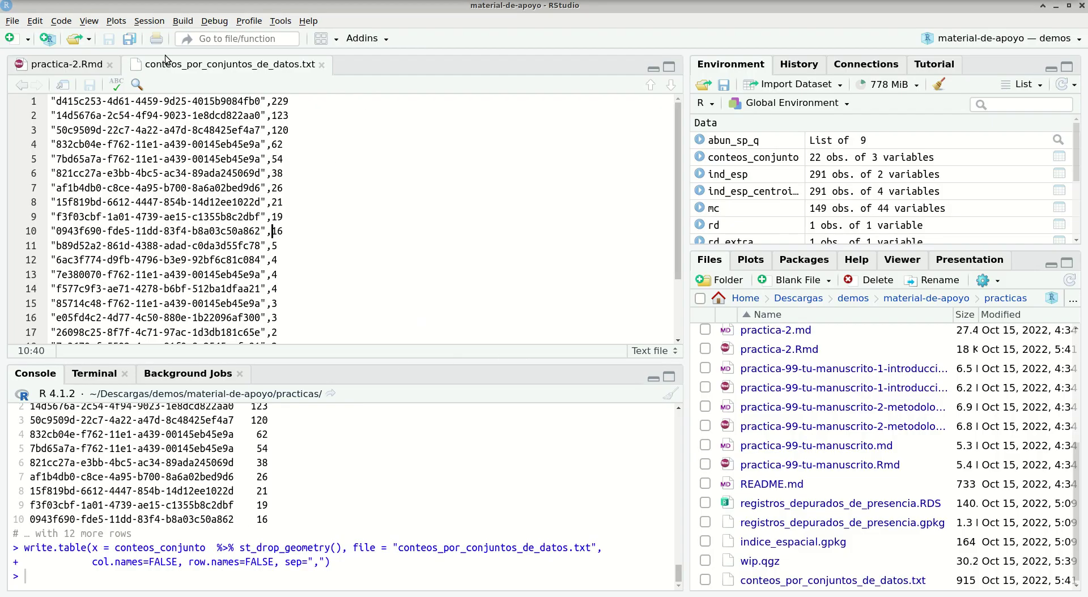
key(alt+Tab)
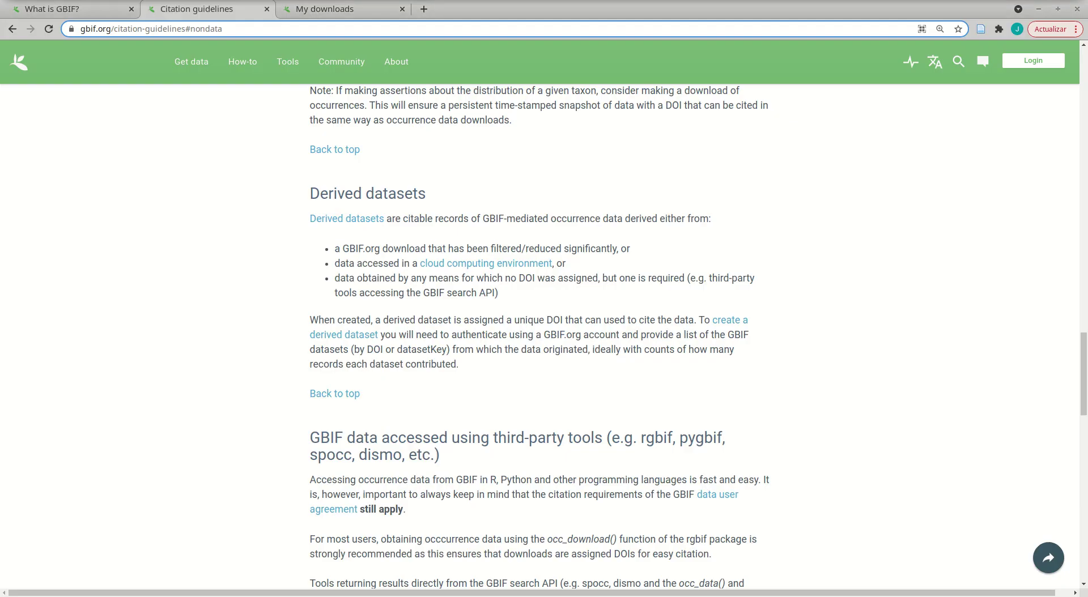
Go from the open My downloads page to the derived datasets and open the form for registering a new one.
click(324, 10)
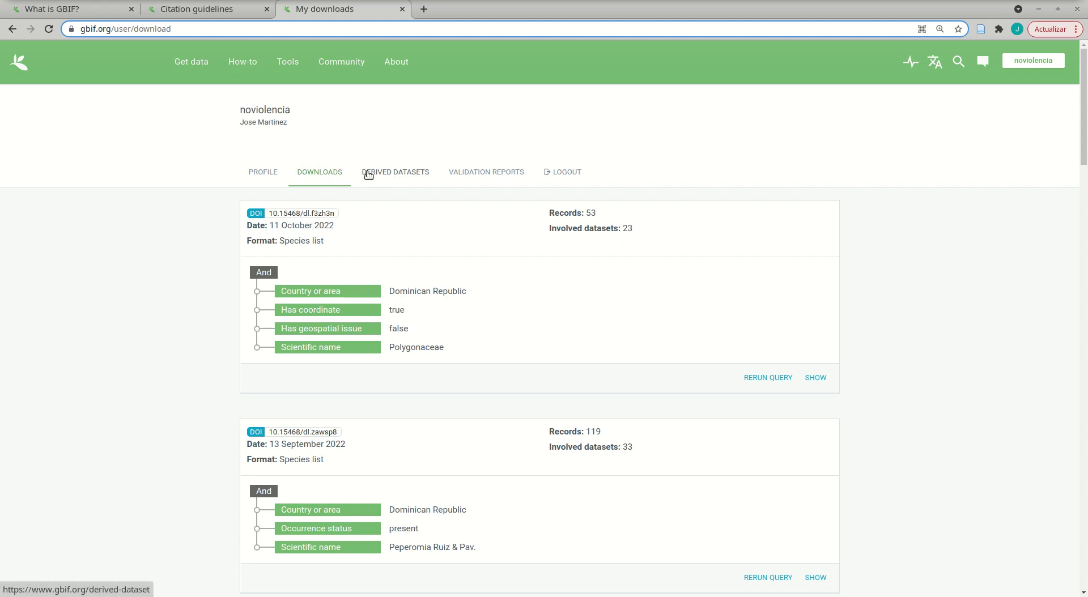
click(402, 172)
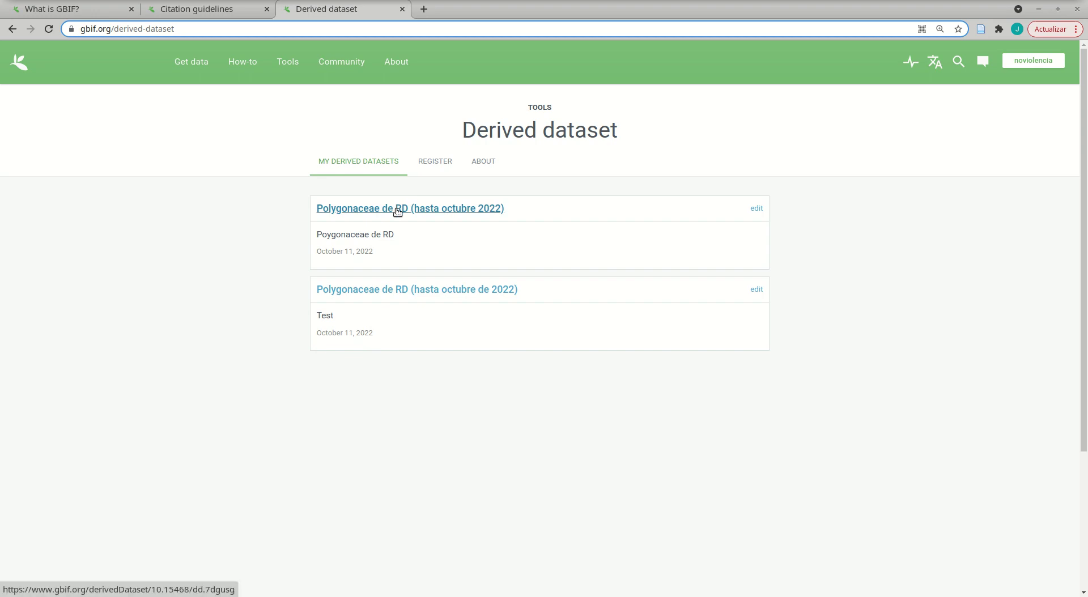
click(440, 164)
click(413, 256)
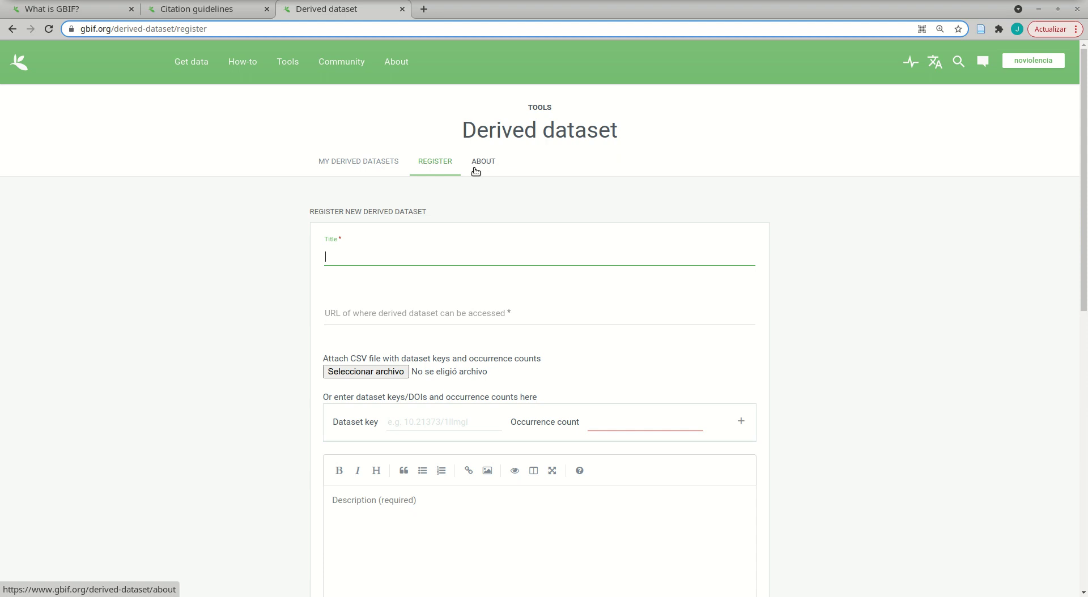
Title the new derived dataset "Polygonaceae de RD (hasta octubre 2022) para vídeo tutorial".
text(Polygonaceae de RD (hasta)
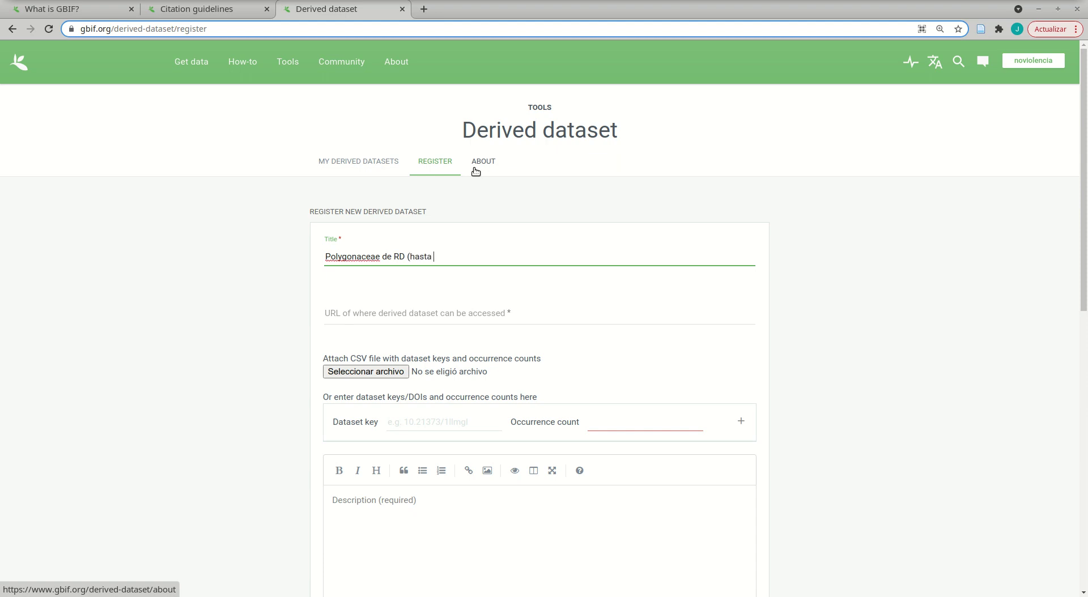
text( oct)
key(BackSpace)
key(BackSpace)
text(octubre 2022), par)
key(BackSpace)
key(BackSpace)
key(BackSpace)
text(p)
key(BackSpace)
key(BackSpace)
key(BackSpace)
text(para vídeo tutorial)
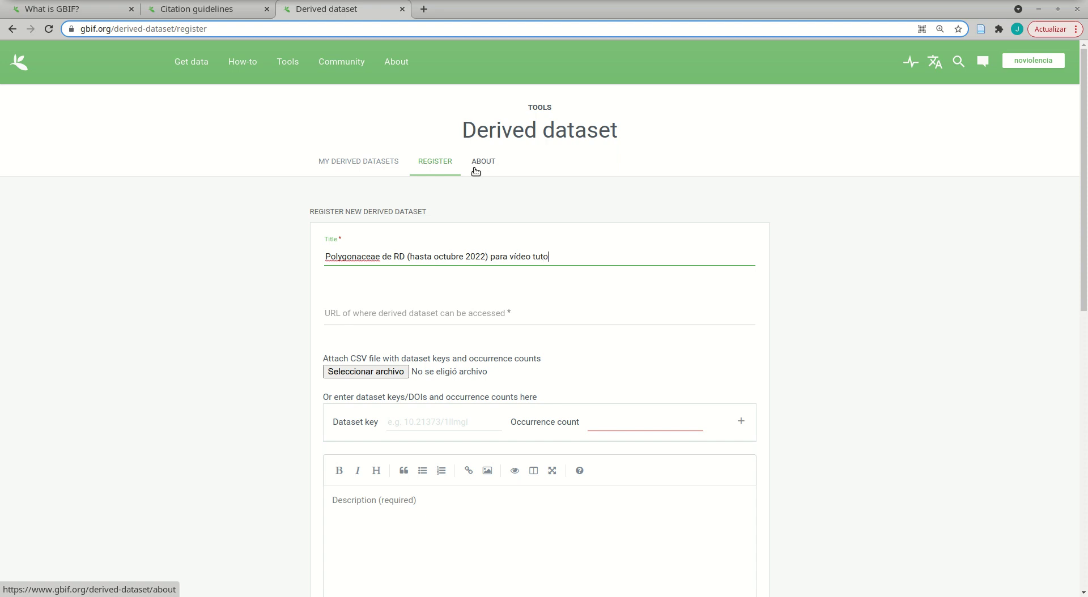
Switch to RStudio to look over the practicas folder's files that the derived dataset URL would share, and return to the form.
click(453, 303)
click(460, 309)
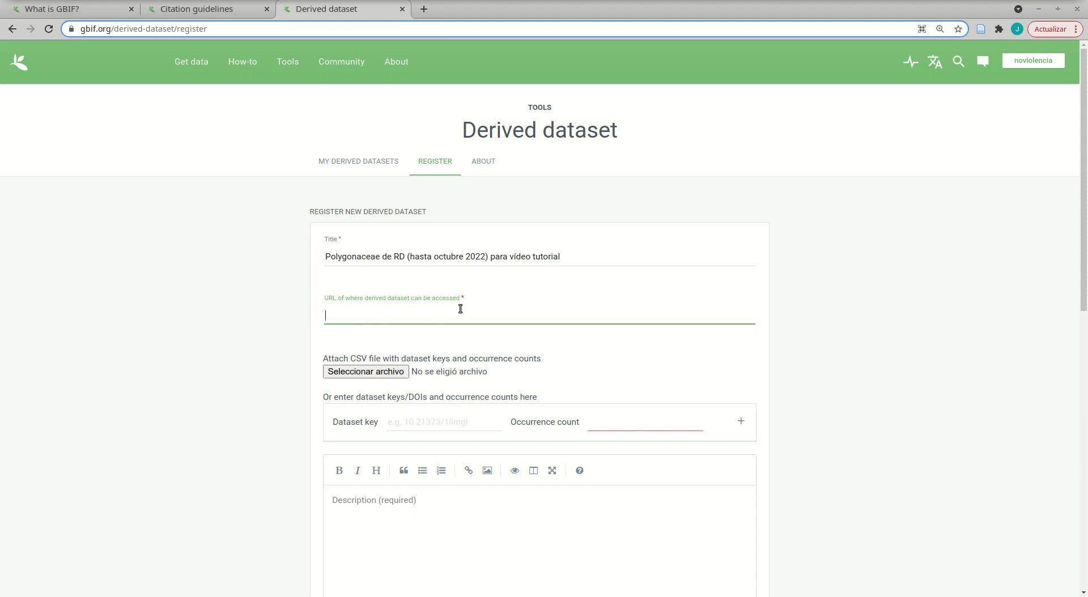
key(alt+Tab)
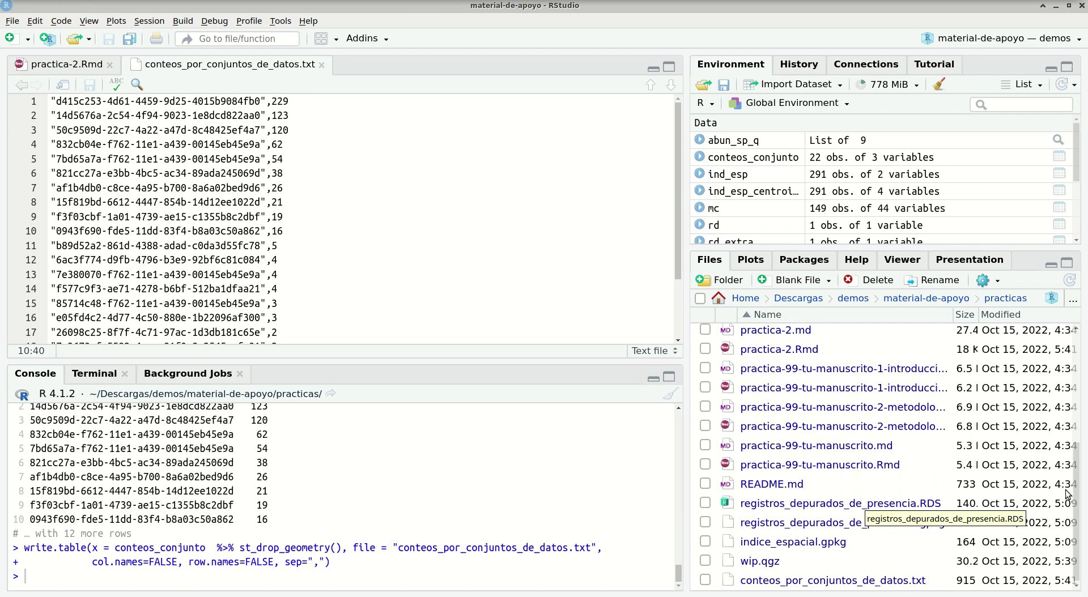
drag(1074, 492, 1083, 531)
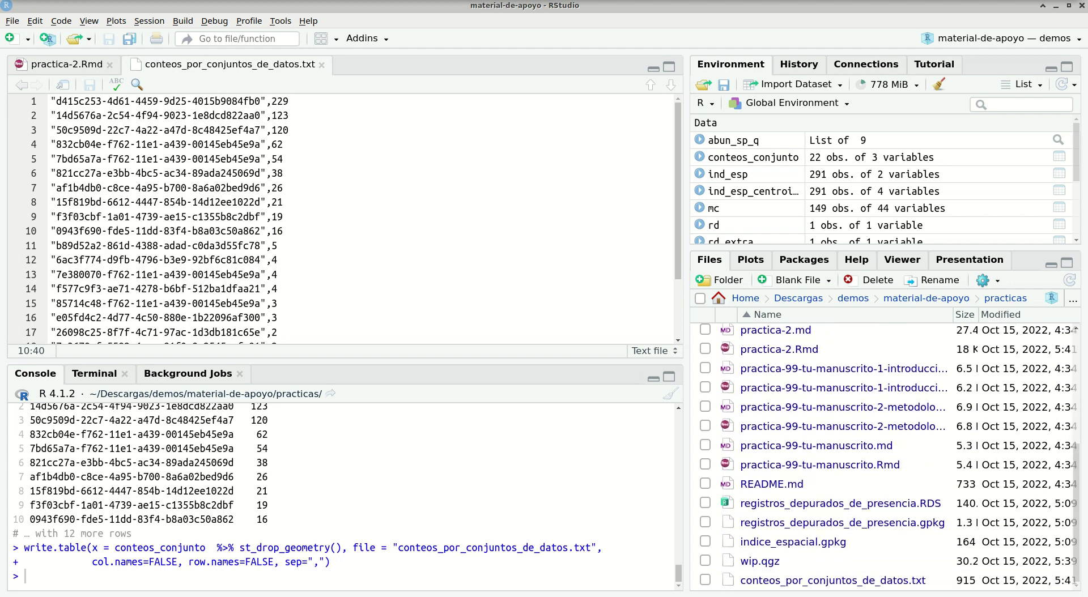
drag(1076, 496, 1083, 524)
key(alt+Tab)
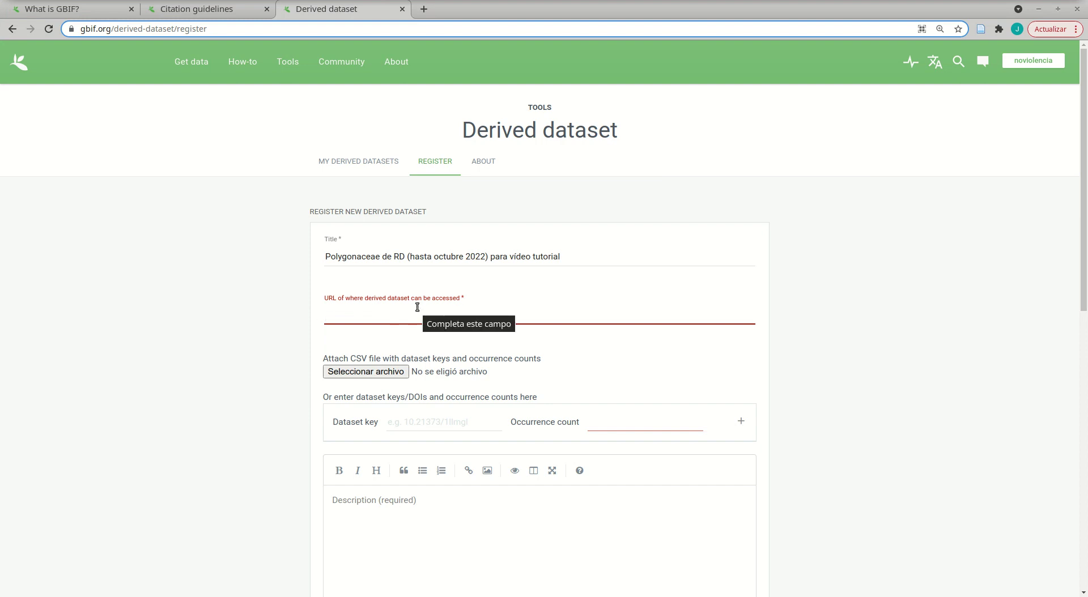
Open the Zenodo website in a new browser tab.
click(424, 10)
text(zeonodo)
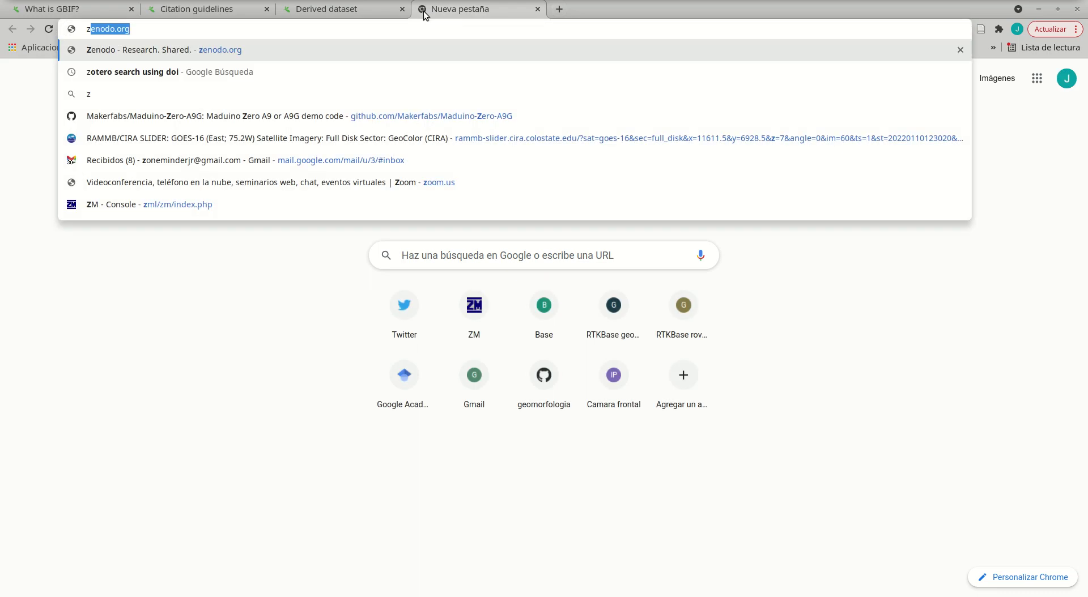
key(BackSpace)
key(BackSpace)
key(BackSpace)
key(BackSpace)
key(BackSpace)
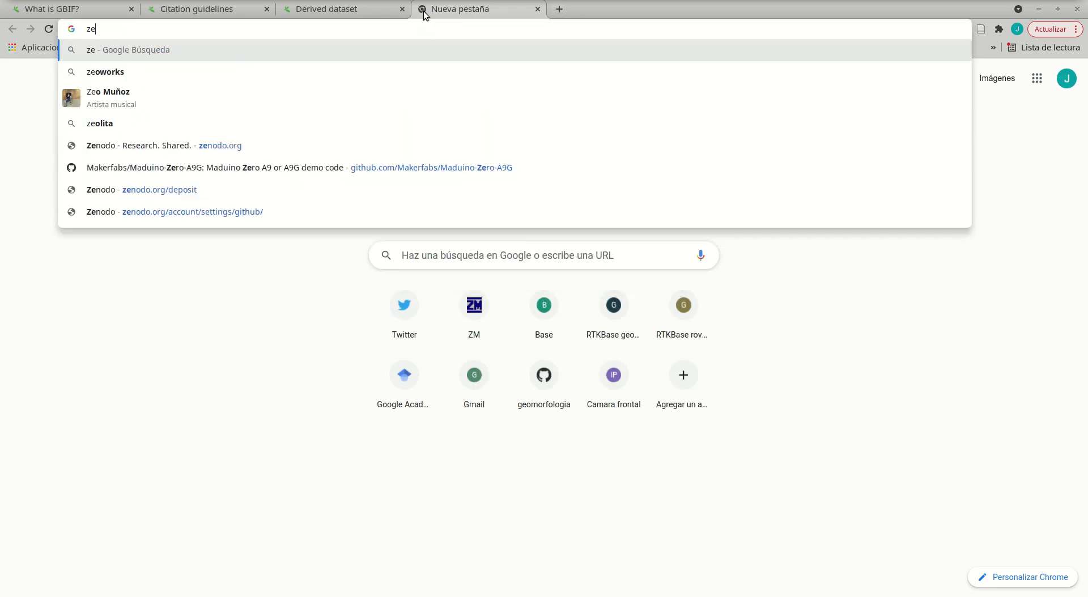
text(nodo)
key(Return)
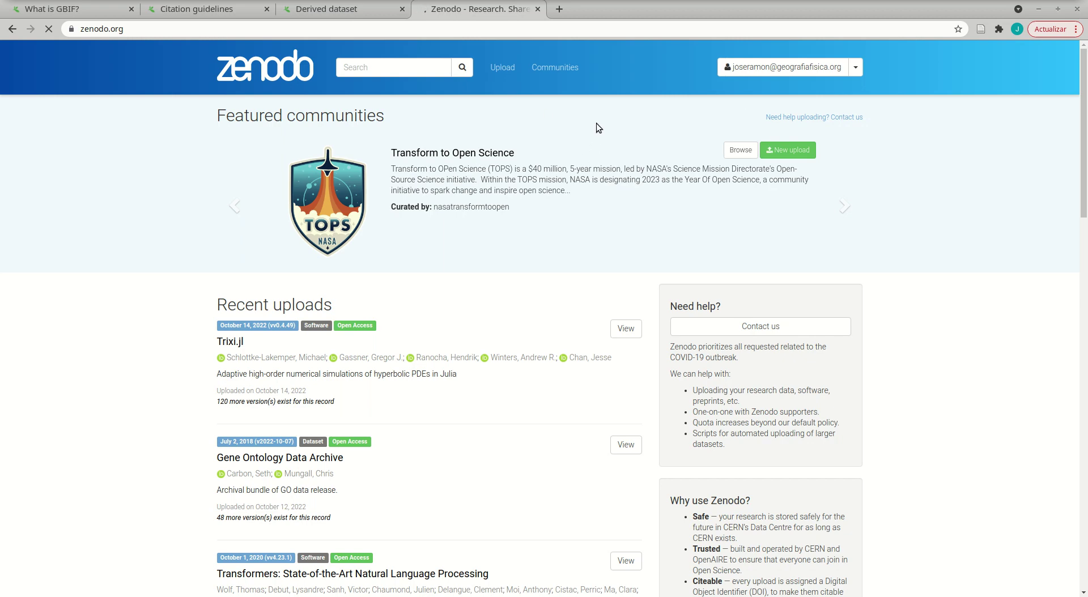
View the Zenodo account profile and look through the account's list of published uploads.
click(768, 69)
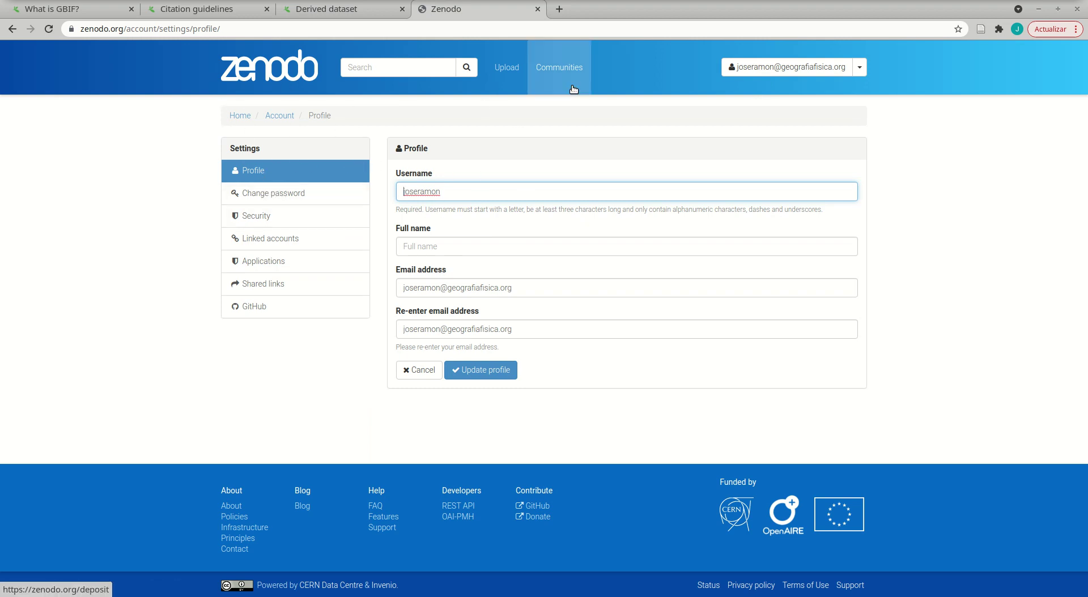
click(503, 80)
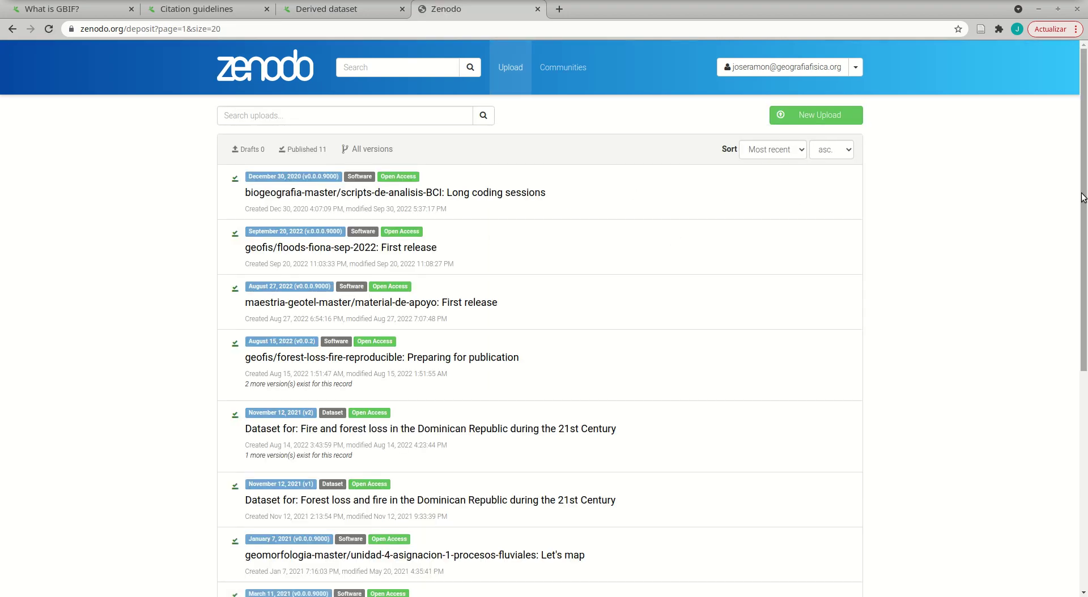
mouse_move(1081, 159)
mouse_down()
mouse_move(1081, 377)
mouse_move(1081, 159)
mouse_up()
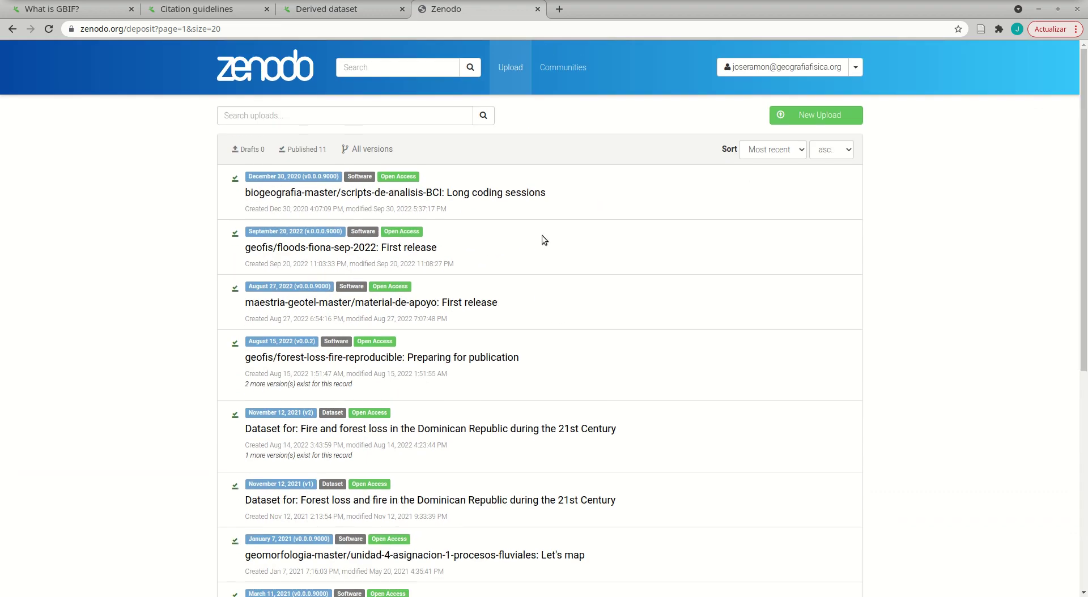
scroll(616, 373, down, 1)
scroll(616, 374, down, 2)
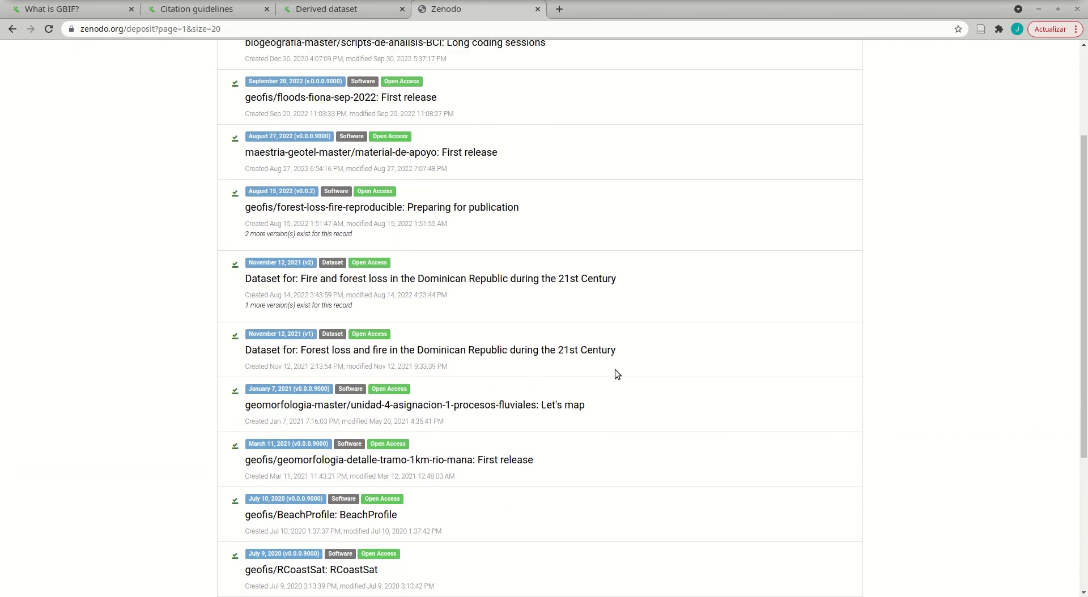
scroll(616, 374, up, 3)
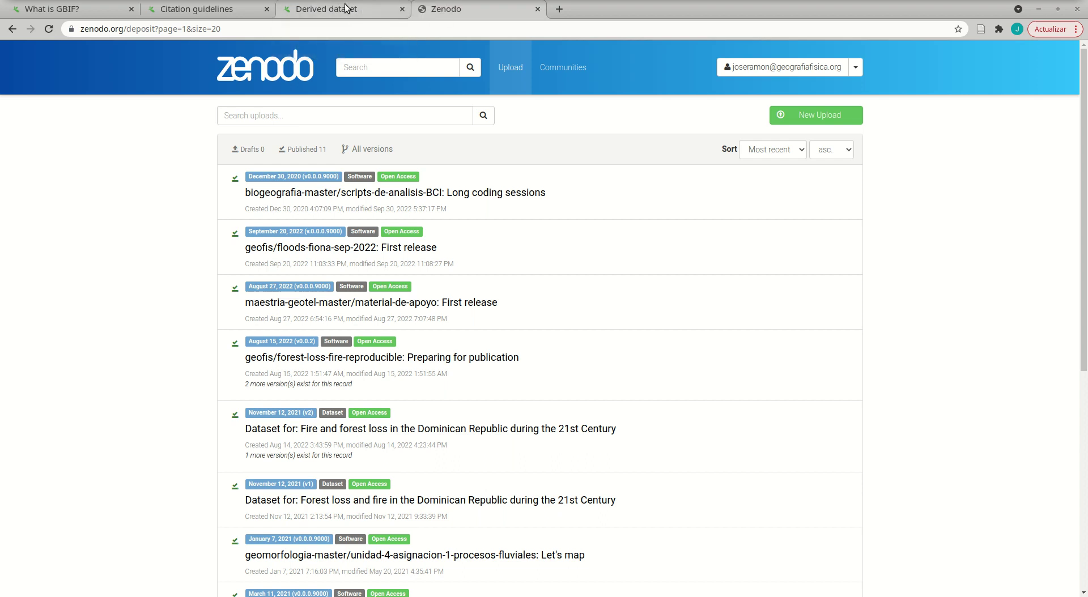
click(345, 5)
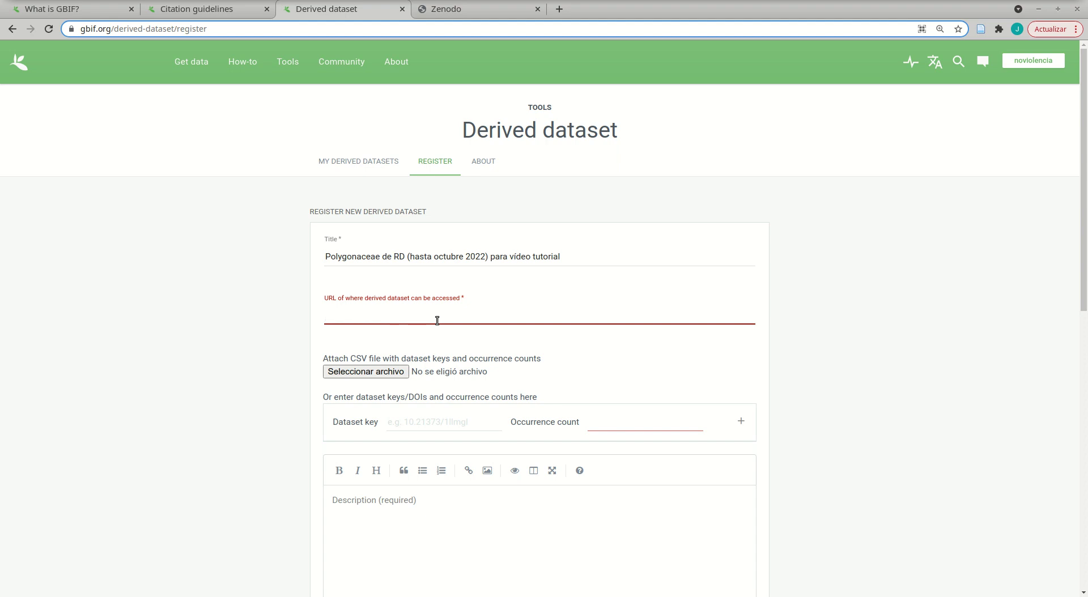
text(midoi)
key(ctrl+a)
text(https://gbif.org)
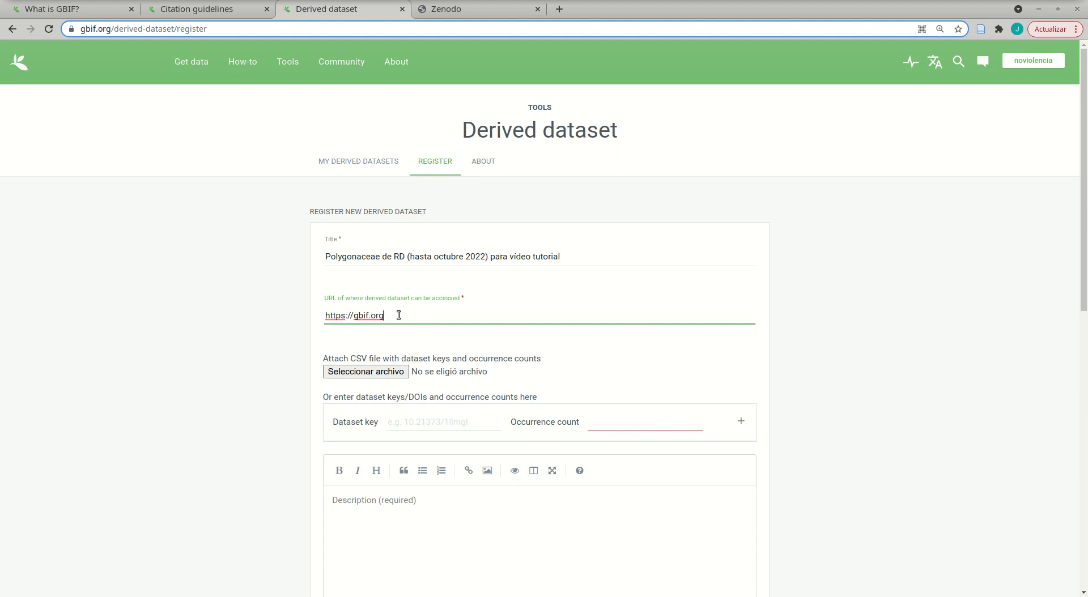
triple_click(330, 323)
click(420, 315)
drag(421, 315, 338, 313)
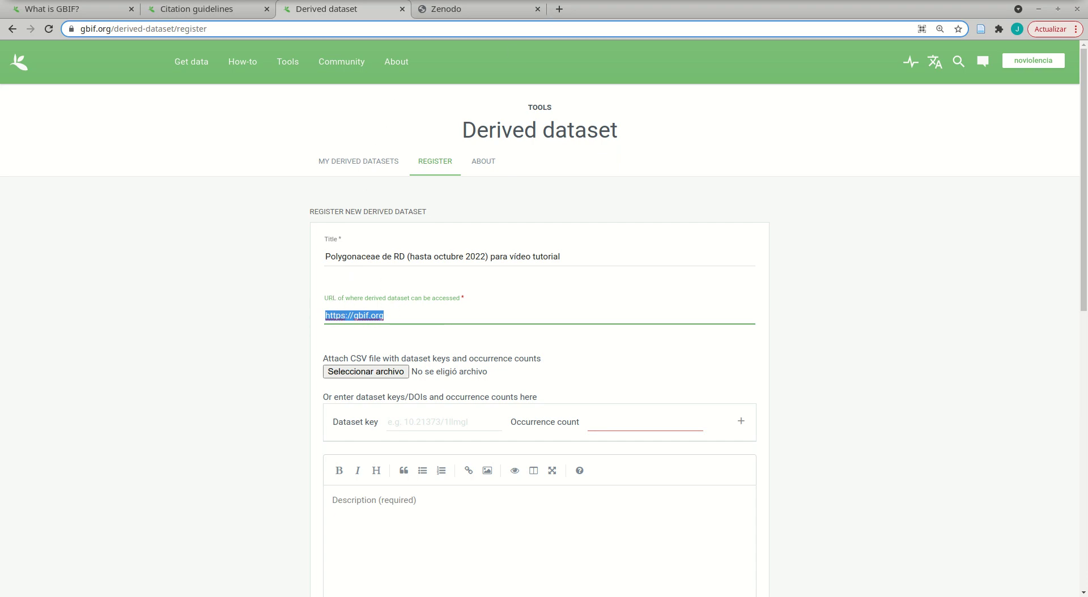
click(477, 8)
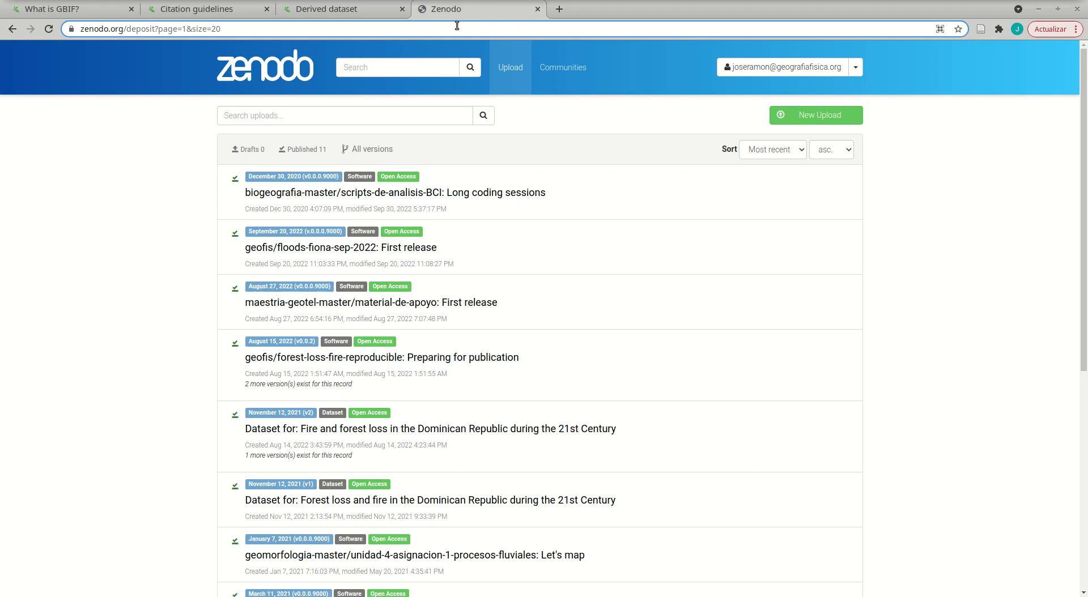
click(327, 8)
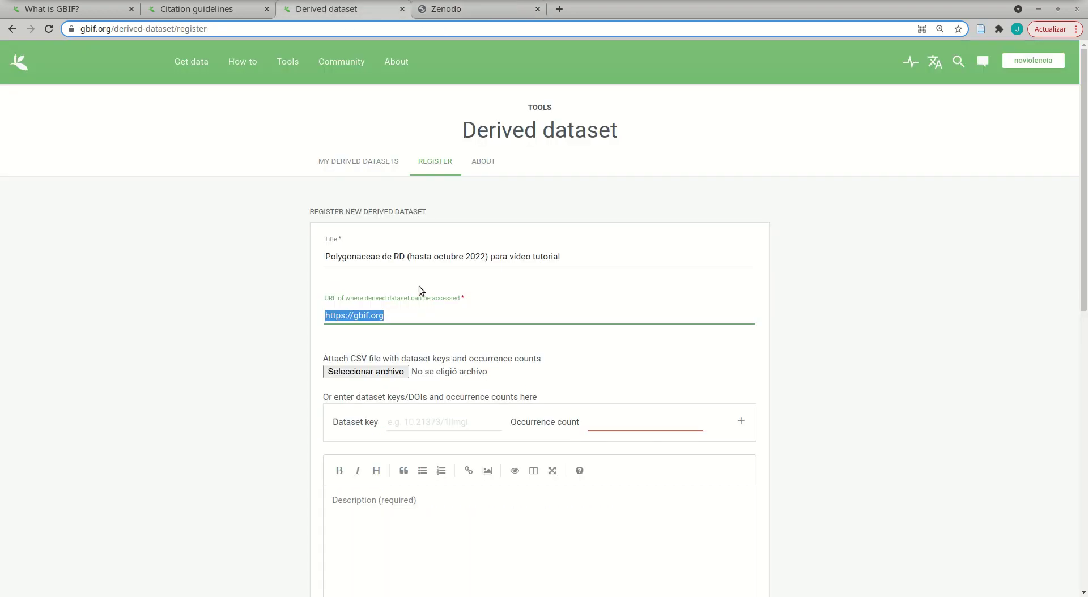
Attach conteos_por_conjuntos_de_datos.txt from demos/material-de-apoyo/practicas as the file with dataset keys and occurrence counts.
click(353, 372)
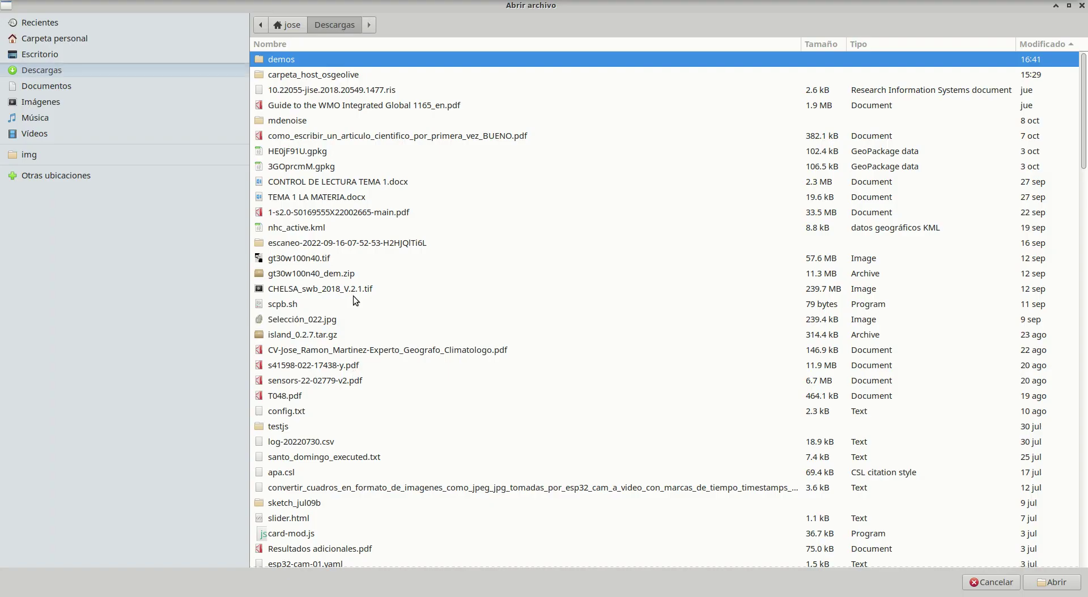
double_click(325, 61)
double_click(324, 61)
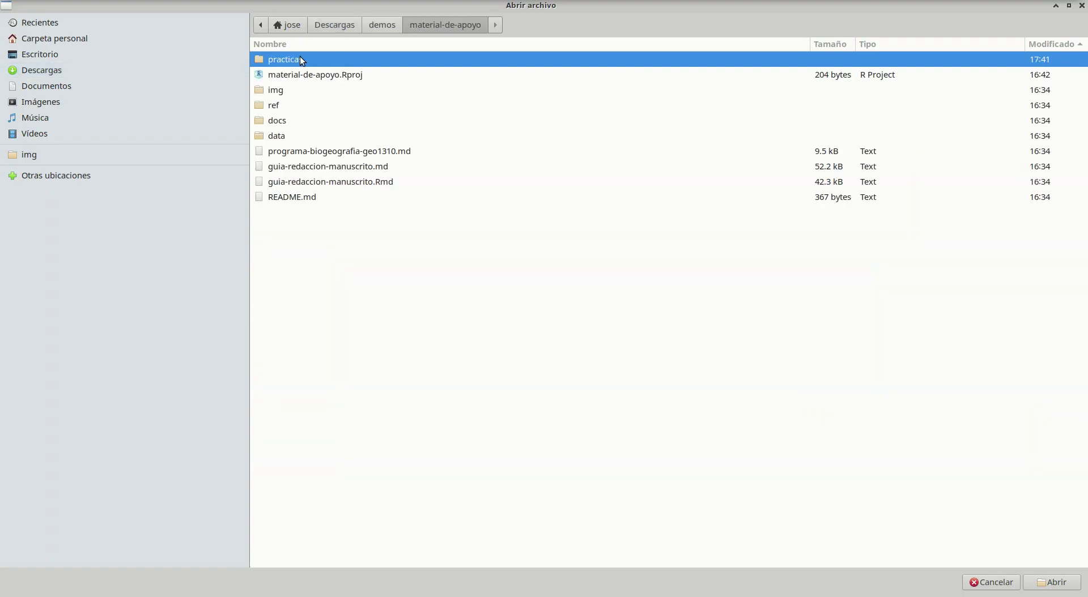
double_click(301, 59)
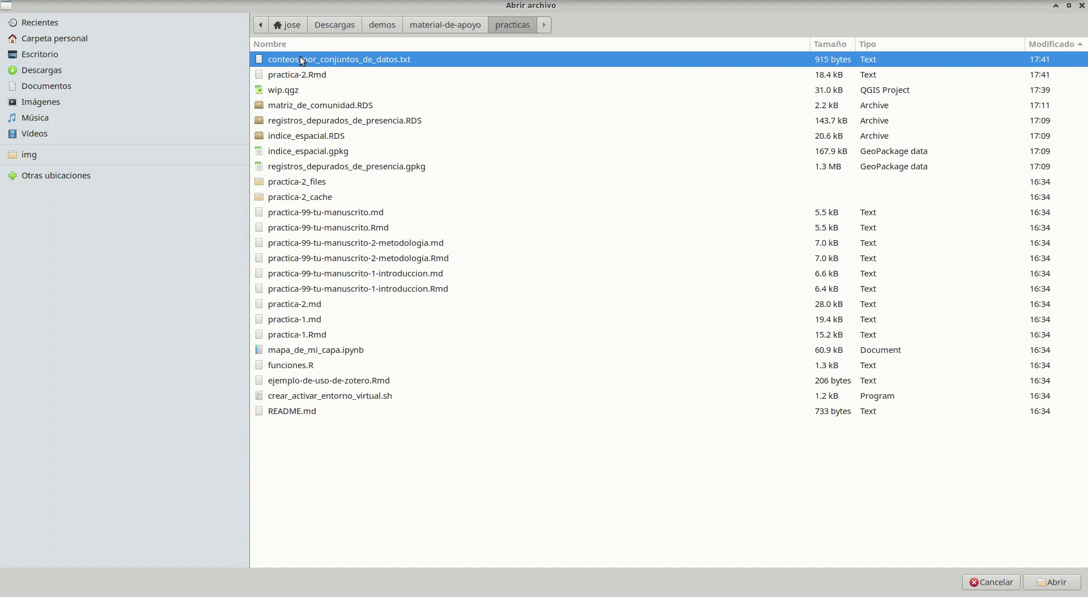
double_click(365, 63)
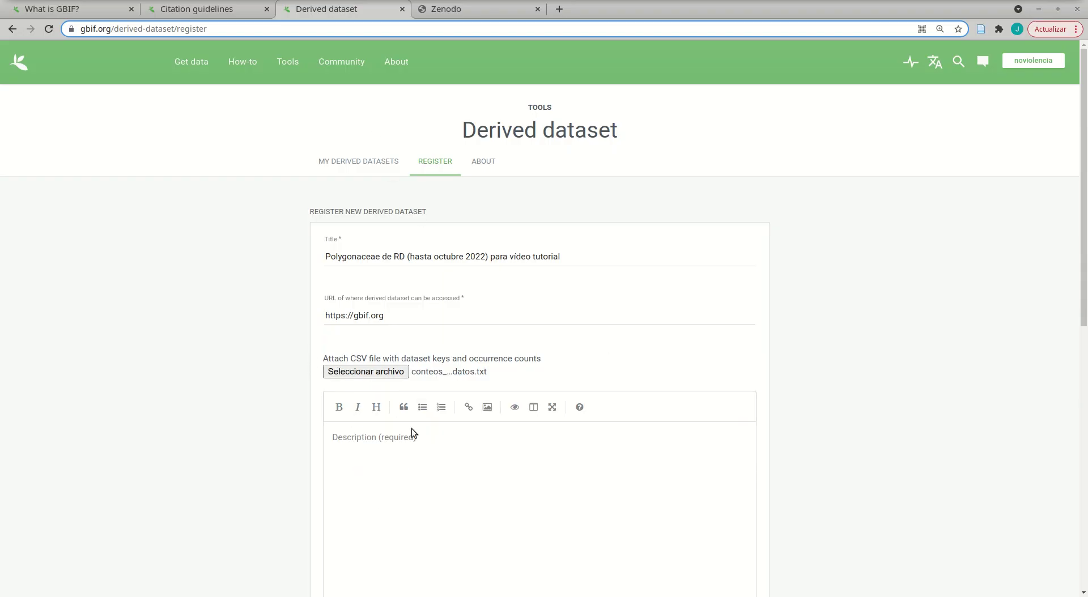
scroll(408, 445, down, 4)
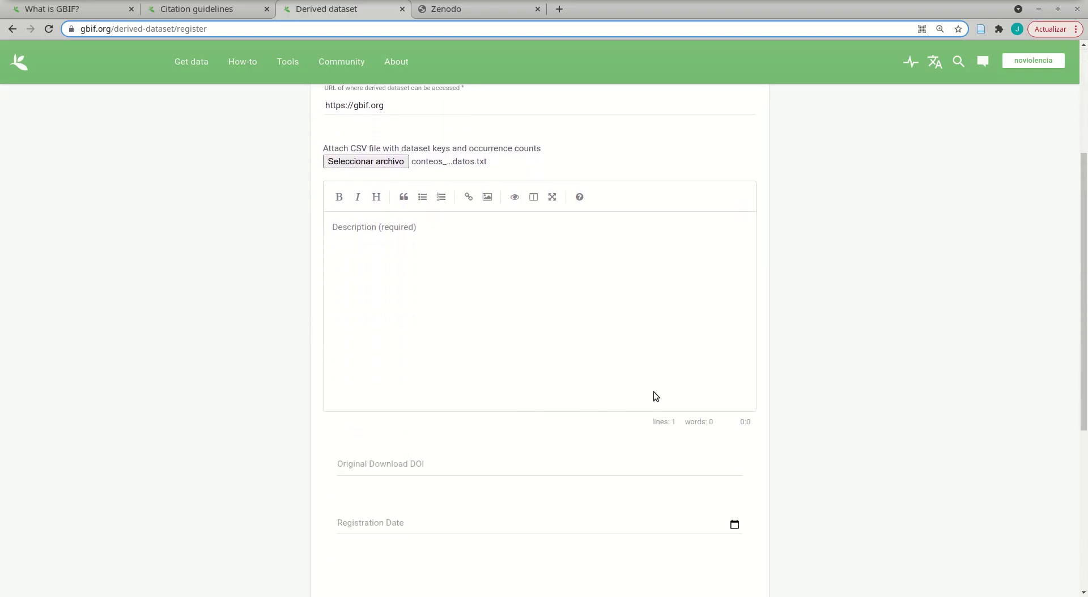
scroll(845, 333, down, 2)
scroll(658, 395, up, 2)
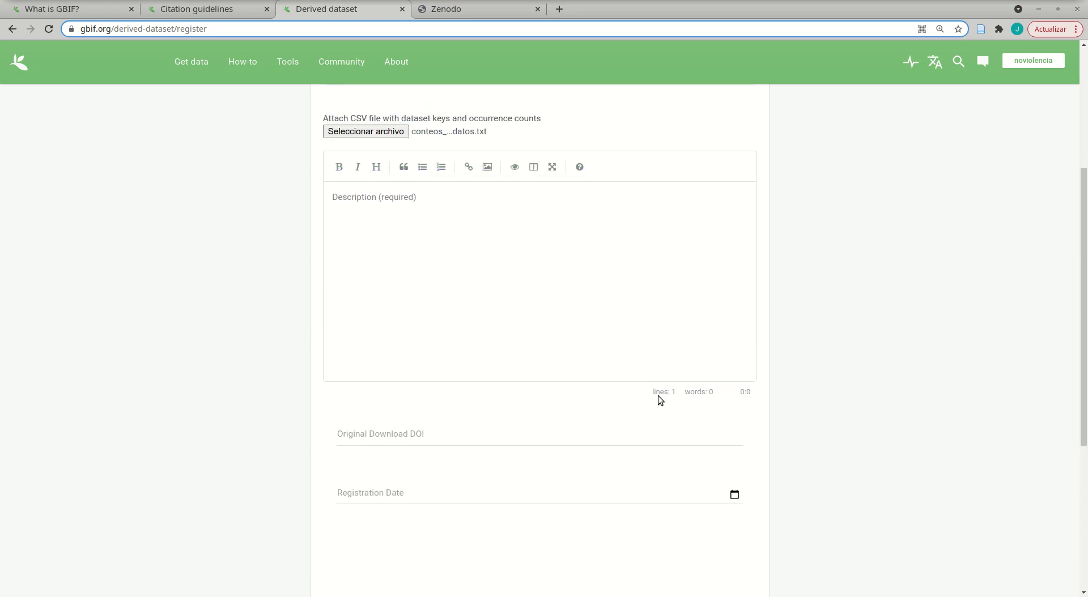
Begin the derived dataset's description with "Contiene los datos usados en el vídeo tutorial sobre uso de datos GBIF en R y QGIS.".
scroll(459, 326, up, 5)
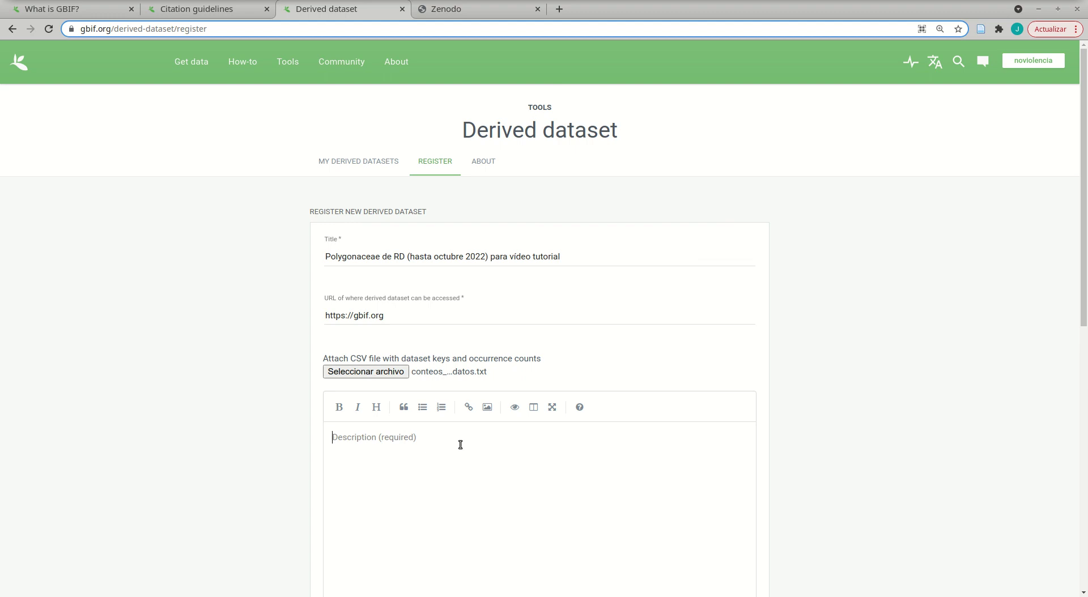
text(Contiene los d)
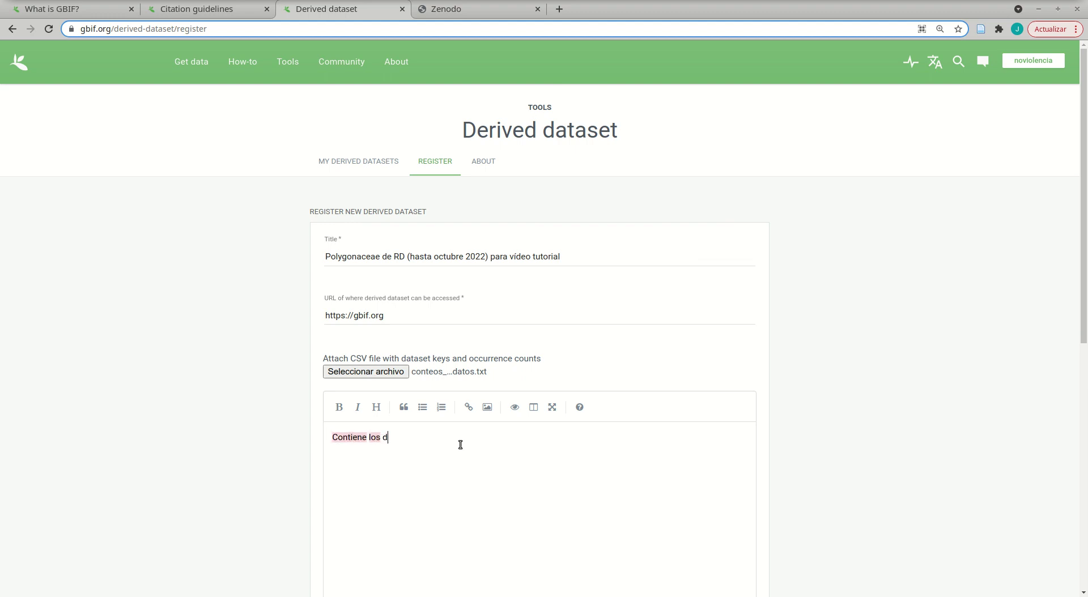
text(atos us)
text(en el vídeo tutorial sobre)
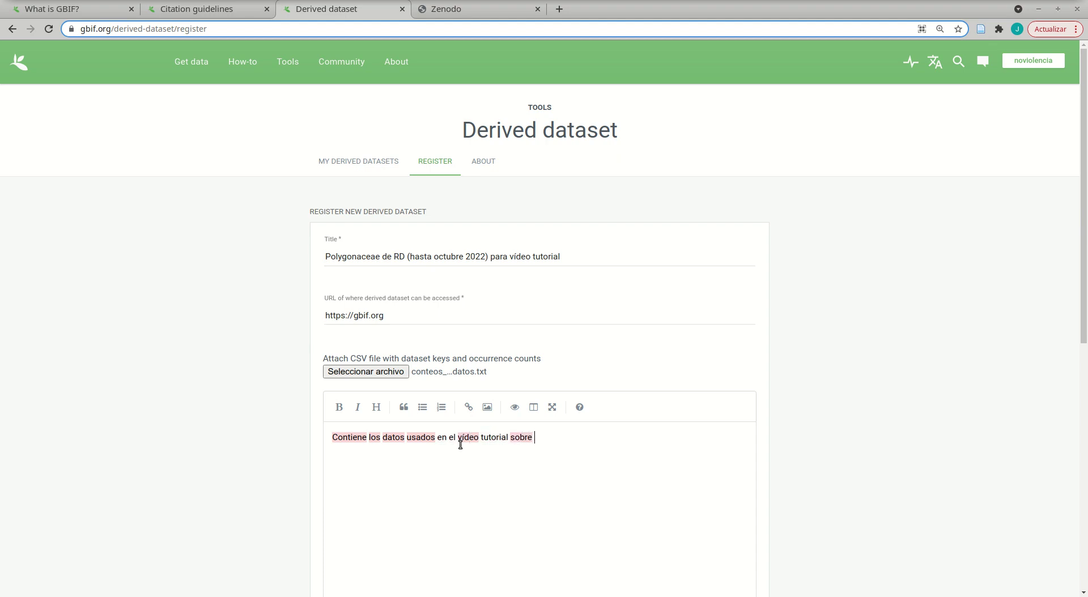
text( usos de)
key(BackSpace)
key(BackSpace)
key(BackSpace)
key(BackSpace)
text(de datos GBIF en R )
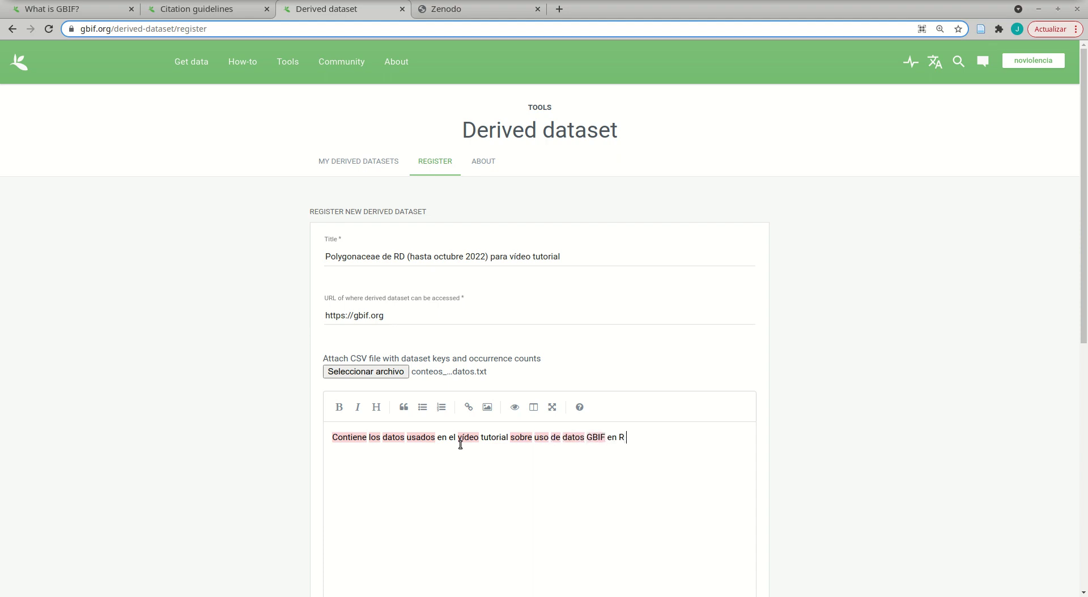
text(y QGIS.)
Add a second paragraph to the description reading "Los registros fueron depurados ...".
key(Return)
key(Return)
text(El archivo tal)
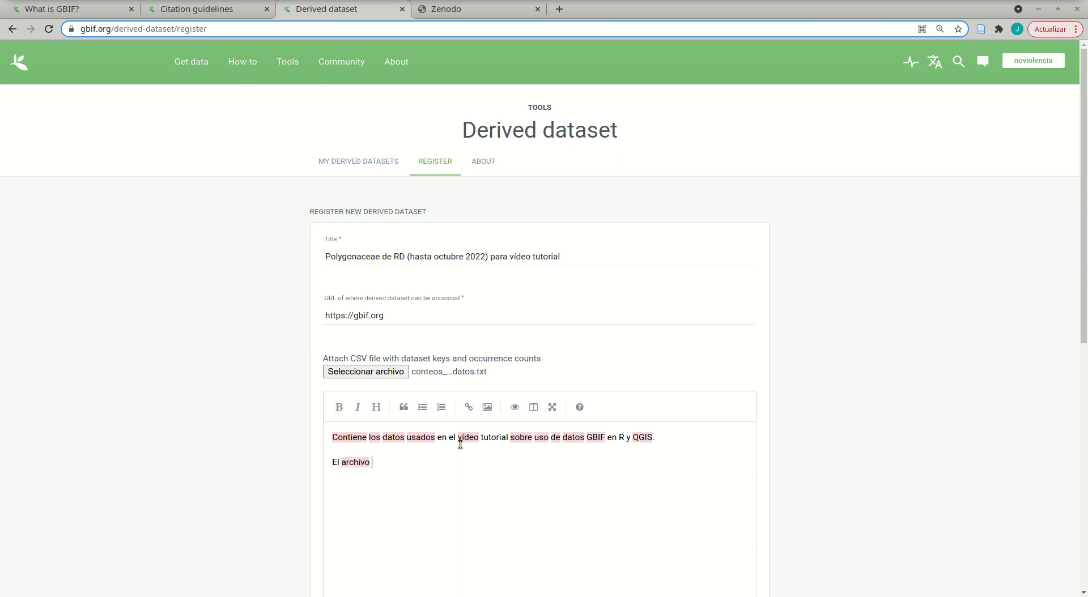
key(BackSpace)
key(BackSpace)
key(shift+Home)
text(Los registros fueron de)
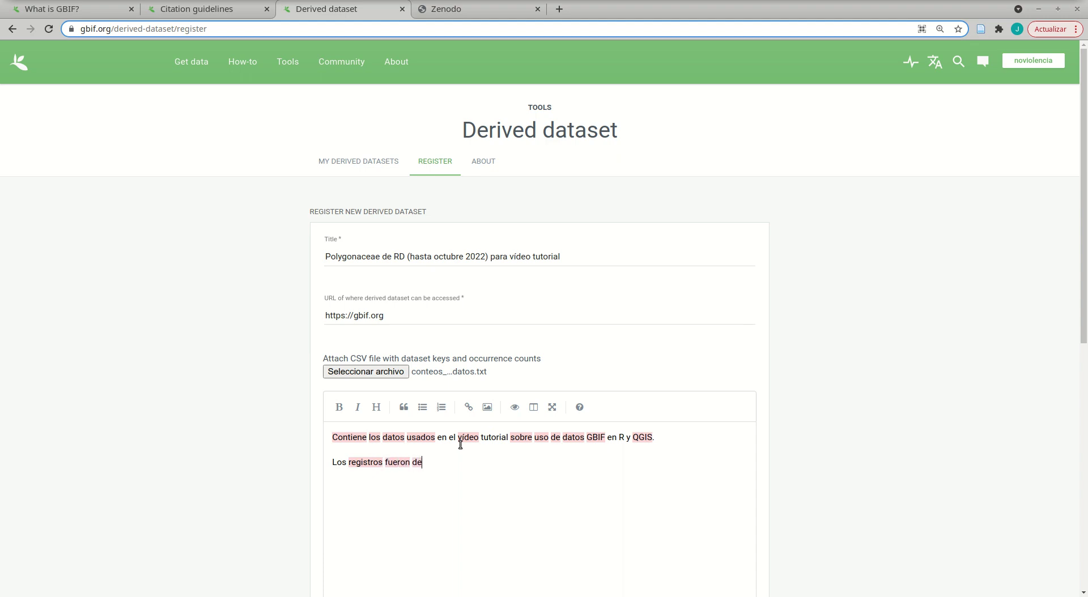
text(purados ...)
Set the derived dataset's registration date to 15/10/2022.
scroll(966, 466, down, 5)
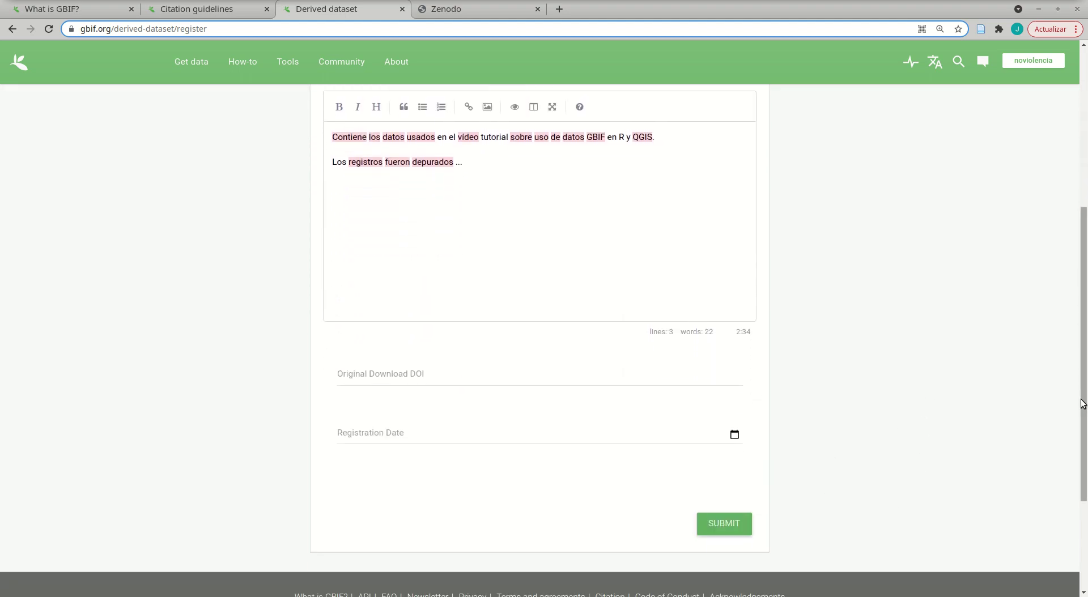
drag(1084, 397, 1073, 297)
scroll(1073, 297, down, 5)
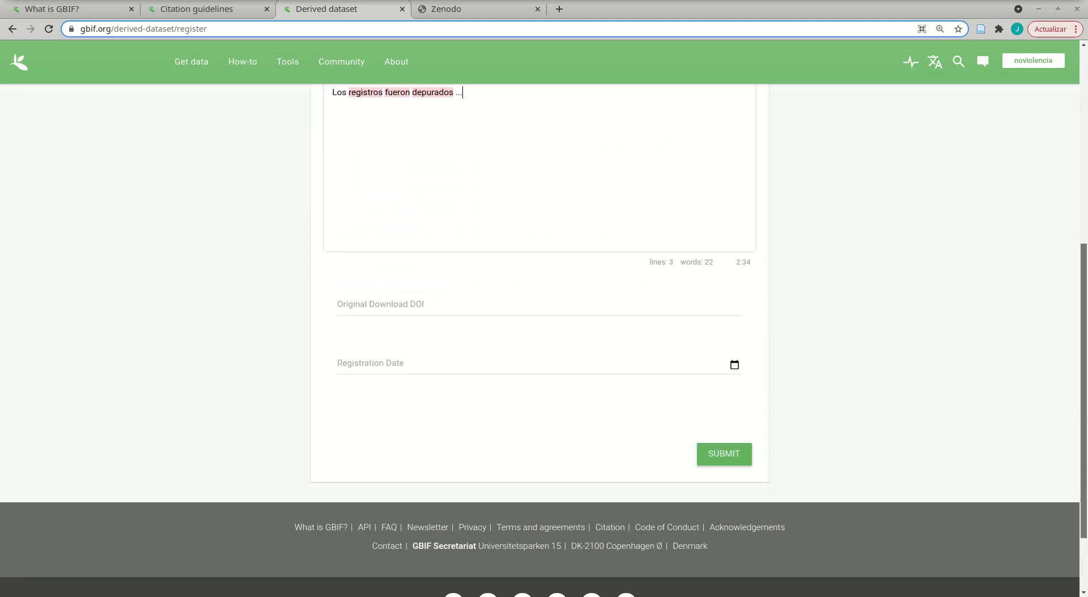
scroll(540, 340, up, 2)
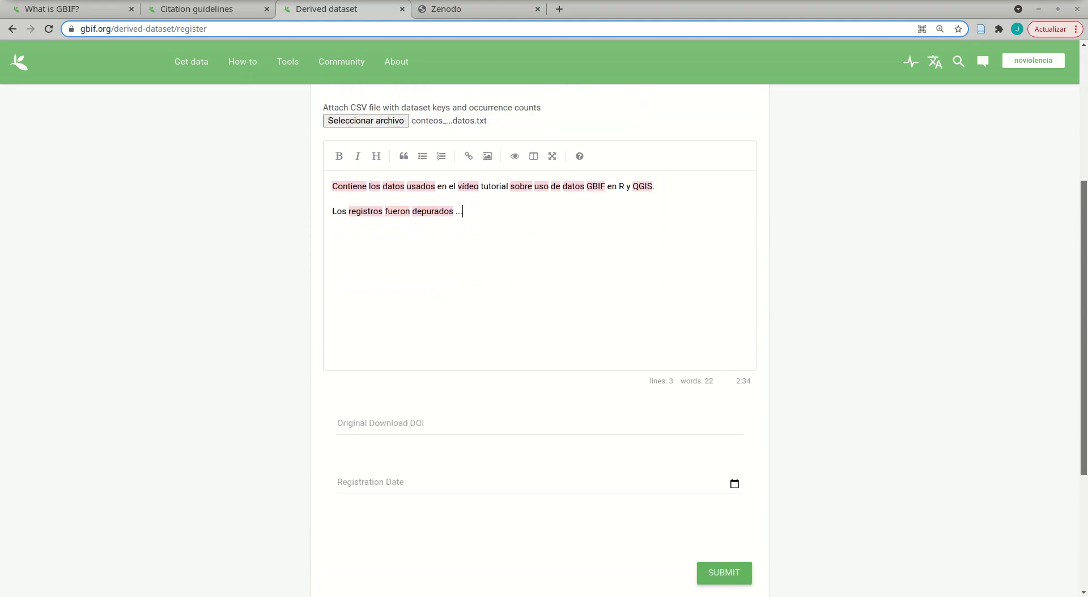
drag(1083, 374, 1083, 370)
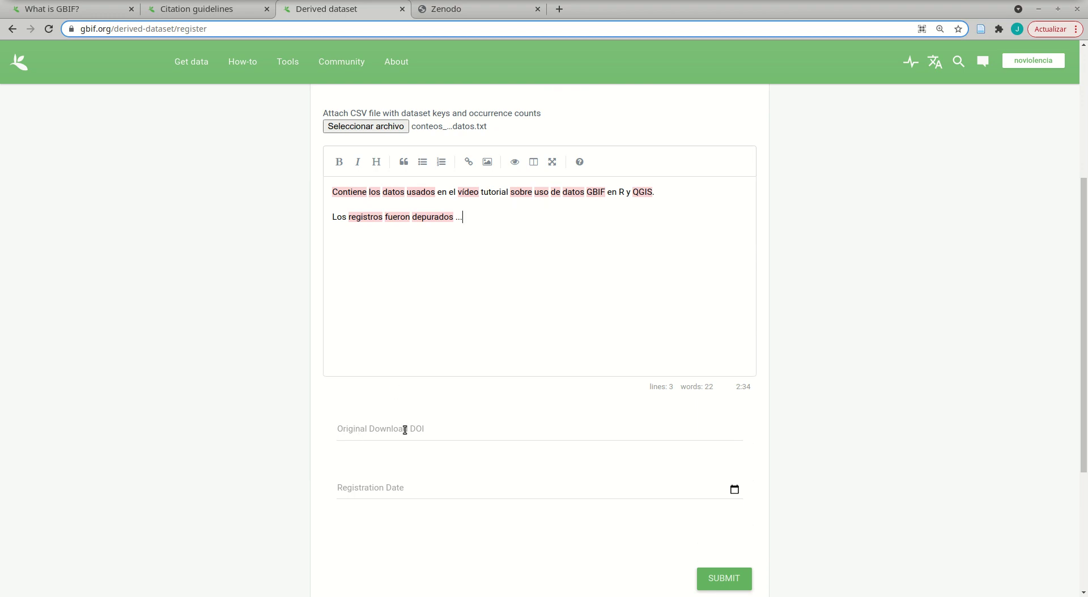
click(735, 491)
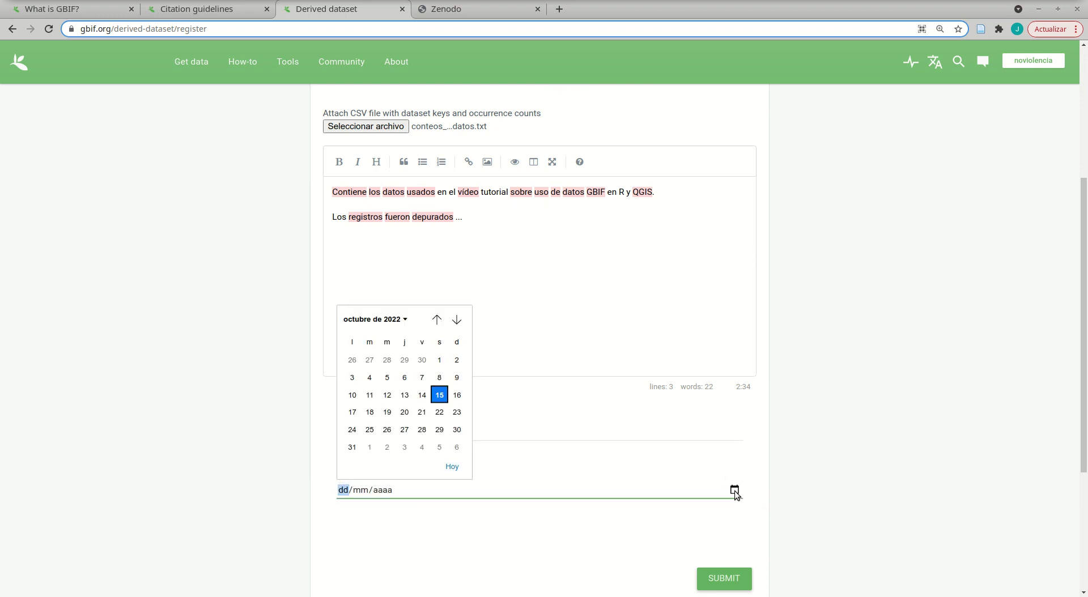
click(439, 395)
scroll(875, 475, down, 1)
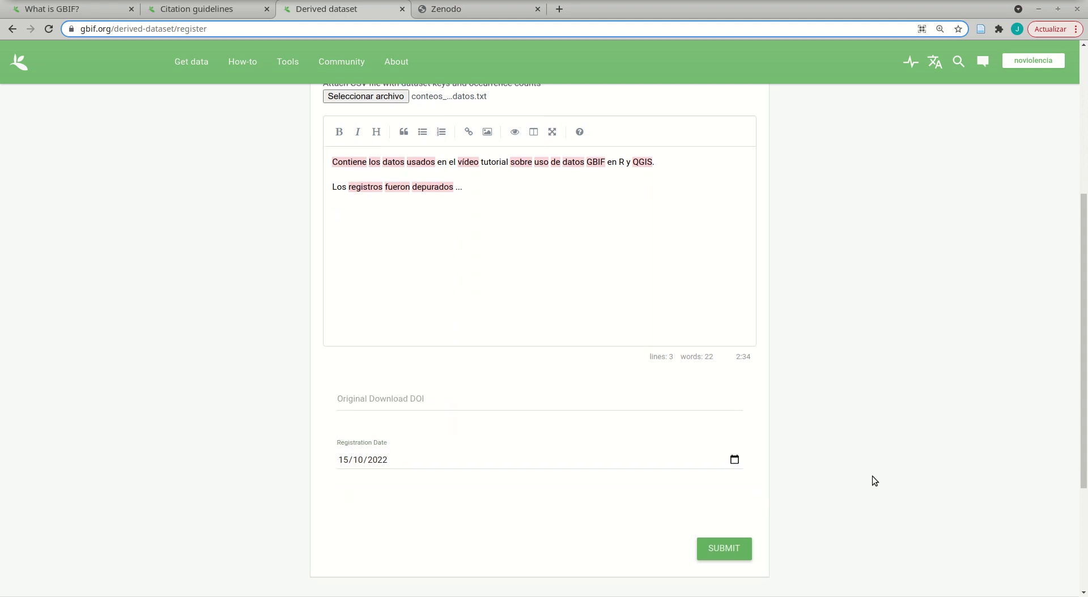
Review the form, then open the existing derived dataset "Polygonaceae de RD (hasta octubre 2022)" for editing and examine its access URL.
scroll(874, 477, up, 5)
scroll(872, 480, down, 5)
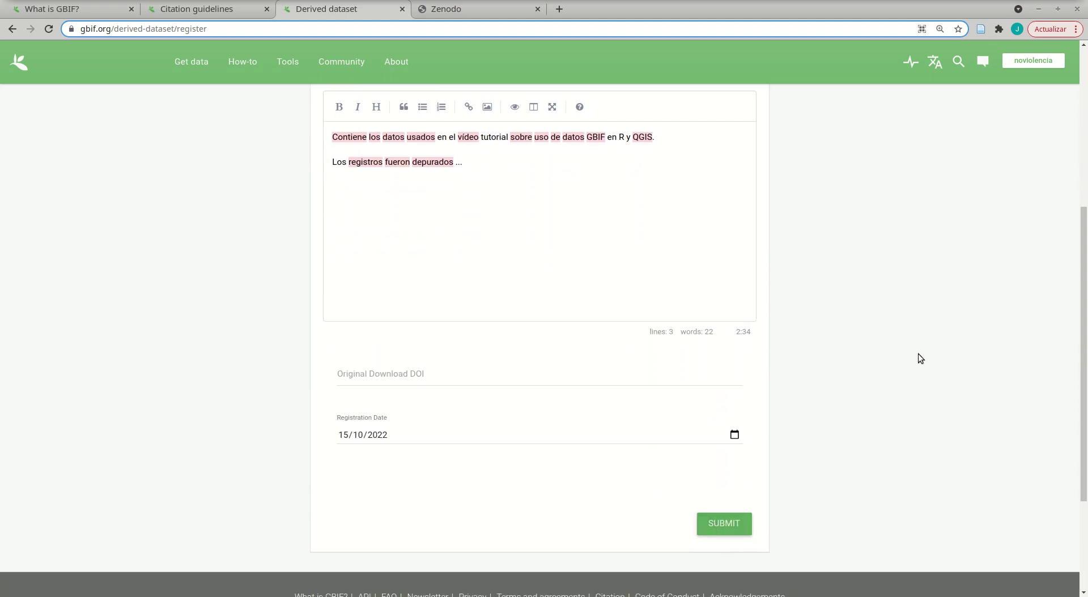
drag(1086, 319, 1063, 163)
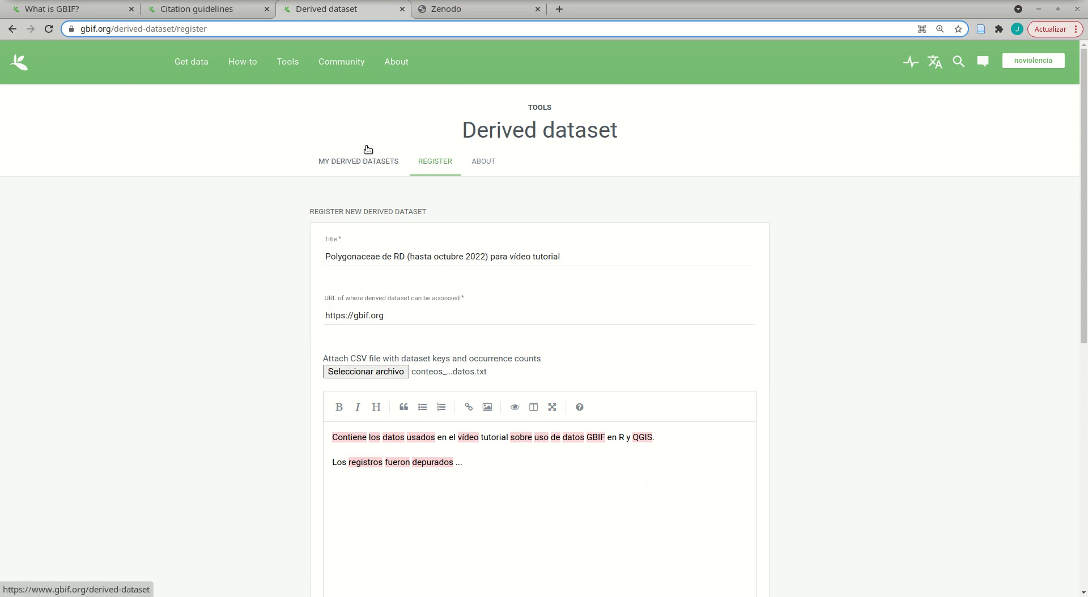
click(340, 160)
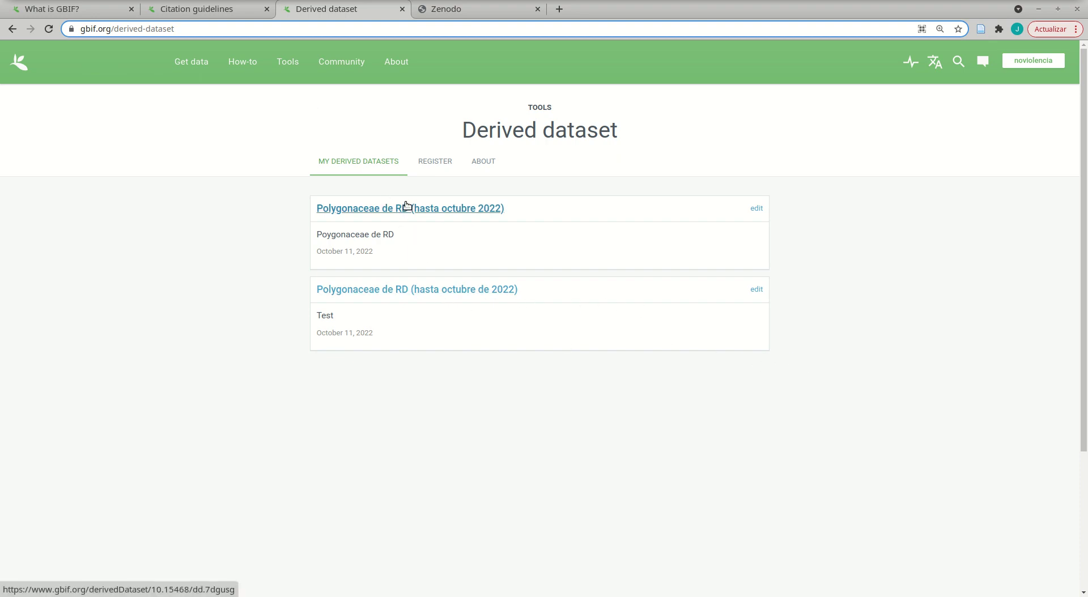
click(760, 210)
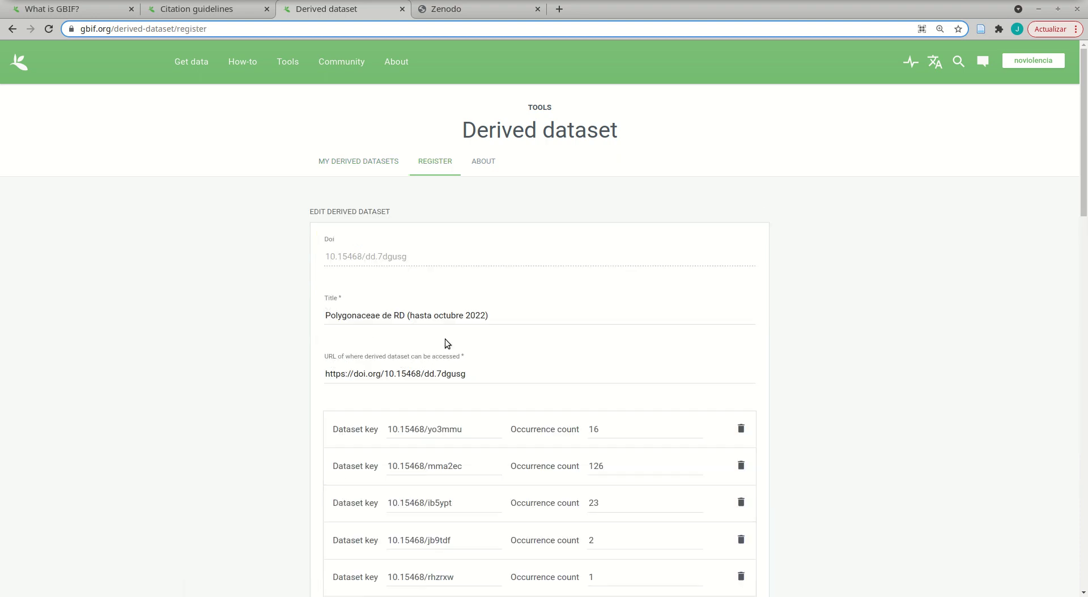
drag(473, 375, 234, 358)
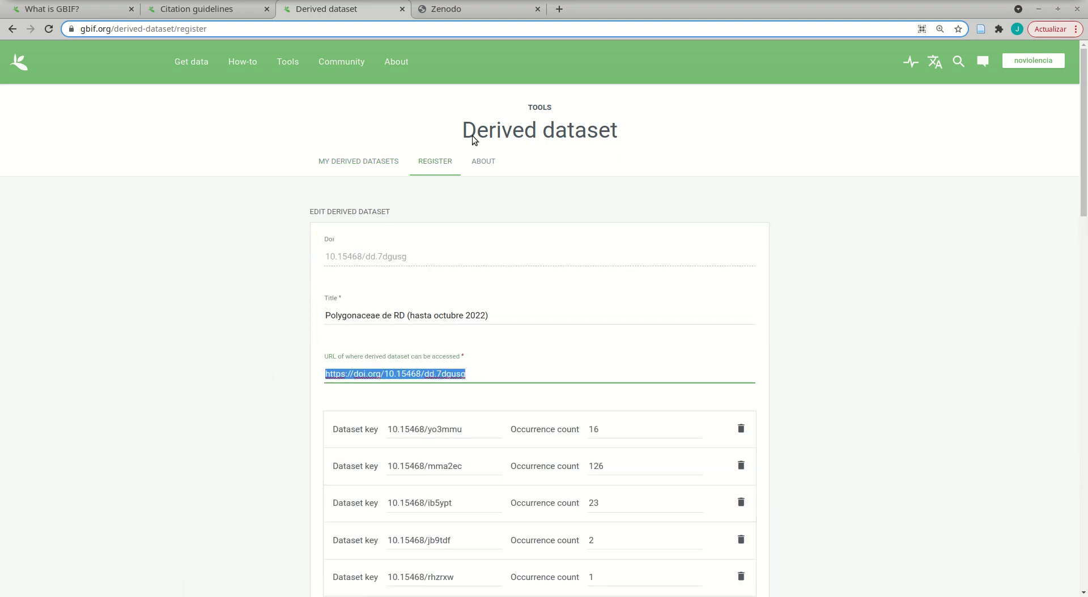
click(496, 377)
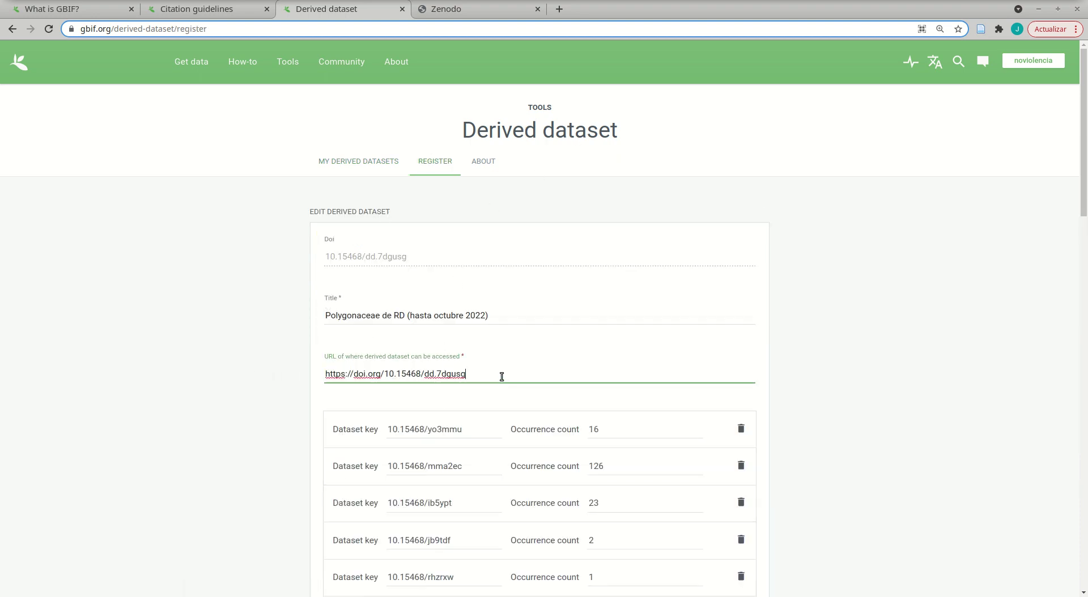
triple_click(502, 377)
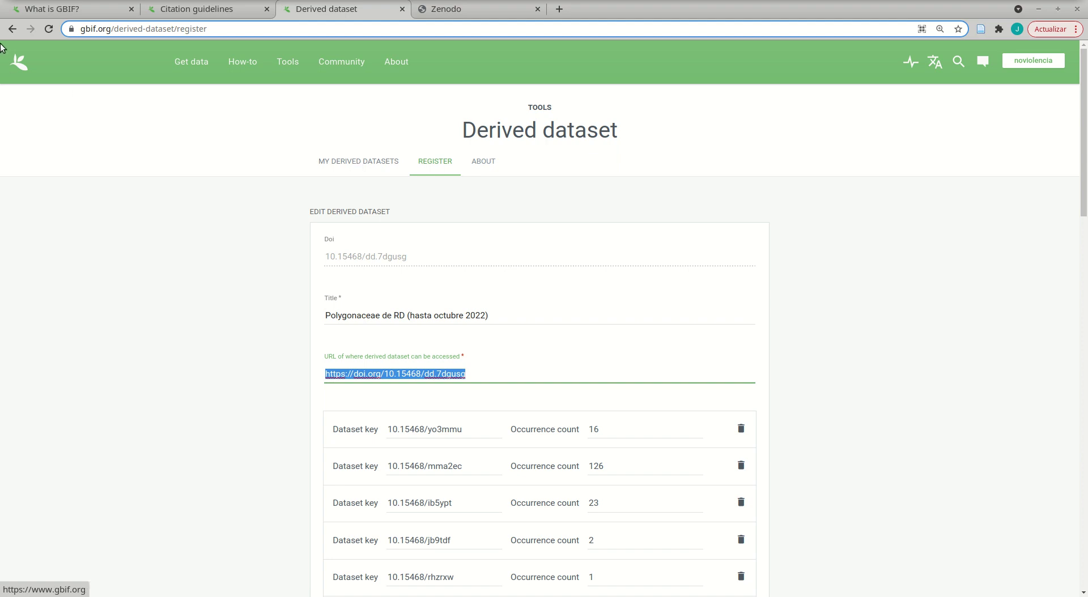
Open the record page of "Polygonaceae de RD (hasta octubre 2022)" and save its BibTeX citation to the Mi biblioteca library.
click(319, 160)
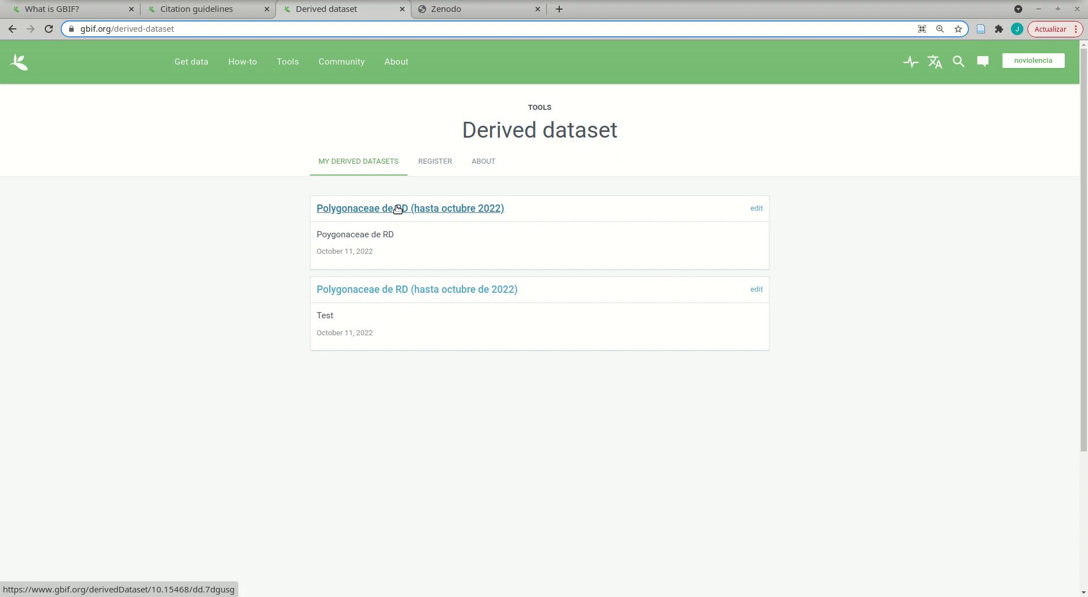
click(366, 210)
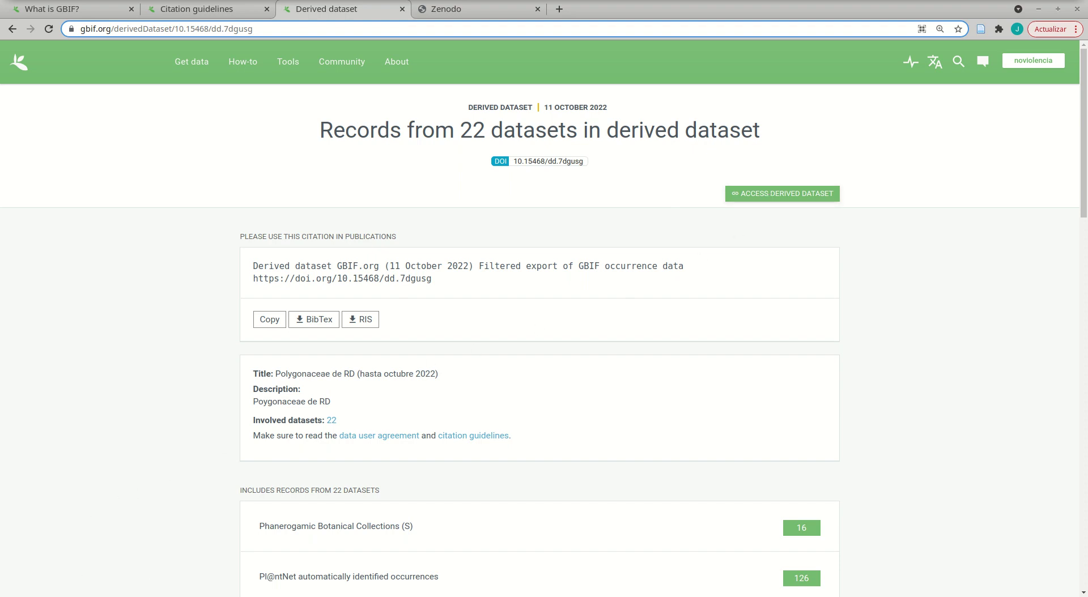
click(805, 195)
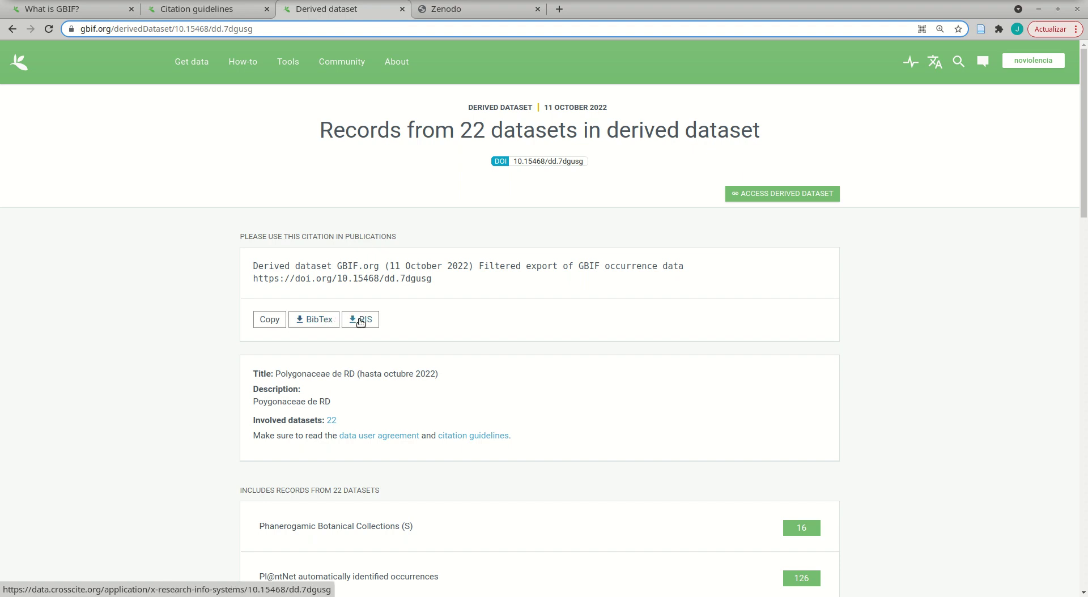
click(315, 321)
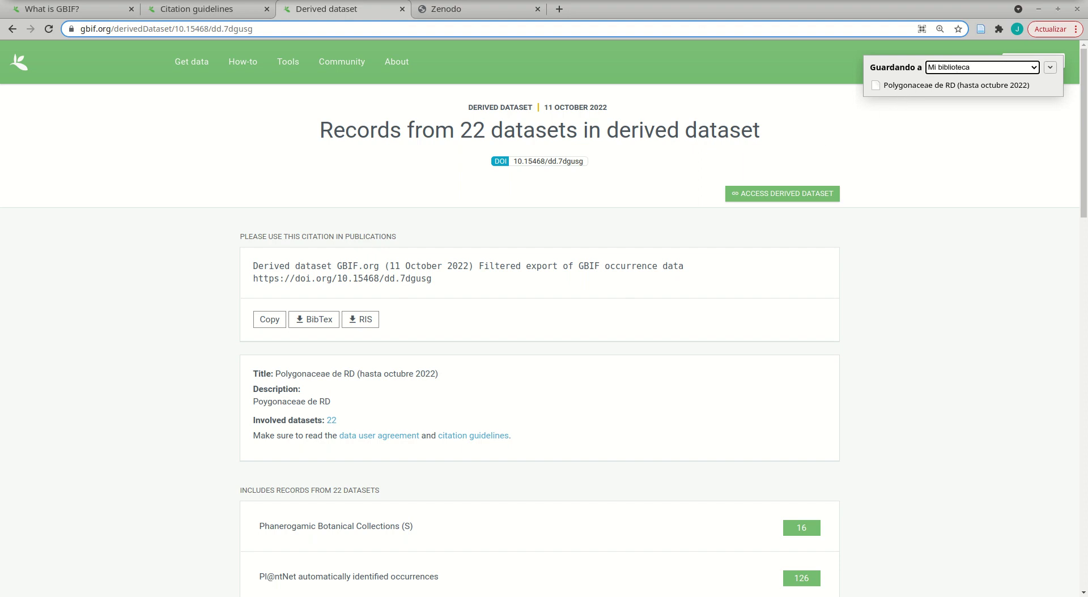
Switch to Zotero and set the imported Polygonaceae item's author to GBIF.org, checking its date field.
key(alt+Tab)
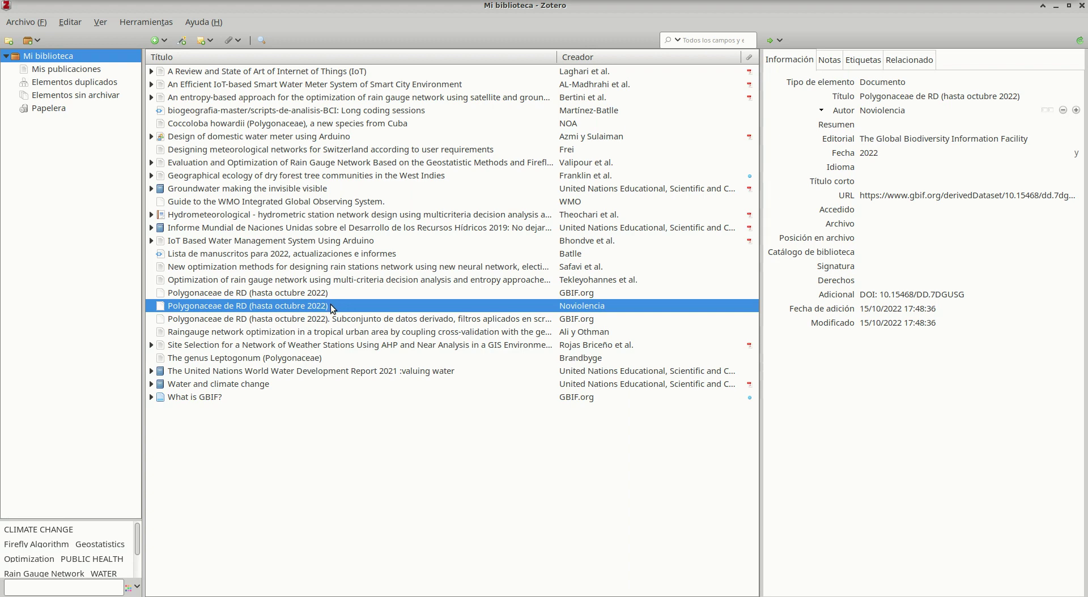
click(882, 110)
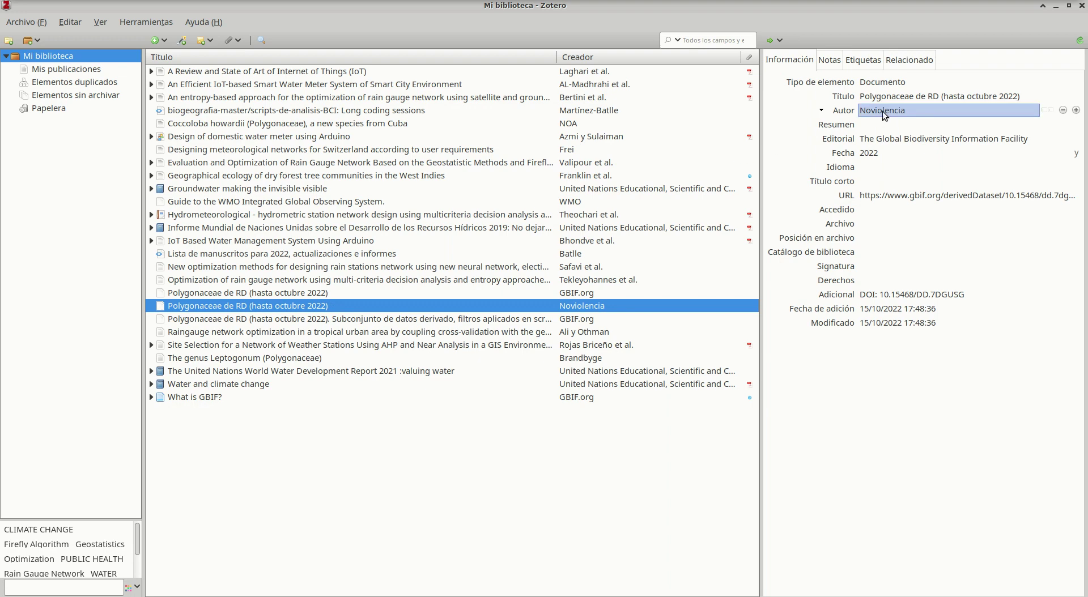
text(GB)
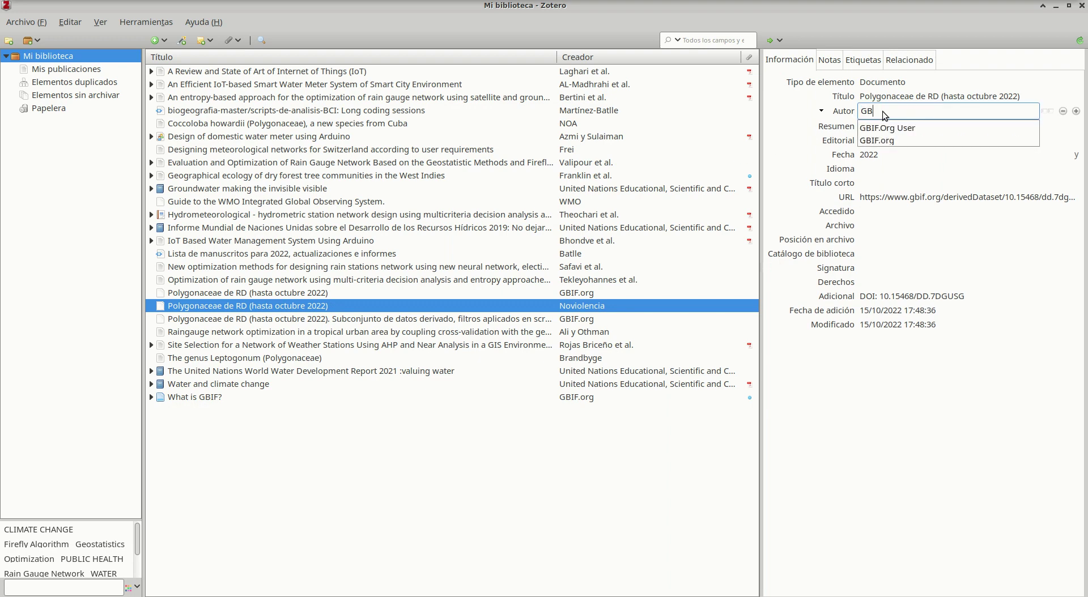
text(IF.org)
key(Return)
click(965, 125)
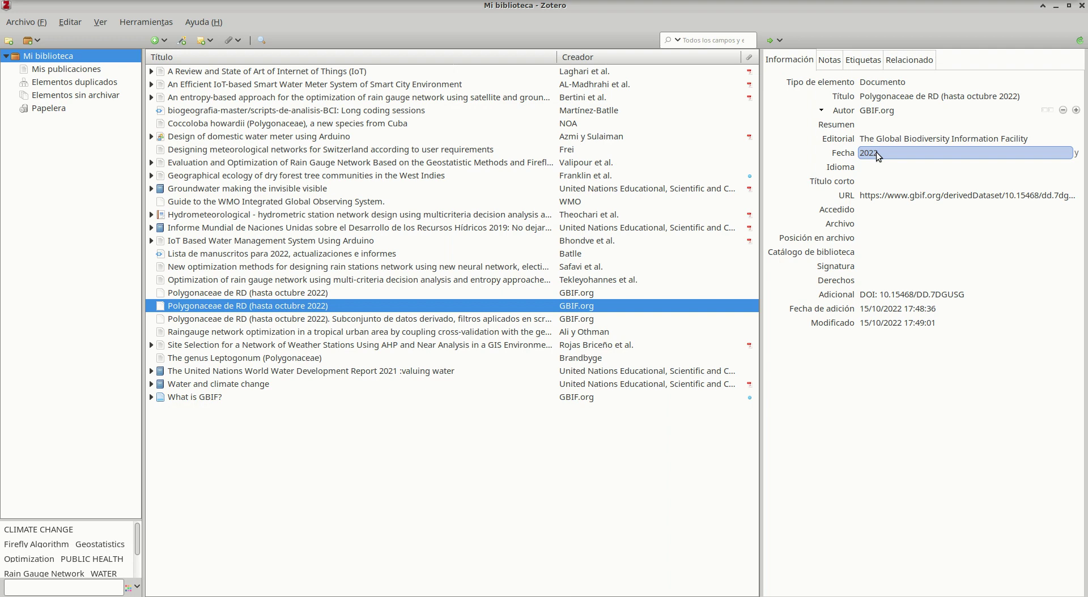
key(Return)
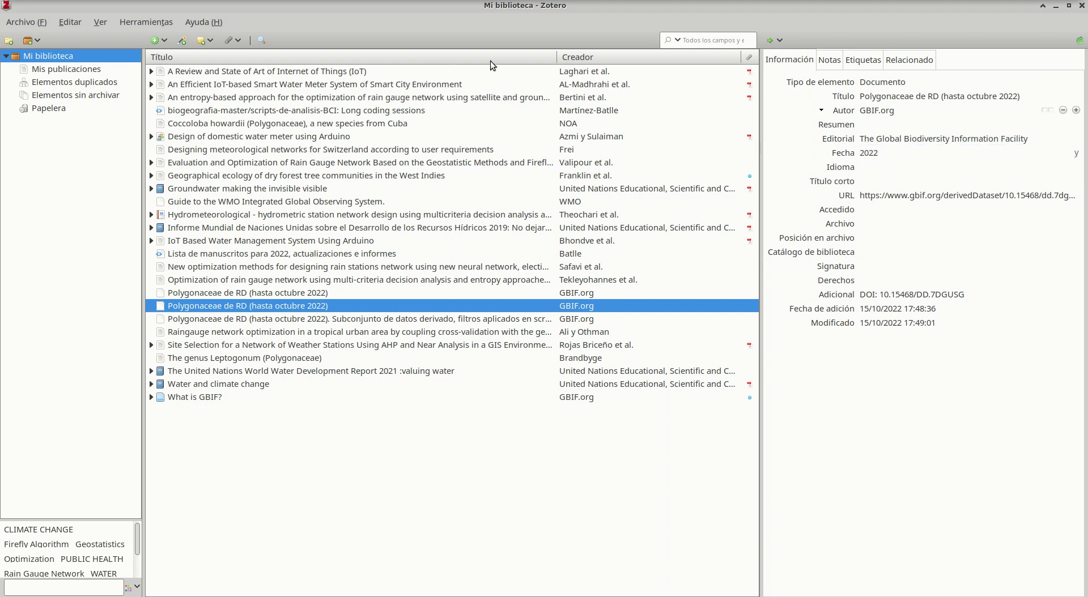
Move the newly imported duplicate "Polygonaceae de RD (hasta octubre 2022)" item to the trash.
click(322, 296)
click(328, 306)
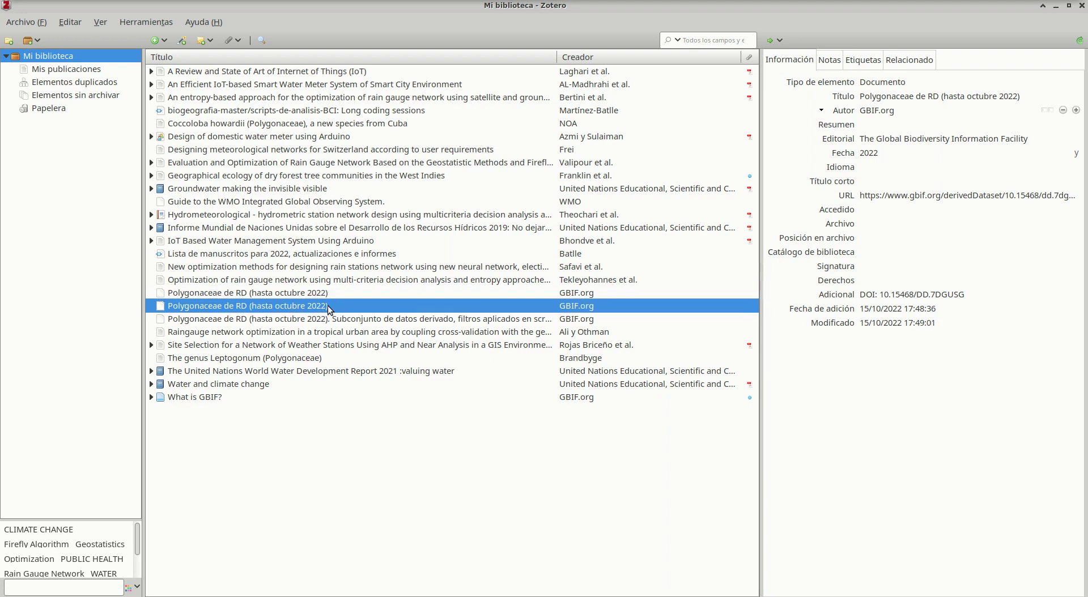
key(Delete)
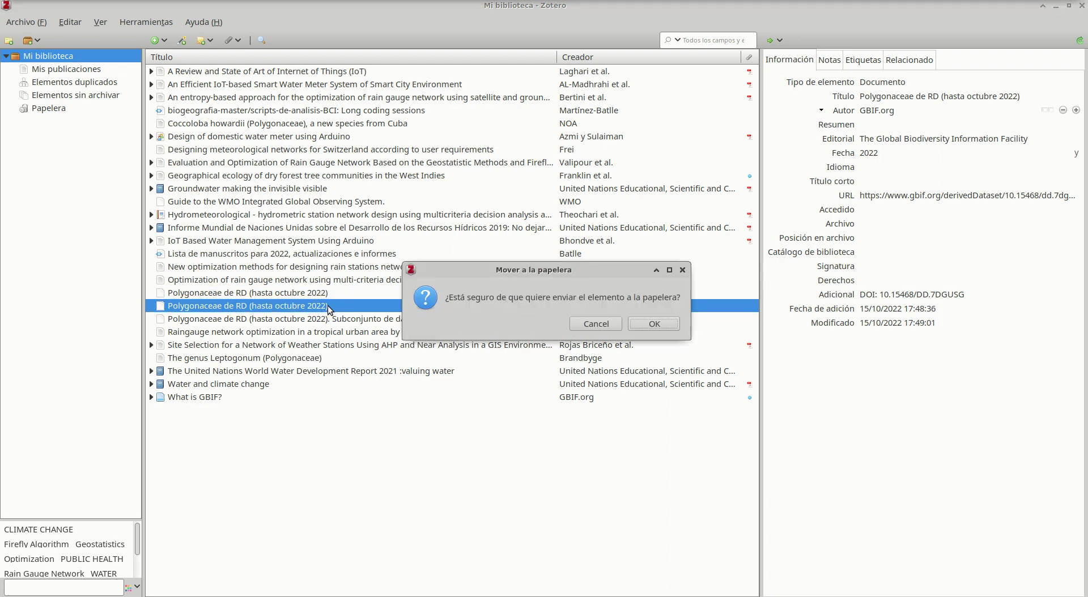
click(641, 326)
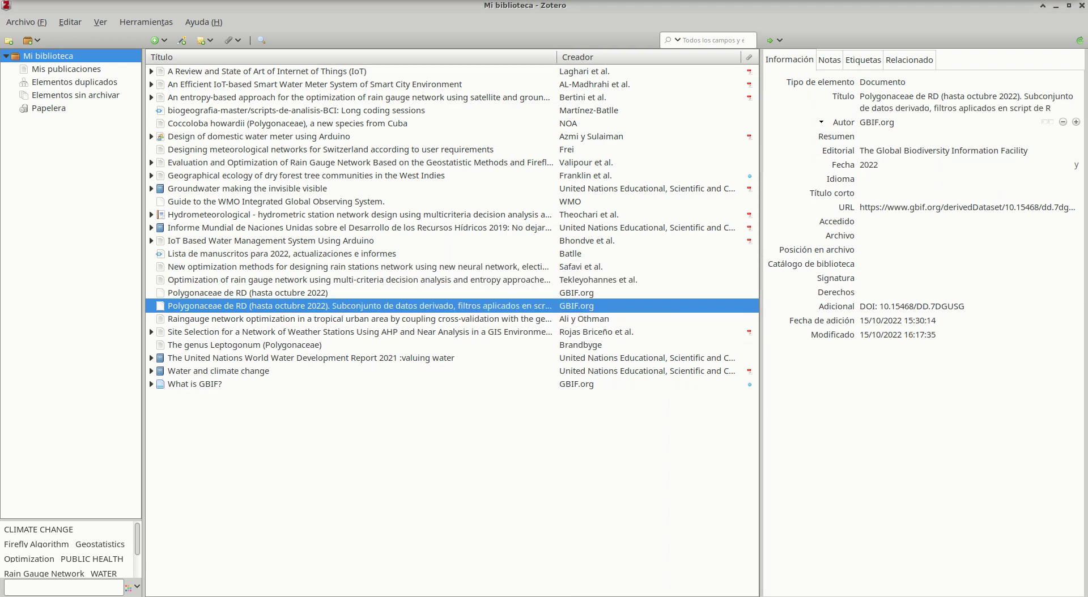
Switch to RStudio, close conteos_por_conjuntos_de_datos.txt, and go to the end of the last paragraph in practica-2.Rmd.
key(alt+Tab)
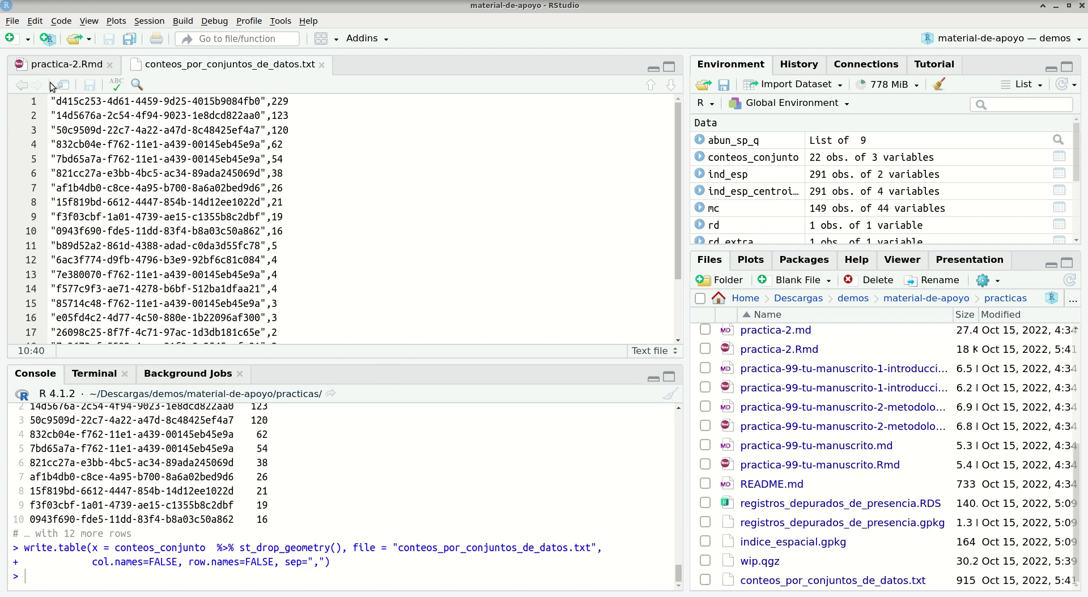
click(321, 64)
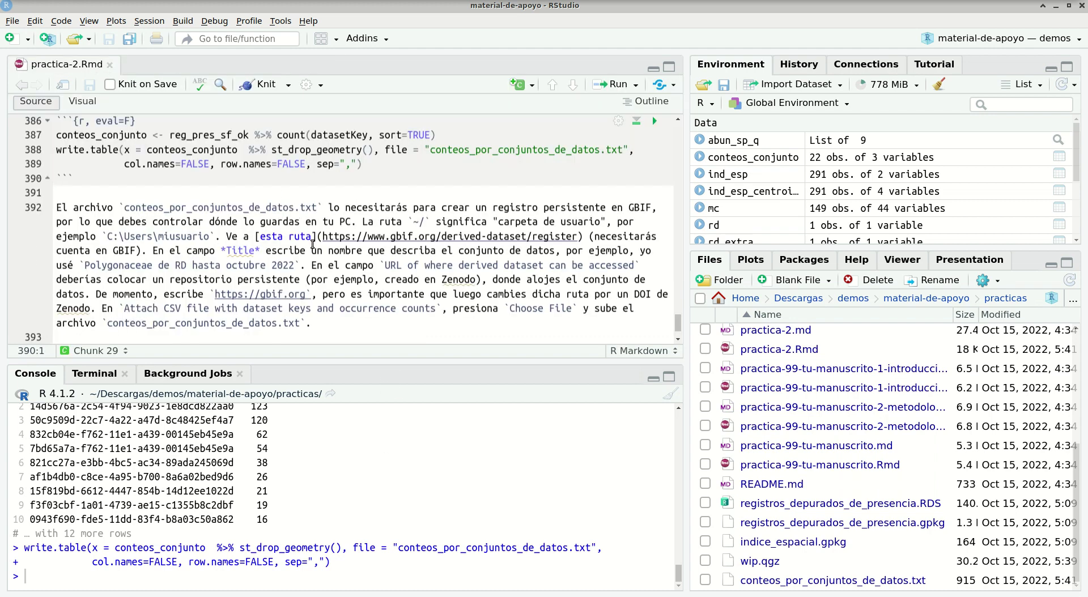
scroll(313, 244, down, 3)
click(469, 311)
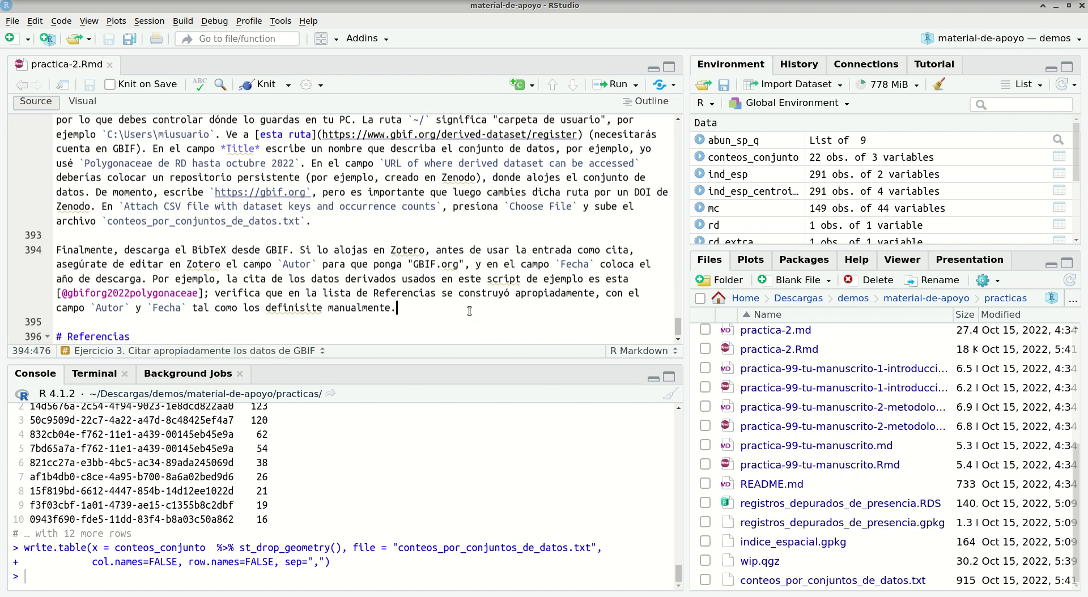
Add blank lines before the Referencias heading, save, and show practica-2.Rmd in the visual editor.
key(Return)
key(Return)
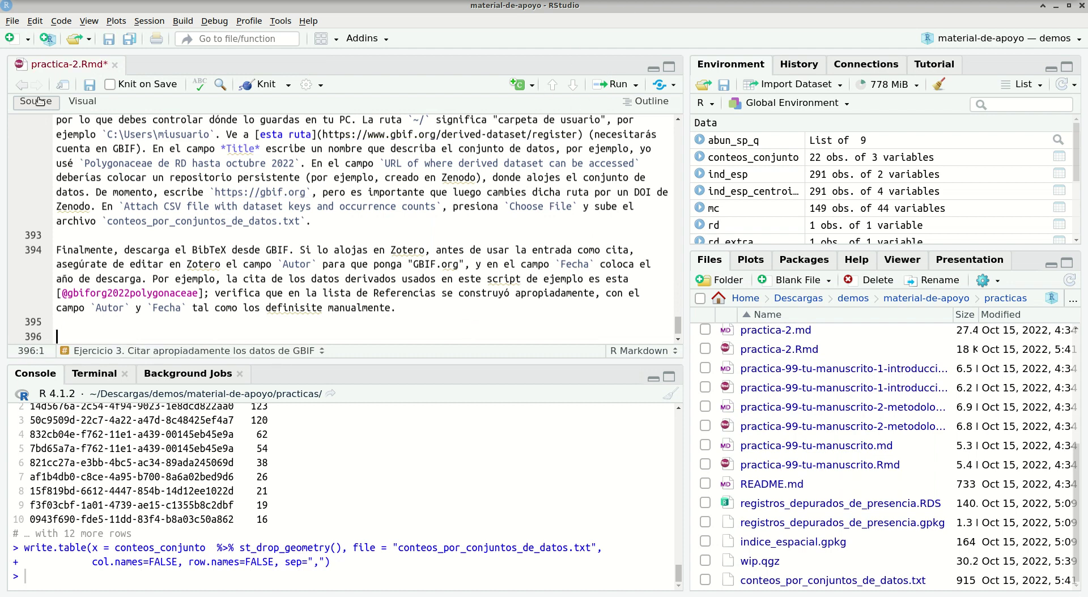
click(89, 85)
click(82, 101)
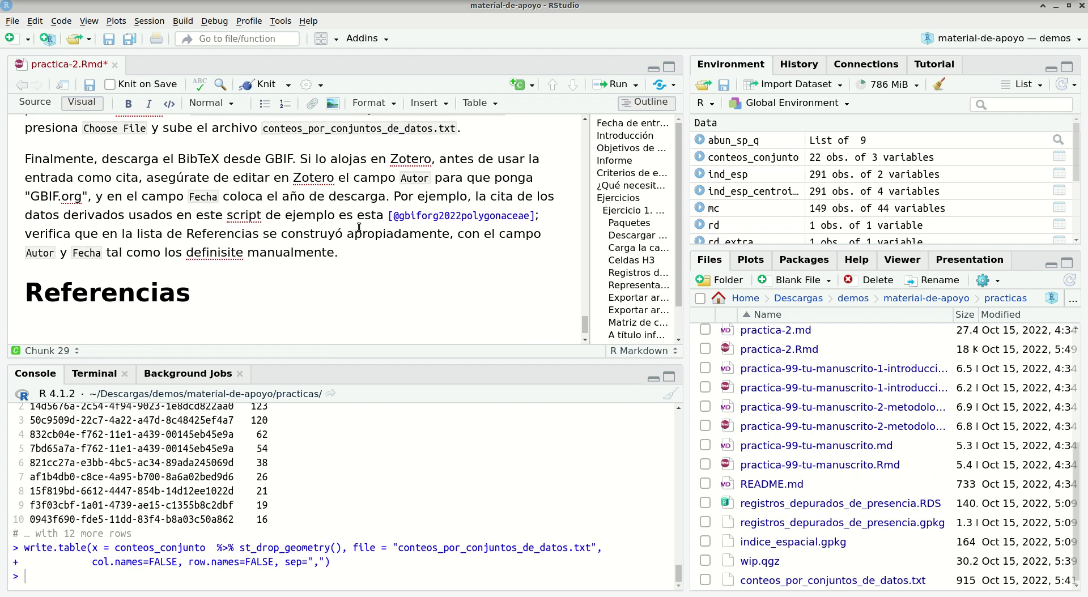
Insert blank space after the last paragraph and correct its misspelled word "definisite" to "definiste".
key(Down)
key(End)
key(Return)
key(Return)
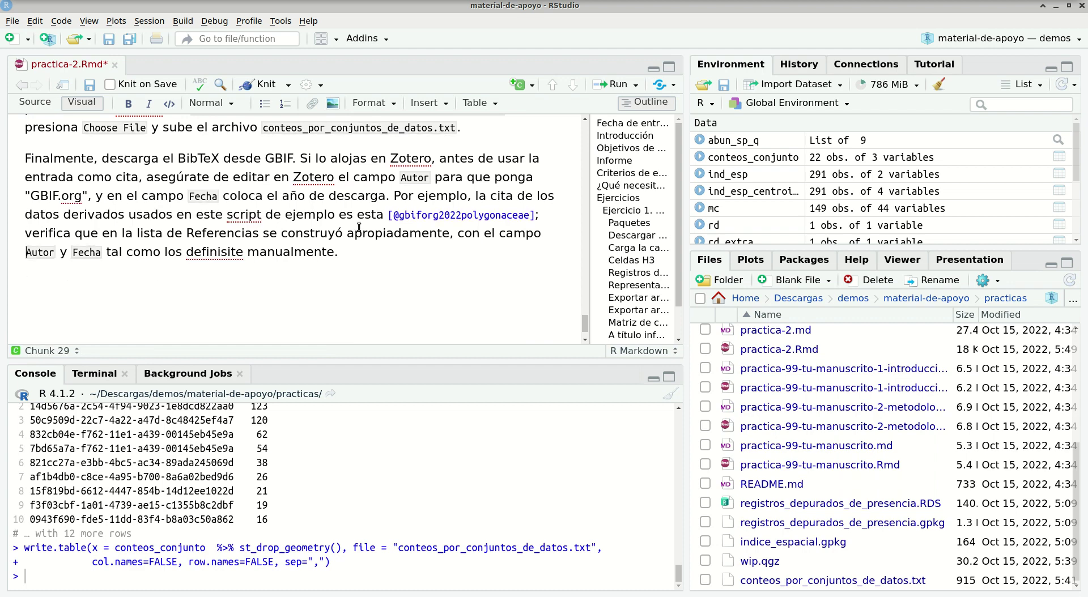
key(Right)
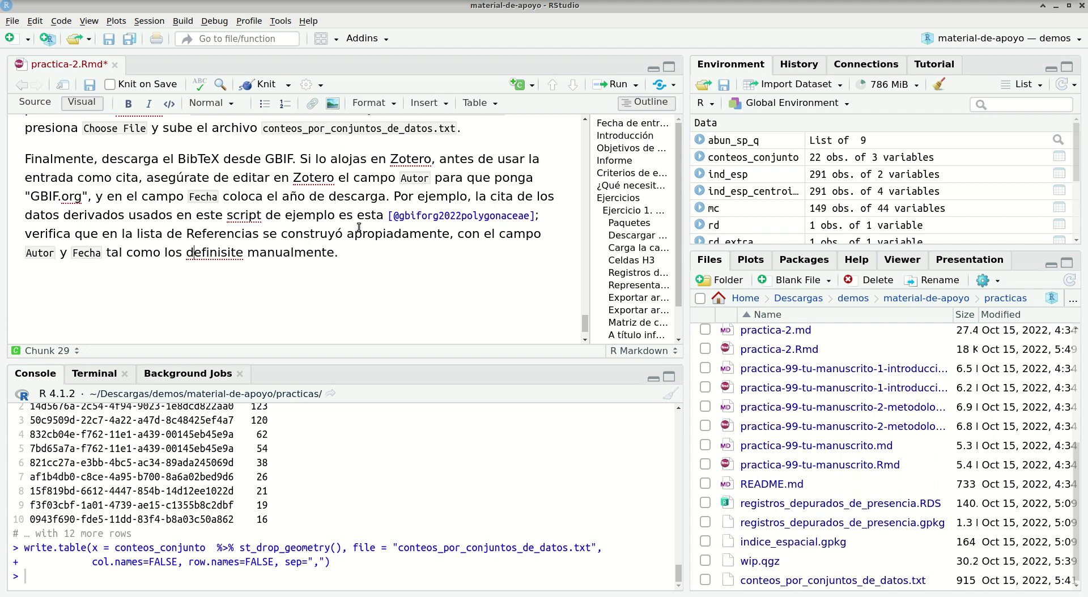
key(Delete)
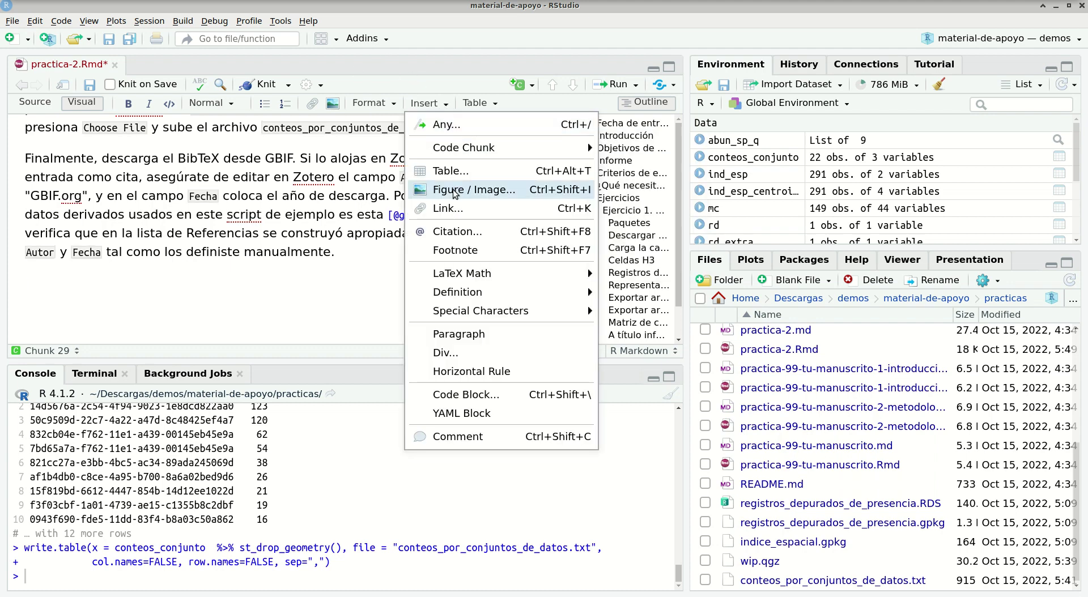
click(454, 232)
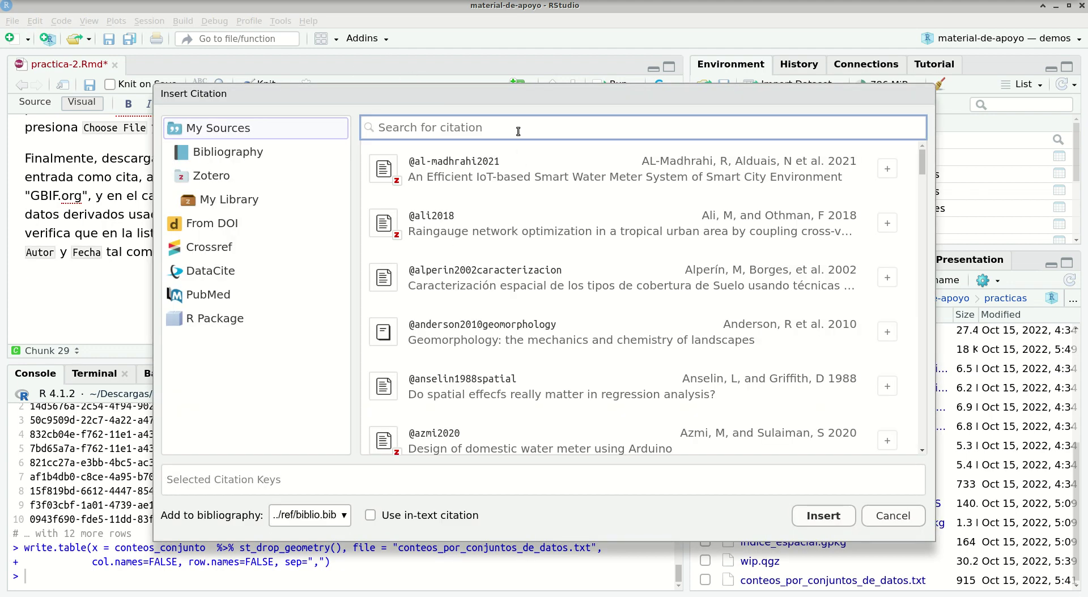
text(gbif)
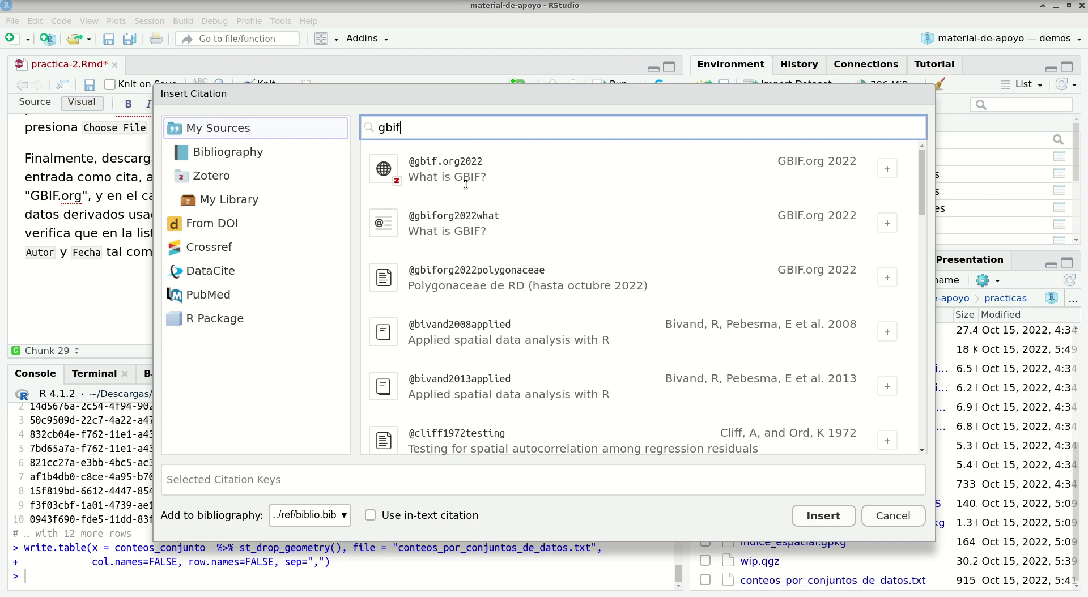
click(522, 284)
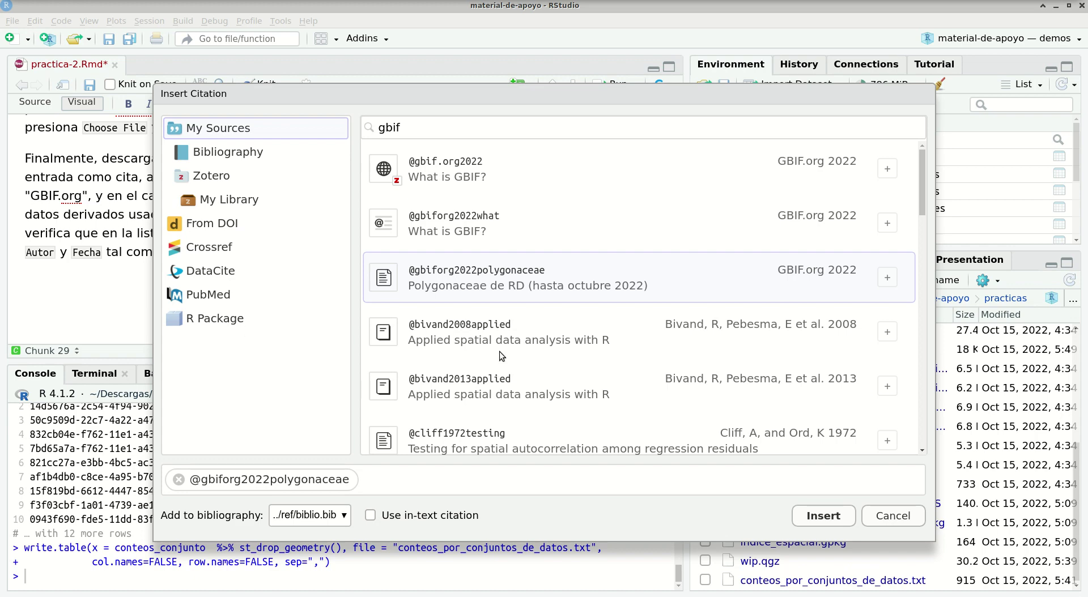
click(495, 336)
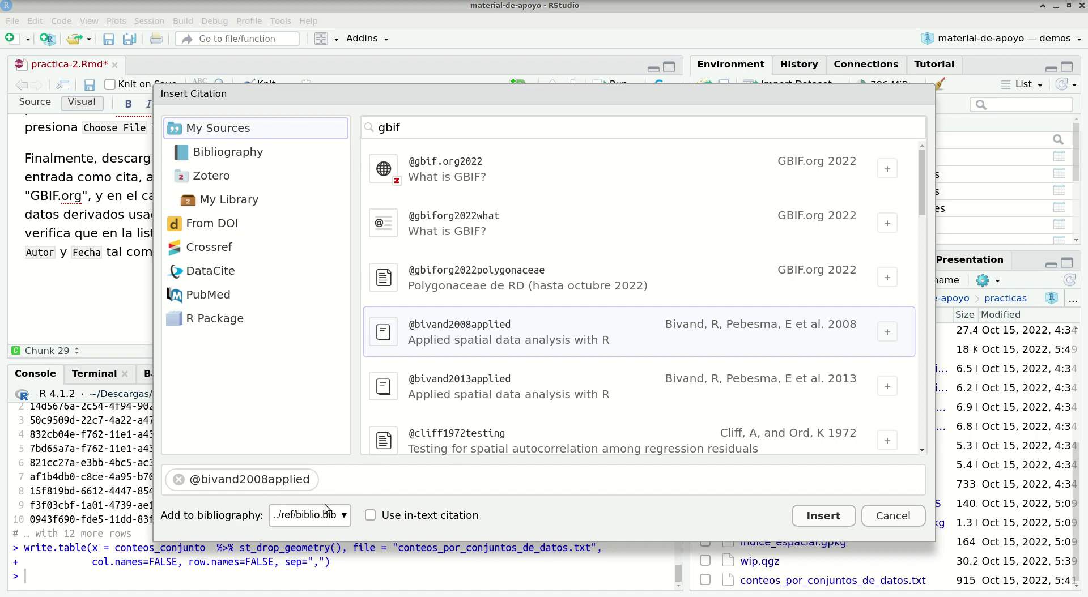
click(479, 180)
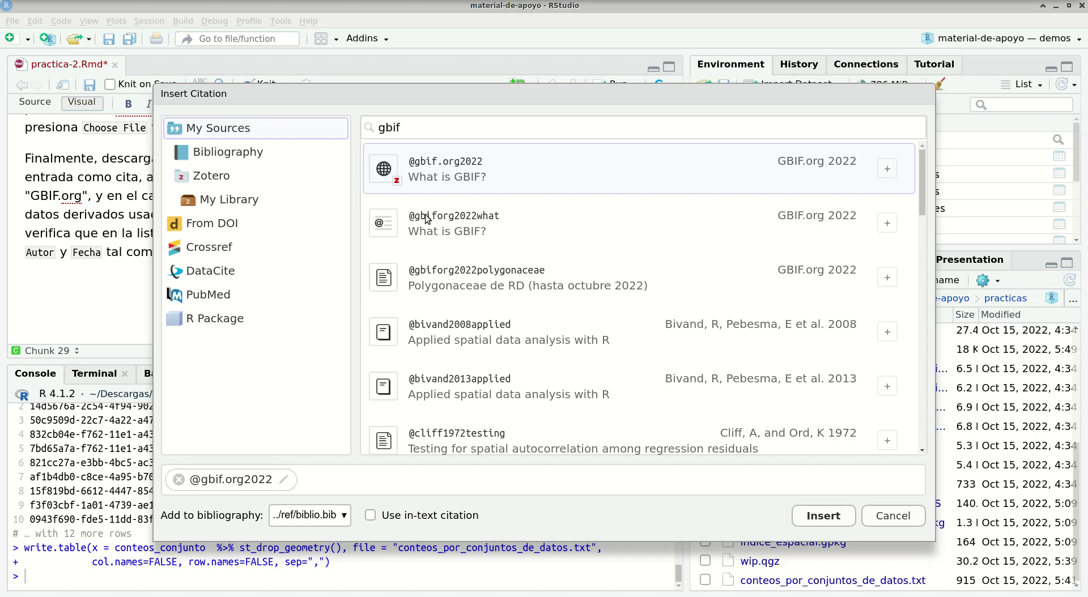
Try to change the selected citation key gbif.org2022 to gbiforg2022what.
double_click(226, 479)
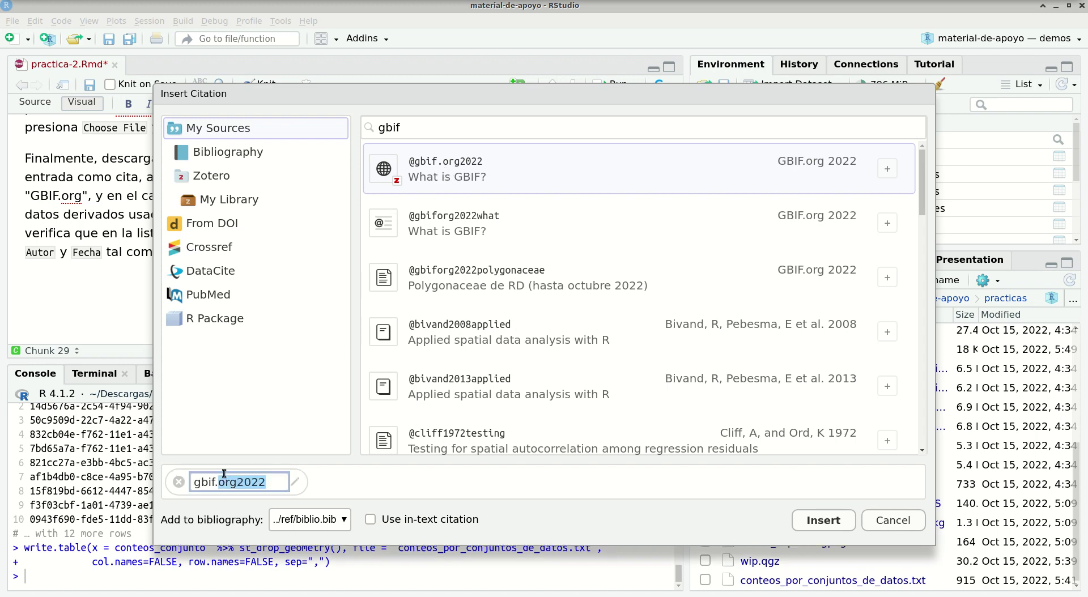
click(218, 484)
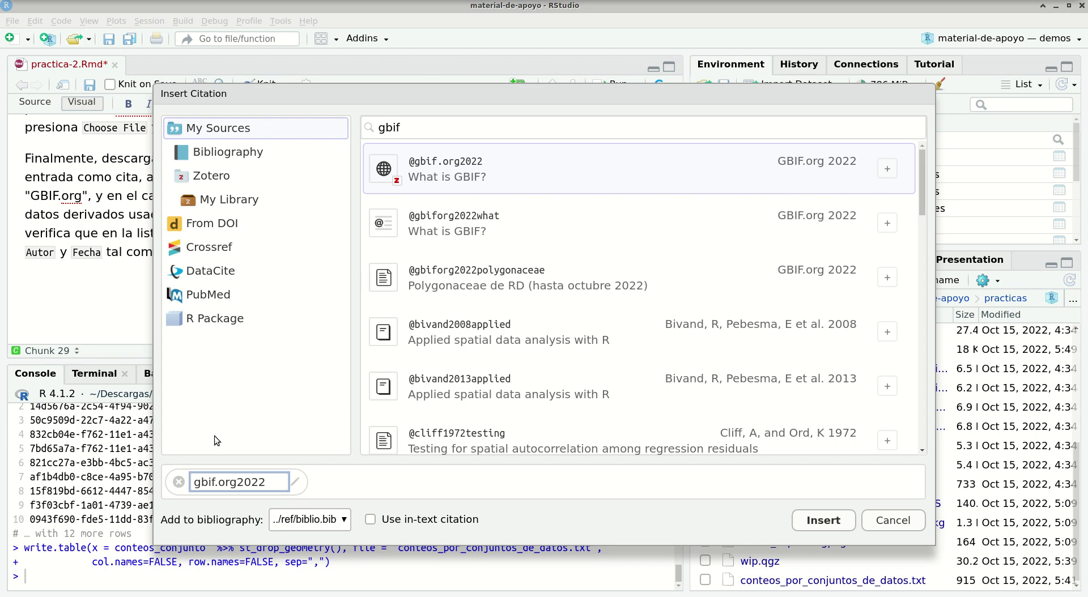
key(Delete)
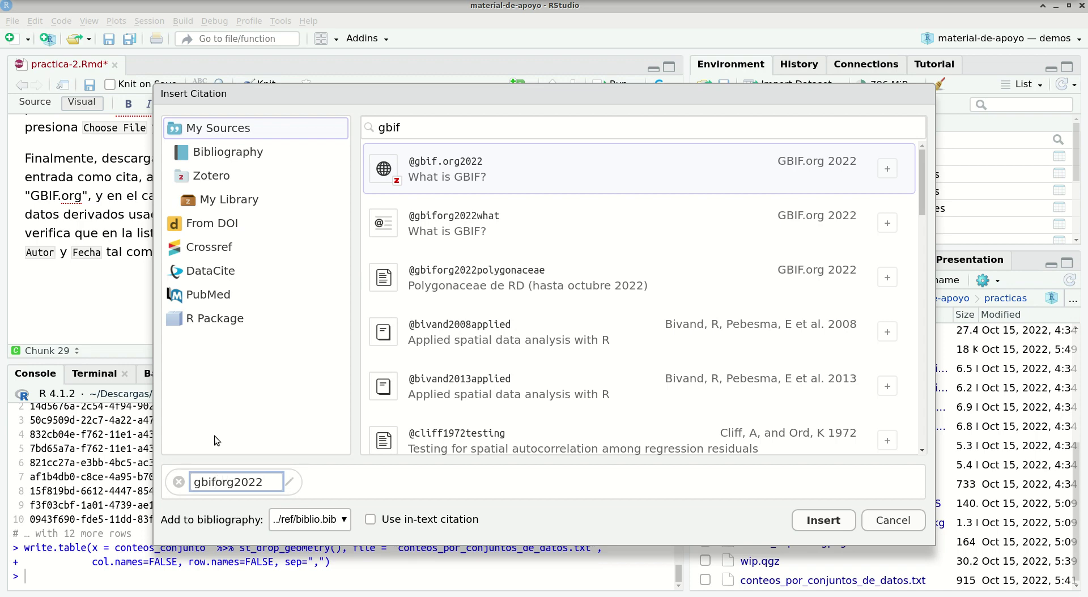
text(what)
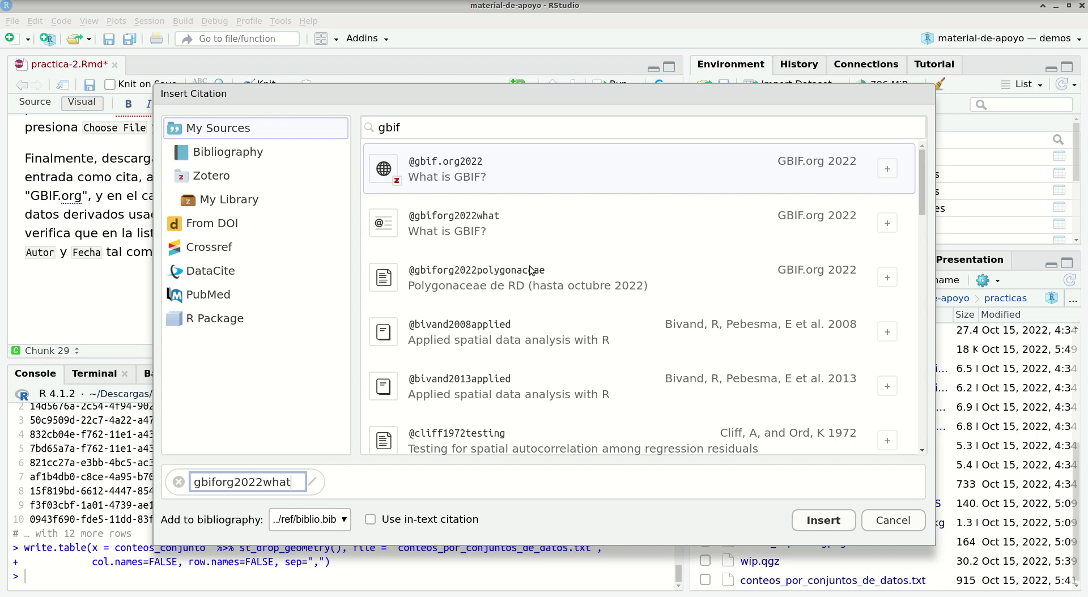
click(313, 482)
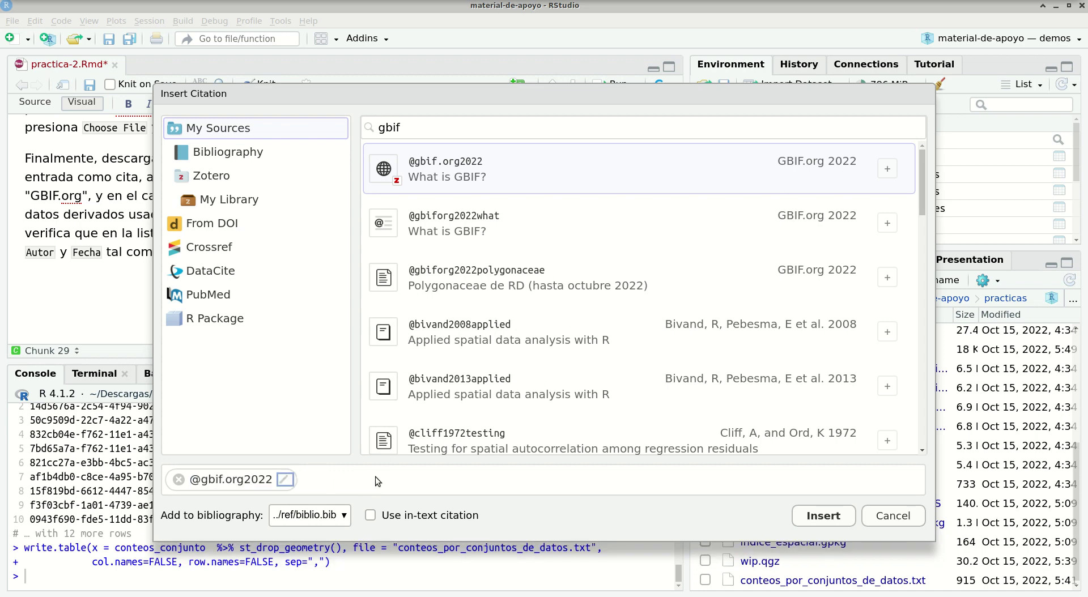
scroll(439, 337, down, 7)
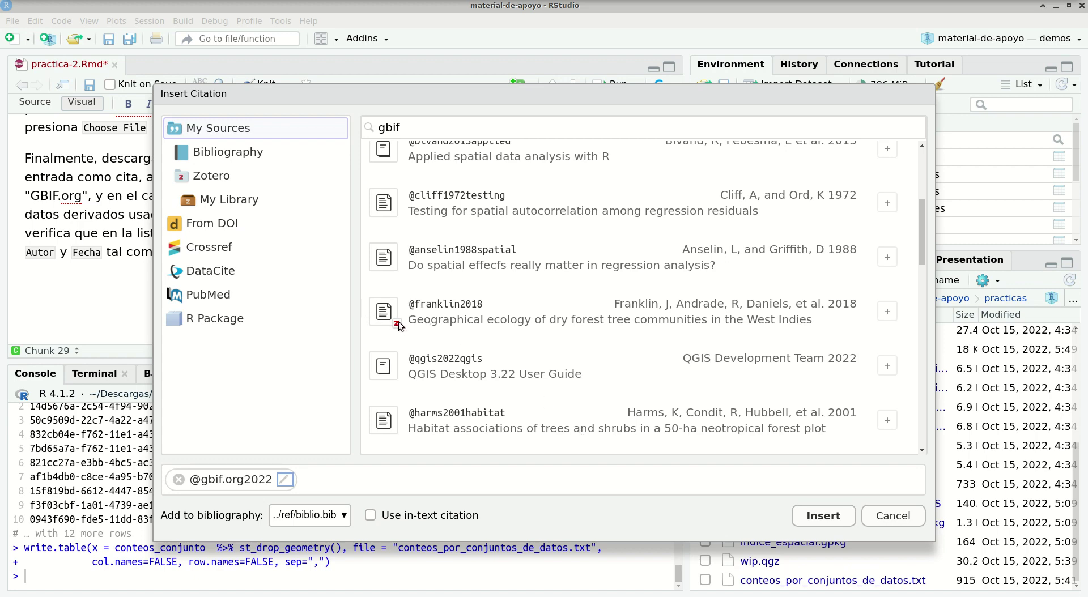
click(443, 322)
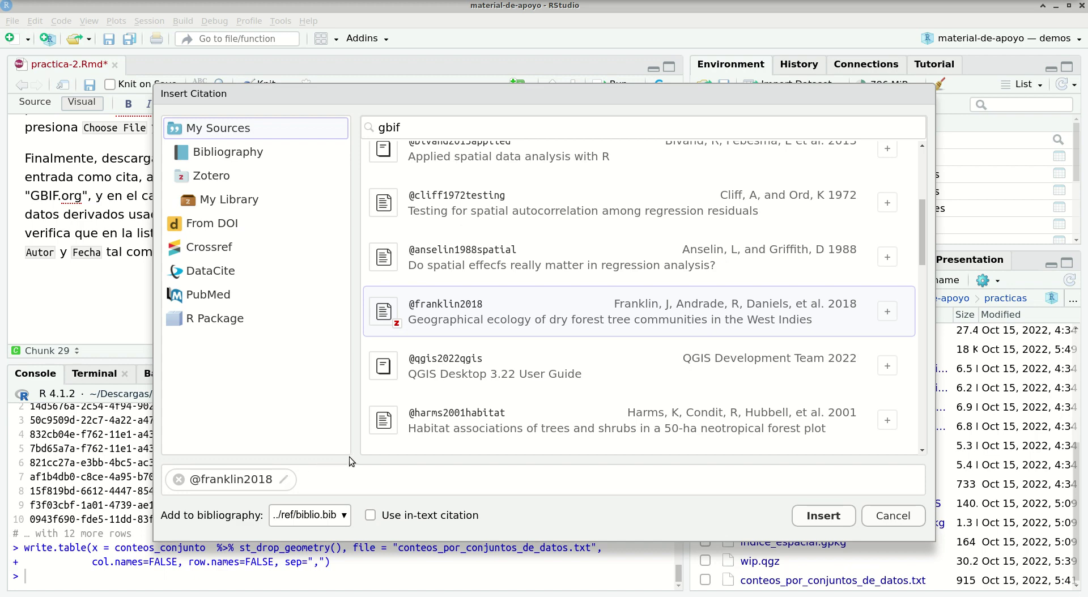
scroll(434, 369, up, 5)
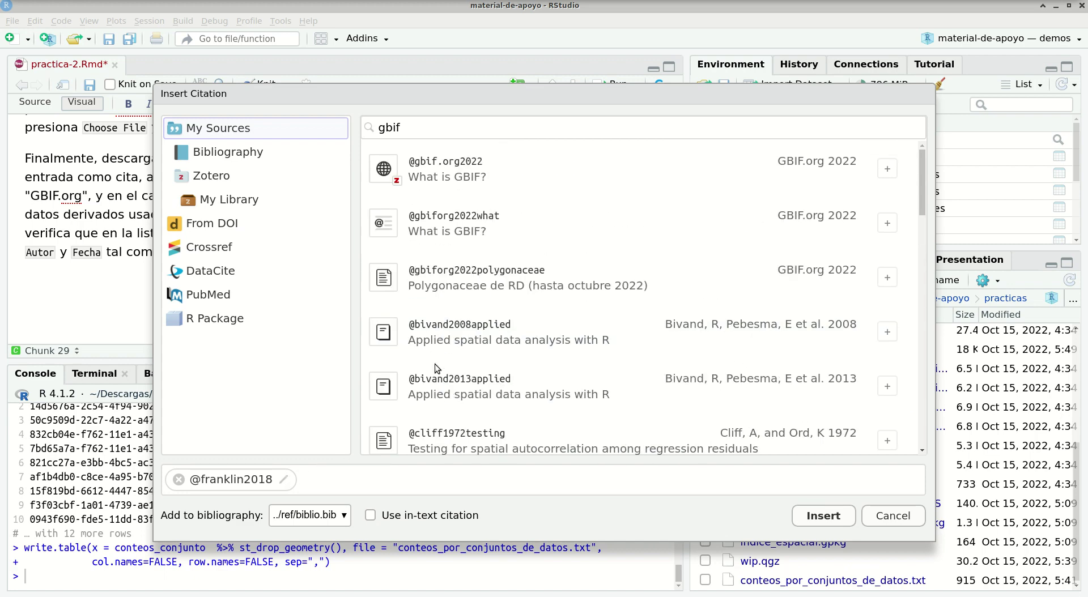
click(458, 277)
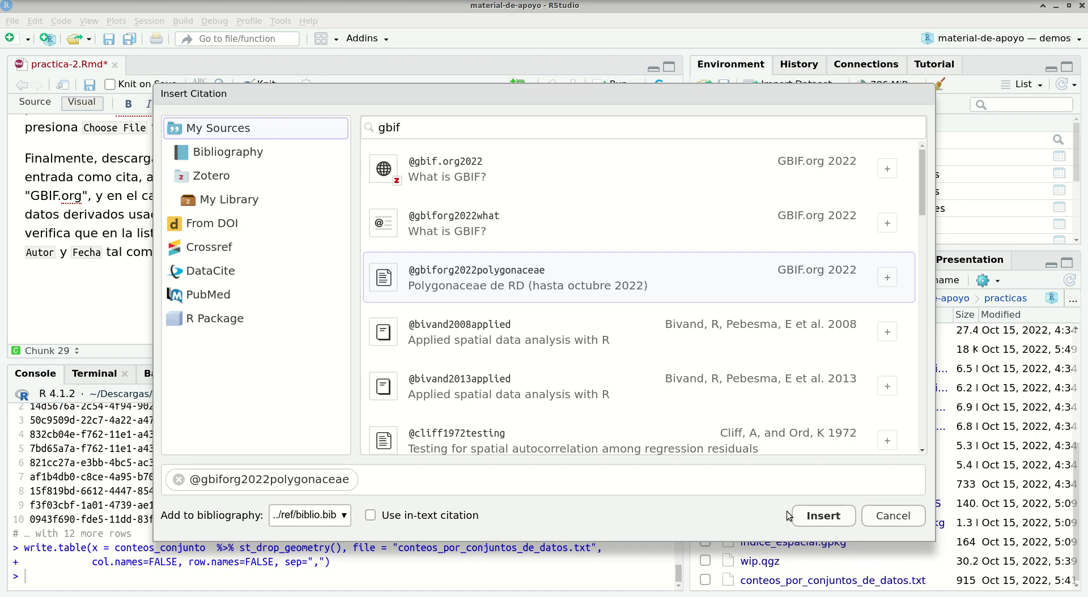
click(879, 517)
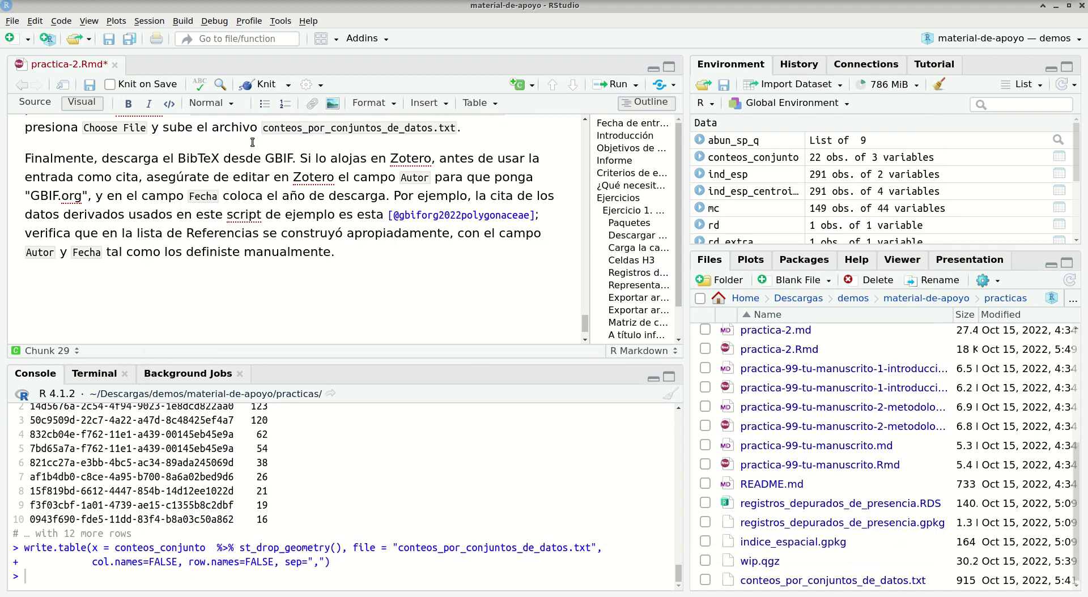
Return to the document's source view and highlight the bibliography path ../ref/biblio.bib in the header.
click(36, 104)
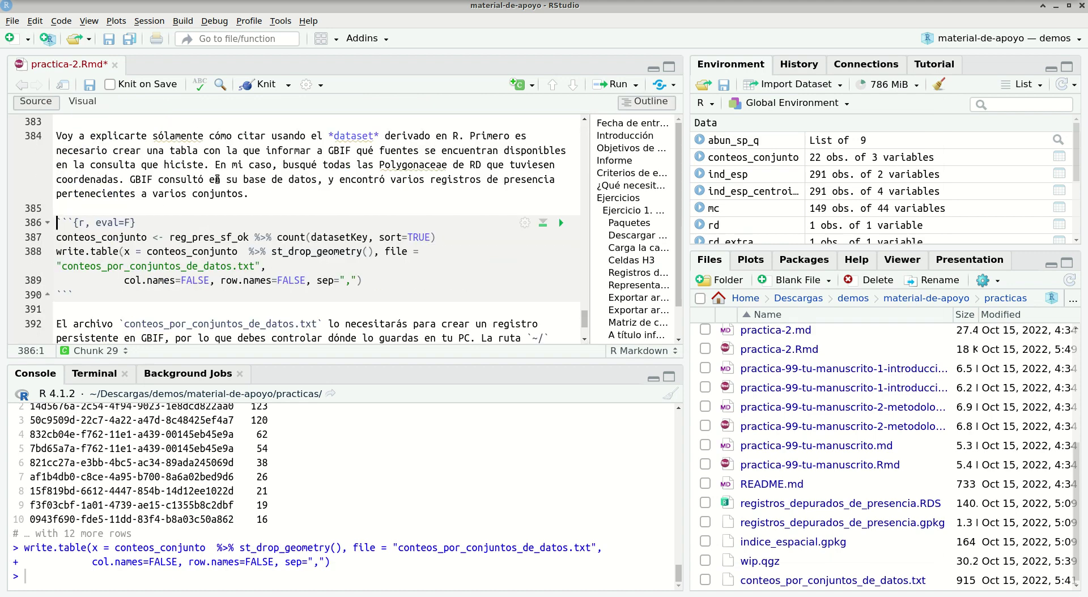
key(ctrl+Home)
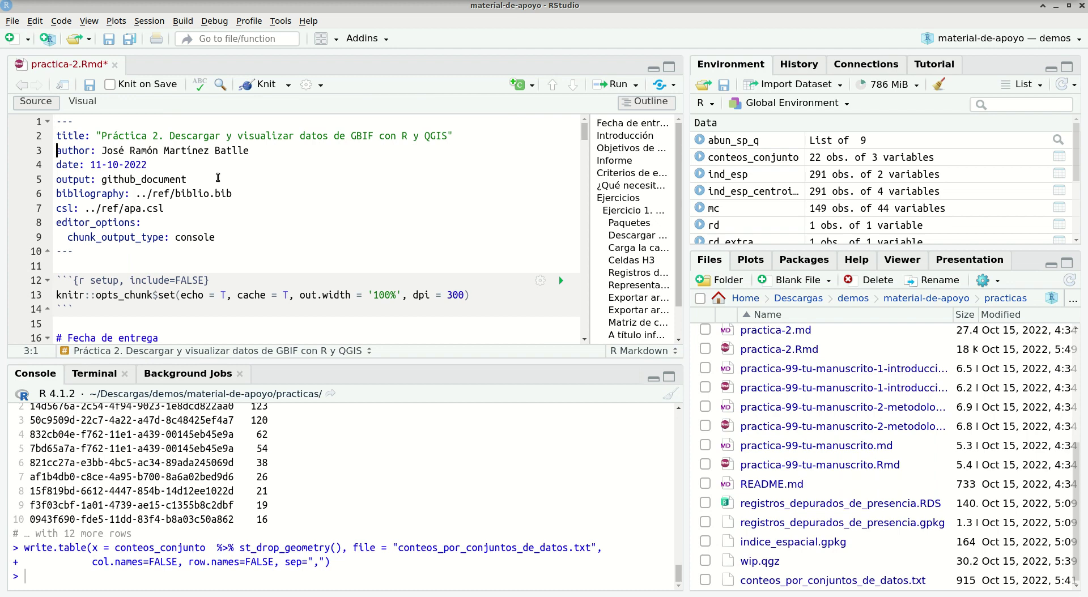
key(End)
key(ctrl+shift+Left)
key(ctrl+shift+Left)
key(ctrl+shift+Left)
key(ctrl+shift+Left)
key(ctrl+shift+Left)
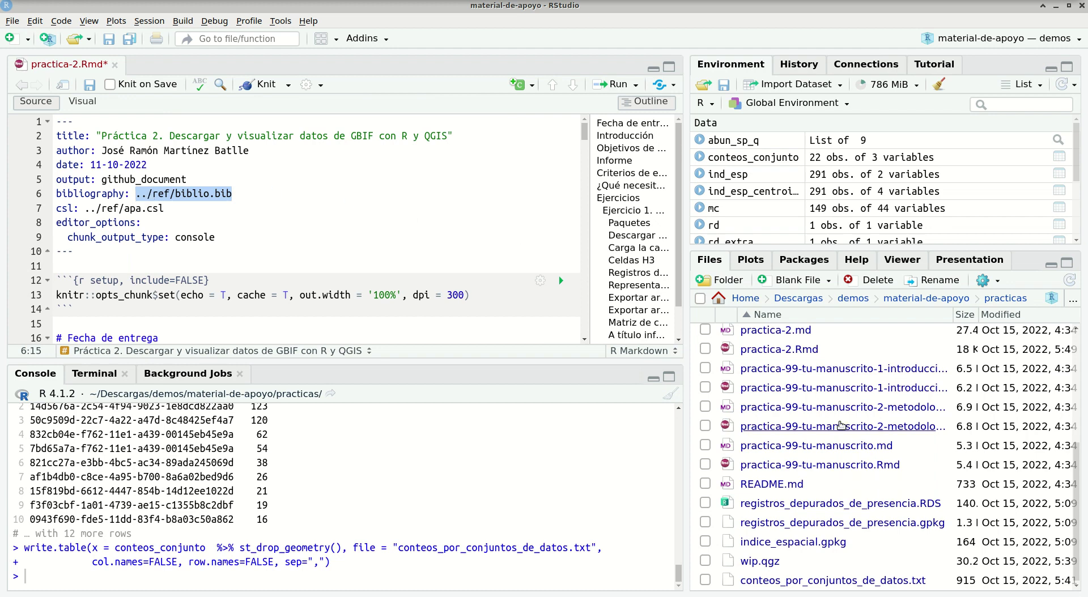
Open biblio.bib from the project's ref folder and go to its last entry, gbiforg2022polygonaceae.
scroll(841, 425, up, 5)
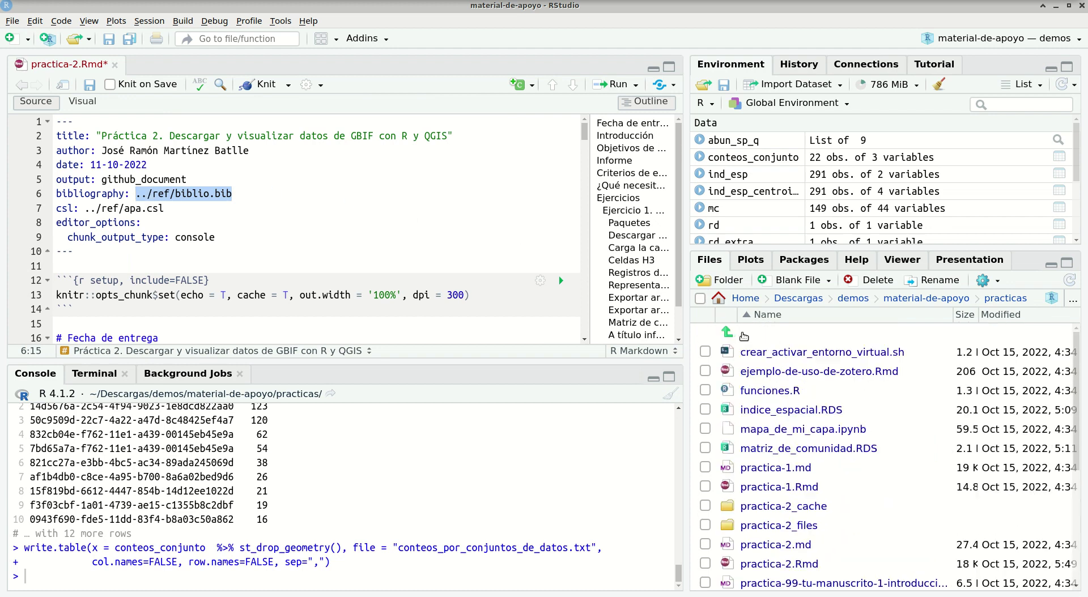
click(744, 336)
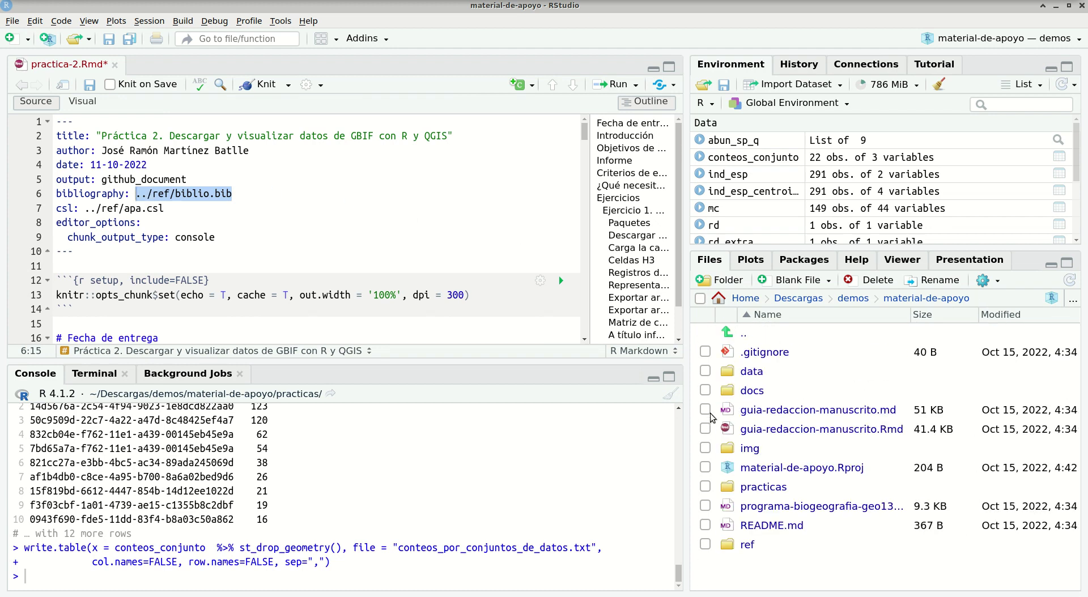
click(747, 544)
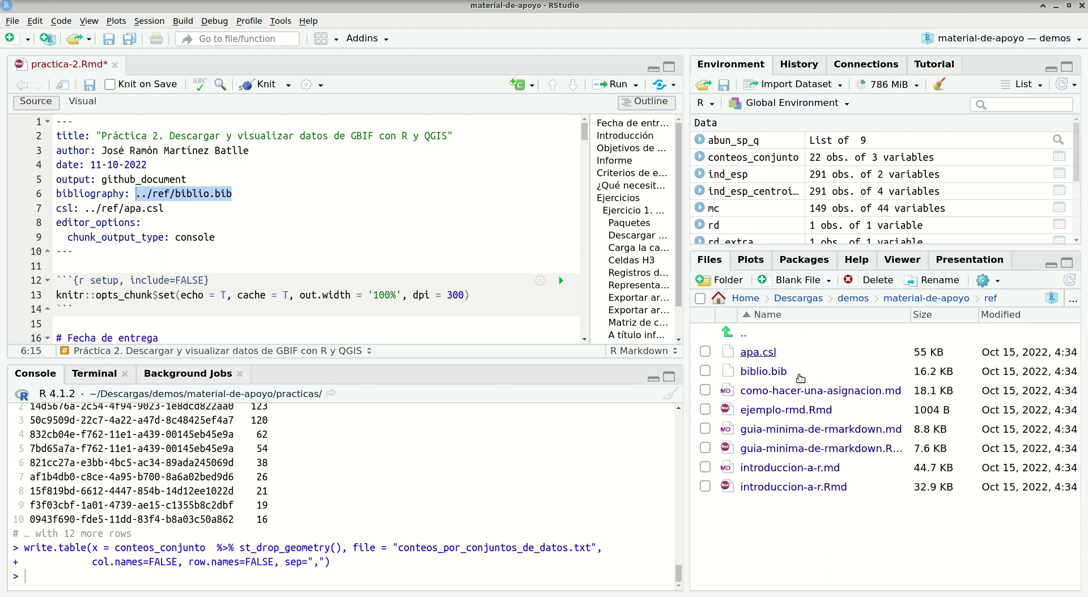
click(761, 372)
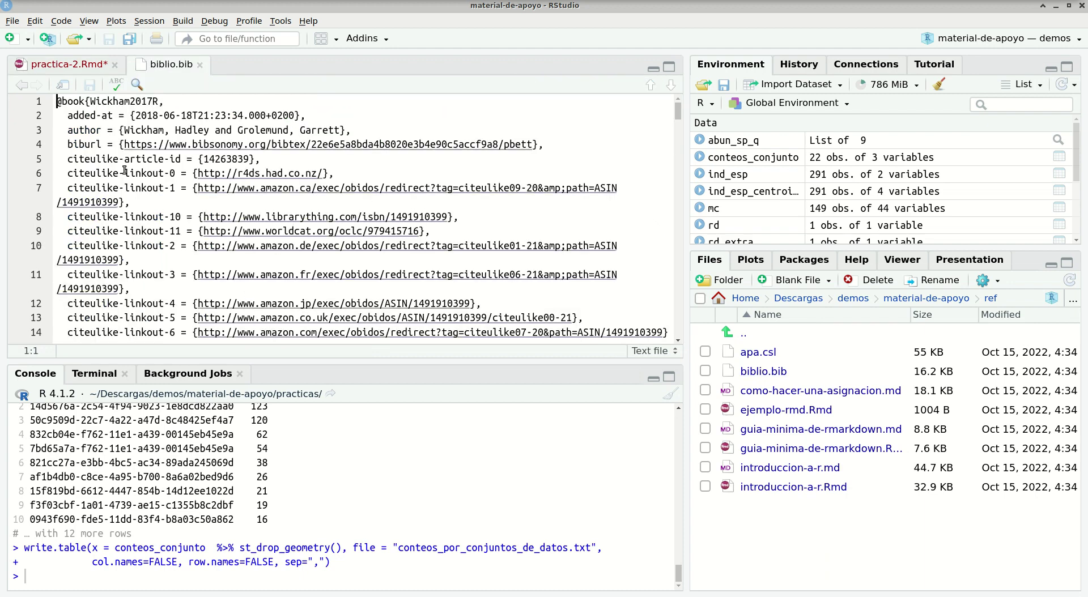
scroll(117, 194, down, 8)
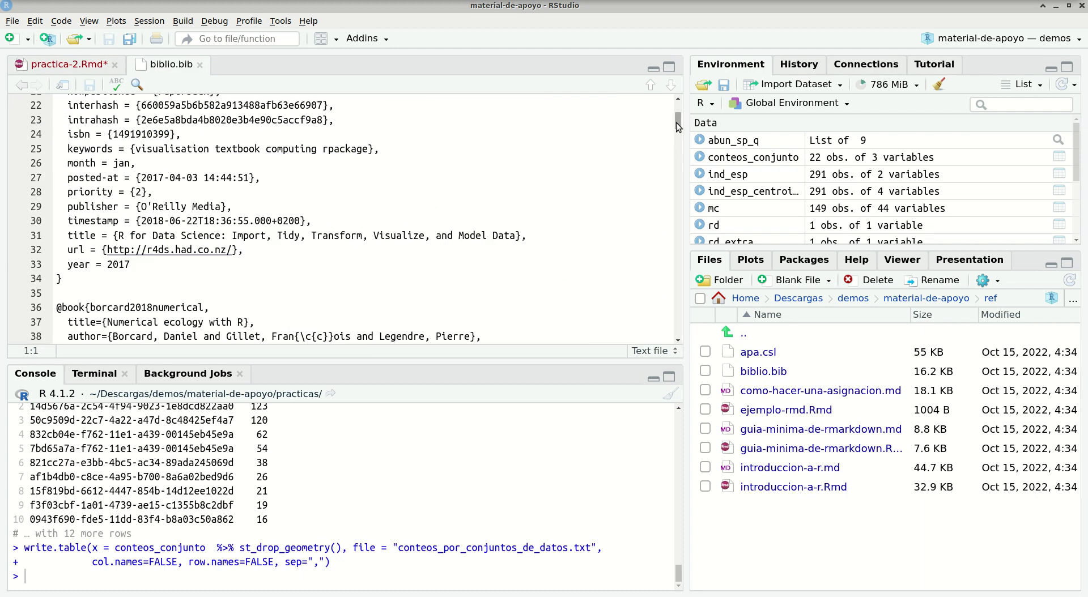
drag(678, 124, 637, 339)
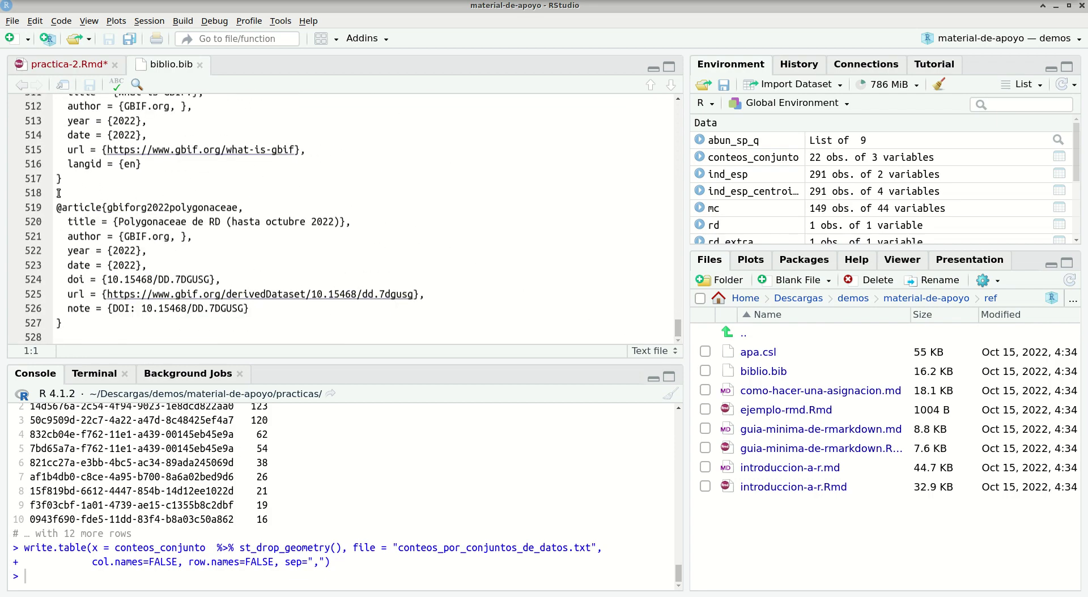
Examine the citation key, the fields and the author value of the gbiforg2022polygonaceae entry.
drag(57, 203, 122, 362)
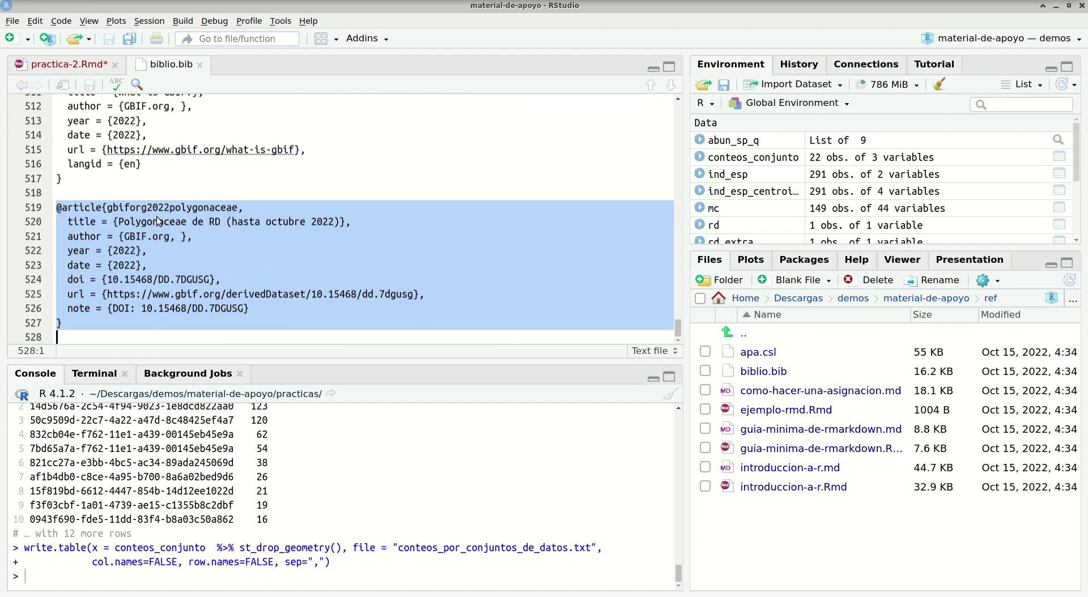
drag(107, 208, 237, 208)
click(69, 220)
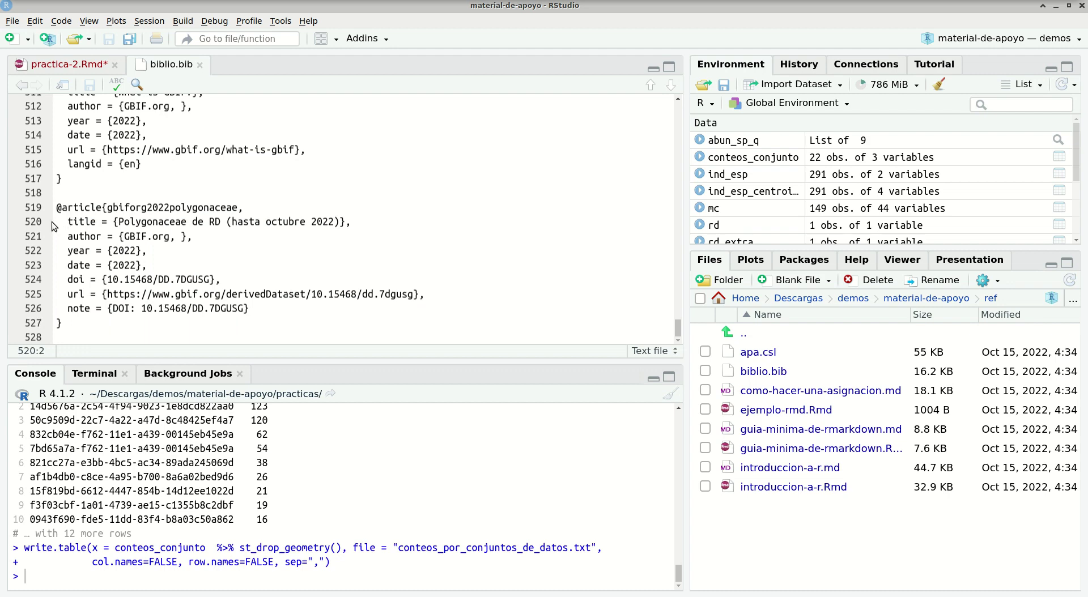
drag(56, 222, 308, 306)
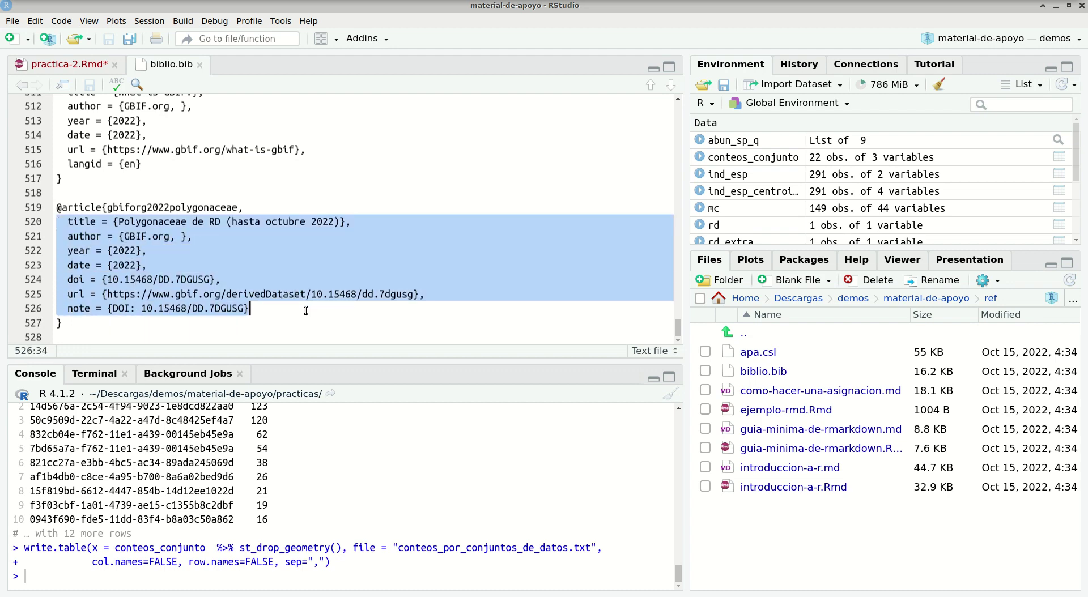
click(175, 237)
drag(124, 237, 170, 236)
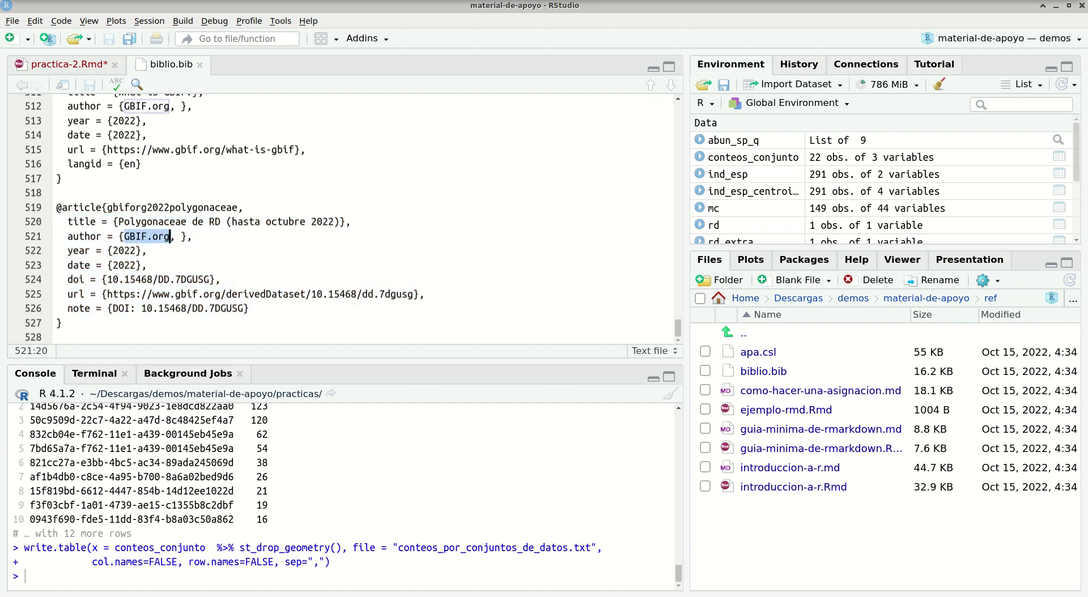
Leave biblio.bib, save practica-2.Rmd, and place the cursor in the final paragraph above Referencias.
key(alt+Tab)
key(alt+Tab)
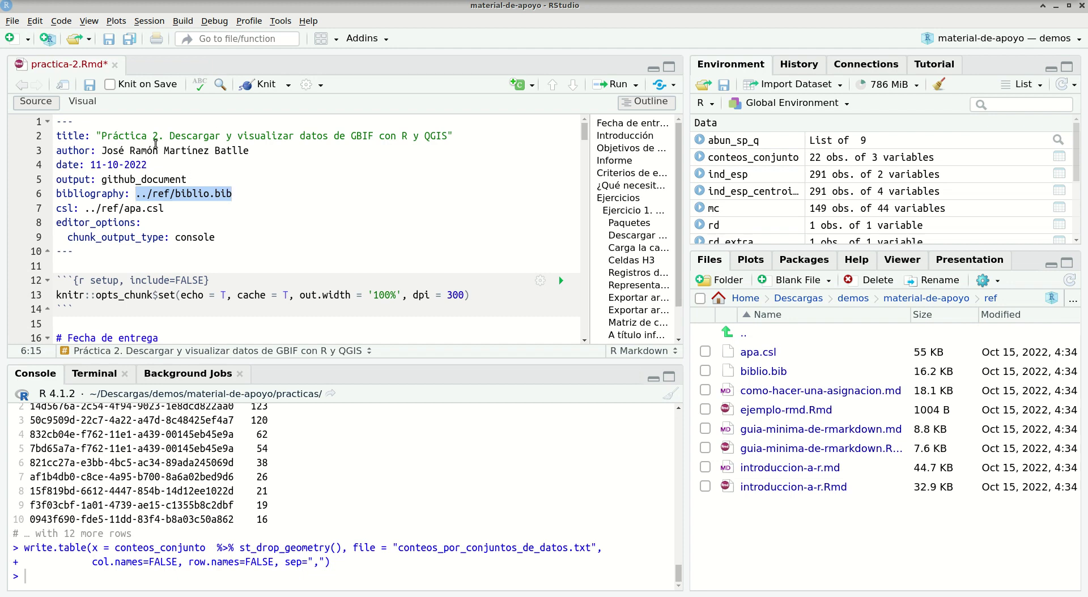
key(ctrl+s)
click(199, 184)
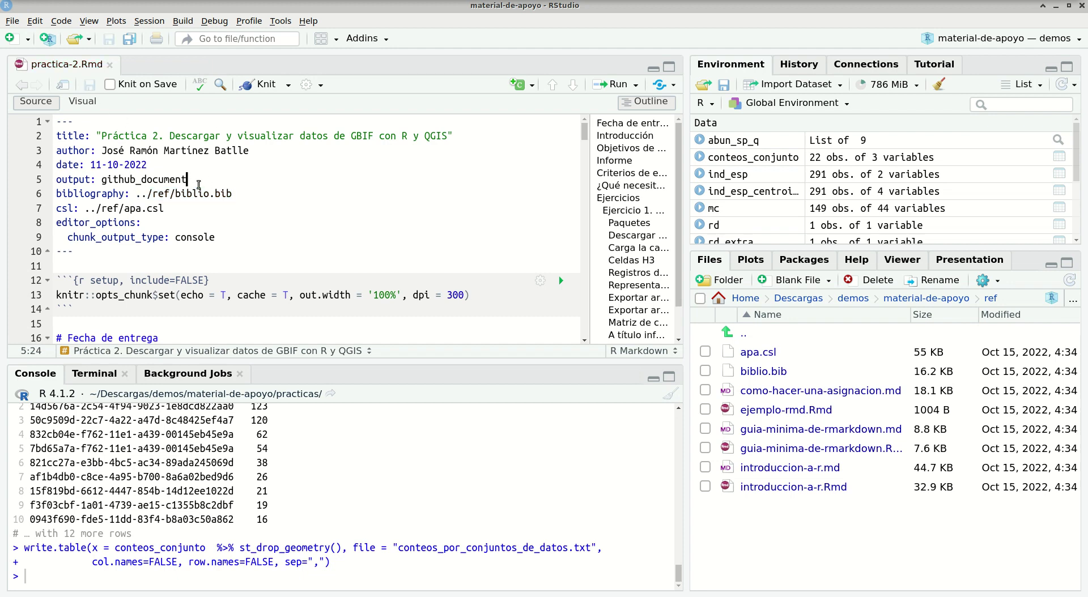
key(ctrl+End)
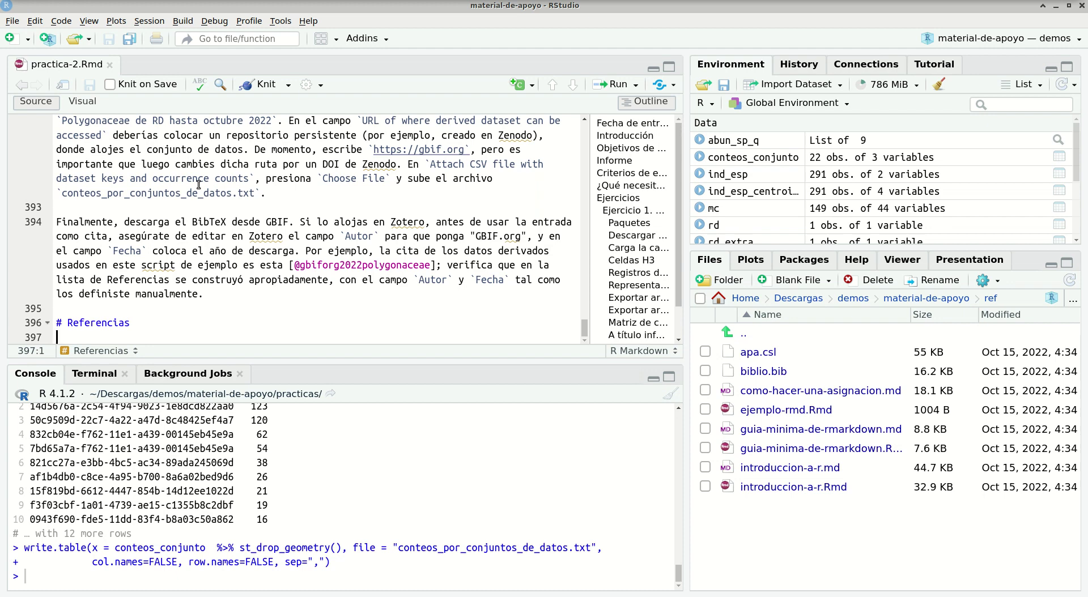
click(242, 220)
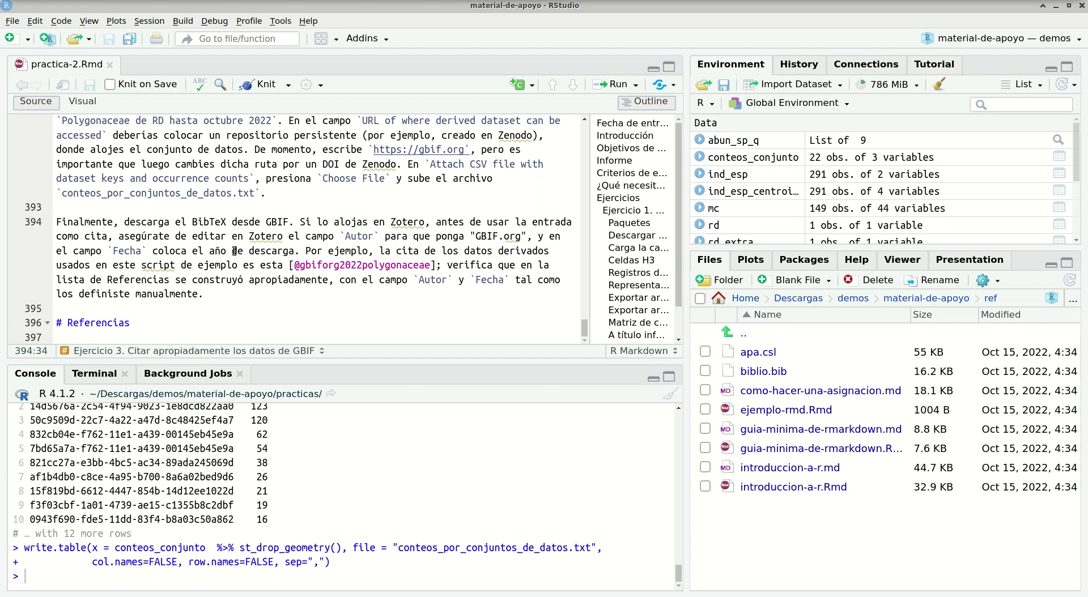